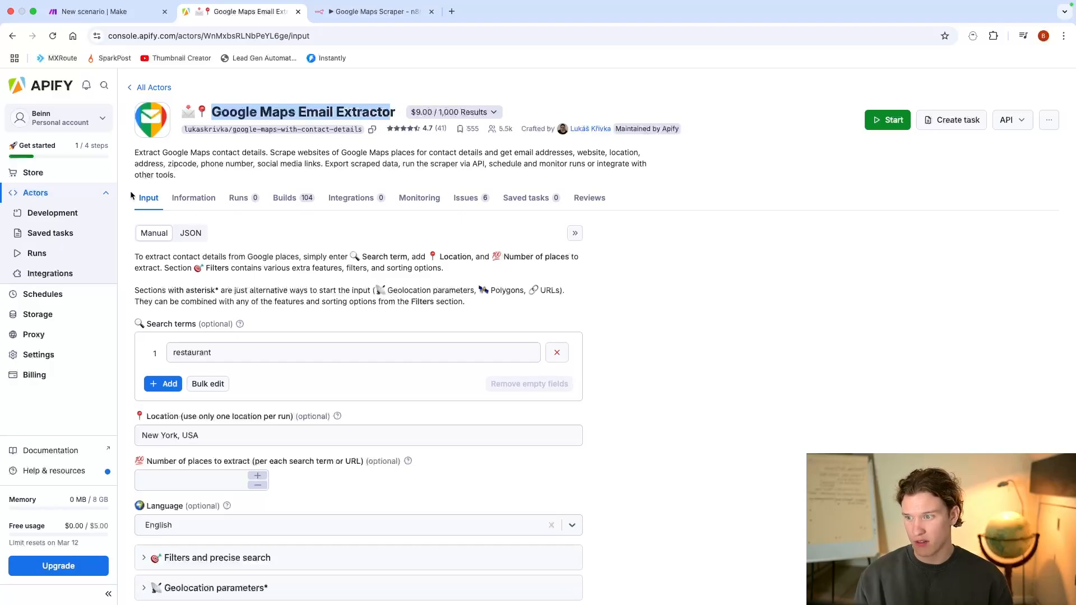
# Step: Open the Google Maps Email Extractor's readme information and examine what the extractor can do
pyautogui.click(284, 114)
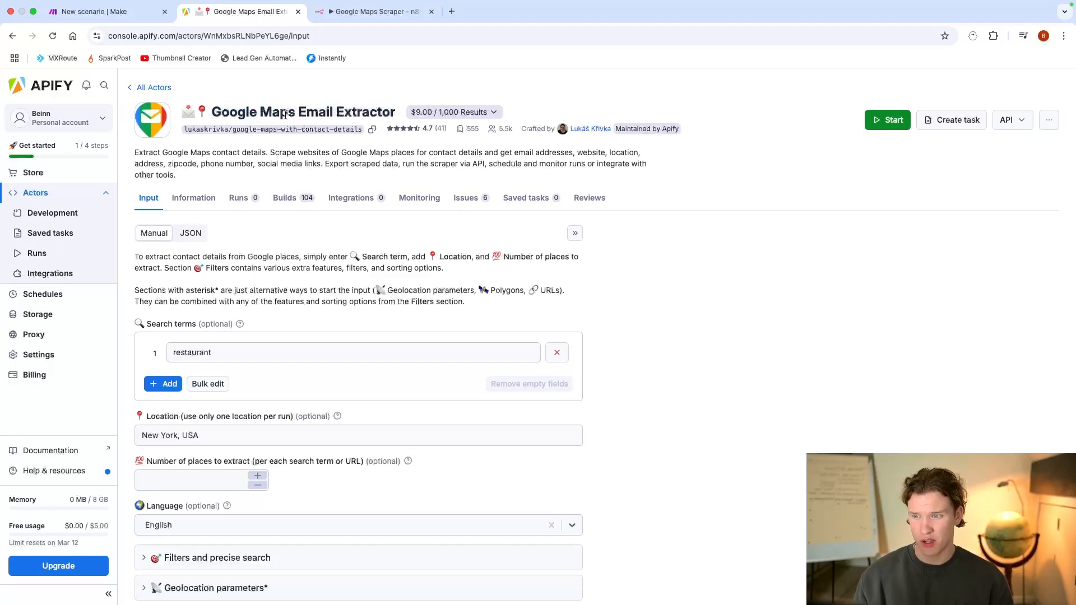
pyautogui.moveTo(295, 115); pyautogui.dragTo(418, 122)
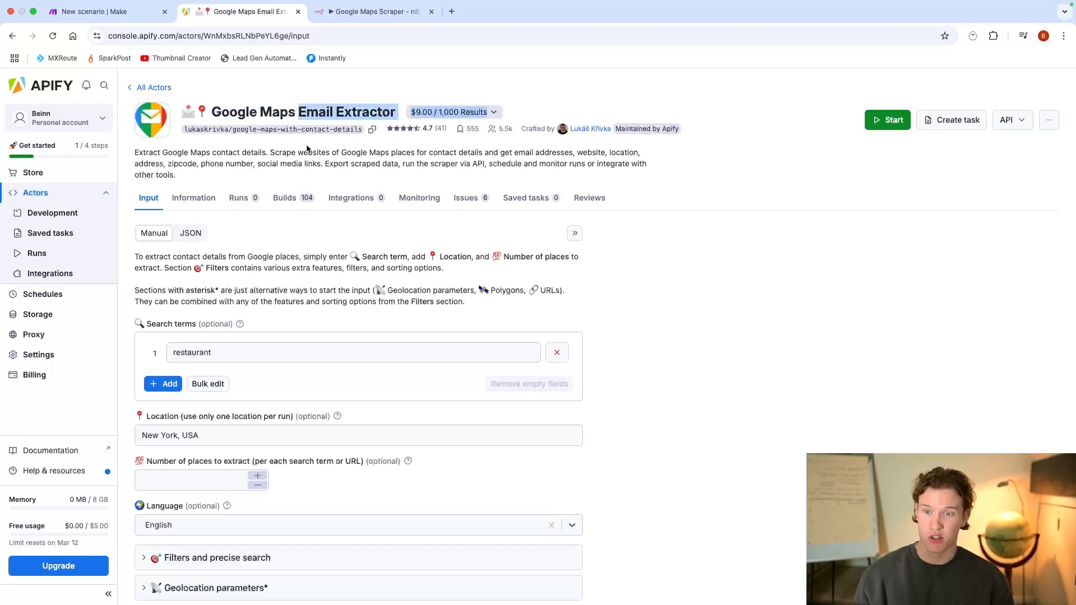
pyautogui.click(193, 197)
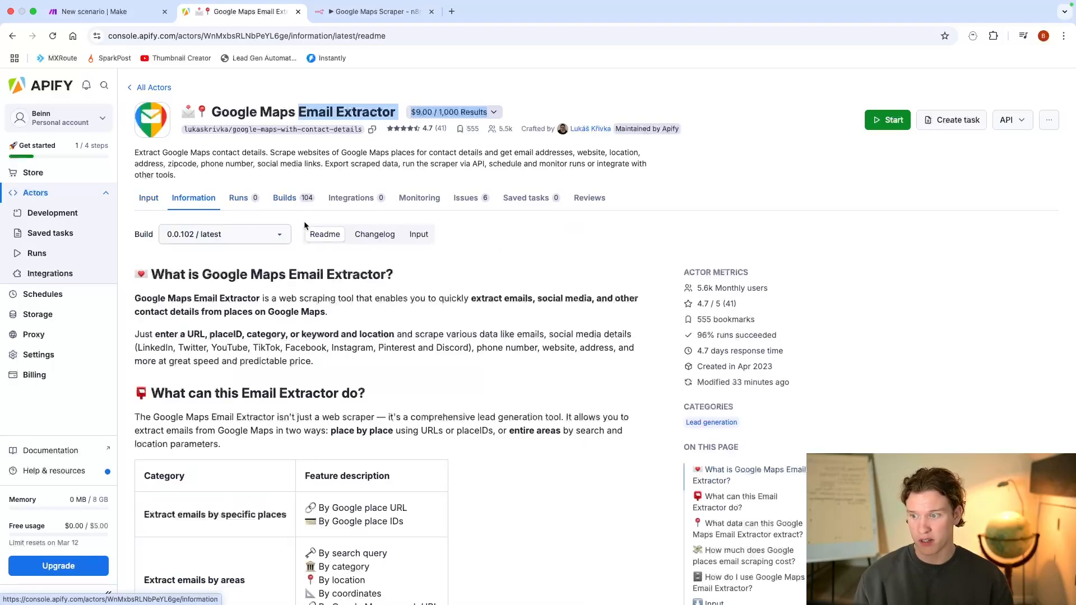
pyautogui.scroll(-2, 305, 218)
pyautogui.scroll(-5, 317, 226)
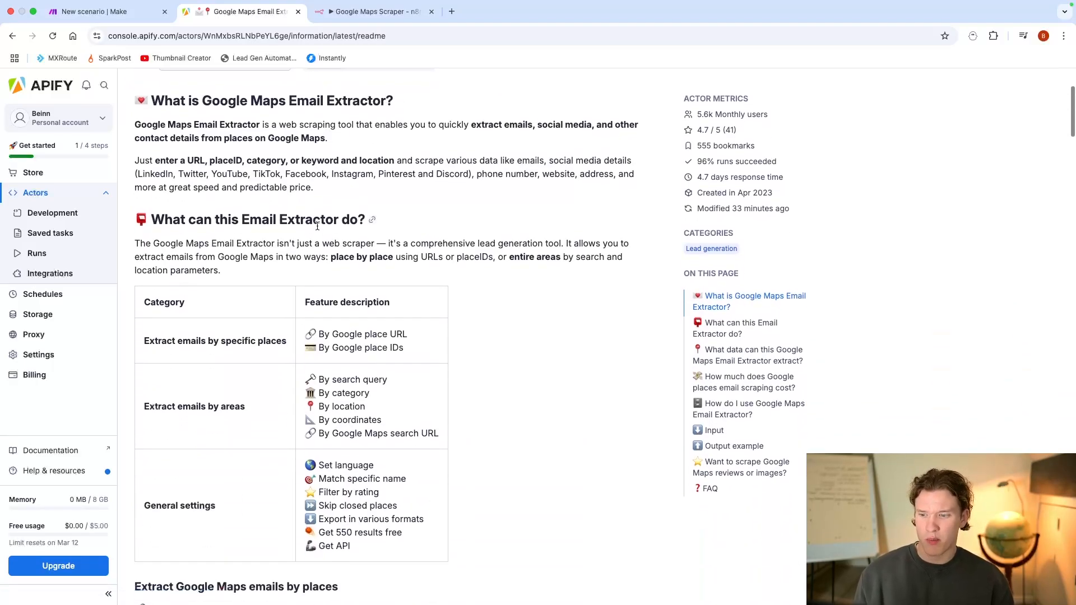
pyautogui.scroll(-2, 379, 226)
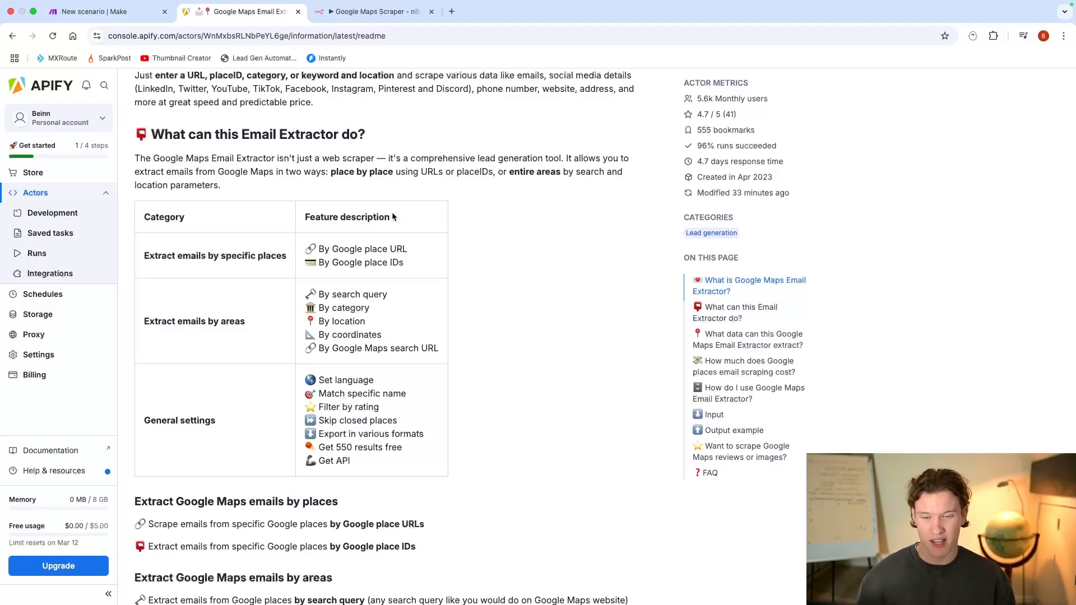
pyautogui.scroll(-10, 452, 262)
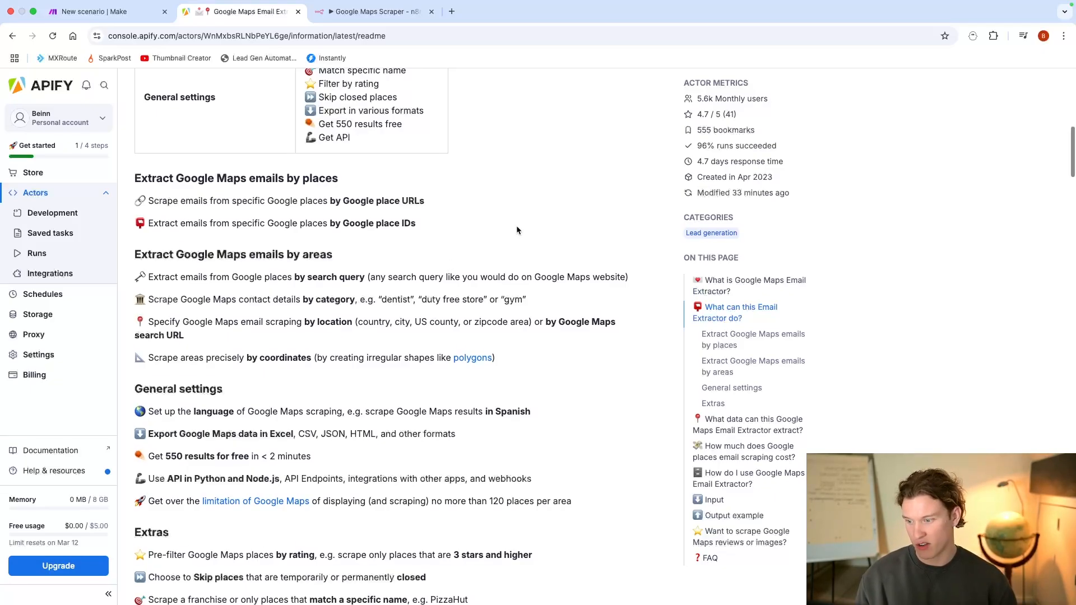
pyautogui.scroll(-10, 516, 227)
pyautogui.scroll(-5, 516, 231)
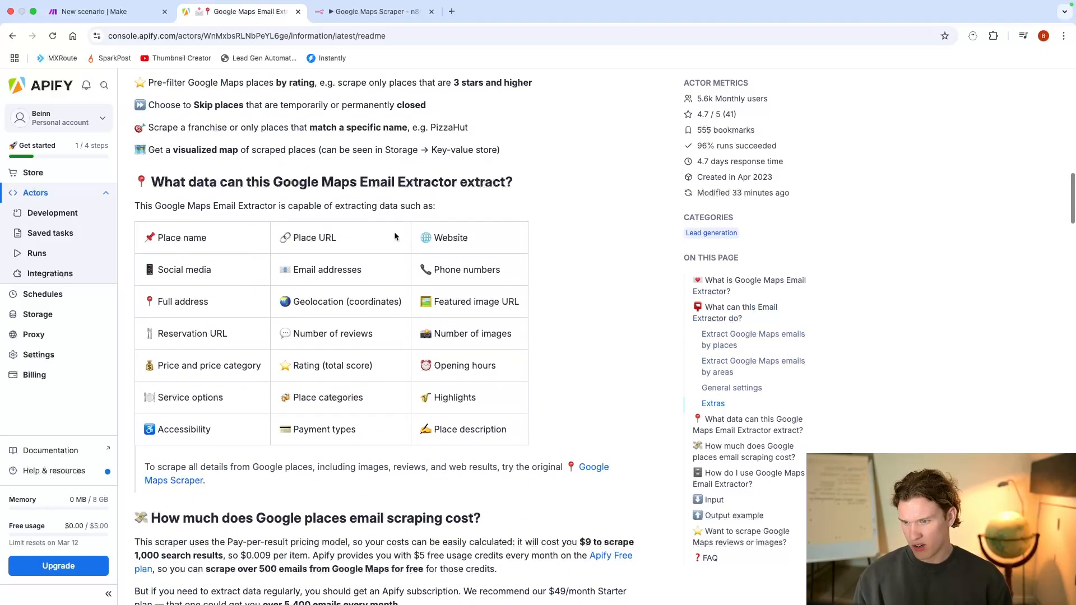
# Step: Review the extractable data fields, including email addresses, plus the scraping cost and usage instructions in the readme
pyautogui.moveTo(293, 269); pyautogui.dragTo(365, 275)
pyautogui.scroll(-1, 417, 291)
pyautogui.scroll(-16, 417, 291)
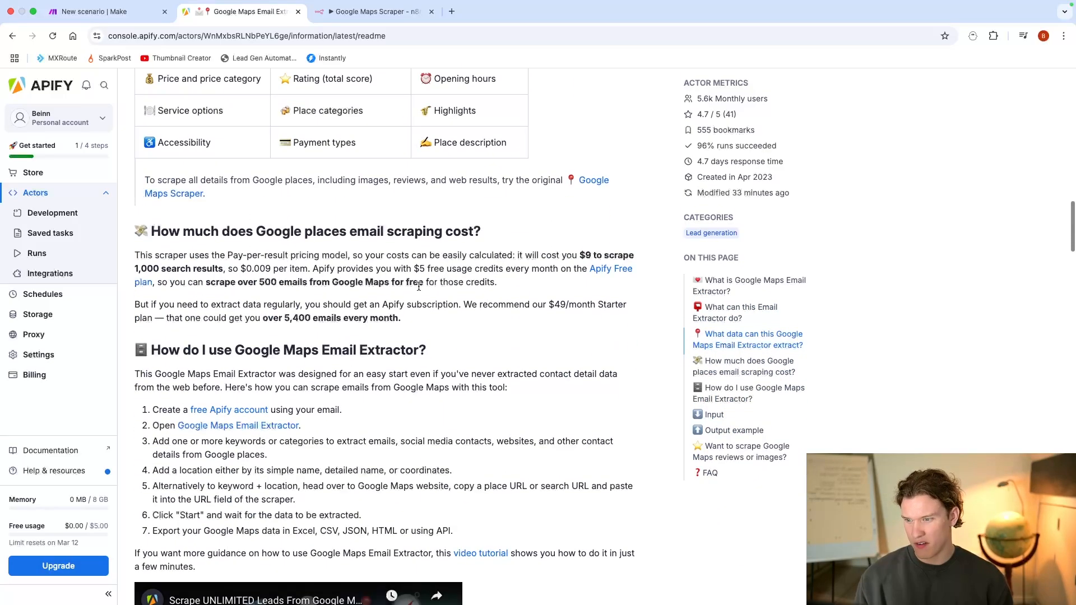
pyautogui.scroll(-20, 427, 292)
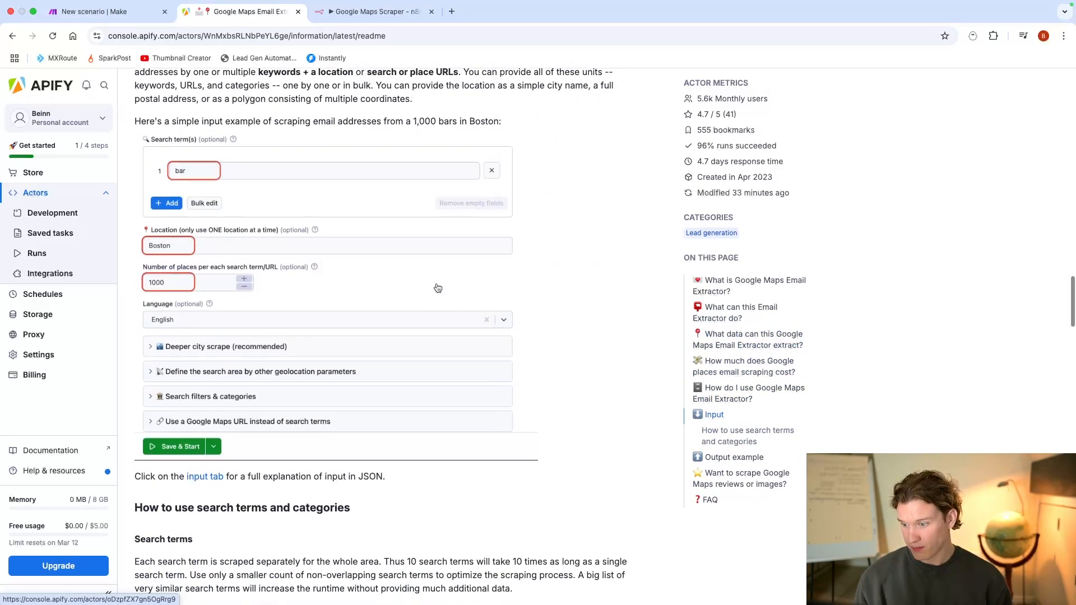
pyautogui.scroll(-3, 435, 286)
pyautogui.scroll(2, 435, 289)
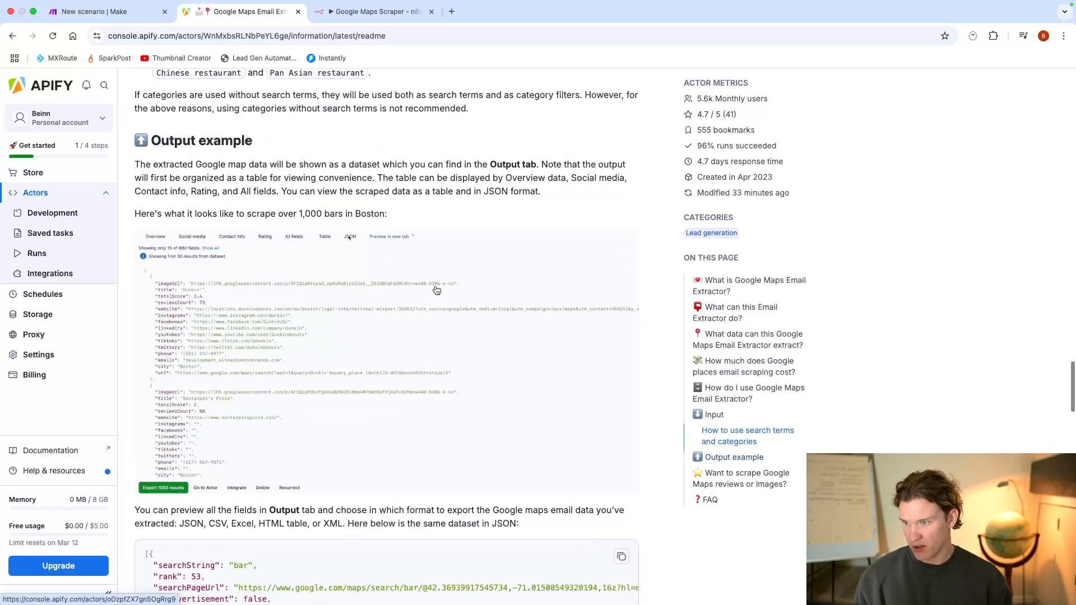
# Step: Find the readme's output example and highlight the email value in the first JSON record
pyautogui.tripleClick(151, 140)
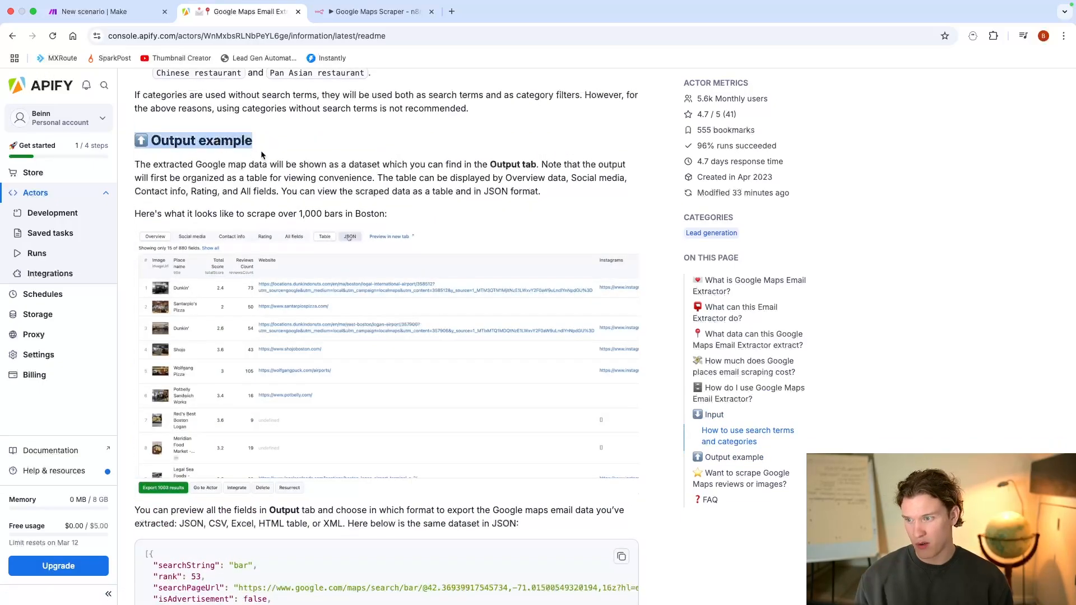
pyautogui.scroll(-1, 295, 194)
pyautogui.scroll(-5, 229, 352)
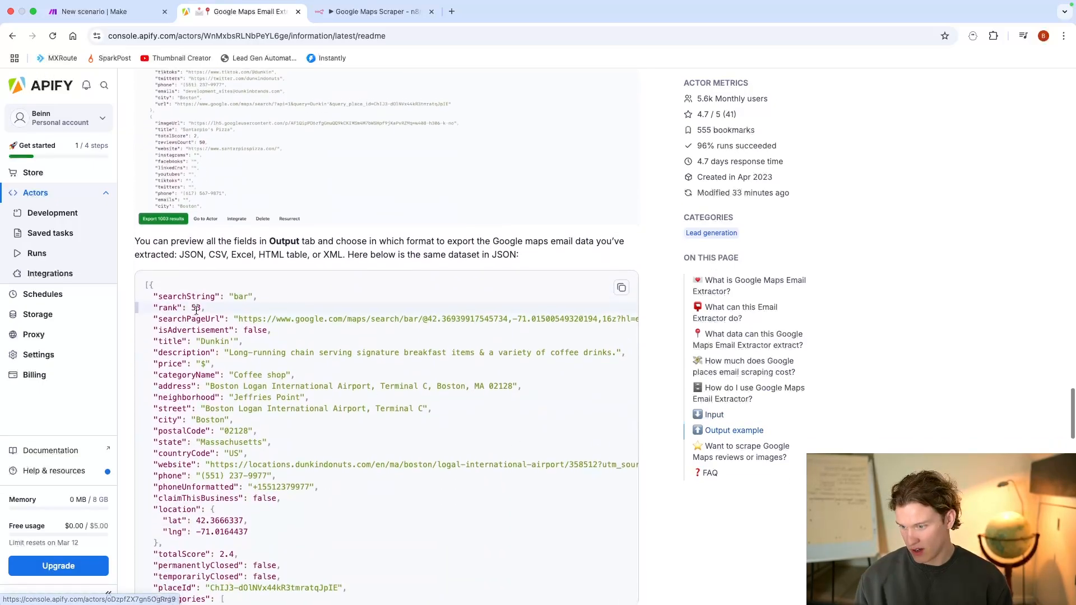
pyautogui.scroll(-5, 229, 352)
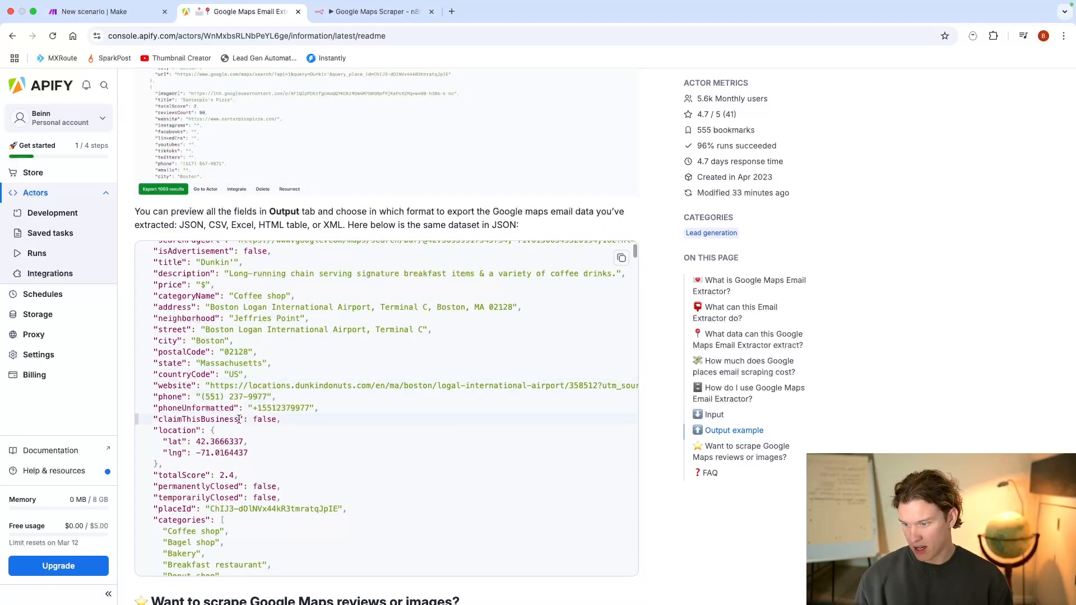
pyautogui.scroll(-3, 238, 423)
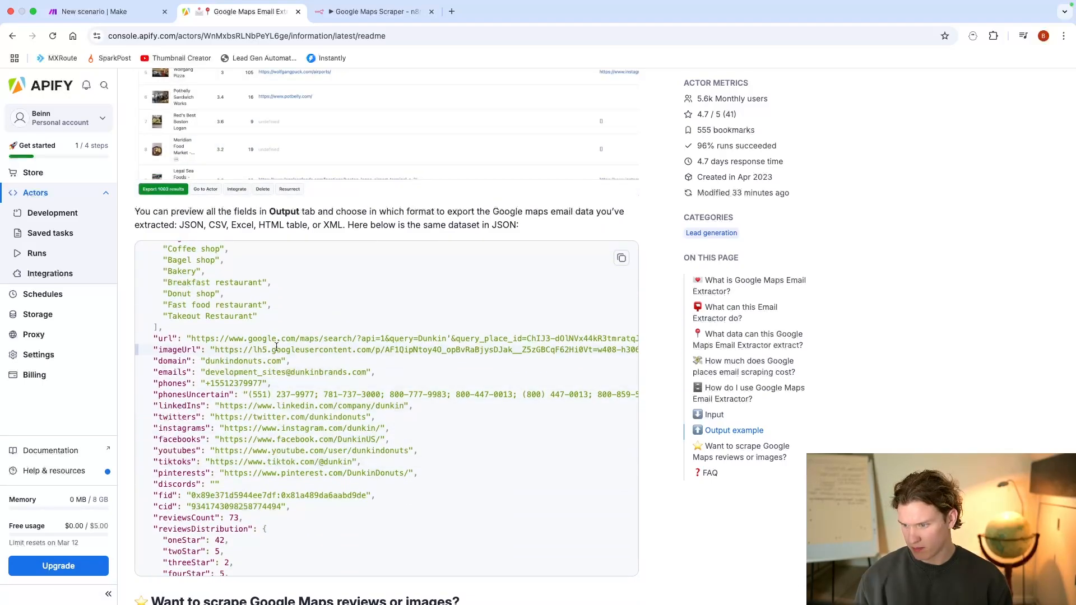
pyautogui.moveTo(206, 372); pyautogui.dragTo(336, 371)
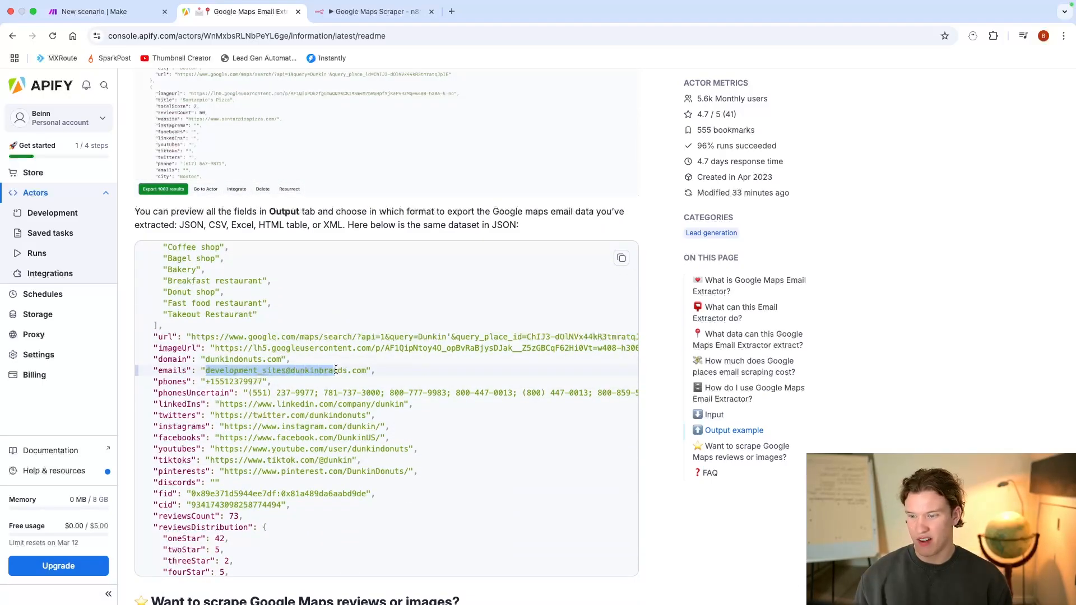
# Step: Examine the further records of the sample JSON output and highlight the email value of the Shojo restaurant
pyautogui.scroll(-12, 361, 392)
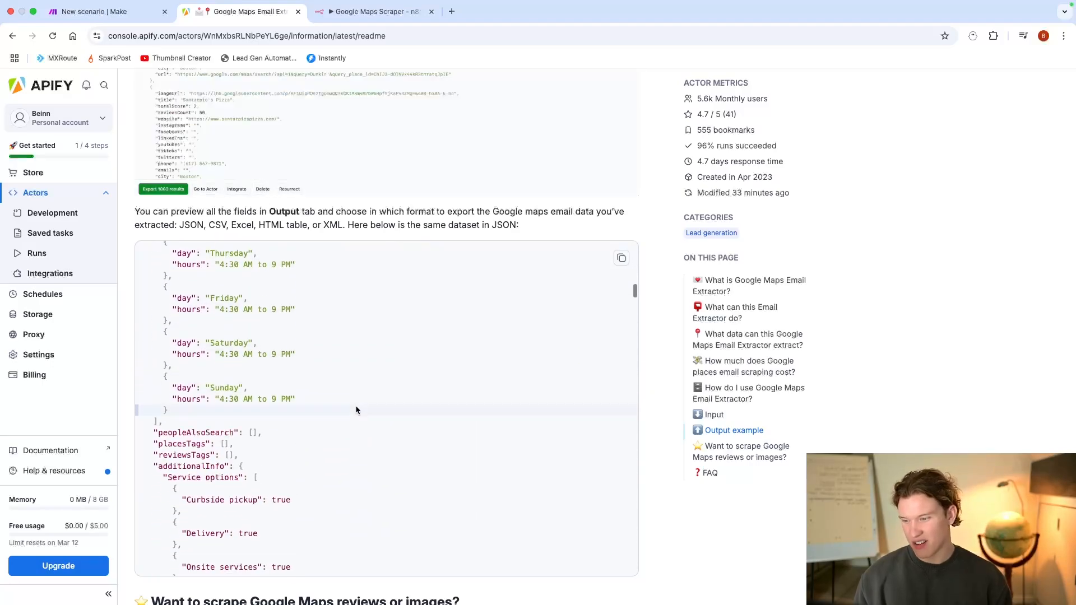
pyautogui.scroll(15, 356, 409)
pyautogui.scroll(-10, 356, 409)
pyautogui.scroll(4, 355, 409)
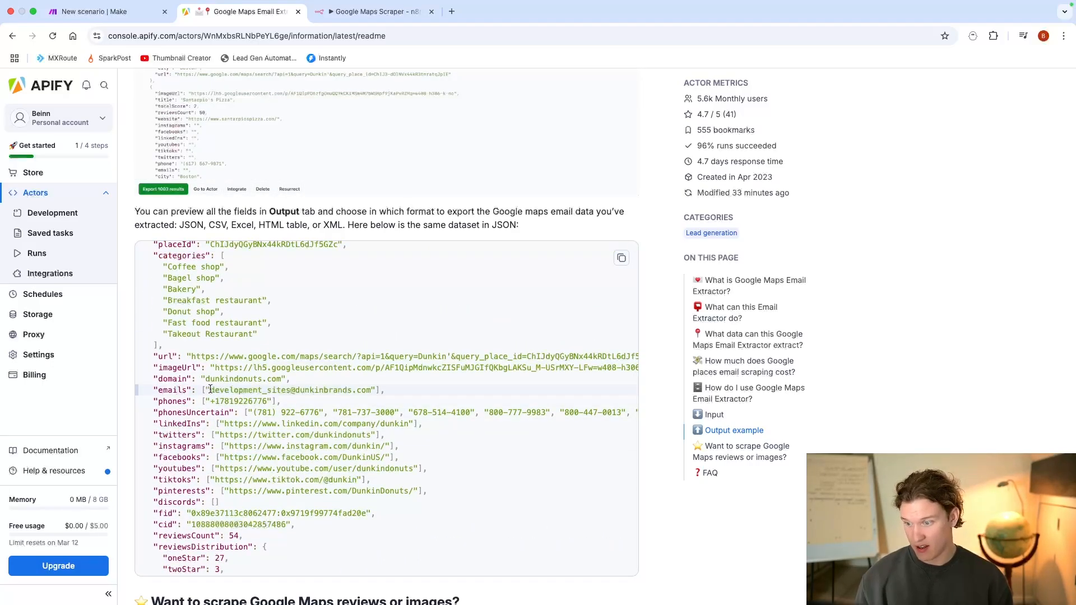
pyautogui.scroll(-10, 210, 388)
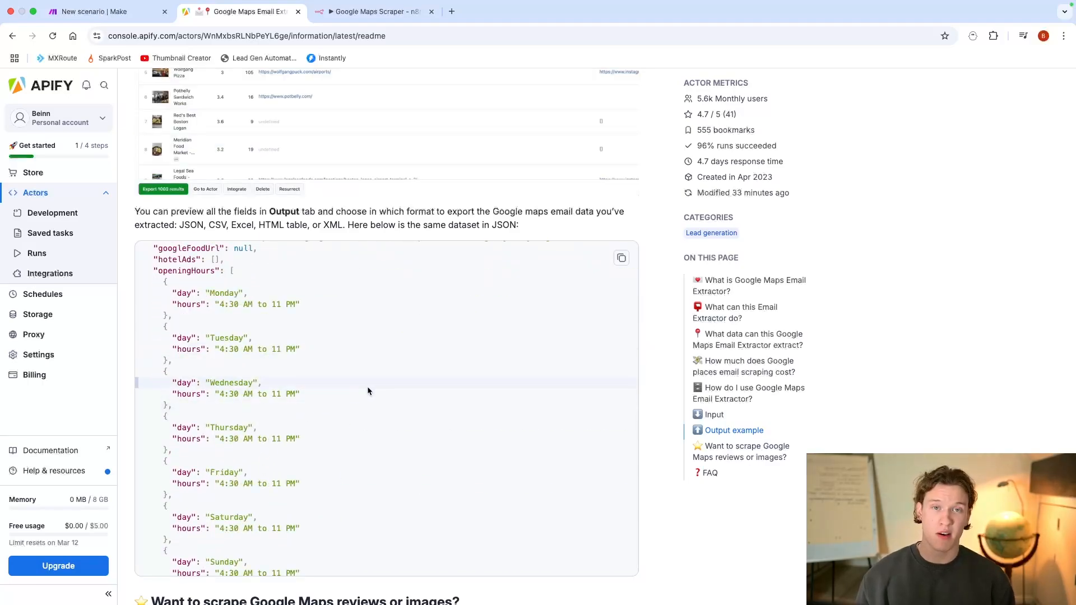
pyautogui.scroll(-5, 348, 385)
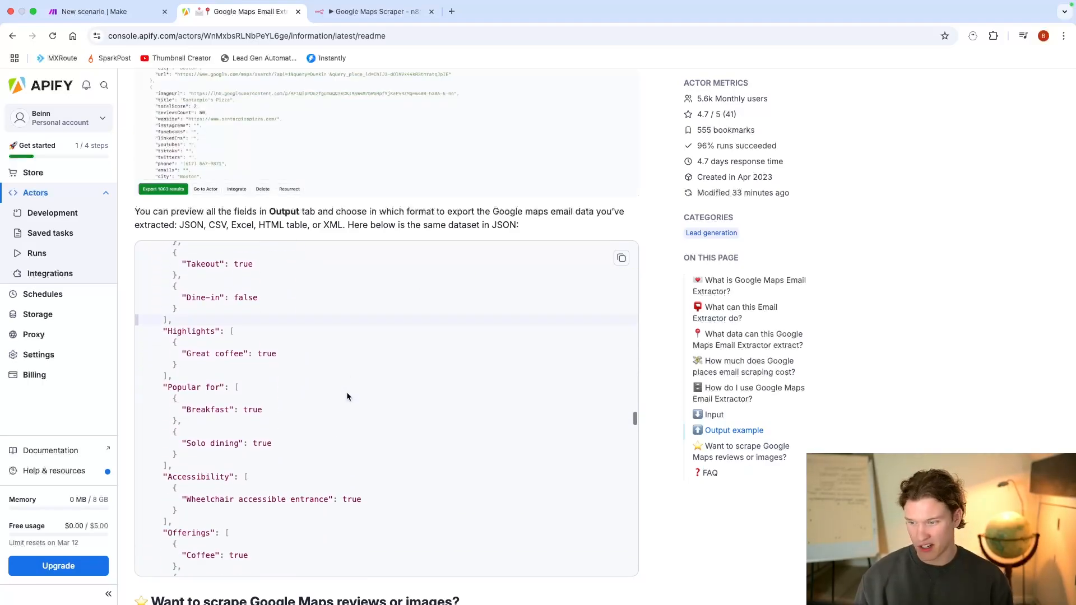
pyautogui.scroll(-15, 347, 392)
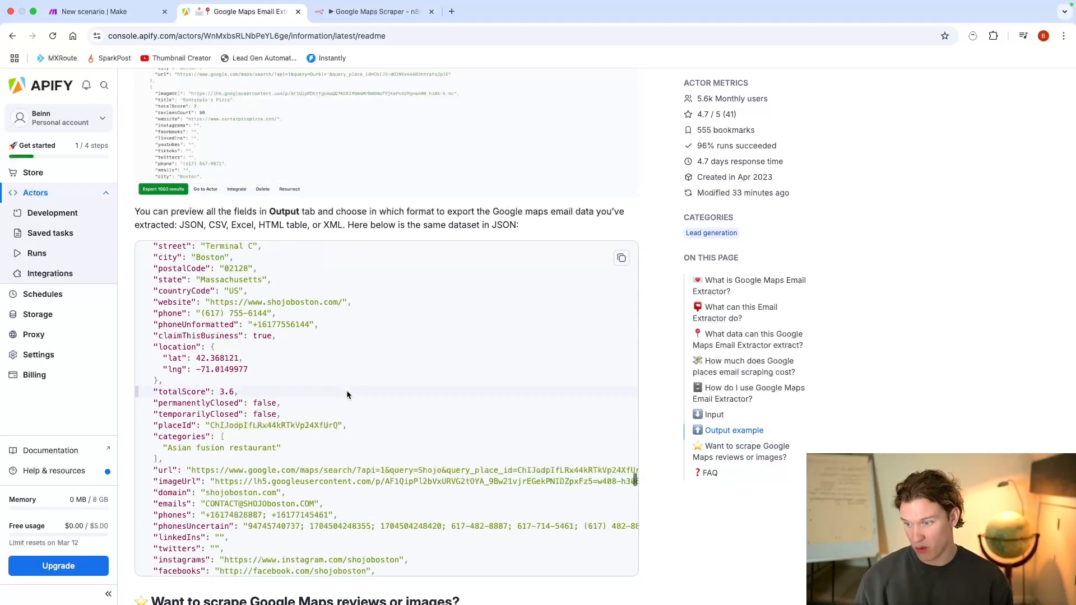
pyautogui.scroll(5, 347, 396)
pyautogui.scroll(-9, 347, 395)
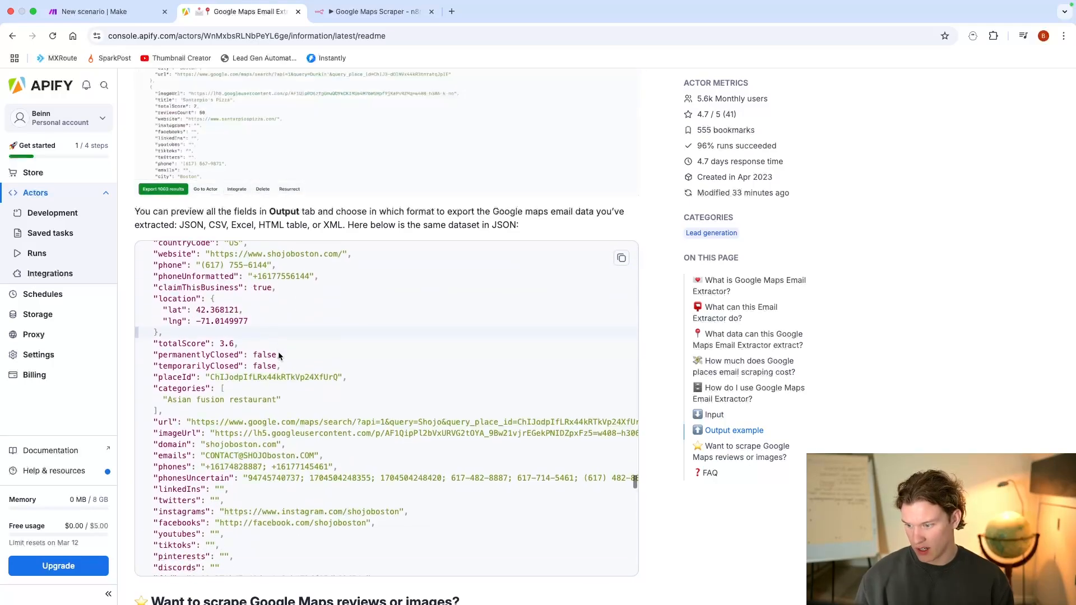
pyautogui.moveTo(204, 401); pyautogui.dragTo(314, 401)
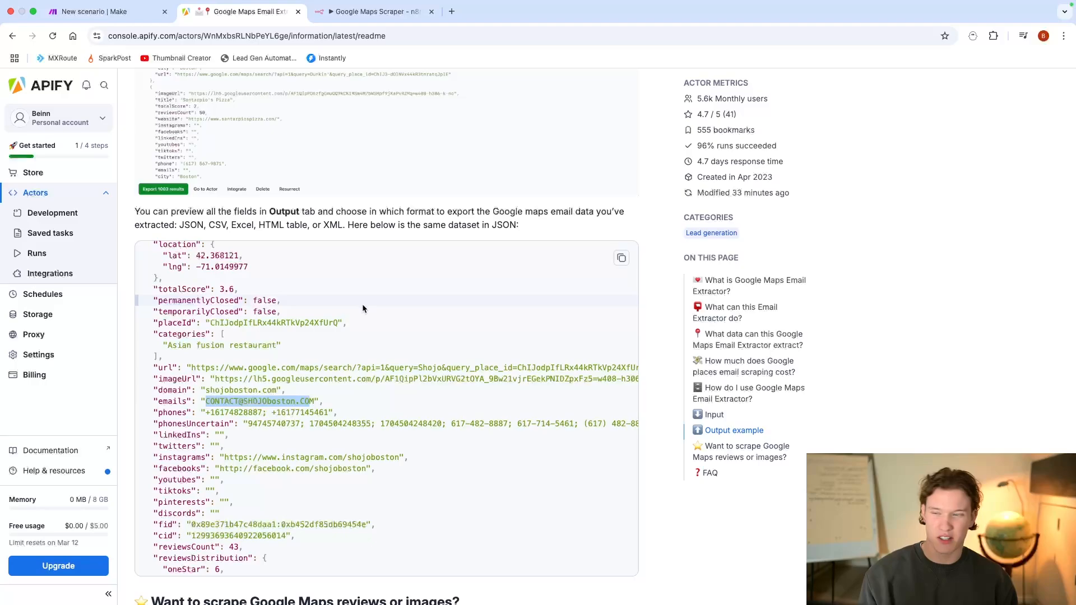
# Step: Go from the extractor's page to the Apify Store and search for "google maps"
pyautogui.scroll(20, 384, 315)
pyautogui.scroll(20, 238, 186)
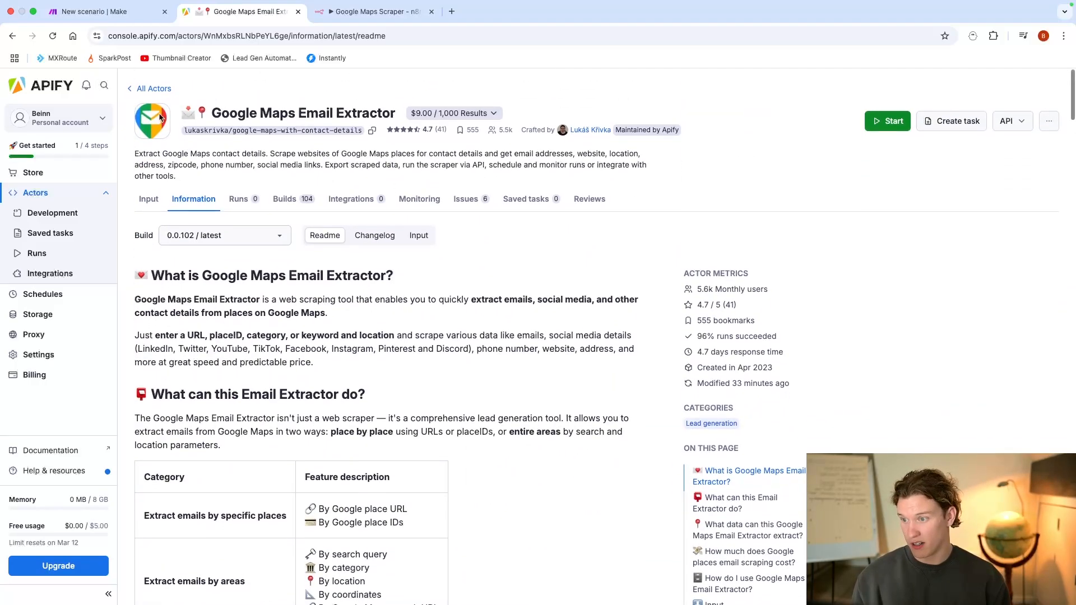
pyautogui.click(158, 88)
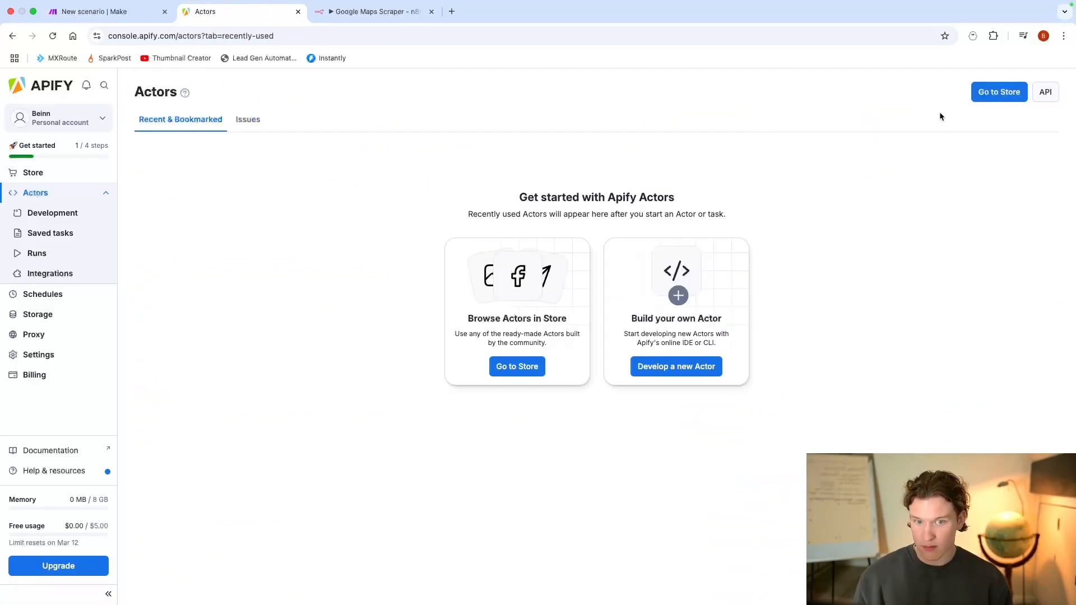
pyautogui.click(998, 92)
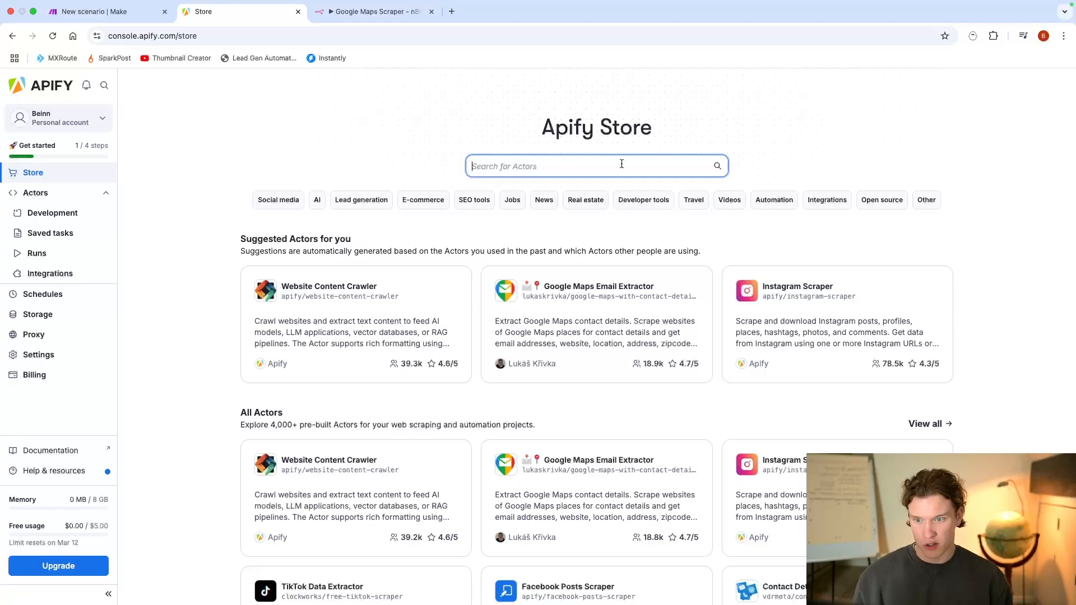
pyautogui.write('google maps')
pyautogui.press('Return')
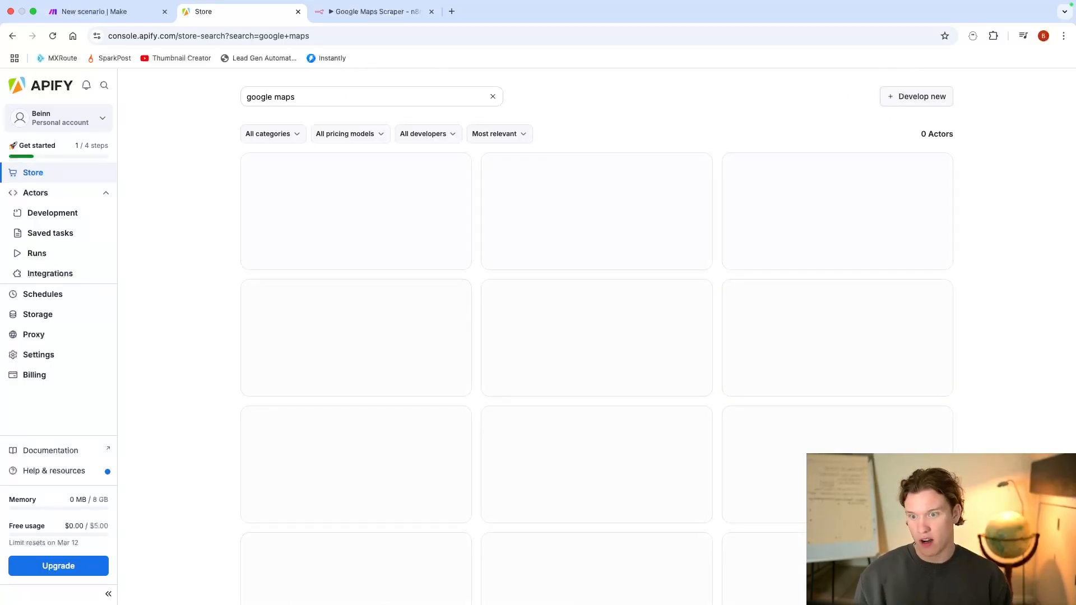
# Step: Browse the found Google Maps actors, open Compass's Google Maps Scraper and look over its input settings
pyautogui.moveTo(916, 132); pyautogui.dragTo(959, 144)
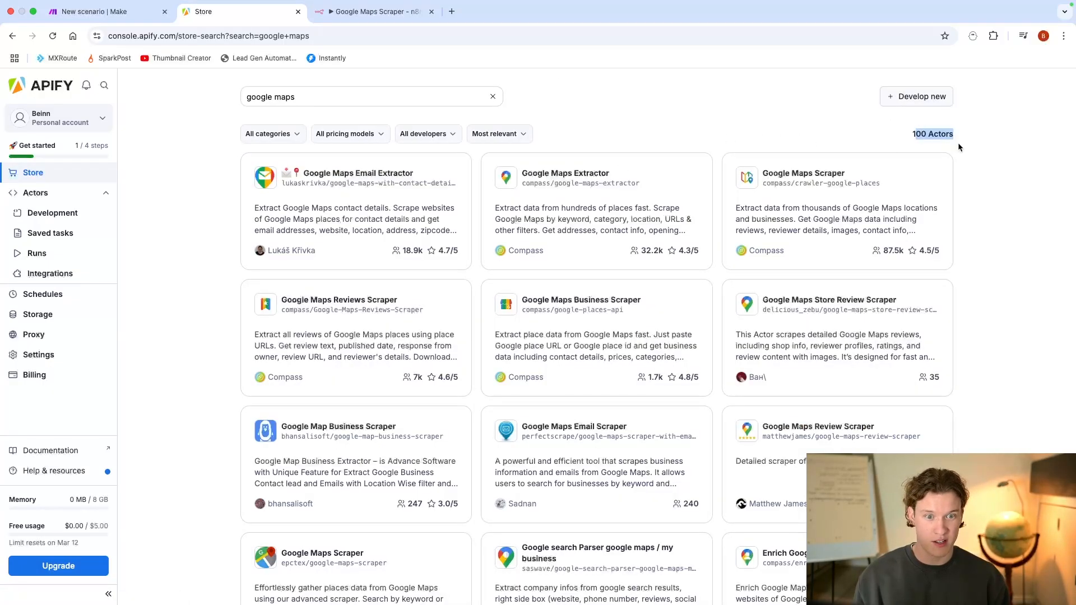
pyautogui.scroll(-2, 495, 185)
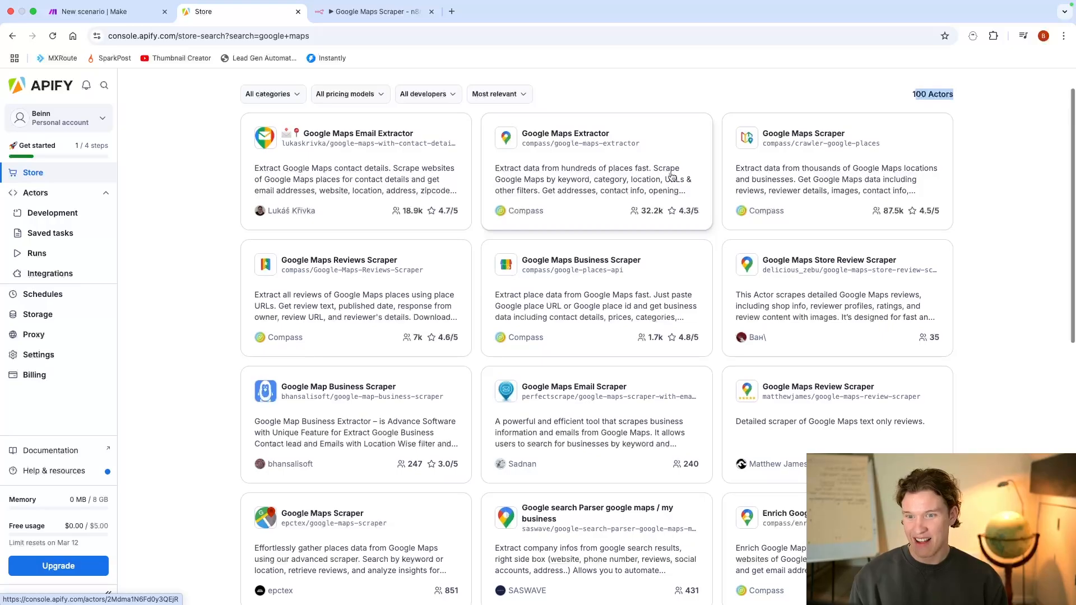
pyautogui.scroll(1, 644, 132)
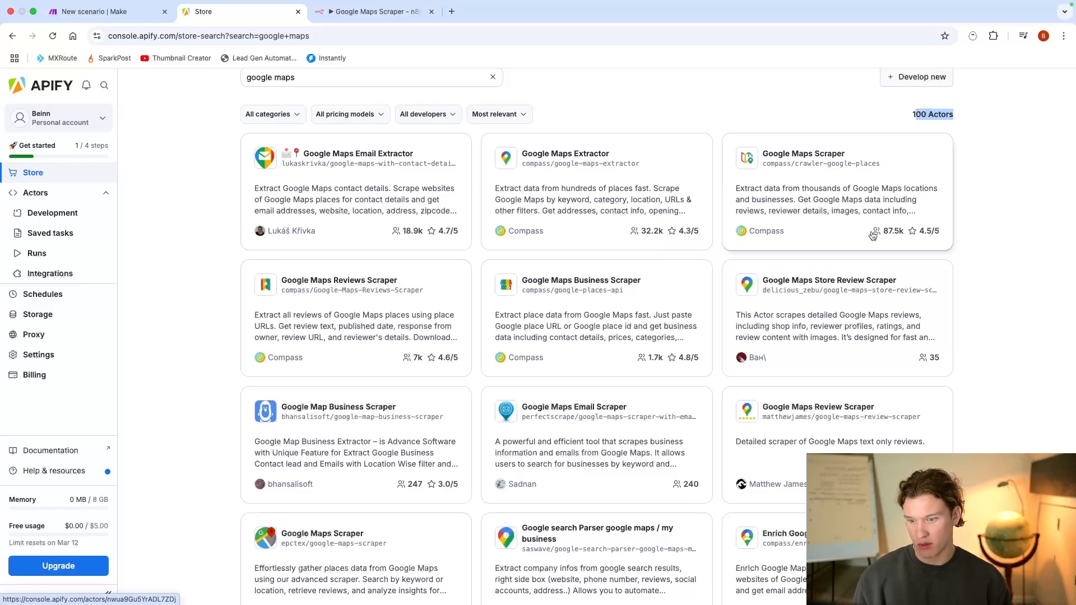
pyautogui.click(874, 194)
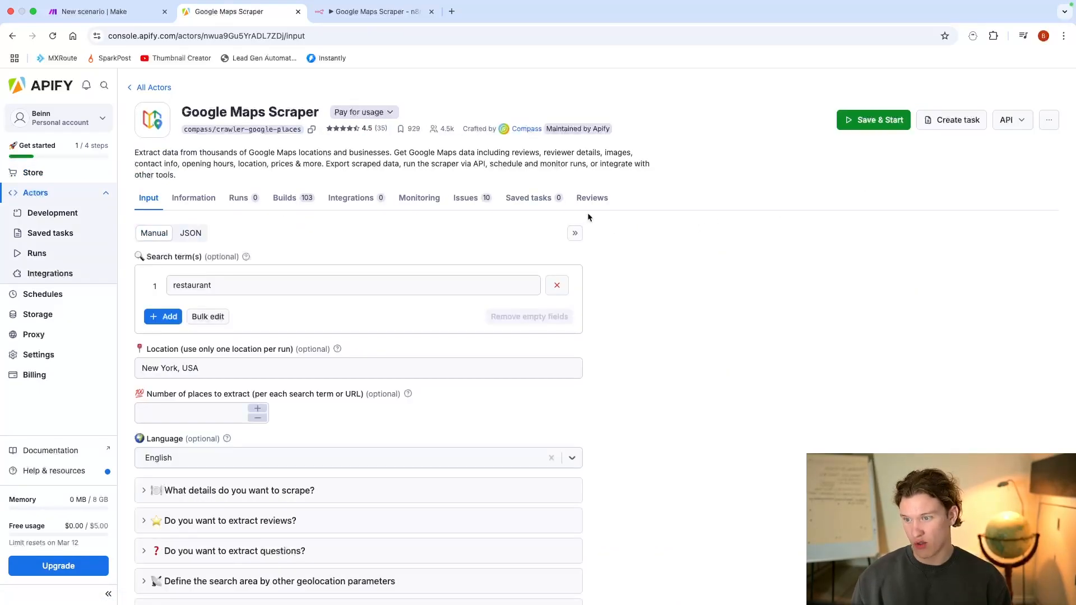
pyautogui.scroll(-1, 480, 238)
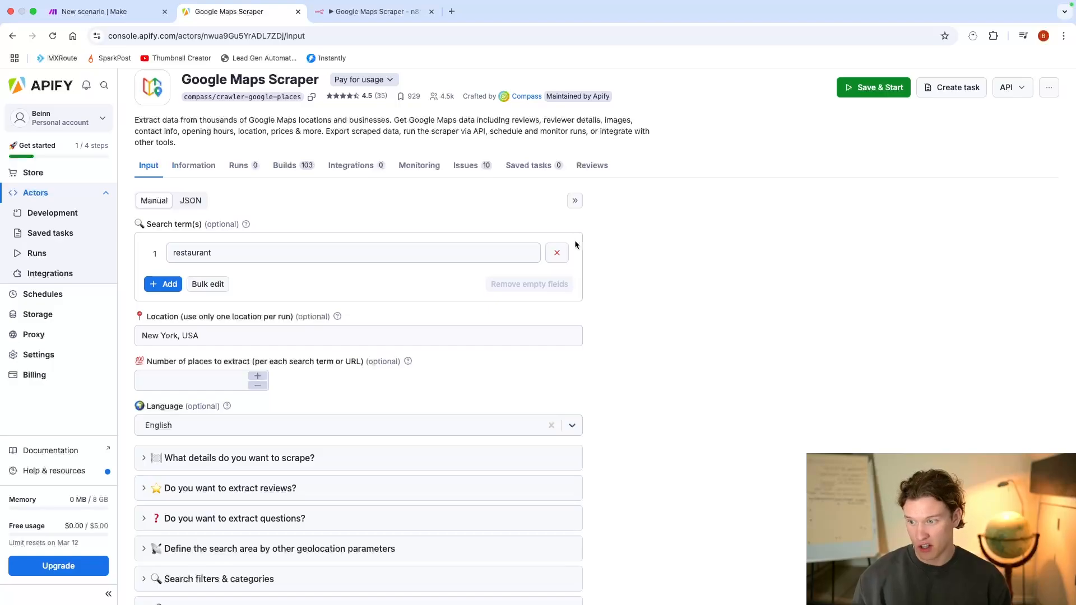
pyautogui.scroll(1, 547, 241)
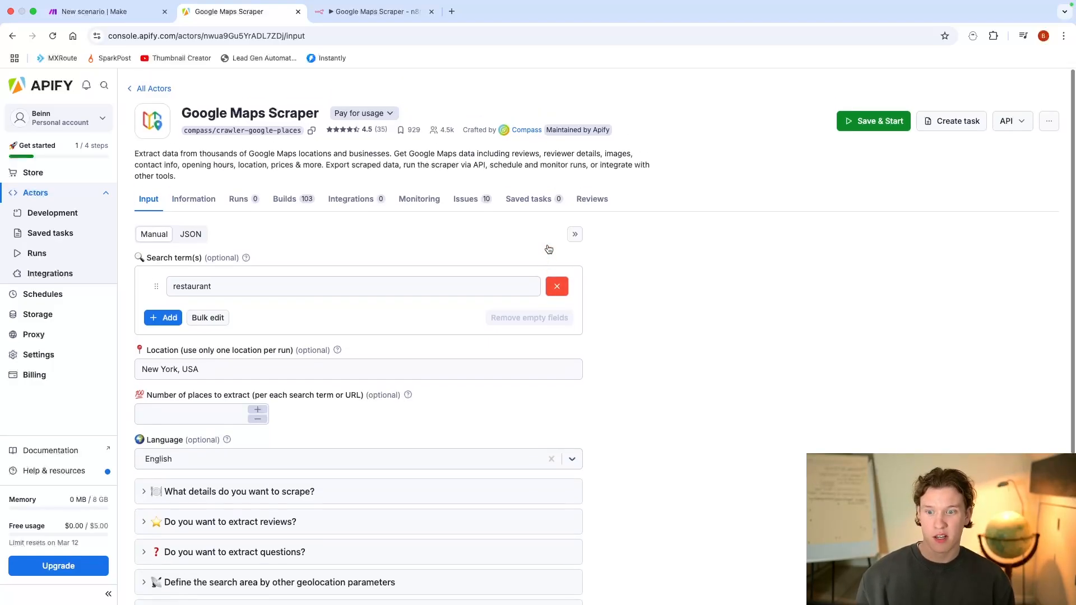
# Step: Open PhantomBuster's LinkedIn Profile URL Finder setup page in a new tab placed directly after the Google Maps Scraper actor's tab
pyautogui.click(451, 12)
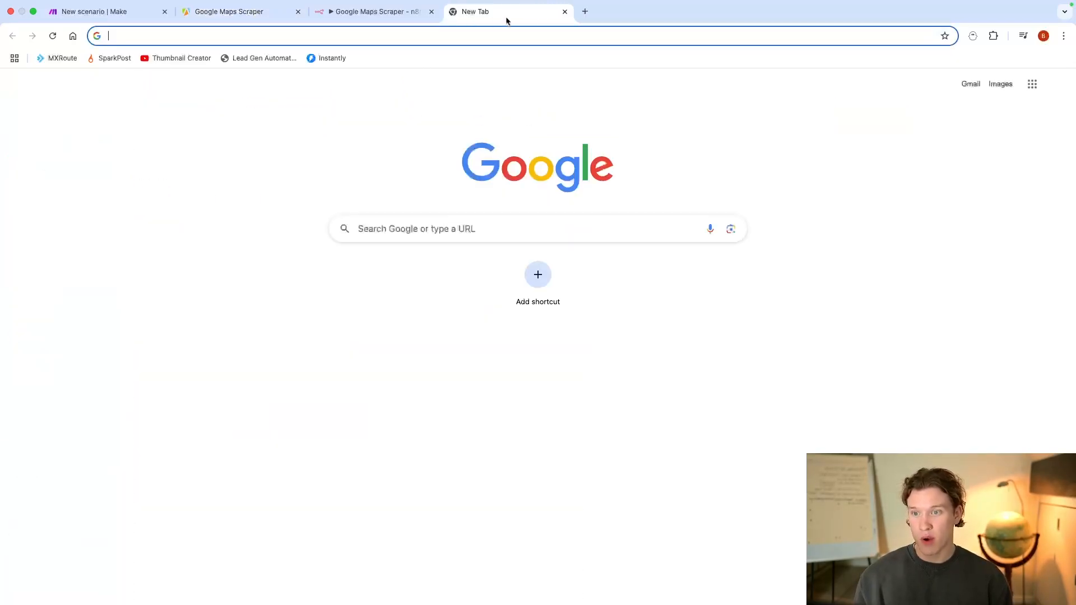
pyautogui.moveTo(507, 13); pyautogui.dragTo(400, 15)
pyautogui.write('phantom')
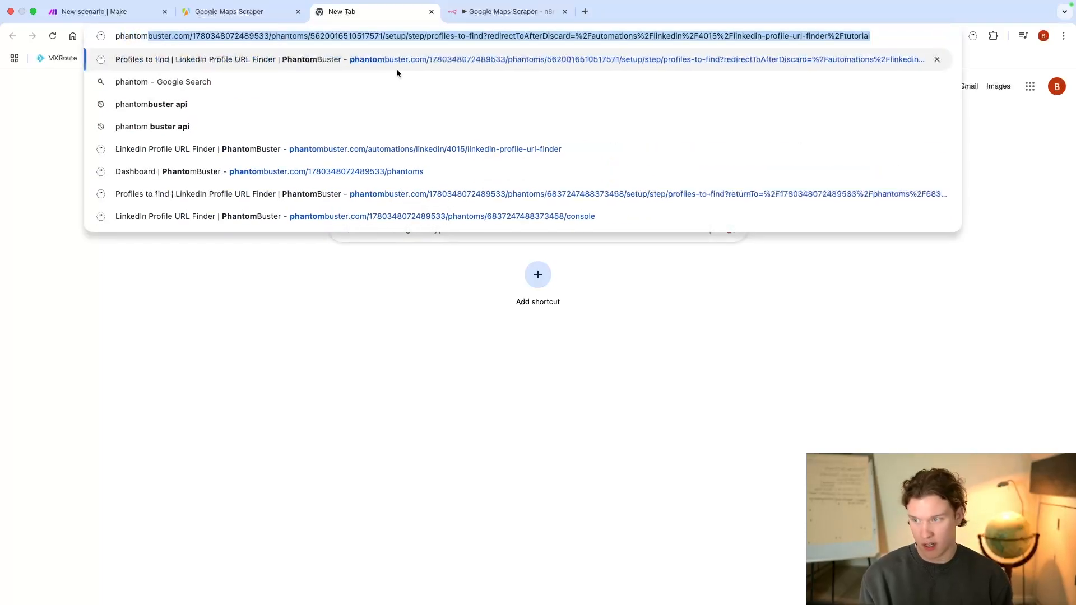
pyautogui.press('Return')
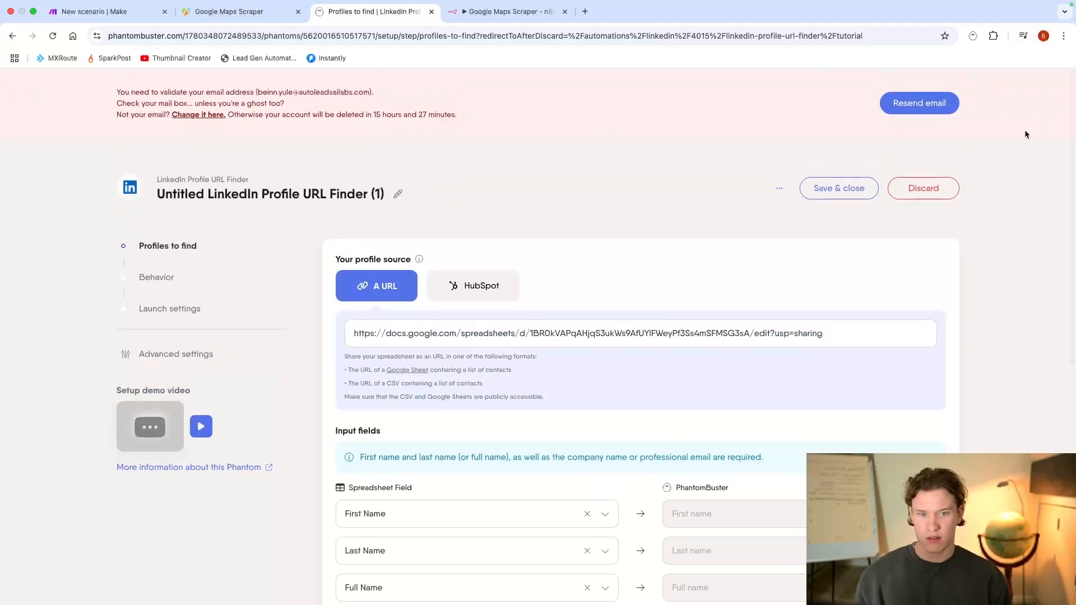
# Step: Discard the untitled LinkedIn Profile URL Finder setup and go through the dashboard to the store of Phantoms
pyautogui.click(905, 191)
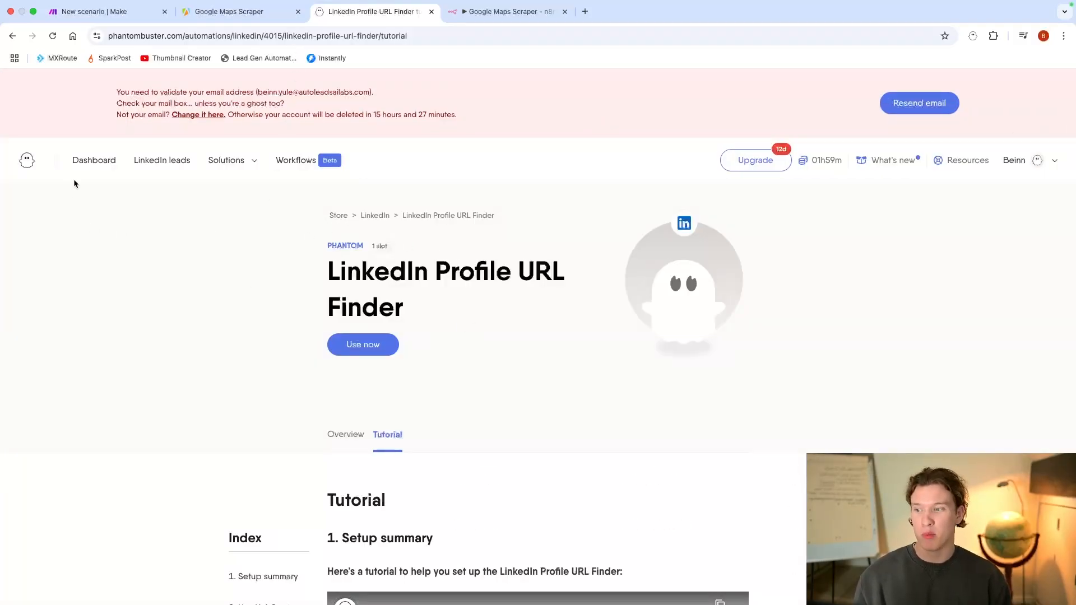
pyautogui.click(85, 163)
pyautogui.scroll(-6, 303, 237)
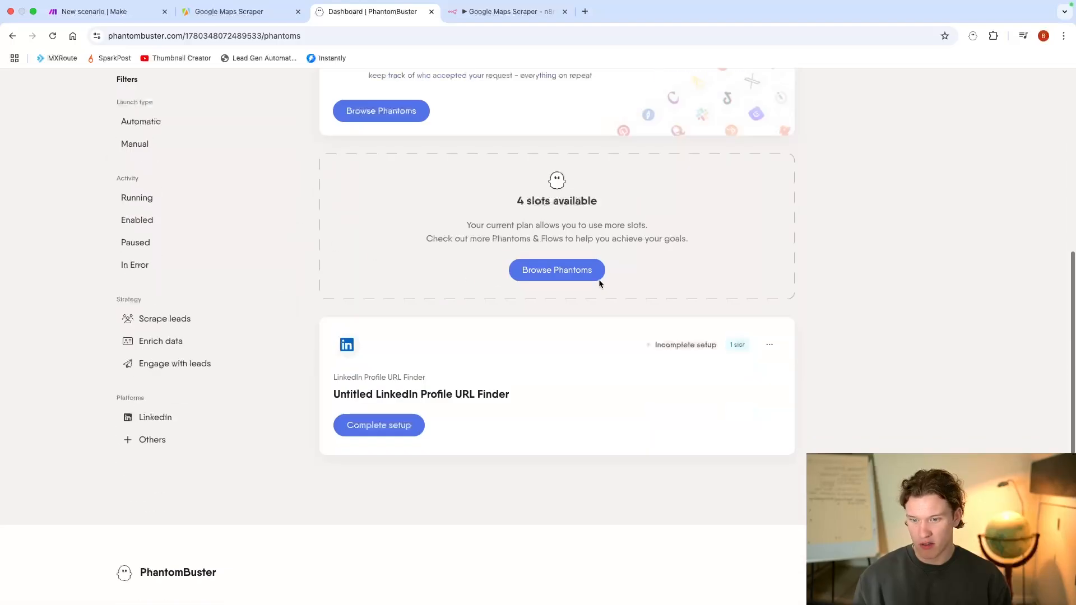
pyautogui.scroll(7, 504, 272)
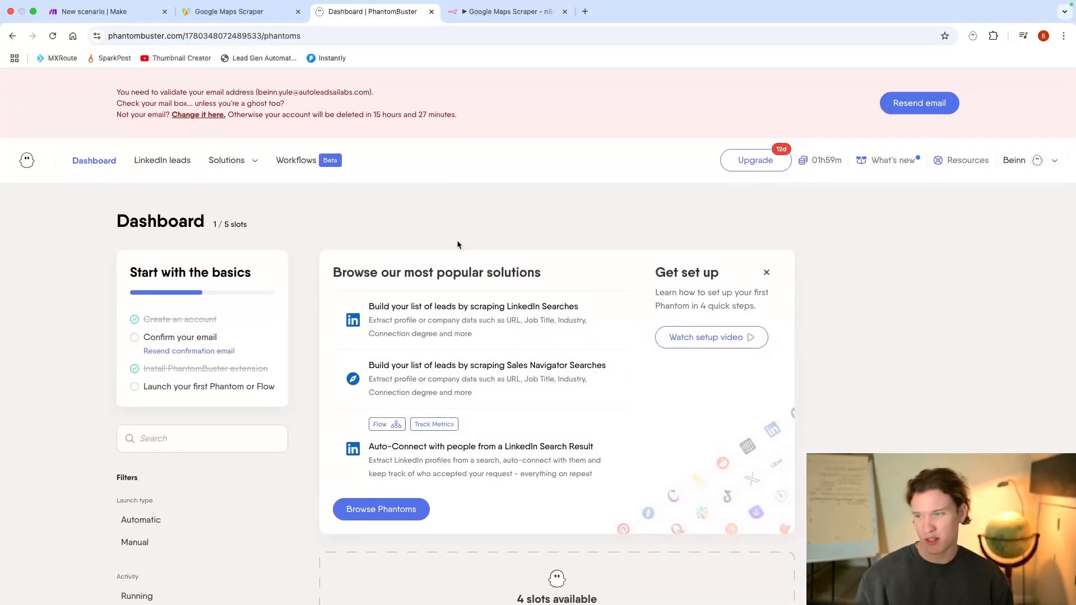
pyautogui.scroll(-3, 492, 469)
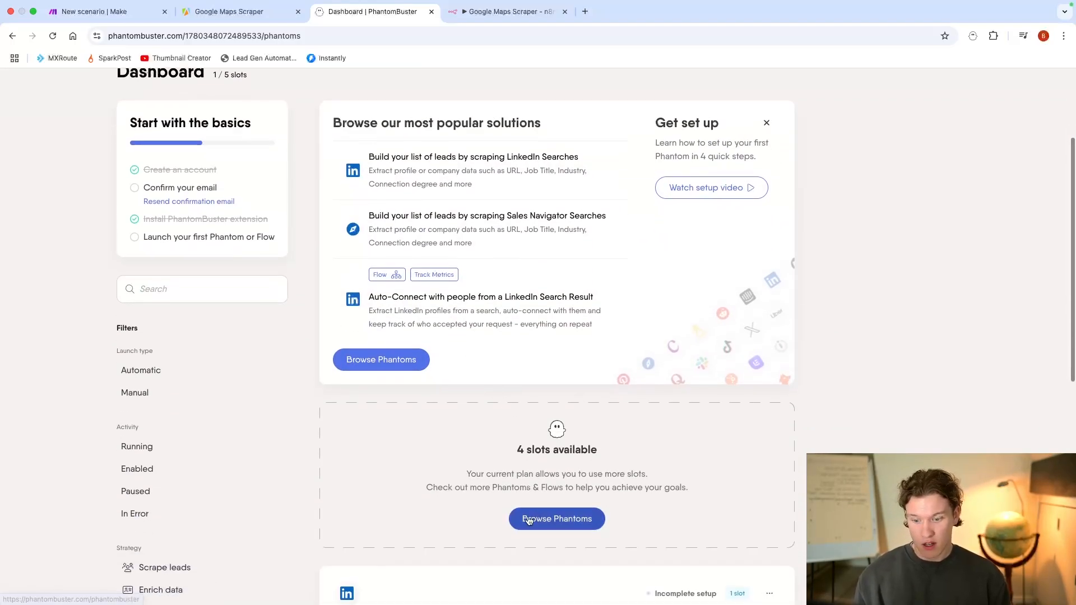
pyautogui.click(528, 520)
# Step: Look over the most popular use cases, highlighting the titles "Connect and send follow-up messages" and "Connect with profiles from a LinkedIn Search"
pyautogui.scroll(-5, 390, 422)
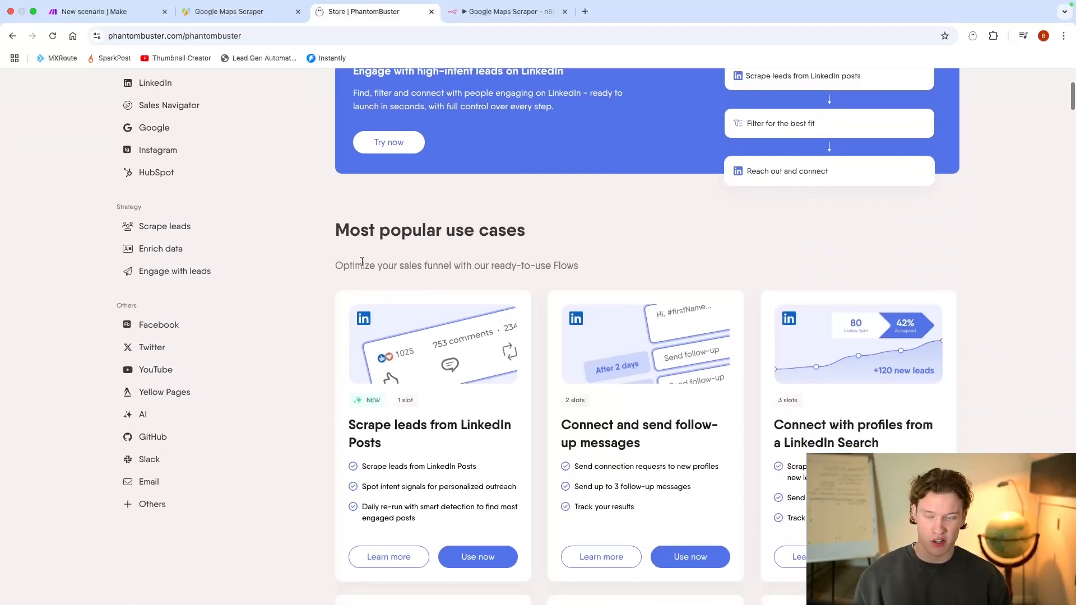
pyautogui.moveTo(337, 230); pyautogui.dragTo(506, 229)
pyautogui.scroll(-2, 545, 241)
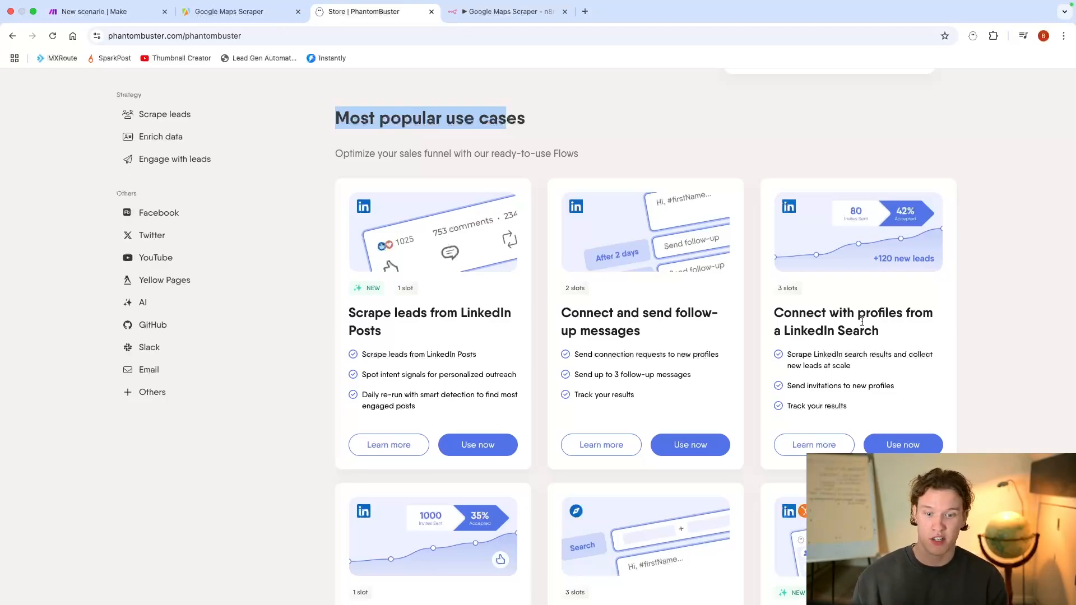
pyautogui.moveTo(562, 312); pyautogui.dragTo(738, 333)
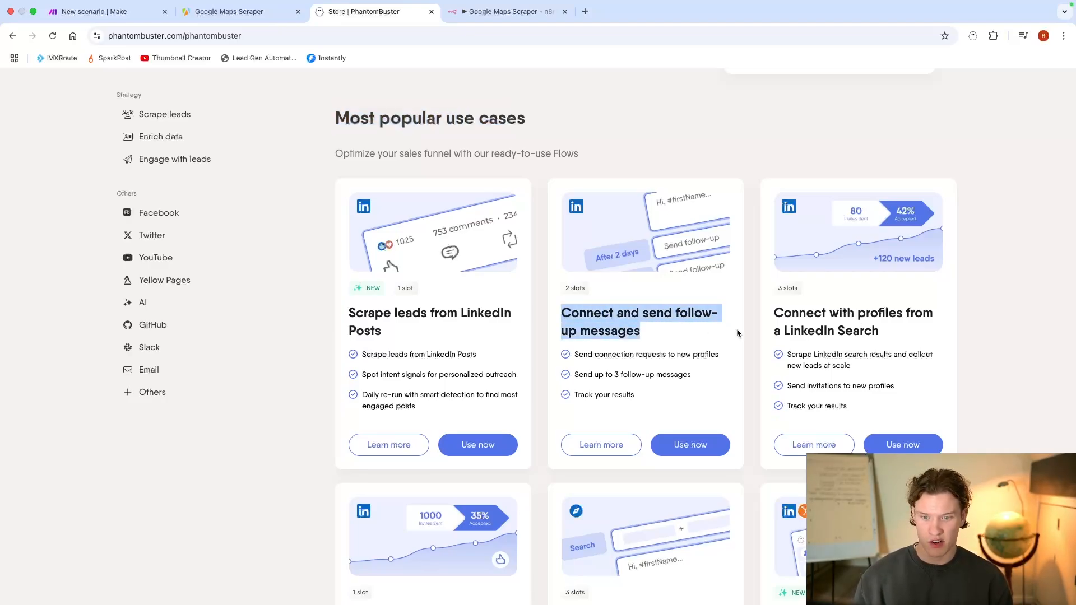
pyautogui.scroll(-3, 595, 350)
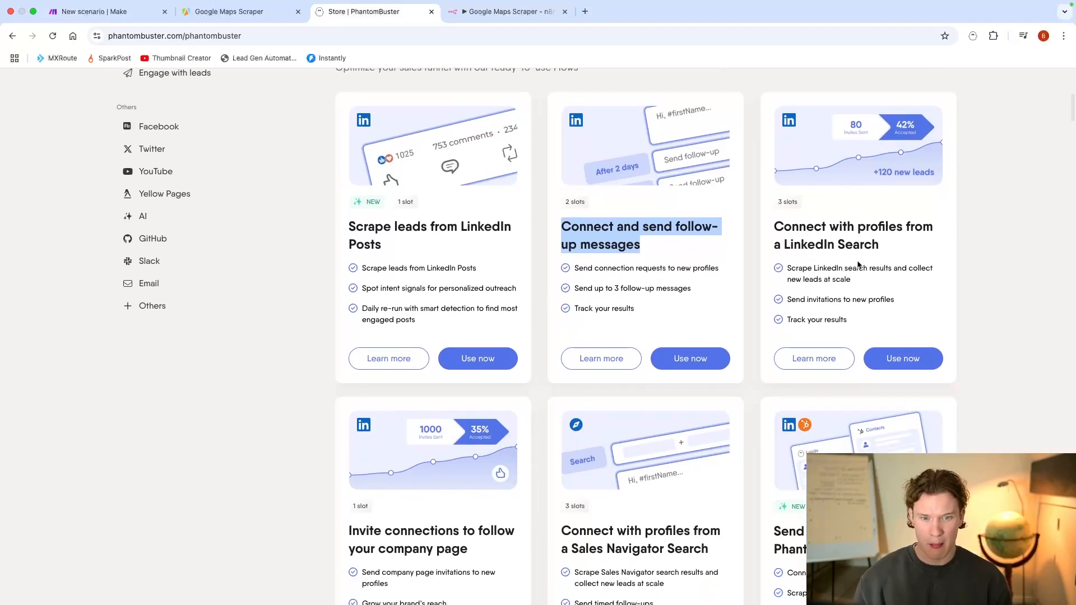
pyautogui.scroll(-4, 537, 352)
pyautogui.scroll(4, 845, 298)
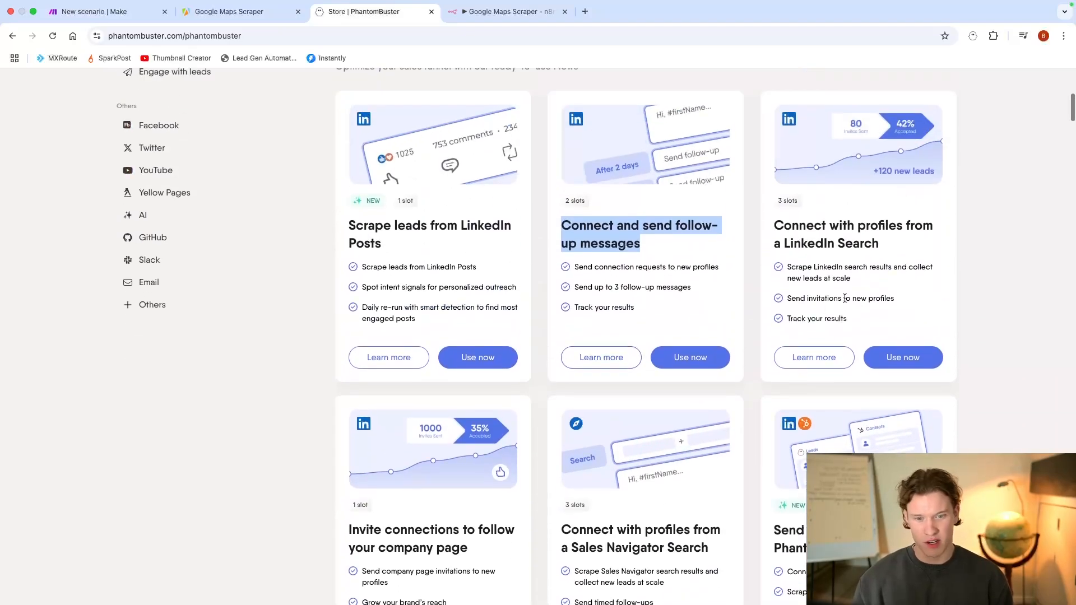
pyautogui.moveTo(774, 224); pyautogui.dragTo(903, 247)
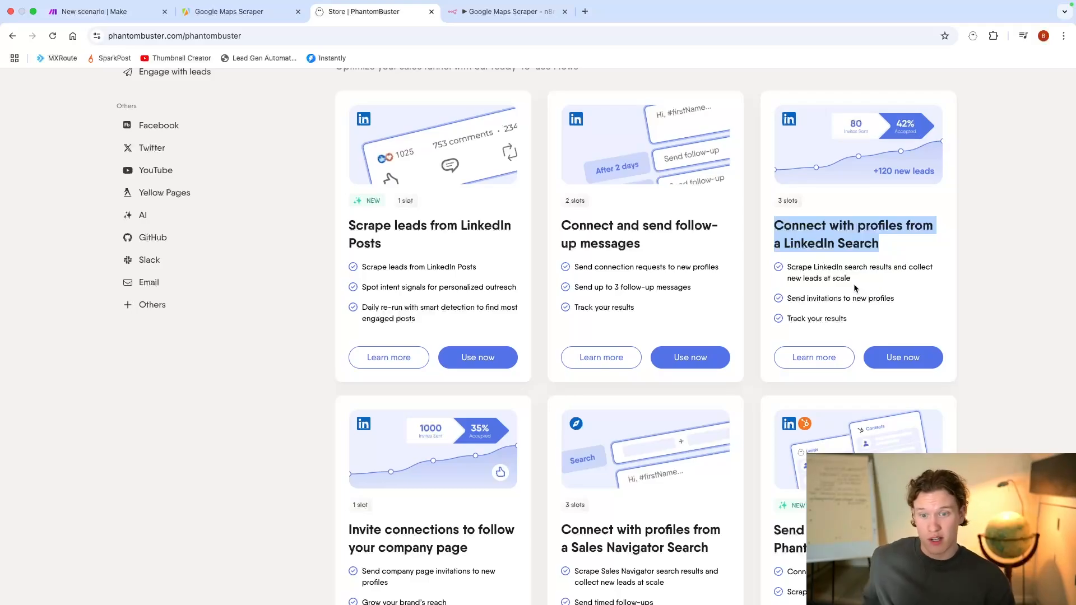
# Step: Filter the store by the Google category and highlight the title of the Google Maps Search Export Phantom
pyautogui.scroll(-5, 810, 289)
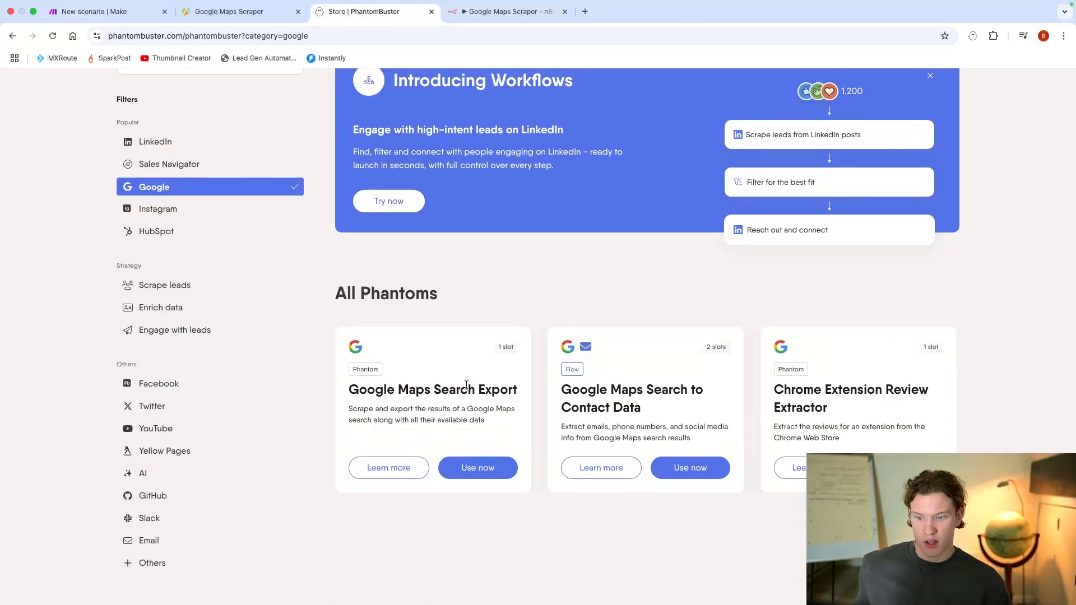
pyautogui.moveTo(348, 393); pyautogui.dragTo(518, 401)
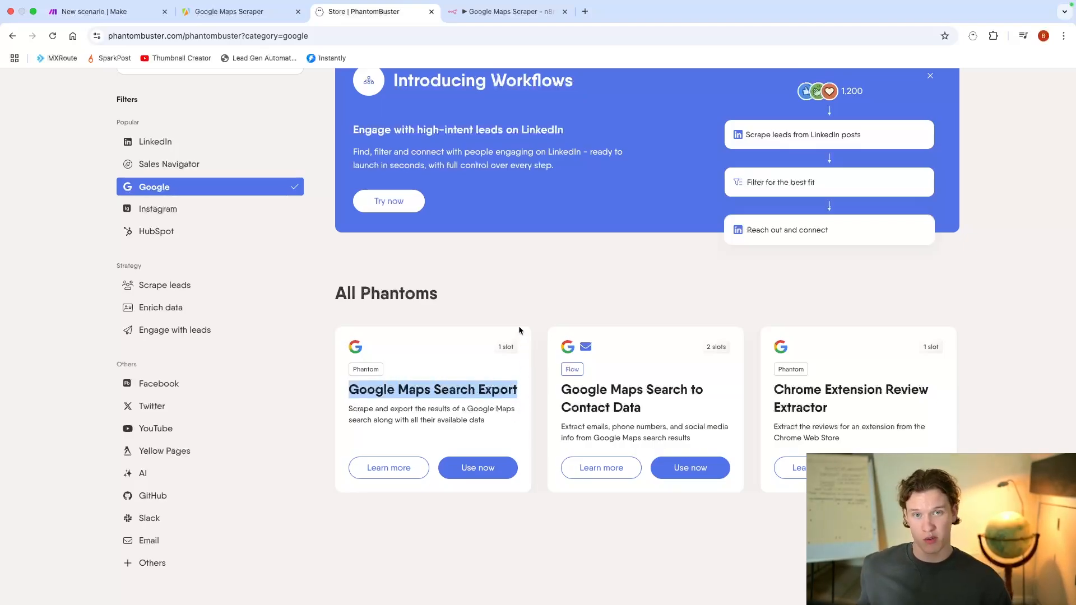
pyautogui.scroll(5, 546, 336)
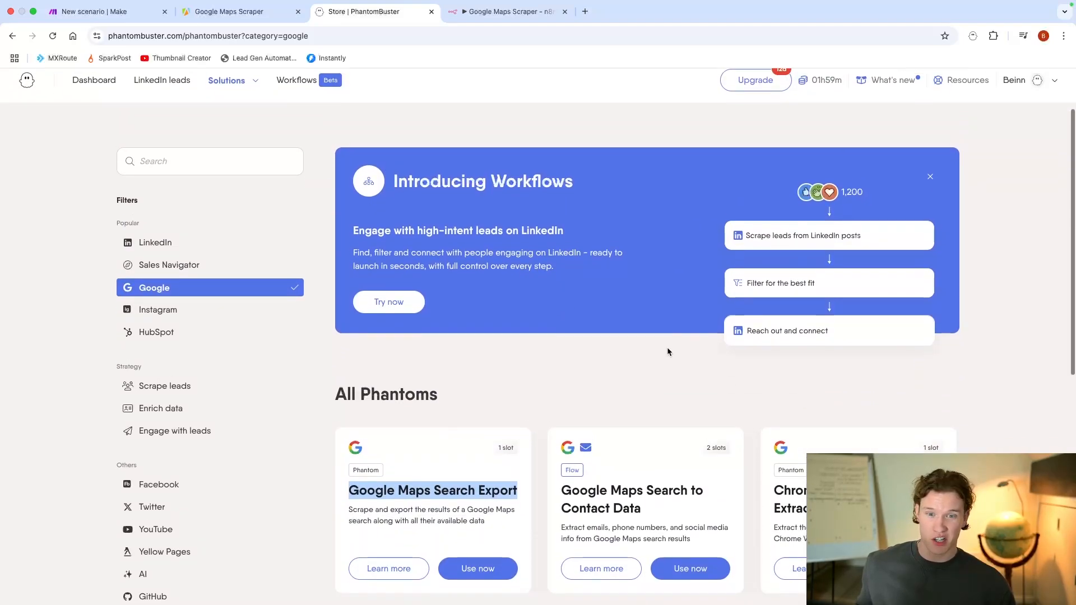
pyautogui.scroll(2, 667, 351)
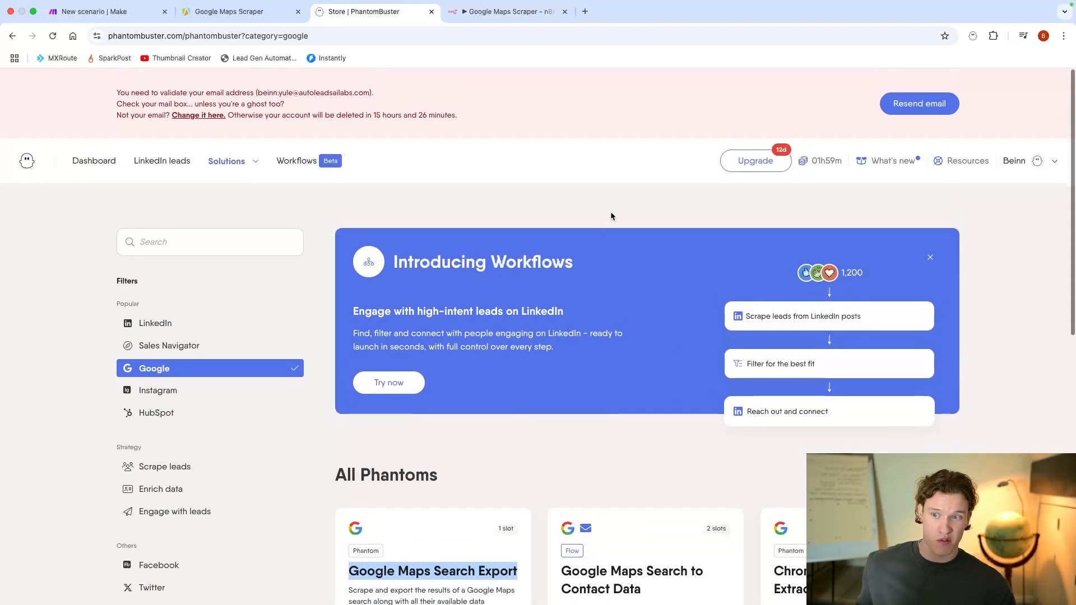
# Step: Highlight the account deletion sentence in the email validation notice and return to the list of Google Phantoms
pyautogui.click(231, 115)
pyautogui.moveTo(465, 116); pyautogui.dragTo(229, 115)
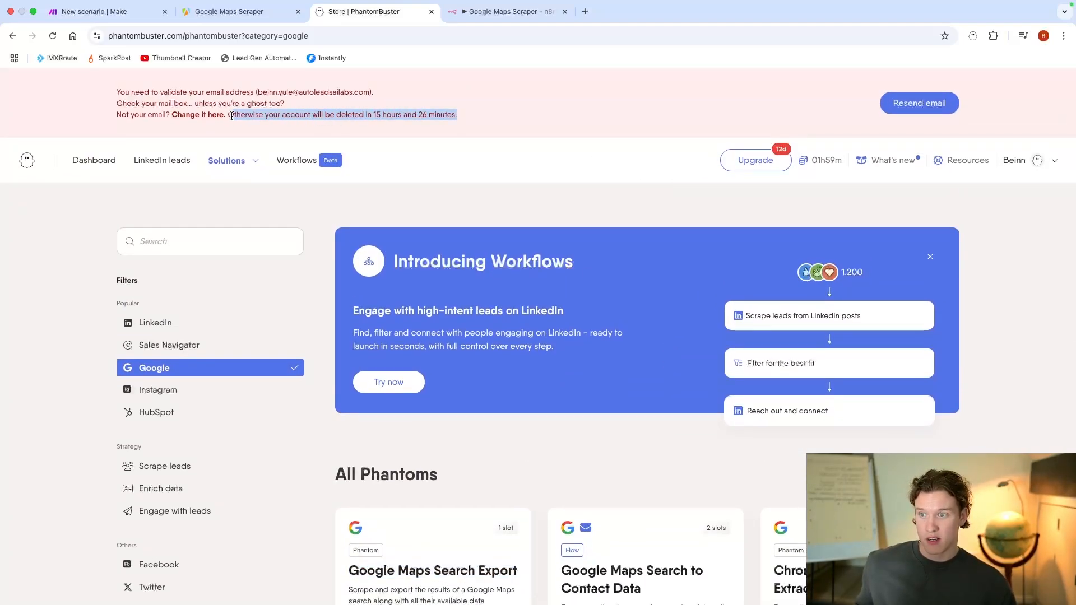
pyautogui.click(499, 201)
pyautogui.scroll(-6, 500, 201)
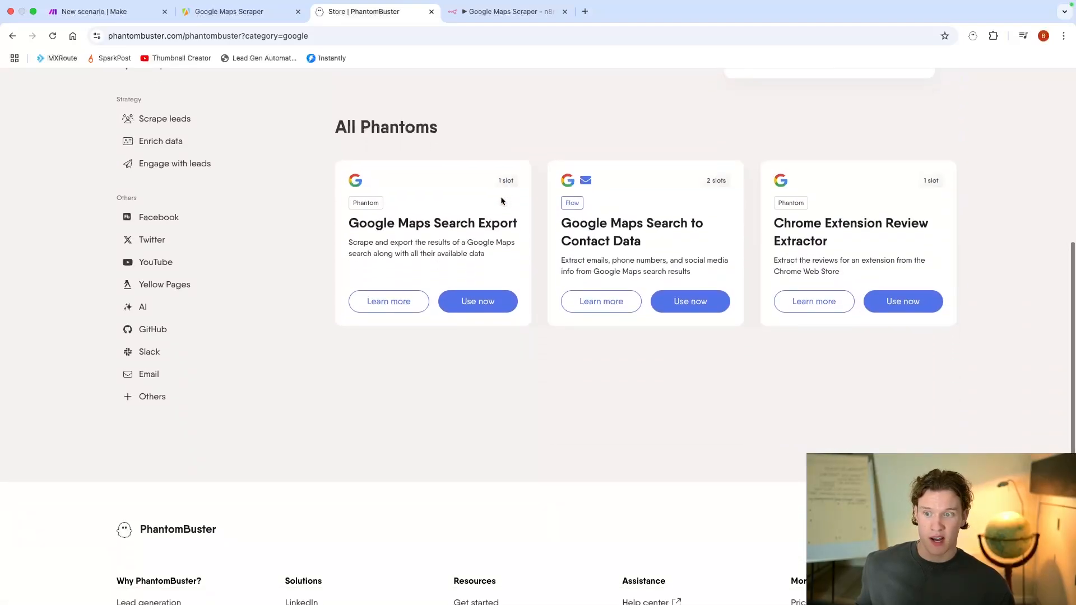
pyautogui.scroll(-1, 503, 200)
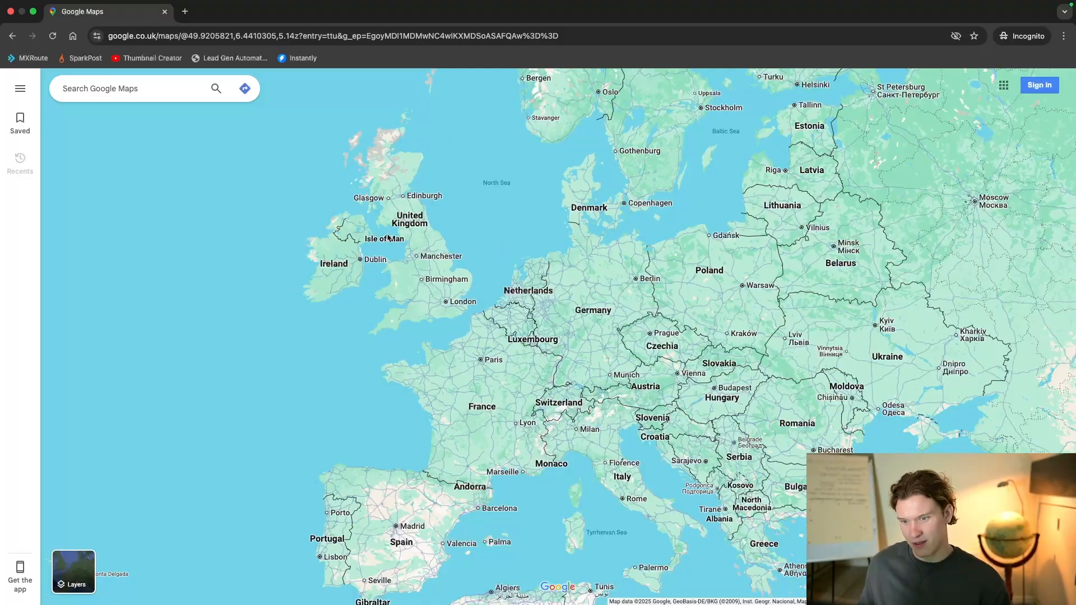
# Step: Switch to Google Maps in the incognito window and bring central London into view
pyautogui.scroll(5, 388, 238)
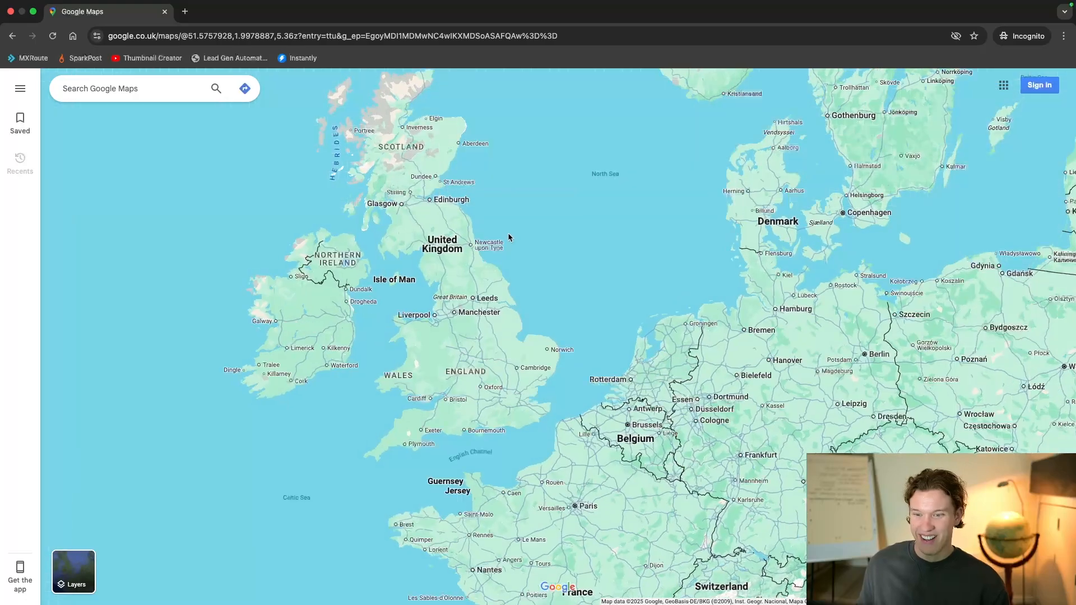
pyautogui.moveTo(508, 233); pyautogui.dragTo(530, 267)
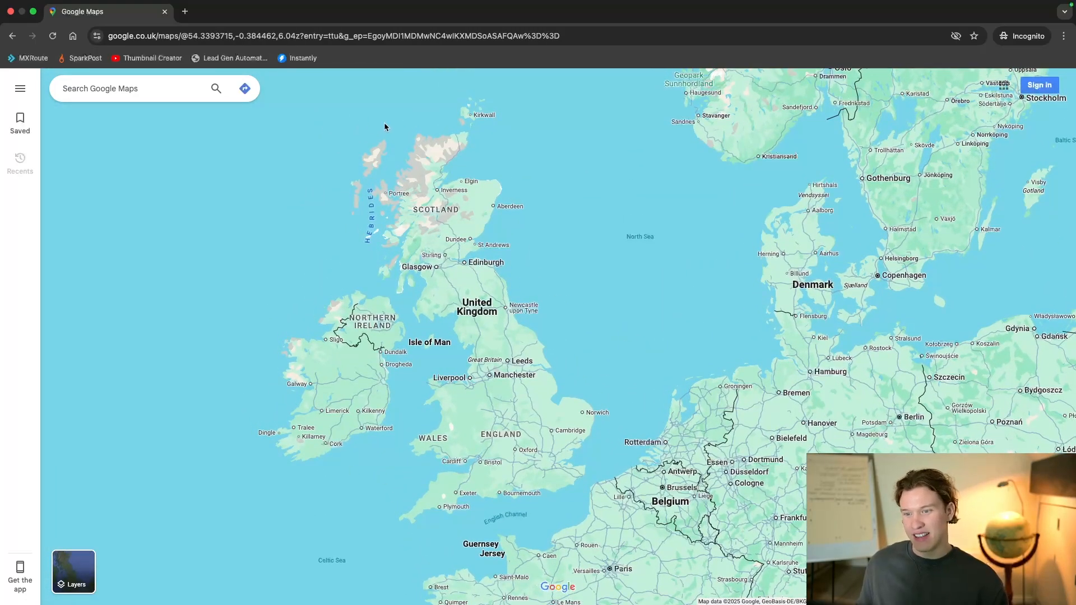
pyautogui.scroll(8, 518, 434)
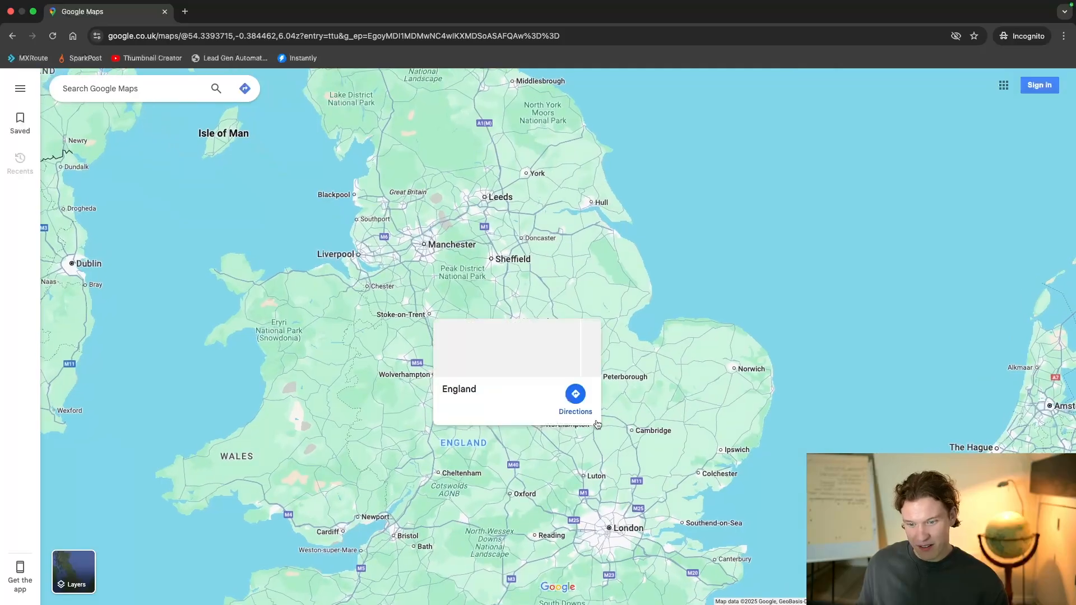
pyautogui.scroll(3, 588, 428)
pyautogui.moveTo(583, 435); pyautogui.dragTo(465, 308)
pyautogui.scroll(5, 509, 369)
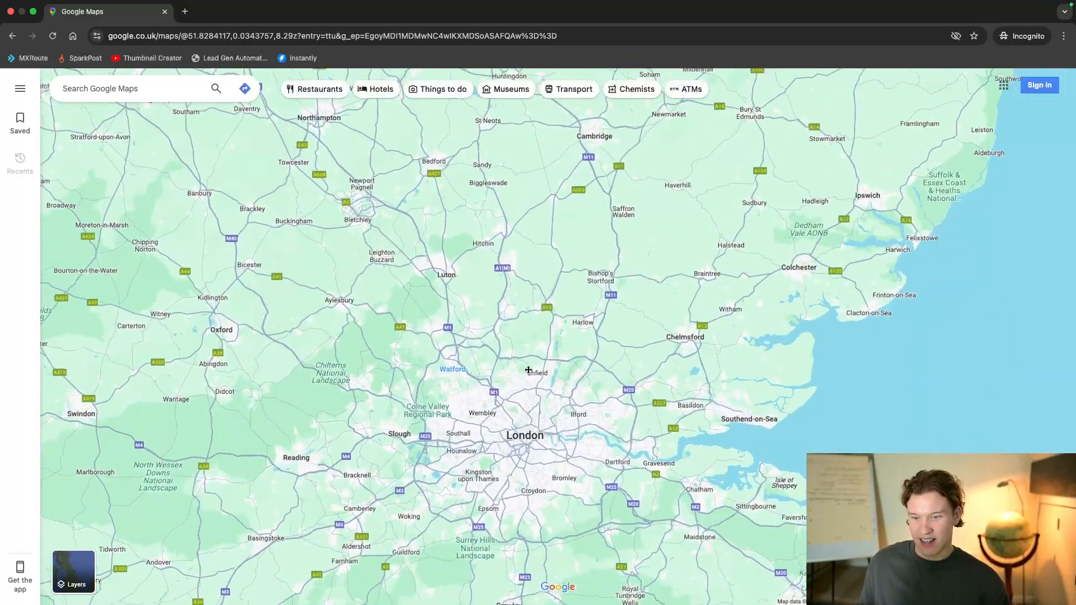
pyautogui.moveTo(549, 395); pyautogui.dragTo(539, 362)
pyautogui.scroll(5, 536, 367)
pyautogui.scroll(10, 526, 396)
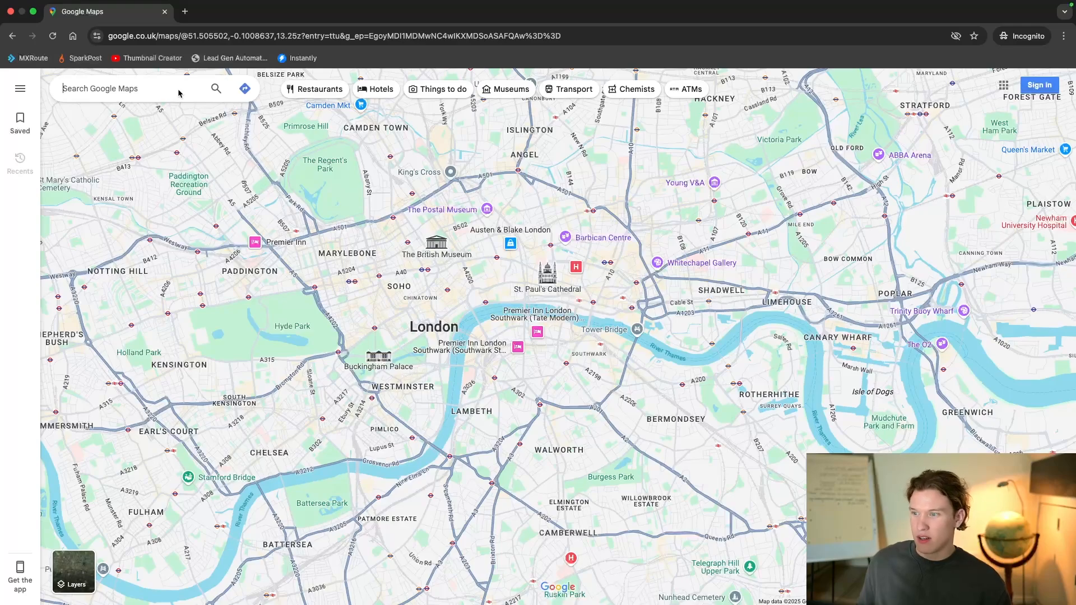
# Step: Search Google Maps for "roofing london"
pyautogui.click(179, 93)
pyautogui.write('roofing')
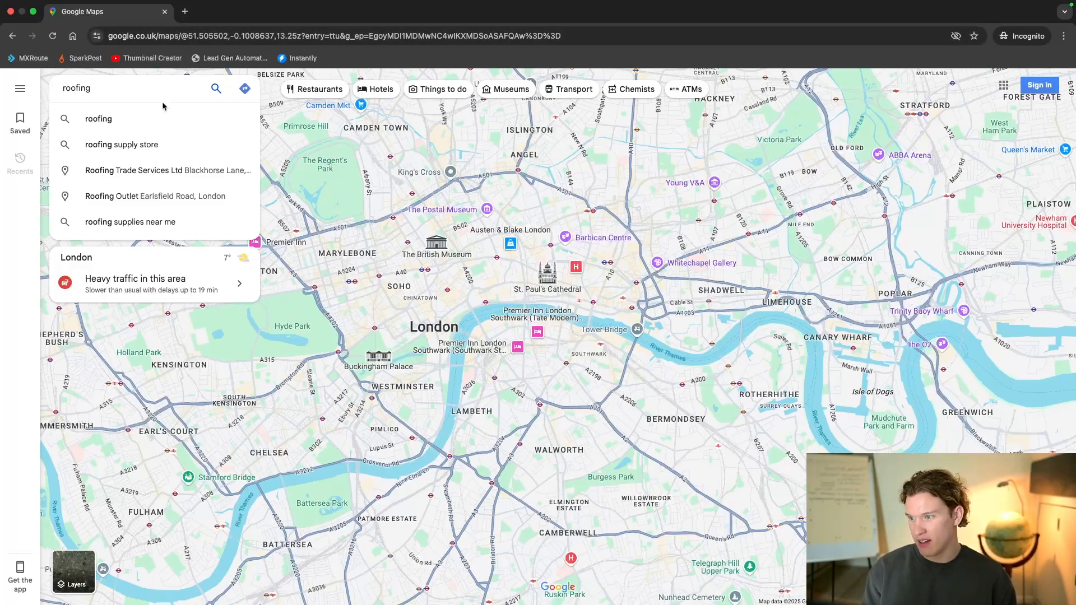
pyautogui.write('london')
pyautogui.press('Return')
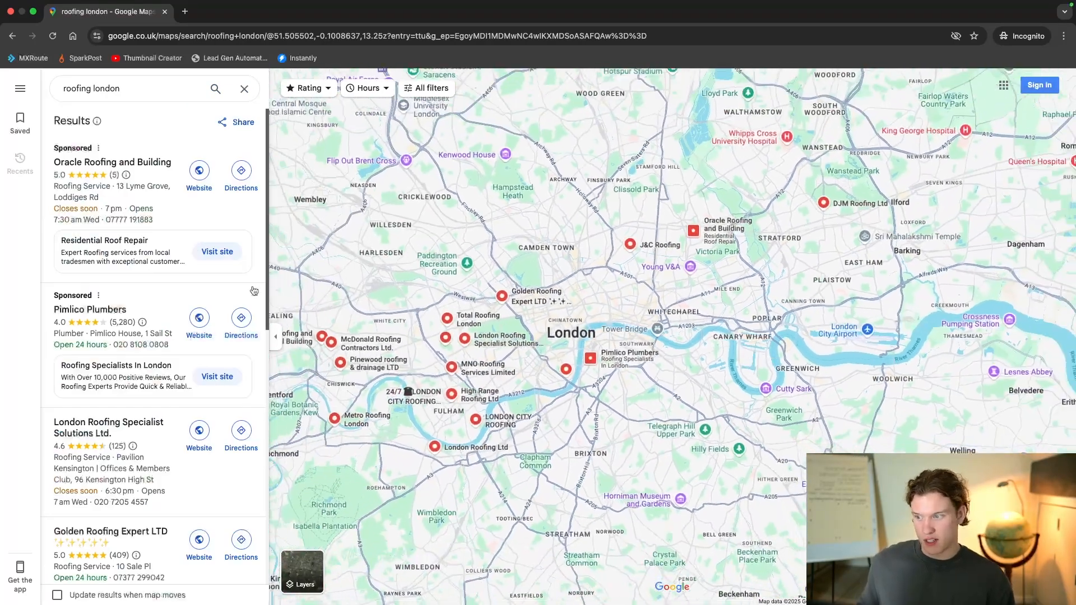
# Step: Examine the listed London roofing companies down to the end of the results and their spread on the map
pyautogui.scroll(-1, 168, 291)
pyautogui.scroll(-4, 168, 290)
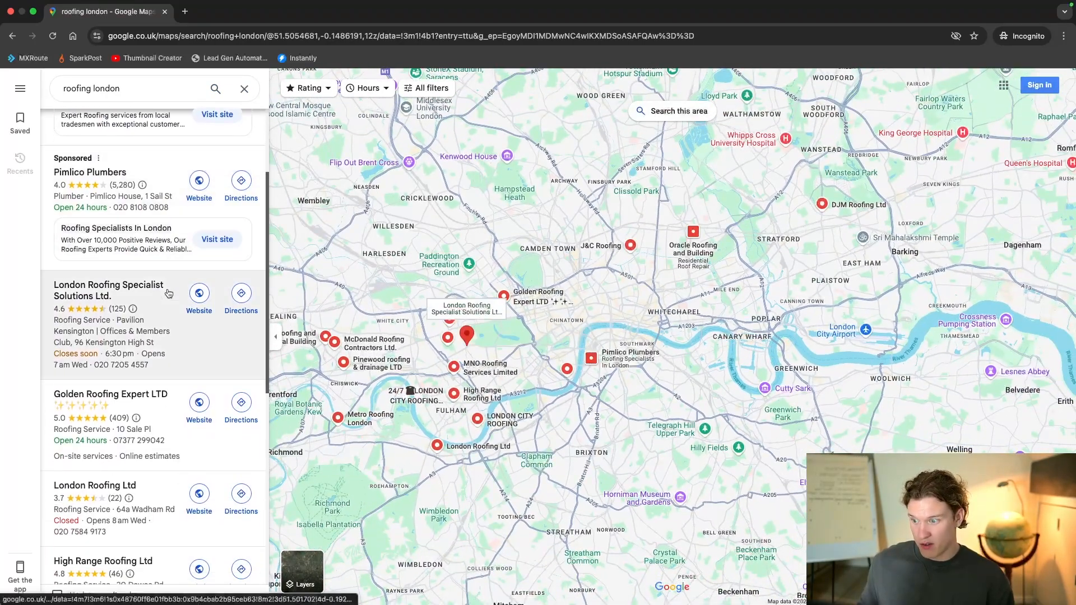
pyautogui.scroll(-3, 143, 303)
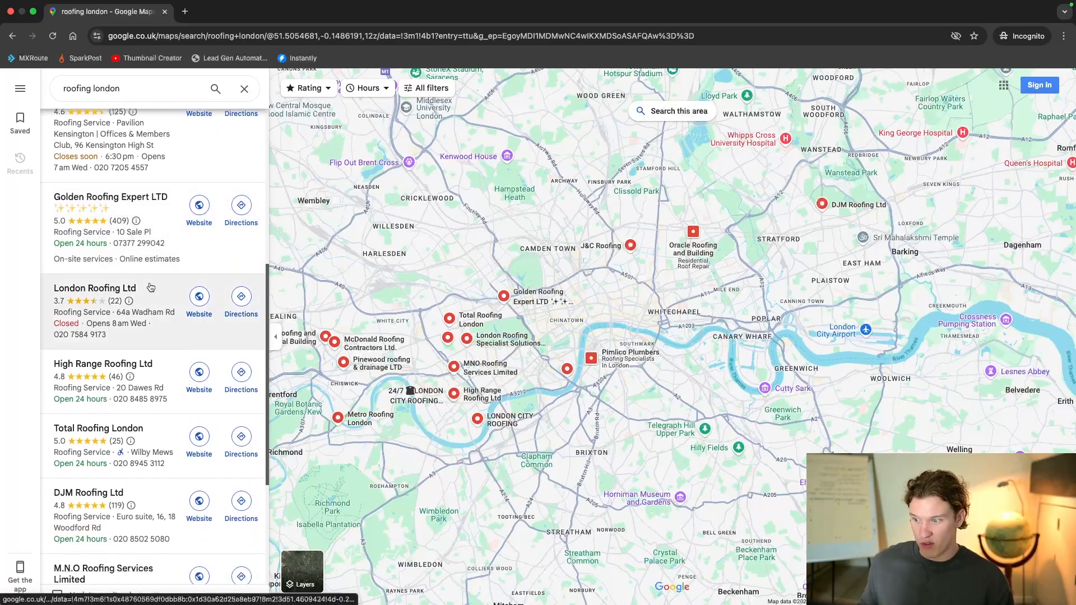
pyautogui.scroll(-9, 150, 270)
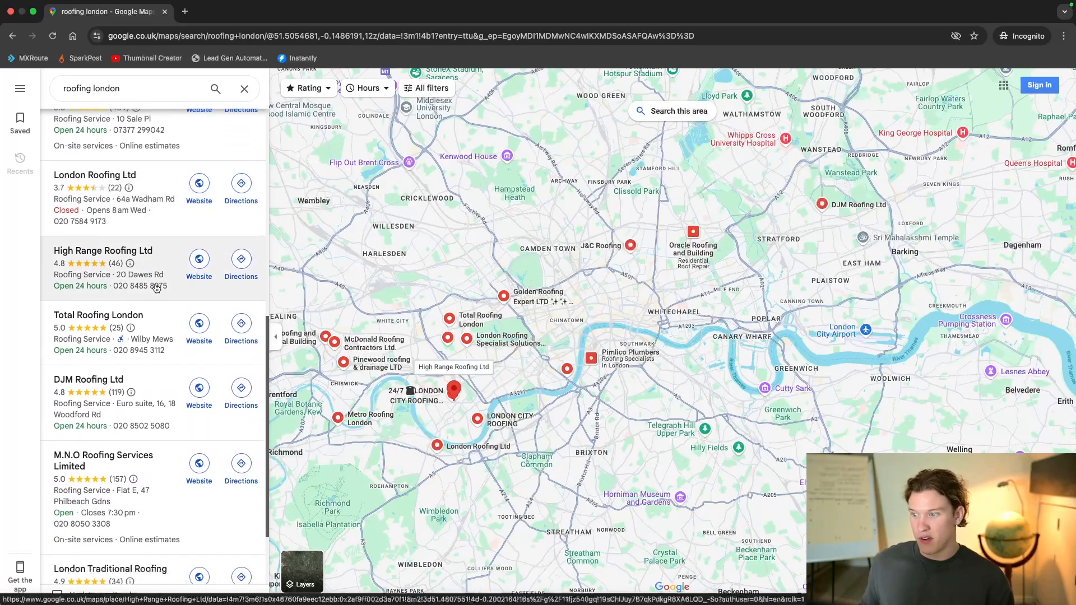
pyautogui.scroll(-6, 159, 301)
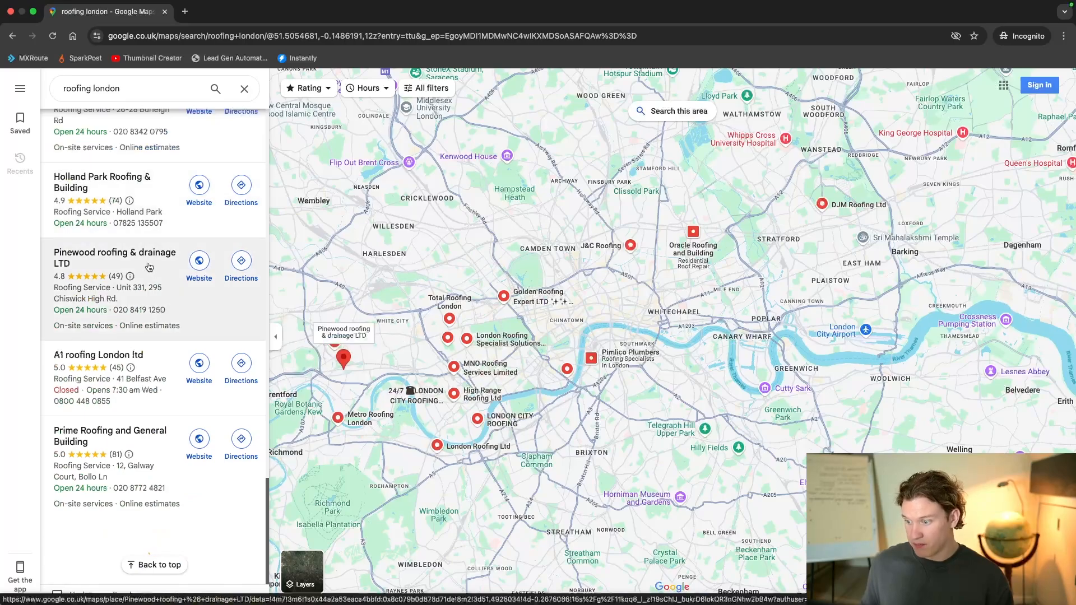
pyautogui.scroll(2, 452, 328)
pyautogui.scroll(-3, 452, 328)
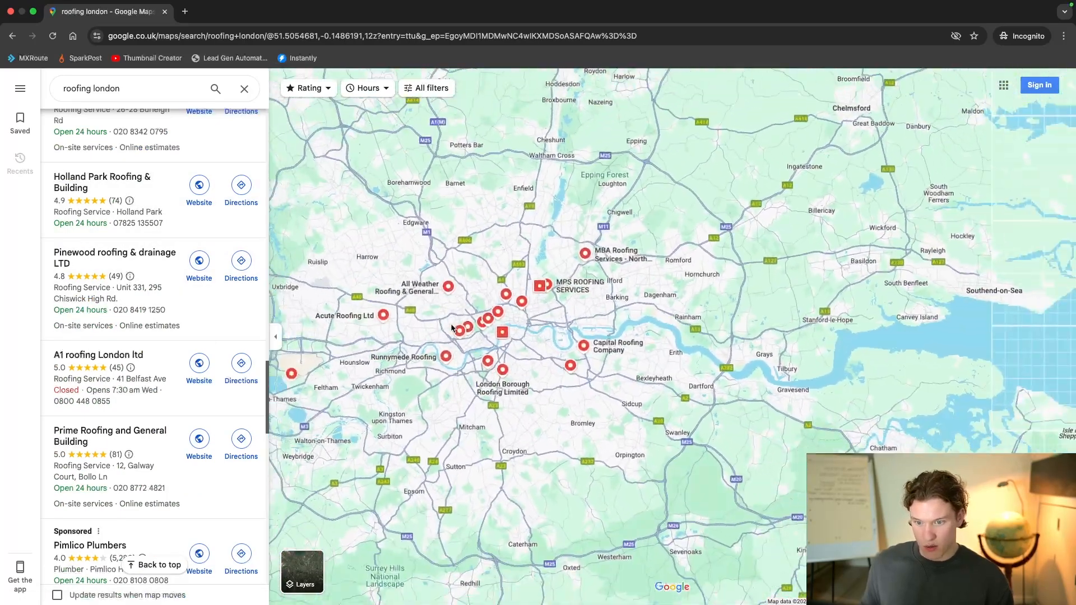
# Step: Copy the URL of the "roofing london" map search and paste it as the searches of PhantomBuster's Google Maps Search Export setup
pyautogui.scroll(4, 427, 321)
pyautogui.click(189, 41)
pyautogui.press('super+c')
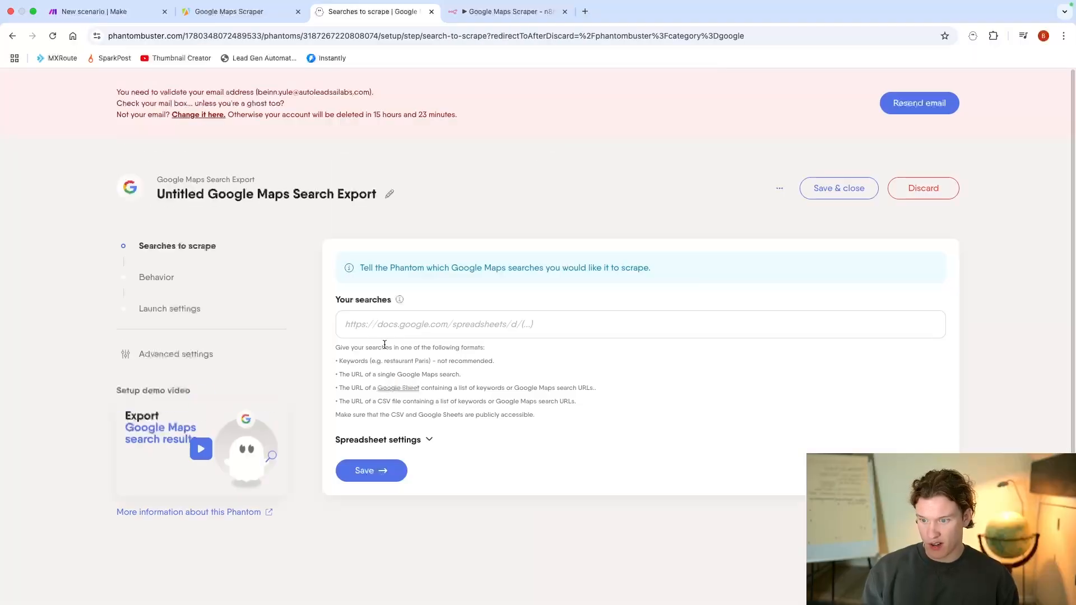
pyautogui.click(385, 327)
pyautogui.press('super+v')
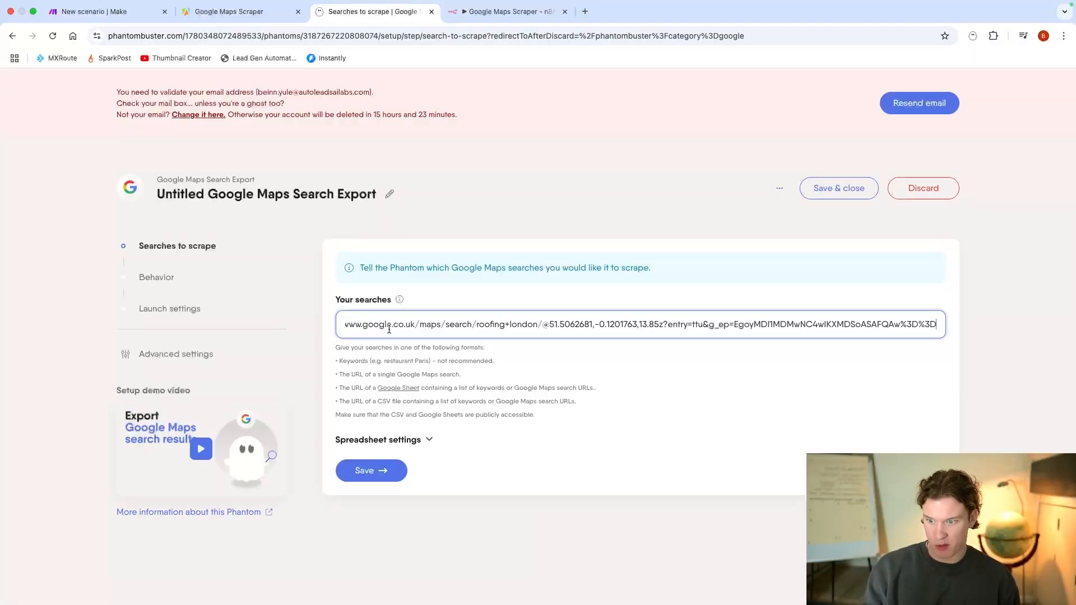
# Step: Review the spreadsheet settings and the Google Sheet input format, and save the searches to scrape
pyautogui.scroll(-1, 377, 327)
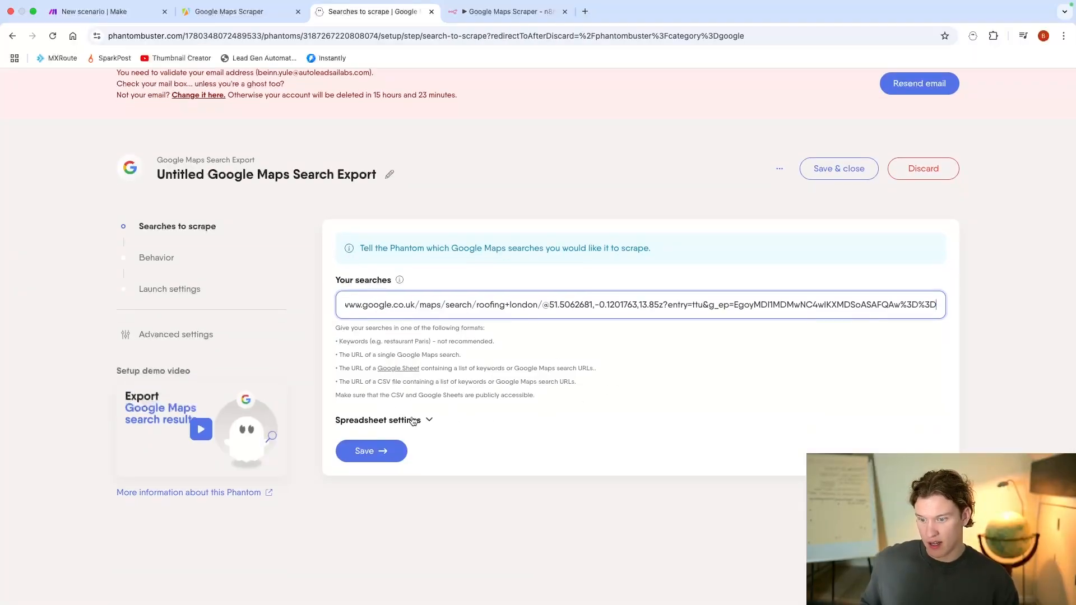
pyautogui.click(413, 421)
pyautogui.moveTo(341, 367); pyautogui.dragTo(595, 370)
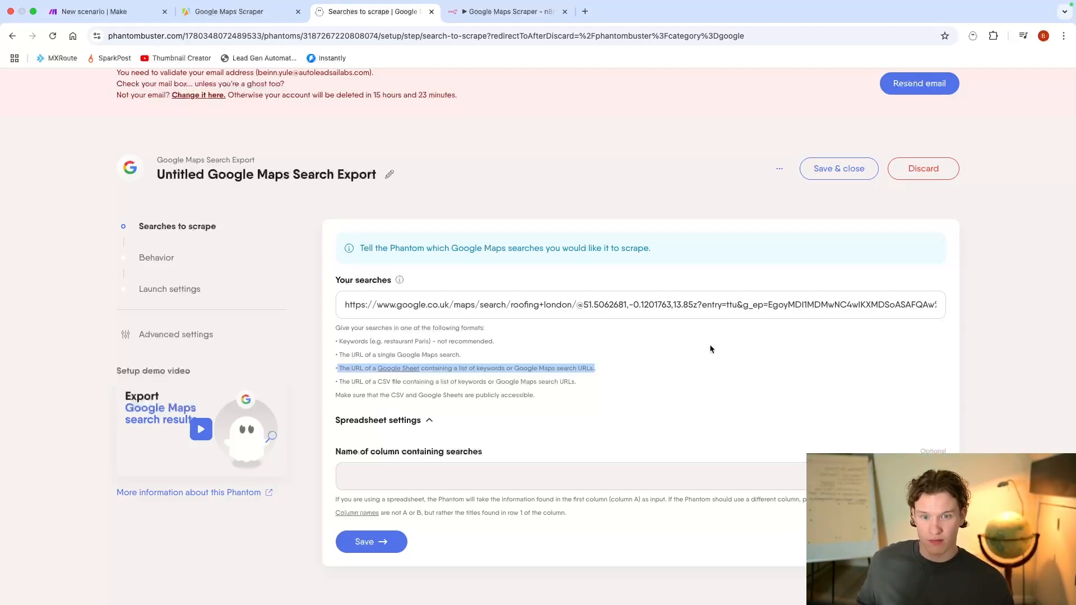
pyautogui.click(633, 383)
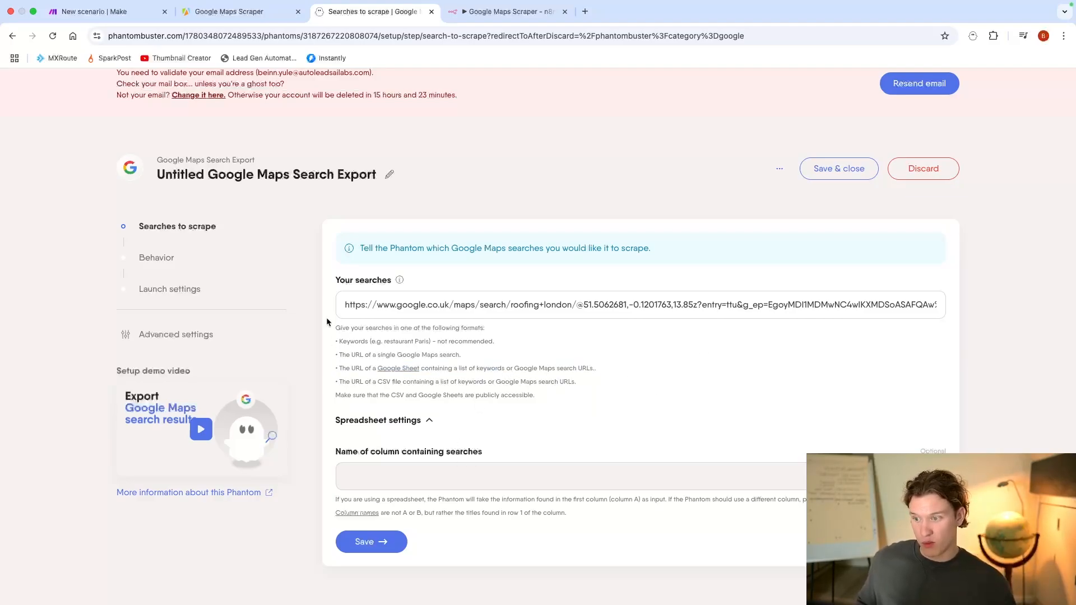
pyautogui.click(372, 542)
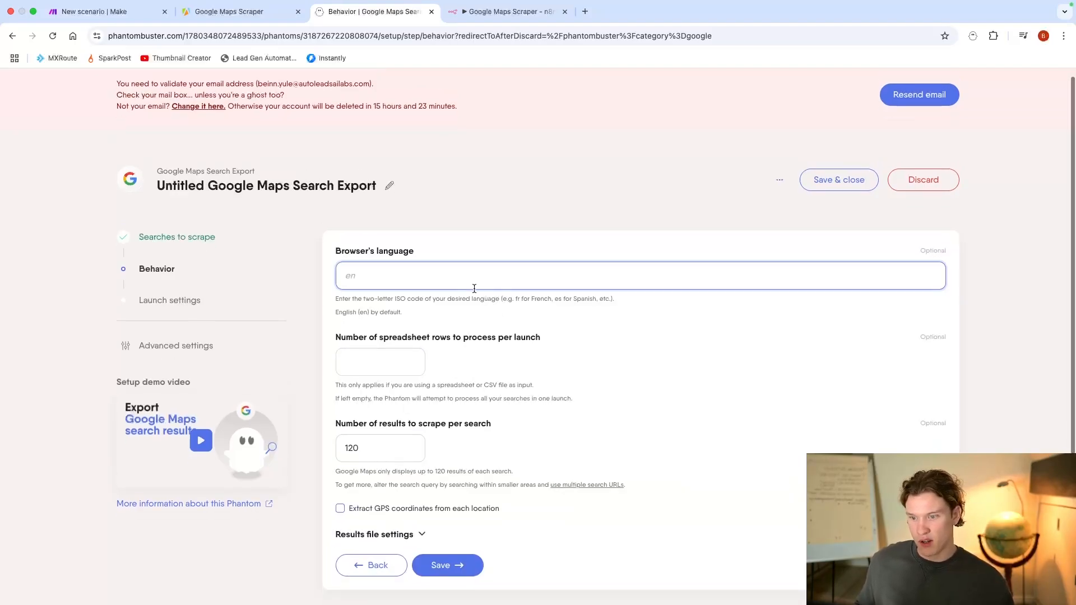
# Step: Set the browser's language to "en", review the results-per-search limit, and save the behavior and the one-time manual launch settings
pyautogui.write('en')
pyautogui.click(822, 419)
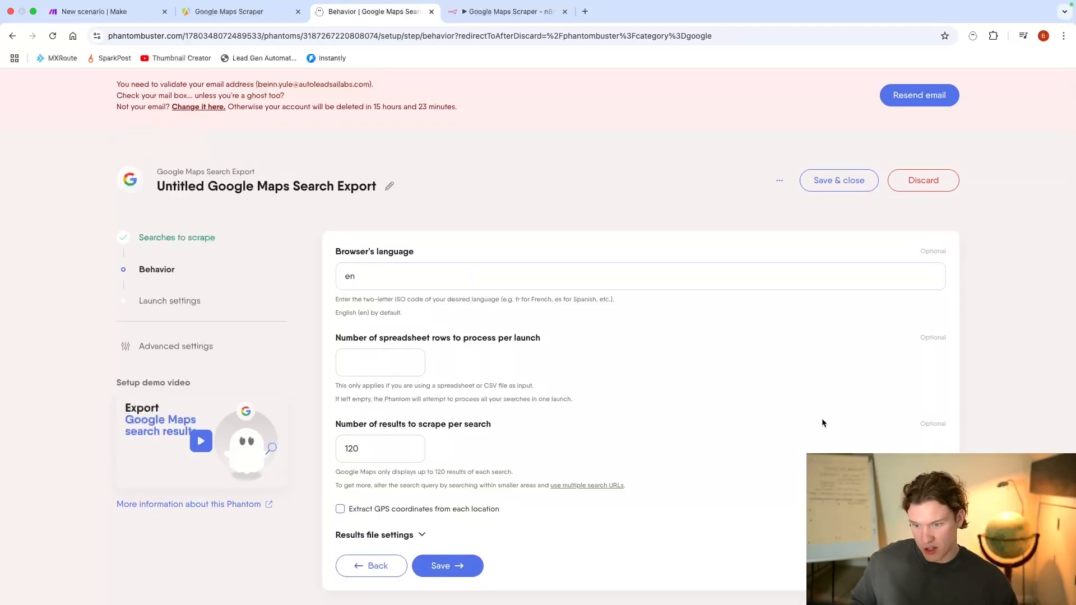
pyautogui.scroll(-2, 629, 428)
pyautogui.click(399, 388)
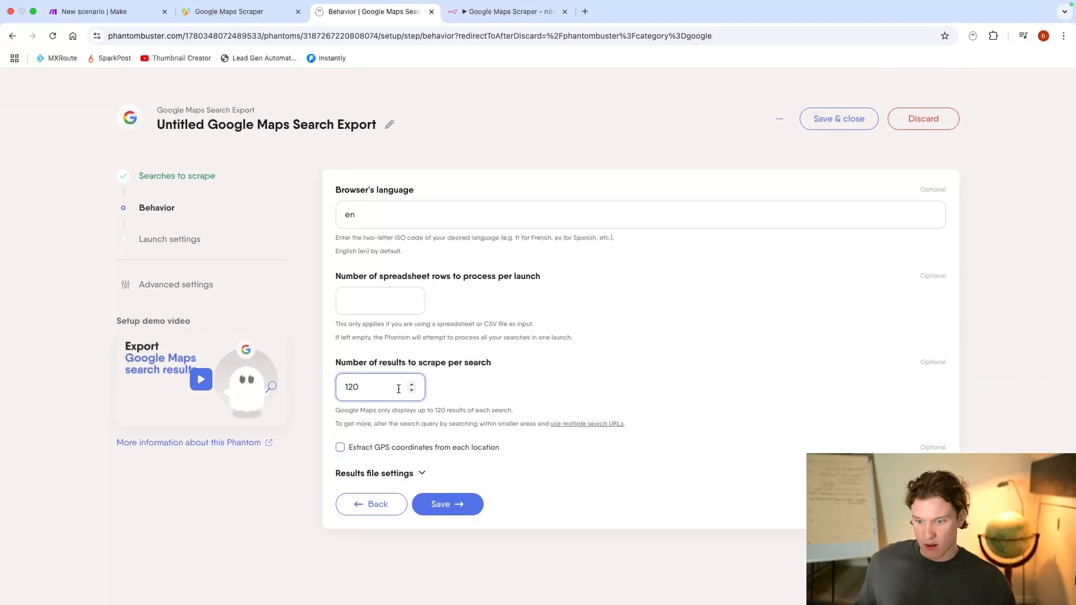
pyautogui.click(376, 413)
pyautogui.moveTo(341, 410); pyautogui.dragTo(479, 417)
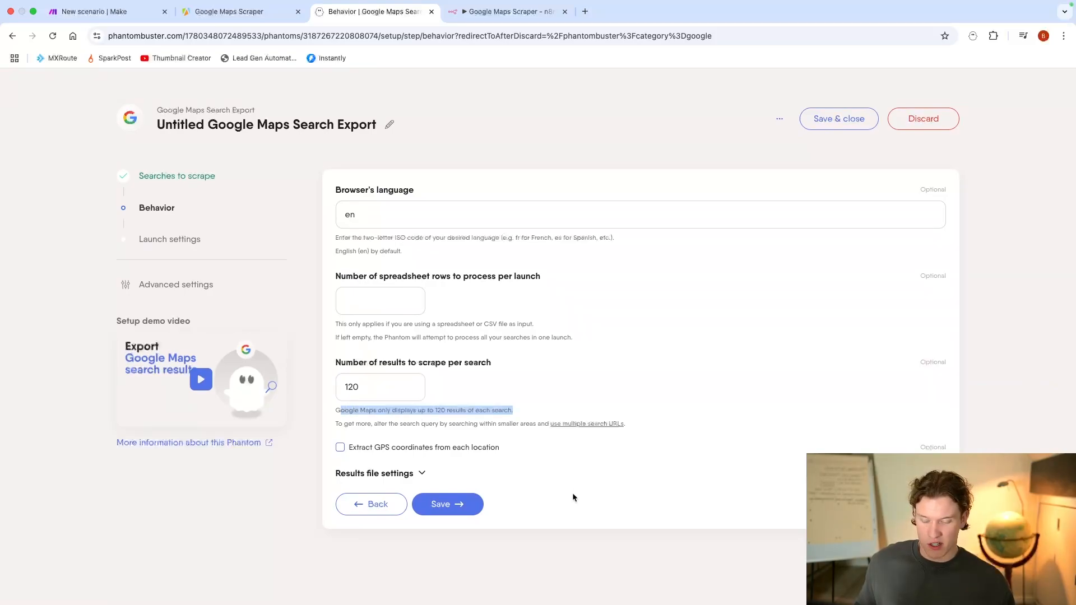
pyautogui.click(607, 395)
pyautogui.scroll(-1, 607, 394)
pyautogui.scroll(1, 609, 399)
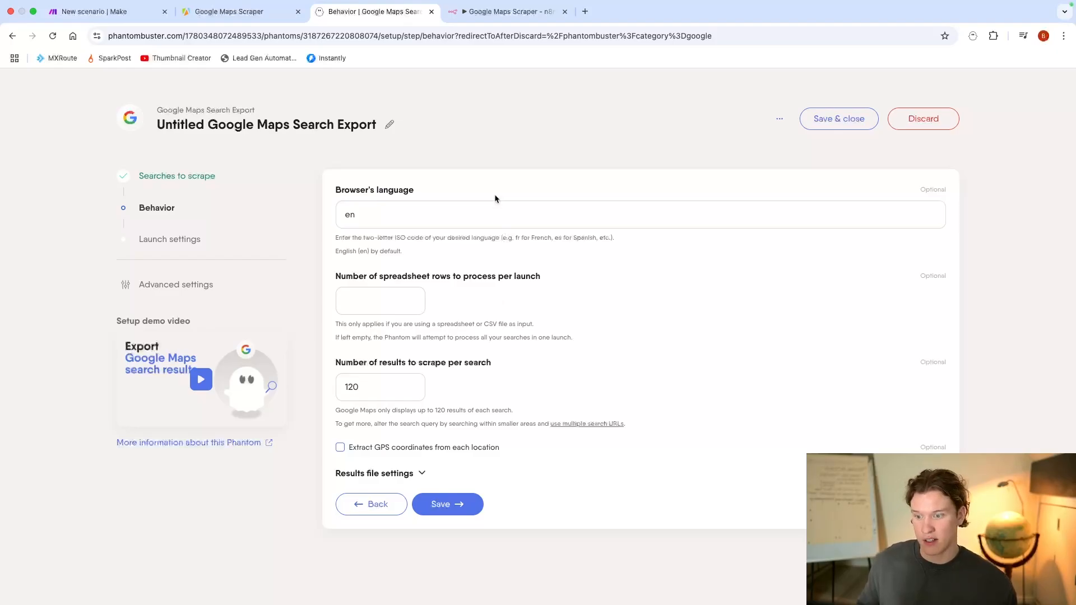
pyautogui.click(451, 504)
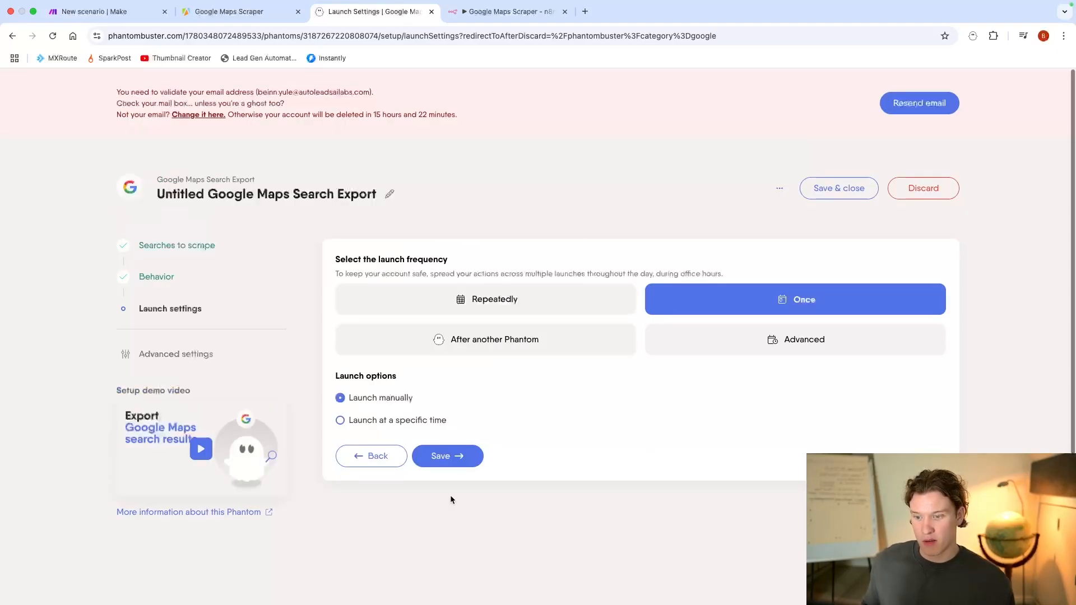
pyautogui.click(465, 460)
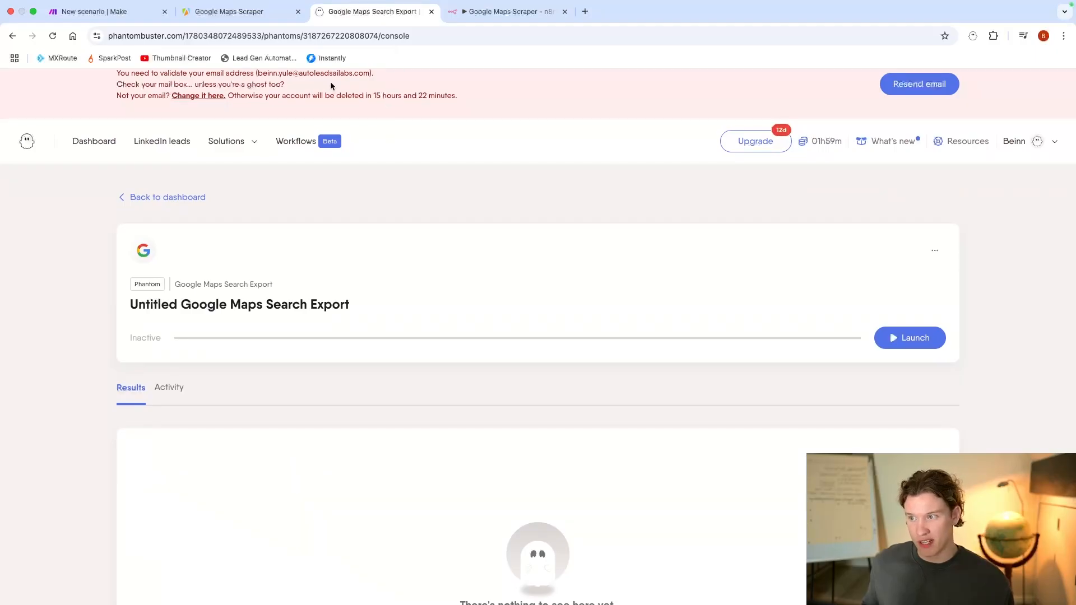
pyautogui.click(112, 11)
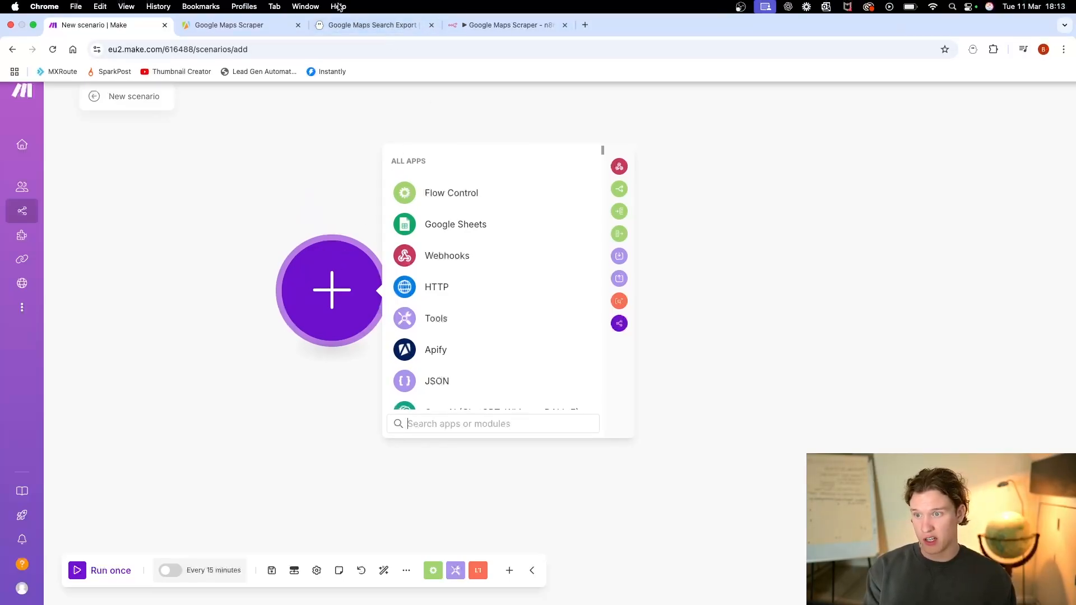
pyautogui.click(338, 7)
pyautogui.click(267, 117)
pyautogui.press('super+3')
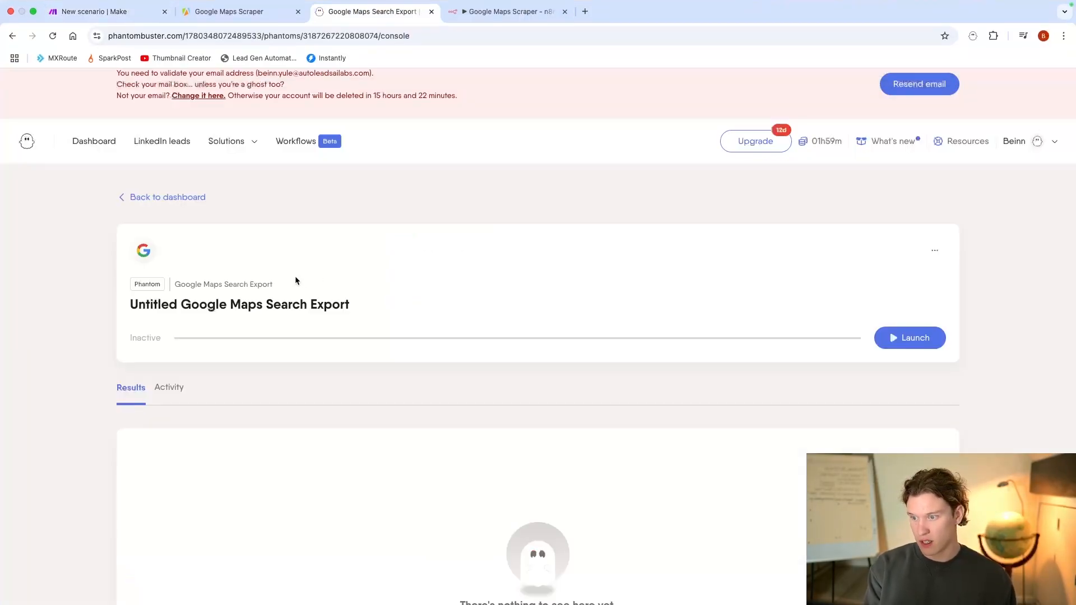
# Step: Reopen the Google Maps Search Export setup and show the webhook options in its advanced settings
pyautogui.scroll(-1, 261, 215)
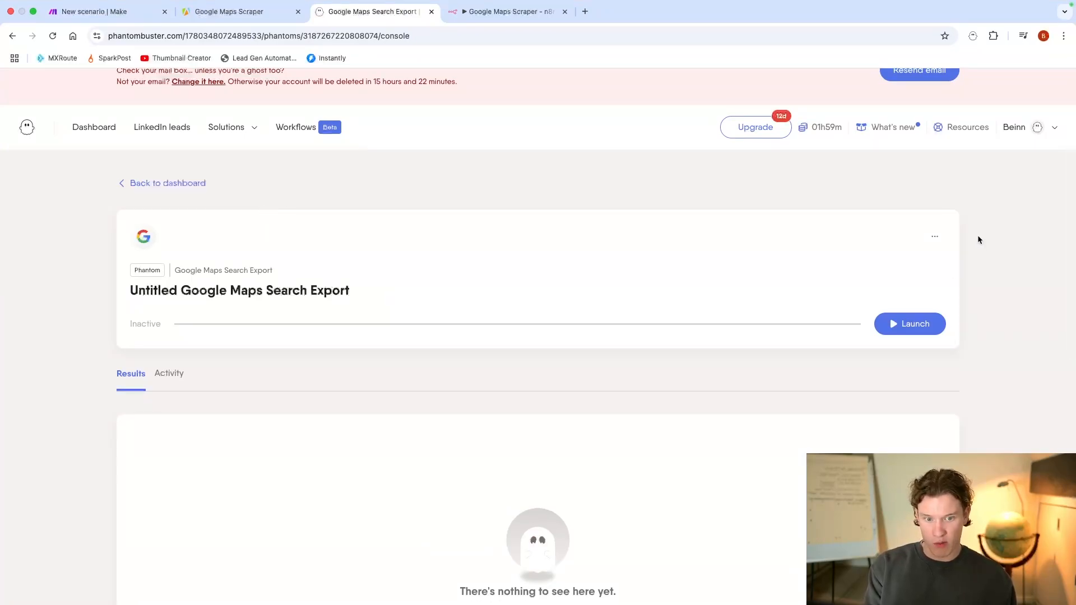
pyautogui.click(934, 236)
pyautogui.click(899, 273)
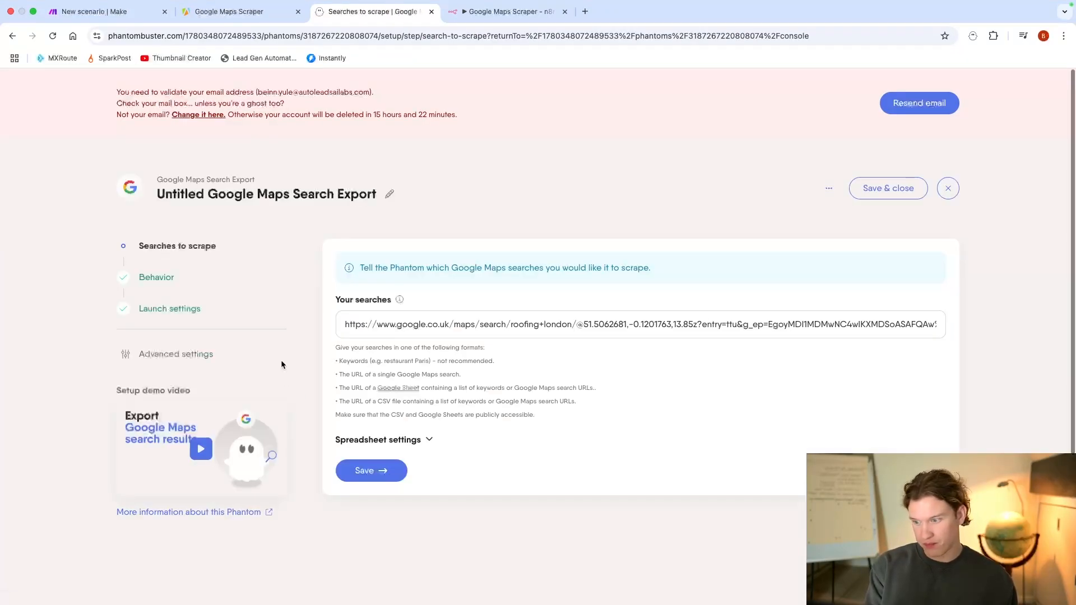
pyautogui.click(190, 354)
pyautogui.click(567, 194)
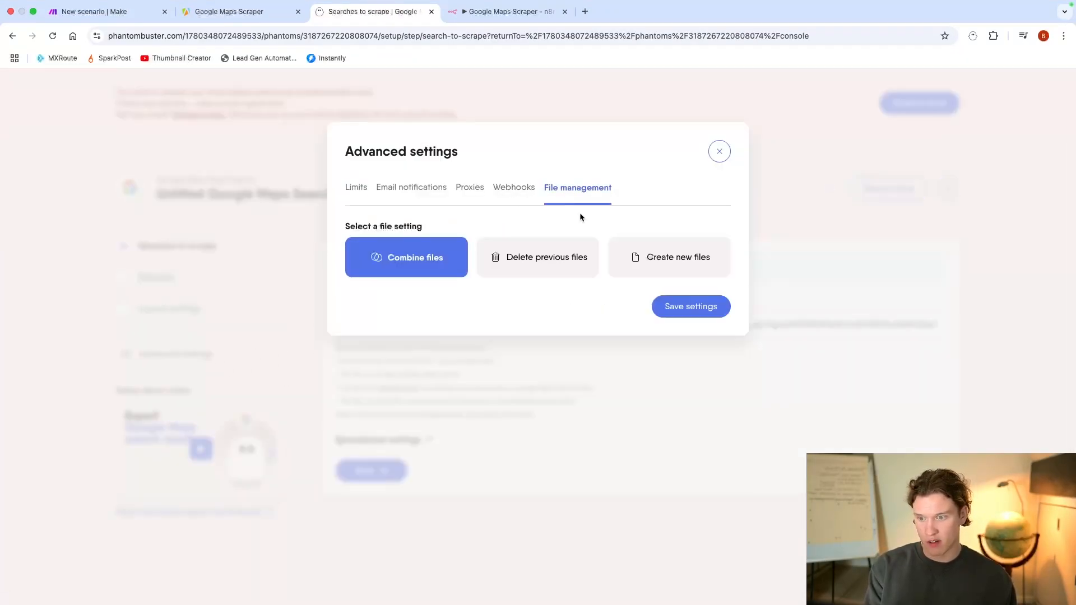
pyautogui.click(509, 192)
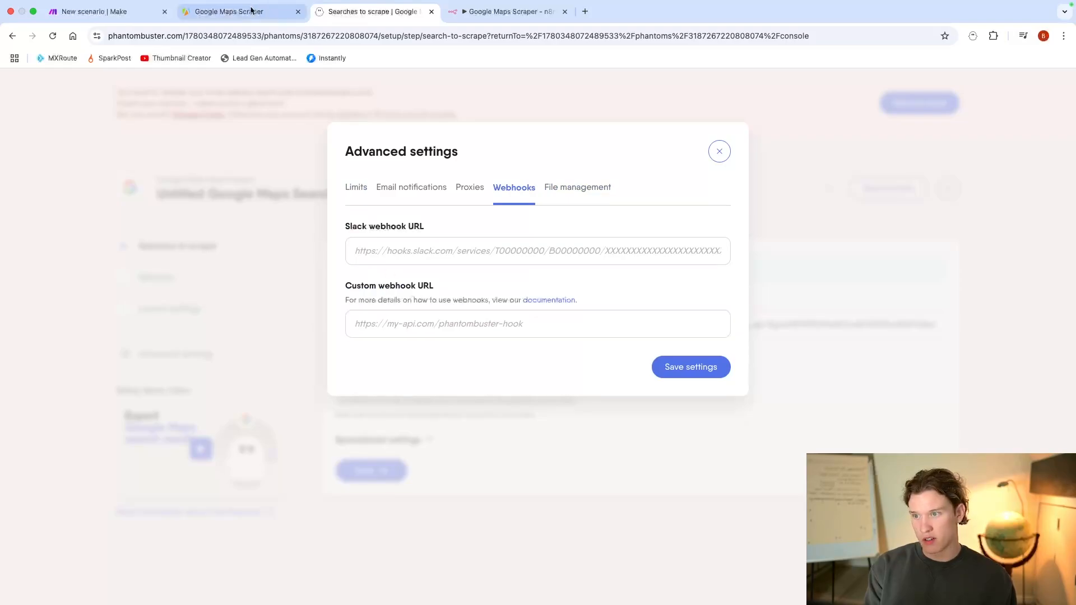
# Step: Switch to Make and add a Custom webhook trigger from the Webhooks app to the new scenario
pyautogui.click(104, 12)
pyautogui.click(481, 256)
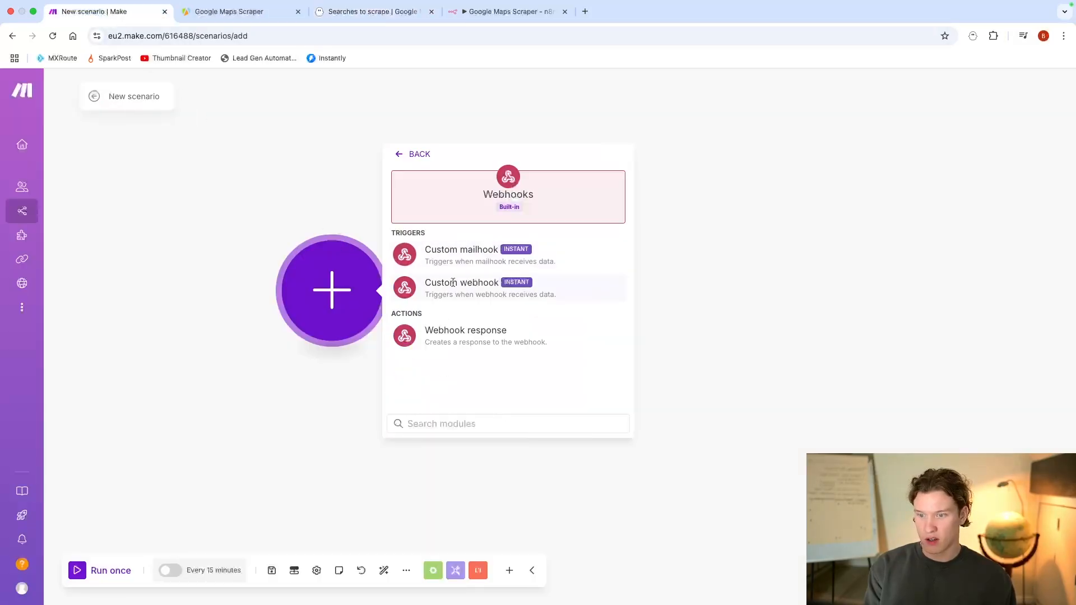
pyautogui.click(475, 290)
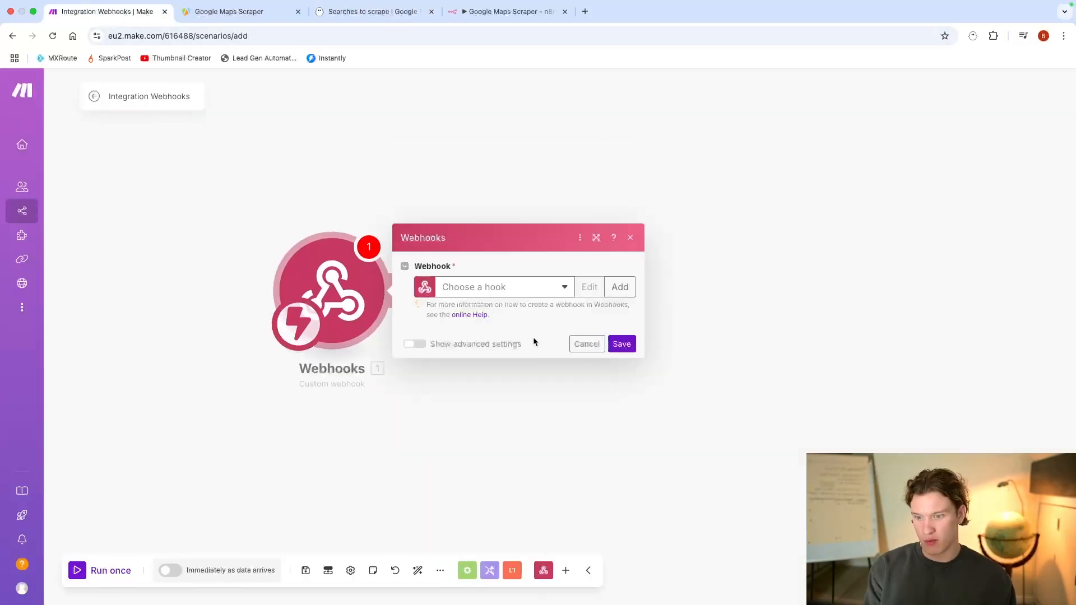
# Step: Create a webhook named "YT Google maps example" for the trigger and save it
pyautogui.click(619, 287)
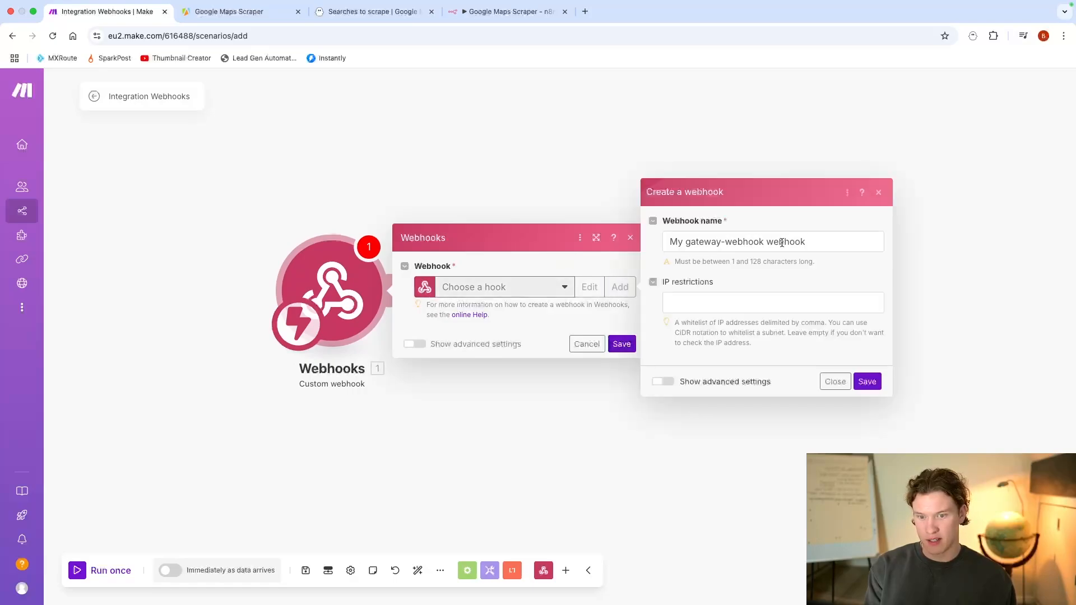
pyautogui.moveTo(818, 241); pyautogui.dragTo(518, 248)
pyautogui.write('YT G')
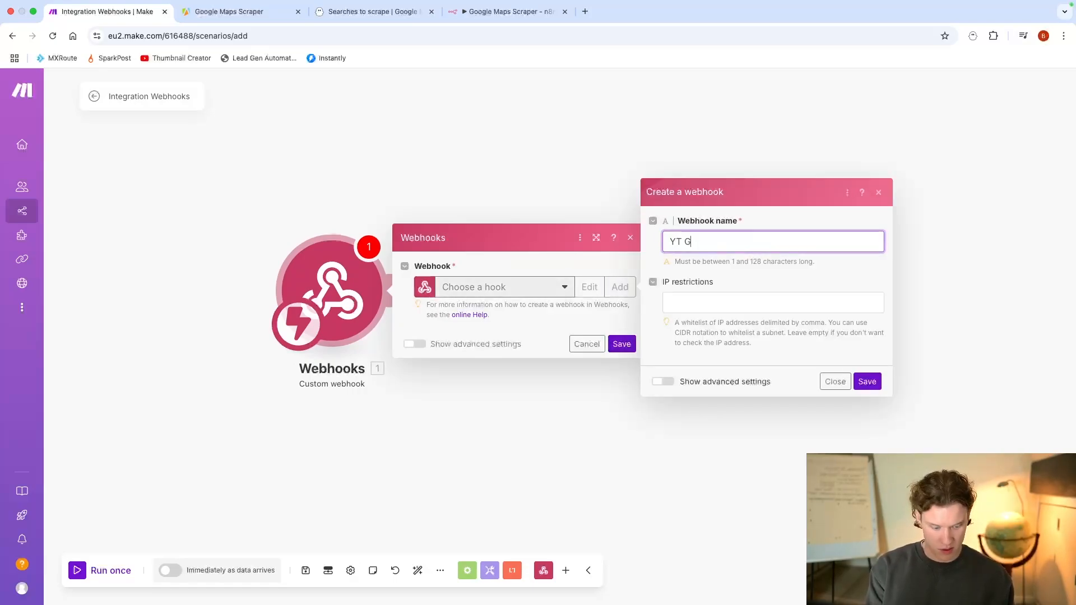
pyautogui.write('oogle ma')
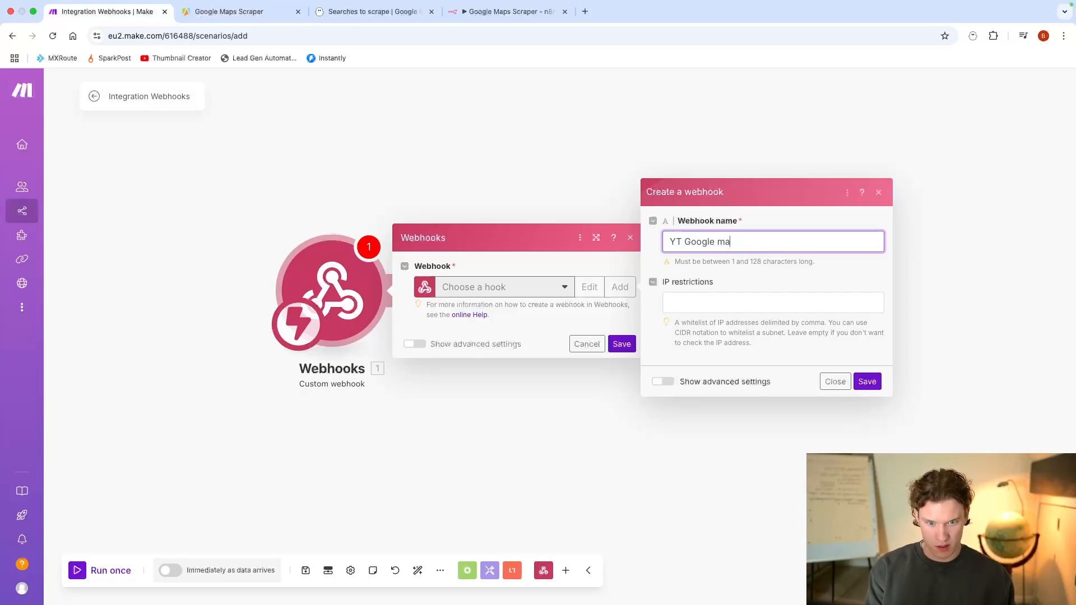
pyautogui.write('os example')
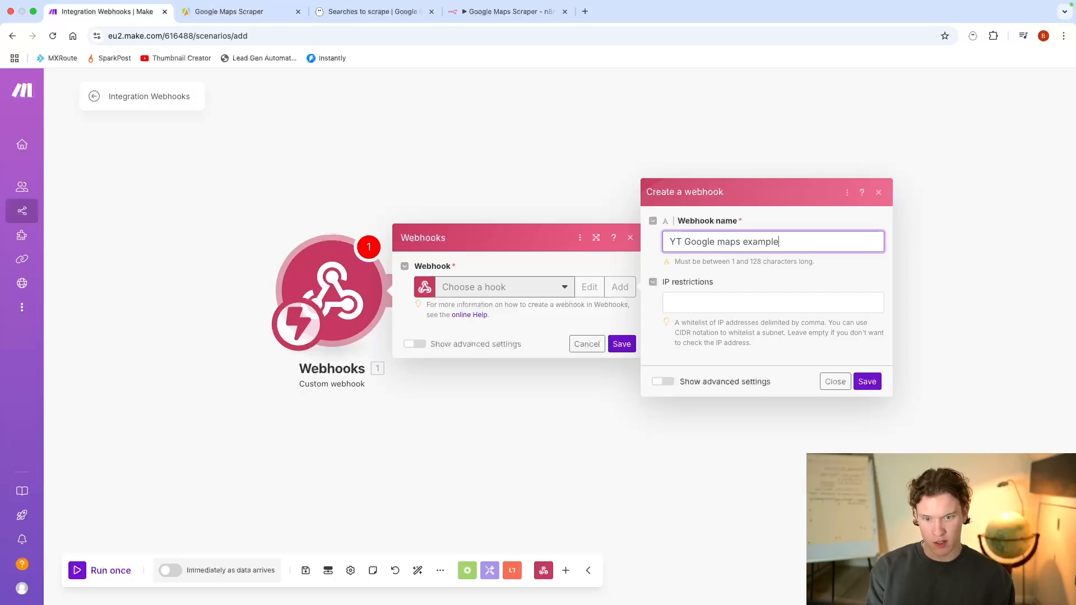
pyautogui.click(867, 381)
# Step: Copy the webhook's address, set it as the custom webhook URL in PhantomBuster's advanced settings, and save and close the setup
pyautogui.click(610, 331)
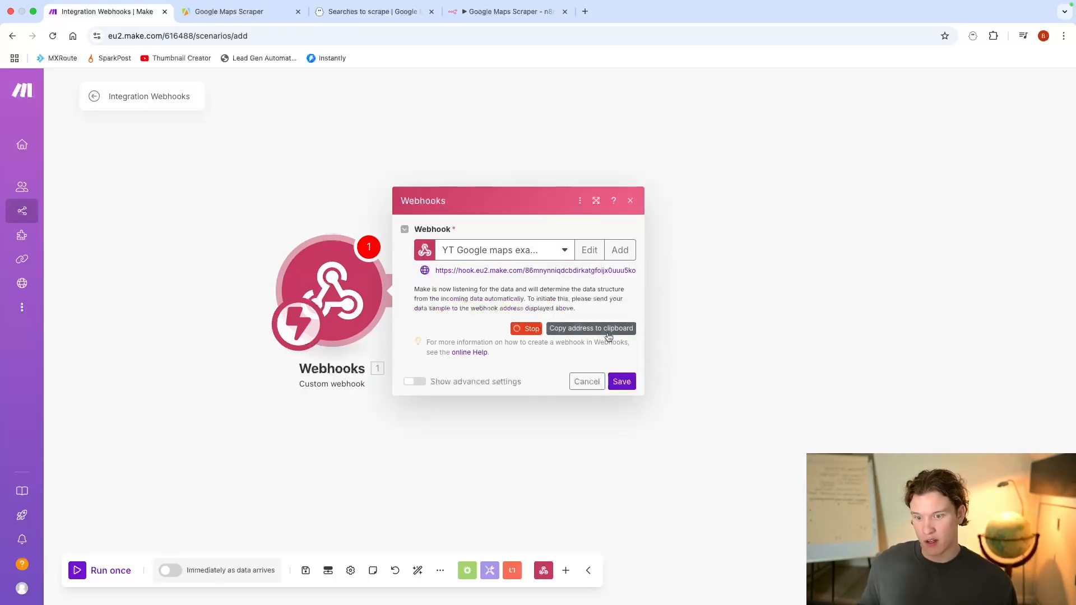
pyautogui.click(371, 11)
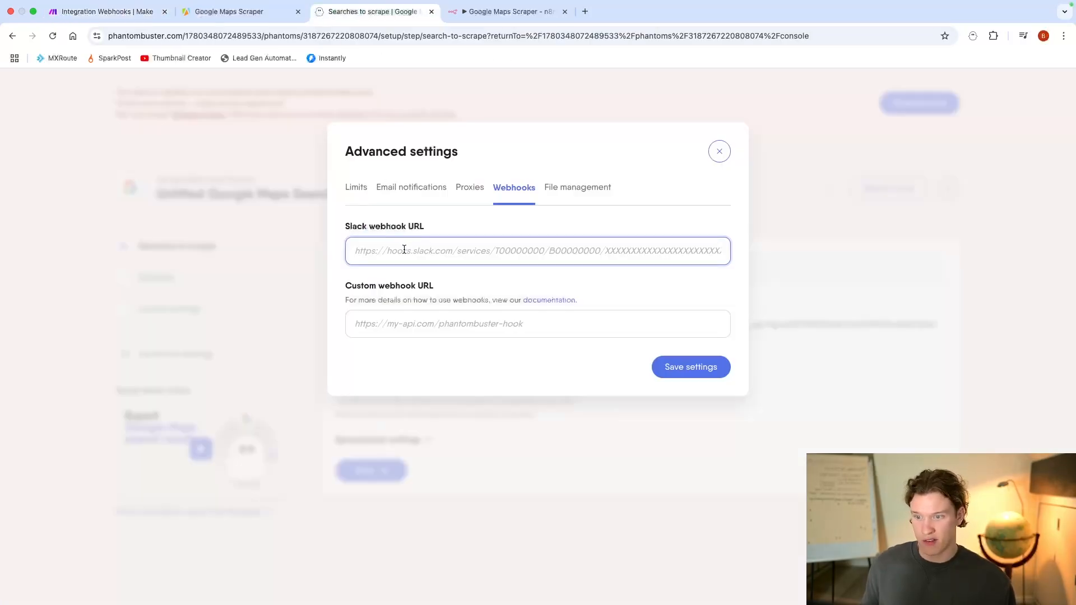
pyautogui.click(398, 320)
pyautogui.press('super+v')
pyautogui.moveTo(344, 286); pyautogui.dragTo(434, 289)
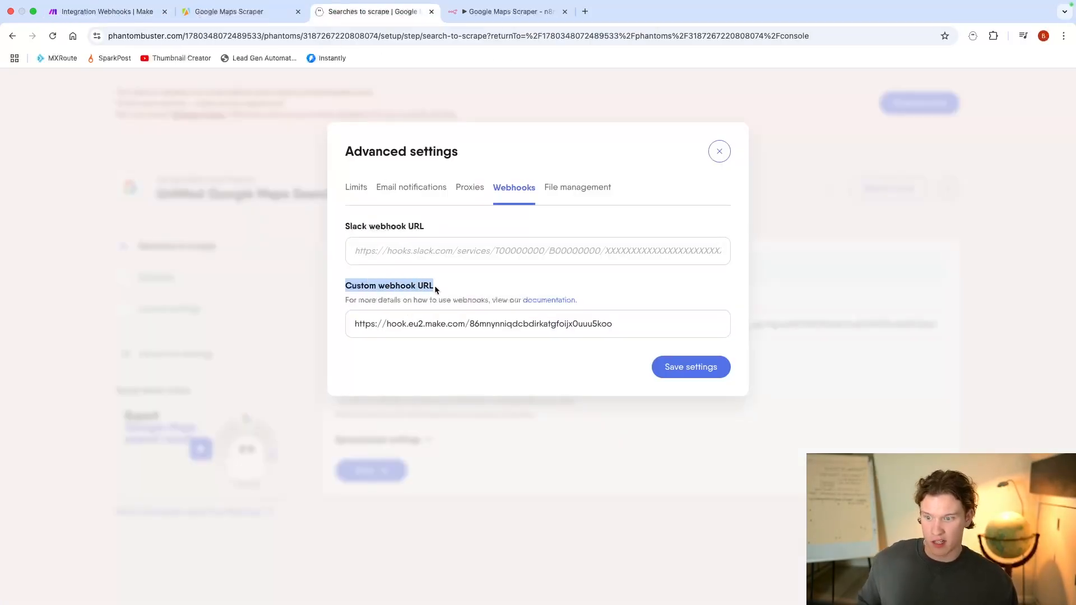
pyautogui.click(712, 373)
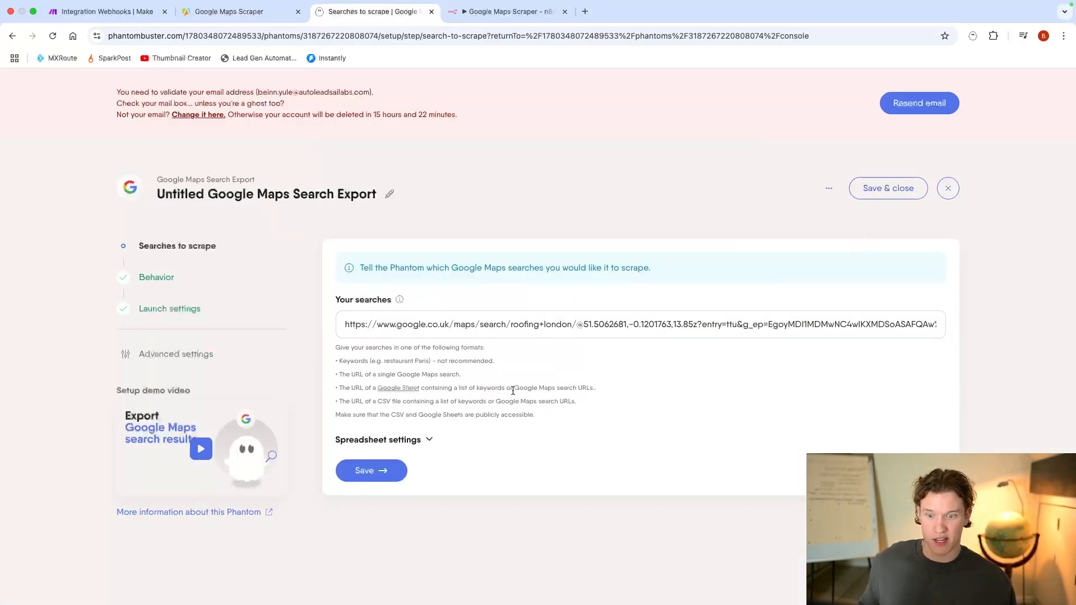
pyautogui.click(393, 475)
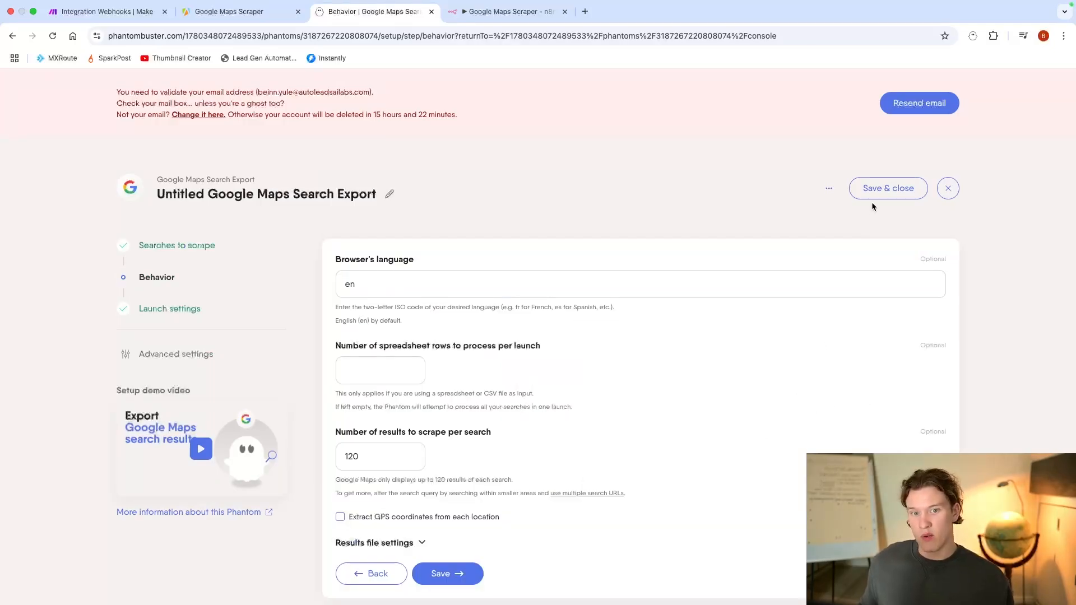
pyautogui.click(876, 185)
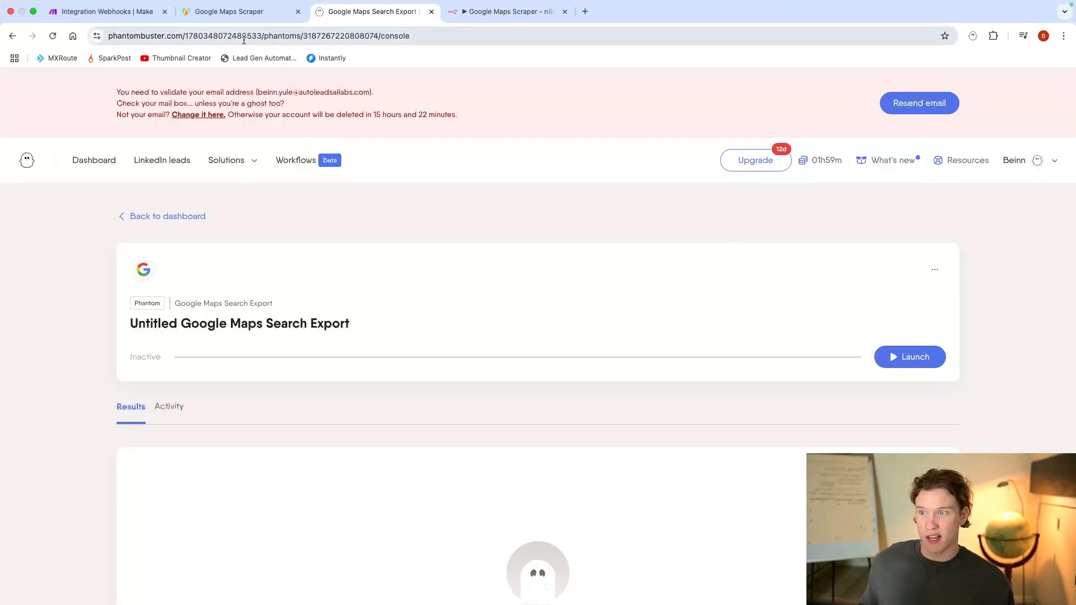
pyautogui.click(132, 13)
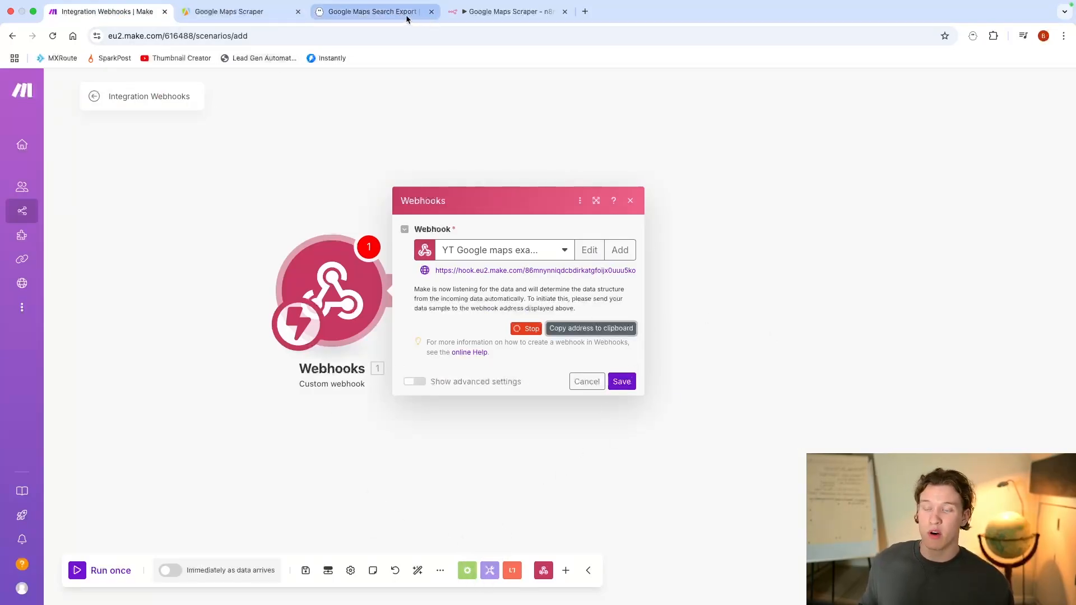
pyautogui.click(369, 12)
# Step: Set the number of results to scrape per search to 5 in the phantom's behavior settings, save the setup, and launch the phantom
pyautogui.scroll(-1, 633, 247)
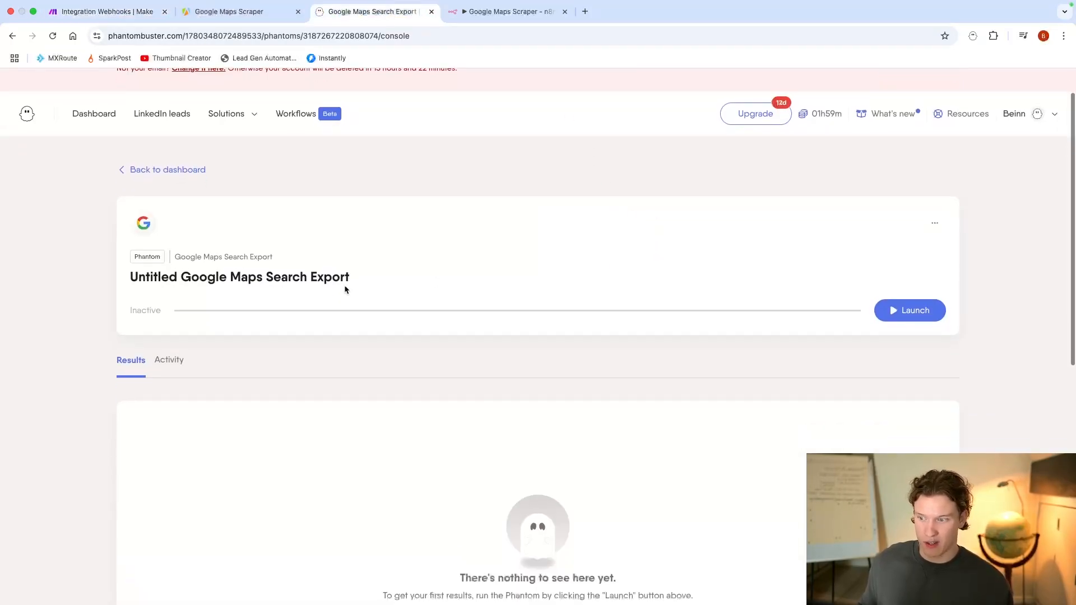
pyautogui.click(935, 226)
pyautogui.click(904, 250)
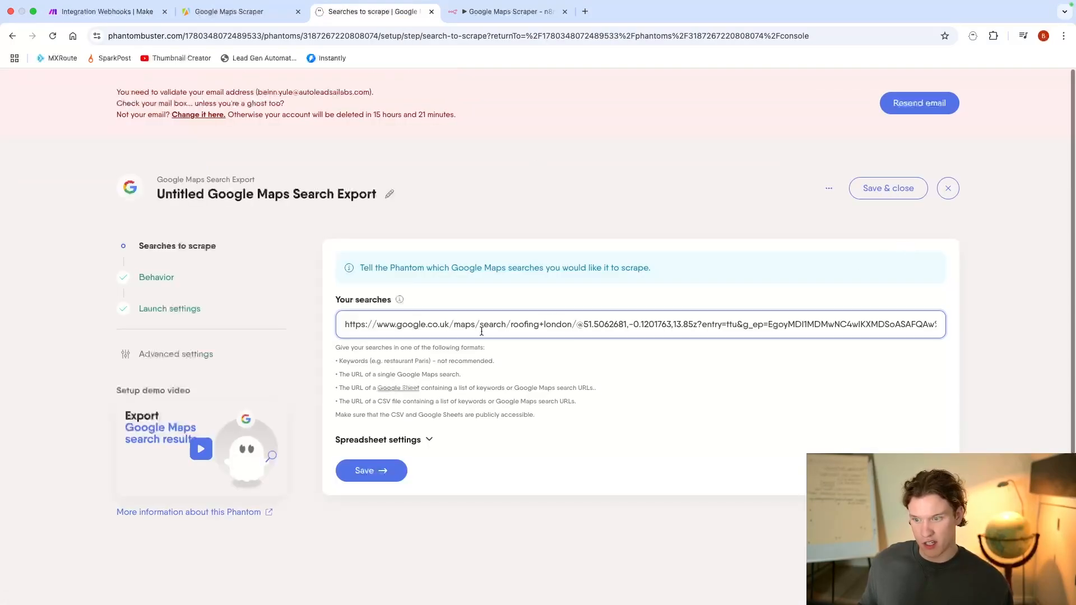
pyautogui.click(163, 280)
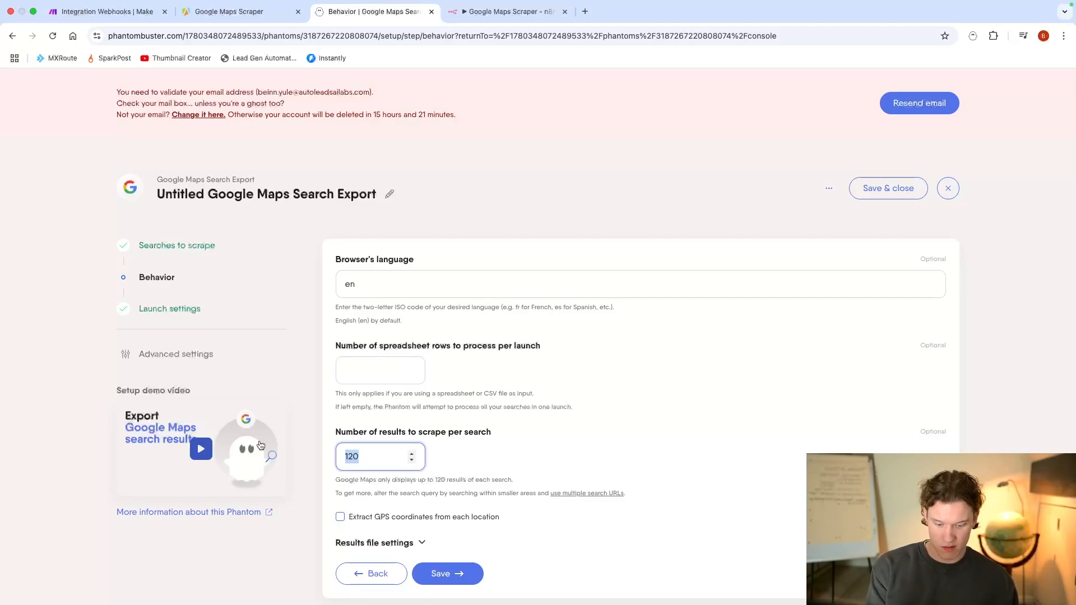
pyautogui.write('5')
pyautogui.click(443, 573)
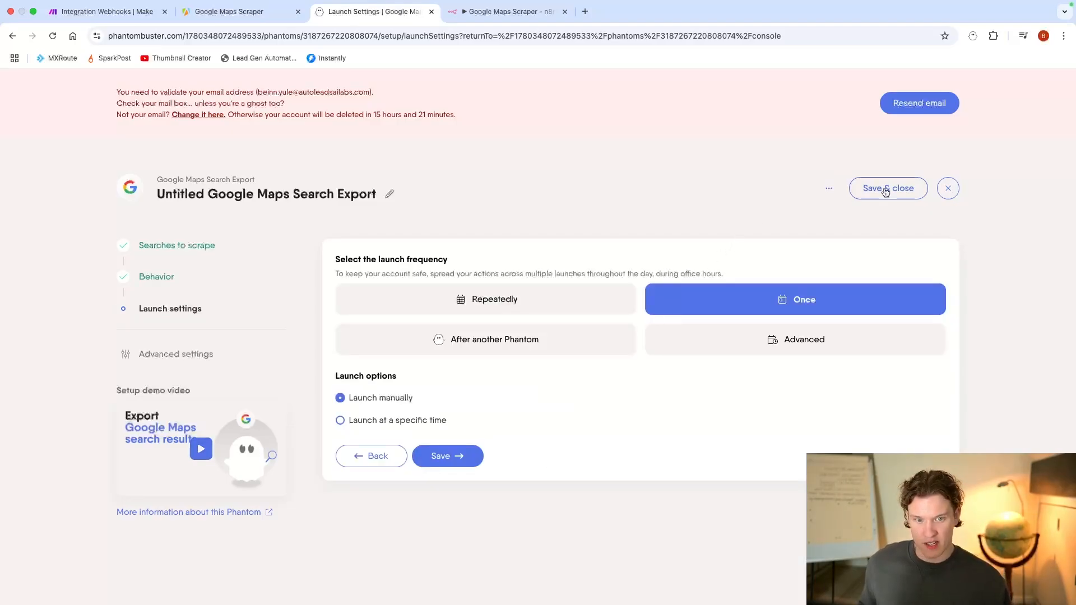
pyautogui.click(886, 191)
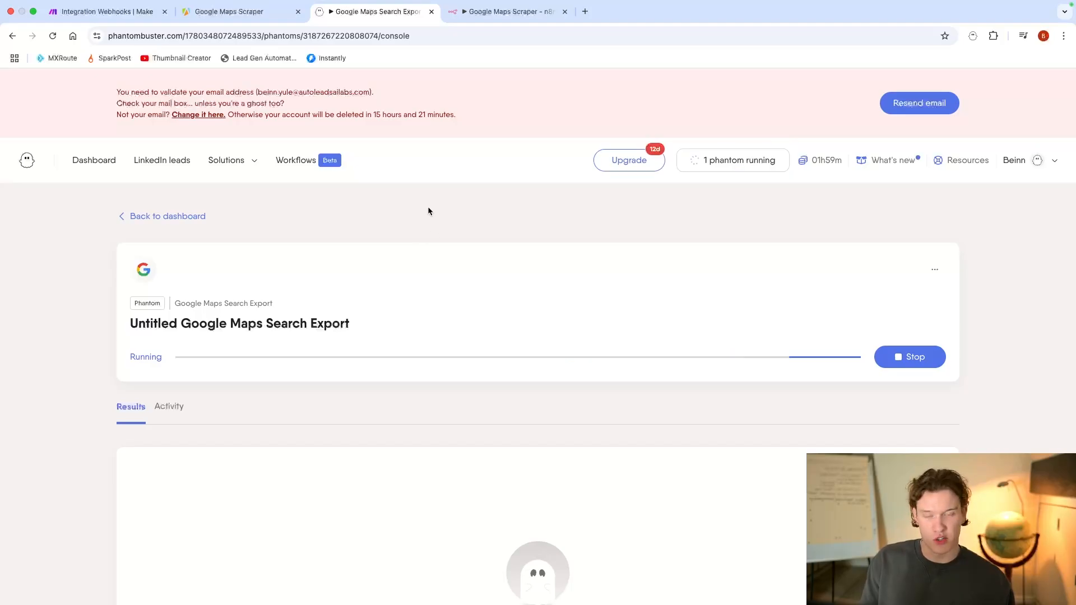
# Step: Check the listening webhook in Make, and examine the finished run's results table in PhantomBuster
pyautogui.click(116, 12)
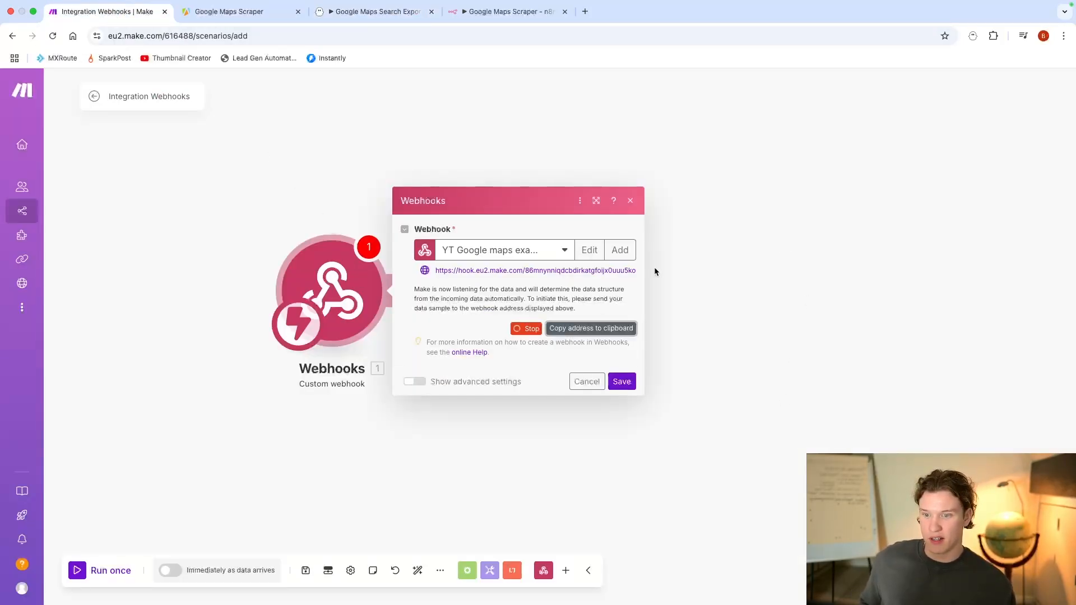
pyautogui.click(369, 20)
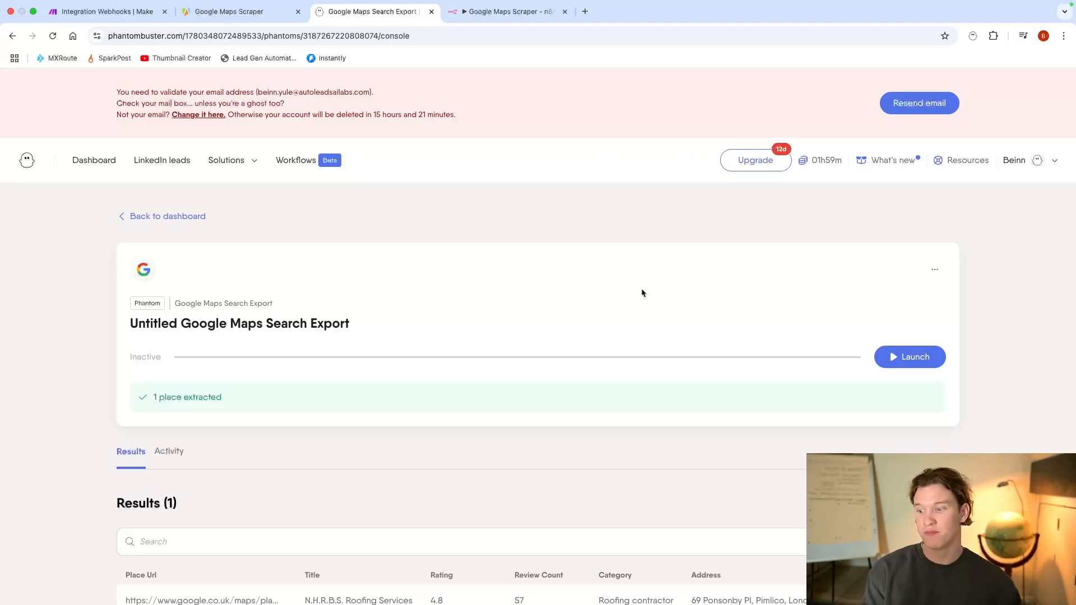
pyautogui.scroll(-3, 641, 288)
pyautogui.scroll(1, 543, 412)
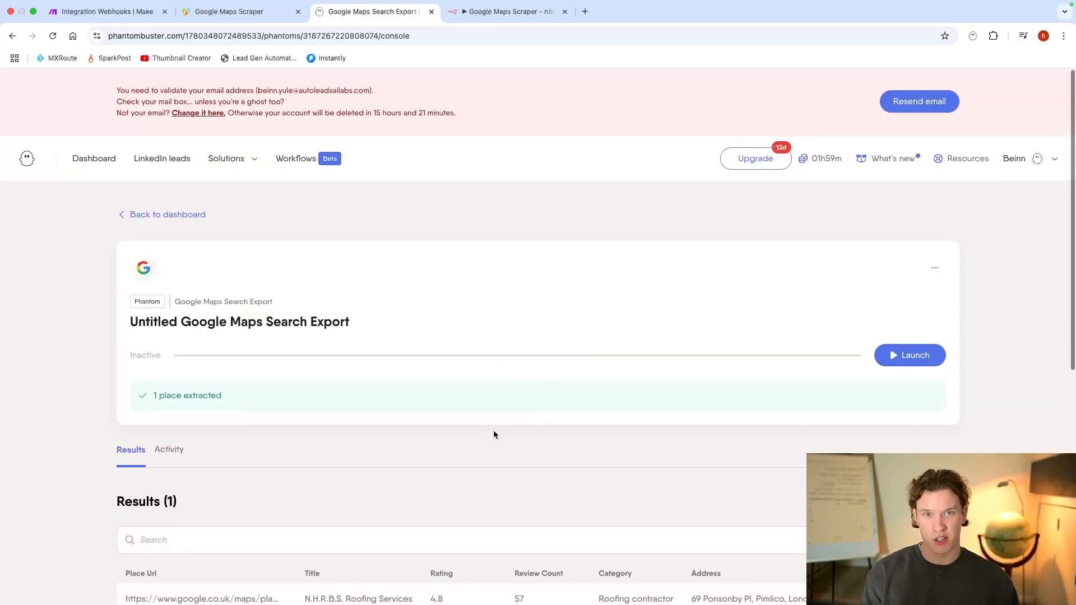
pyautogui.scroll(-1, 493, 429)
pyautogui.scroll(-2, 511, 392)
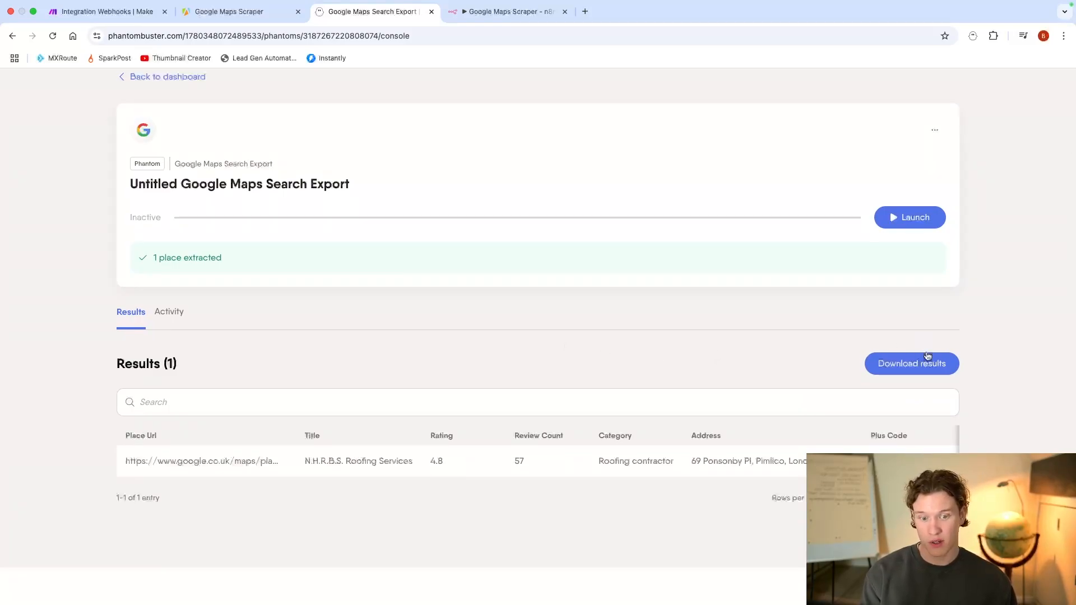
pyautogui.rightClick(443, 348)
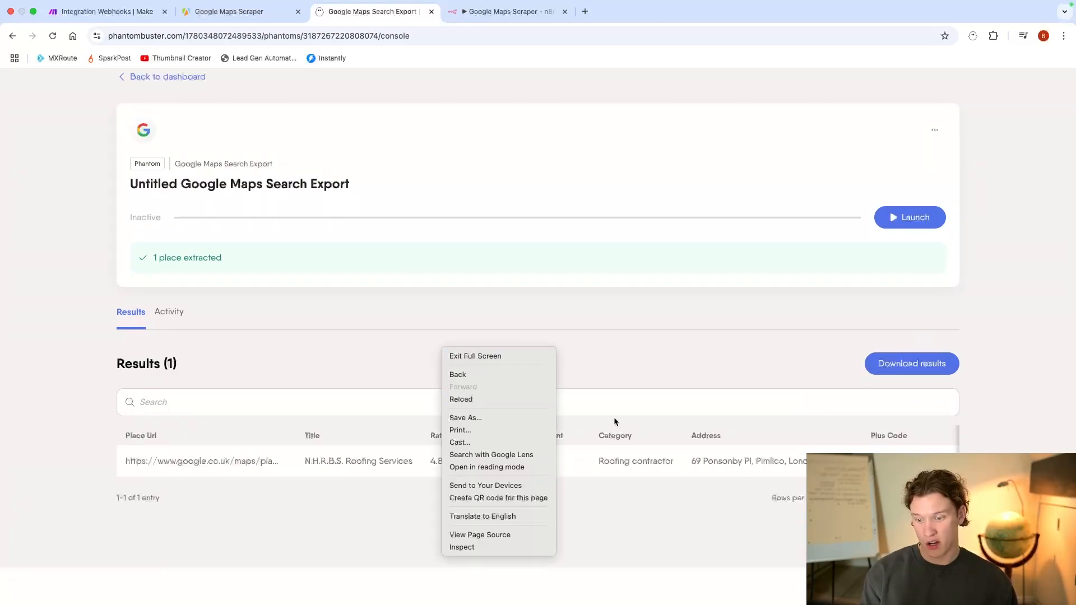
# Step: Open the browser's developer tools on the phantom's results page, reload the page, and look through its Fetch/XHR network requests
pyautogui.click(460, 547)
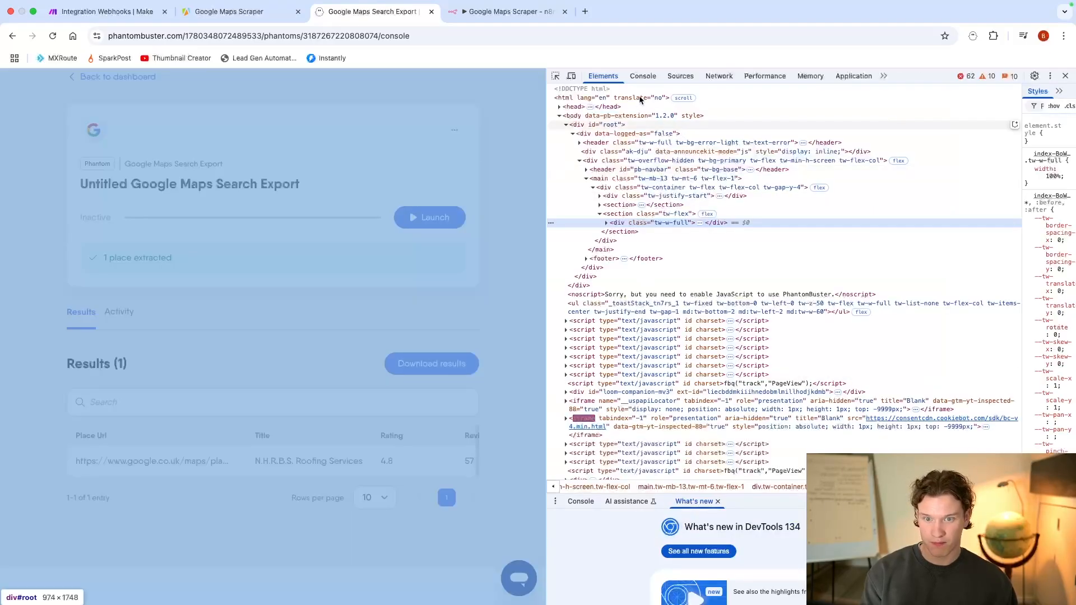
pyautogui.click(719, 76)
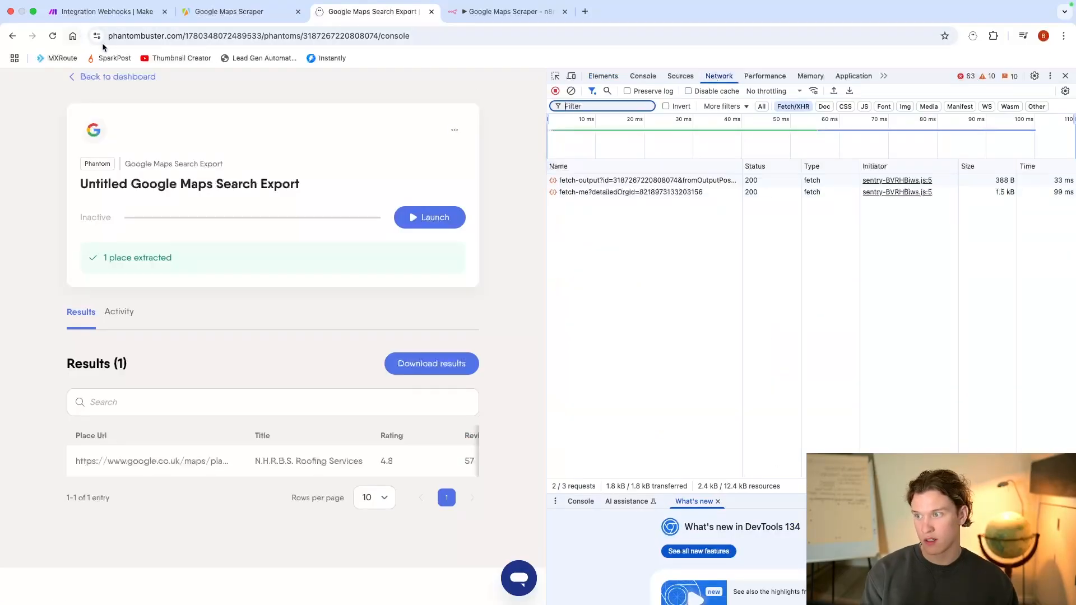
pyautogui.click(53, 35)
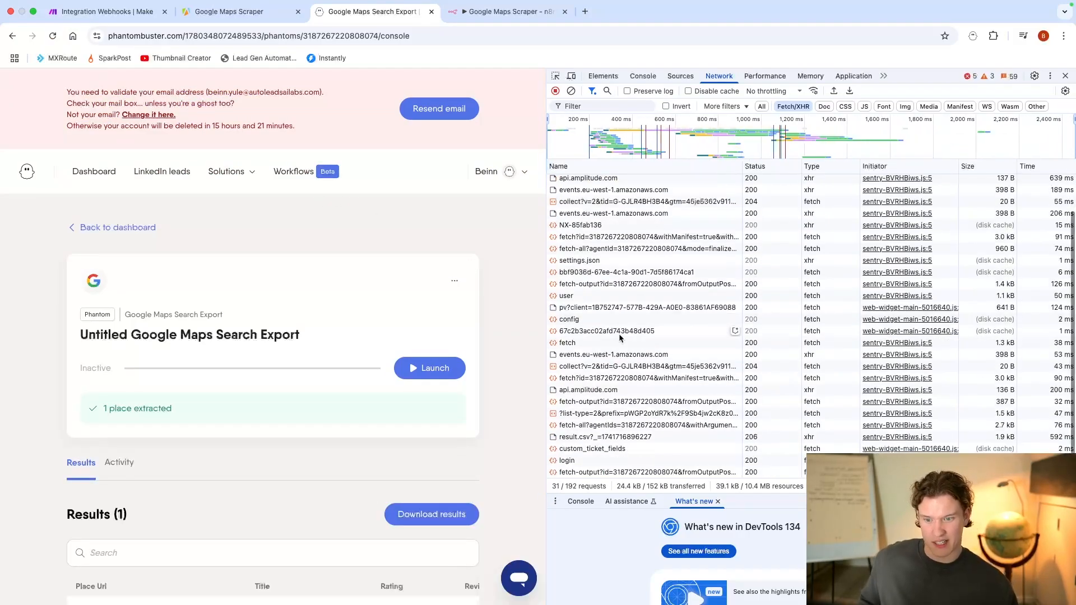
pyautogui.scroll(2, 622, 337)
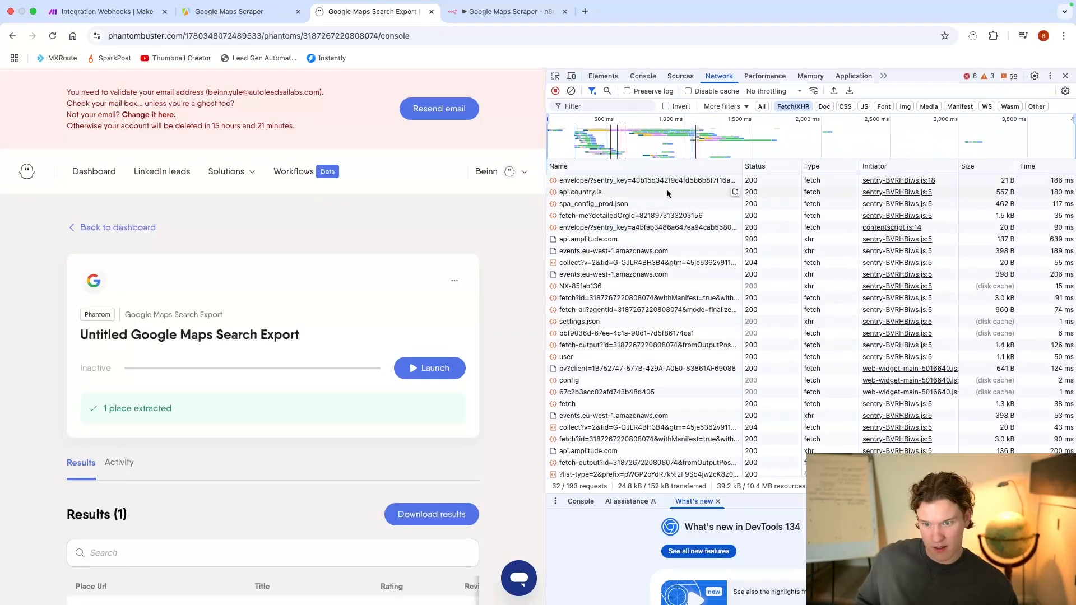
pyautogui.scroll(-1, 681, 282)
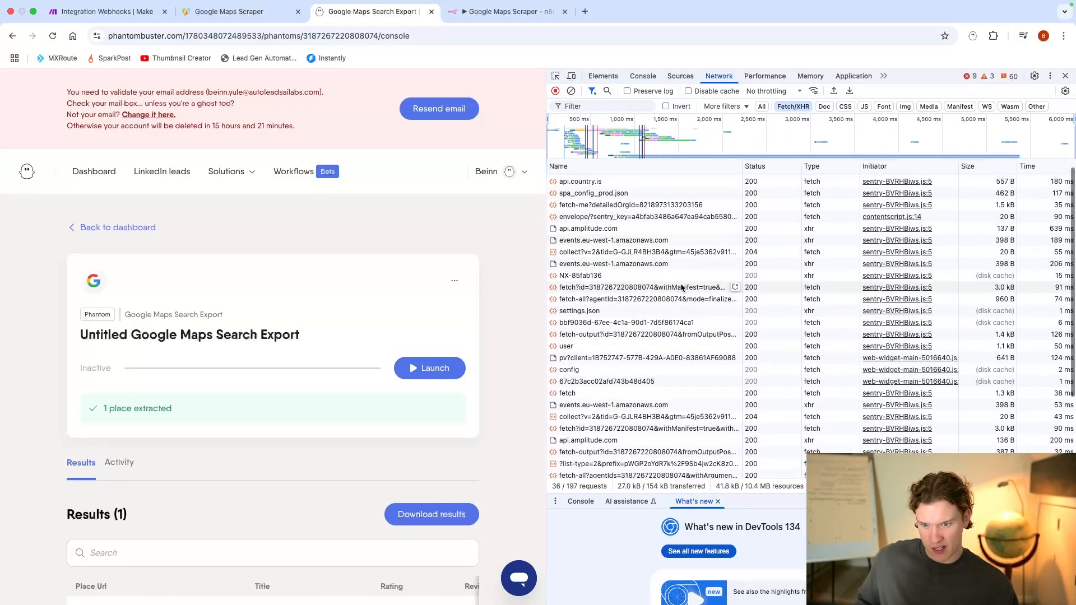
pyautogui.scroll(-1, 691, 283)
pyautogui.scroll(2, 701, 289)
pyautogui.scroll(6, 615, 138)
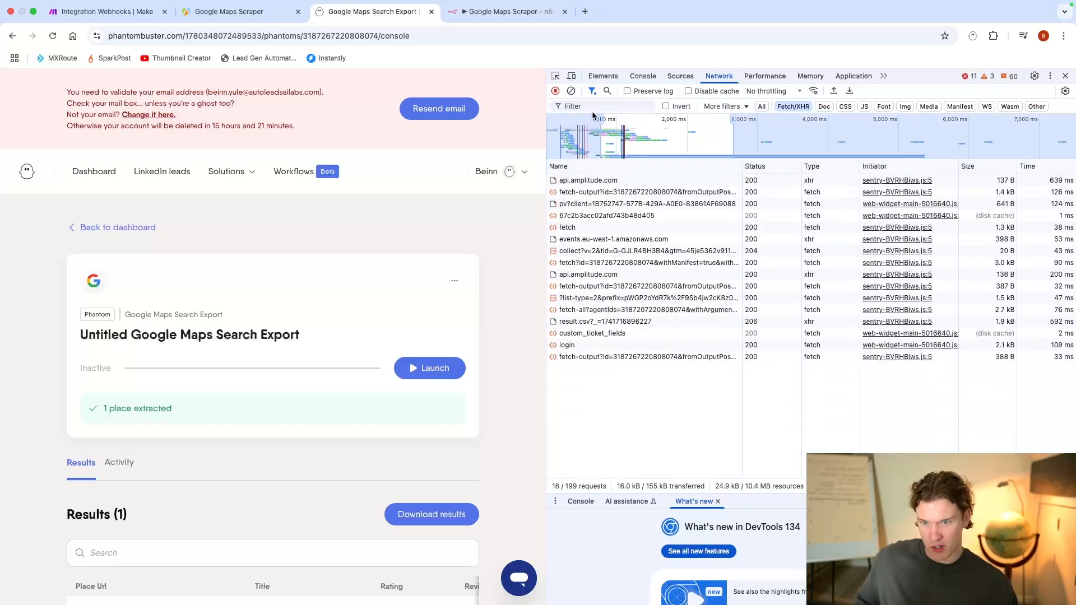
# Step: Copy the request URL of the result.csv request and paste it as the address in a new browser tab
pyautogui.click(592, 323)
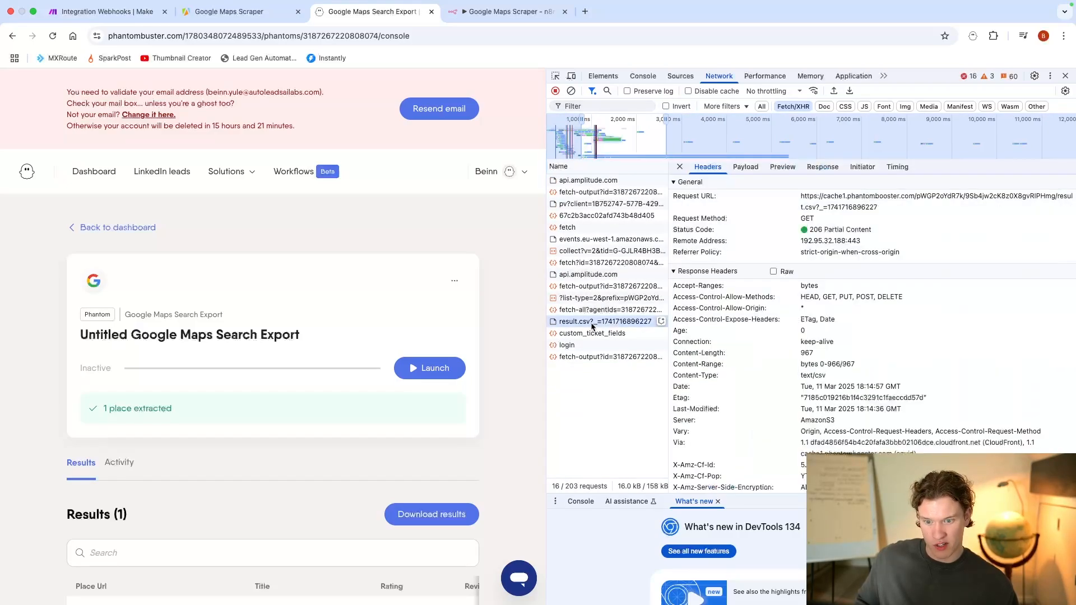
pyautogui.tripleClick(832, 195)
pyautogui.press('super+c')
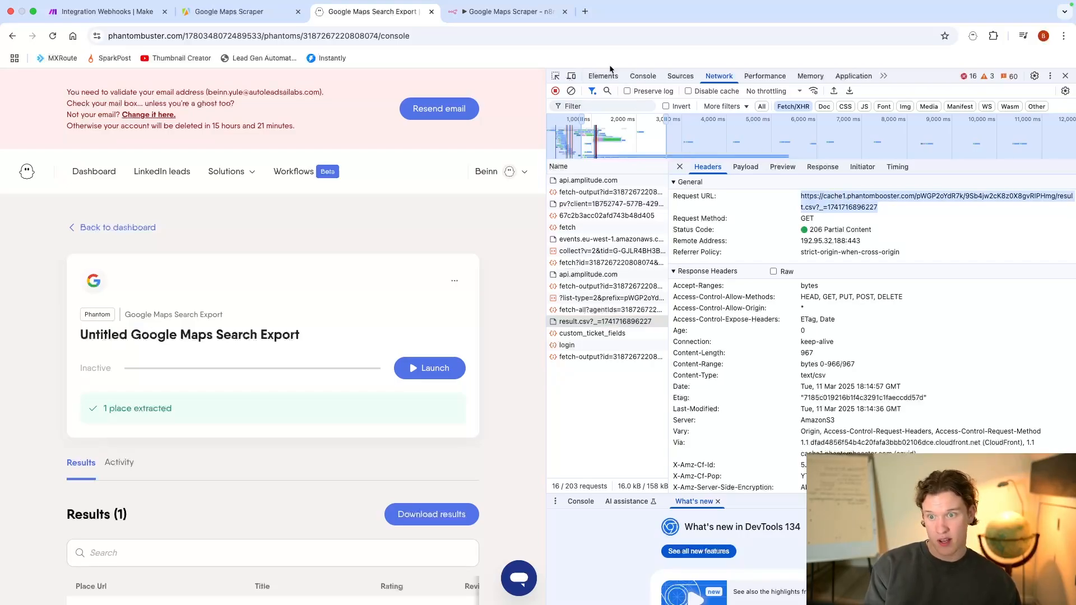
pyautogui.click(585, 12)
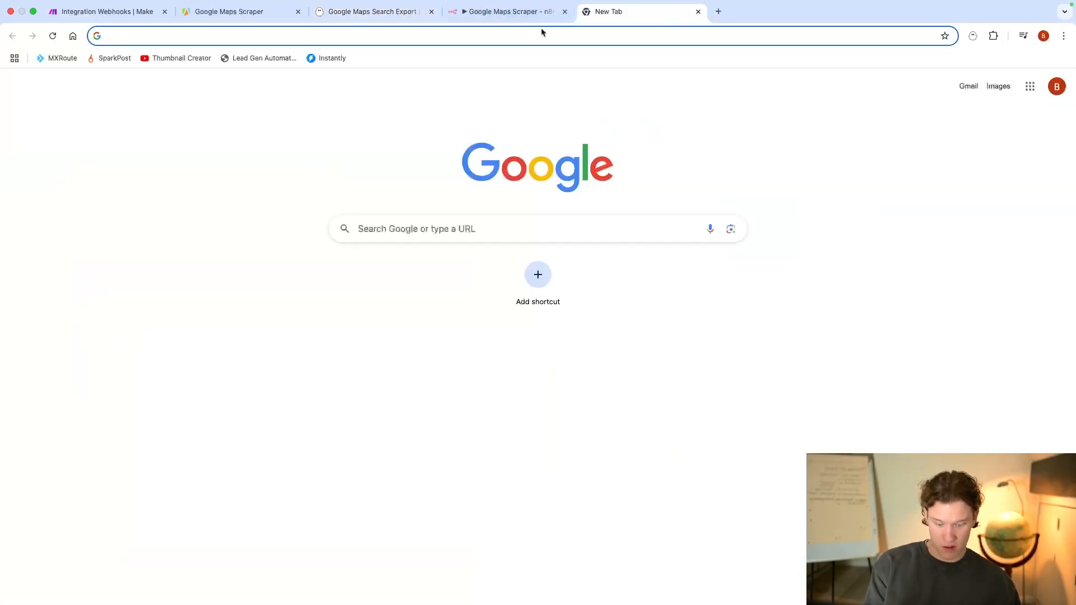
pyautogui.press('super+v')
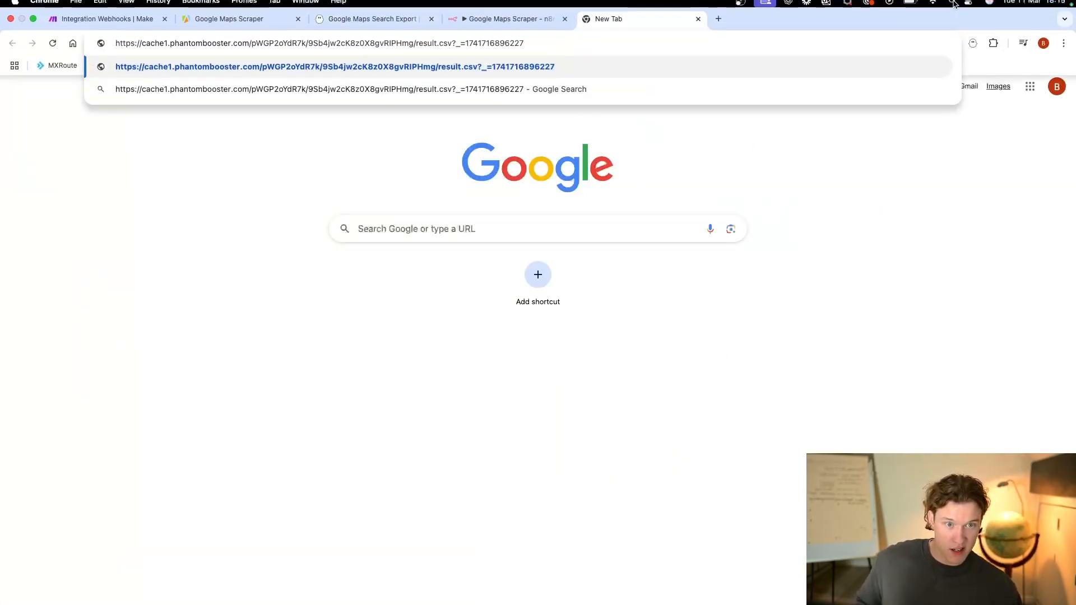
# Step: Switch to the Make scenario, save the webhook module's settings, and run the scenario once
pyautogui.click(247, 11)
pyautogui.click(143, 14)
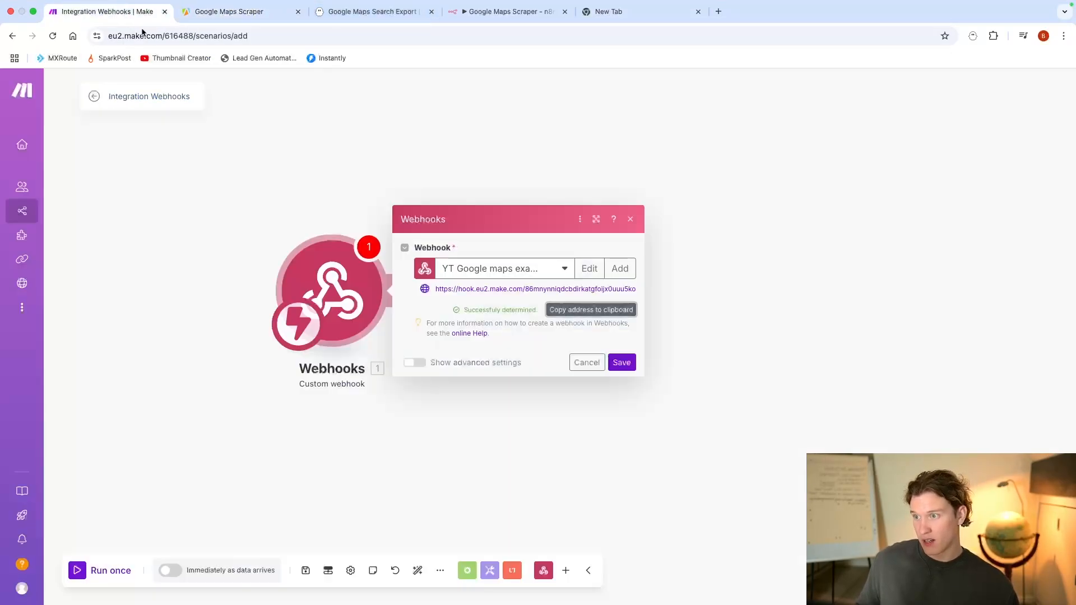
pyautogui.click(358, 13)
pyautogui.click(98, 16)
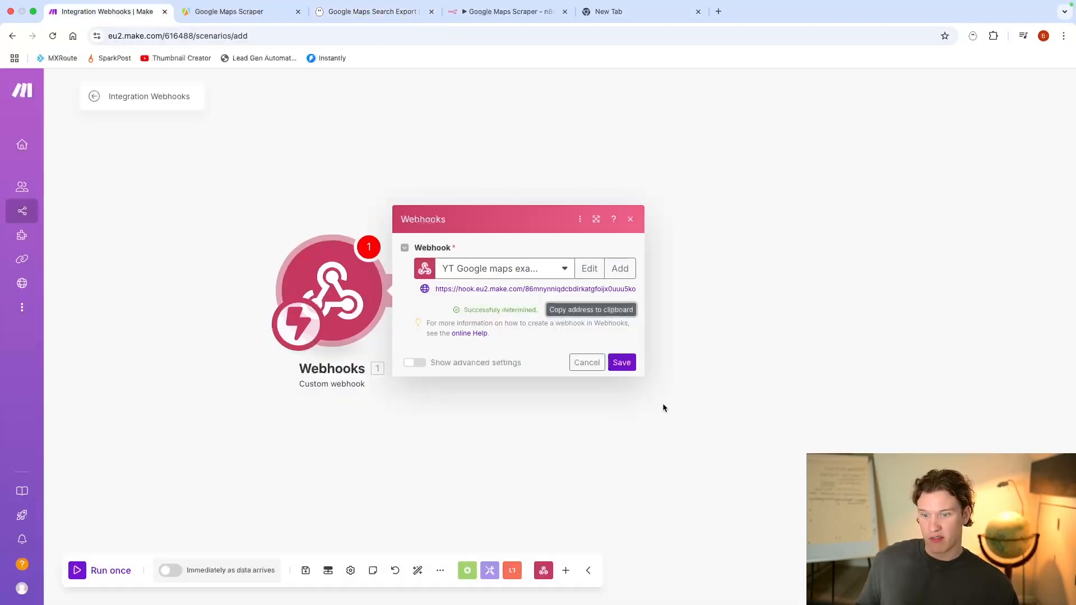
pyautogui.click(622, 362)
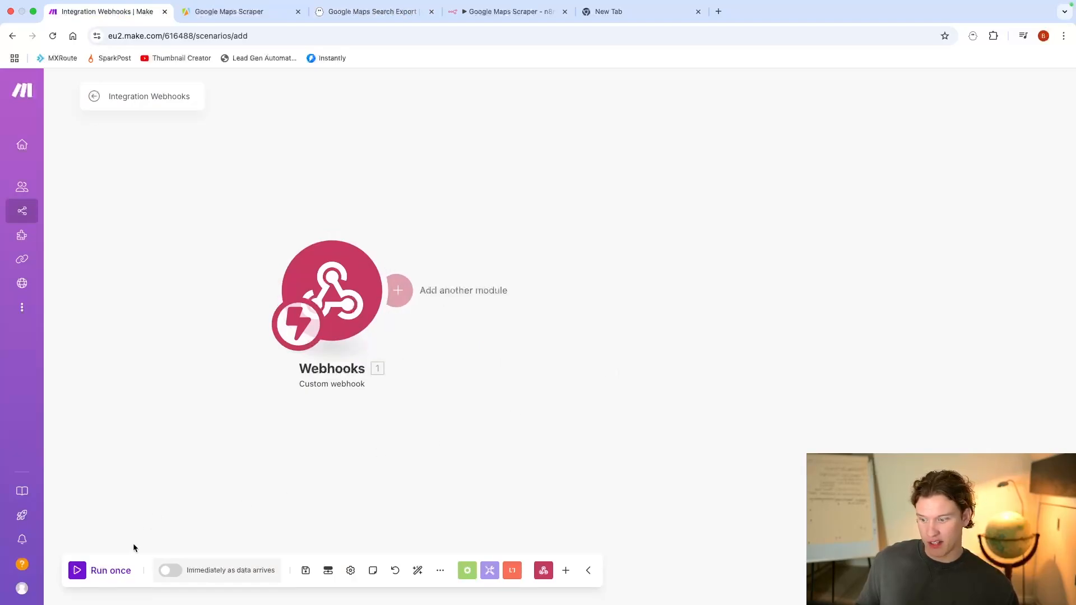
pyautogui.click(104, 571)
# Step: Return to the PhantomBuster results page, close the developer tools, and launch the Google Maps Search Export again
pyautogui.click(386, 13)
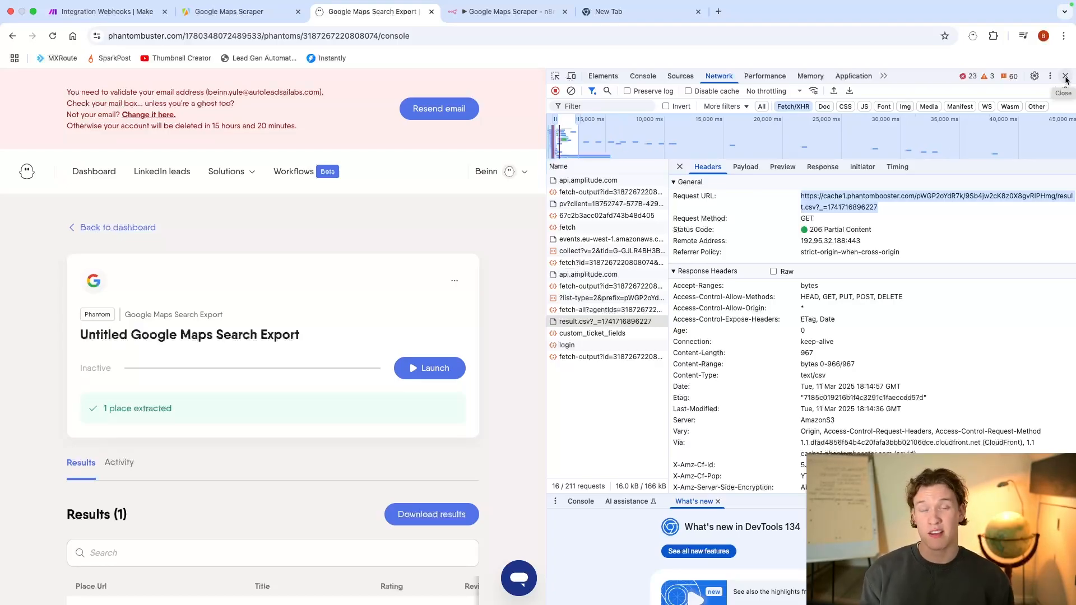
pyautogui.click(1065, 76)
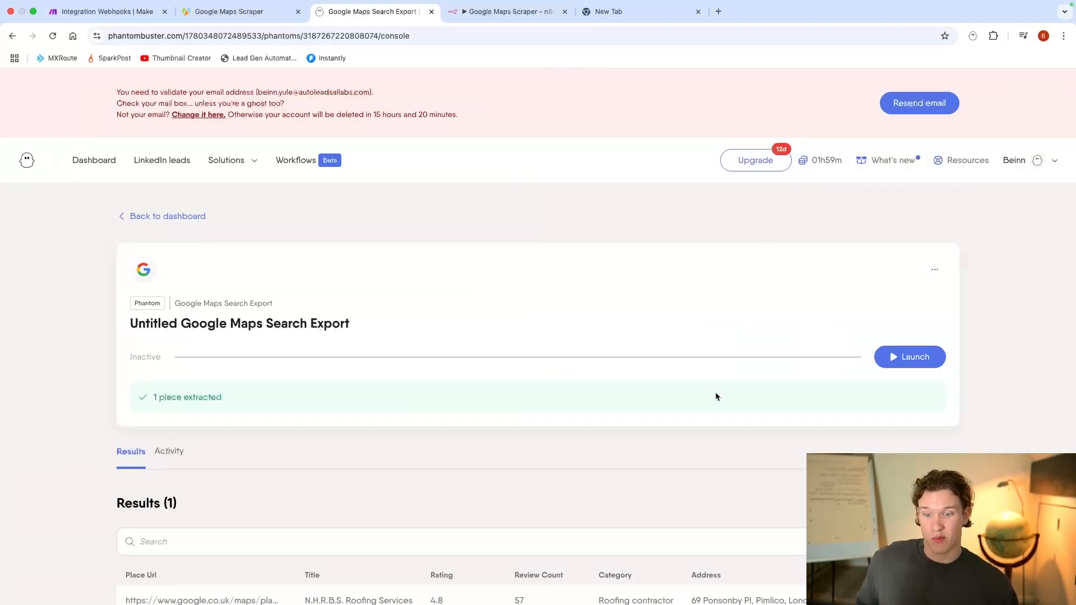
pyautogui.scroll(-3, 835, 421)
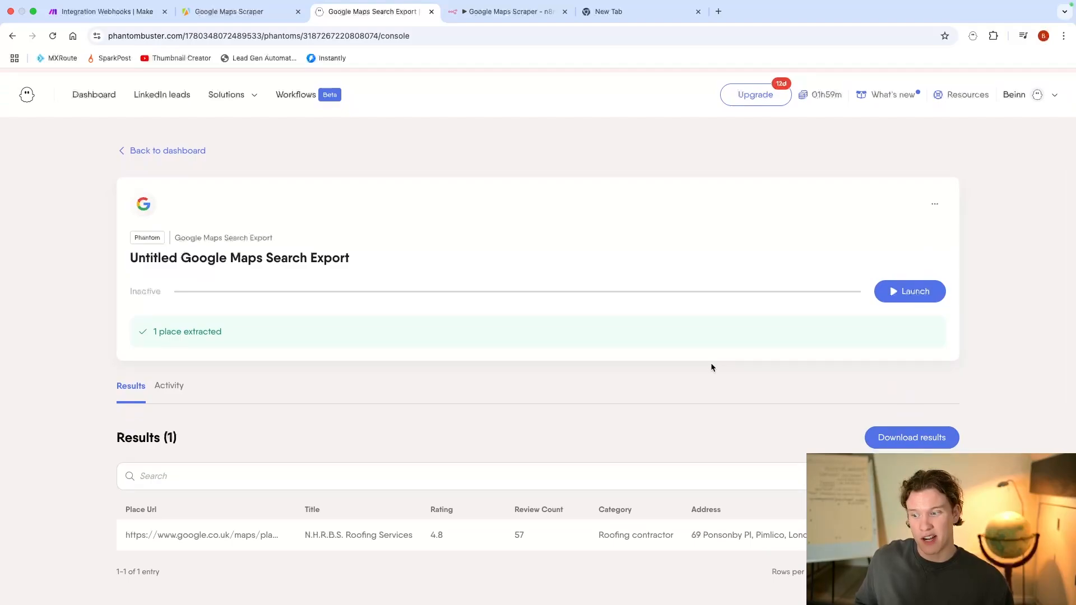
pyautogui.scroll(2, 710, 362)
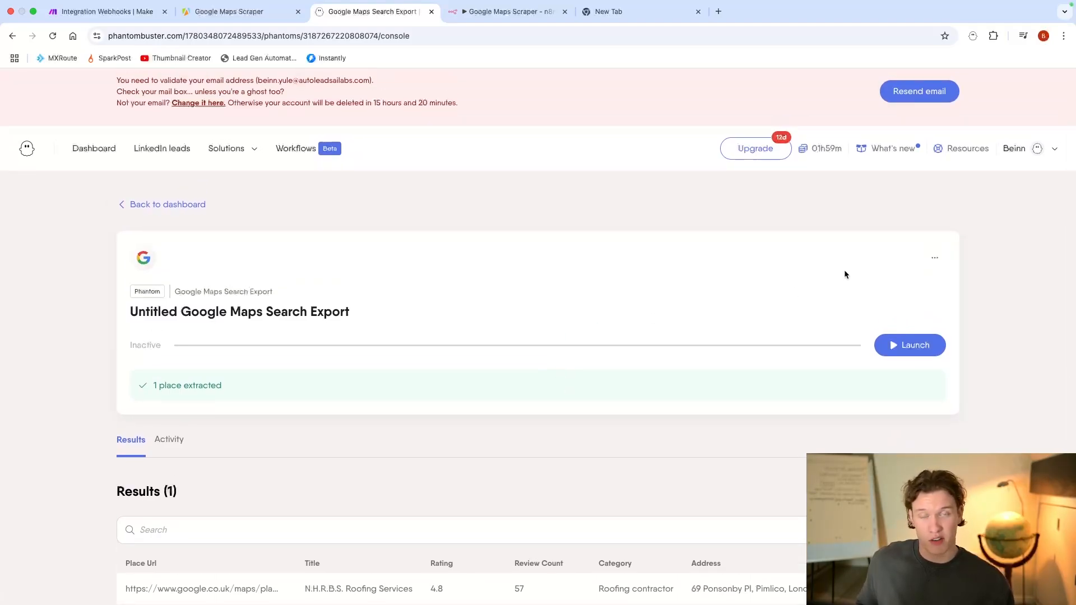
pyautogui.click(933, 257)
pyautogui.click(871, 258)
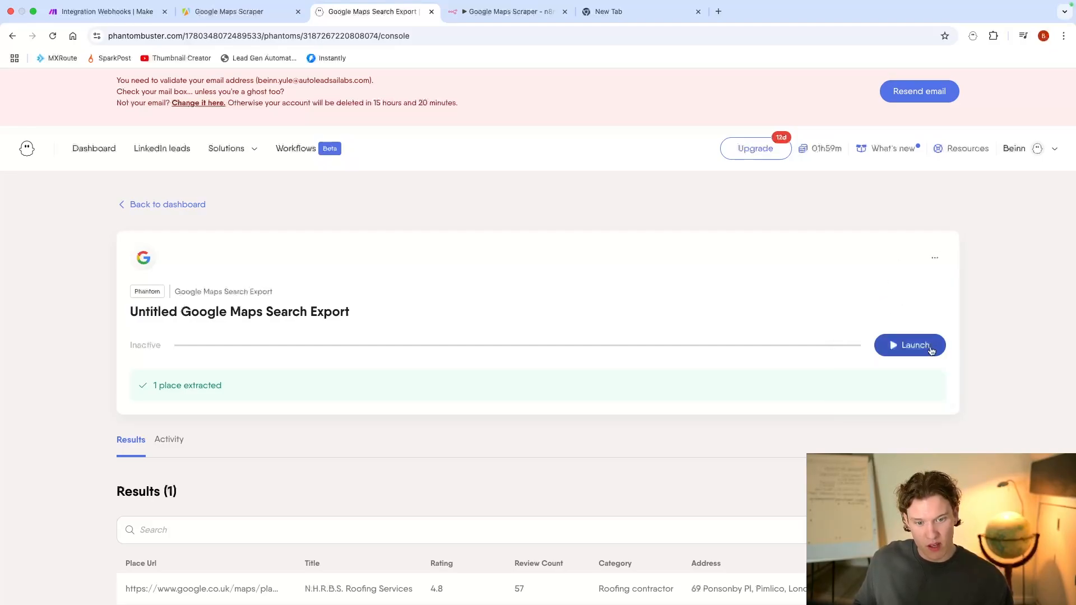
pyautogui.click(929, 348)
# Step: Check the phantom's run in PhantomBuster, and expand the resultObject in the webhook's output bundle in Make
pyautogui.click(109, 11)
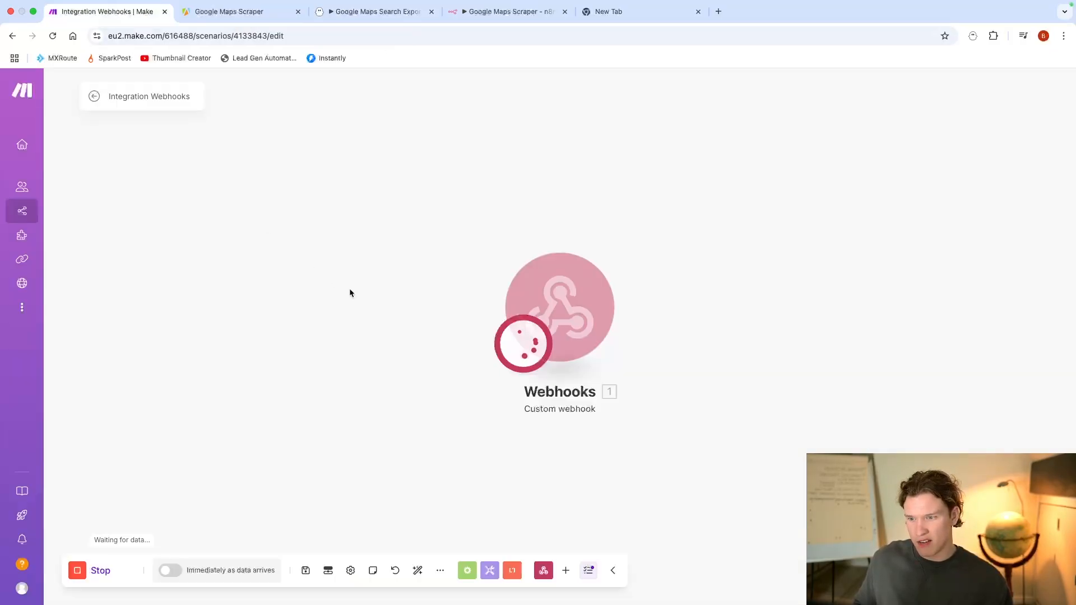
pyautogui.click(370, 13)
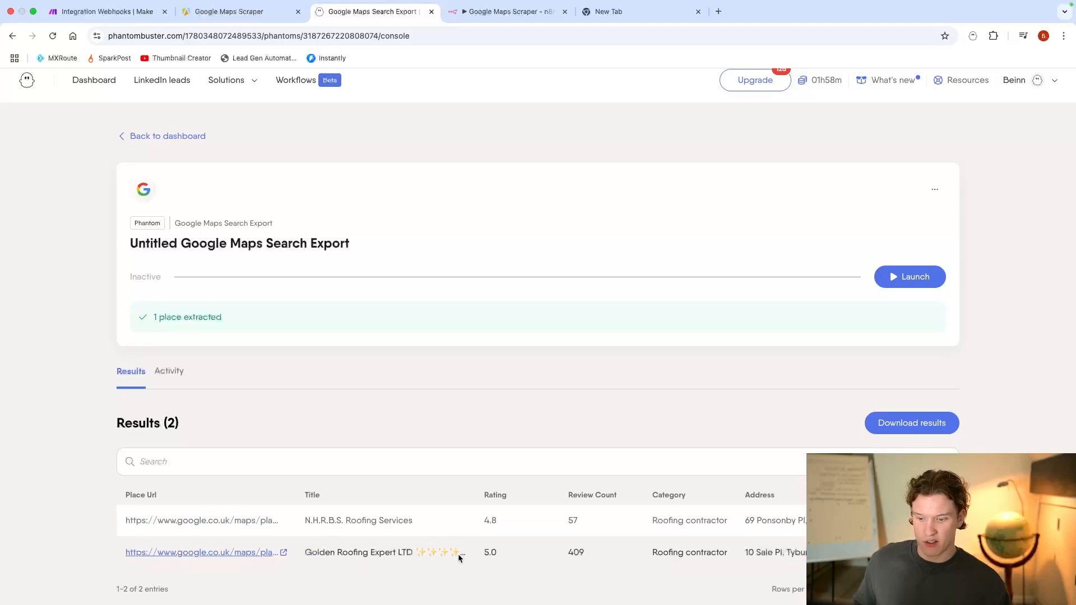
pyautogui.click(100, 6)
pyautogui.click(73, 24)
pyautogui.click(73, 24)
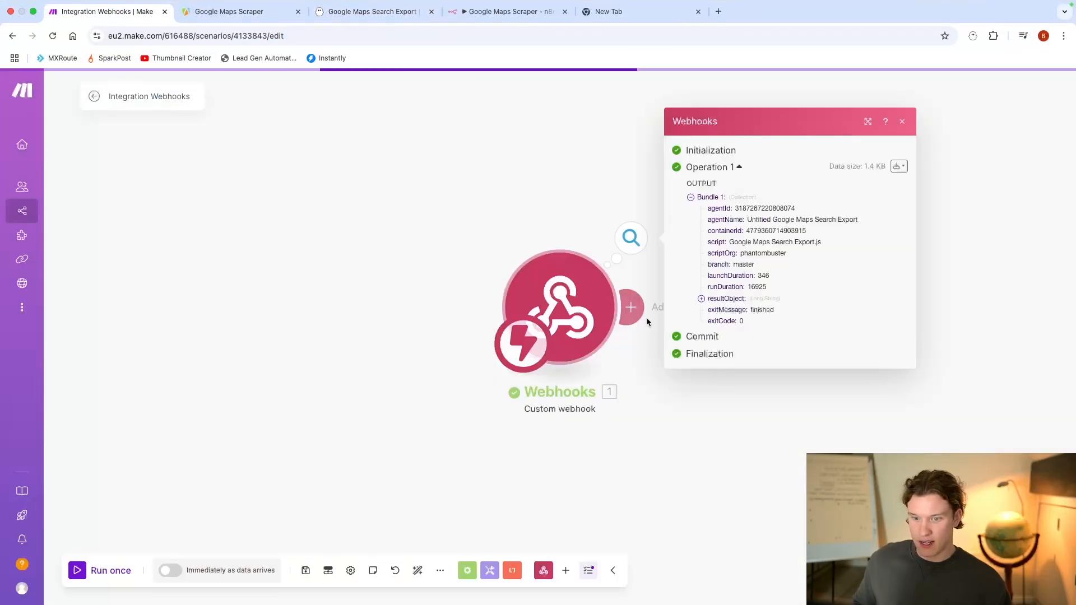
pyautogui.click(545, 294)
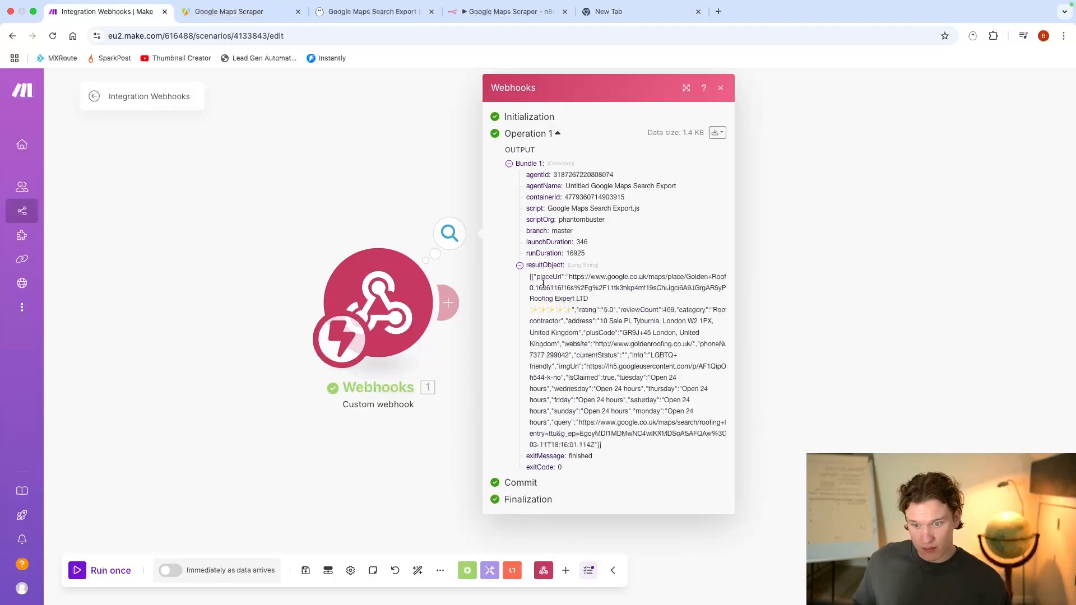
# Step: Enlarge the webhook output and examine the resultObject's phone number, review count, address and opening hours, closing the output when finished
pyautogui.moveTo(529, 278); pyautogui.dragTo(637, 449)
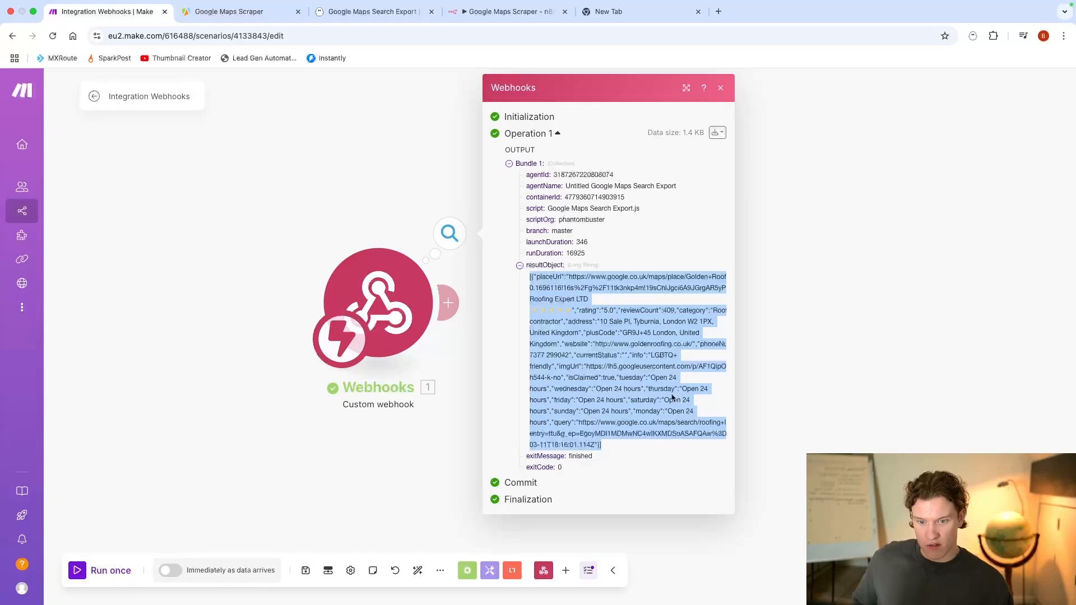
pyautogui.click(684, 89)
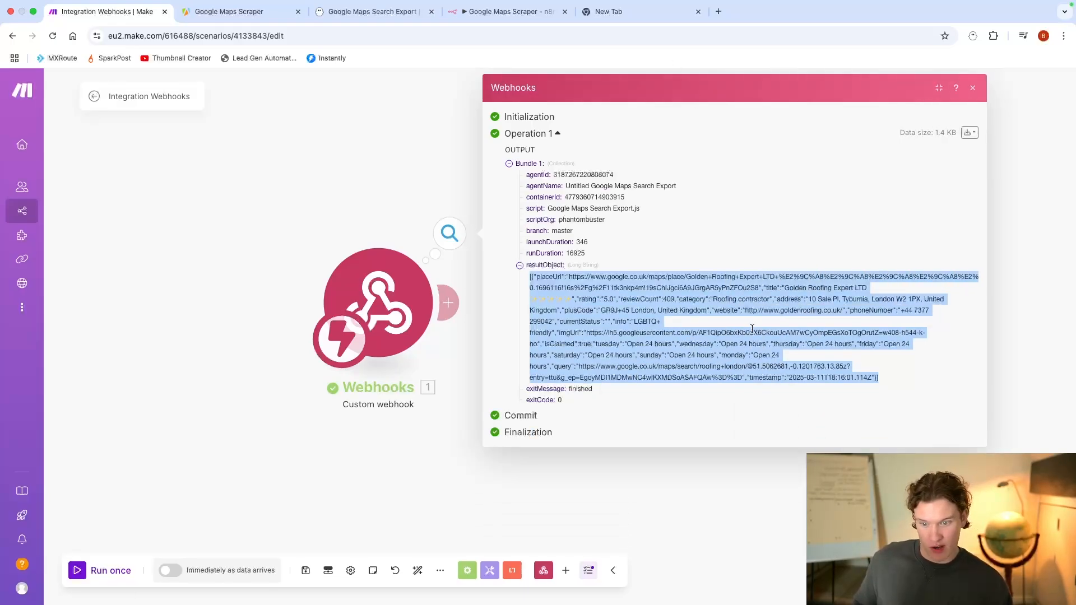
pyautogui.moveTo(900, 314); pyautogui.dragTo(548, 321)
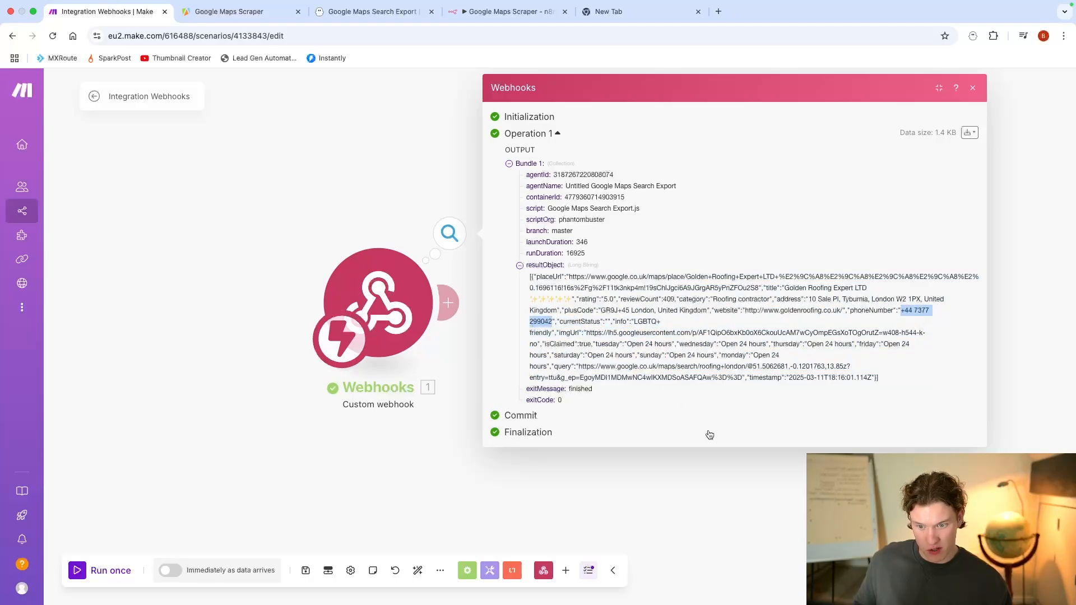
pyautogui.click(701, 285)
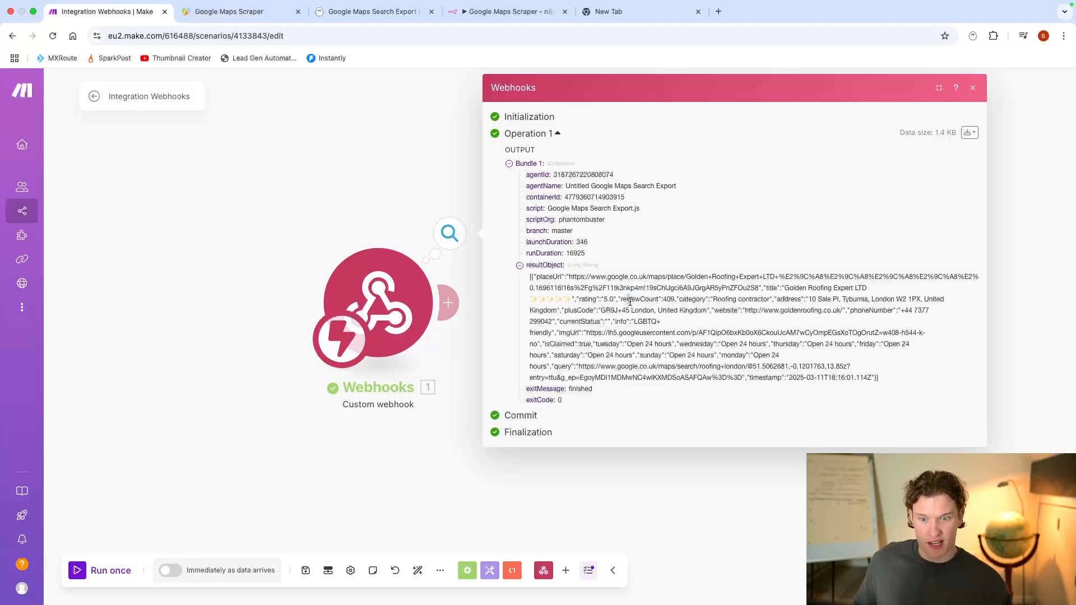
pyautogui.moveTo(630, 302); pyautogui.dragTo(704, 307)
pyautogui.moveTo(776, 298); pyautogui.dragTo(869, 300)
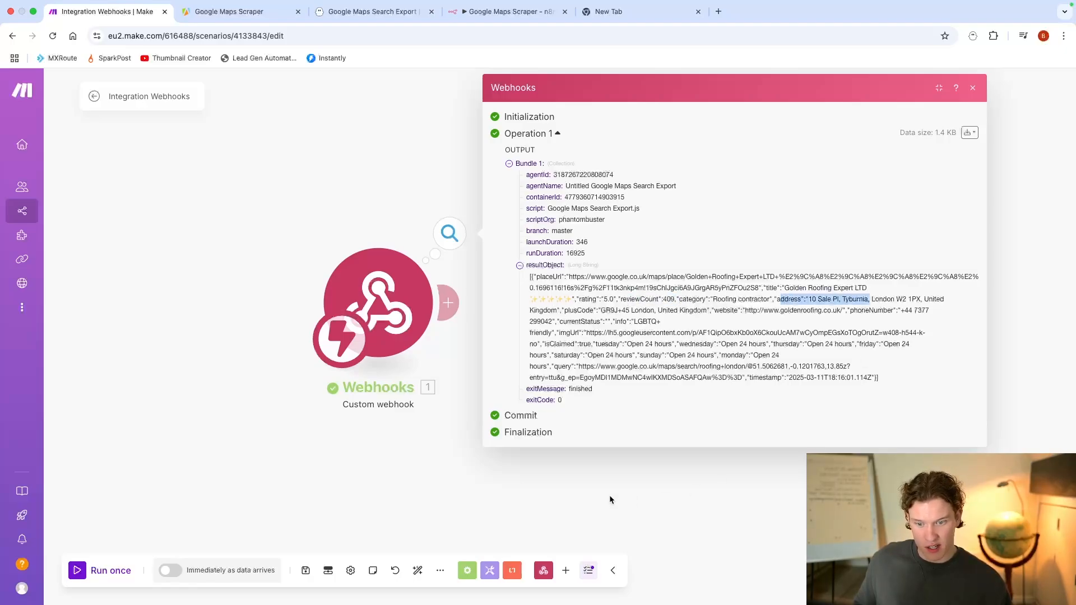
pyautogui.moveTo(563, 358); pyautogui.dragTo(636, 357)
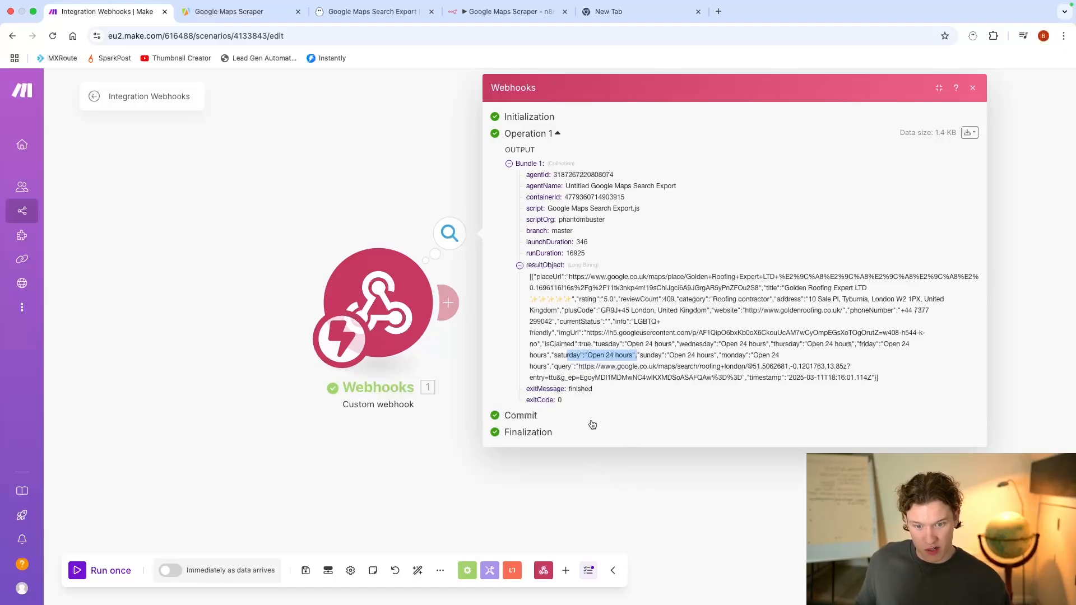
pyautogui.click(676, 472)
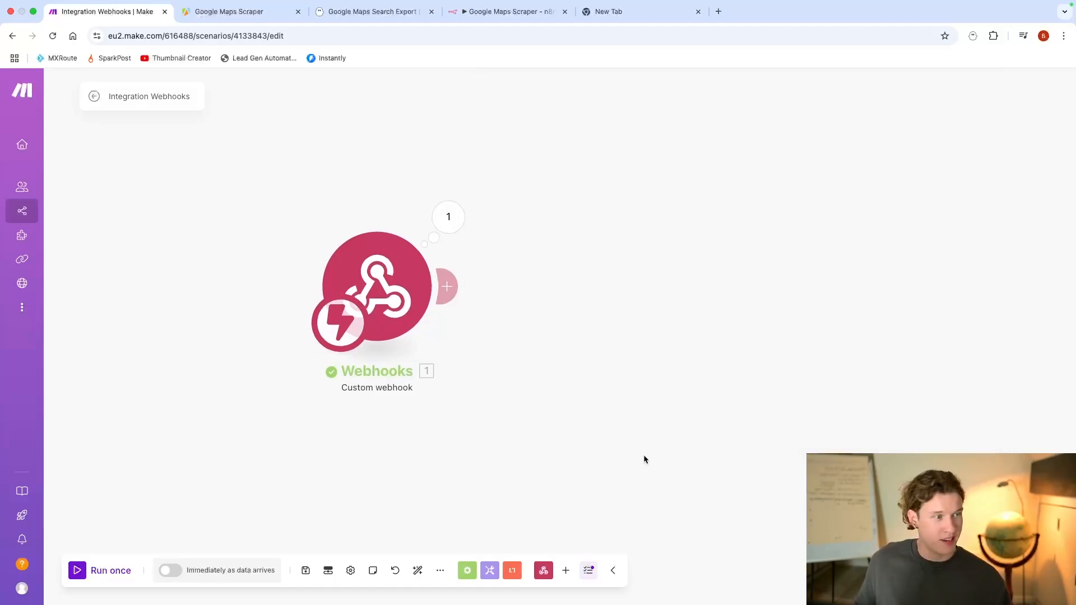
# Step: Search the modules for "json" and add a Parse JSON module after the custom webhook
pyautogui.moveTo(637, 460); pyautogui.dragTo(498, 391)
pyautogui.scroll(-3, 752, 365)
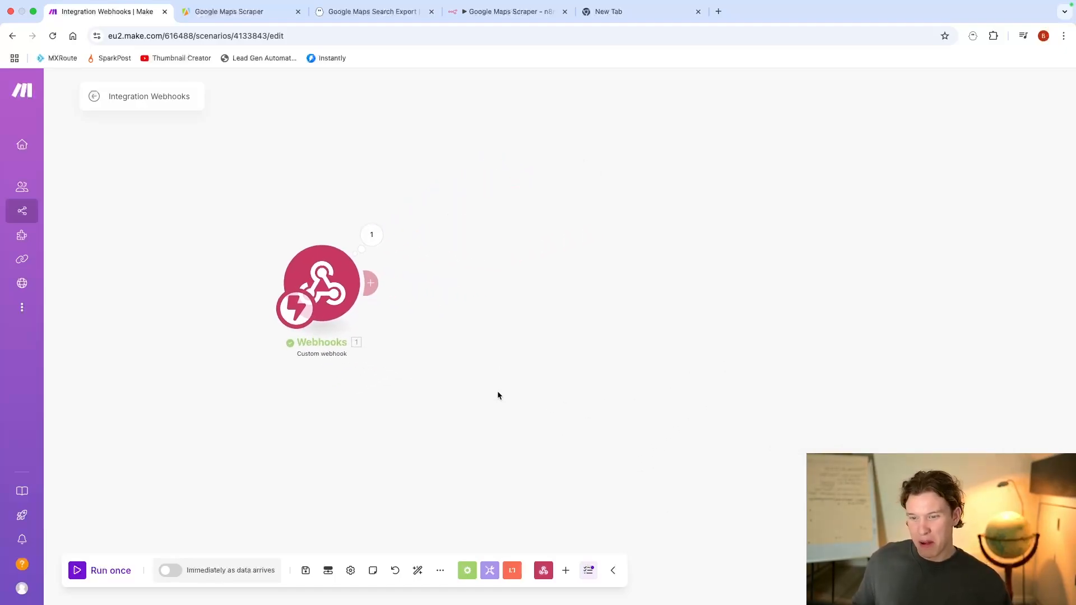
pyautogui.click(371, 283)
pyautogui.write('parse')
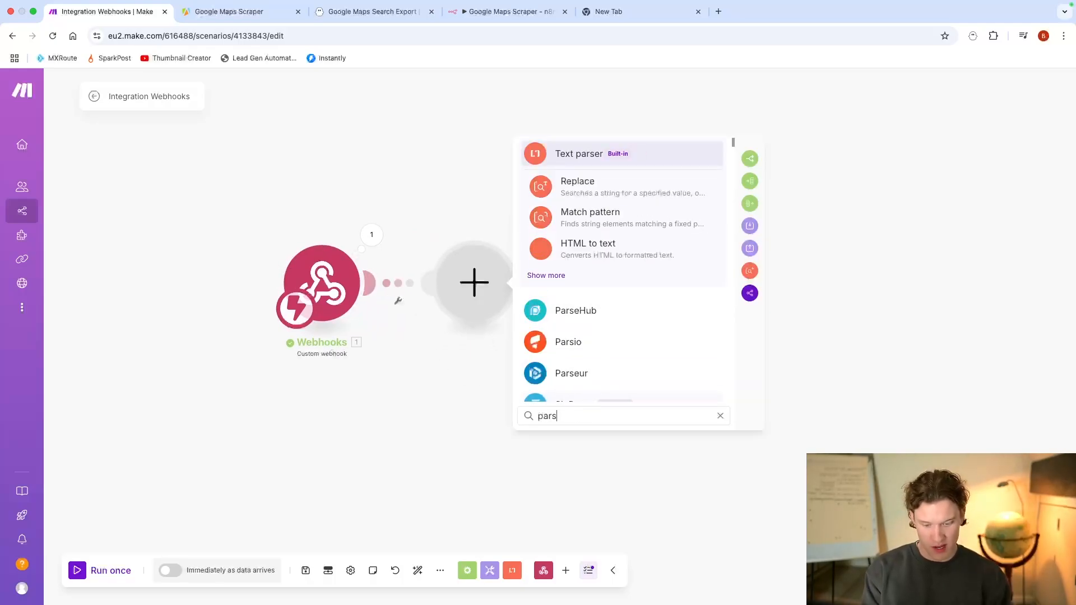
pyautogui.press('BackSpace')
pyautogui.press('BackSpace')
pyautogui.press('BackSpace')
pyautogui.press('BackSpace')
pyautogui.press('BackSpace')
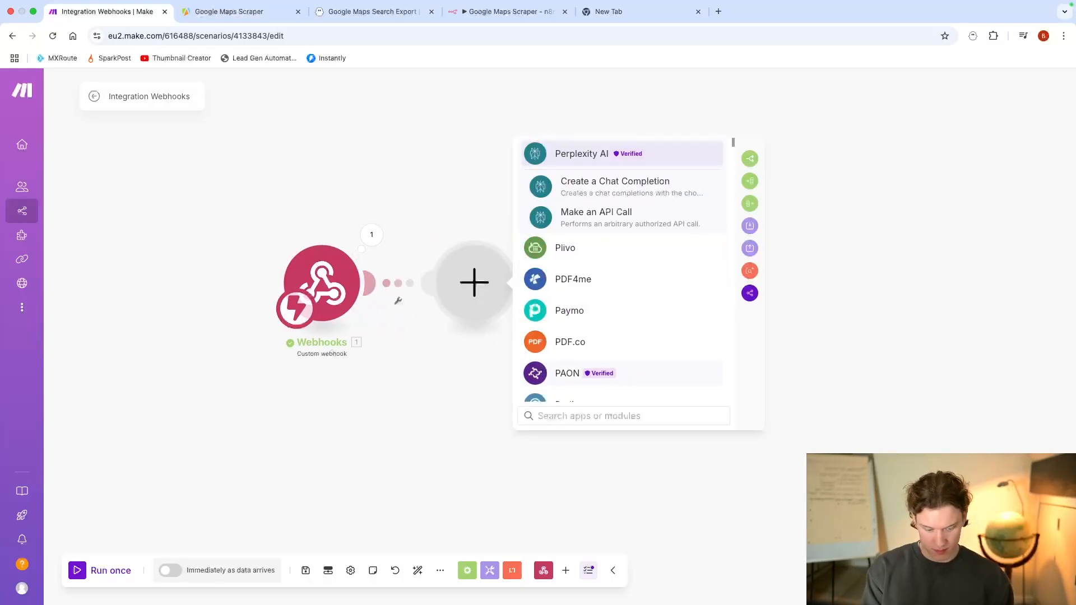
pyautogui.write('json')
pyautogui.click(627, 185)
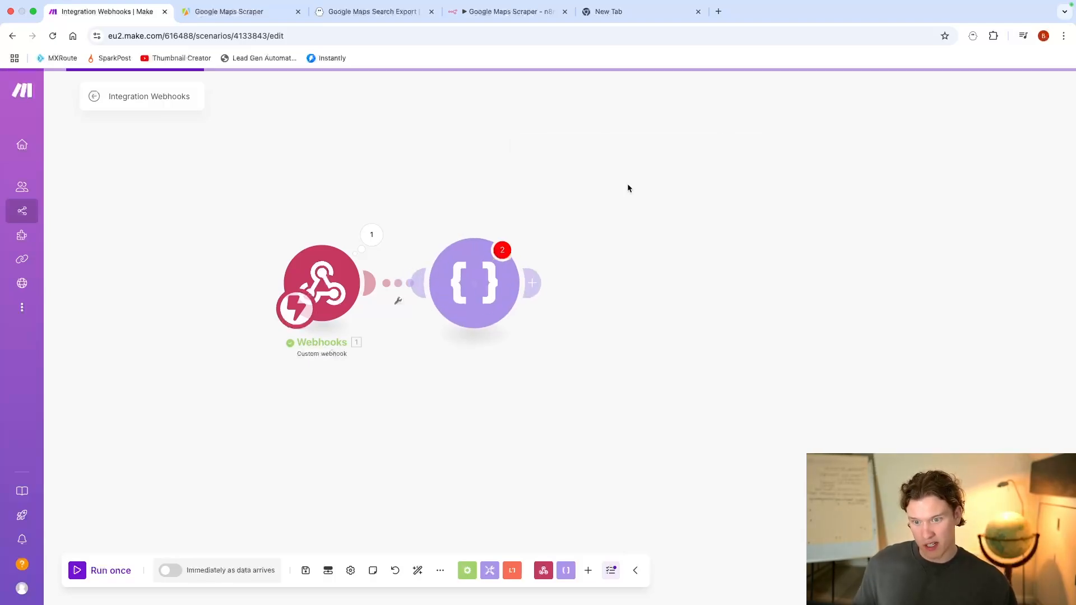
pyautogui.click(555, 325)
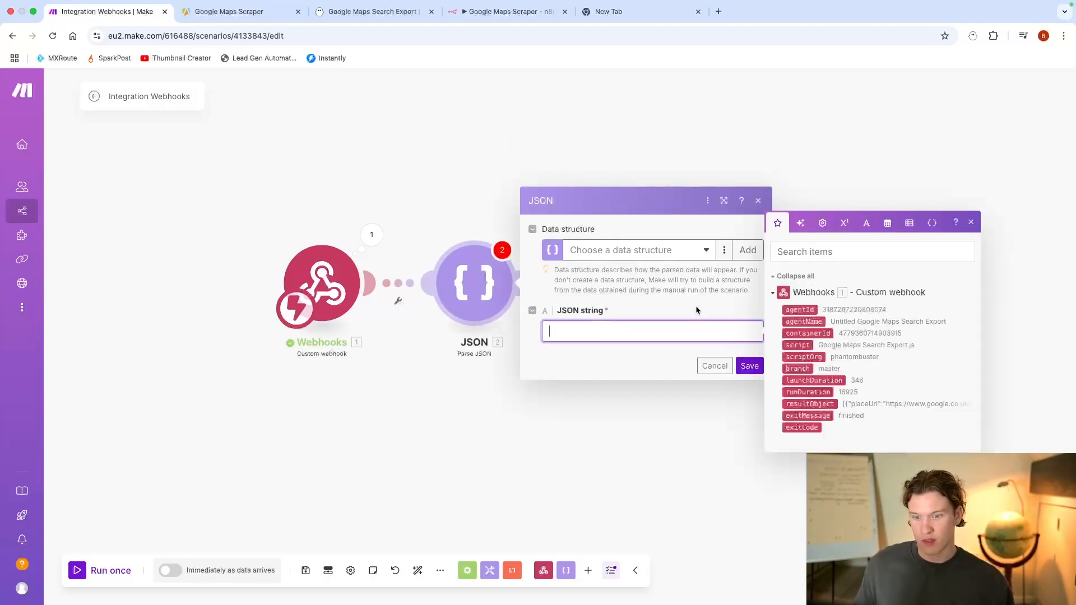
pyautogui.click(810, 403)
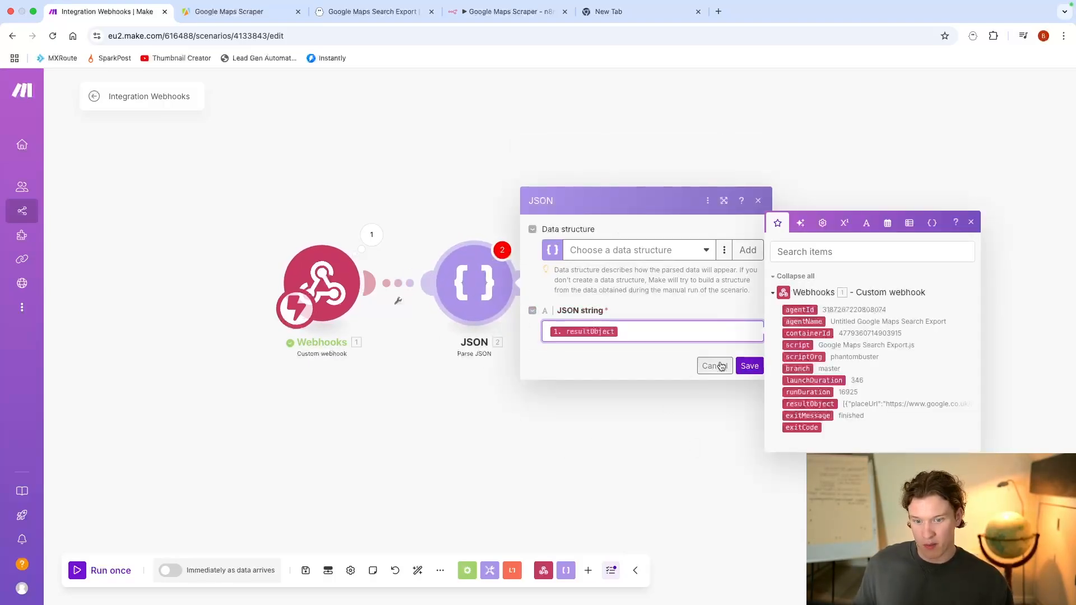
pyautogui.press('BackSpace')
# Step: Copy the resultObject text from the webhook's output into the Parse JSON module's JSON string and save the module
pyautogui.click(372, 234)
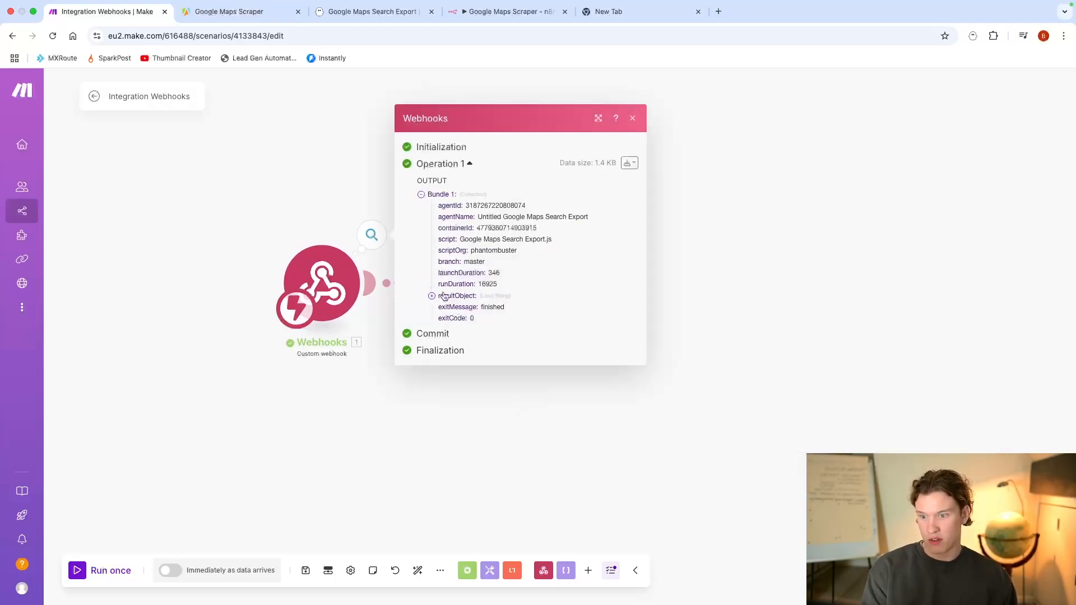
pyautogui.click(470, 296)
pyautogui.tripleClick(483, 303)
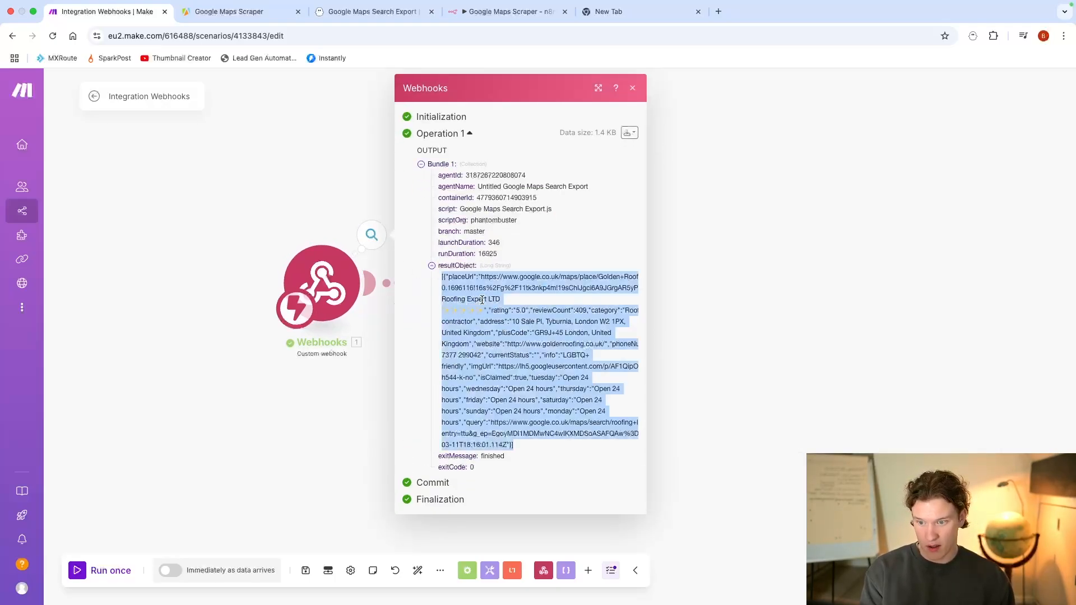
pyautogui.press('Escape')
pyautogui.click(475, 285)
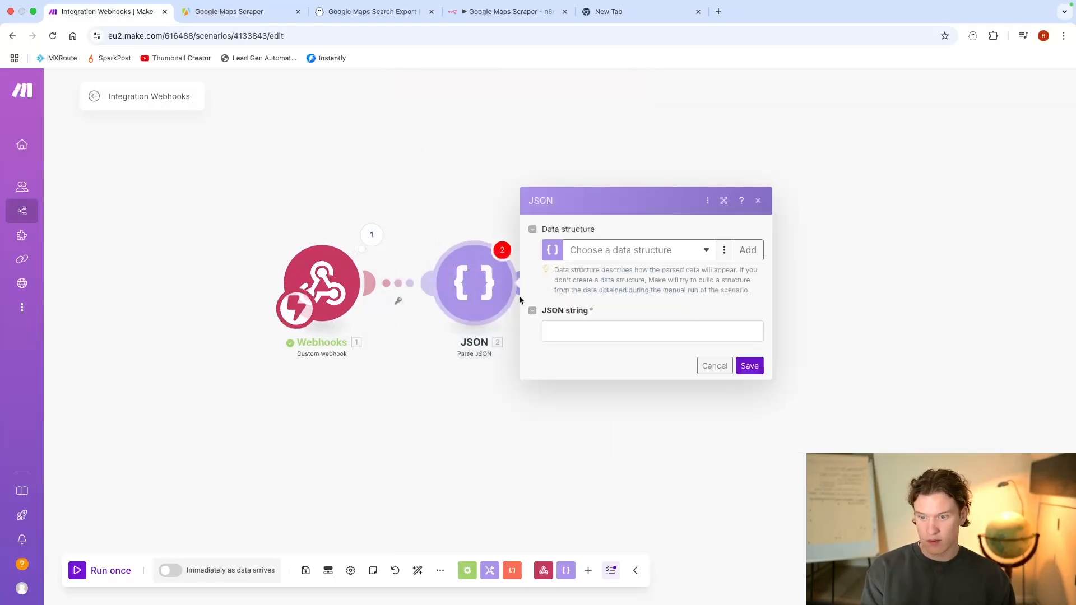
pyautogui.click(545, 329)
pyautogui.press('super+v')
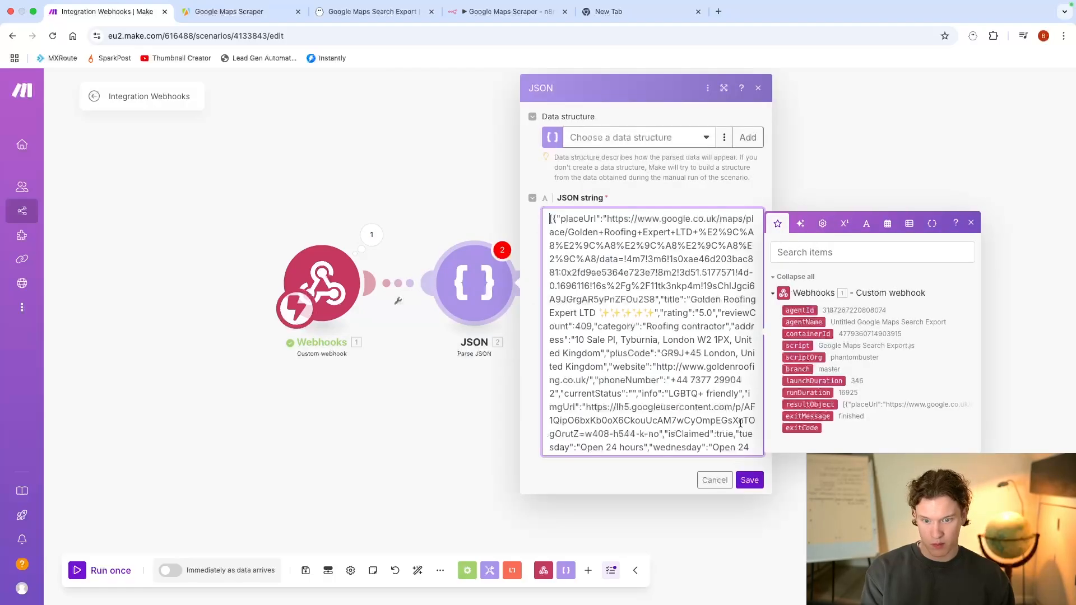
pyautogui.click(748, 480)
# Step: Run only the Parse JSON module and open its output
pyautogui.rightClick(491, 309)
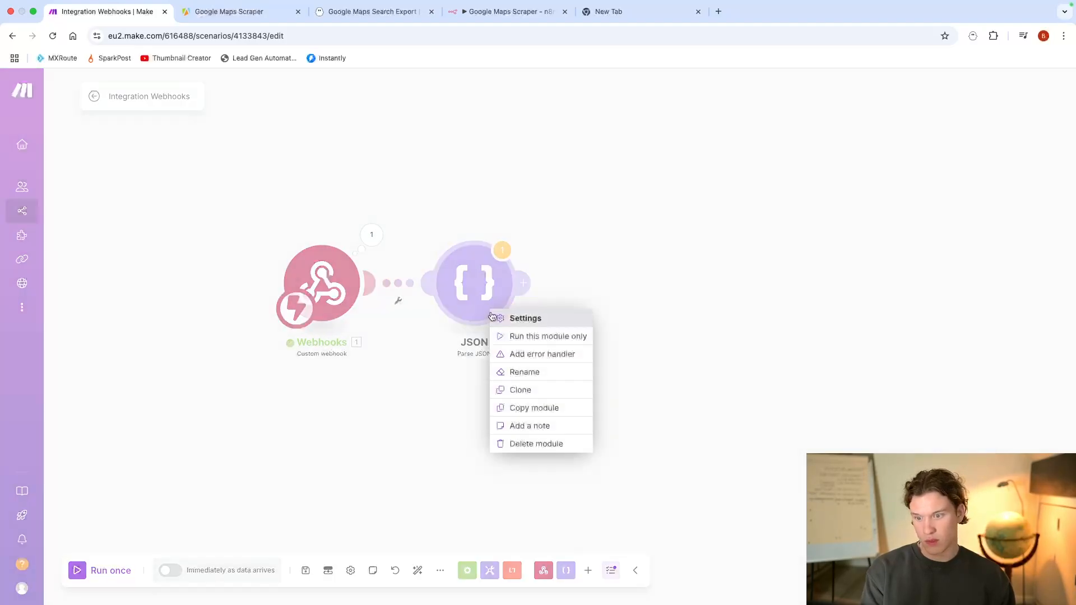
pyautogui.click(528, 339)
pyautogui.moveTo(607, 427); pyautogui.dragTo(494, 350)
pyautogui.moveTo(703, 217); pyautogui.dragTo(783, 499)
pyautogui.click(841, 432)
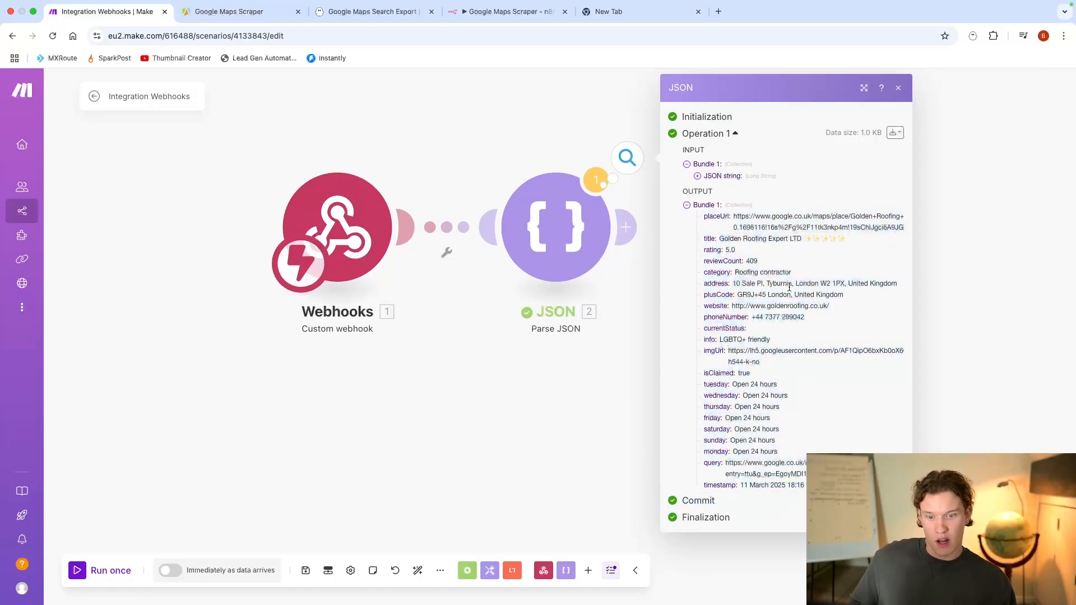
# Step: Examine the info, website and address fields in the parsed JSON output, and close the output when finished
pyautogui.moveTo(771, 340); pyautogui.dragTo(719, 340)
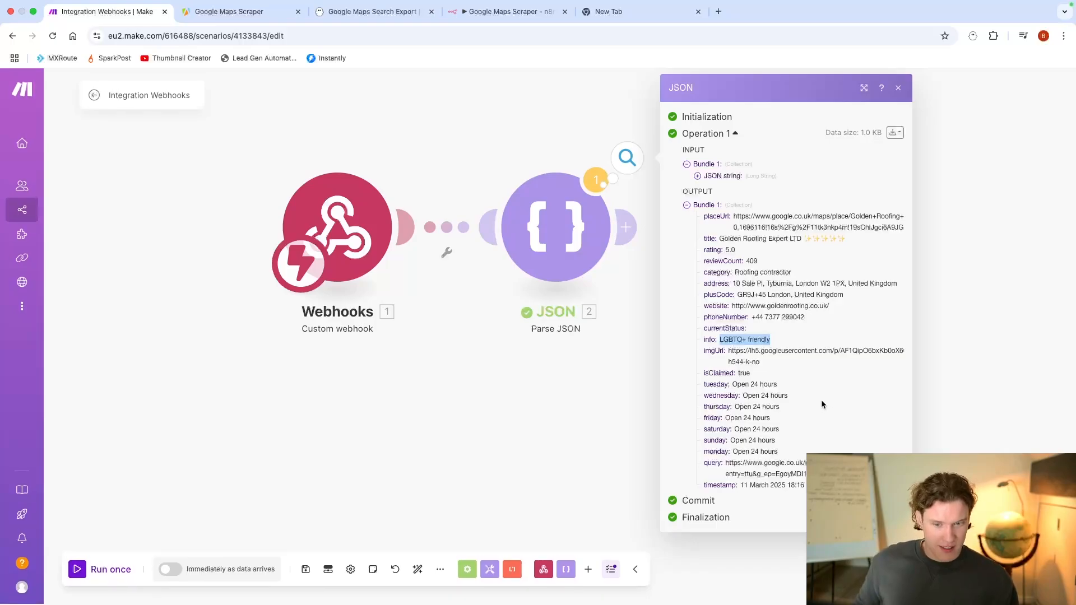
pyautogui.moveTo(804, 340); pyautogui.dragTo(730, 310)
pyautogui.doubleClick(801, 306)
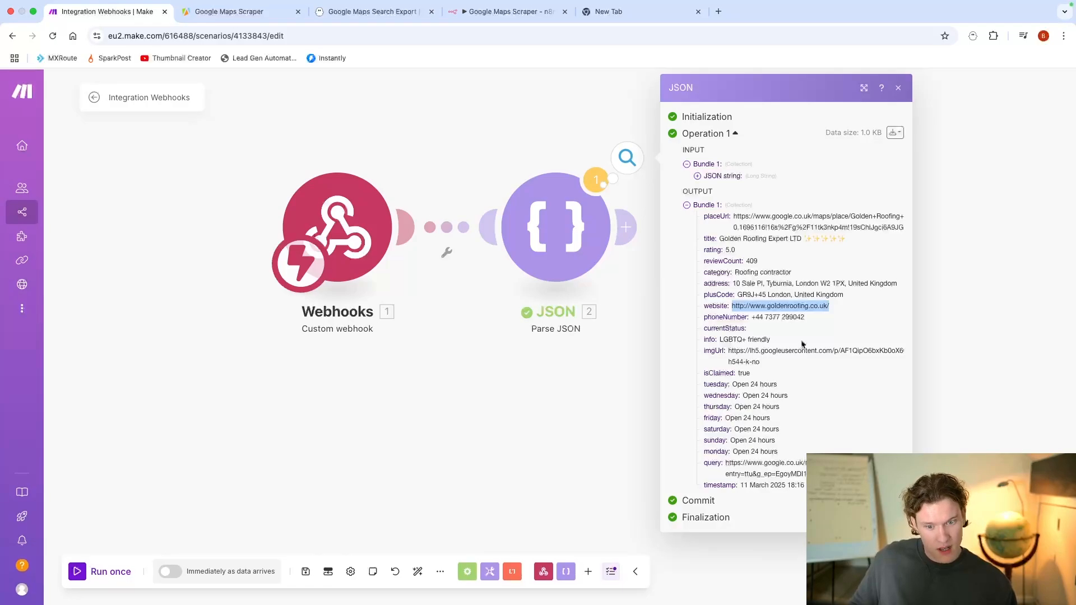
pyautogui.click(748, 283)
pyautogui.doubleClick(748, 283)
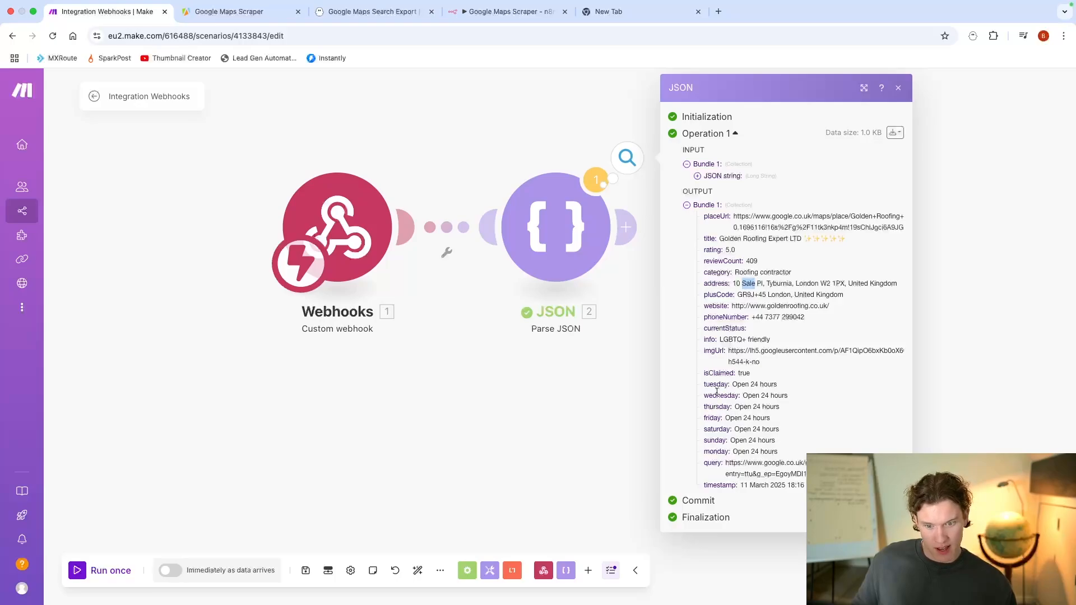
pyautogui.click(580, 453)
# Step: Search for "anymail" as the next module and review Anymail finder's available email search actions
pyautogui.scroll(-3, 586, 420)
pyautogui.moveTo(586, 420); pyautogui.dragTo(434, 365)
pyautogui.click(464, 246)
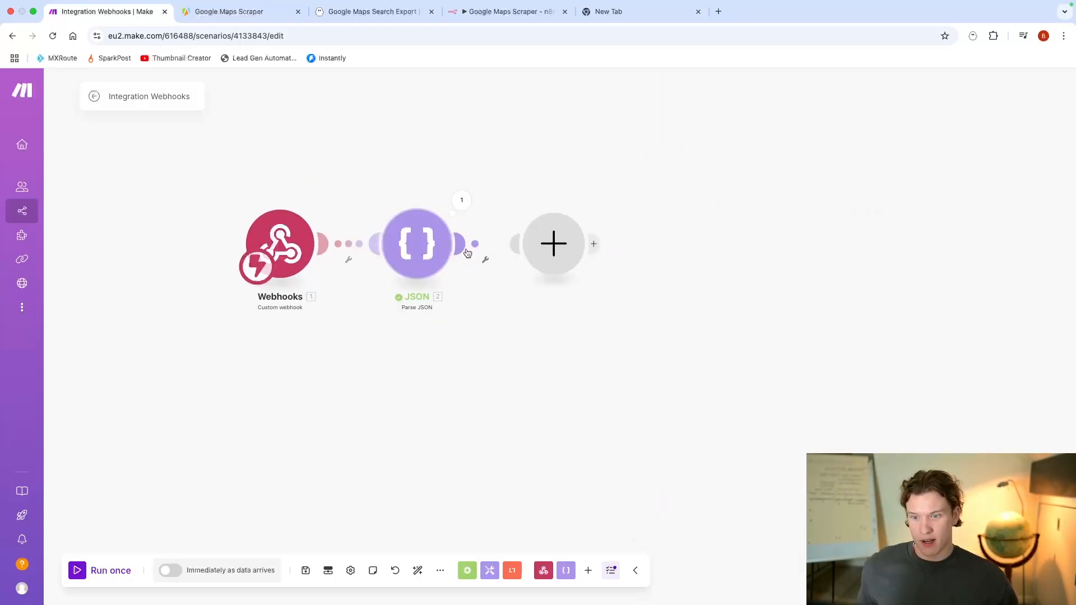
pyautogui.write('anymail')
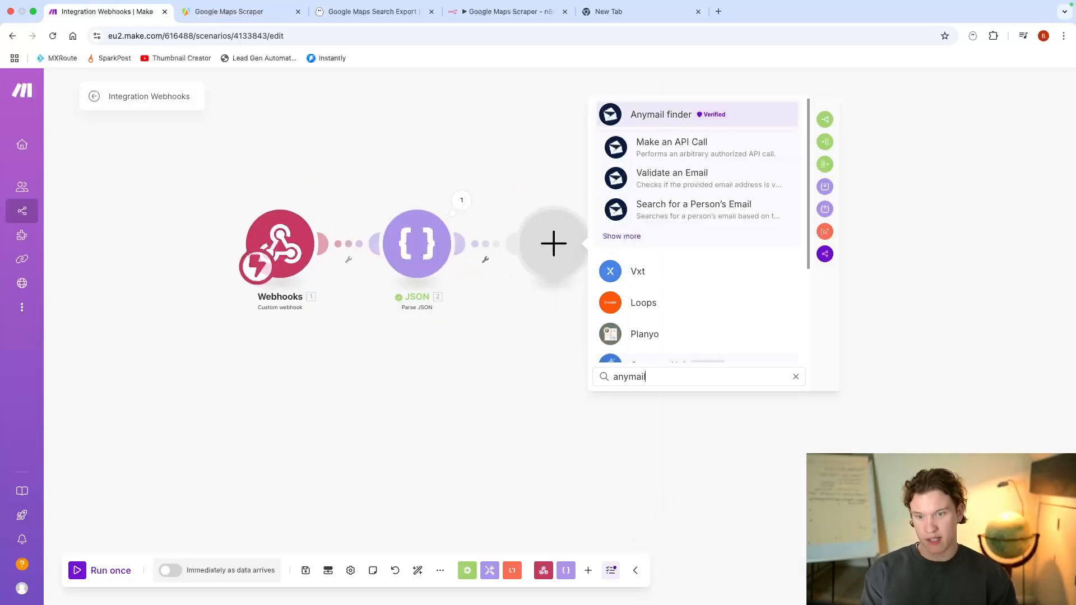
pyautogui.click(617, 237)
pyautogui.scroll(-4, 700, 213)
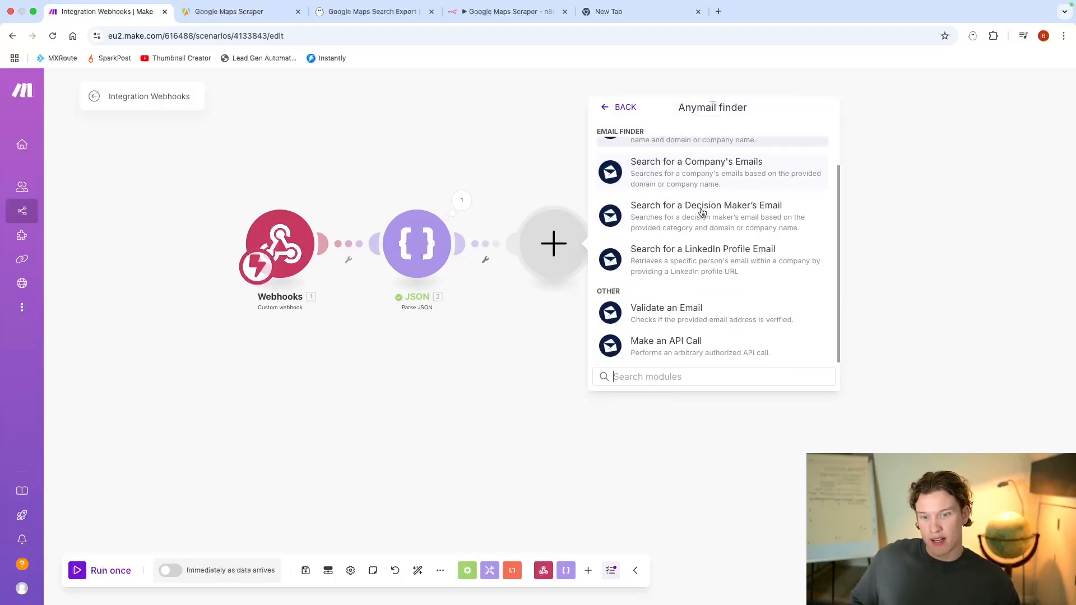
pyautogui.scroll(4, 693, 279)
pyautogui.scroll(-2, 693, 279)
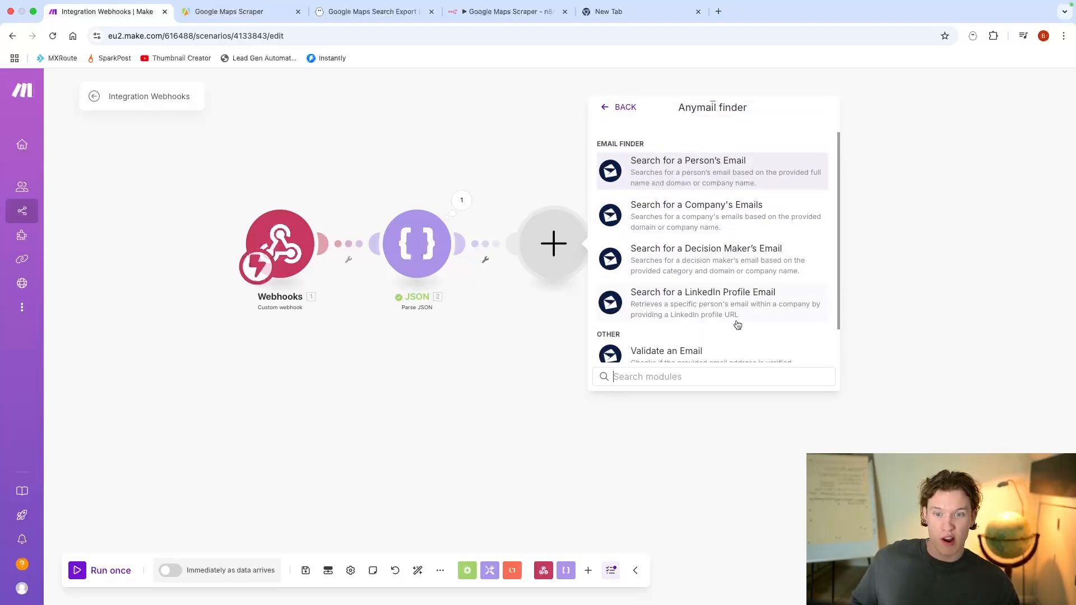
pyautogui.scroll(2, 643, 194)
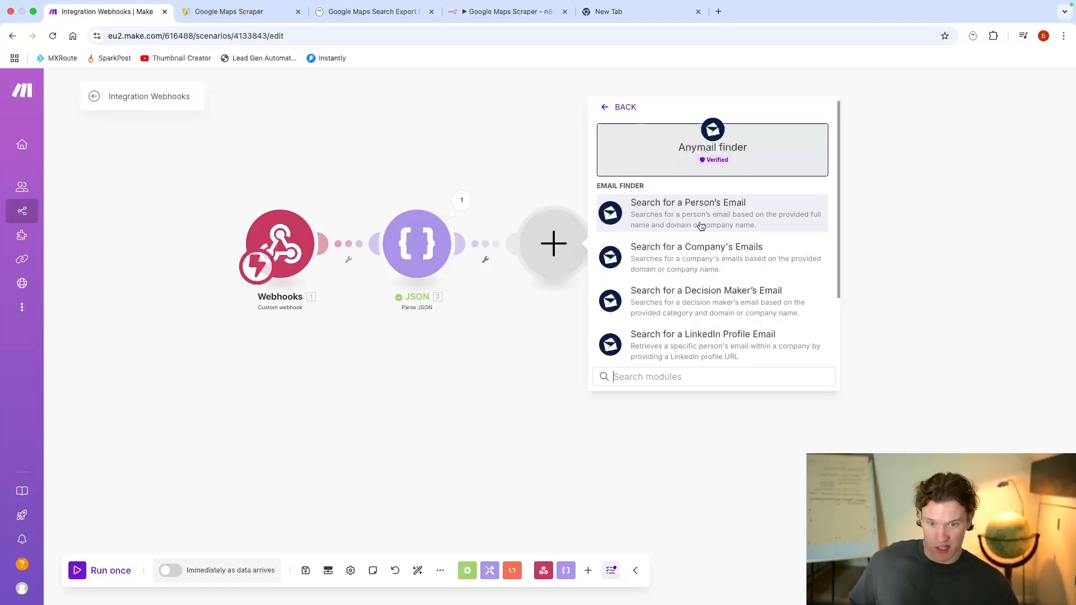
pyautogui.scroll(-2, 721, 264)
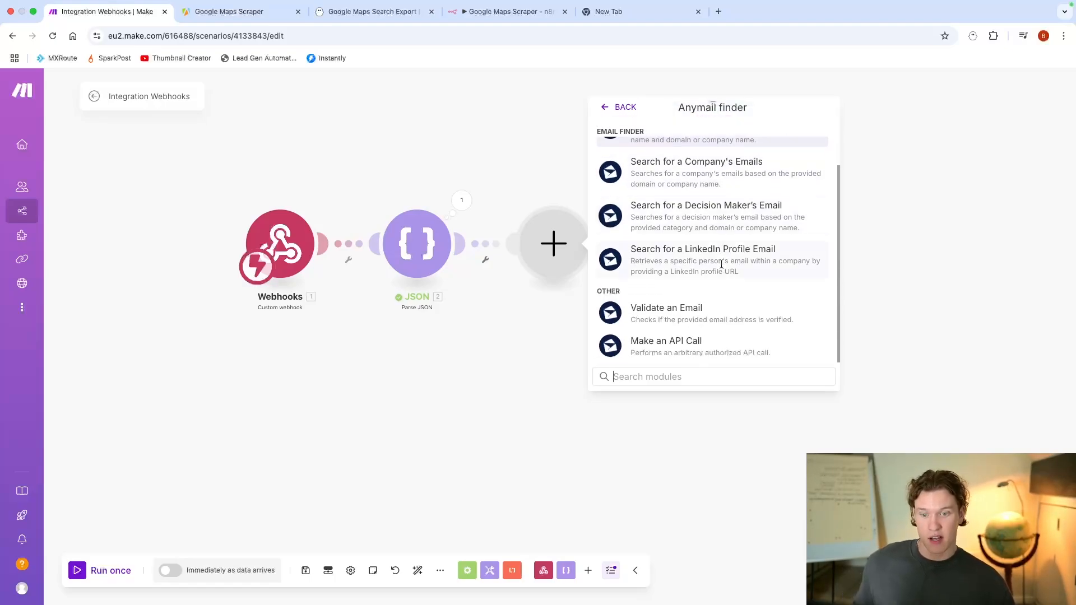
pyautogui.scroll(2, 700, 299)
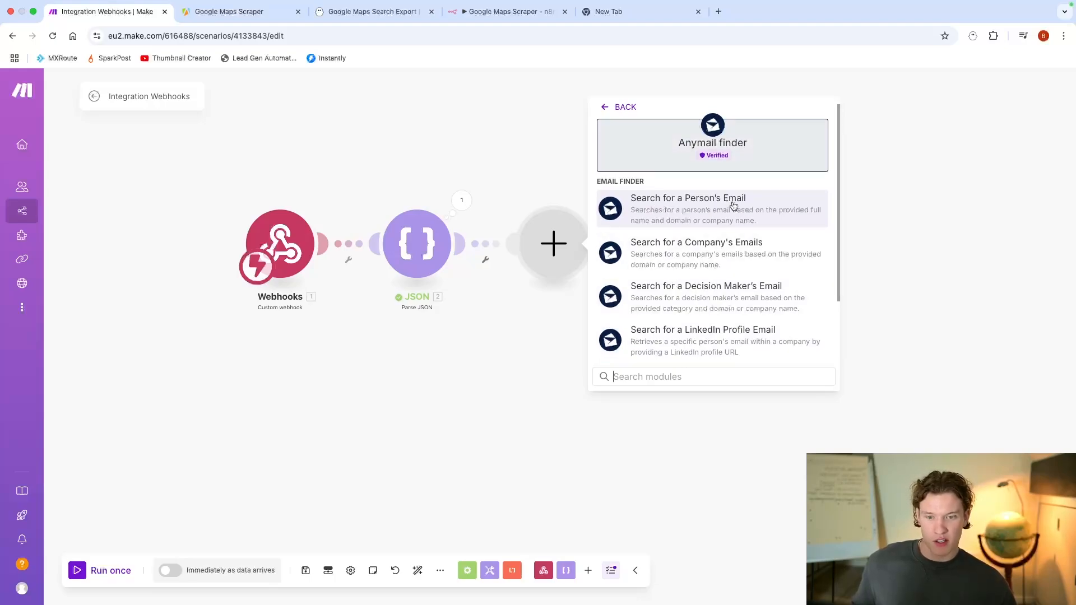
pyautogui.scroll(-1, 757, 208)
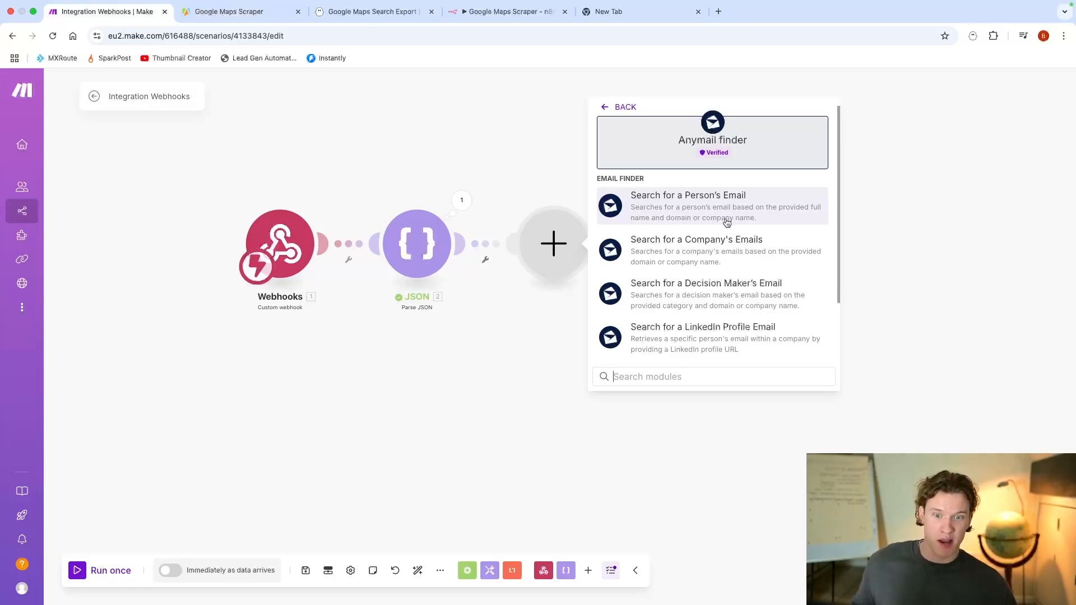
# Step: Leave the module list and check the Parse JSON module's output again, closing it when finished
pyautogui.click(459, 200)
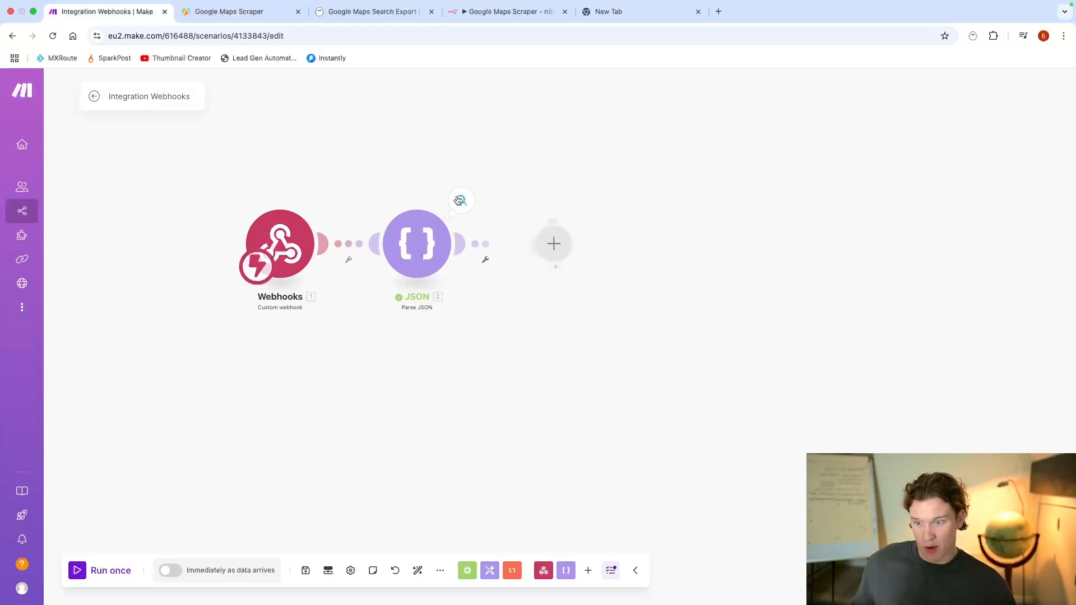
pyautogui.click(459, 200)
pyautogui.click(391, 439)
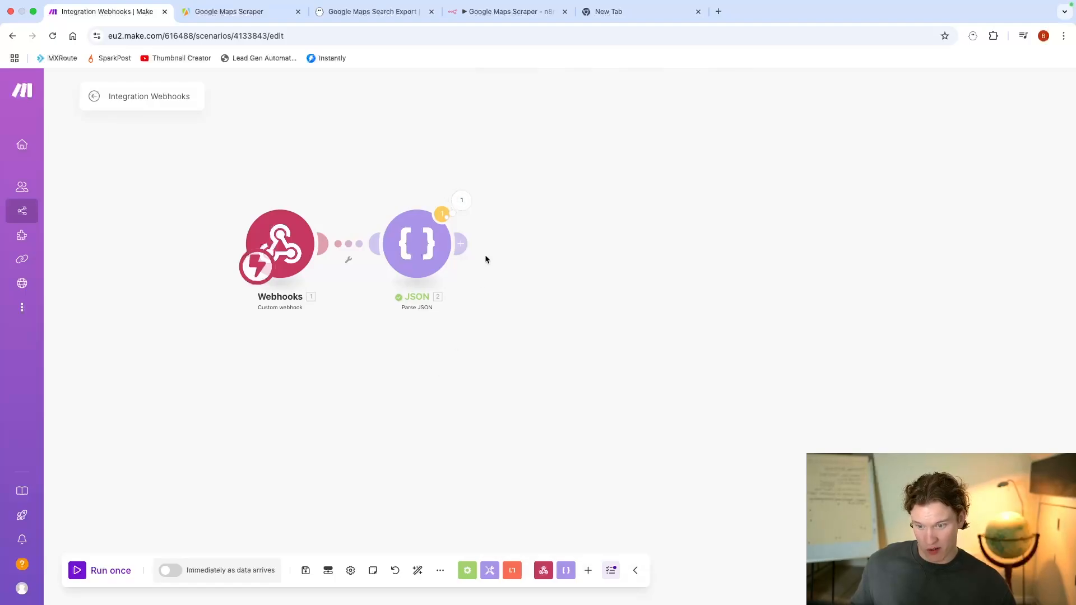
# Step: Add Anymail finder's Search for a Decision Maker's Email module after Parse JSON, searching the modules for "anymail"
pyautogui.click(462, 244)
pyautogui.write('anymail')
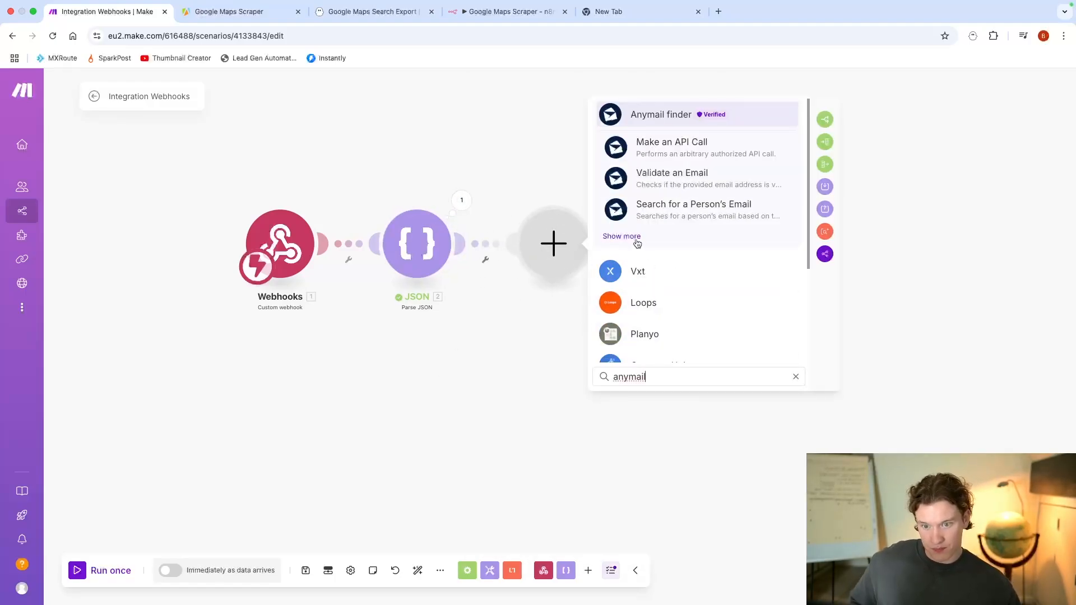
pyautogui.click(637, 242)
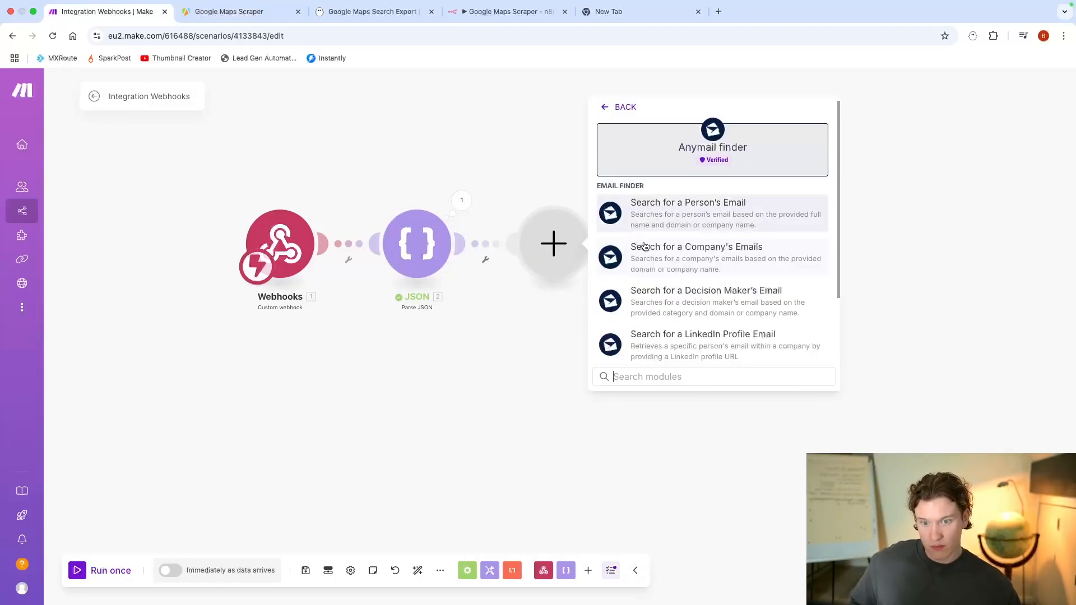
pyautogui.scroll(-1, 761, 255)
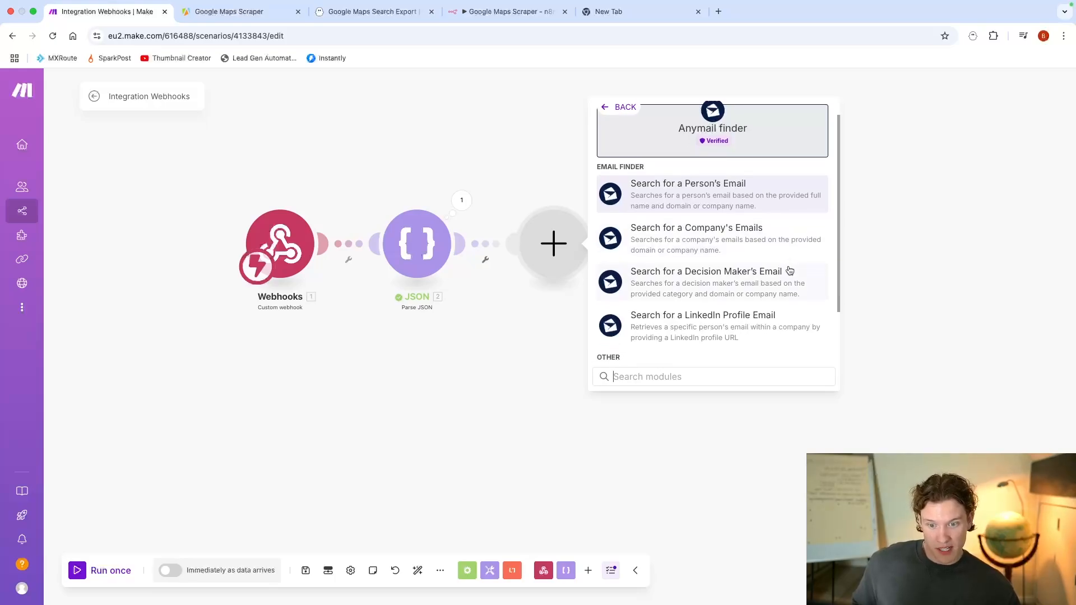
pyautogui.scroll(-1, 774, 258)
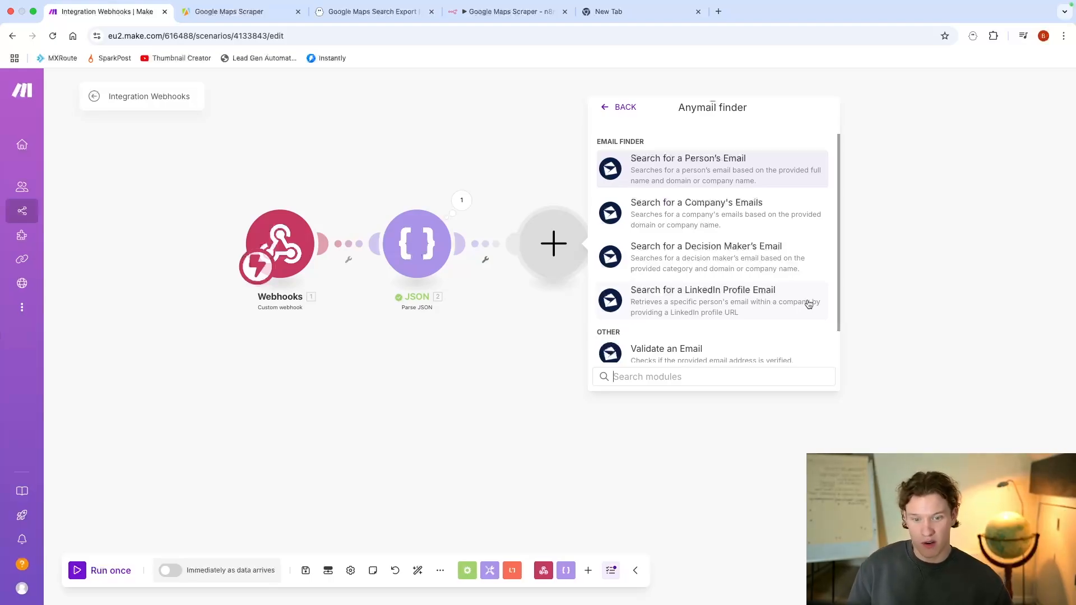
pyautogui.click(691, 269)
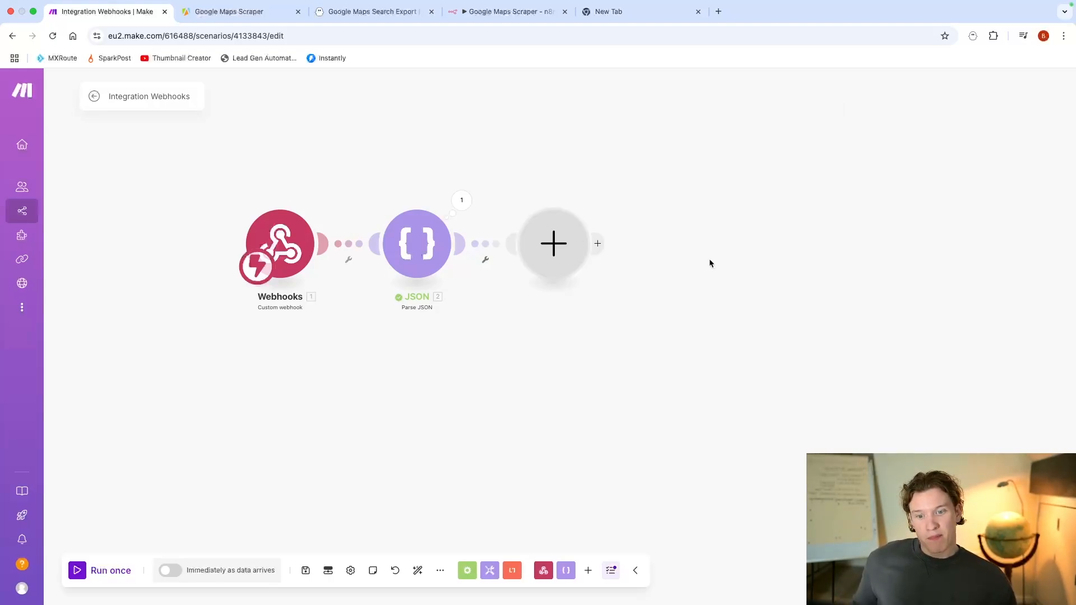
# Step: View Anymail finder's Search by options and compare them with the fields in the Parse JSON output
pyautogui.click(686, 225)
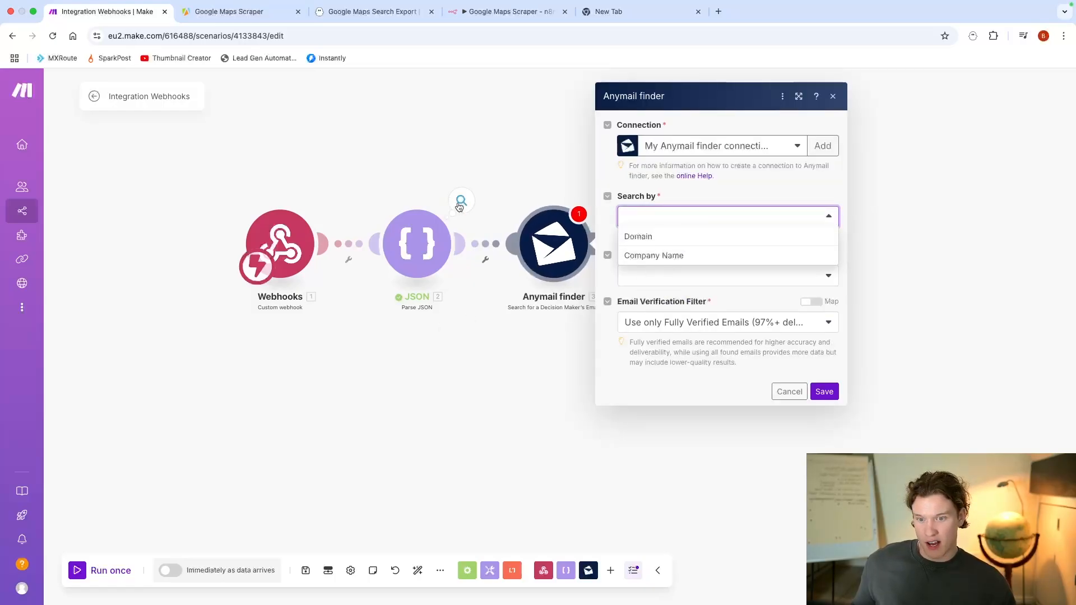
pyautogui.click(460, 201)
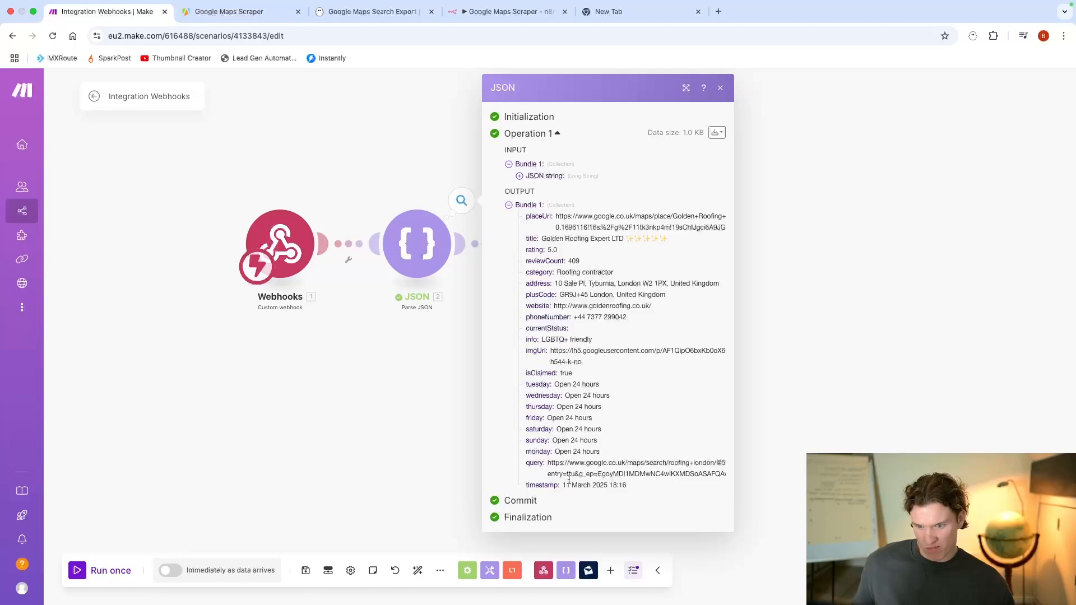
pyautogui.click(473, 305)
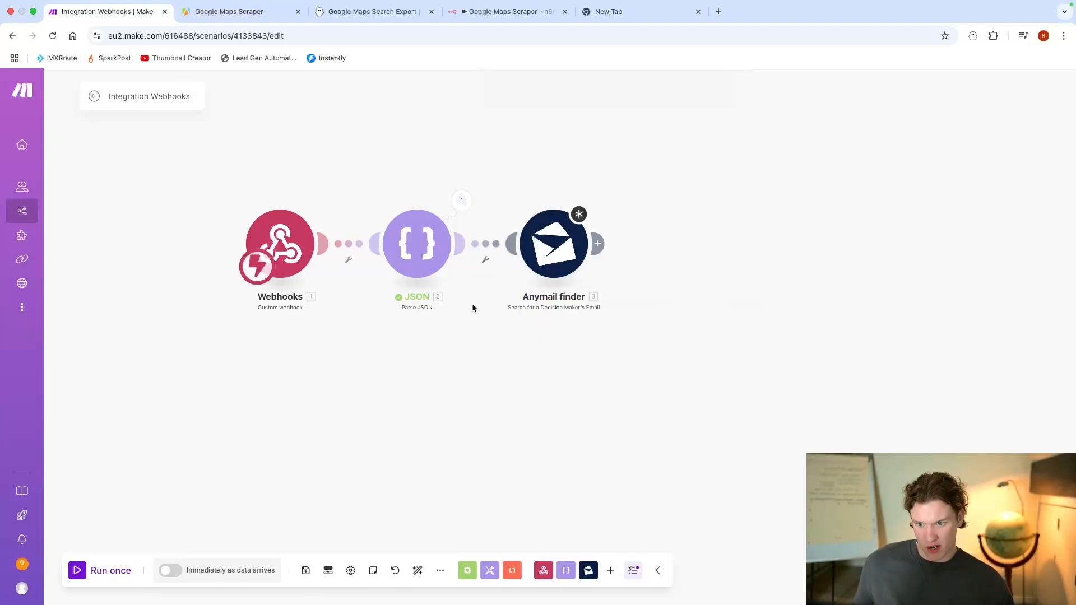
# Step: Set Anymail finder to search by Domain and map the parsed website field to the domain
pyautogui.click(554, 246)
pyautogui.click(678, 224)
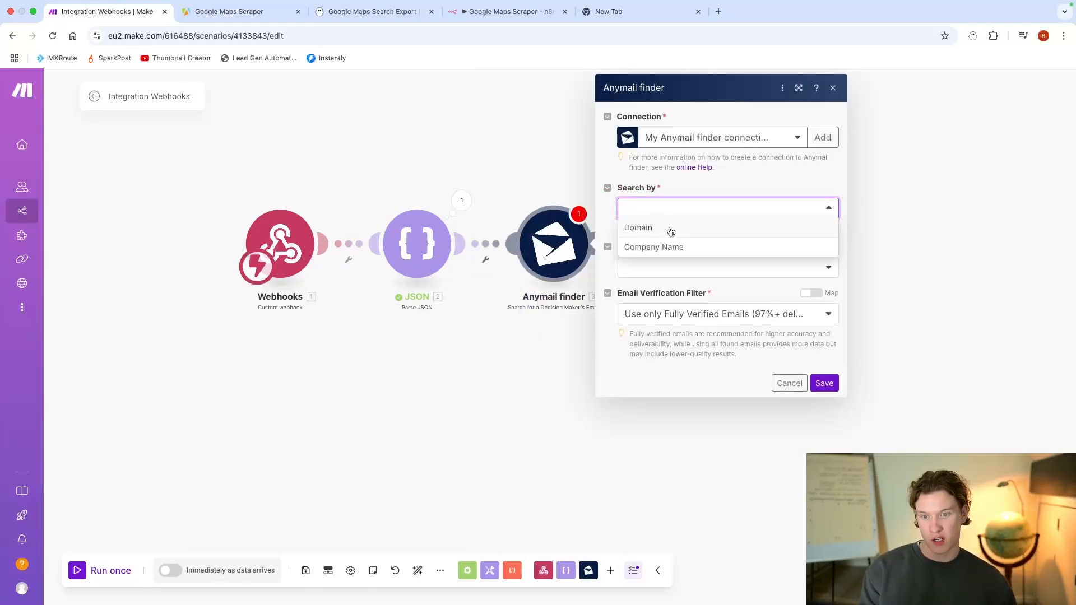
pyautogui.click(671, 228)
pyautogui.click(665, 268)
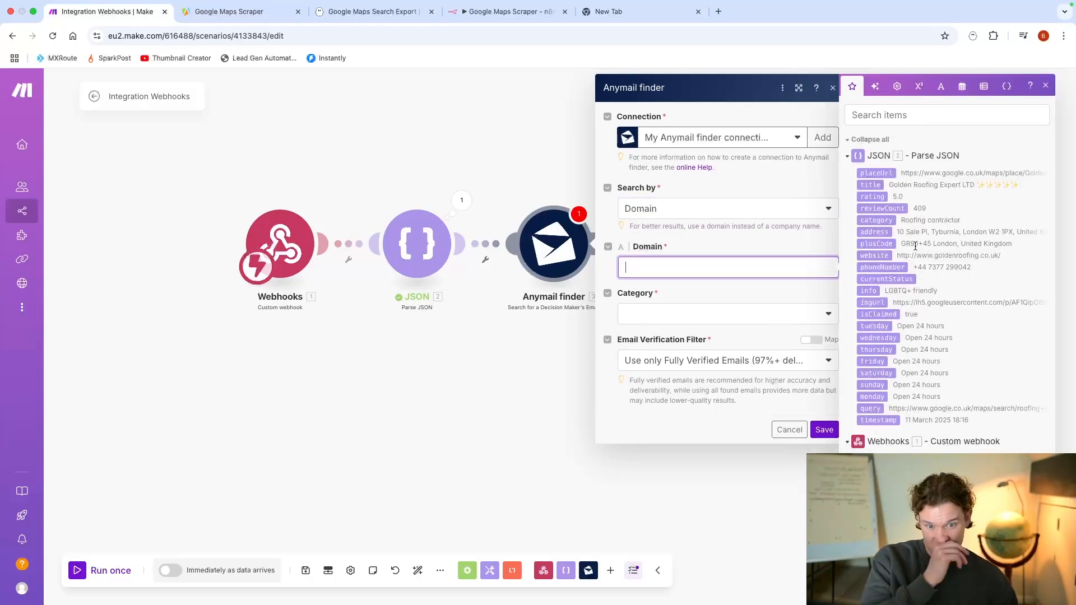
pyautogui.click(874, 255)
# Step: Set the category to CEO / Owner / President / Founder and the email verification filter to Use all found emails
pyautogui.click(723, 317)
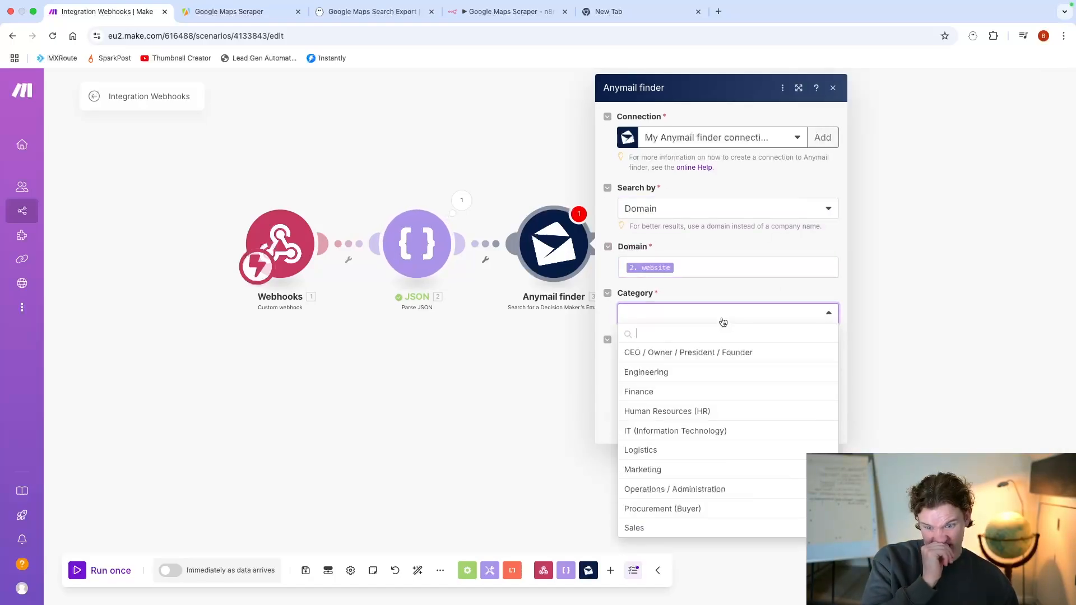
pyautogui.click(700, 354)
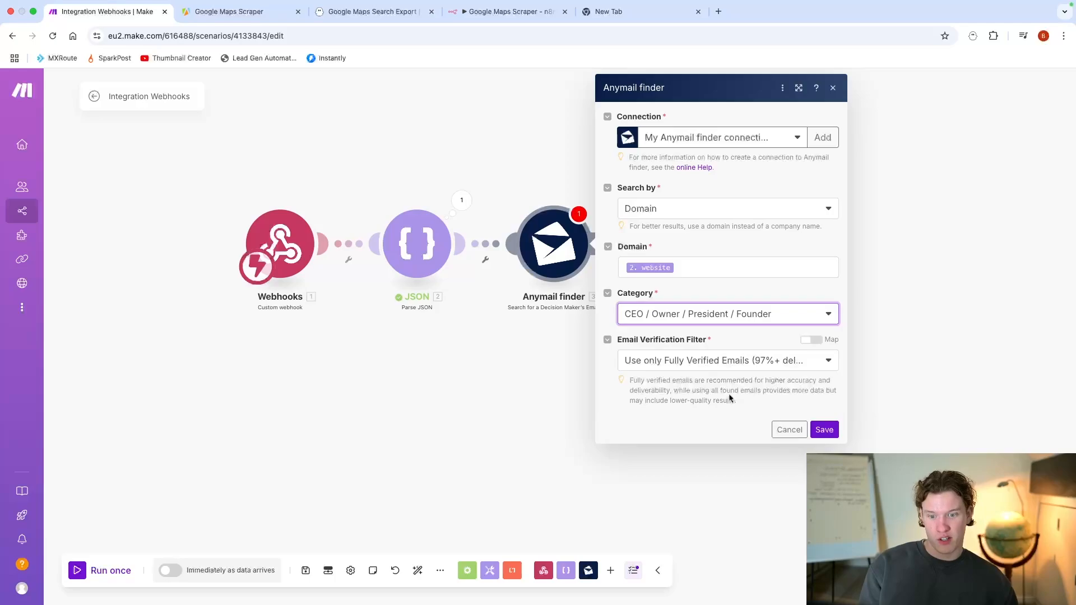
pyautogui.click(760, 362)
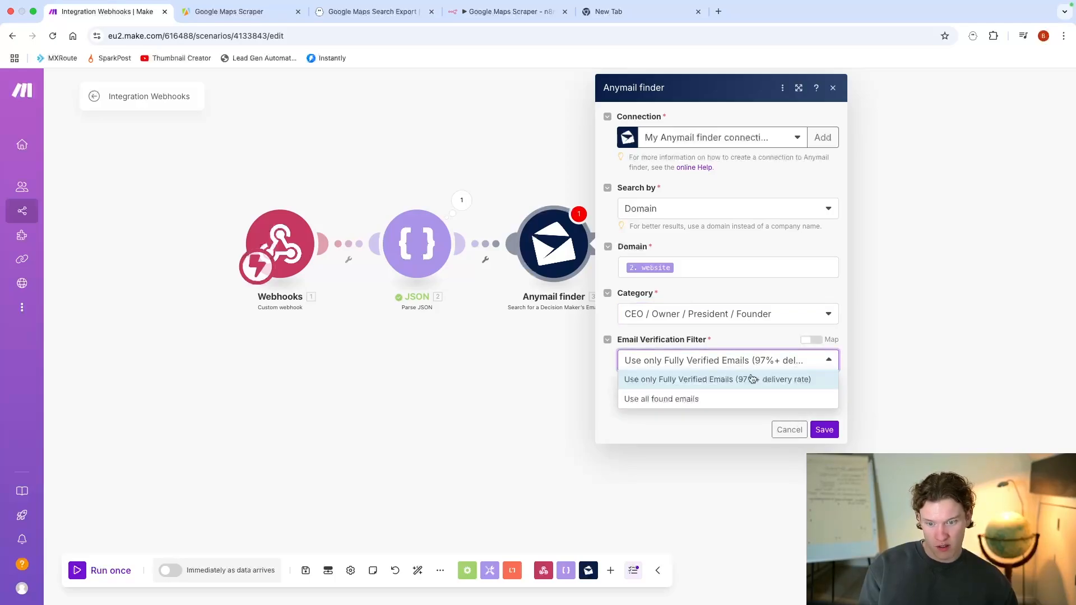
pyautogui.click(727, 405)
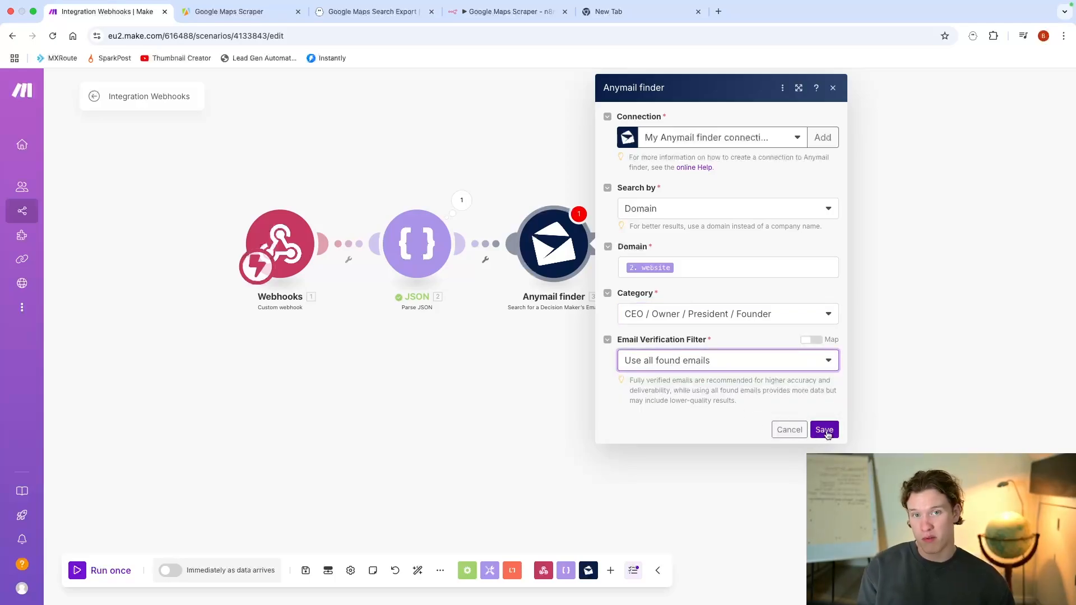
# Step: Save the Anymail finder settings and review the Parse JSON output bundle
pyautogui.click(825, 430)
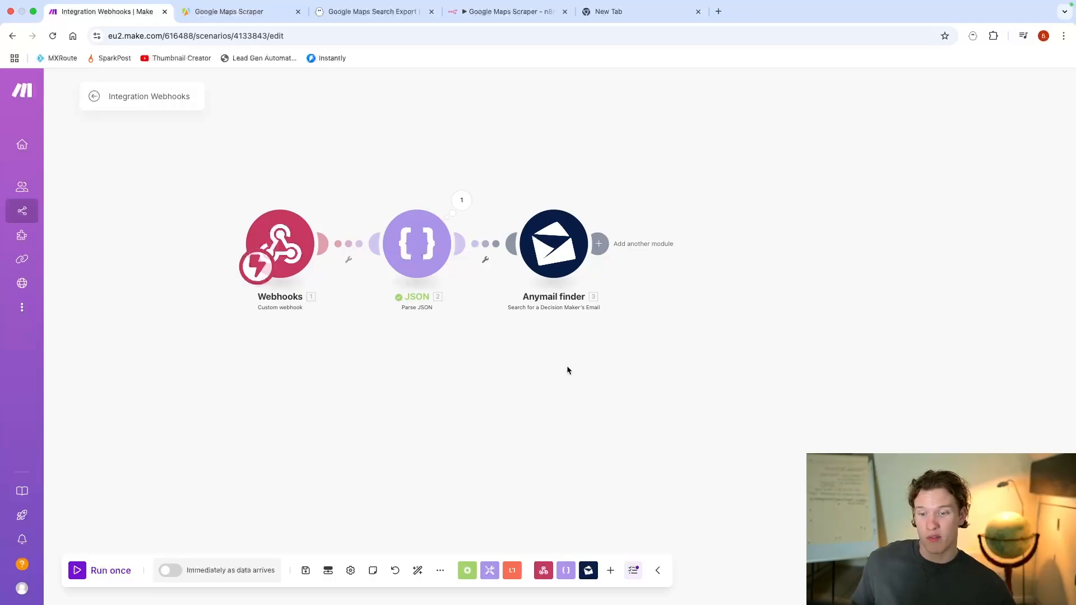
pyautogui.scroll(-3, 573, 359)
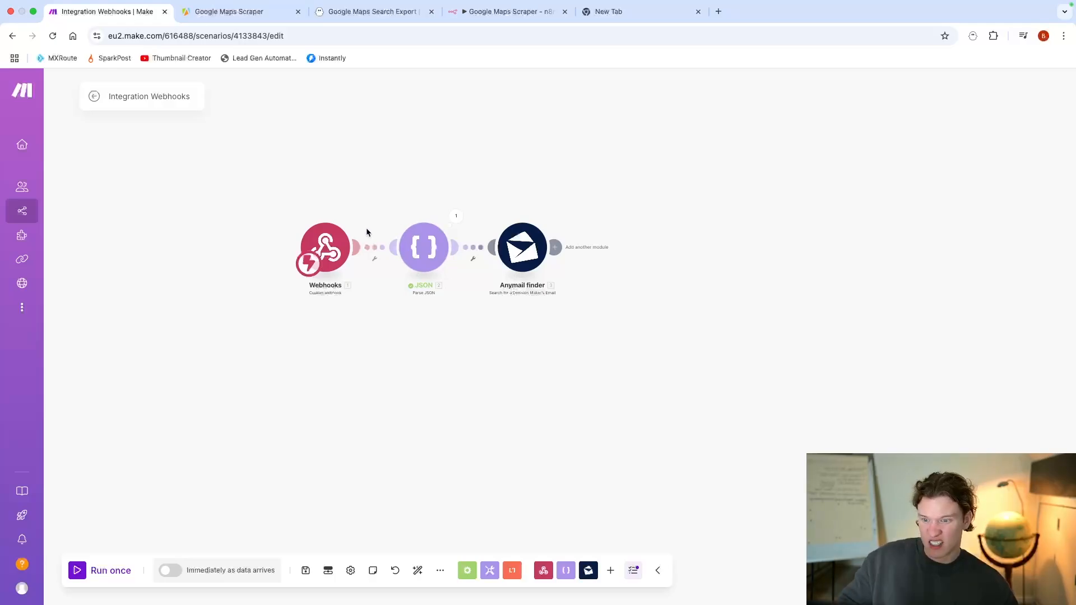
pyautogui.click(455, 221)
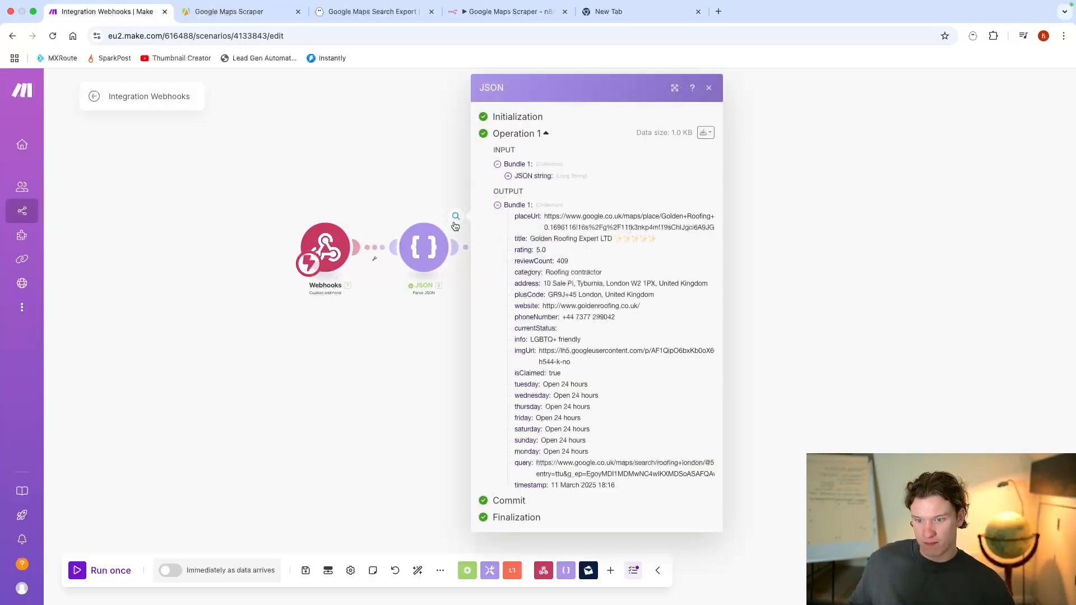
pyautogui.click(399, 381)
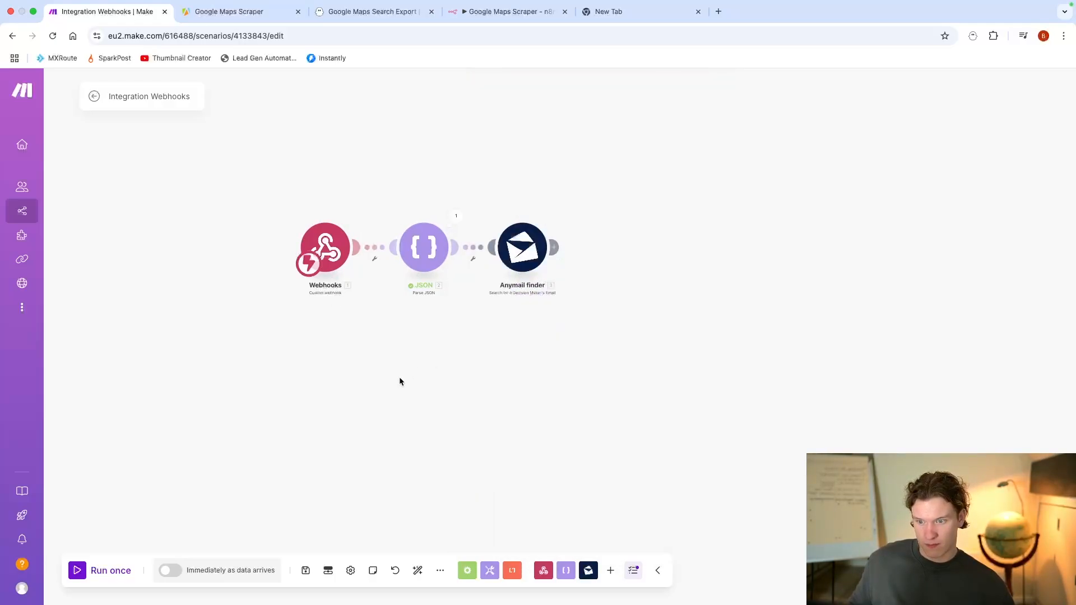
pyautogui.click(516, 262)
pyautogui.click(479, 408)
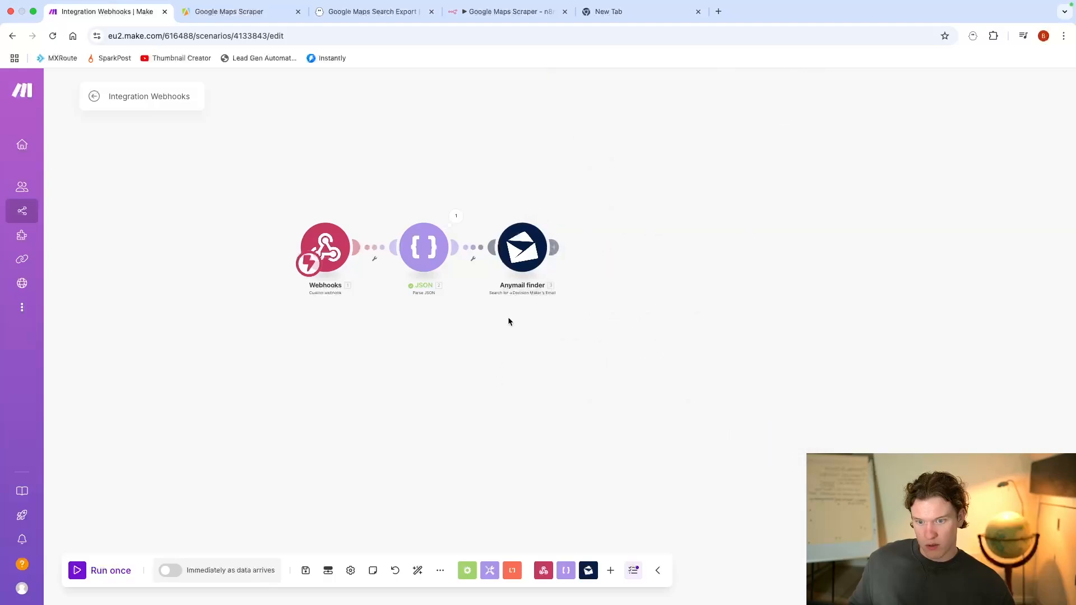
# Step: Start adding a module after Anymail finder and switch to the empty browser tab
pyautogui.click(566, 253)
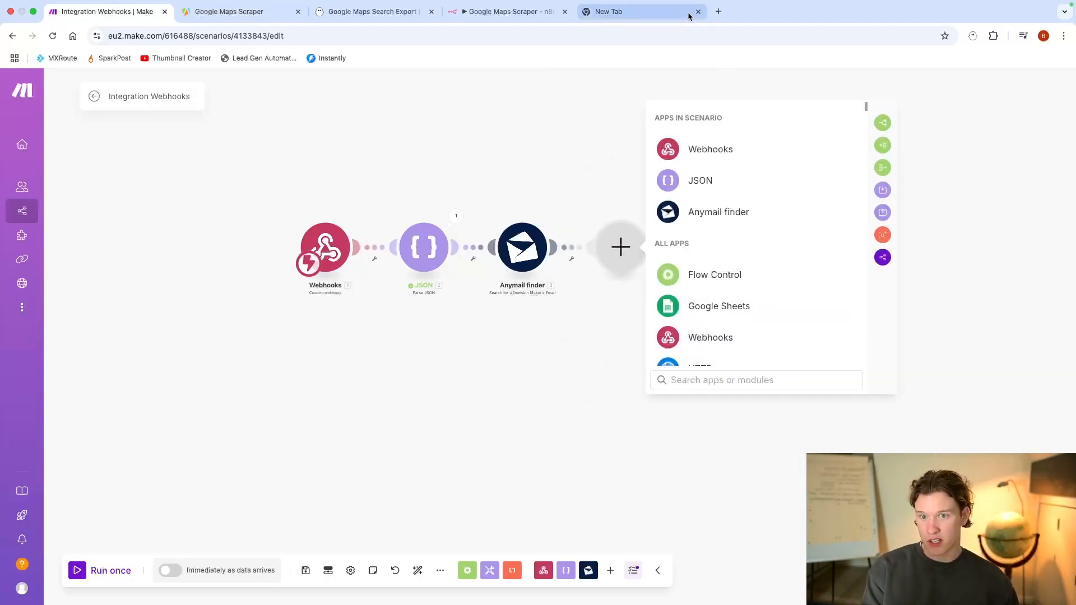
pyautogui.click(666, 15)
pyautogui.click(547, 32)
pyautogui.doubleClick(547, 32)
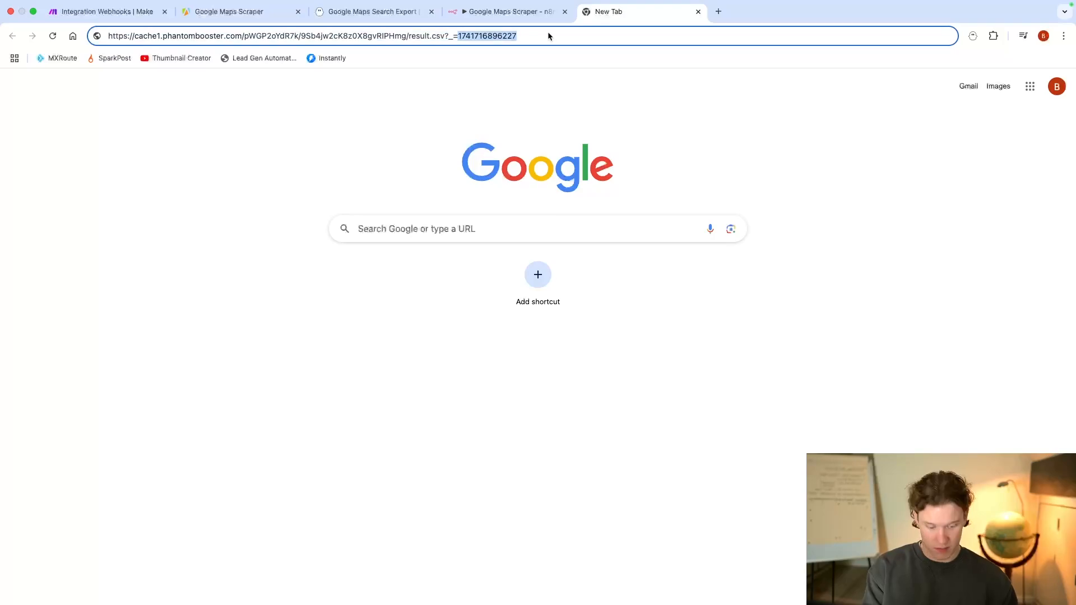
pyautogui.write('inst')
pyautogui.press('BackSpace')
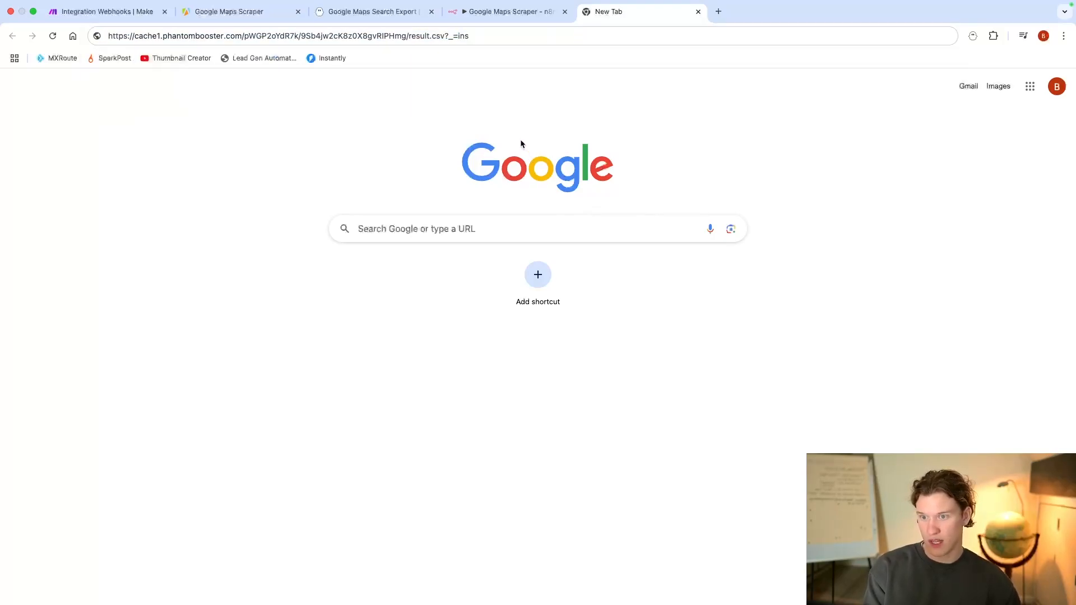
pyautogui.click(521, 144)
# Step: Open Instantly from the bookmarks and view the remaining email verification credits in its billing settings
pyautogui.click(326, 58)
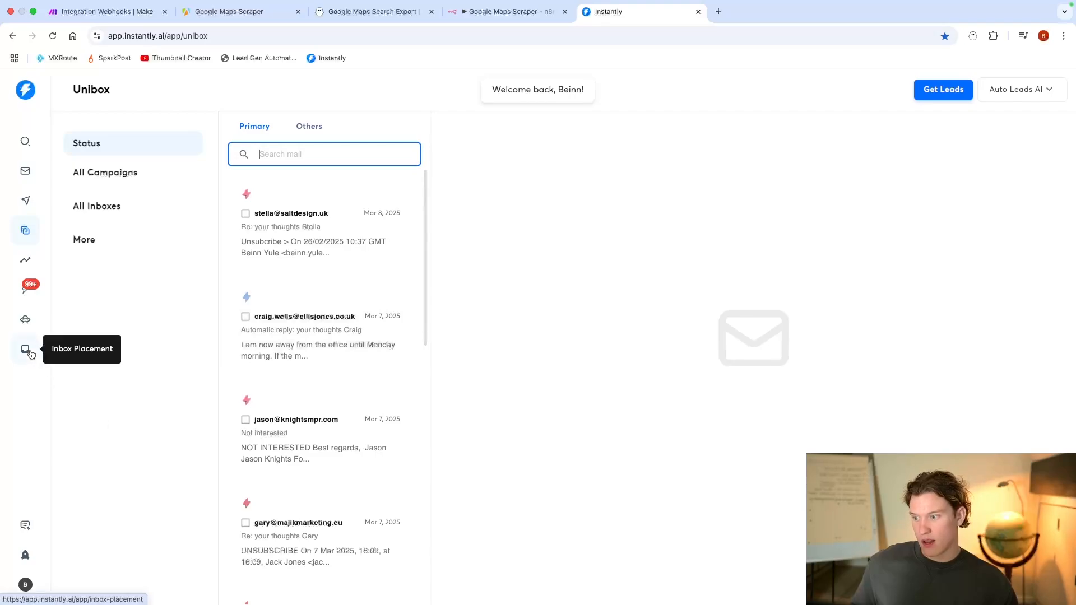
pyautogui.click(25, 585)
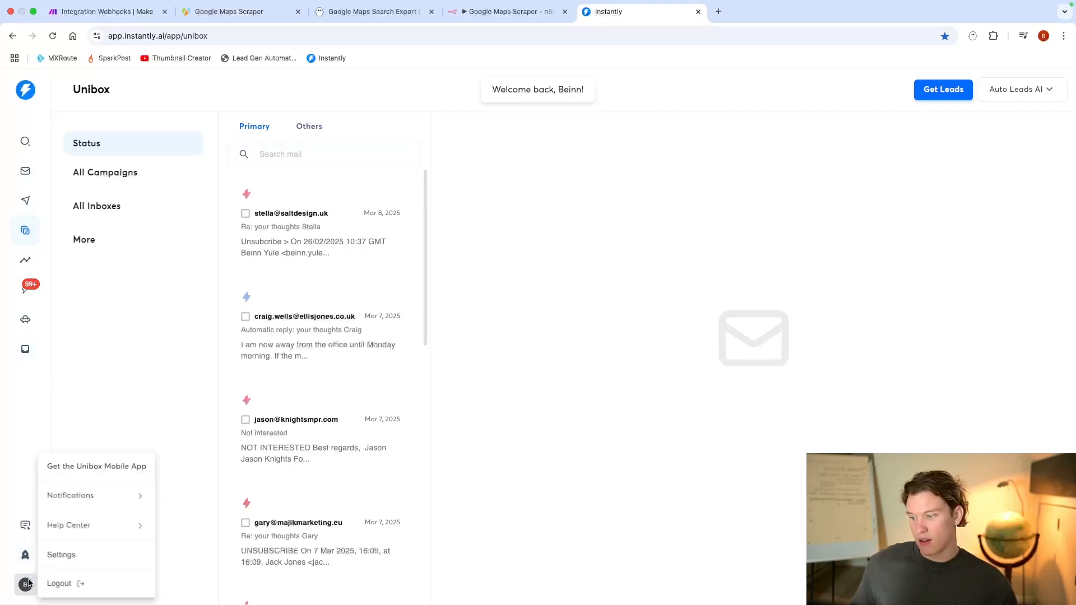
pyautogui.click(78, 553)
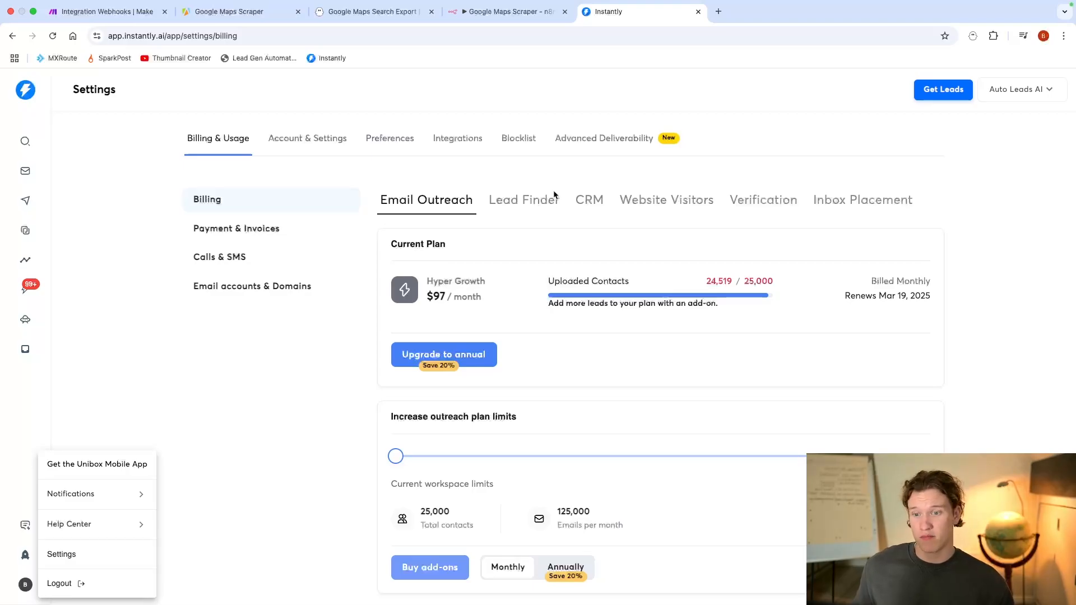
pyautogui.click(764, 200)
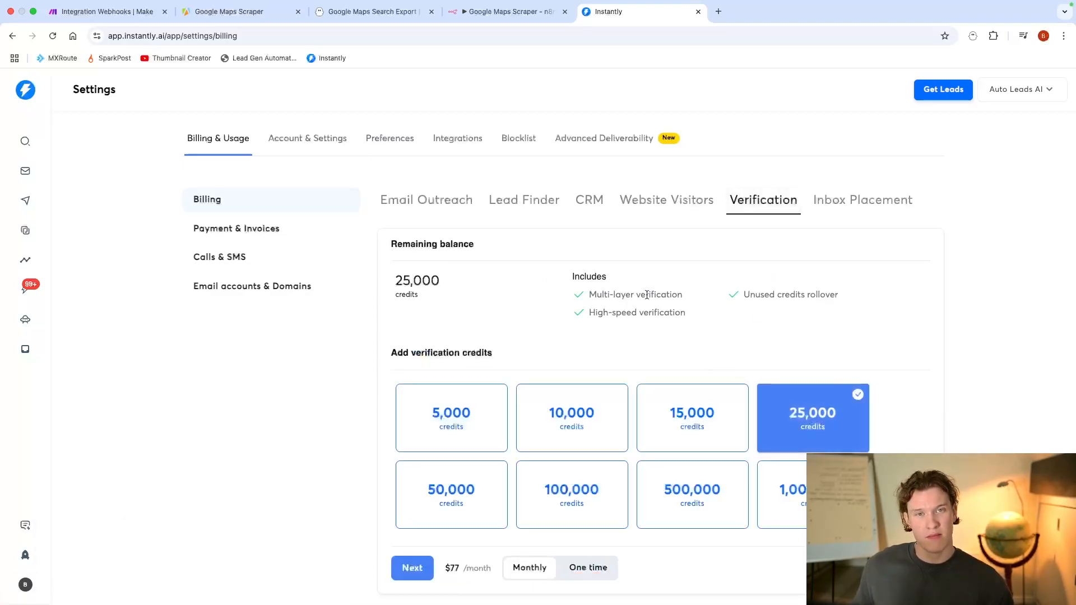
pyautogui.scroll(-1, 625, 267)
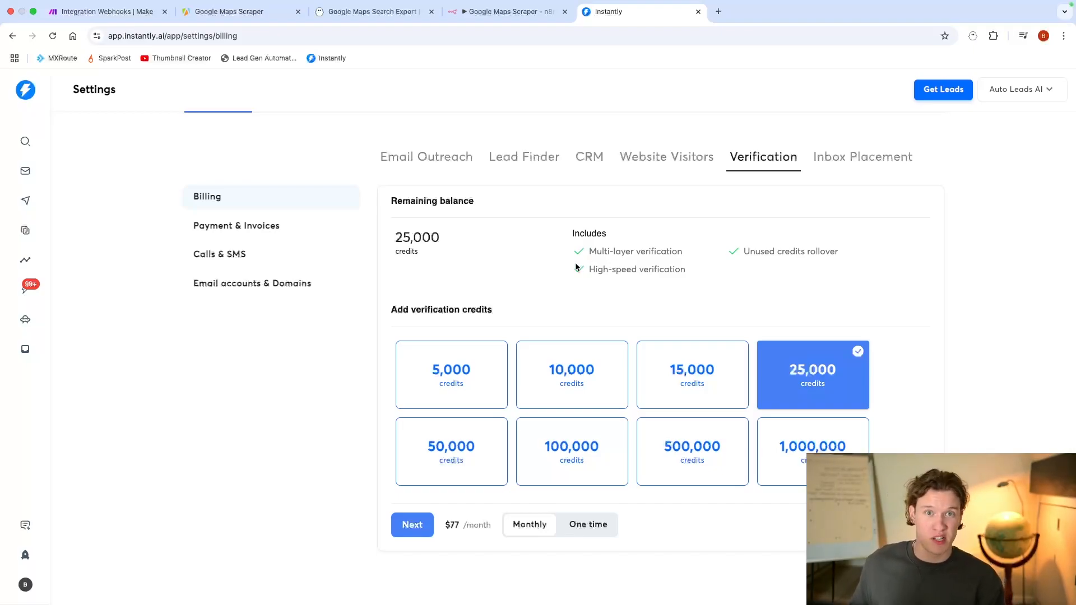
pyautogui.moveTo(461, 241); pyautogui.dragTo(389, 248)
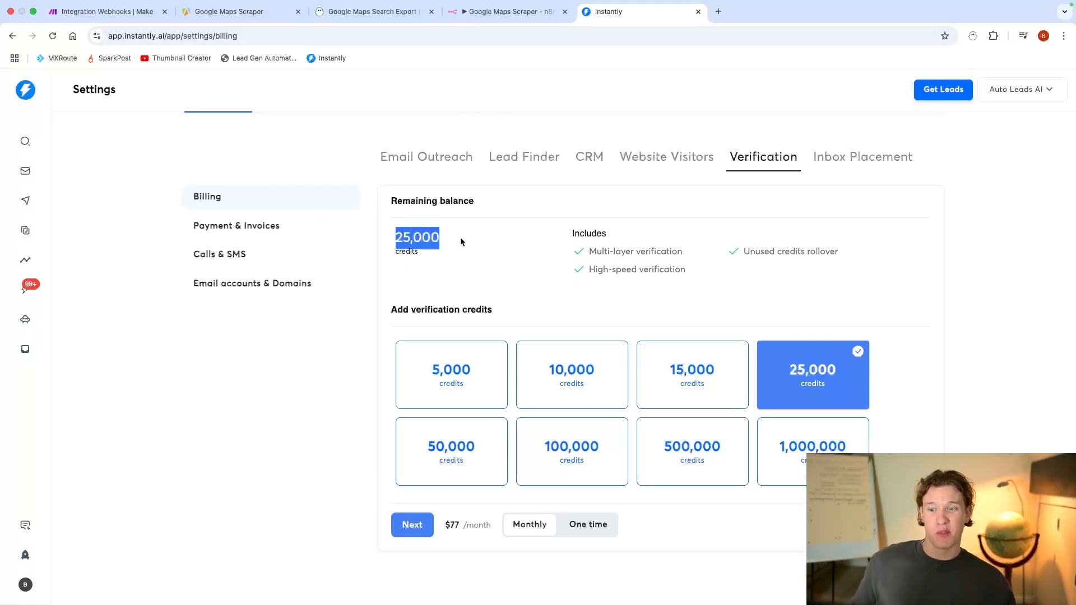
pyautogui.moveTo(448, 241); pyautogui.dragTo(396, 239)
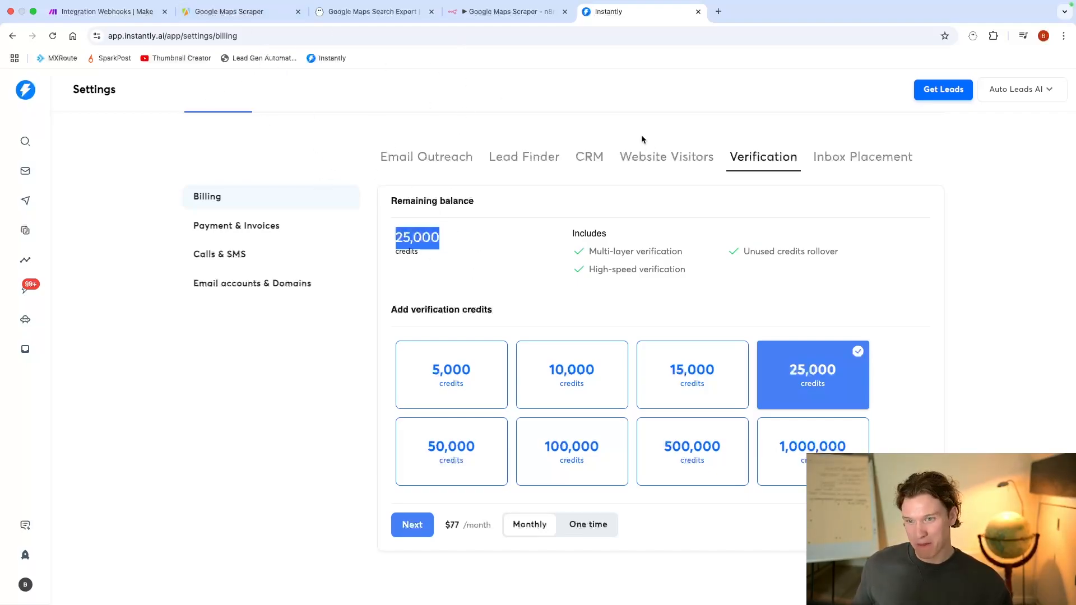
pyautogui.click(444, 245)
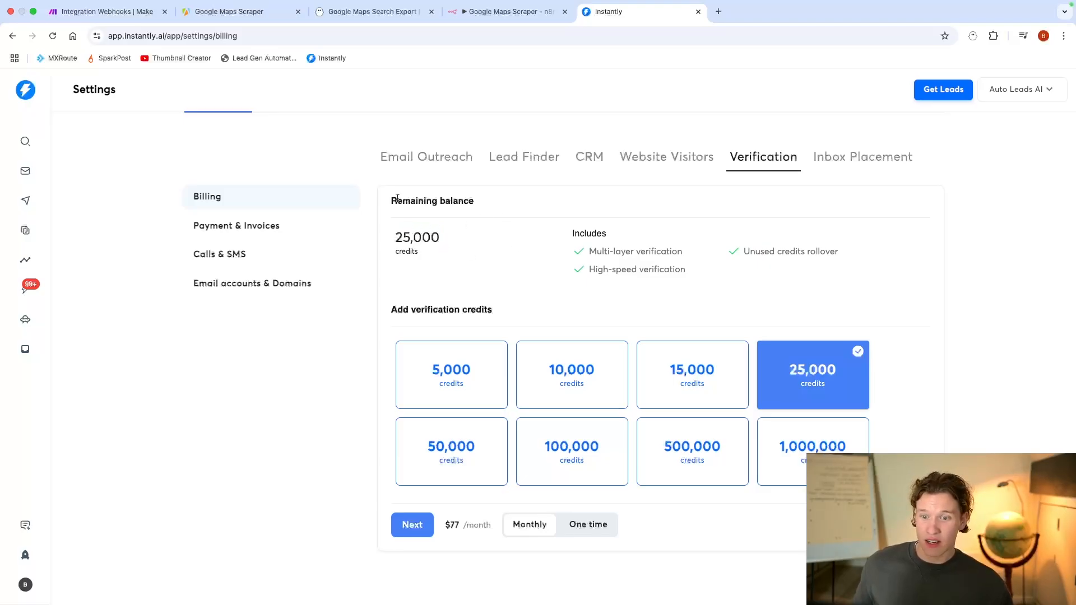
# Step: Switch back to the Make scenario and add an HTTP Make a request module after Anymail finder, with the method set to POST
pyautogui.click(131, 15)
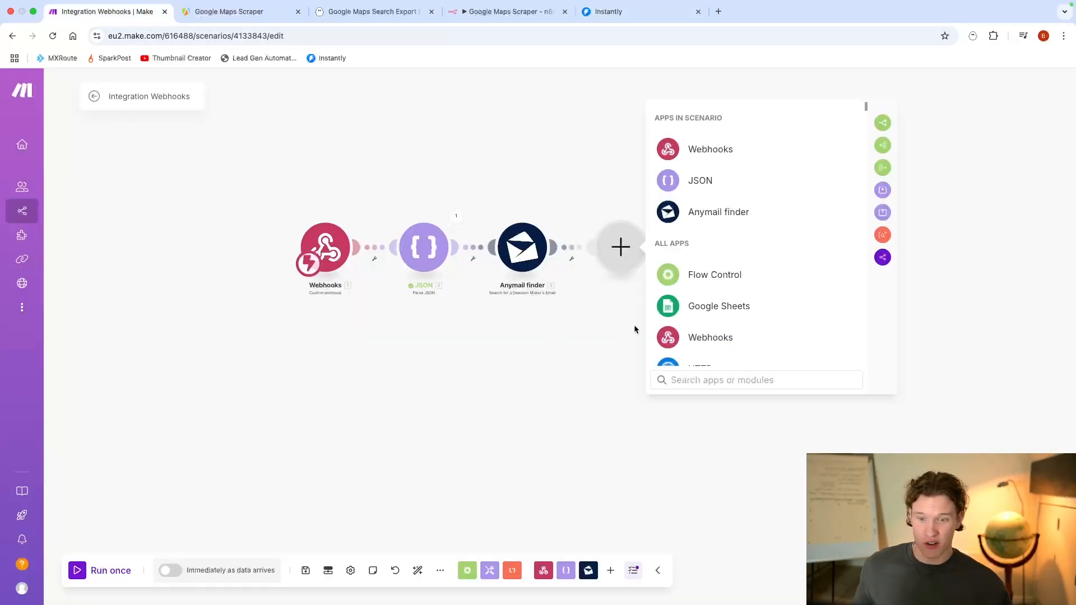
pyautogui.scroll(-3, 769, 259)
pyautogui.click(734, 278)
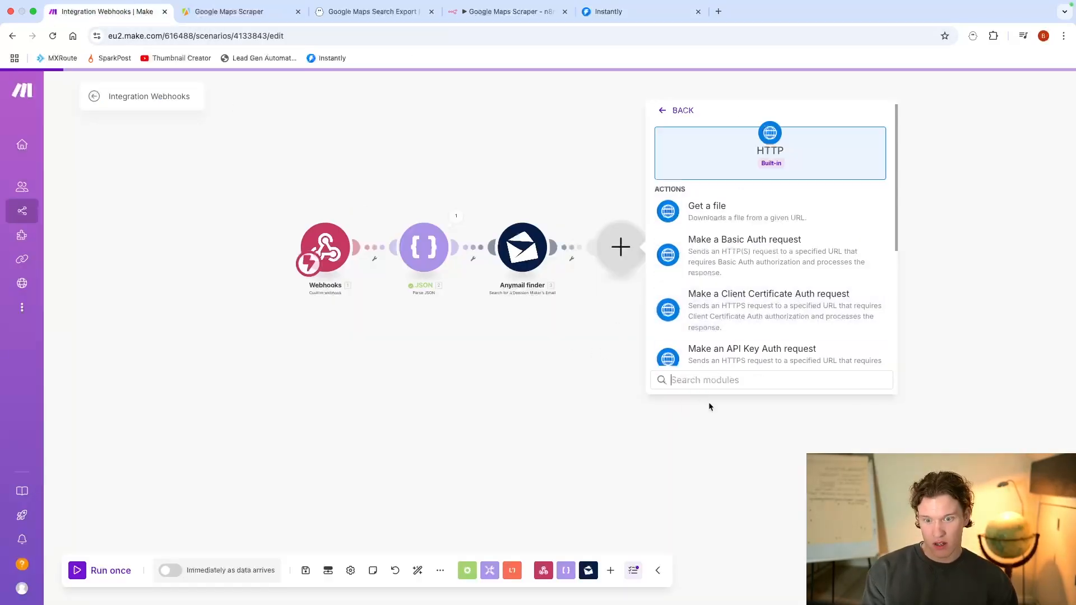
pyautogui.scroll(-3, 713, 288)
pyautogui.click(733, 344)
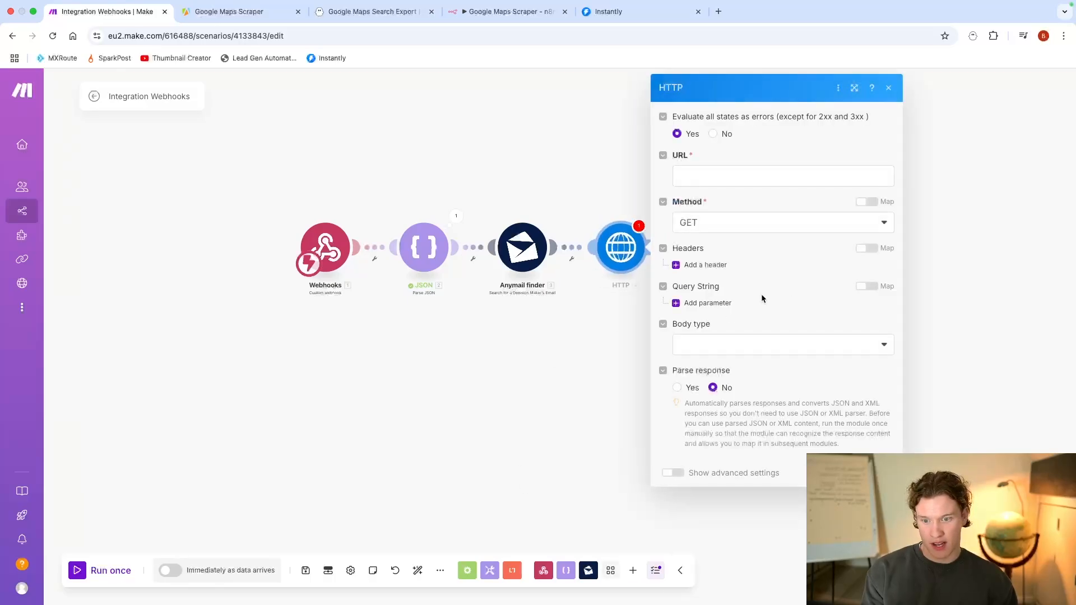
pyautogui.click(735, 226)
pyautogui.click(700, 282)
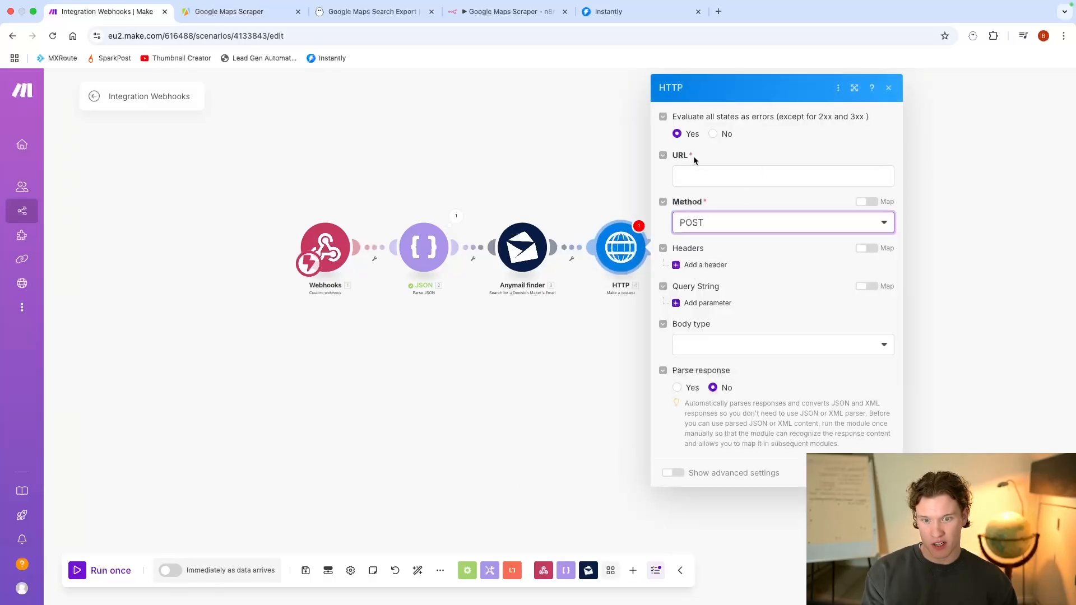
# Step: Search the web in a new tab for "instantly api docs" and open the Create email verification page in Instantly's API Explorer
pyautogui.click(718, 11)
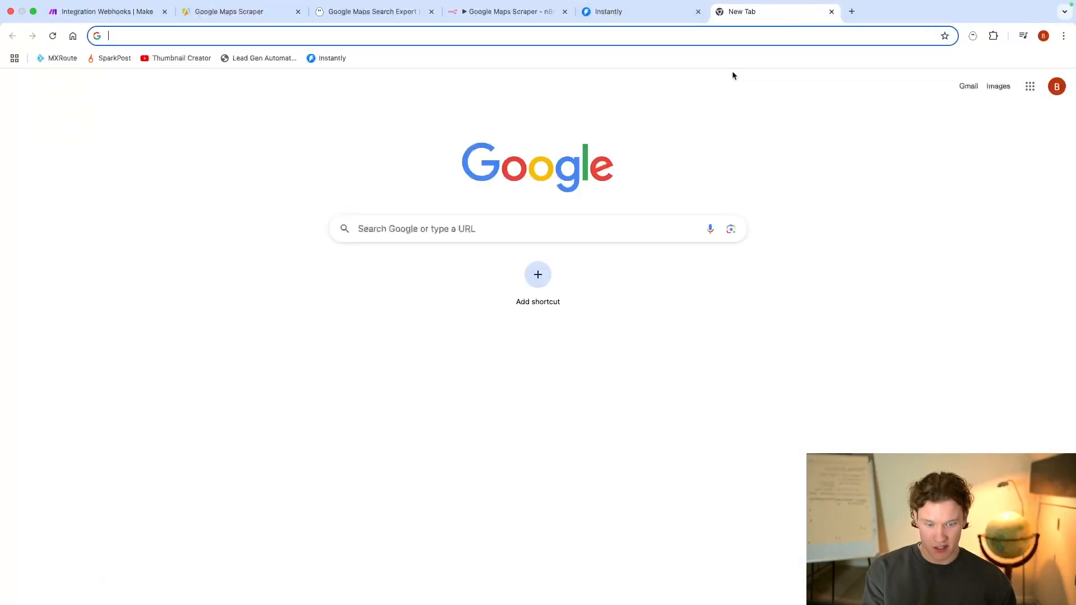
pyautogui.write('instany')
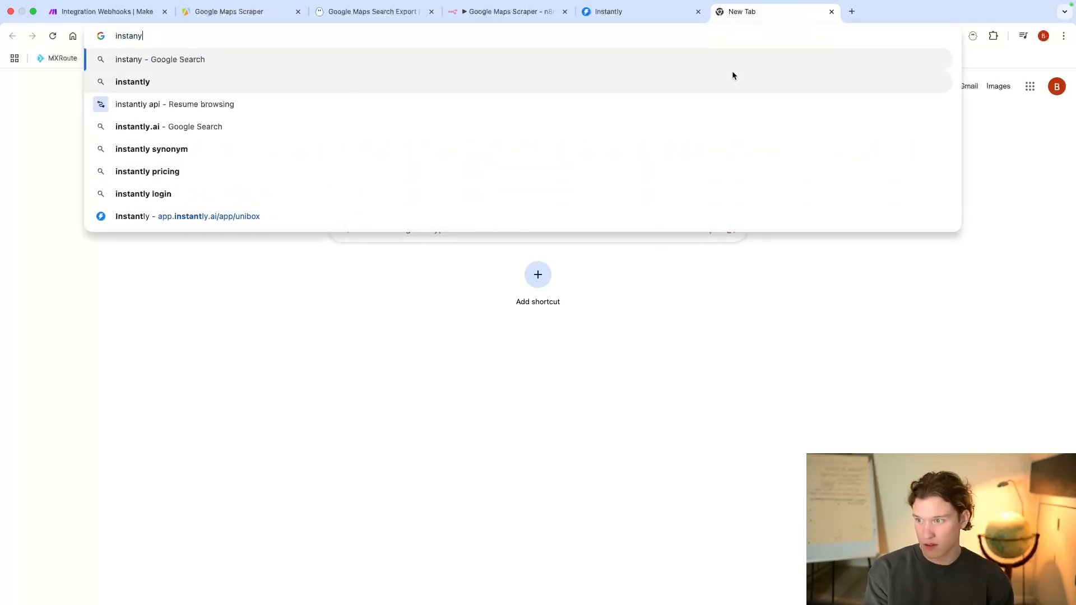
pyautogui.press('BackSpace')
pyautogui.write('tly api do')
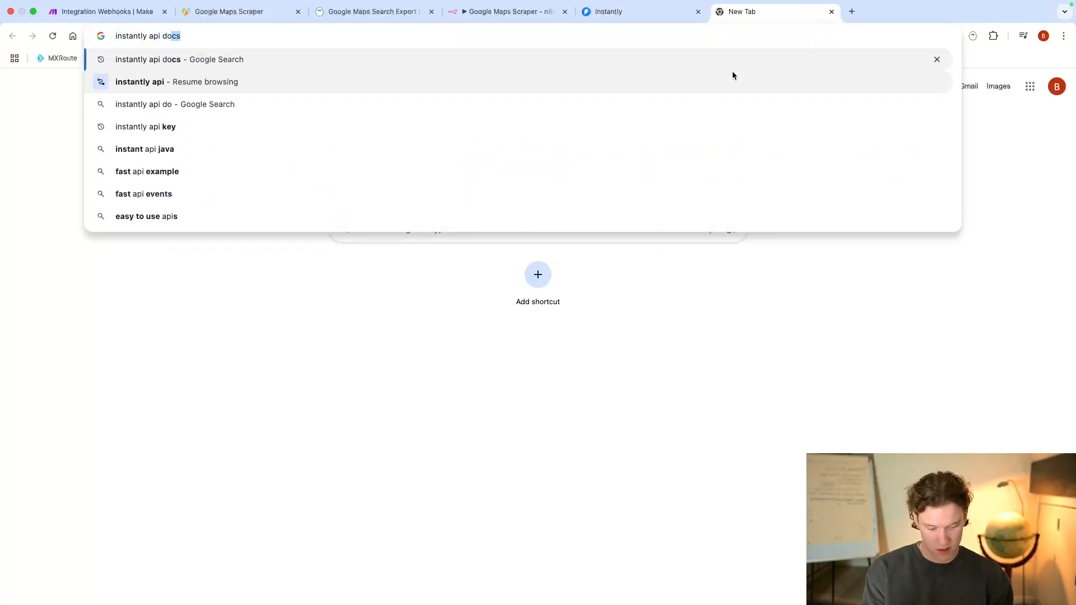
pyautogui.press('Return')
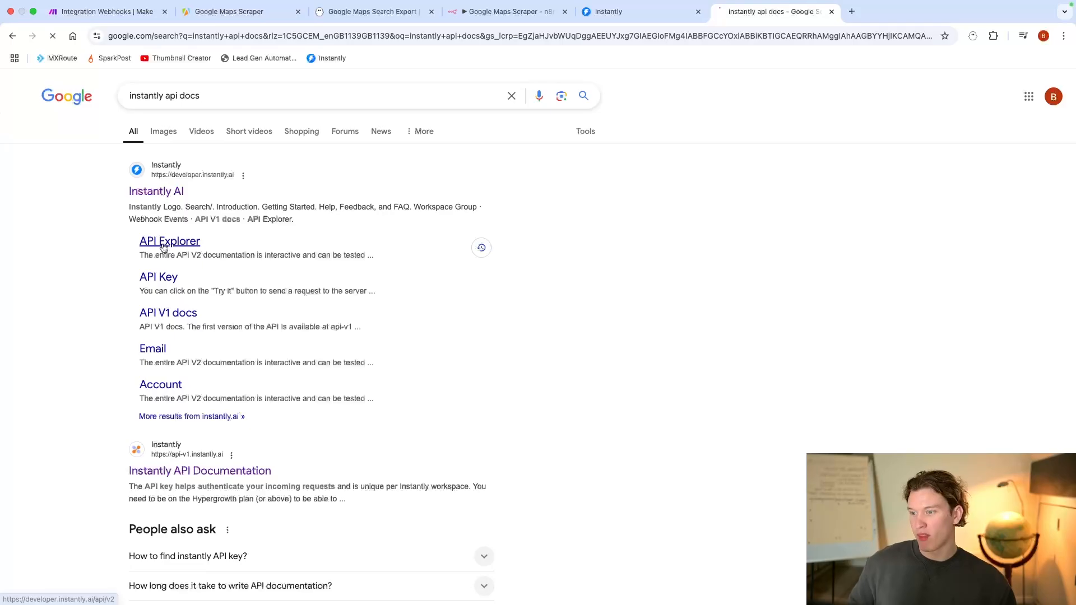
pyautogui.click(182, 247)
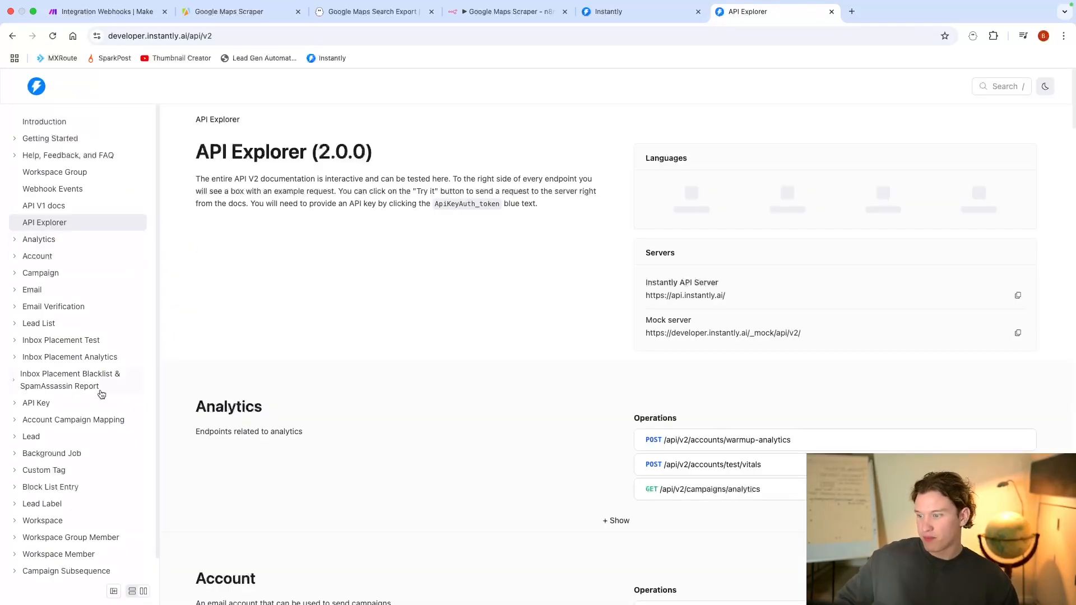
pyautogui.click(62, 306)
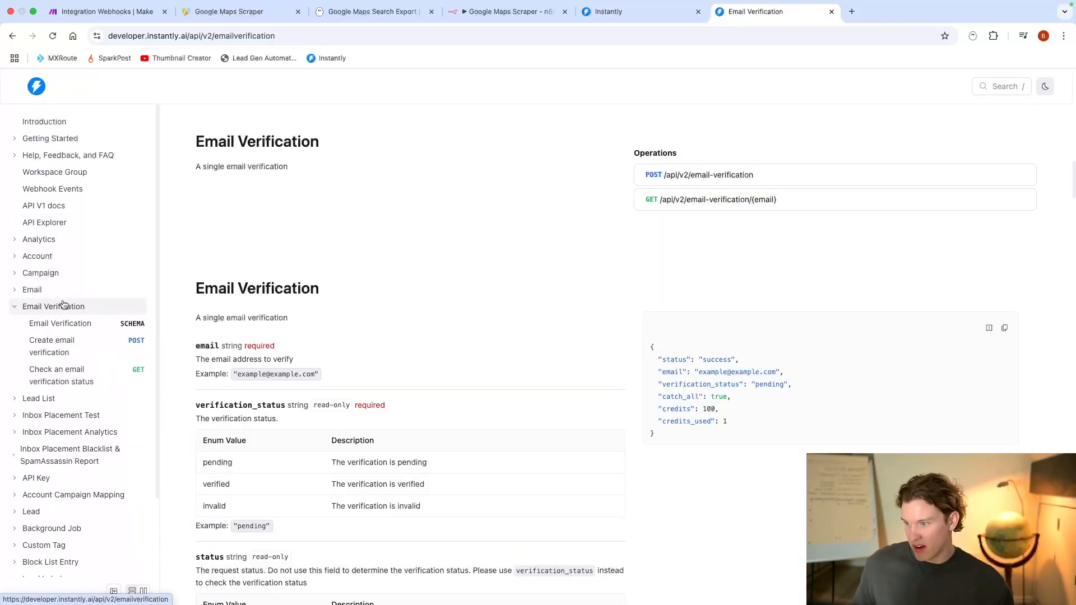
pyautogui.click(67, 339)
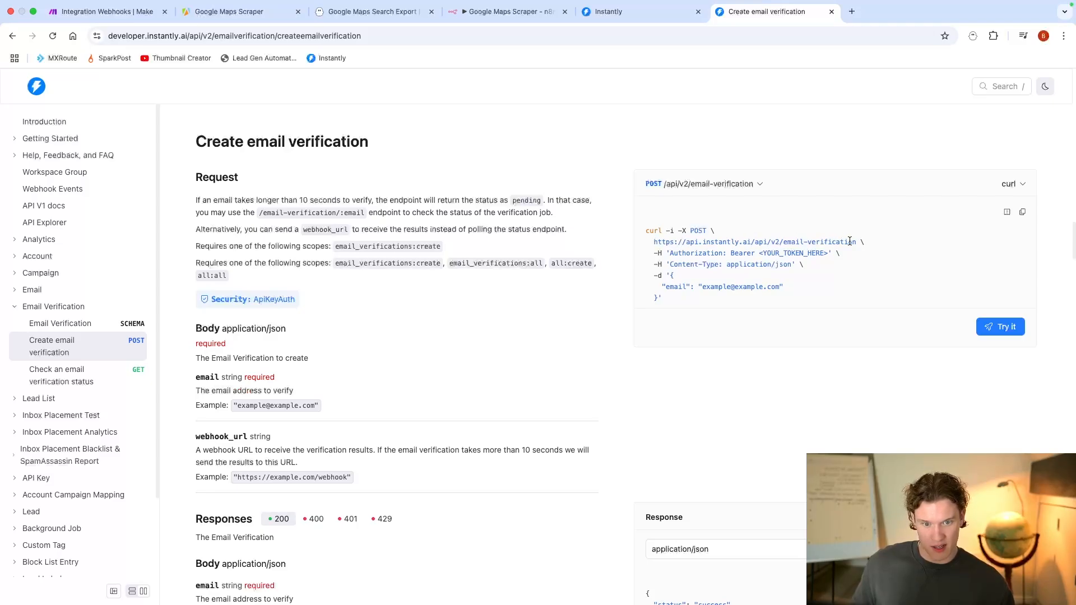
pyautogui.moveTo(856, 245); pyautogui.dragTo(649, 245)
pyautogui.press('super+c')
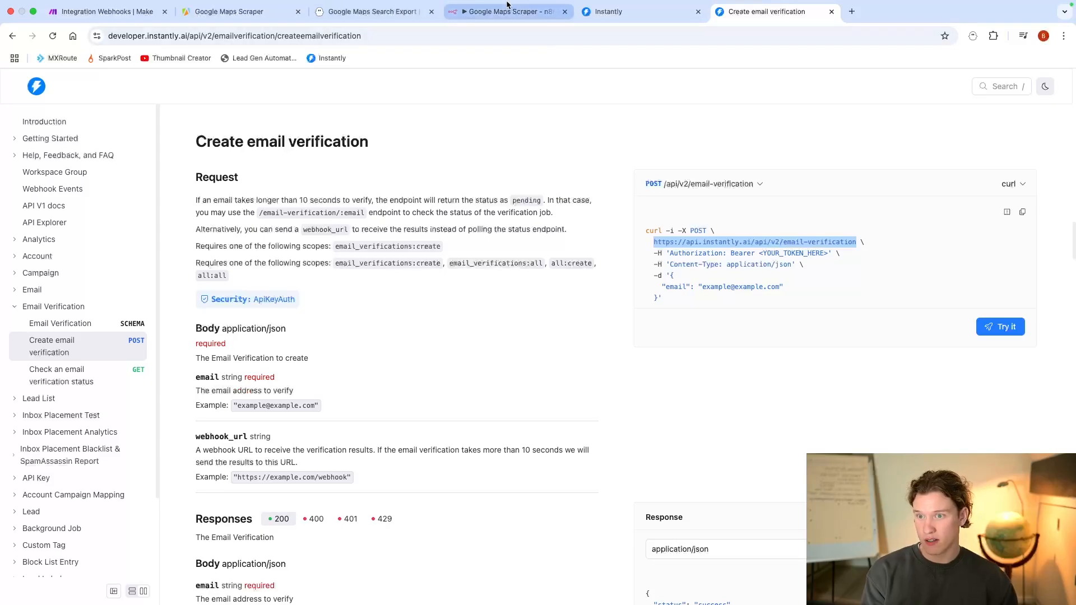
pyautogui.click(104, 24)
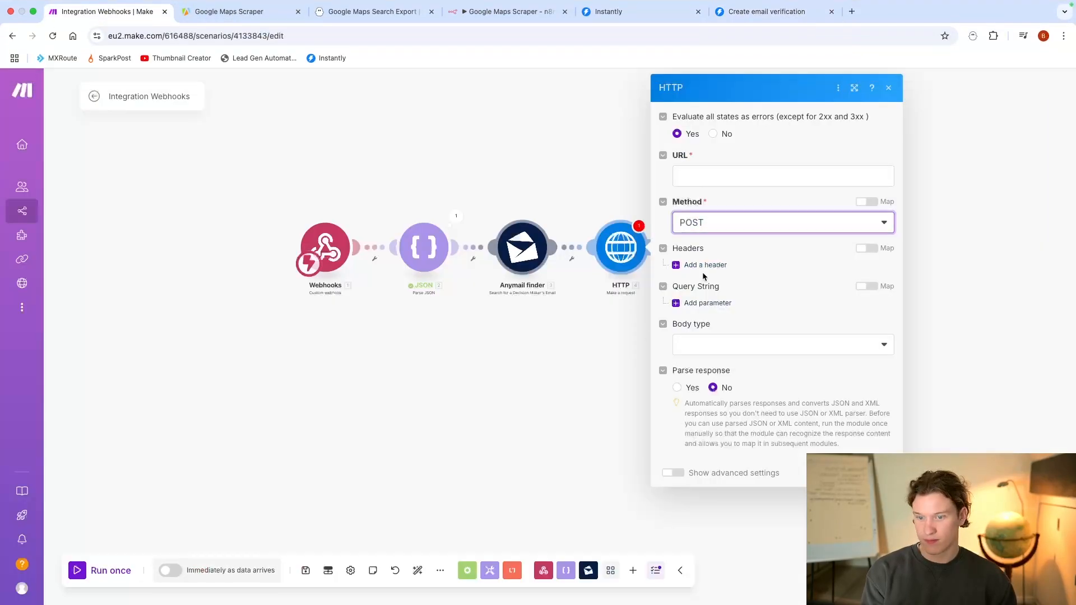
pyautogui.click(766, 174)
pyautogui.press('super+v')
pyautogui.click(767, 264)
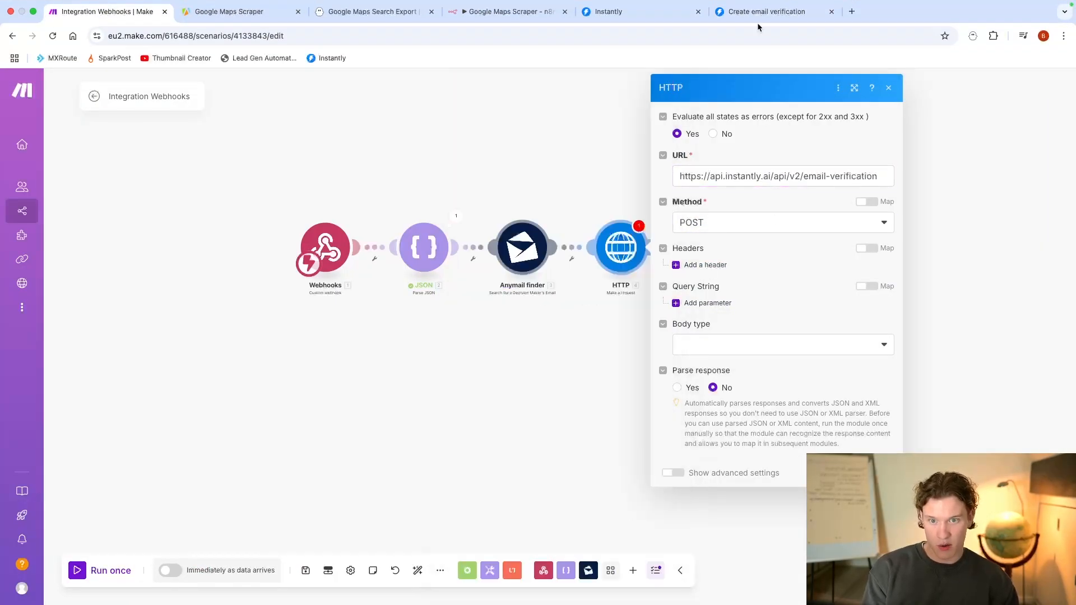
# Step: Following the docs' curl example, add an Authorization header with the value "Bearer" to Make's HTTP module
pyautogui.click(758, 24)
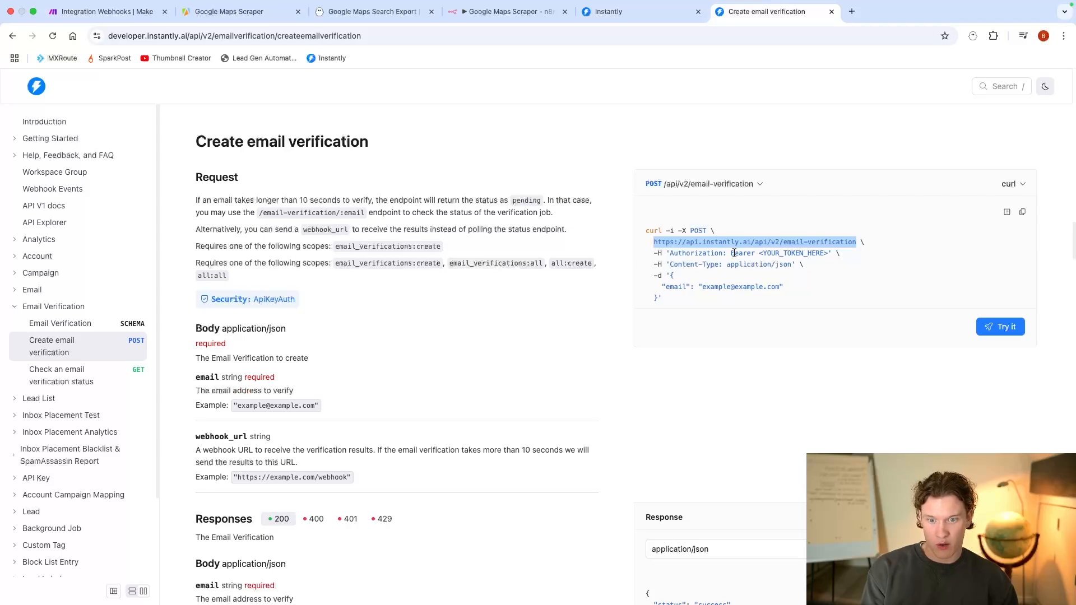
pyautogui.moveTo(655, 254); pyautogui.dragTo(821, 254)
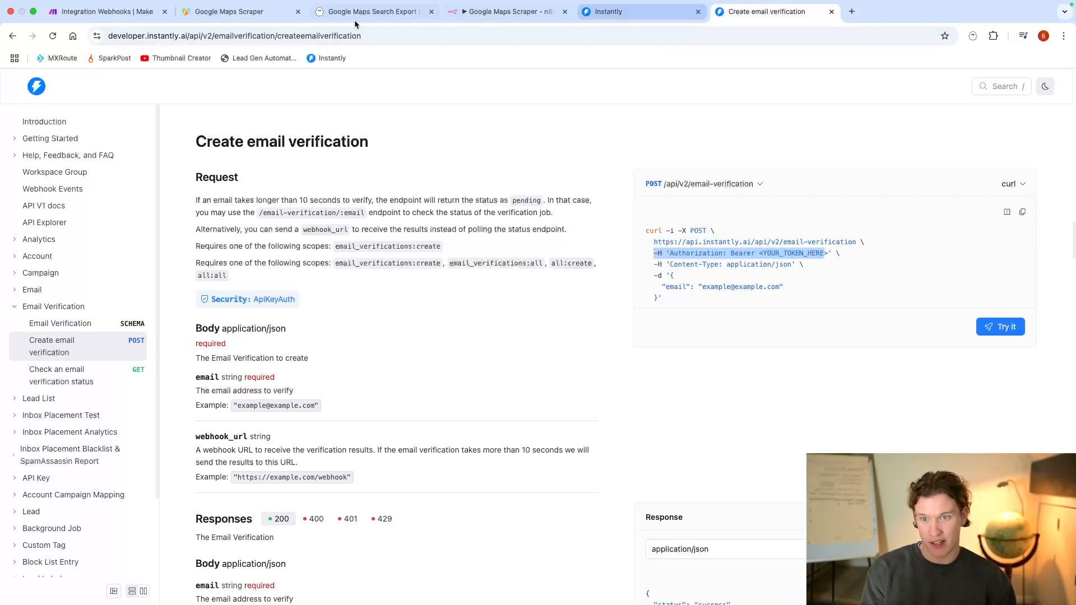
pyautogui.click(101, 11)
pyautogui.click(716, 273)
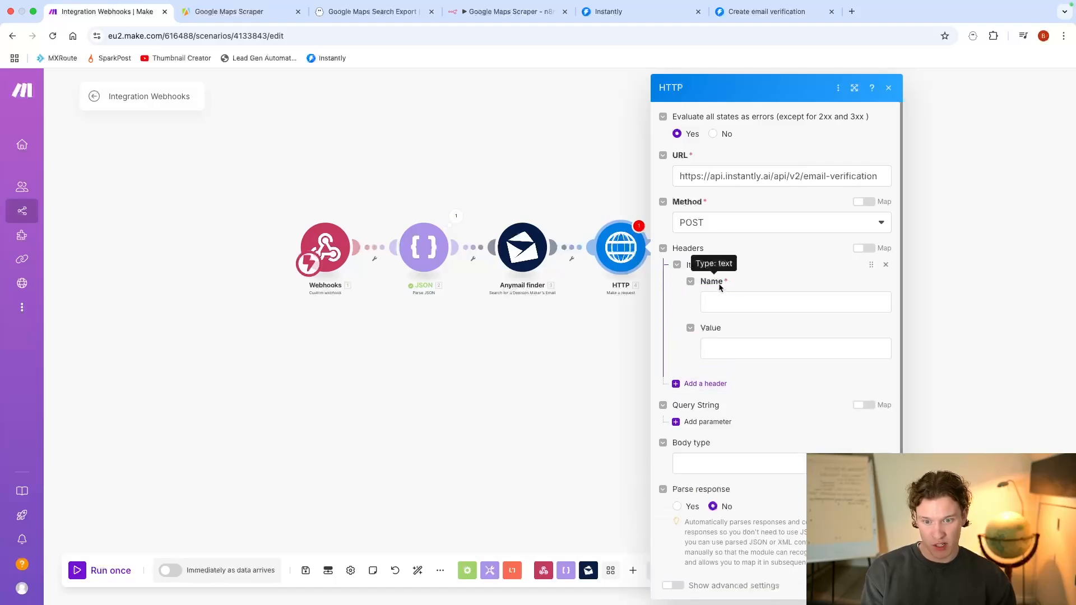
pyautogui.click(721, 302)
pyautogui.write('Author')
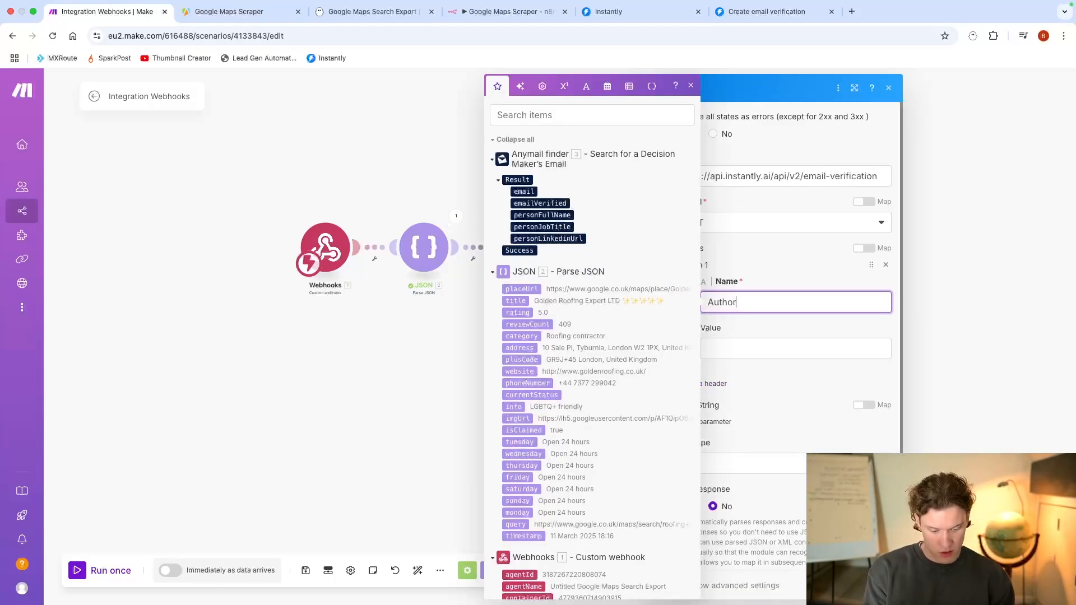
pyautogui.write('ization')
pyautogui.press('Tab')
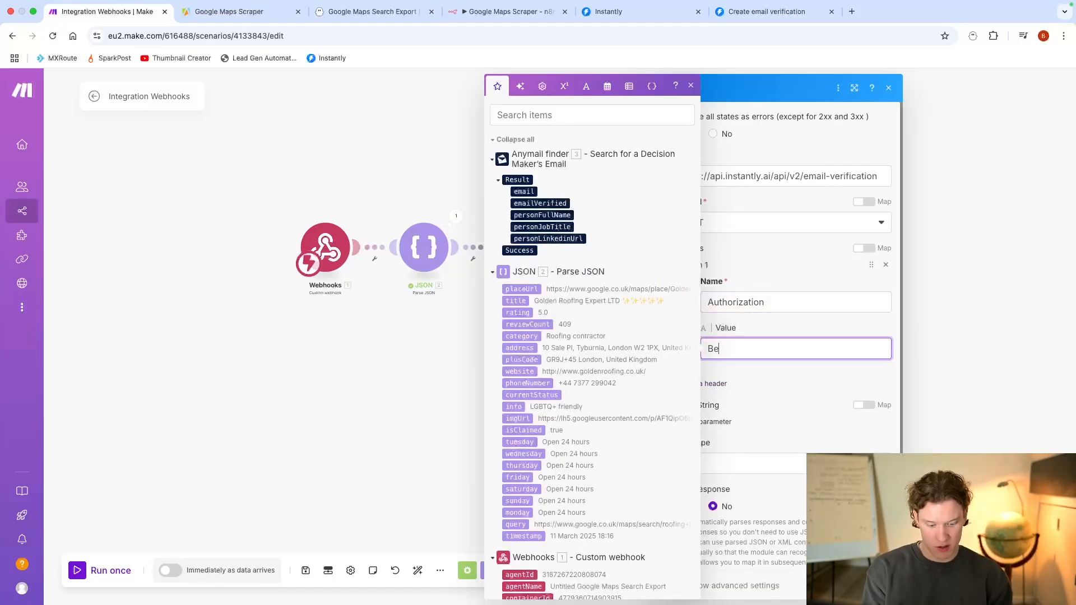
# Step: Check the Content-Type header in the curl example on the Create email verification page and return to the Make scenario
pyautogui.click(767, 11)
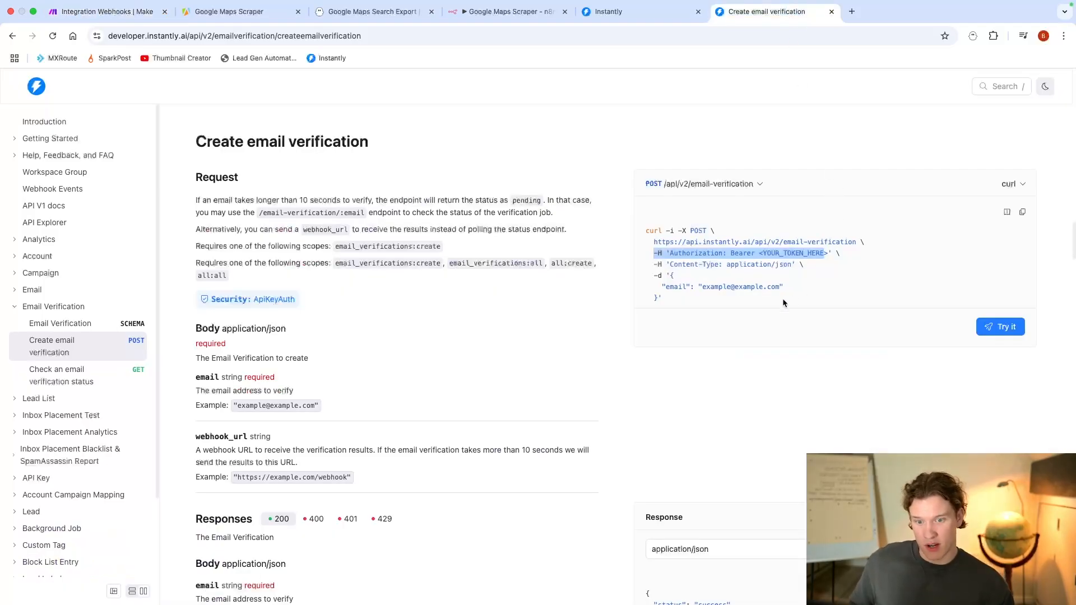
pyautogui.scroll(-1, 723, 263)
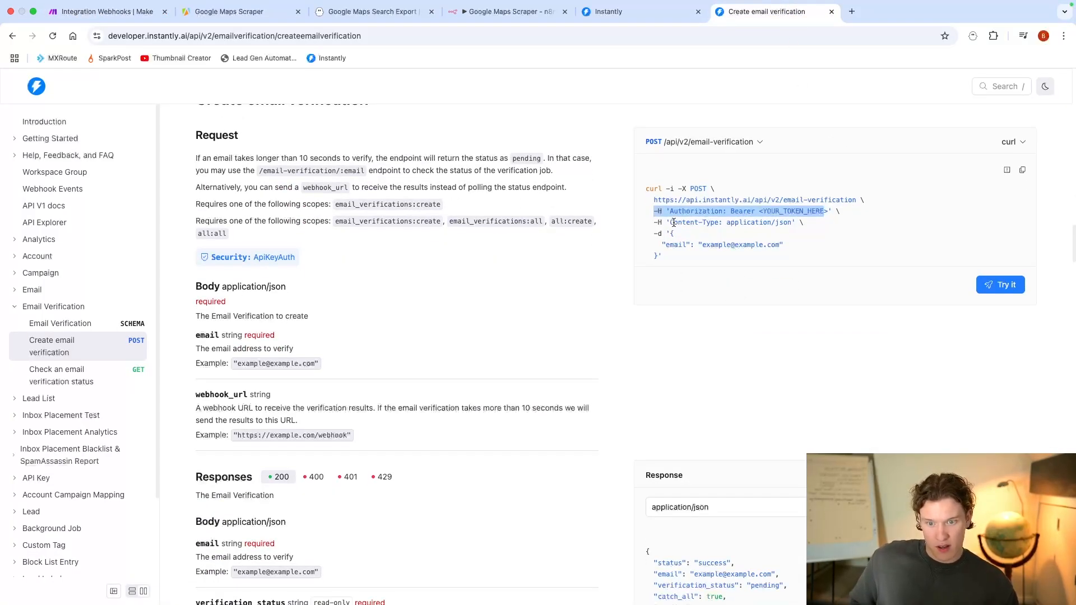
pyautogui.moveTo(672, 223); pyautogui.dragTo(724, 225)
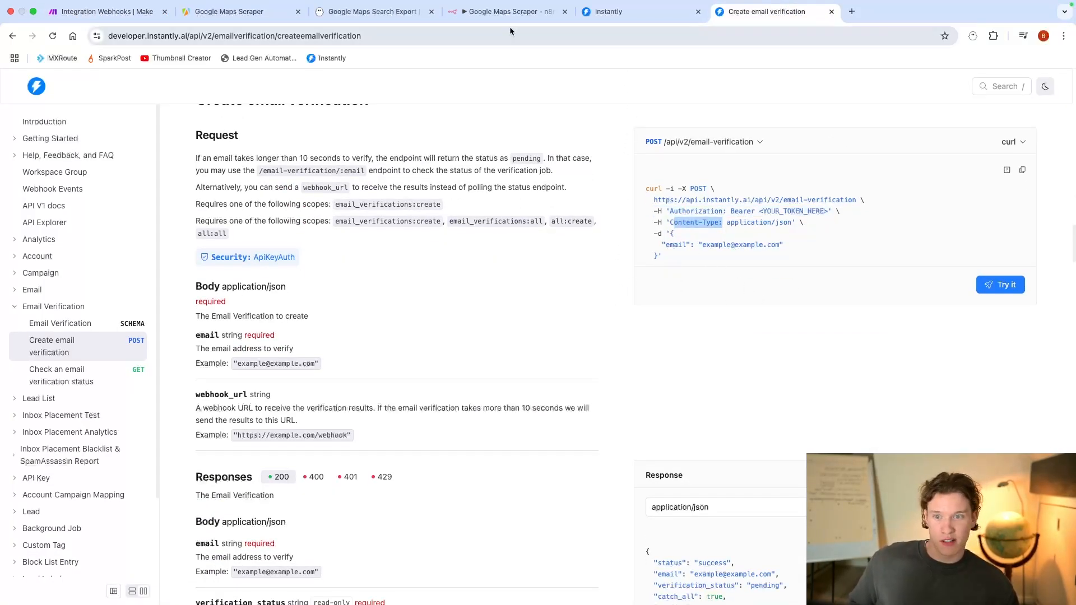
pyautogui.click(104, 11)
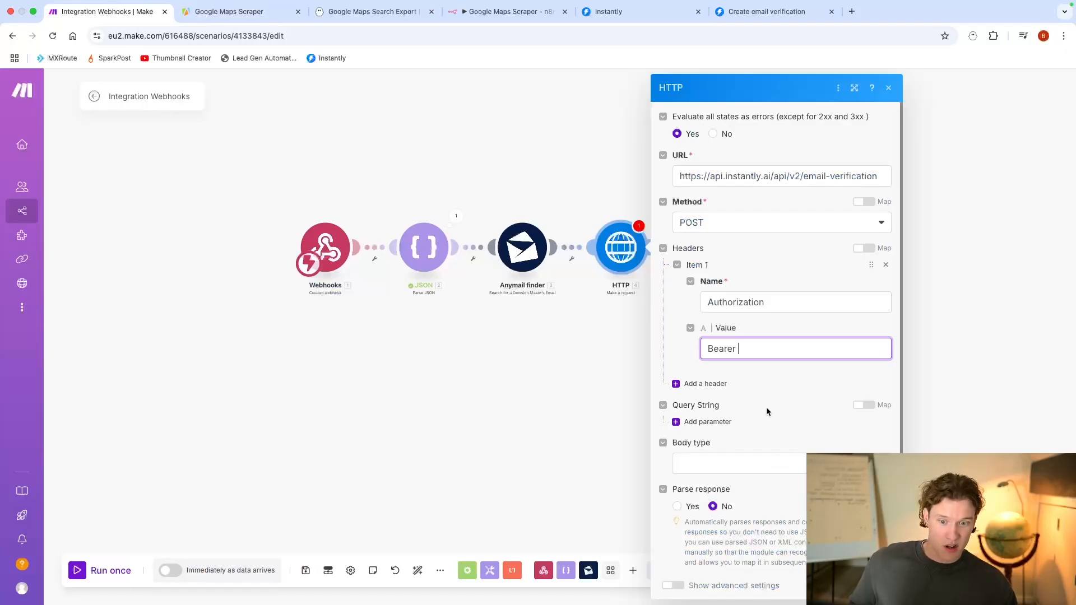
pyautogui.click(727, 379)
pyautogui.click(751, 415)
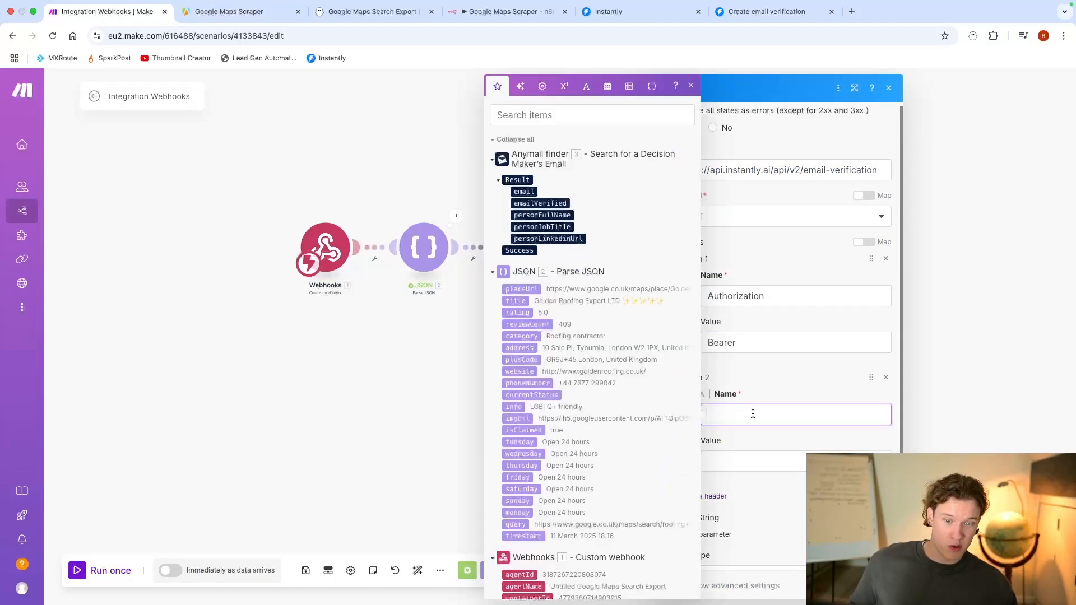
pyautogui.click(886, 377)
# Step: Set the HTTP module's body type to Raw and its content type to JSON (application/json), keeping Authorization as the only header
pyautogui.click(745, 458)
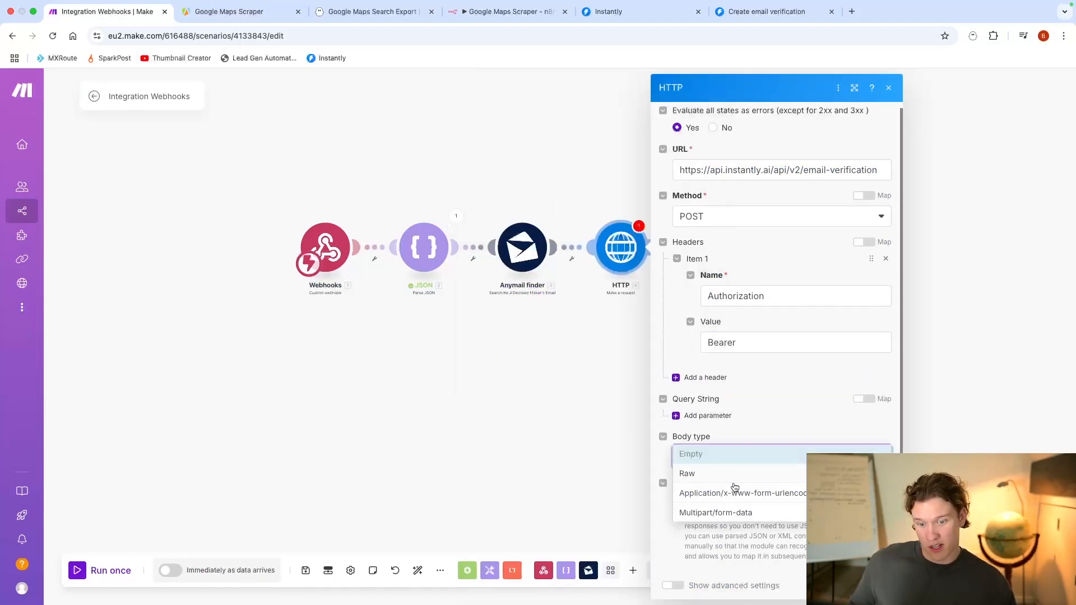
pyautogui.click(732, 477)
pyautogui.click(732, 504)
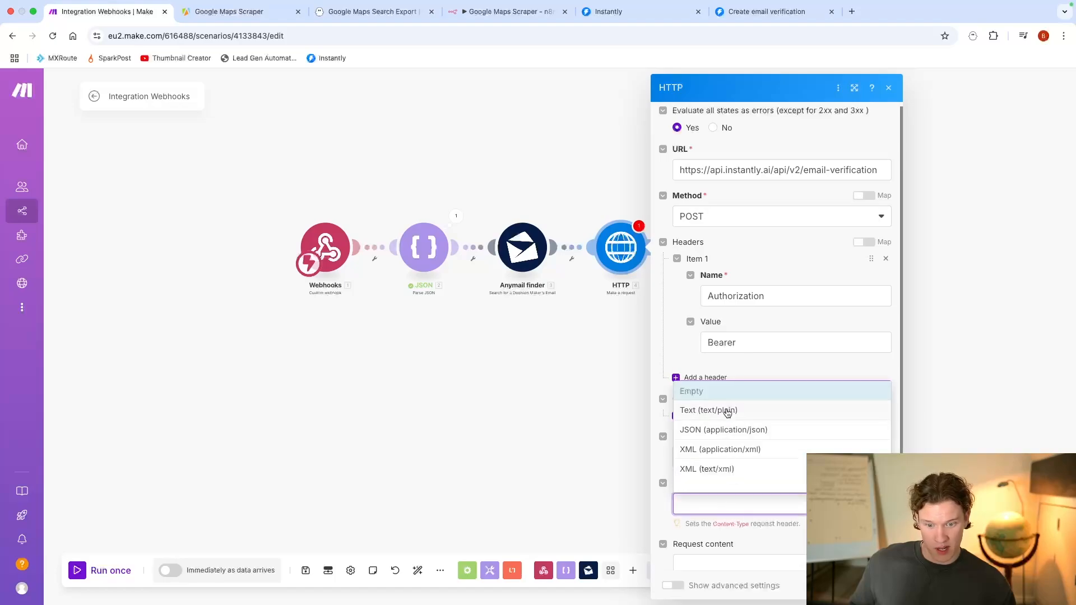
pyautogui.click(727, 411)
pyautogui.click(713, 484)
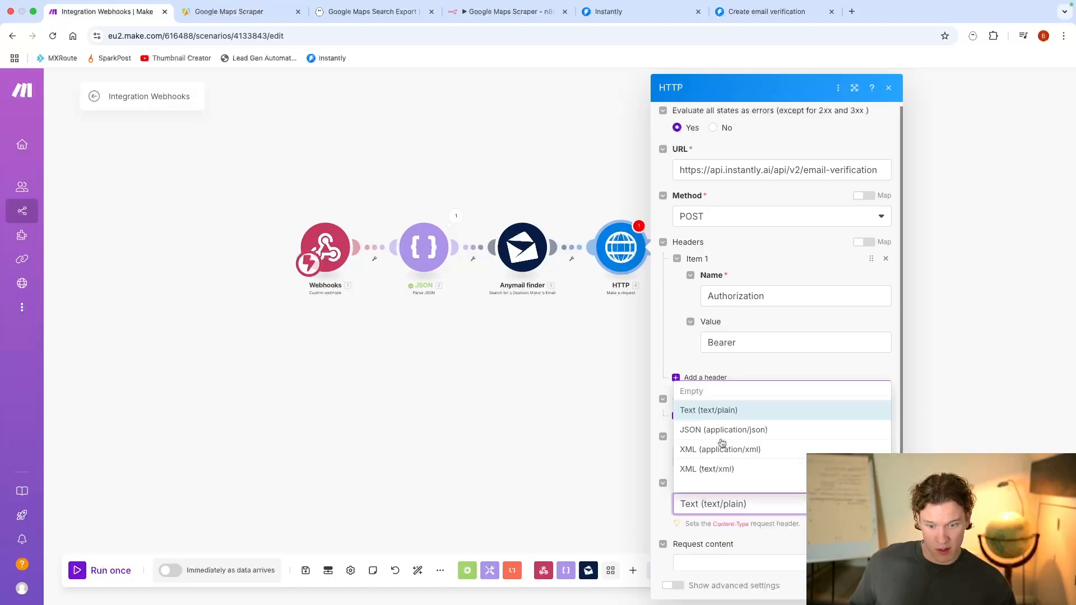
pyautogui.click(724, 436)
pyautogui.scroll(-2, 746, 454)
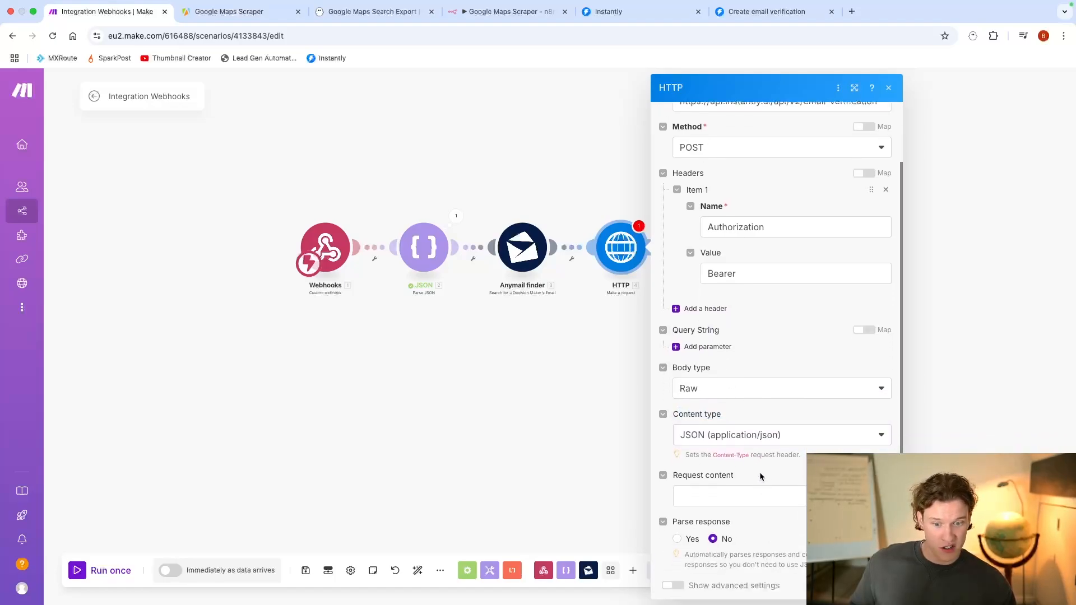
pyautogui.moveTo(689, 455); pyautogui.dragTo(800, 455)
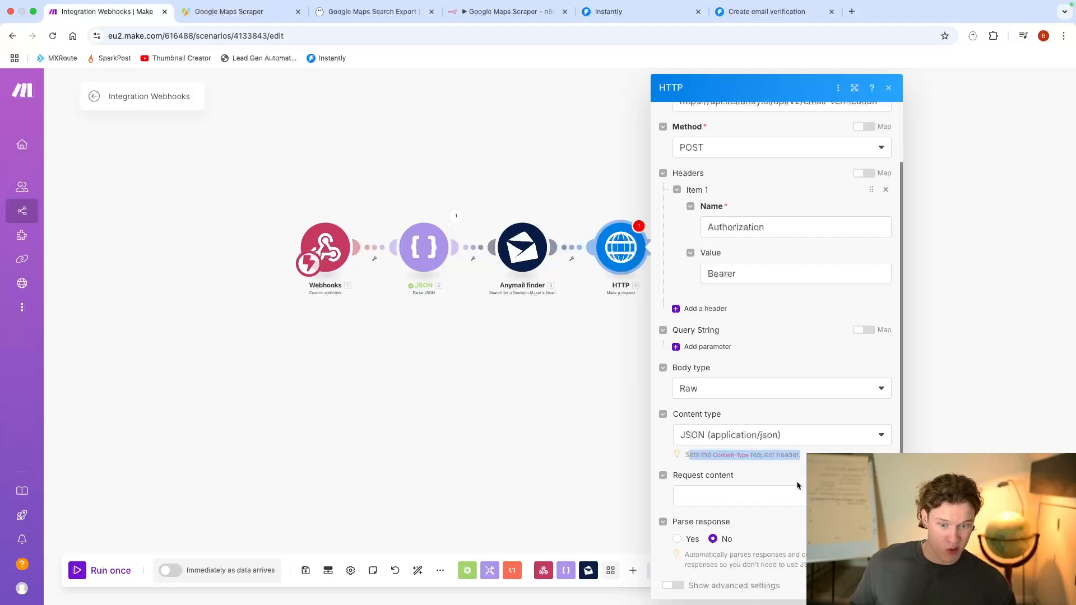
pyautogui.click(701, 310)
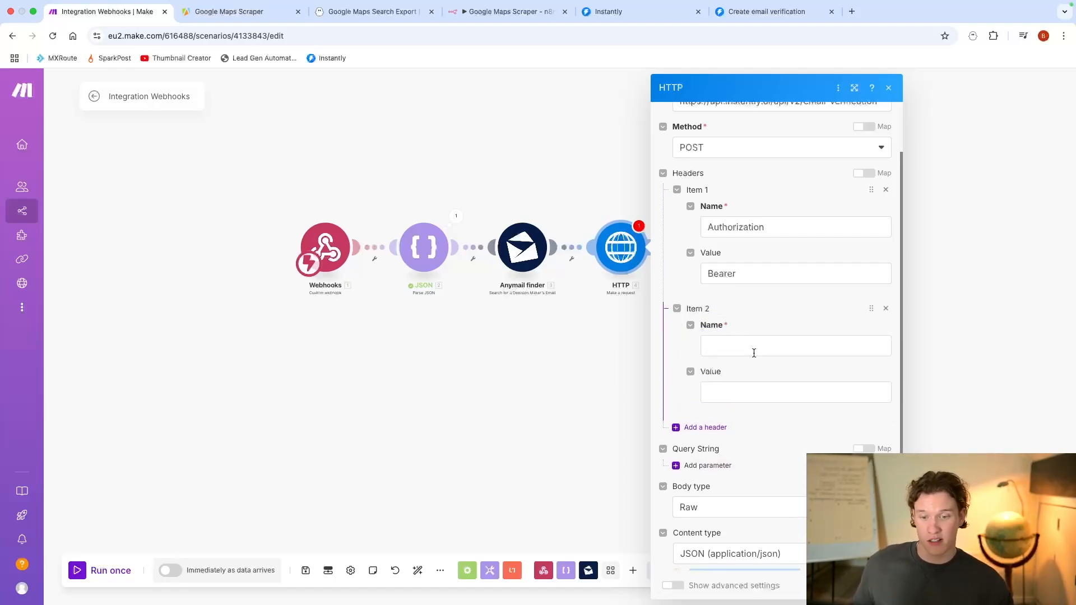
pyautogui.click(886, 308)
# Step: Write a JSON object with an empty "email" value as the HTTP module's request content
pyautogui.scroll(-1, 744, 419)
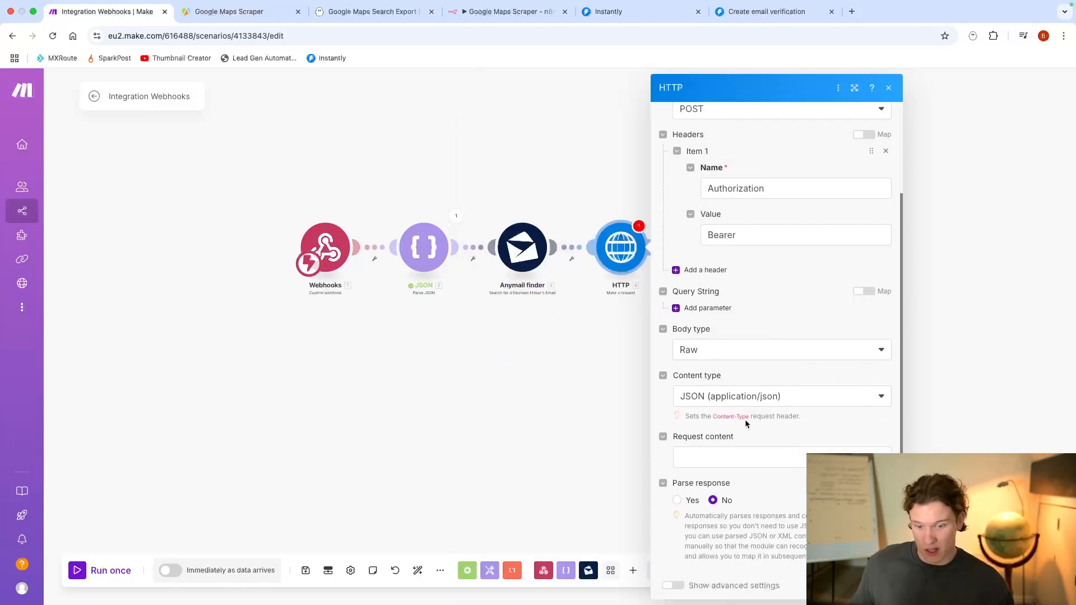
pyautogui.click(711, 457)
pyautogui.press('Return')
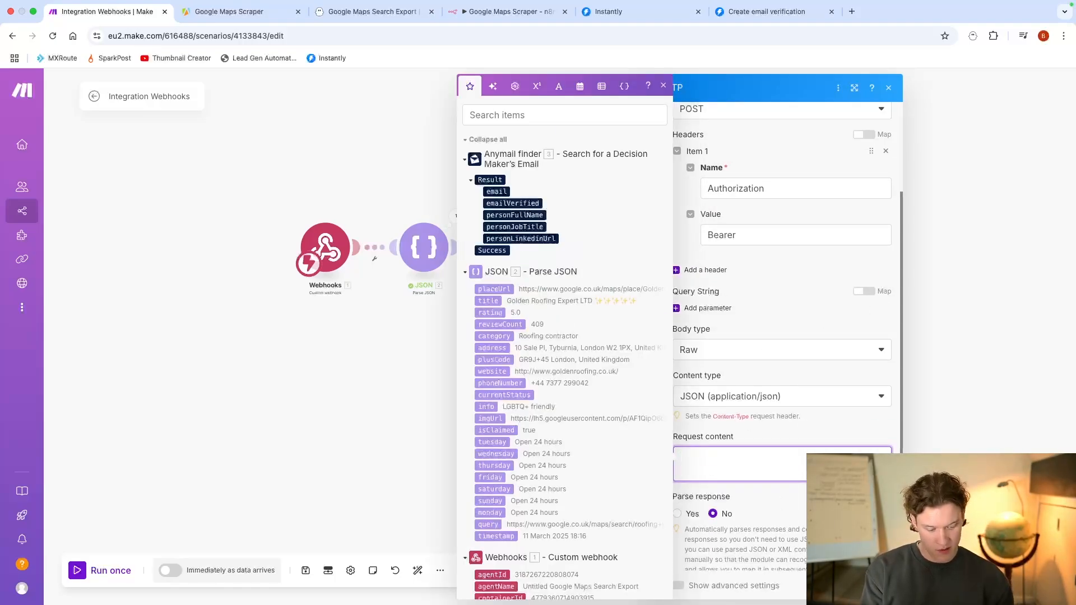
pyautogui.write('"email"')
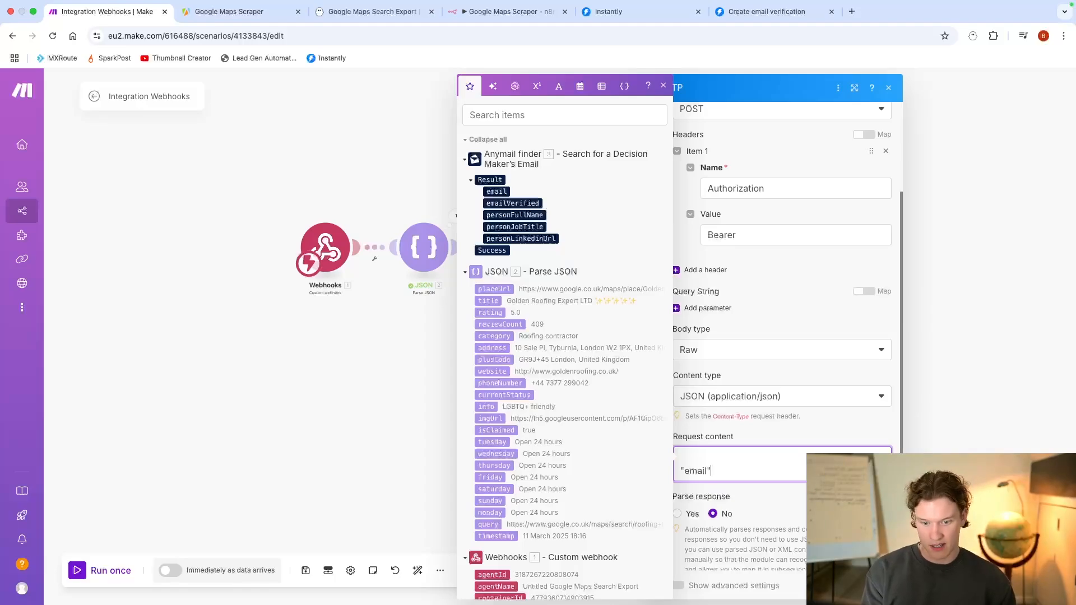
pyautogui.write(': ""')
pyautogui.press('Return')
pyautogui.write('}')
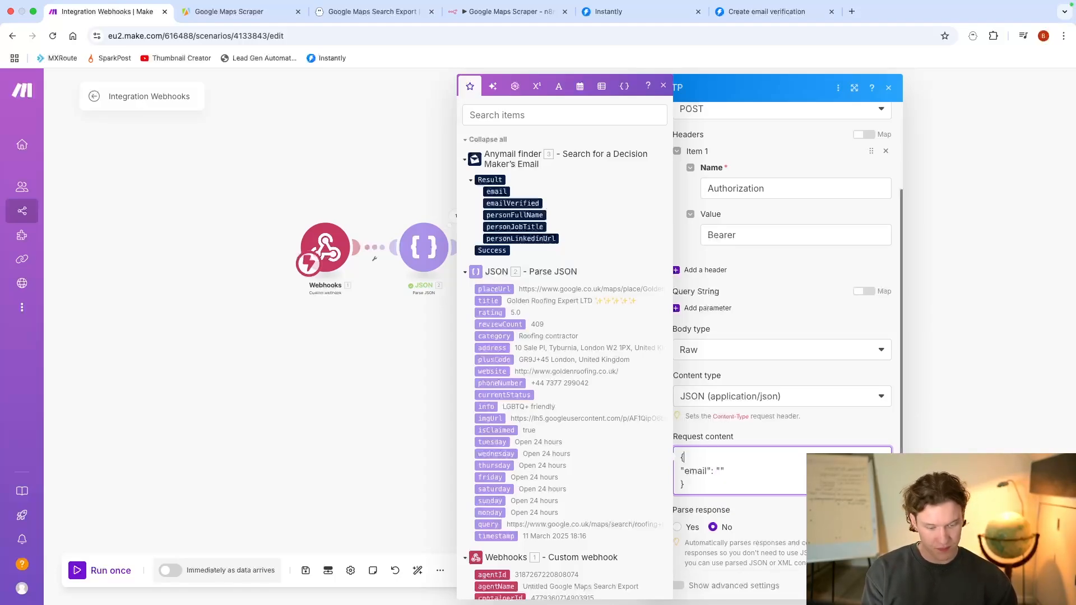
# Step: Compare the body with the docs, map Anymail finder's email result into the "email" value and save the HTTP module
pyautogui.click(757, 20)
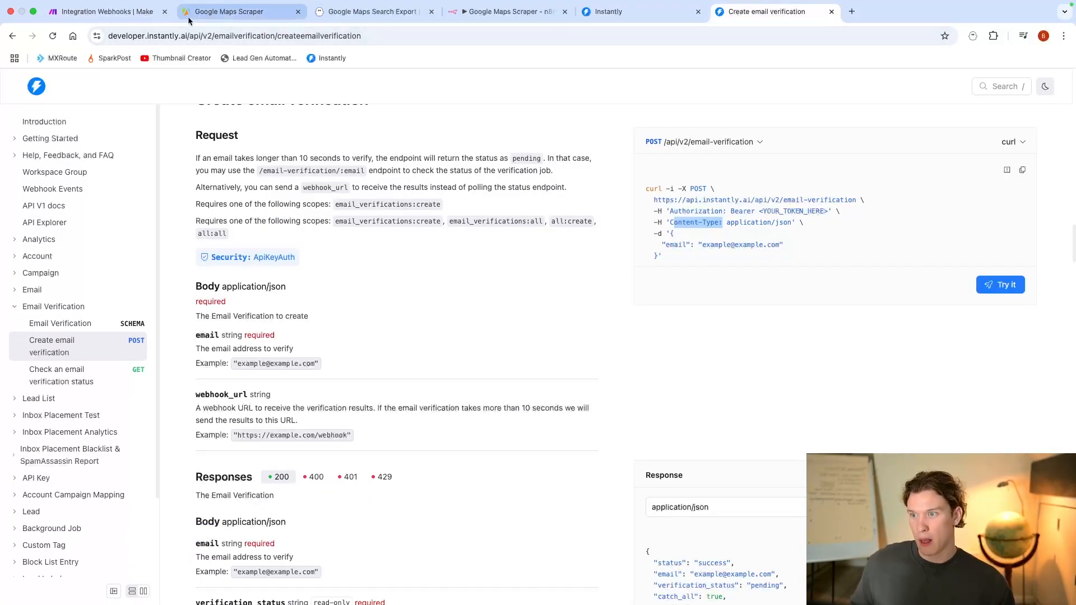
pyautogui.click(106, 11)
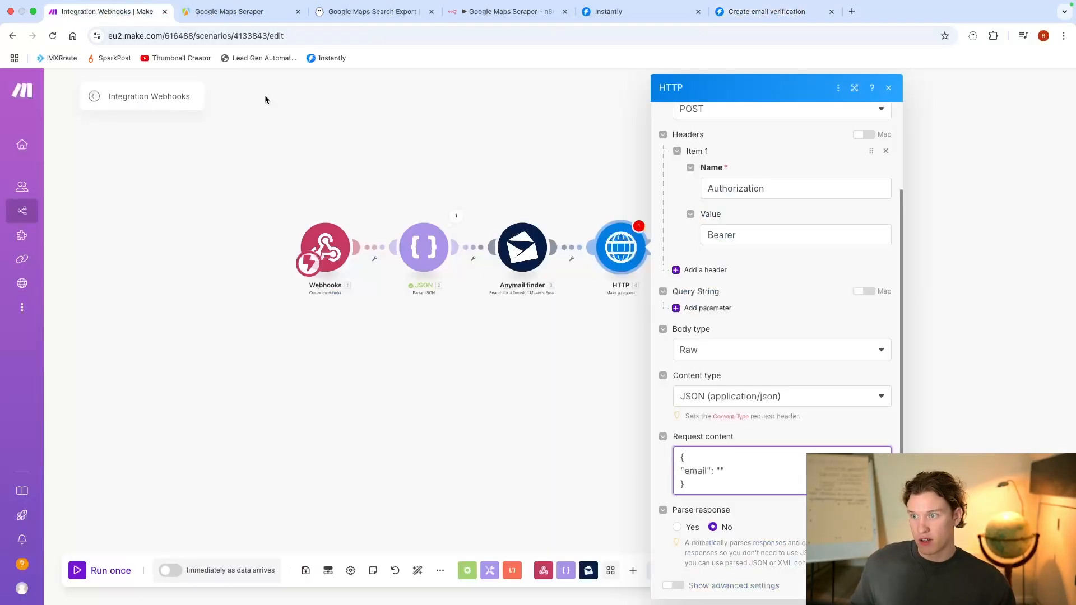
pyautogui.click(722, 471)
pyautogui.click(497, 191)
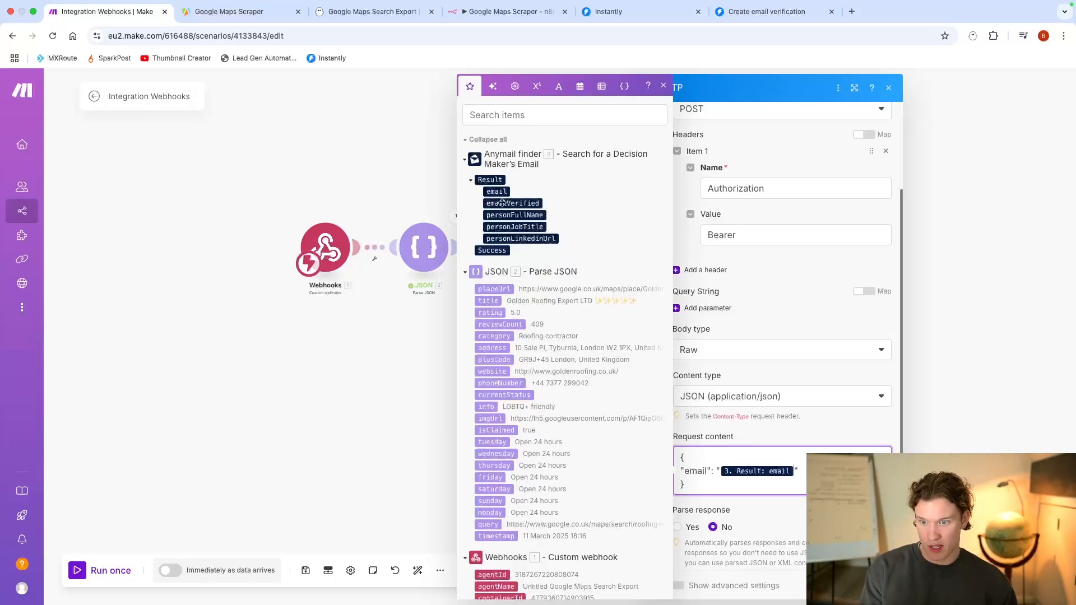
pyautogui.click(877, 586)
# Step: Try to set up a filter between Anymail finder and HTTP requiring emailVerified to equal true
pyautogui.click(572, 260)
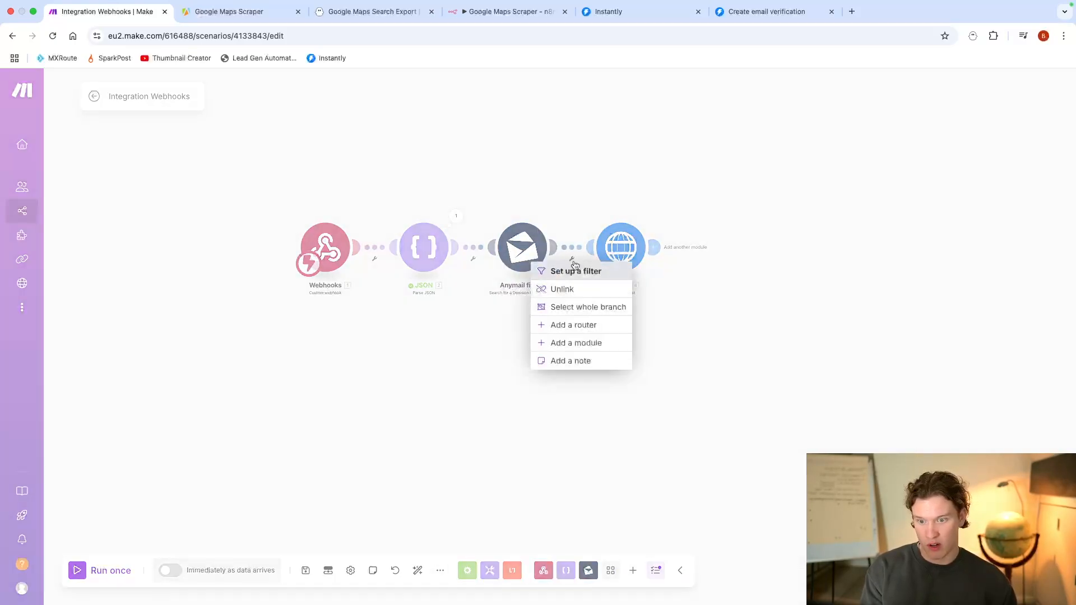
pyautogui.click(604, 272)
pyautogui.click(651, 242)
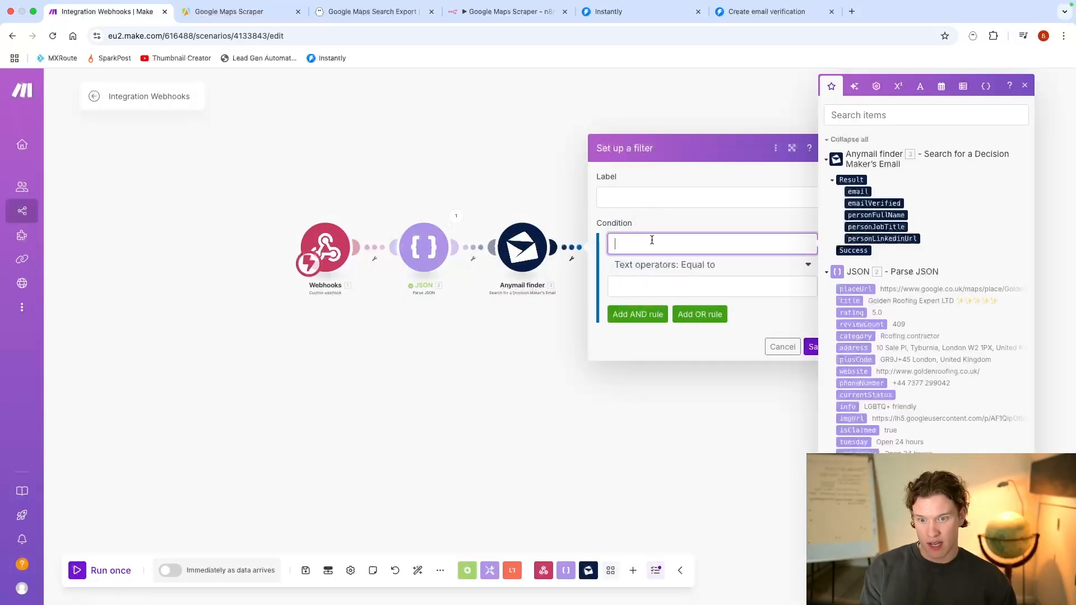
pyautogui.click(888, 203)
pyautogui.click(711, 286)
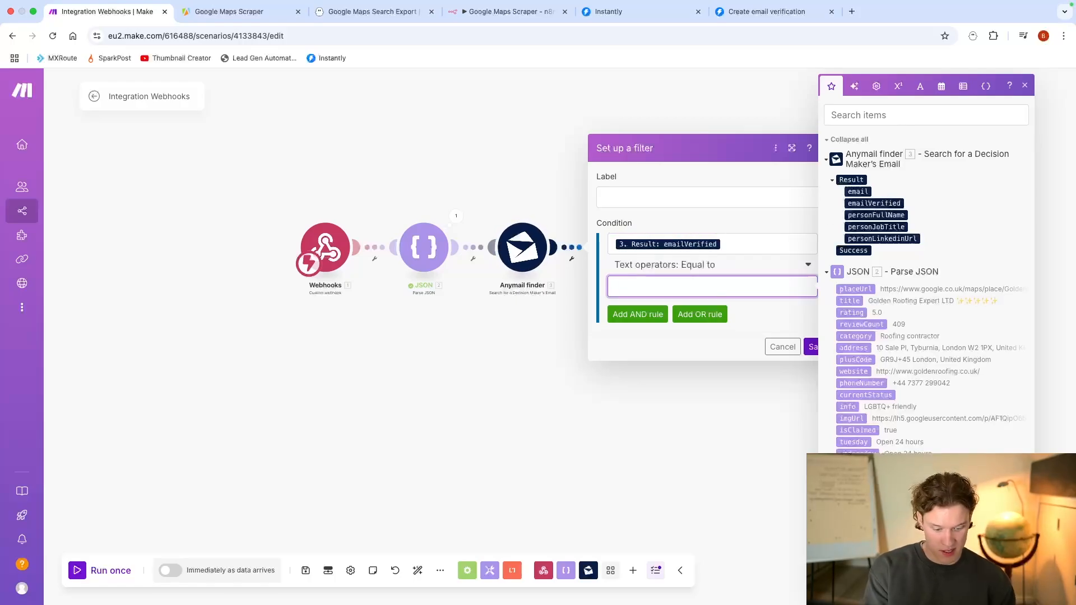
pyautogui.write('true')
pyautogui.click(815, 359)
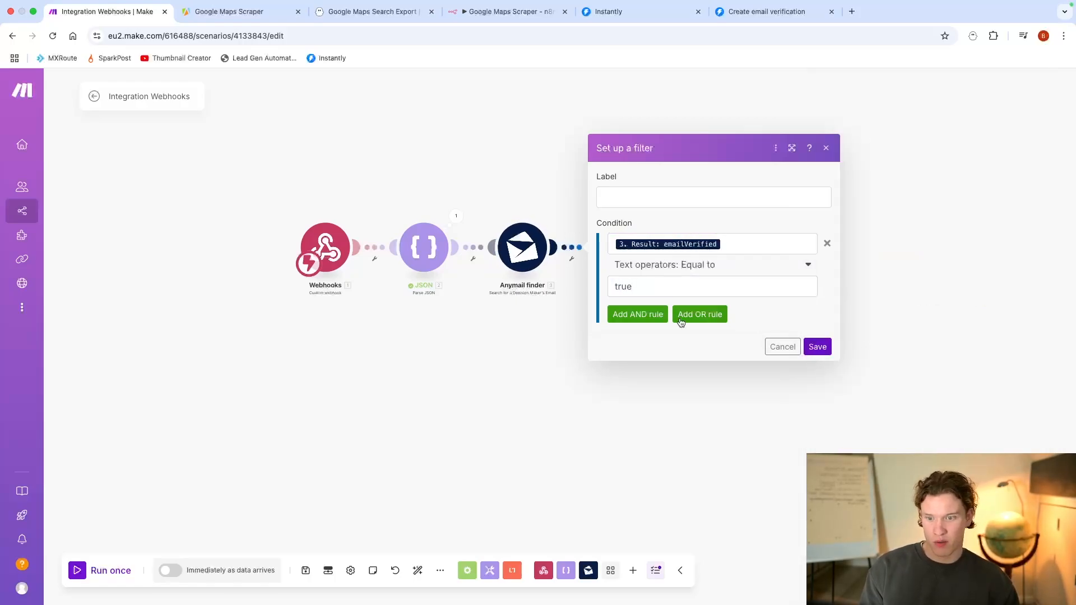
# Step: Remove the emailVerified condition and cancel the filter setup
pyautogui.click(827, 247)
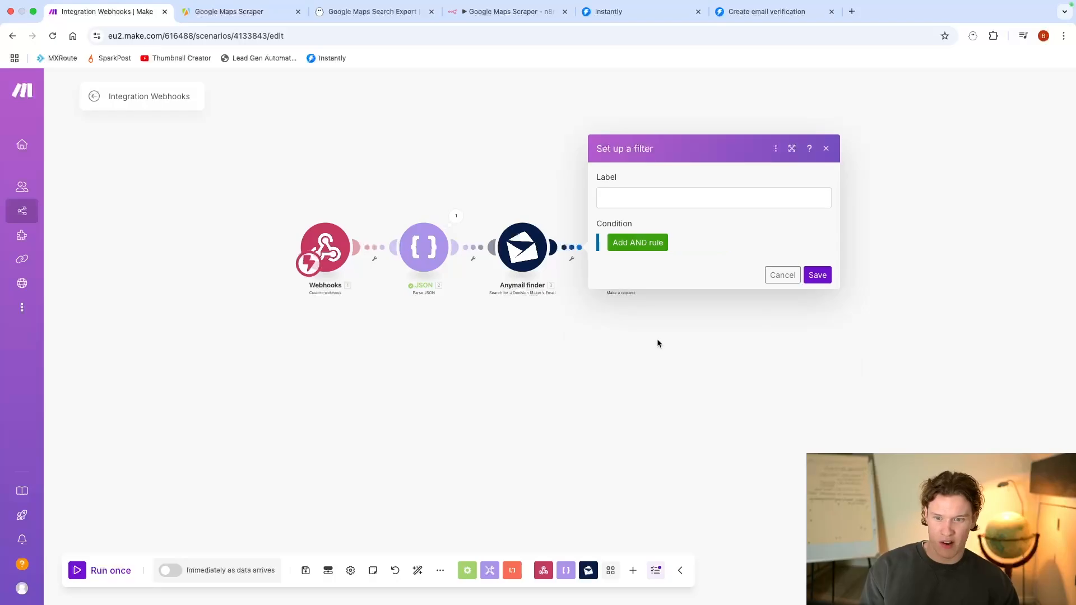
pyautogui.click(657, 339)
pyautogui.click(576, 258)
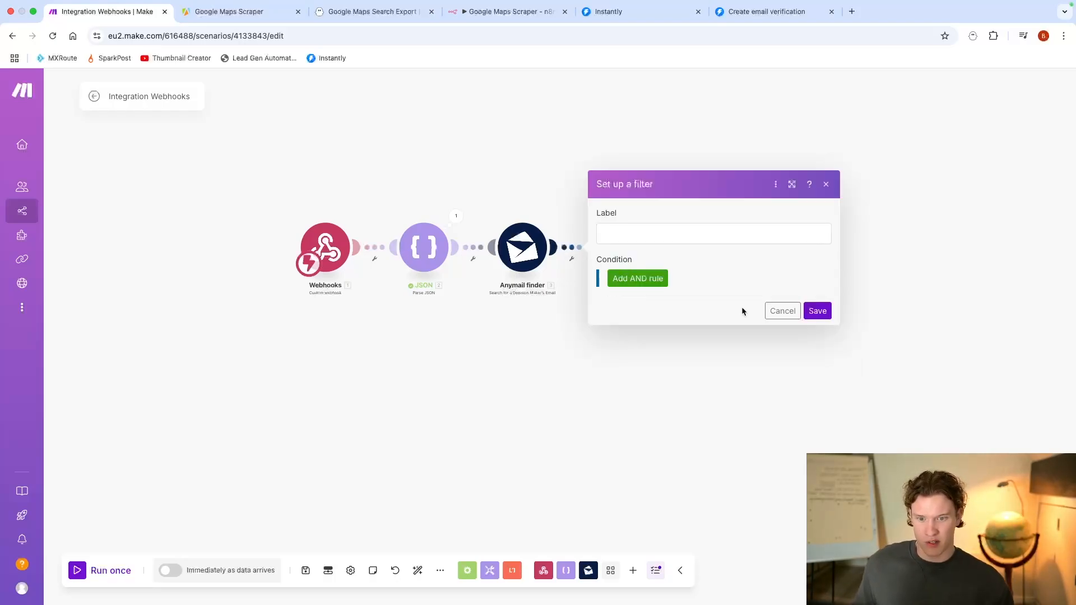
pyautogui.click(781, 311)
# Step: Reopen the HTTP module, switch to the API keys in Instantly's integration settings and delete the "YouTube DELETE" key
pyautogui.click(619, 250)
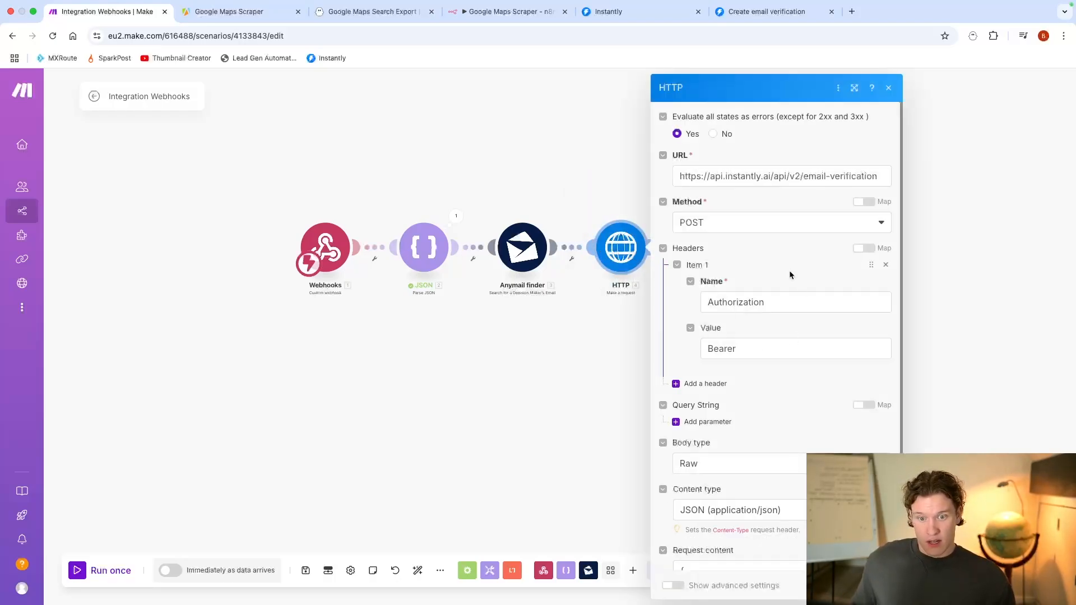
pyautogui.scroll(-3, 775, 279)
pyautogui.click(624, 12)
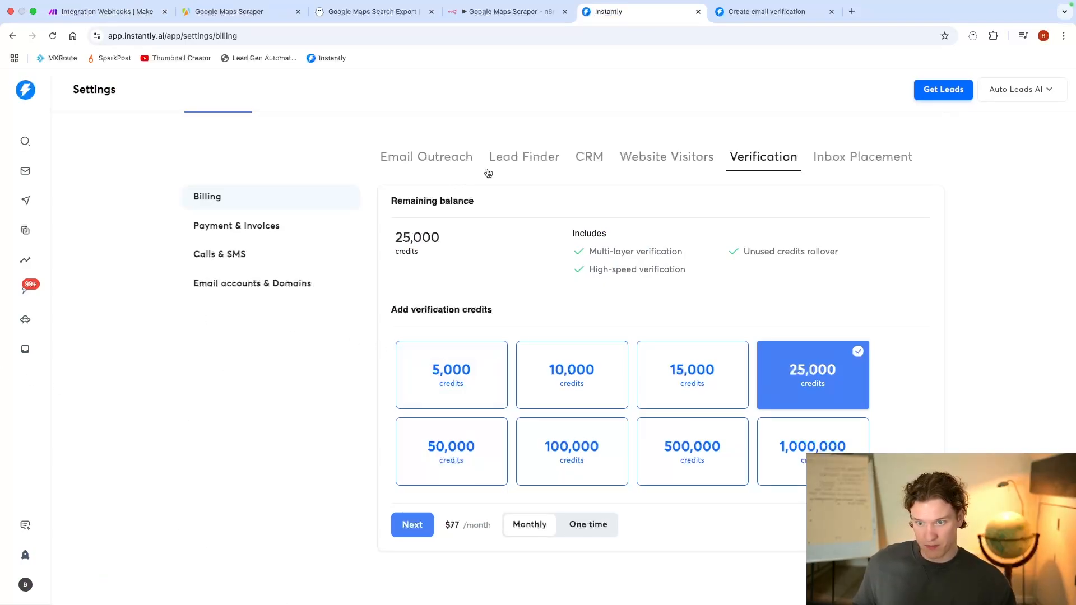
pyautogui.scroll(1, 207, 201)
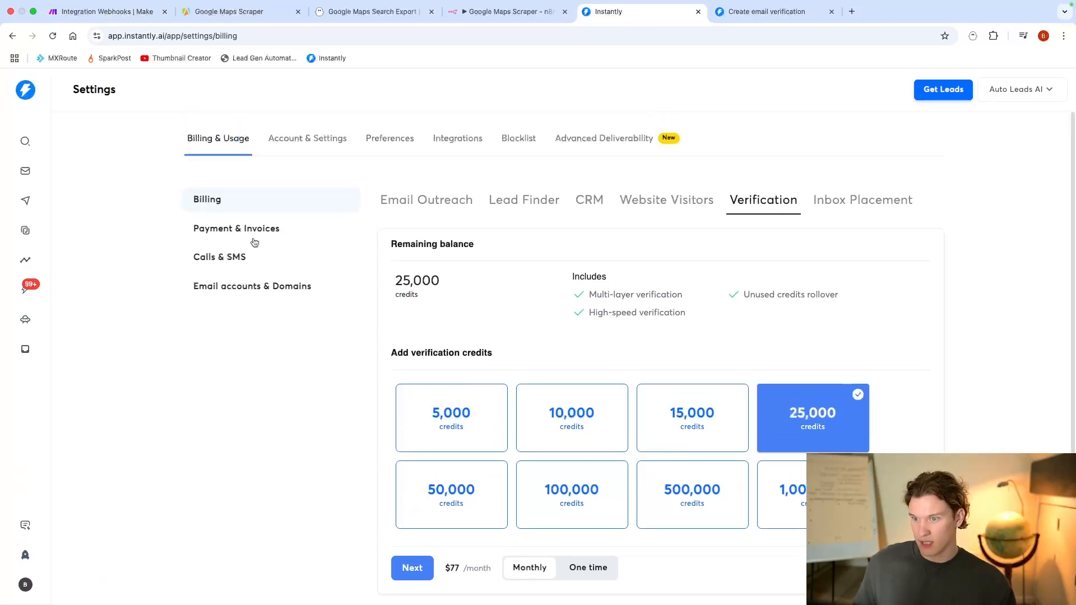
pyautogui.click(459, 144)
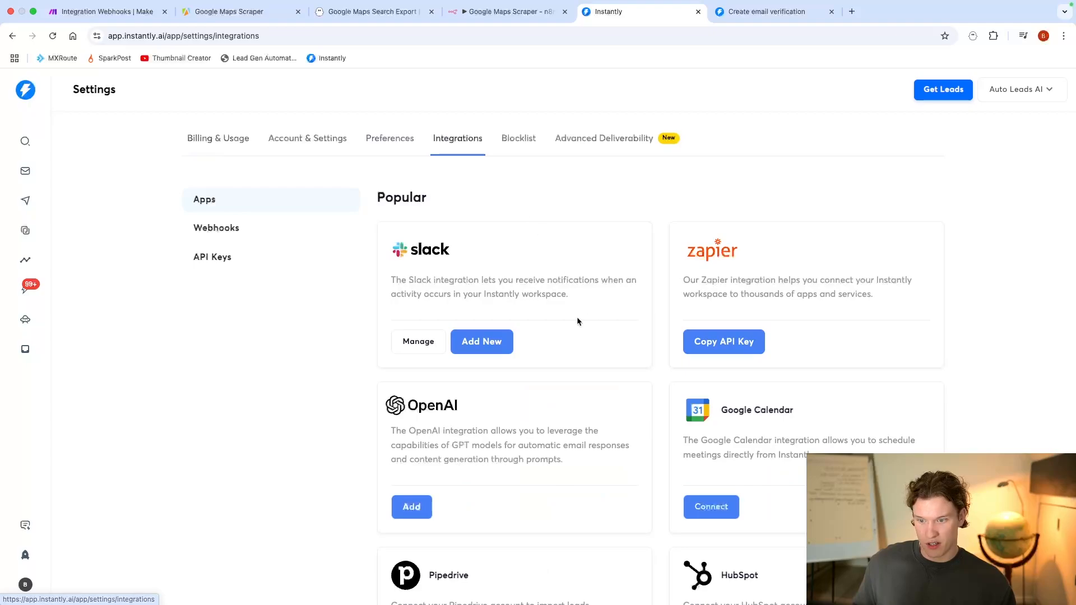
pyautogui.click(280, 265)
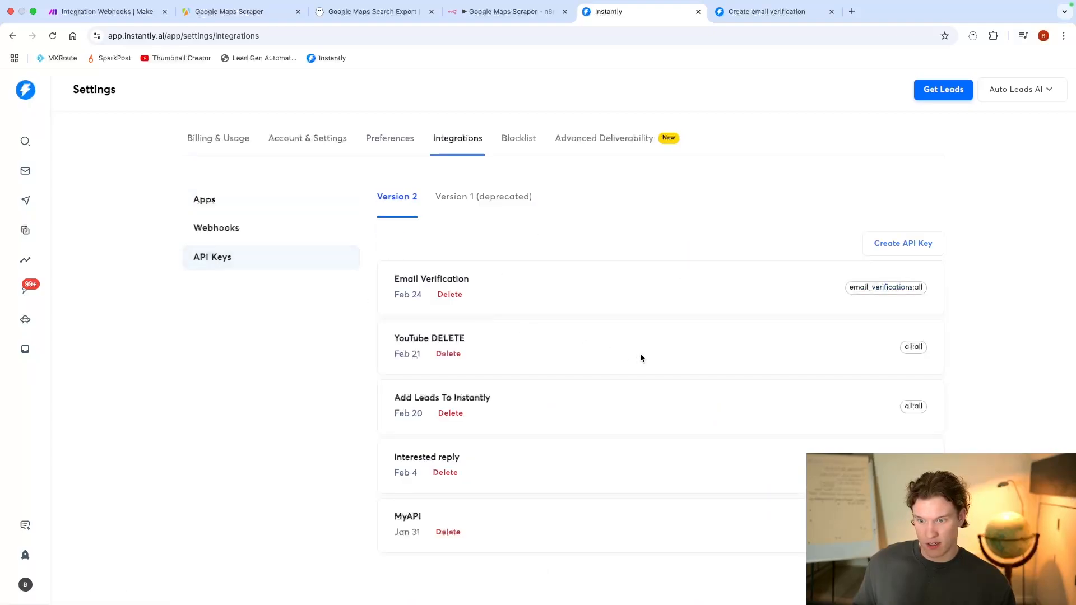
pyautogui.click(448, 353)
pyautogui.click(636, 381)
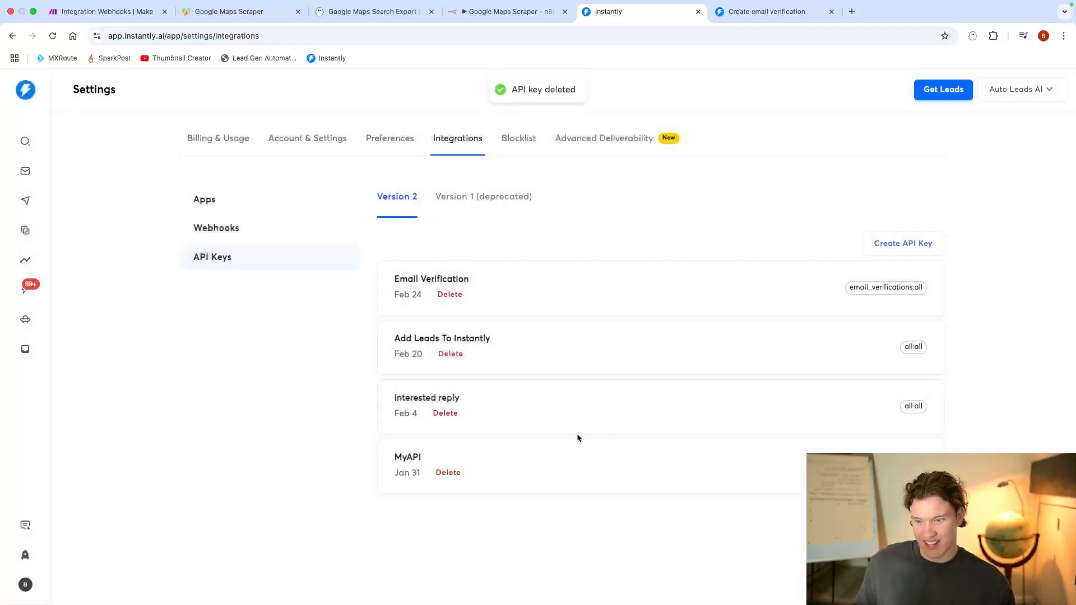
# Step: Create an Instantly API key named "youtube example DELETE" with the all:all scope and copy the new key
pyautogui.click(895, 245)
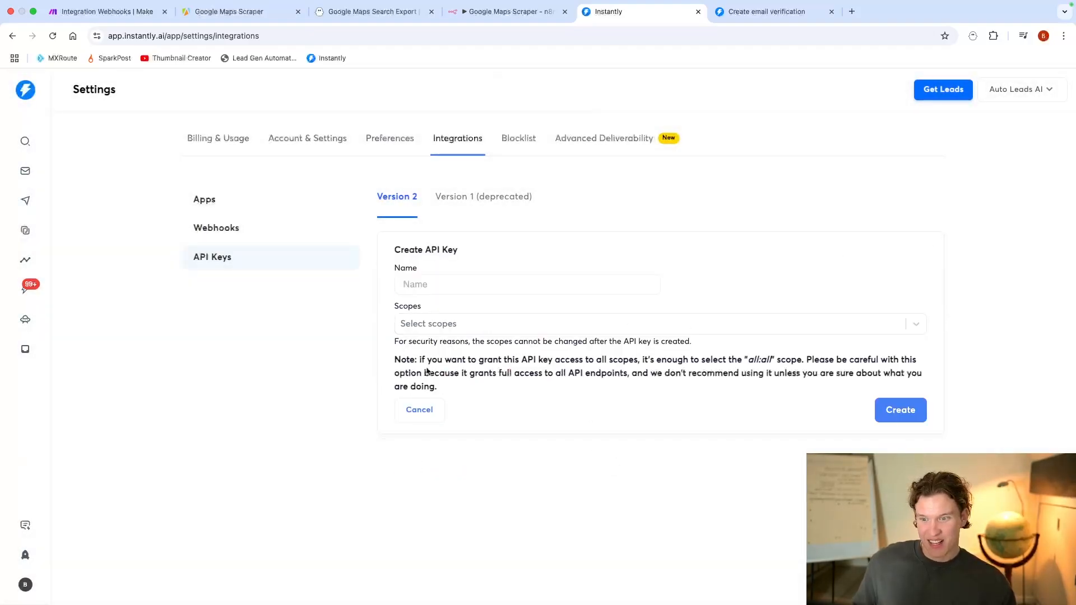
pyautogui.click(426, 284)
pyautogui.write('youtube')
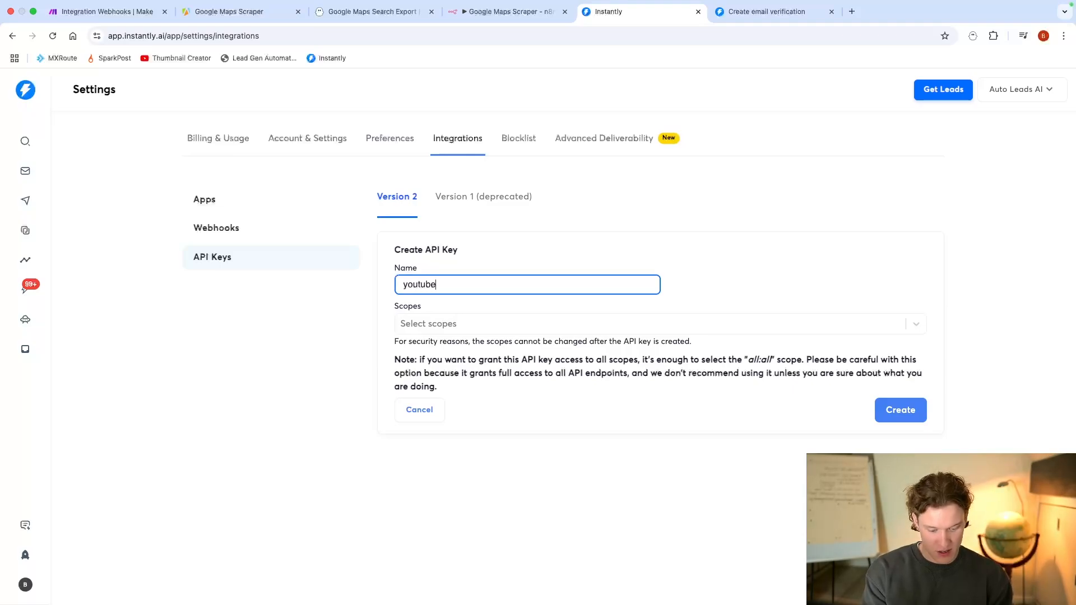
pyautogui.write(' example DELETE')
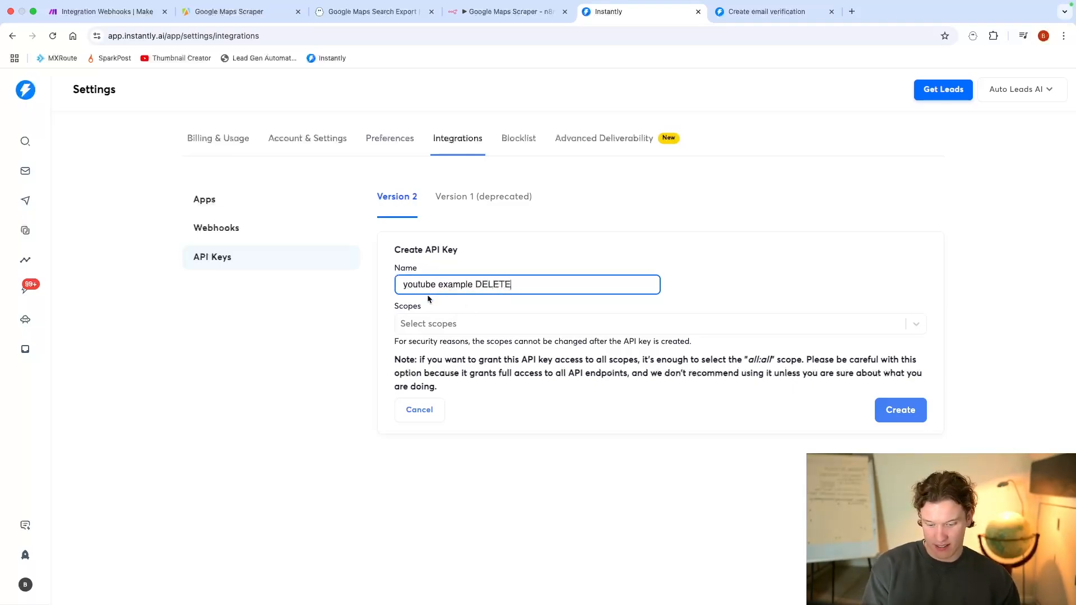
pyautogui.click(441, 323)
pyautogui.click(446, 352)
pyautogui.click(721, 271)
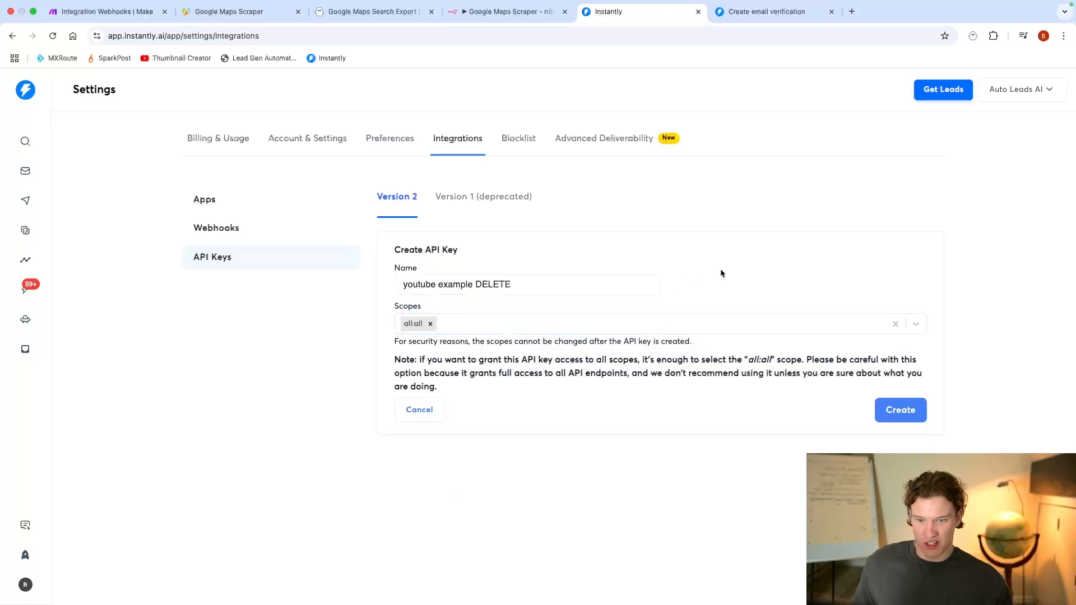
pyautogui.click(895, 408)
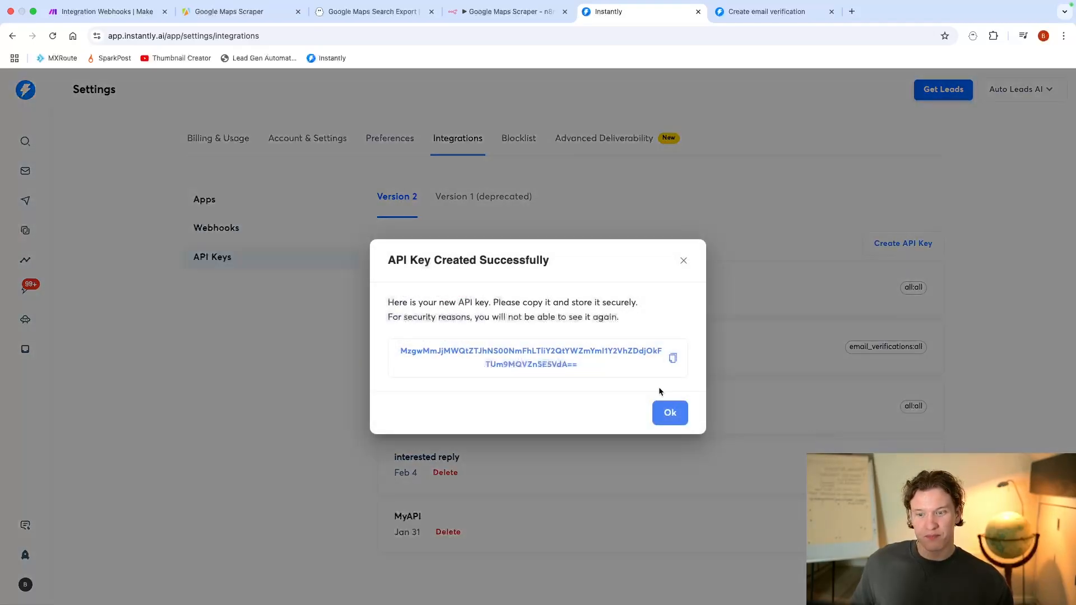
pyautogui.click(672, 359)
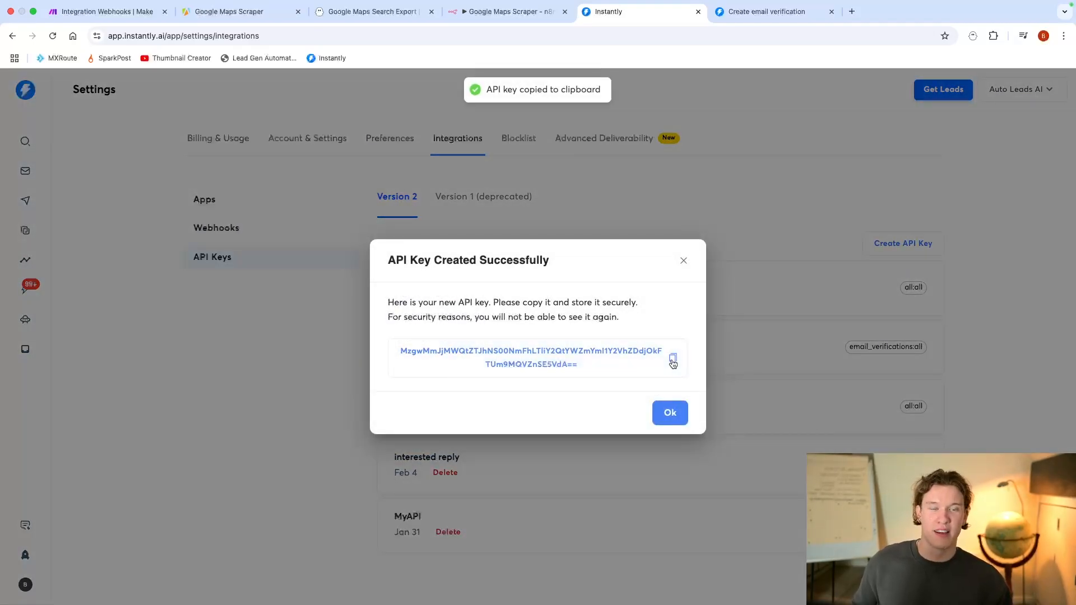
# Step: Switch to the Make scenario, paste the API key after "Bearer" in the Authorization header, enable Parse response and save the HTTP module
pyautogui.click(103, 12)
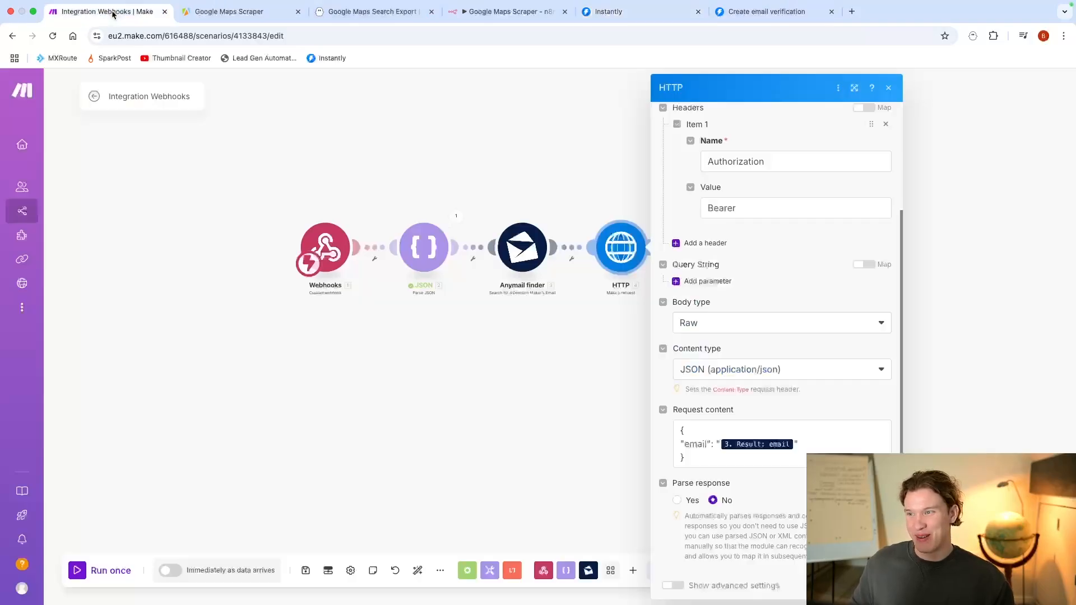
pyautogui.scroll(2, 756, 248)
pyautogui.click(761, 256)
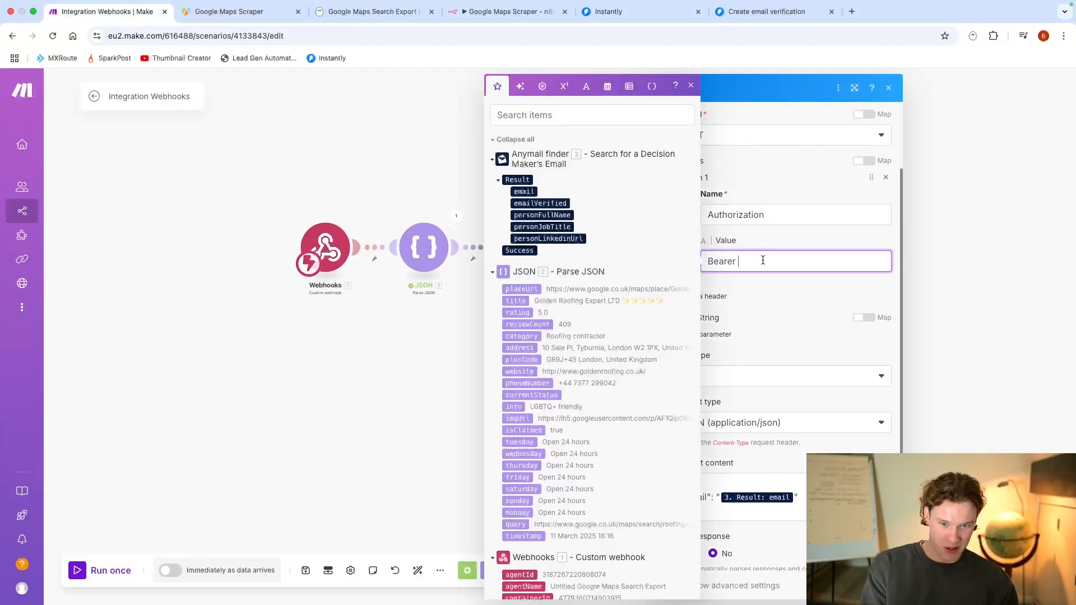
pyautogui.press('super+v')
pyautogui.click(798, 334)
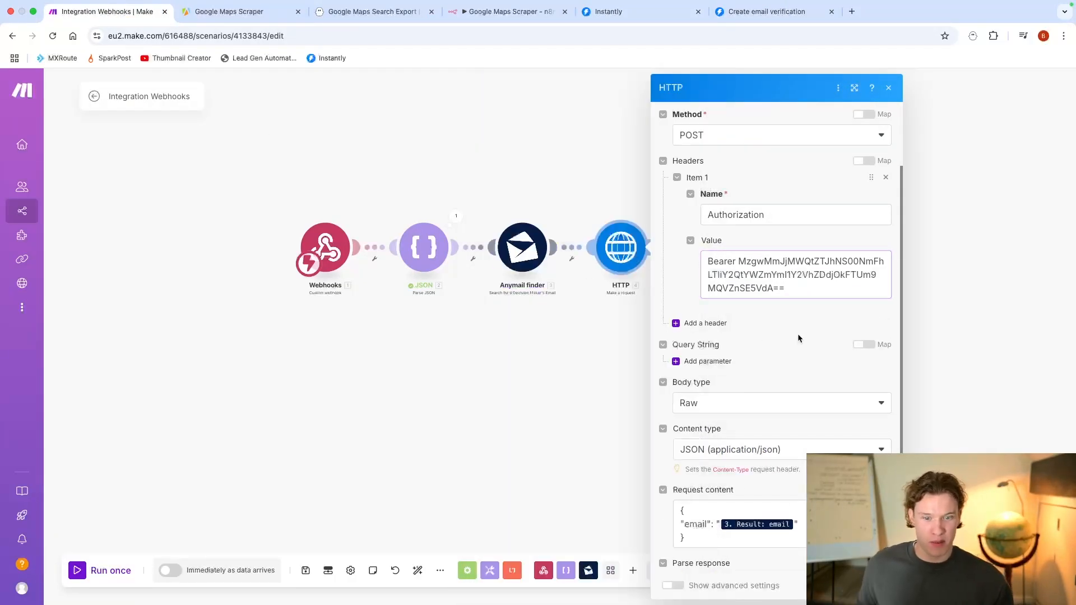
pyautogui.scroll(-2, 811, 338)
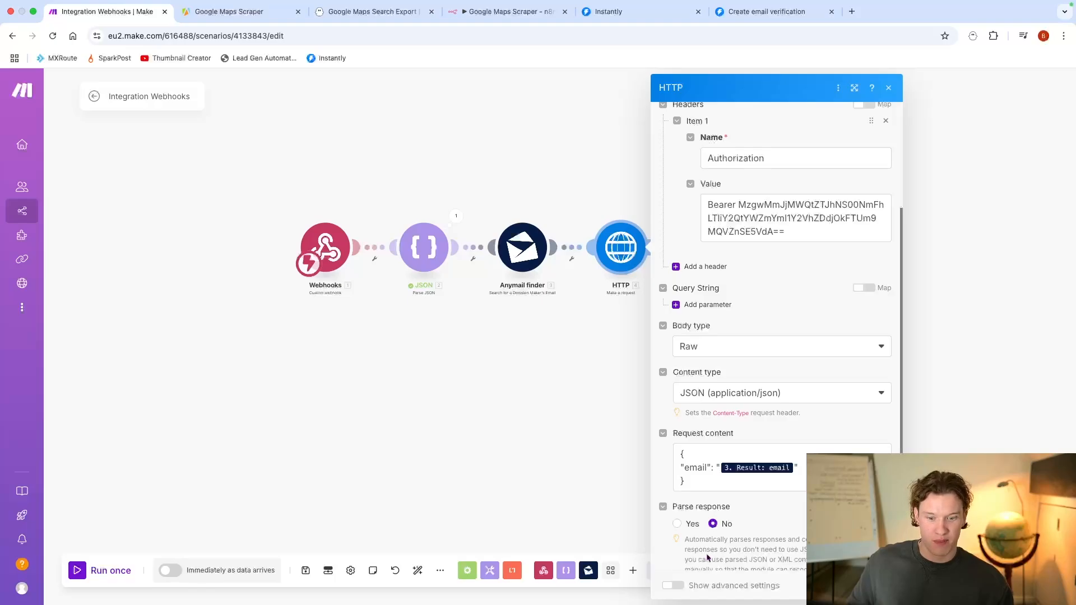
pyautogui.click(678, 525)
pyautogui.click(877, 585)
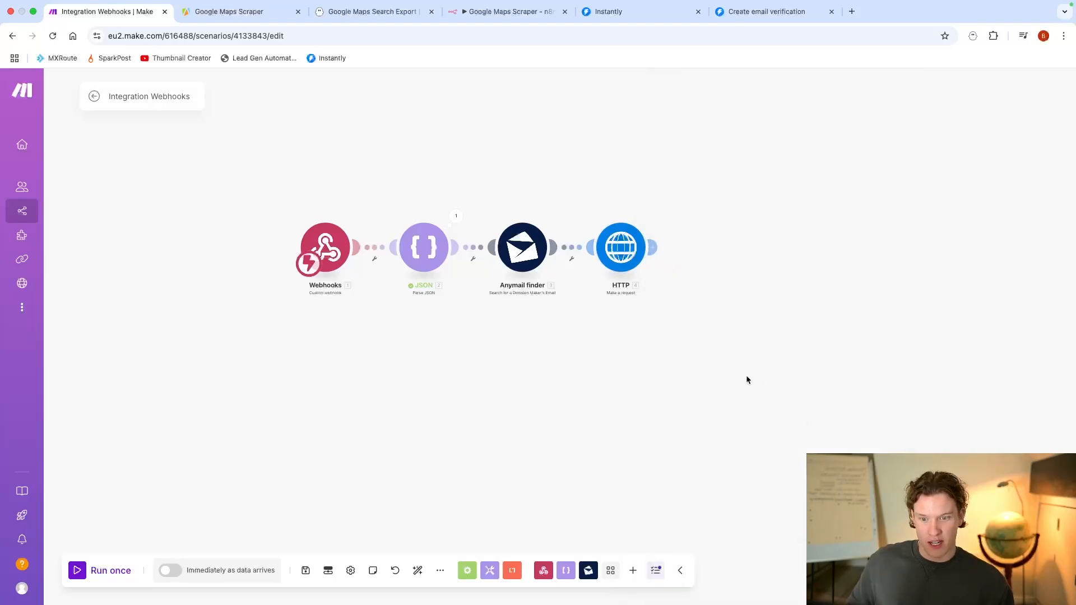
# Step: Rename the HTTP module to "Verify Email"
pyautogui.rightClick(630, 260)
pyautogui.click(692, 324)
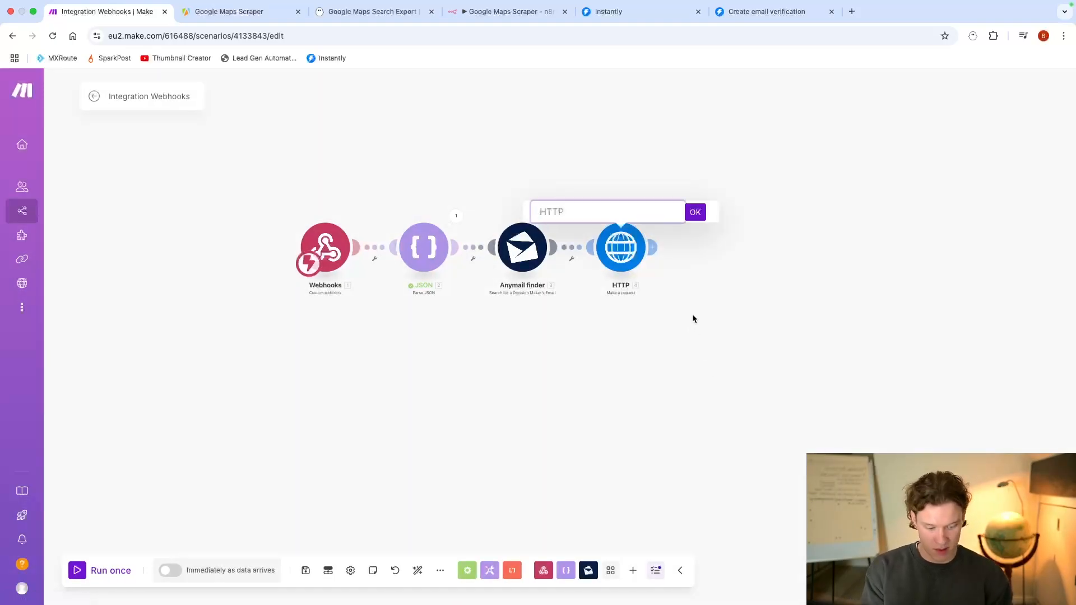
pyautogui.write('Verify Email')
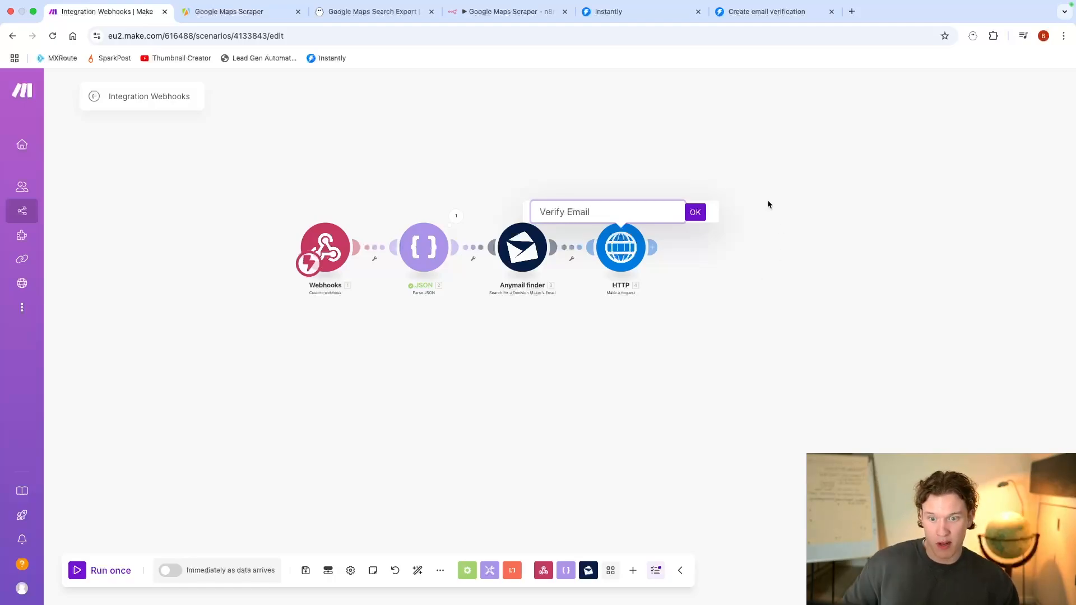
pyautogui.click(696, 216)
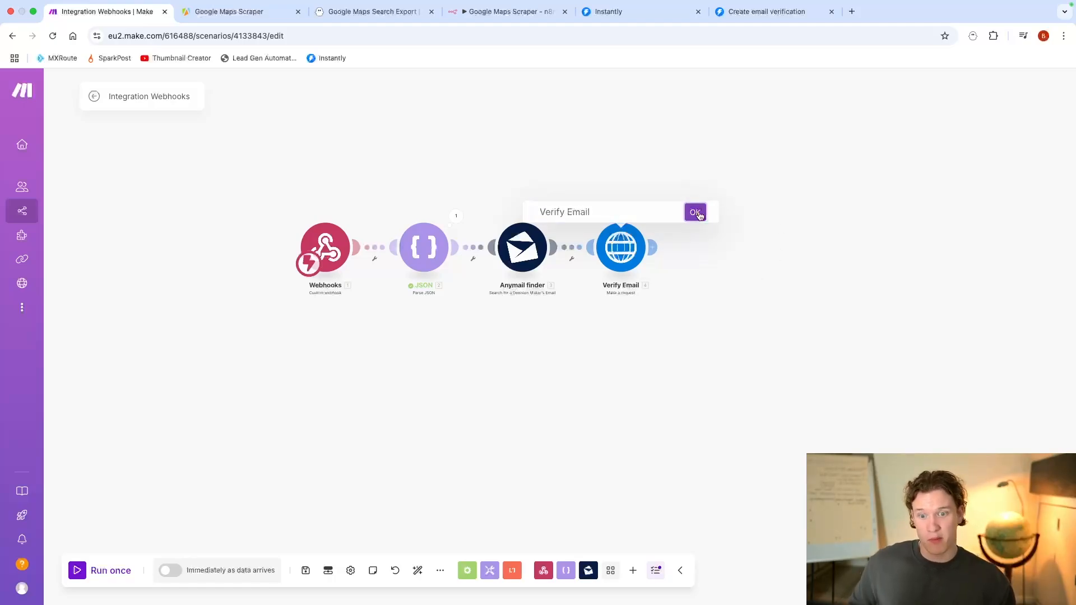
pyautogui.scroll(-2, 594, 332)
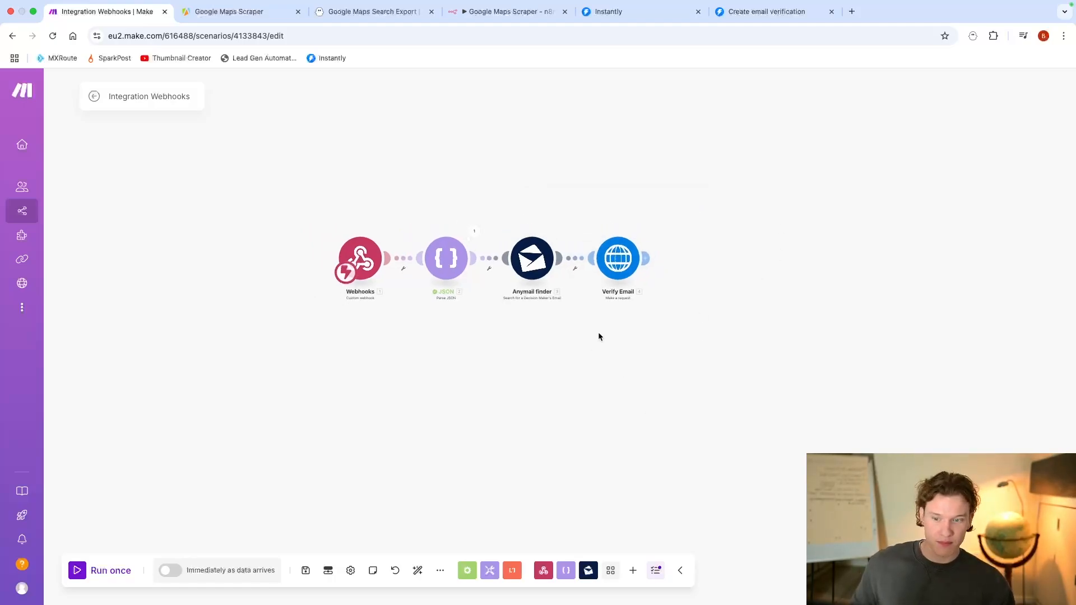
pyautogui.moveTo(598, 334); pyautogui.dragTo(573, 318)
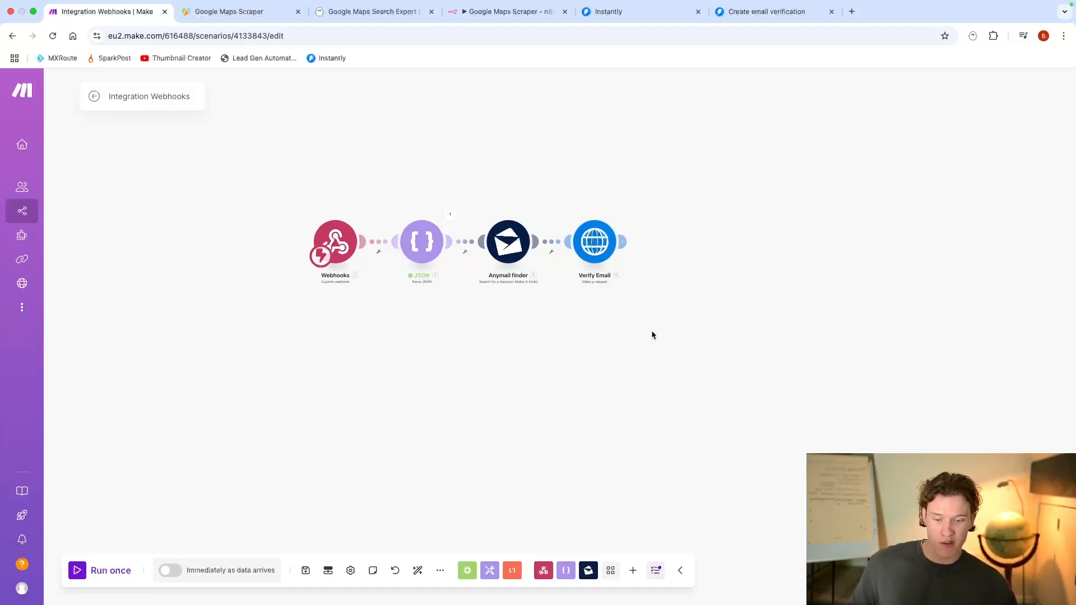
pyautogui.scroll(-3, 656, 329)
pyautogui.scroll(4, 617, 311)
pyautogui.moveTo(639, 305); pyautogui.dragTo(786, 323)
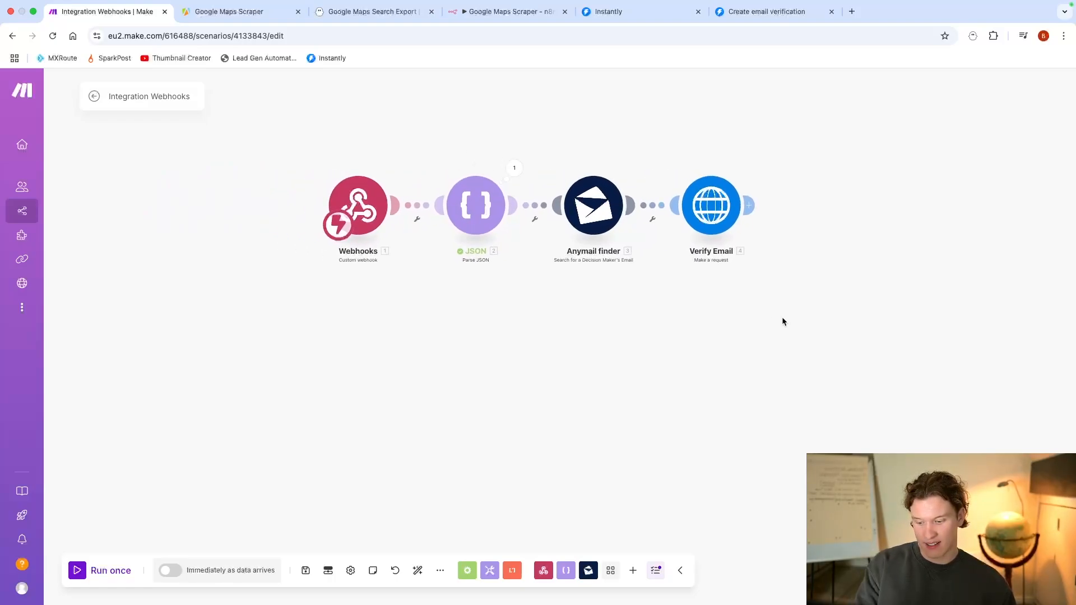
pyautogui.moveTo(782, 317); pyautogui.dragTo(573, 298)
pyautogui.scroll(-2, 747, 334)
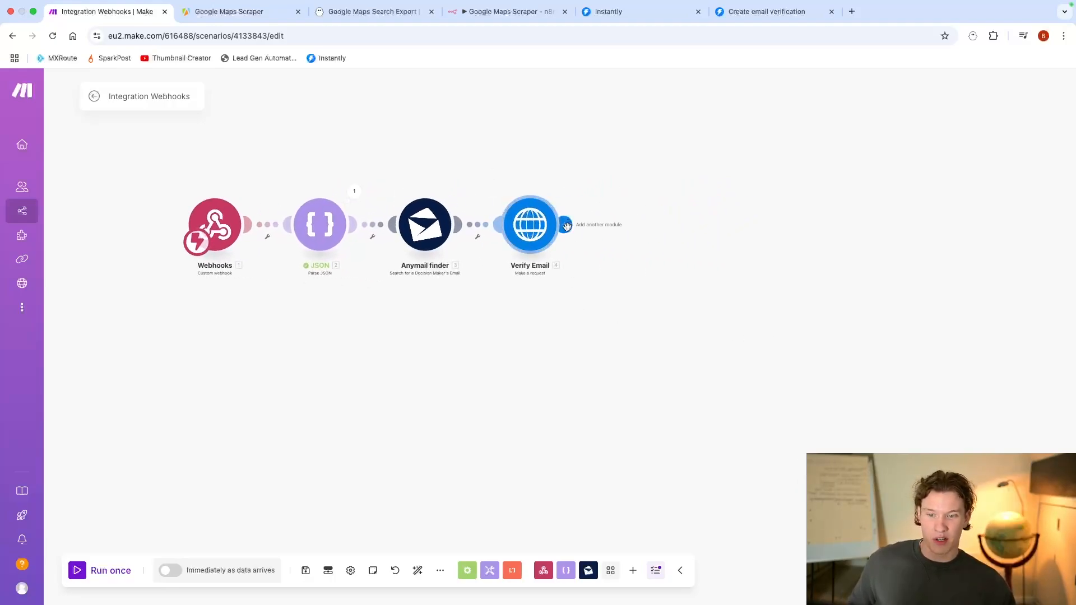
pyautogui.scroll(-3, 577, 275)
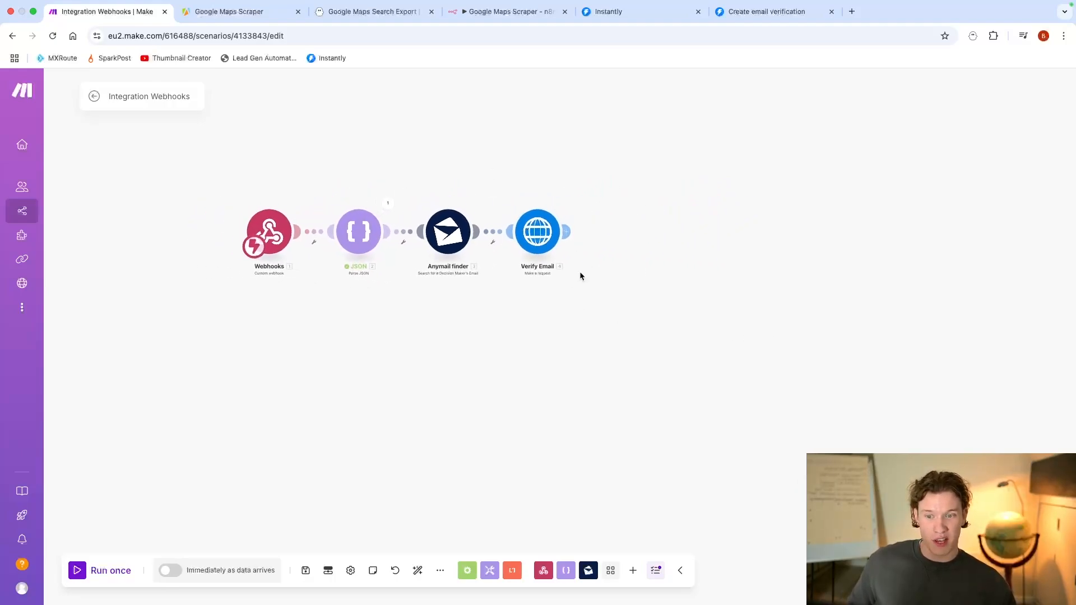
# Step: Add a Perplexity AI Create a Chat Completion module after Verify Email and dismiss its settings
pyautogui.click(570, 238)
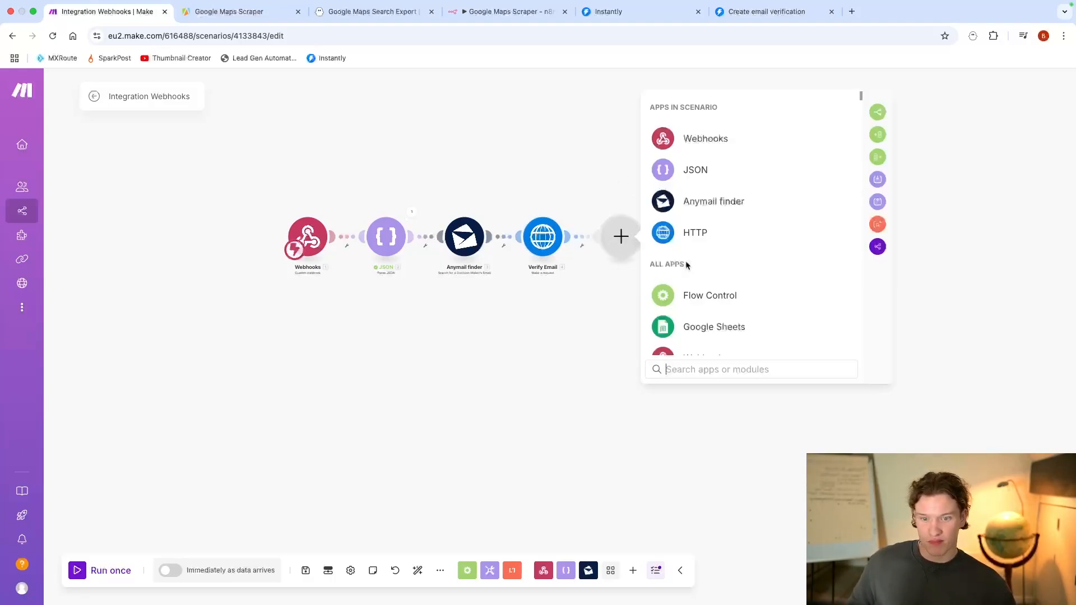
pyautogui.write('perplexity')
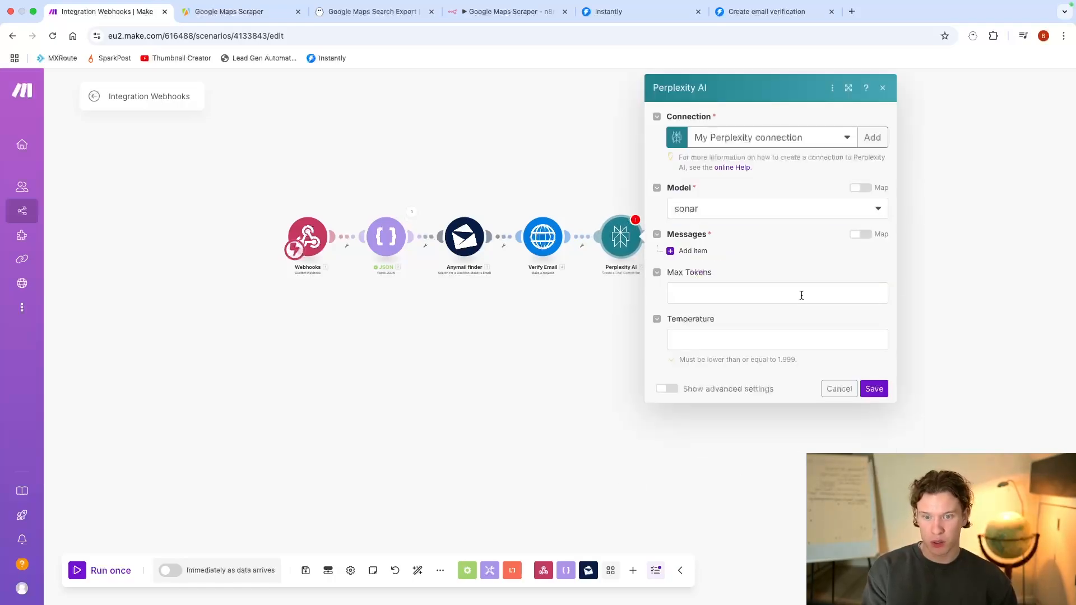
pyautogui.click(839, 389)
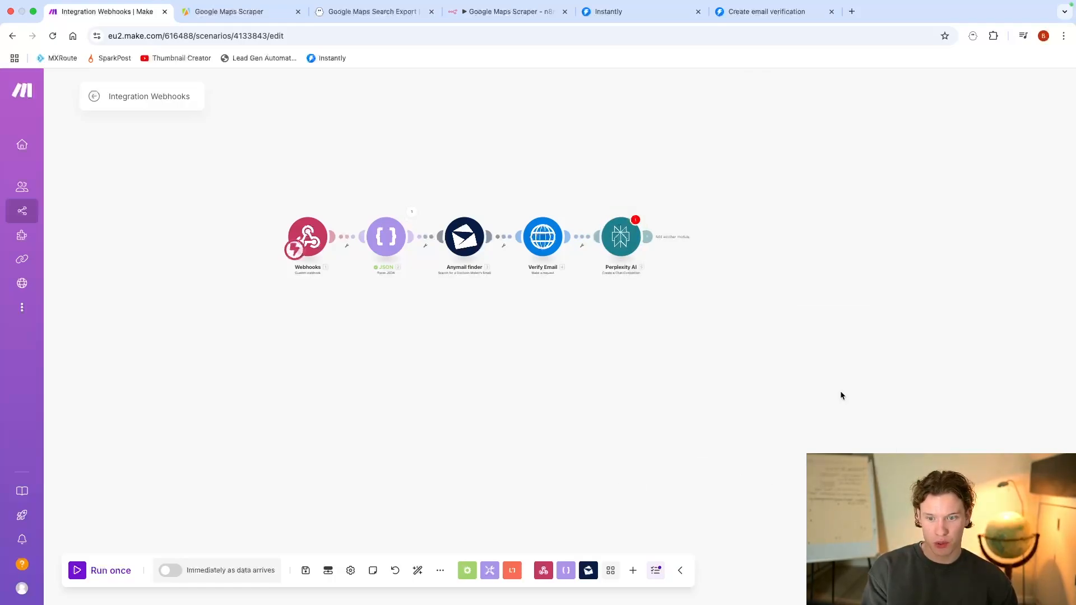
# Step: Add an Anthropic Claude Create a Prompt module after Perplexity AI and dismiss its settings
pyautogui.click(648, 237)
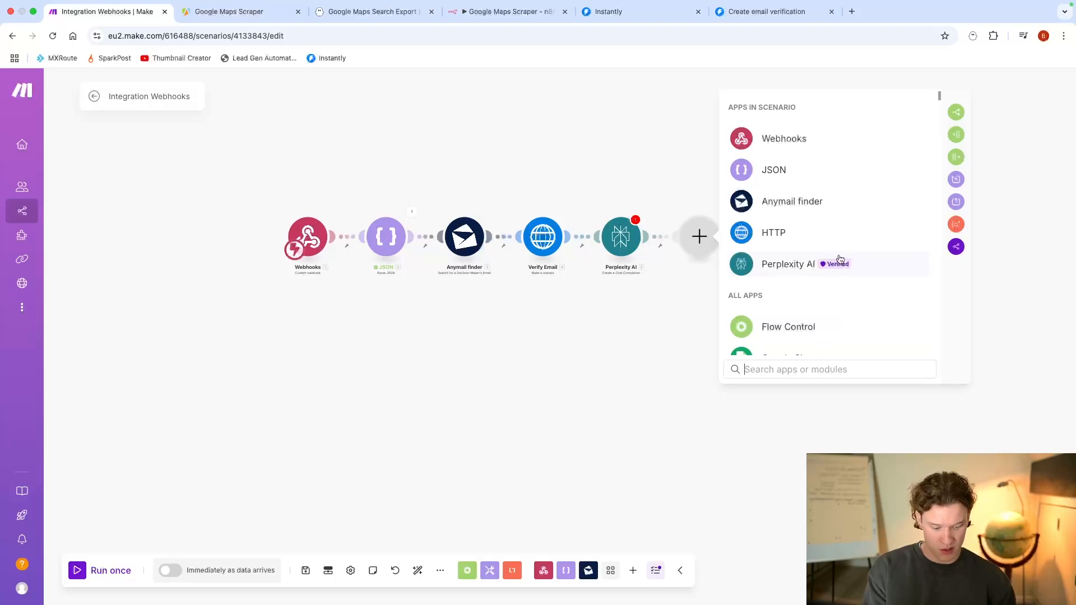
pyautogui.write('anthor')
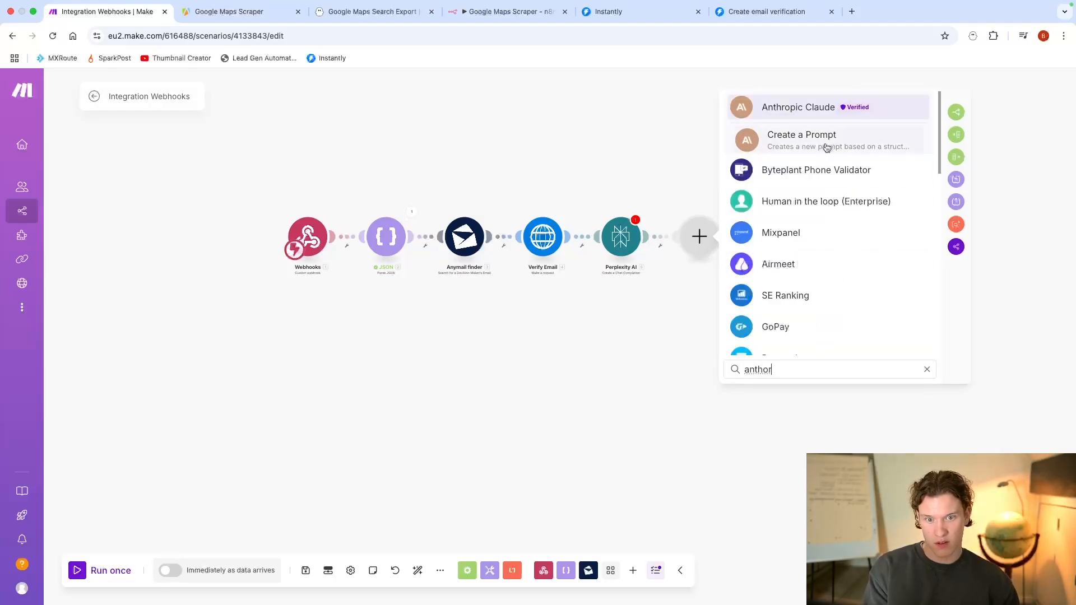
pyautogui.click(809, 107)
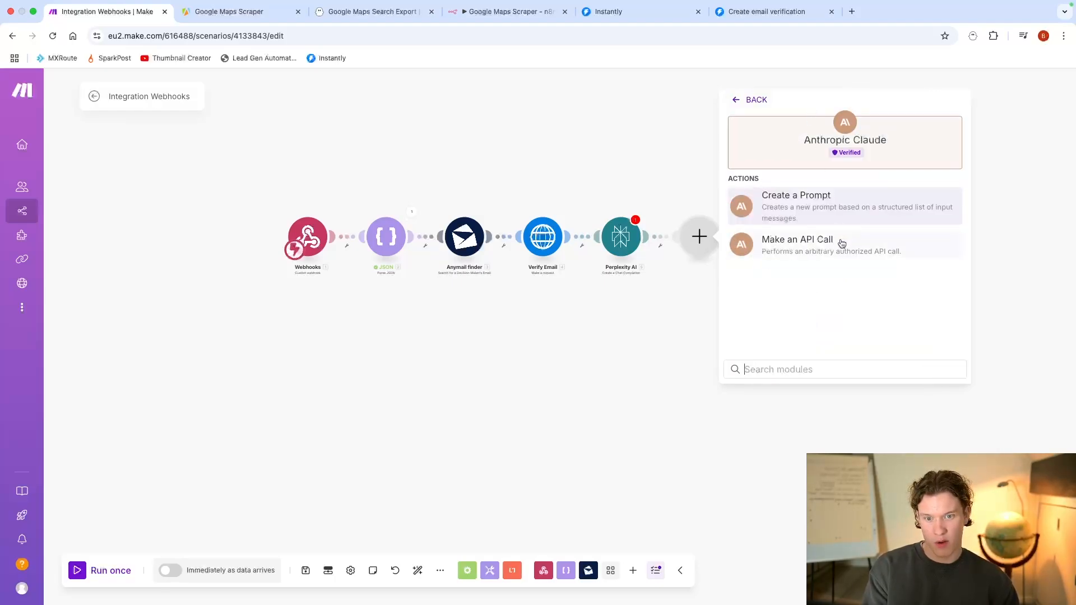
pyautogui.click(836, 203)
pyautogui.click(910, 385)
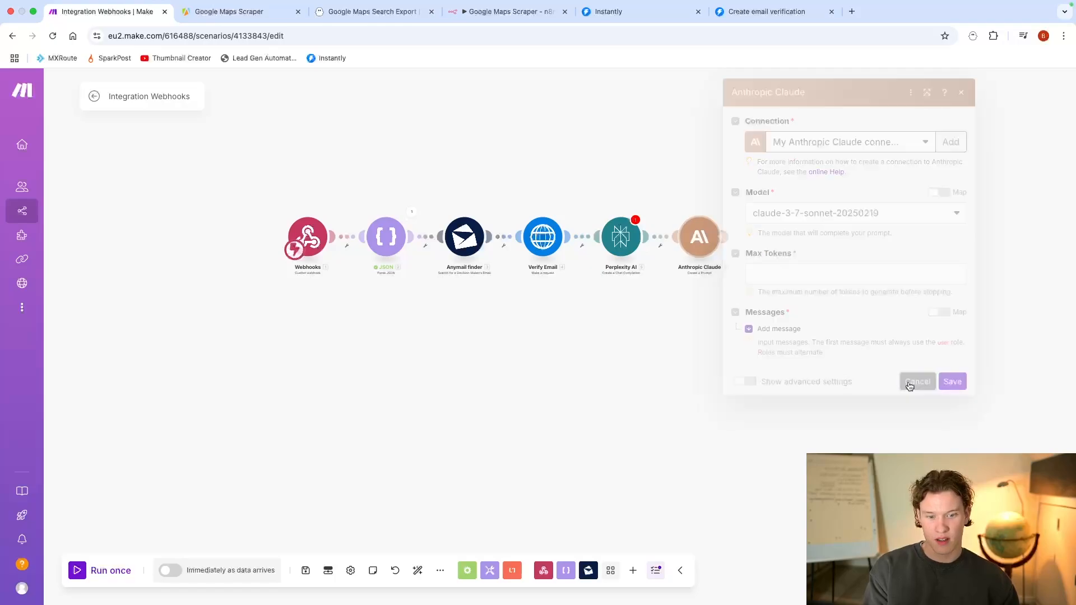
# Step: Open the Perplexity AI module, choose the sonar model, add an empty message item and close the settings
pyautogui.moveTo(771, 306); pyautogui.dragTo(815, 292)
pyautogui.scroll(4, 813, 294)
pyautogui.scroll(-3, 812, 301)
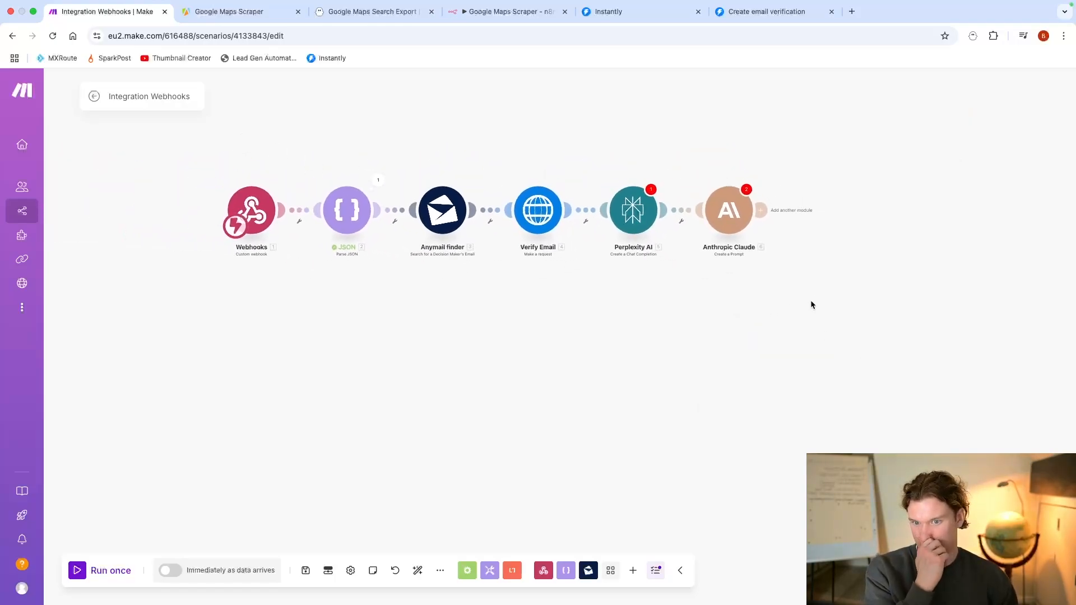
pyautogui.scroll(1, 812, 297)
pyautogui.click(688, 223)
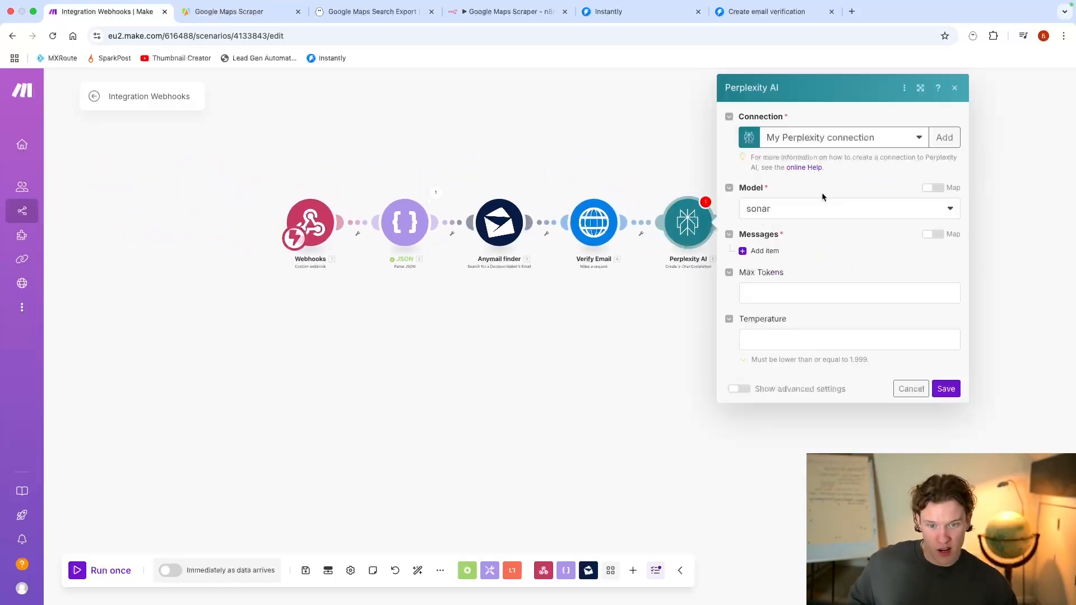
pyautogui.click(835, 210)
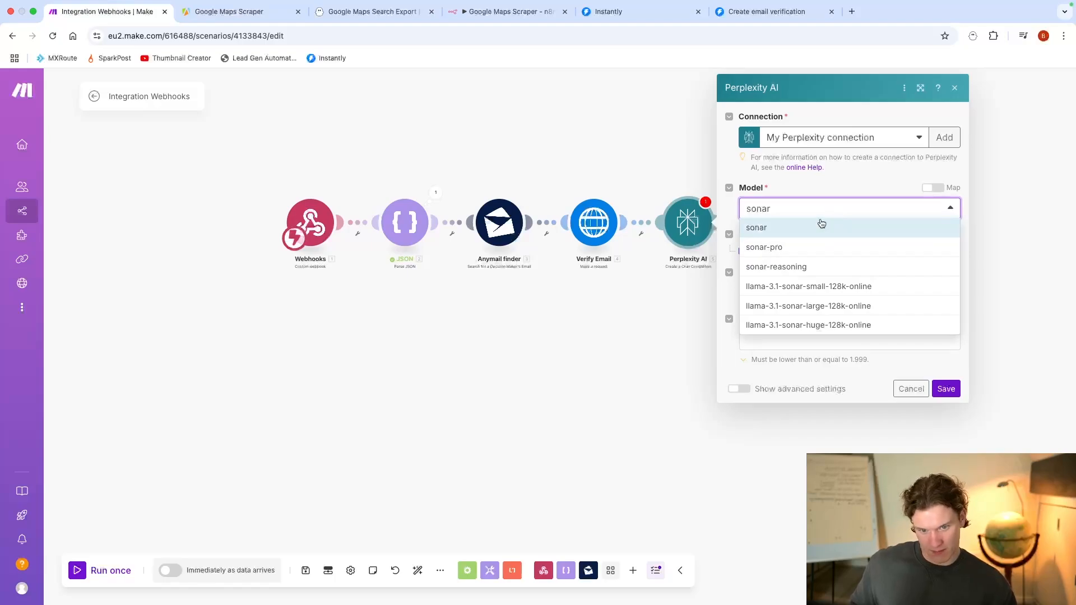
pyautogui.click(821, 227)
pyautogui.click(763, 251)
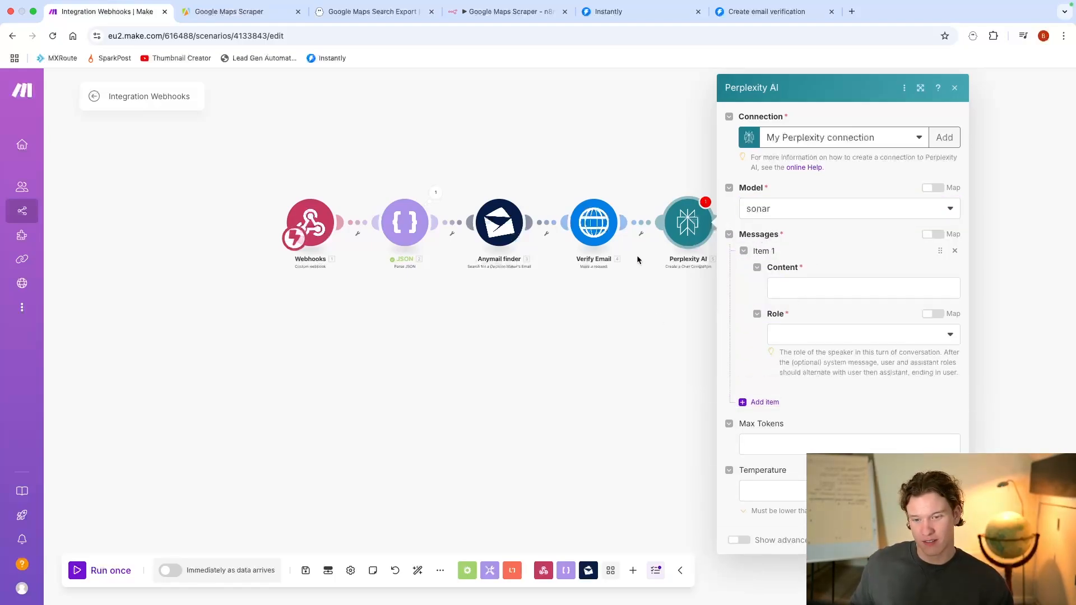
pyautogui.click(662, 299)
# Step: Select the branch after Verify Email and unlink Perplexity AI from the Verify Email module
pyautogui.rightClick(645, 219)
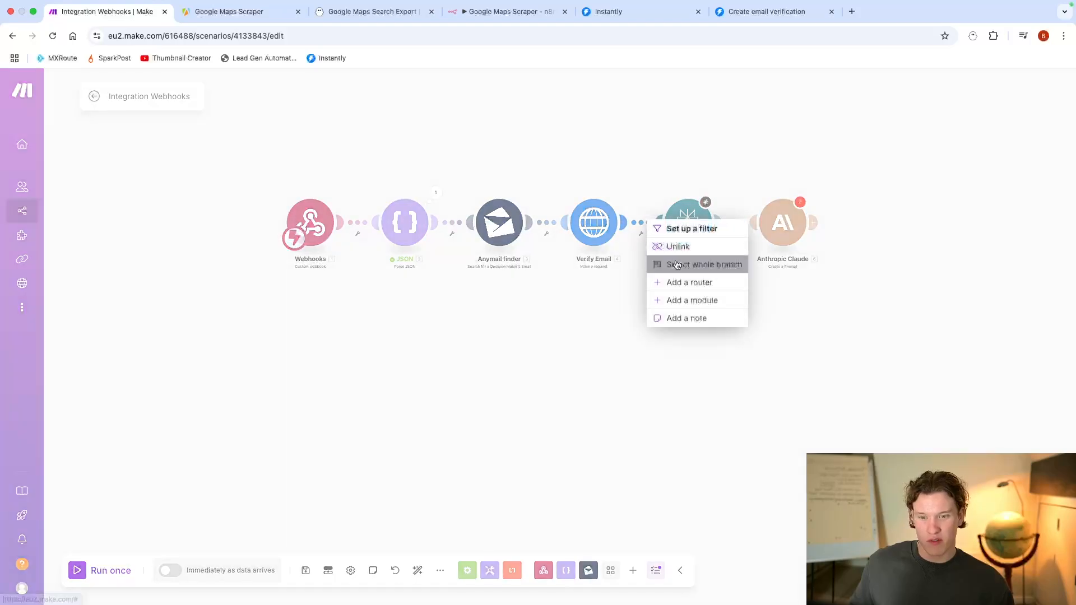
pyautogui.click(677, 264)
pyautogui.rightClick(656, 234)
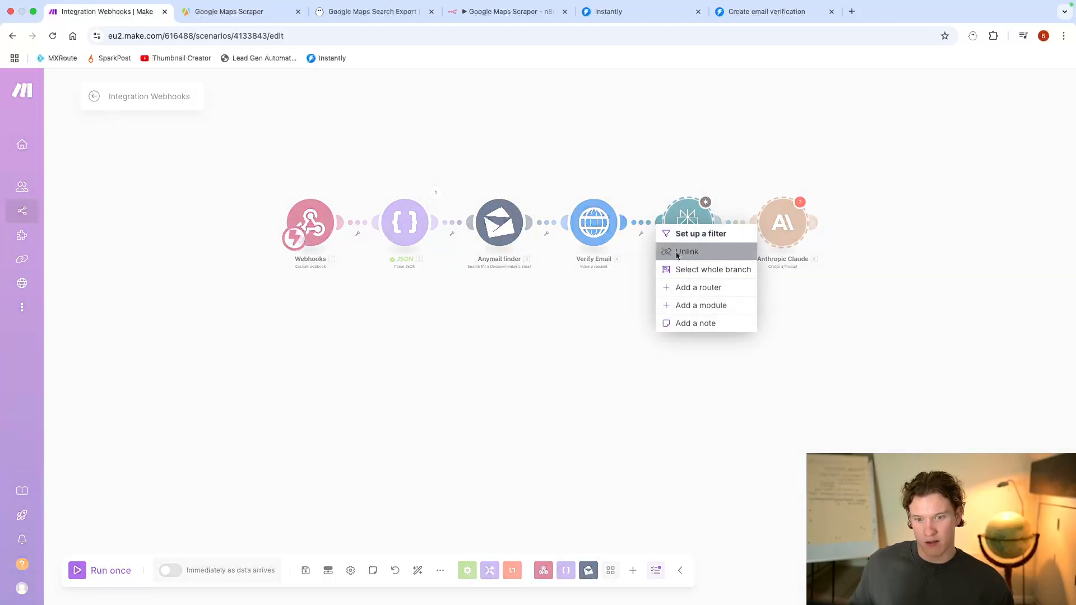
pyautogui.click(675, 250)
pyautogui.moveTo(704, 311); pyautogui.dragTo(669, 298)
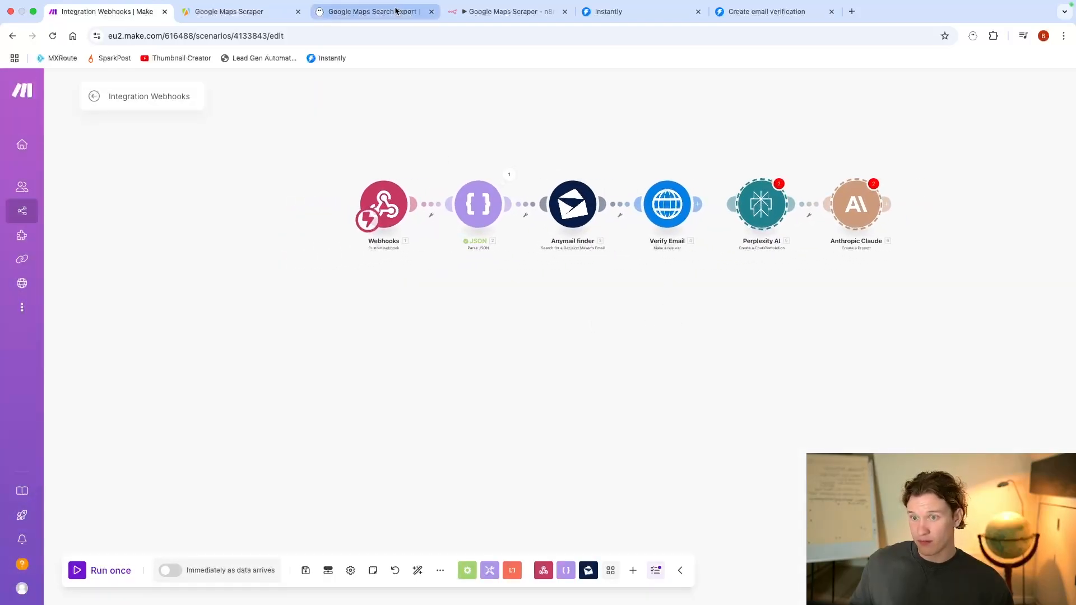
# Step: Launch the Google Maps Search Export phantom in PhantomBuster, then return to Make and run the scenario once
pyautogui.click(373, 16)
pyautogui.click(910, 277)
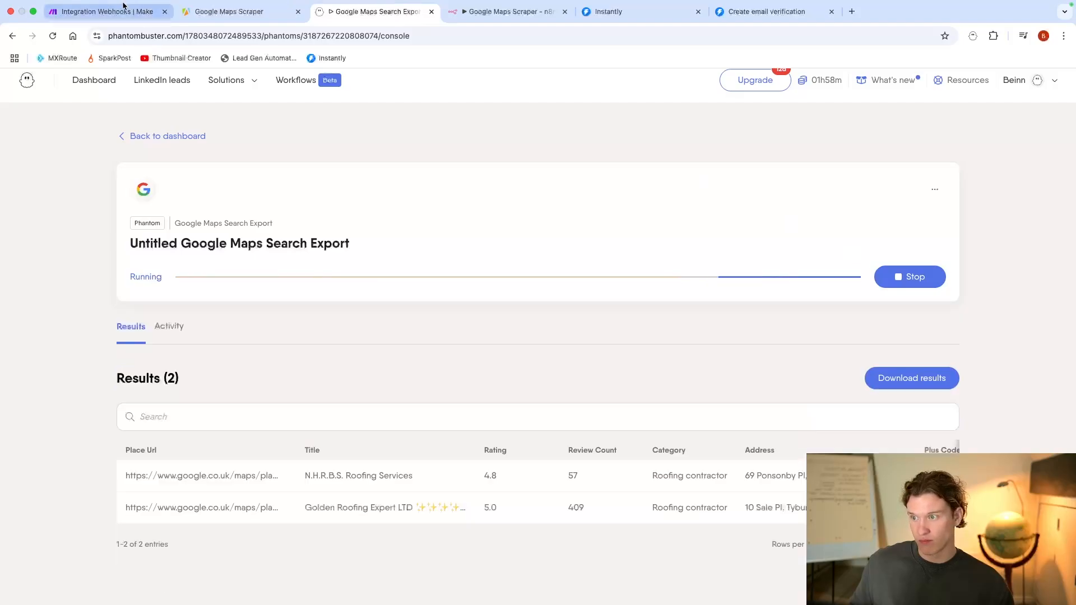
pyautogui.click(107, 11)
pyautogui.click(104, 581)
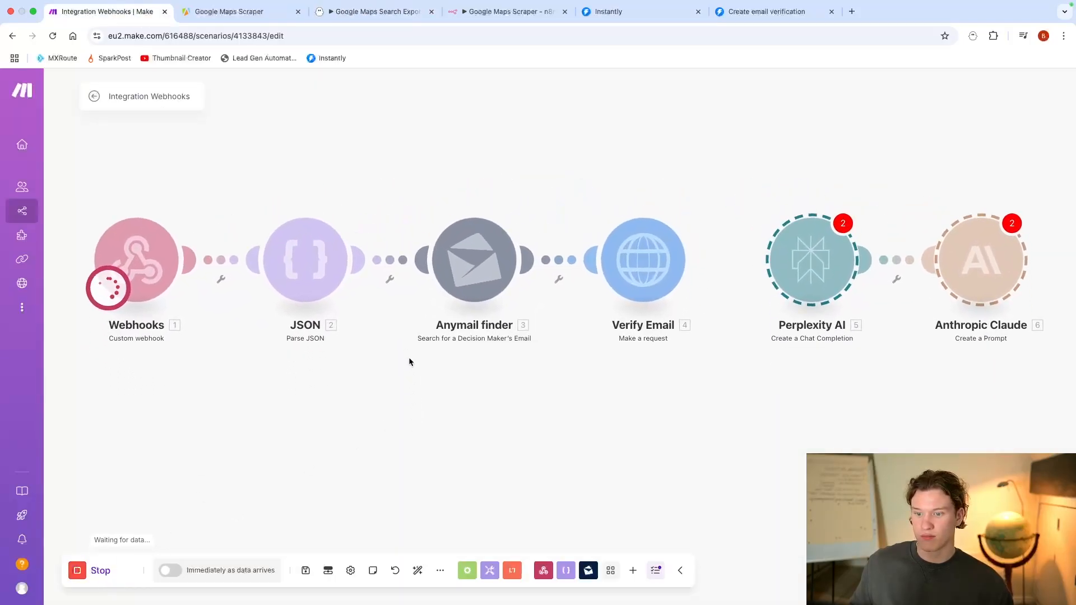
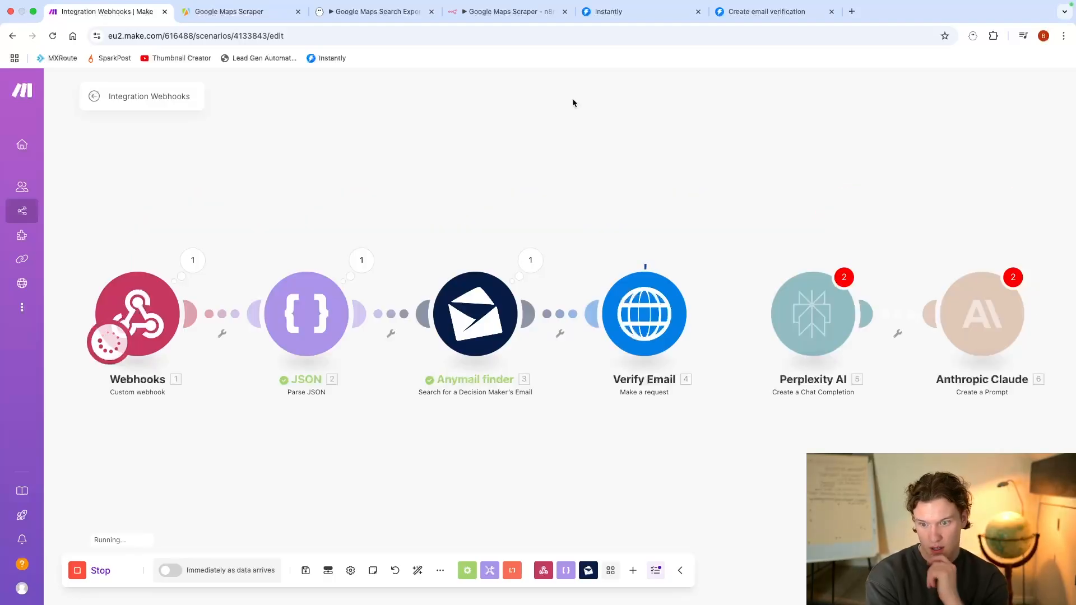
# Step: Examine the Anymail finder result and the Verify Email response data from the run
pyautogui.click(530, 260)
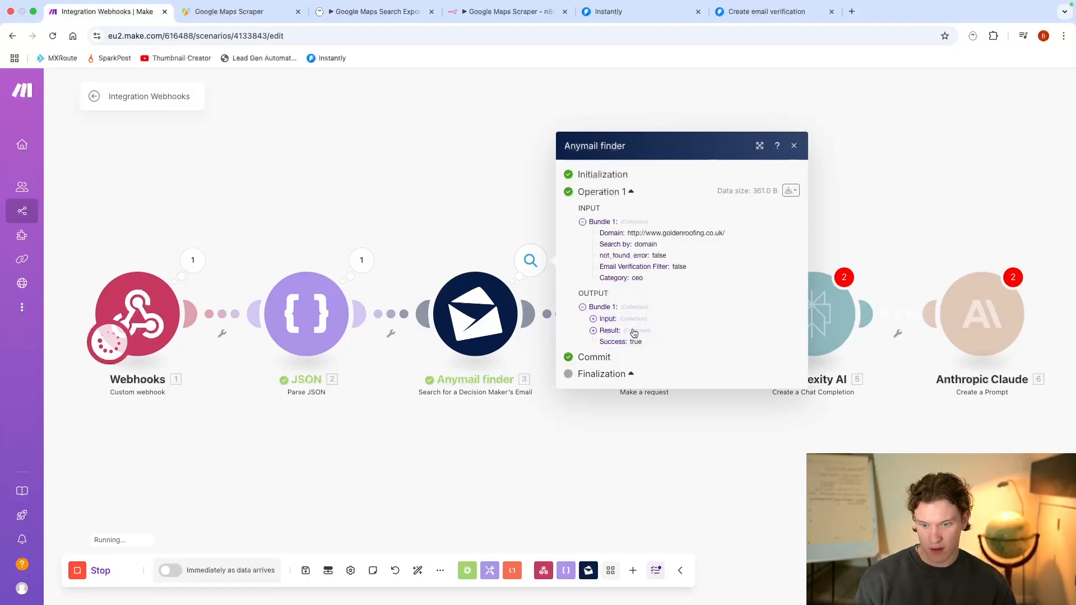
pyautogui.click(636, 335)
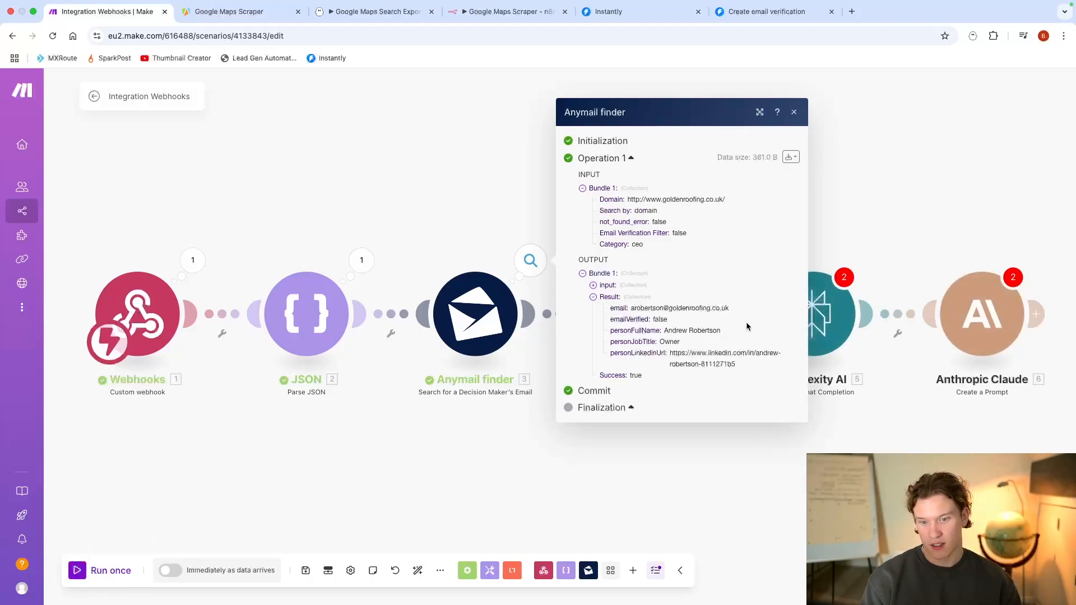
pyautogui.click(687, 470)
pyautogui.click(698, 260)
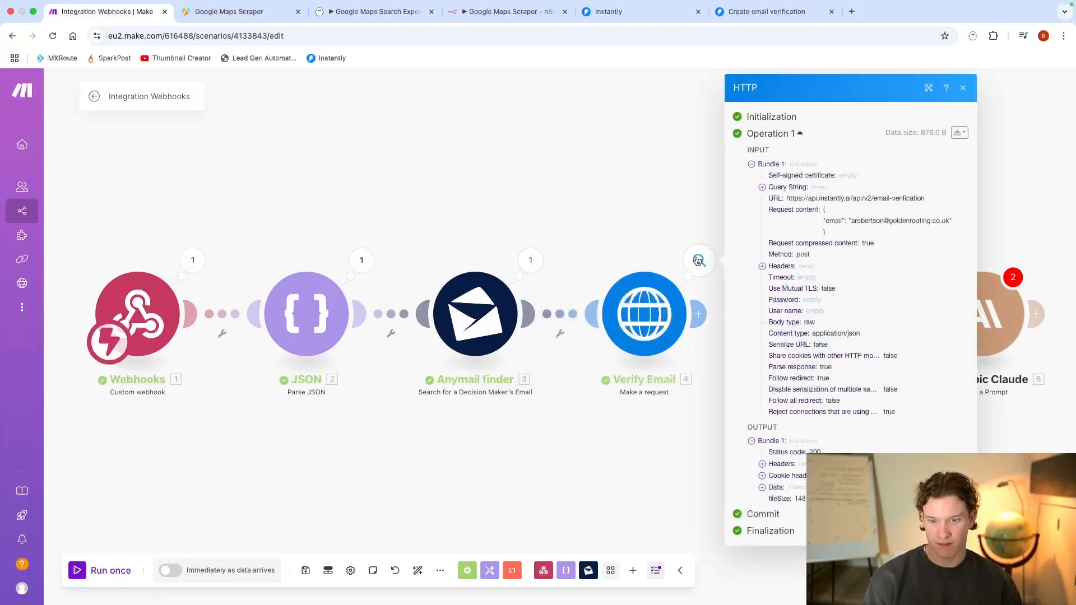
pyautogui.click(776, 488)
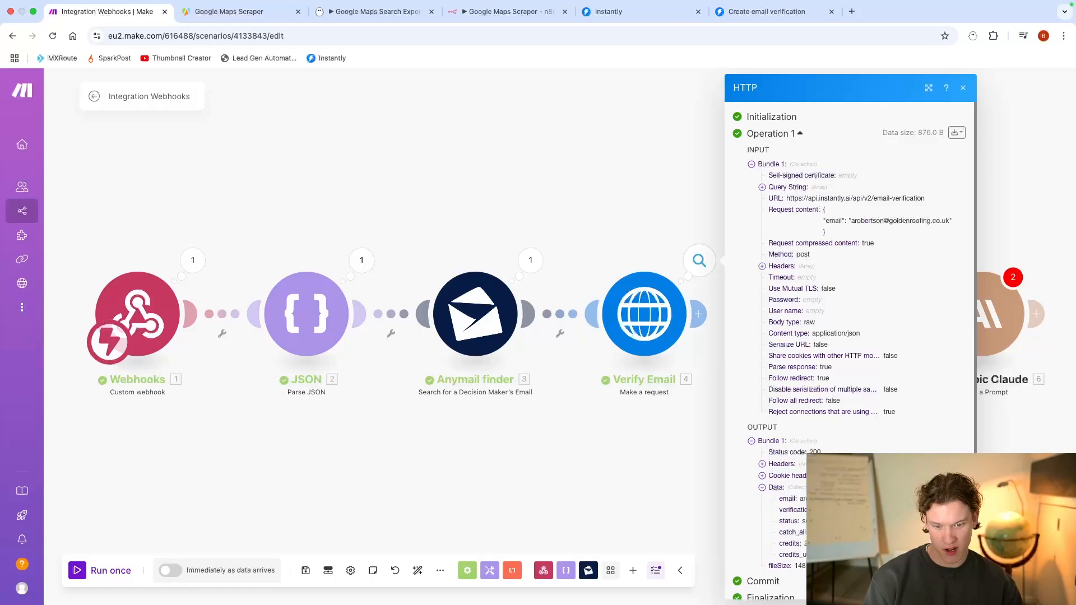
pyautogui.click(648, 503)
# Step: Move the Perplexity AI and Anthropic Claude modules together farther away from the Verify Email module
pyautogui.scroll(-3, 707, 392)
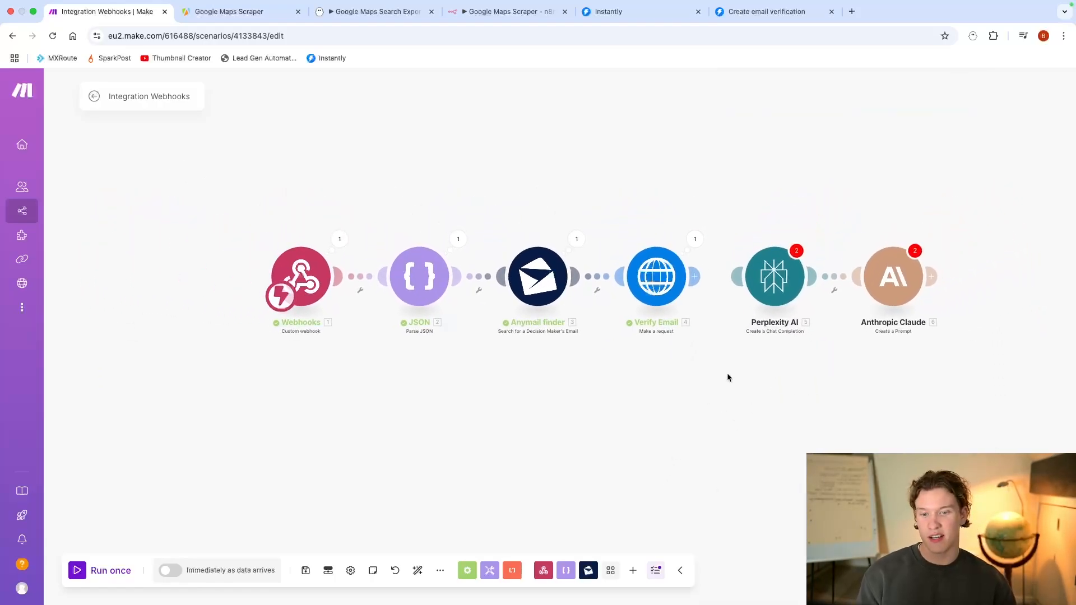
pyautogui.moveTo(728, 218); pyautogui.dragTo(958, 321)
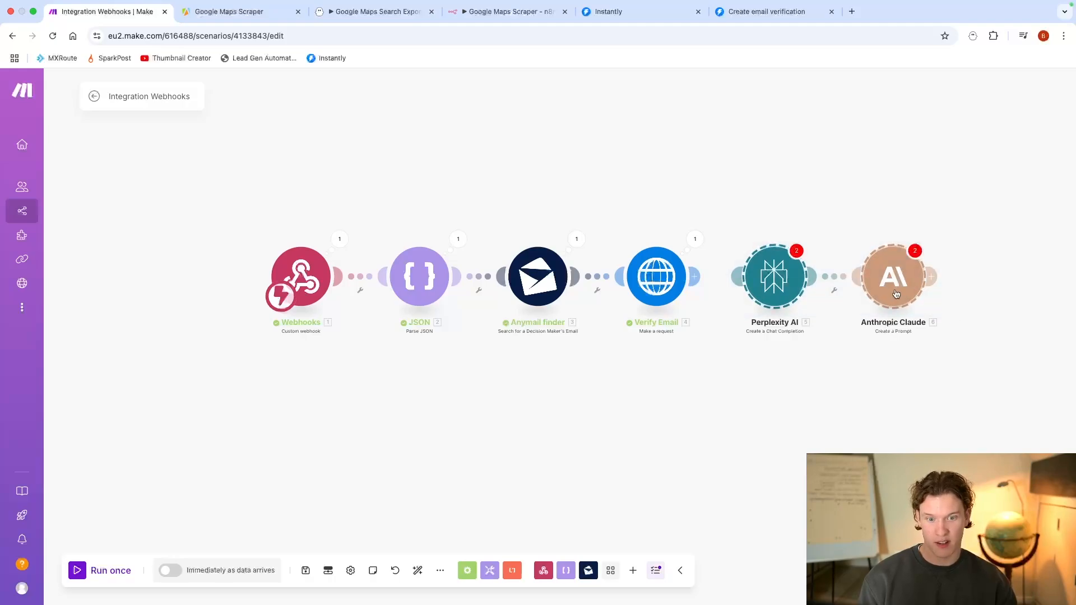
pyautogui.moveTo(896, 294); pyautogui.dragTo(945, 292)
pyautogui.click(879, 441)
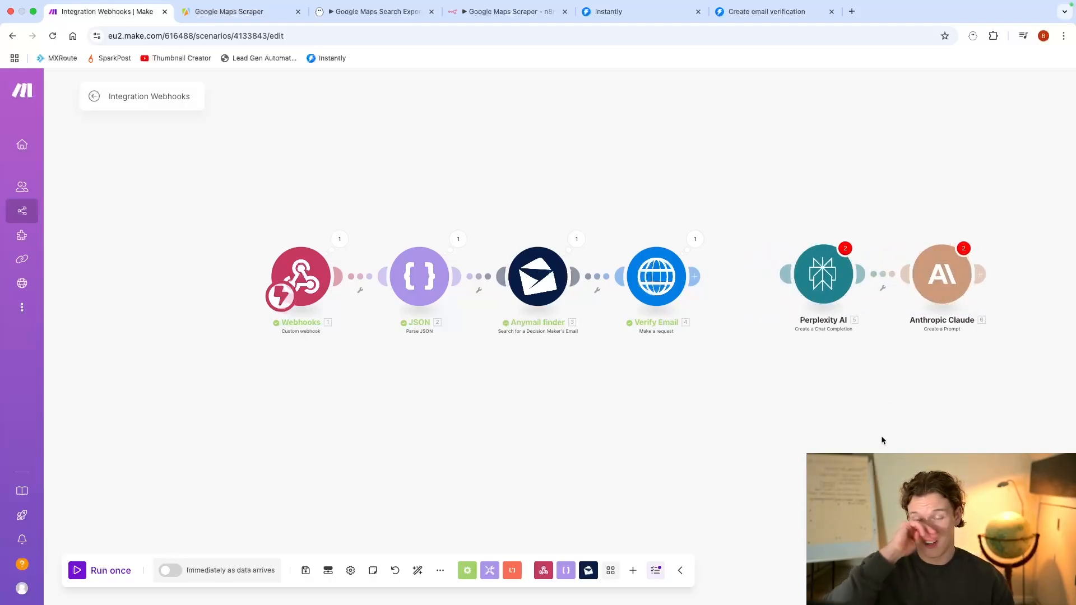
pyautogui.scroll(-1, 752, 420)
pyautogui.scroll(-1, 752, 420)
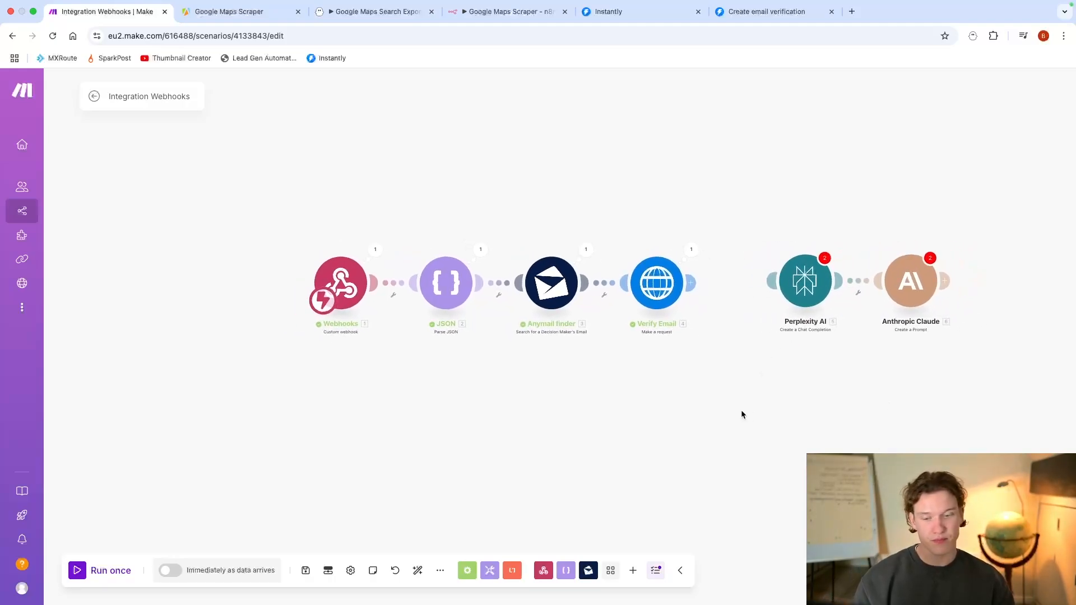
pyautogui.moveTo(780, 412); pyautogui.dragTo(761, 389)
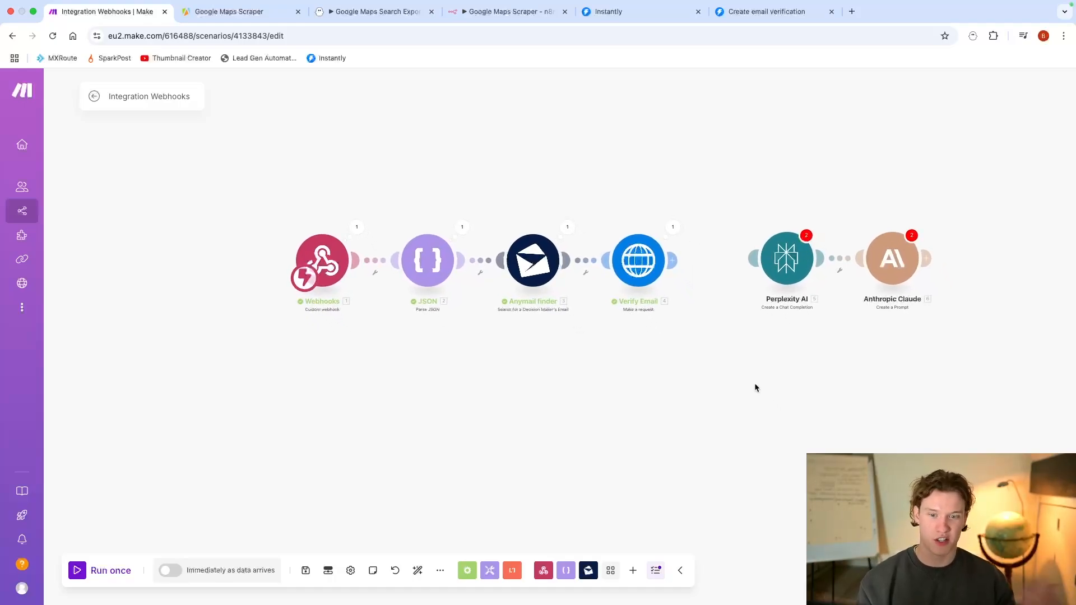
# Step: Copy the found email from the Anymail finder output and run only the Verify Email module with that address
pyautogui.click(567, 227)
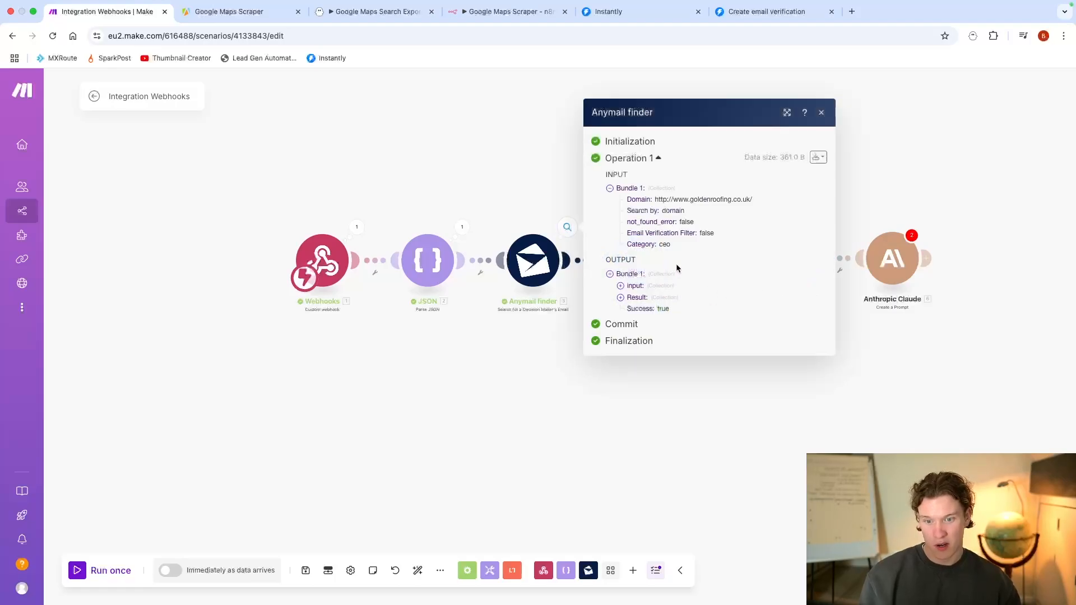
pyautogui.tripleClick(703, 284)
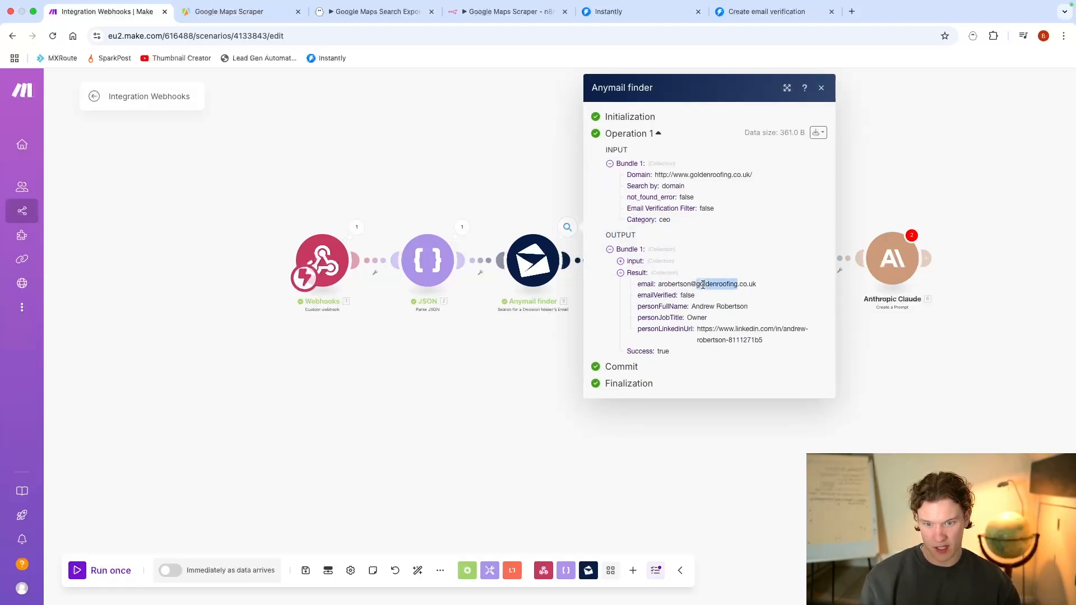
pyautogui.click(549, 413)
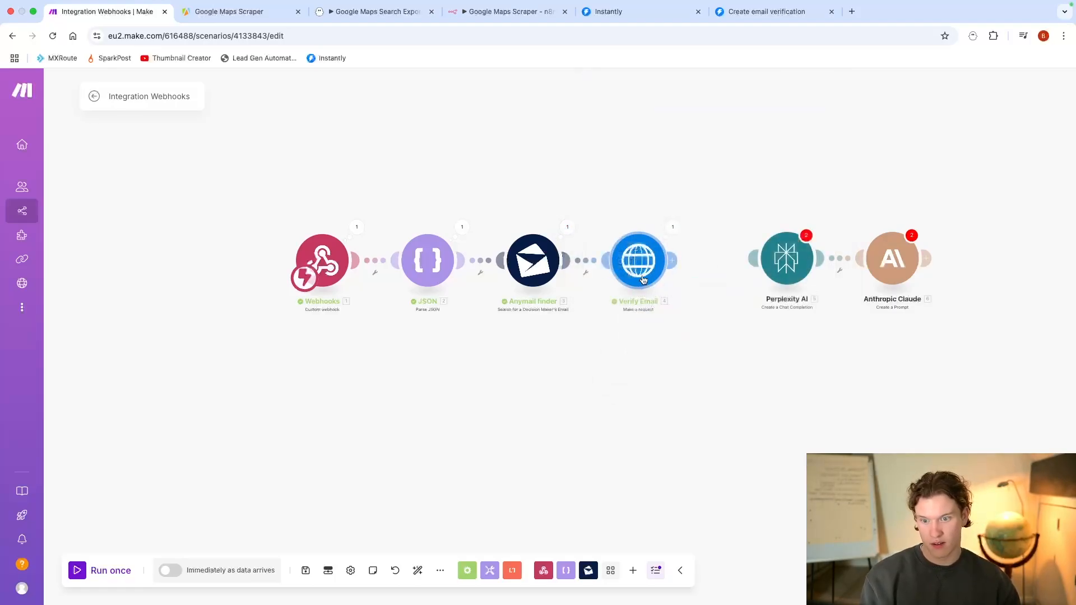
pyautogui.rightClick(642, 266)
pyautogui.click(694, 296)
pyautogui.click(760, 486)
pyautogui.press('cmd+v')
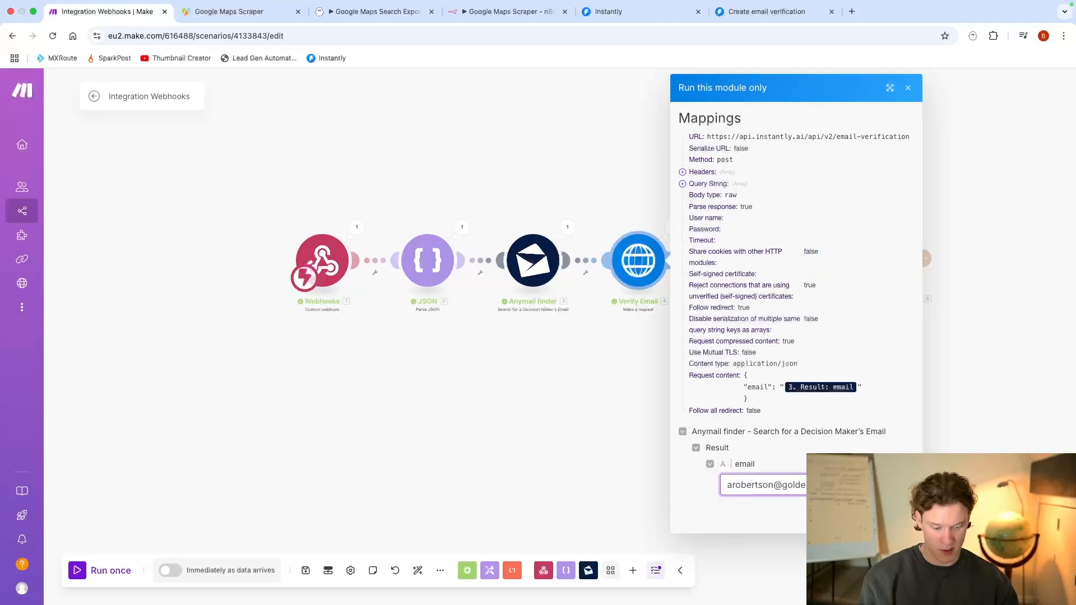
pyautogui.press('Return')
pyautogui.scroll(-2, 734, 447)
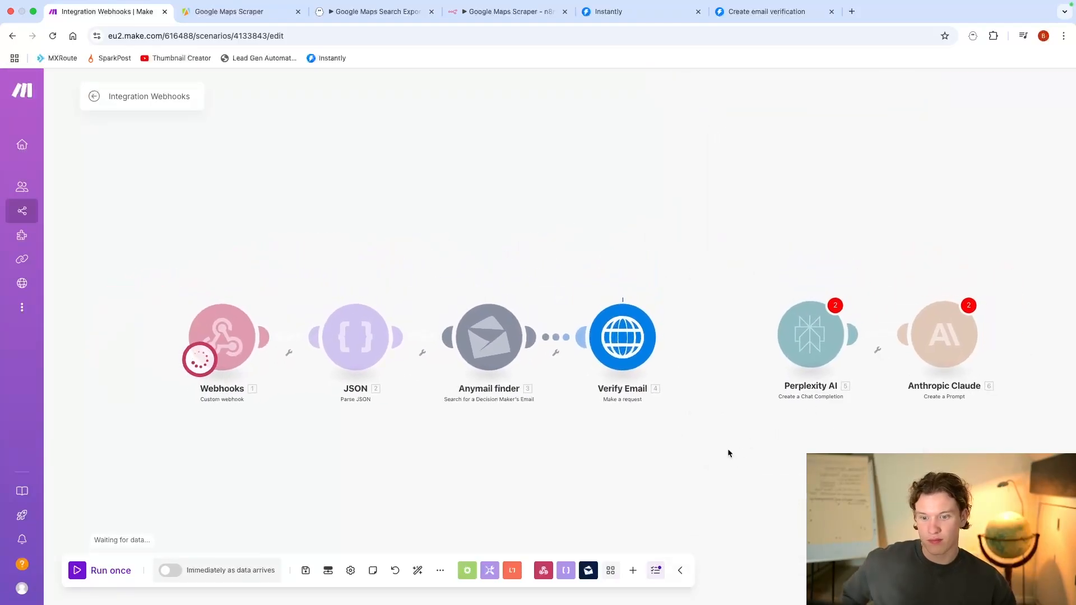
pyautogui.moveTo(727, 449); pyautogui.dragTo(721, 397)
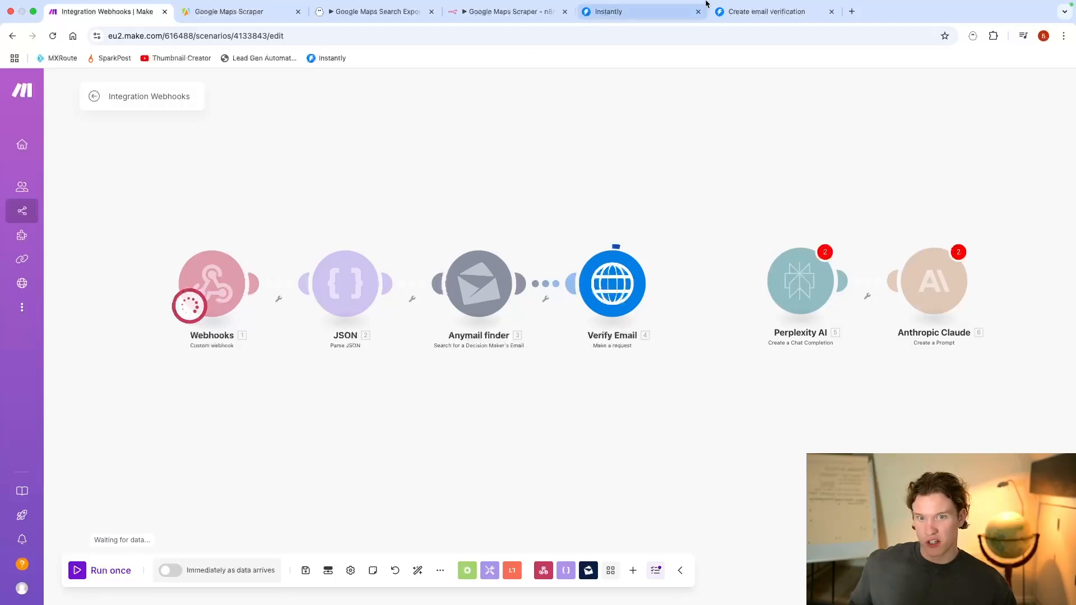
# Step: Switch to Instantly, check the remaining verification credits under billing and reload the page
pyautogui.click(660, 16)
pyautogui.click(684, 262)
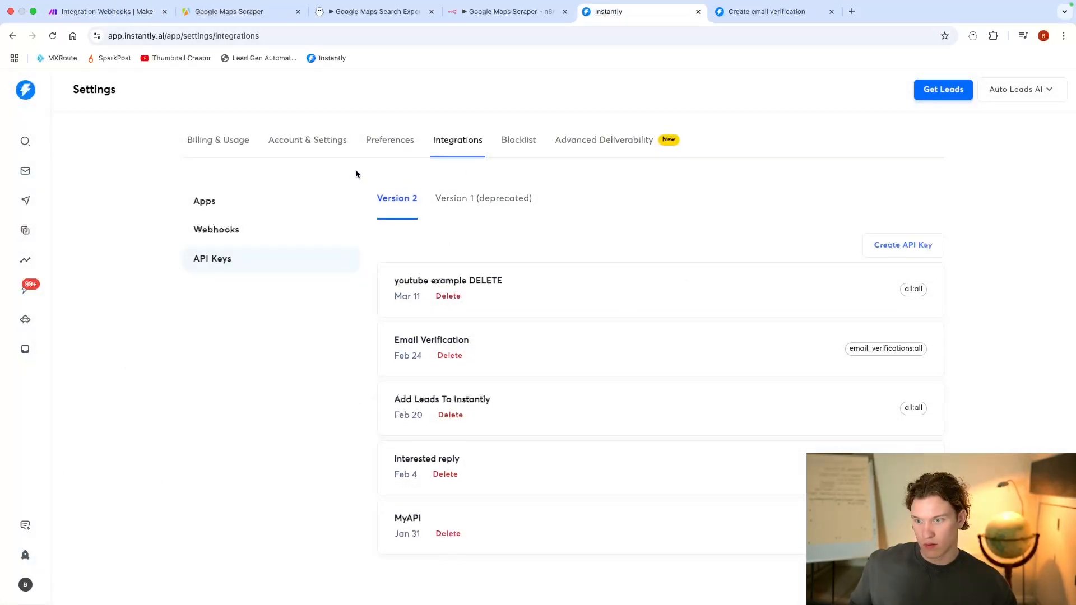
pyautogui.click(202, 144)
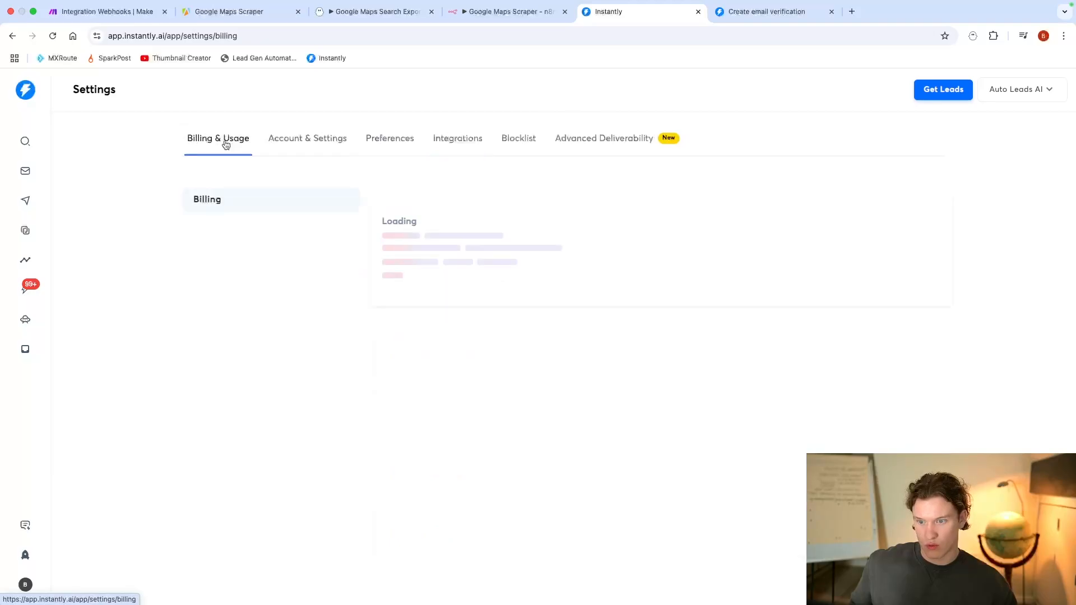
pyautogui.click(760, 204)
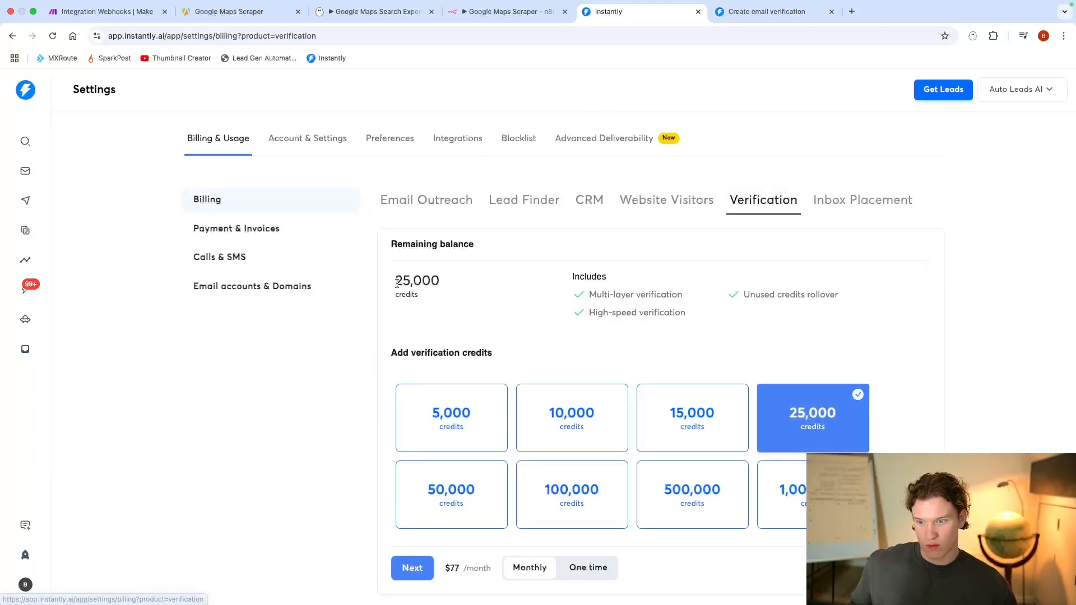
pyautogui.moveTo(402, 280); pyautogui.dragTo(428, 282)
pyautogui.click(54, 36)
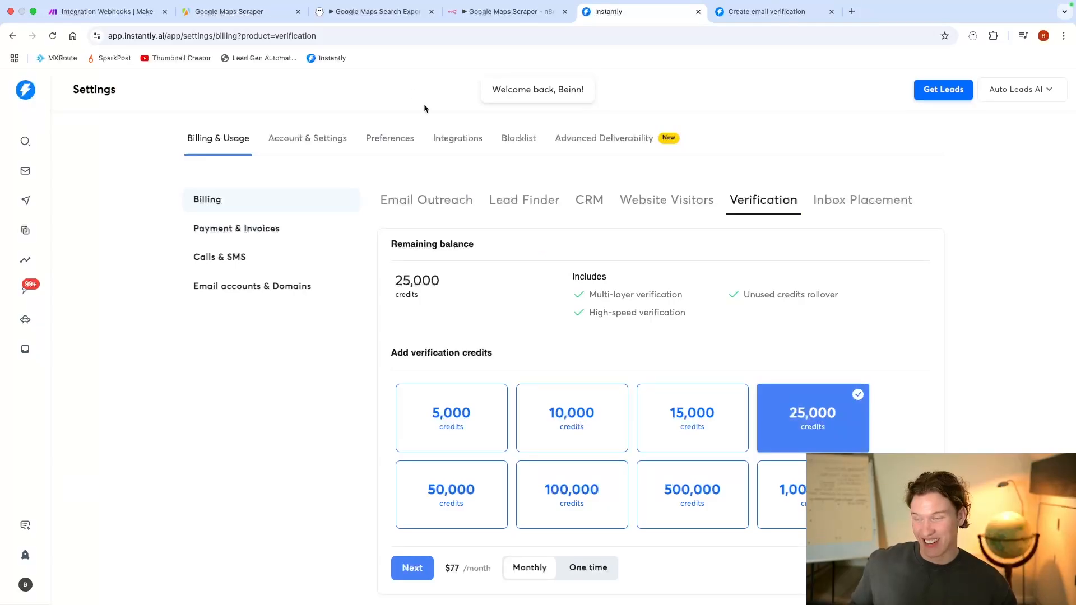
# Step: Return to Make and examine the response data of the Verify Email module's single run
pyautogui.click(104, 11)
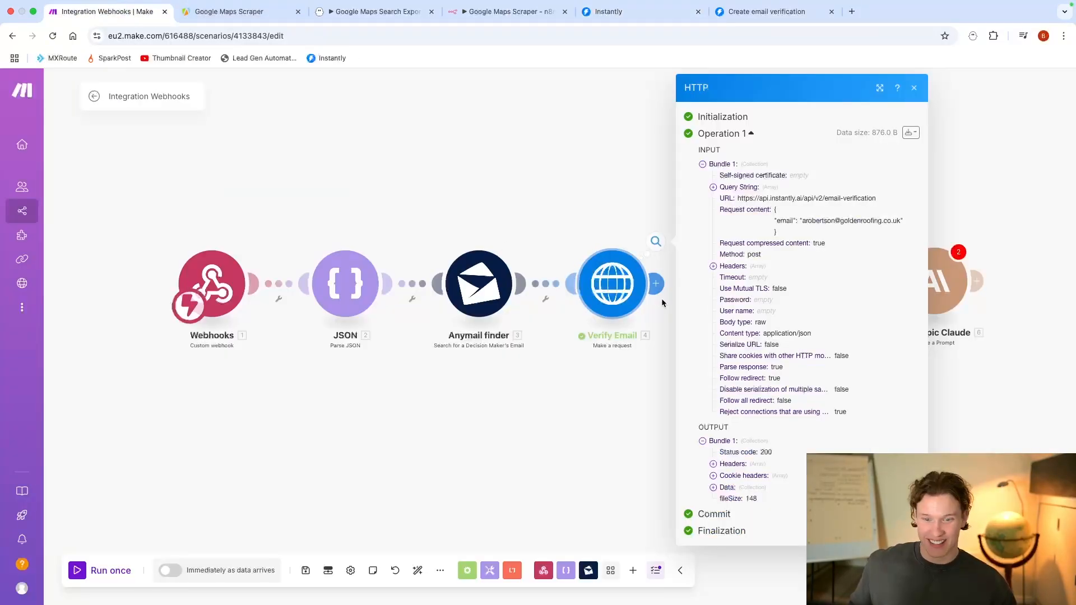
pyautogui.click(727, 488)
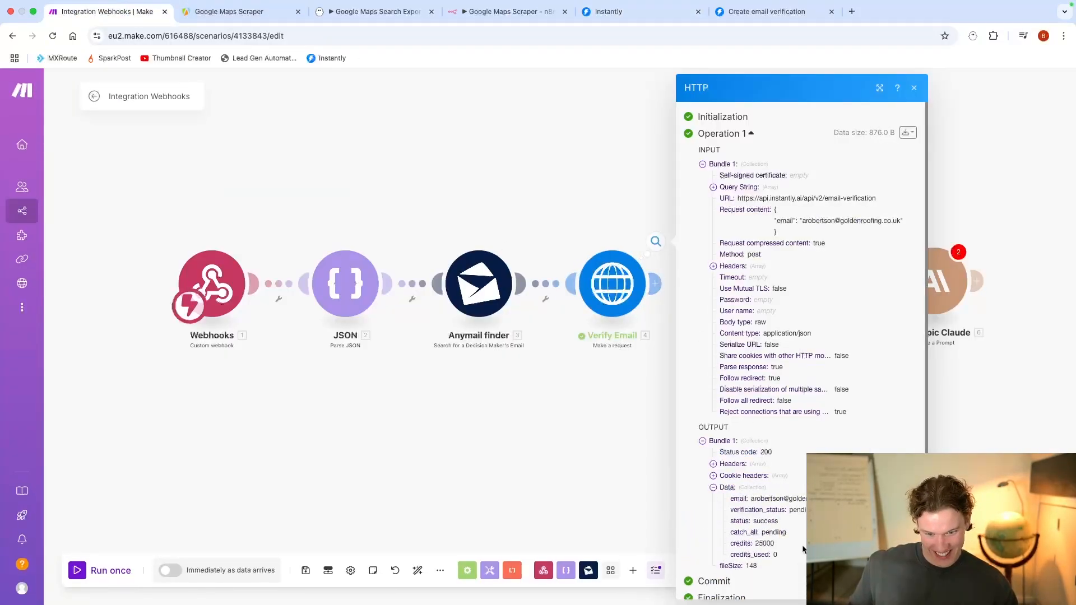
pyautogui.click(613, 447)
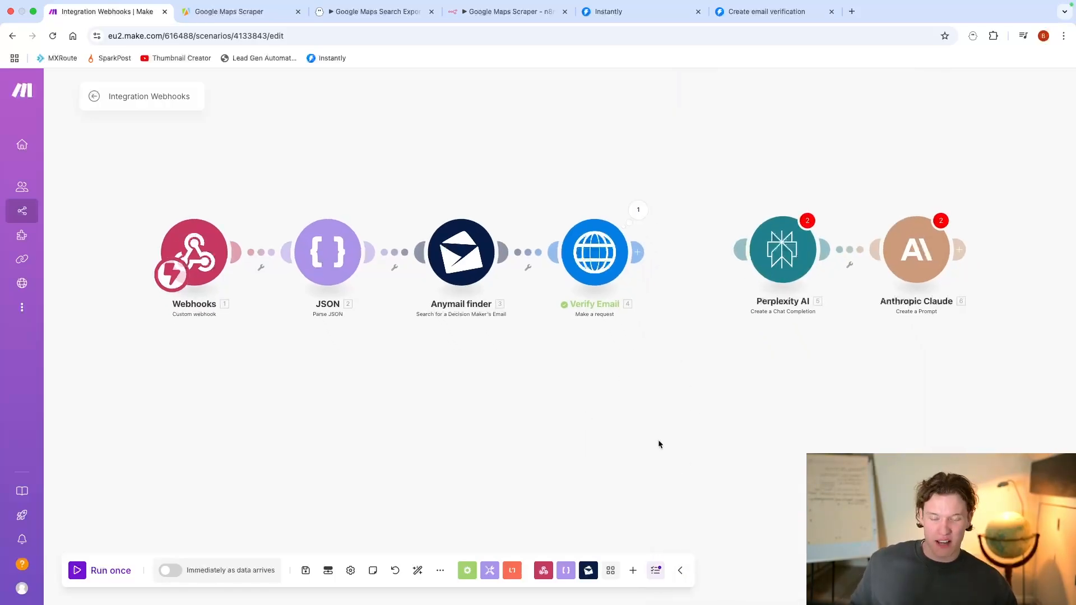
# Step: Add an HTTP Make a request module connected after Verify Email
pyautogui.moveTo(657, 442); pyautogui.dragTo(567, 362)
pyautogui.click(563, 180)
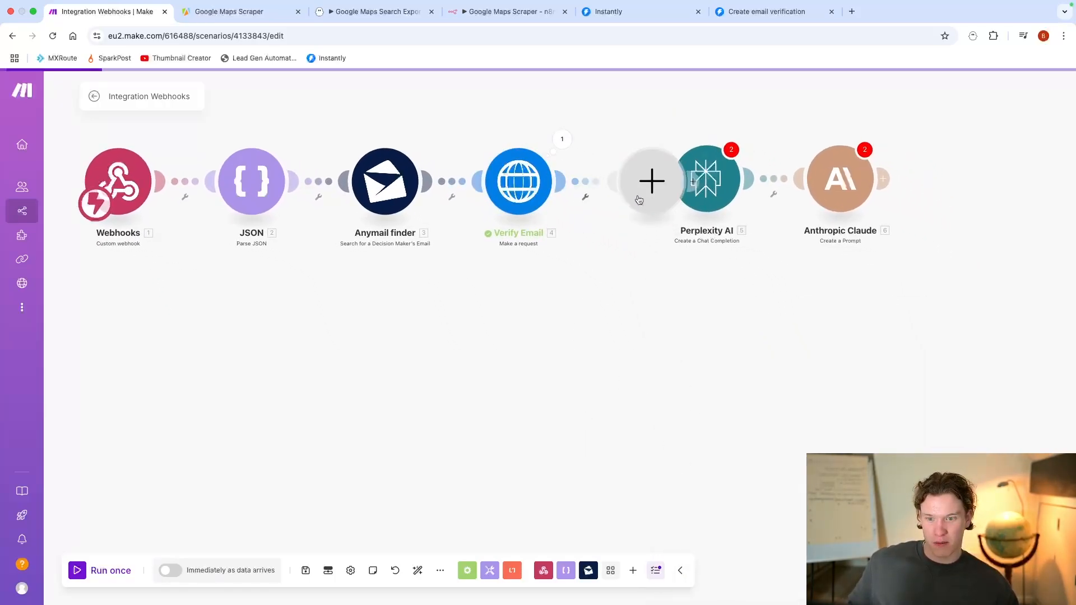
pyautogui.write('http')
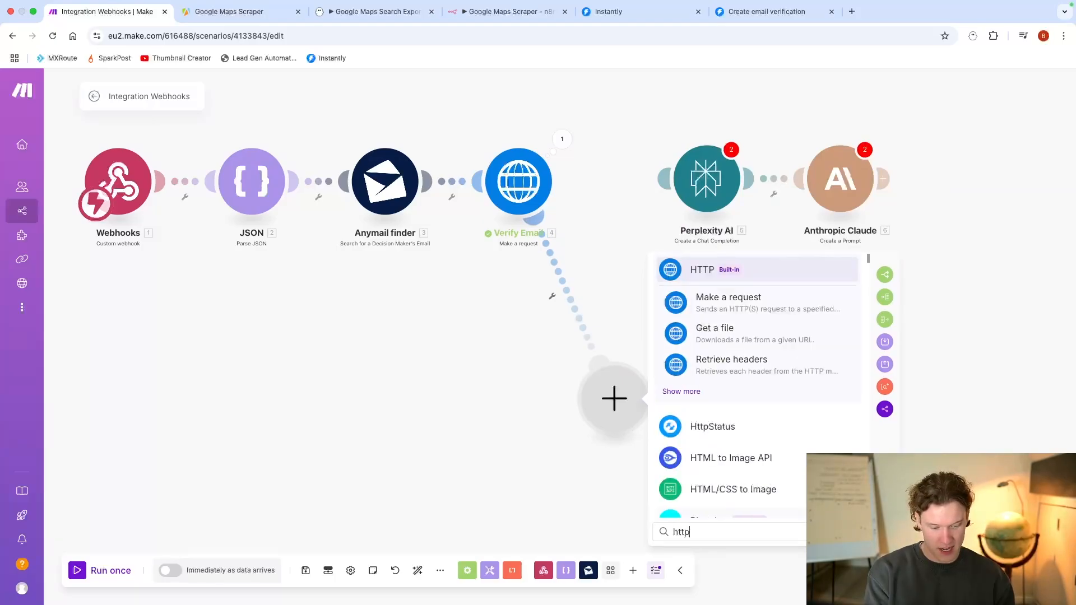
pyautogui.click(754, 340)
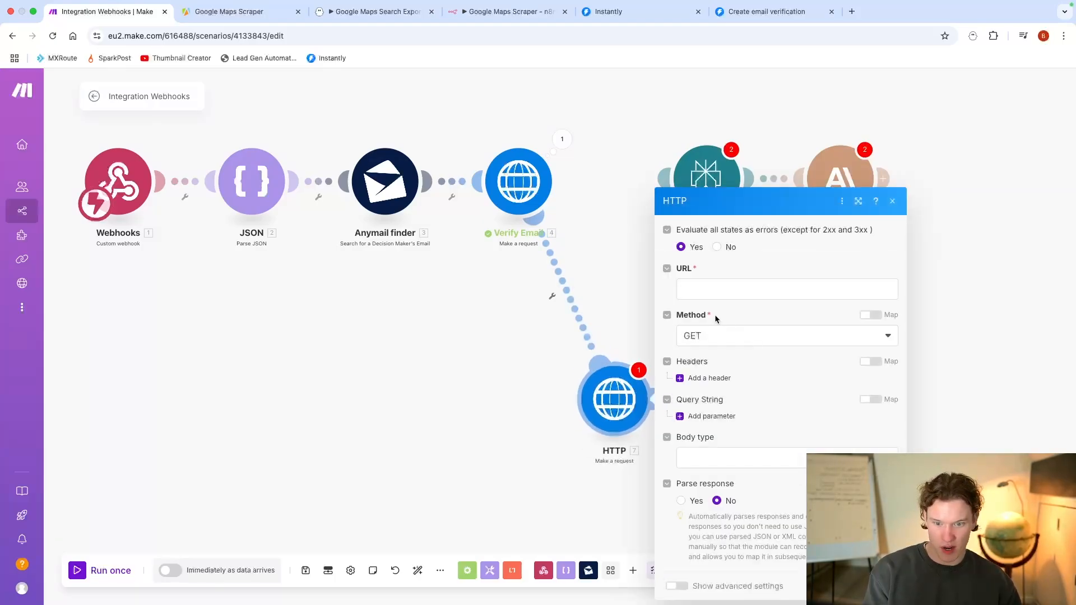
# Step: Set the HTTP request's method to POST, body type to Raw and content type to JSON (application/json)
pyautogui.click(716, 336)
pyautogui.click(719, 415)
pyautogui.click(711, 342)
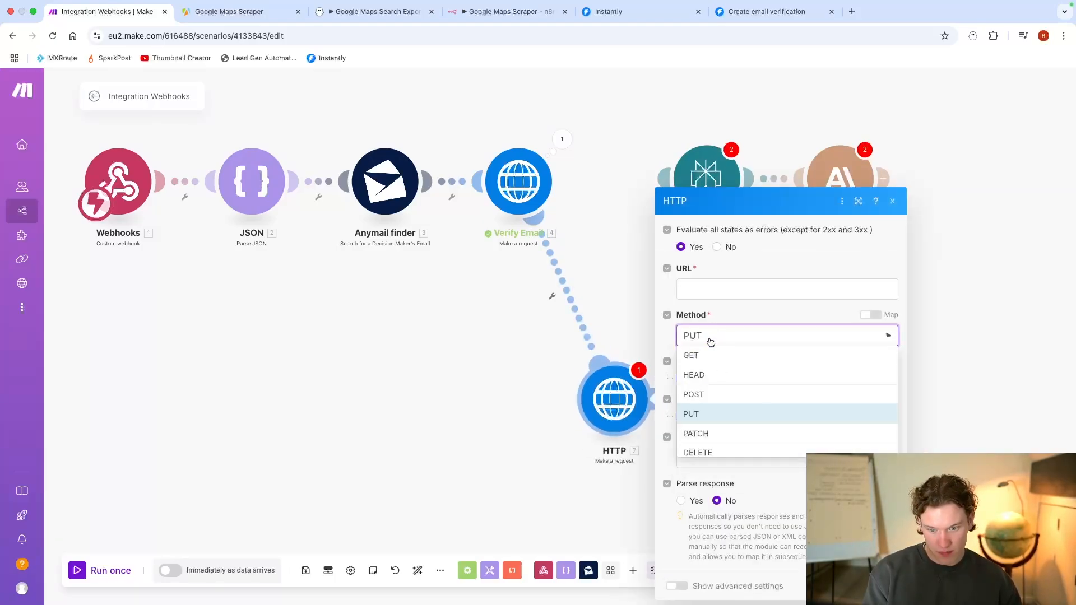
pyautogui.click(714, 394)
pyautogui.click(709, 291)
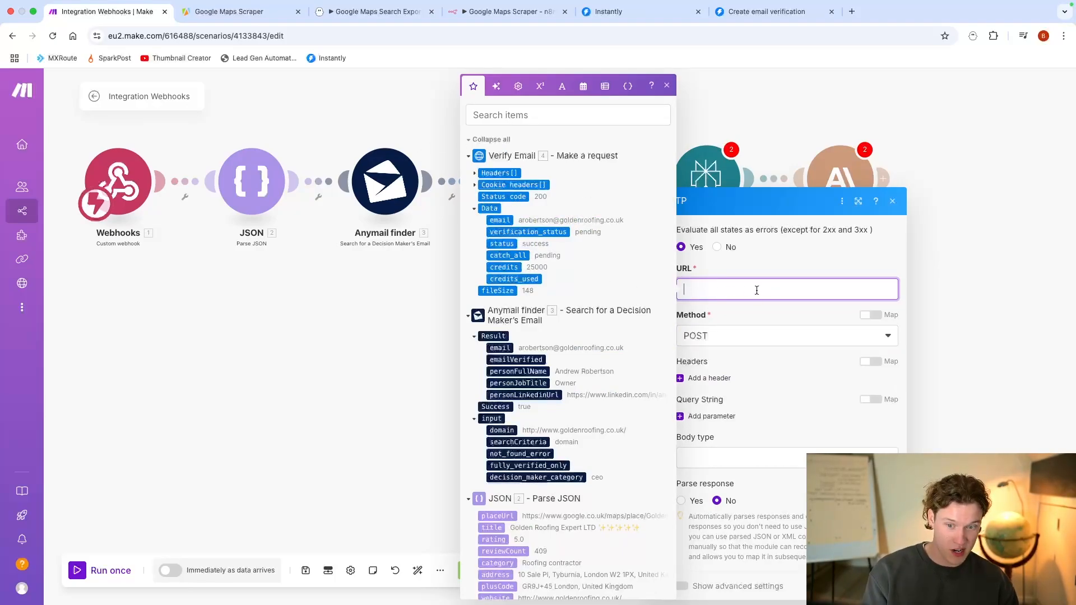
pyautogui.click(739, 458)
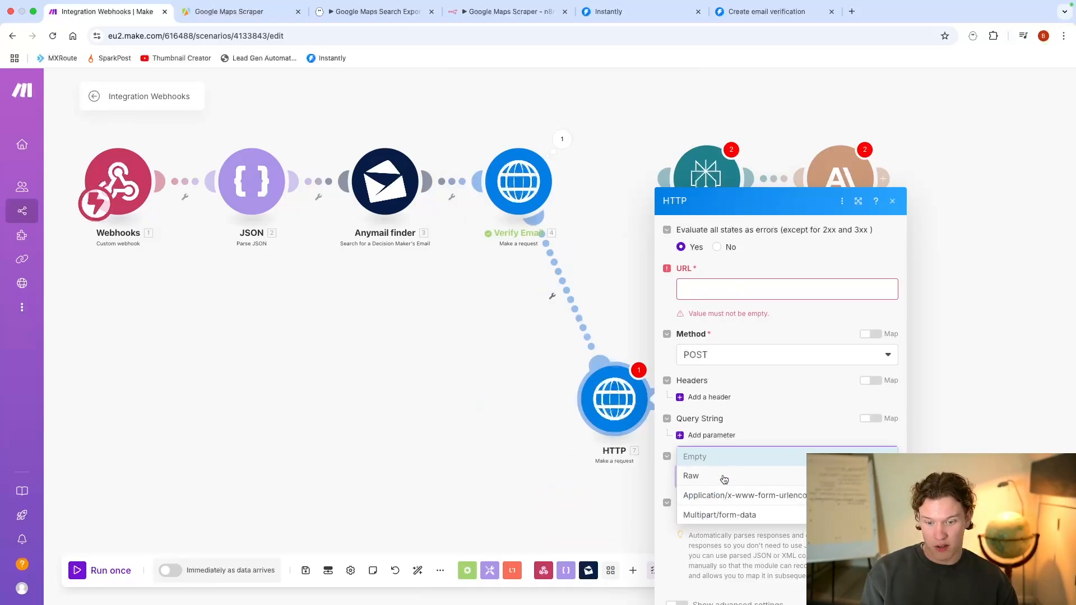
pyautogui.click(725, 476)
pyautogui.click(740, 410)
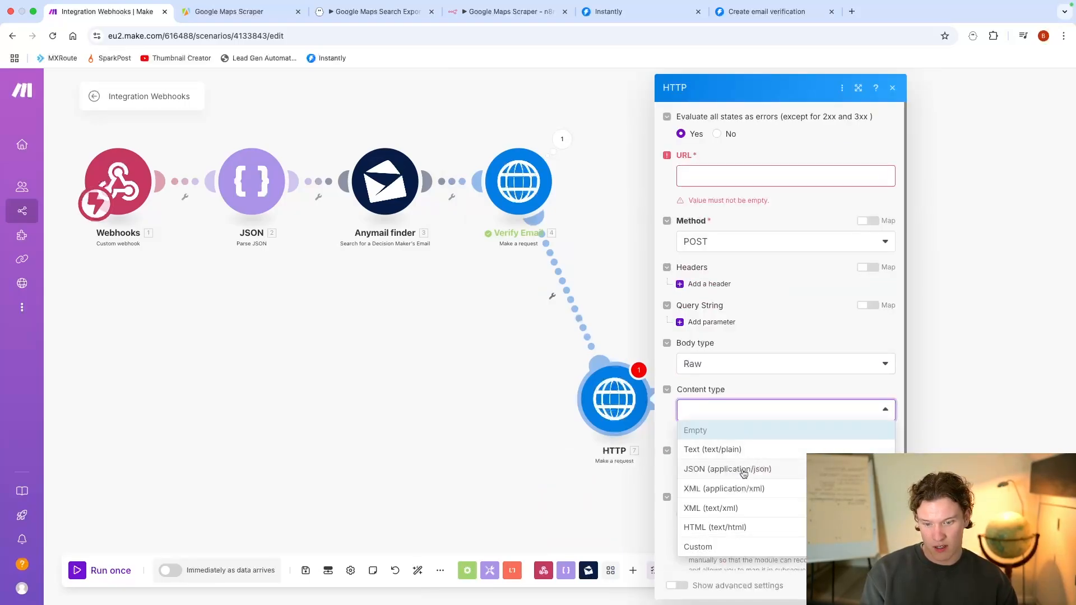
pyautogui.click(744, 470)
# Step: Start the HTTP request content with an opening curly brace and review the fields available for mapping
pyautogui.click(731, 453)
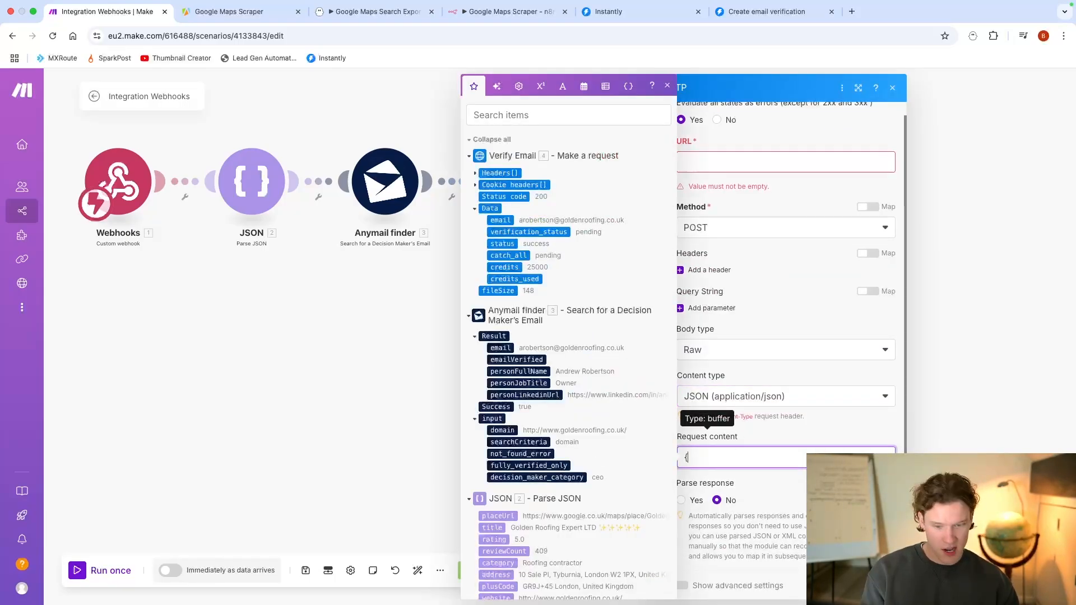
pyautogui.write('{')
pyautogui.press('Return')
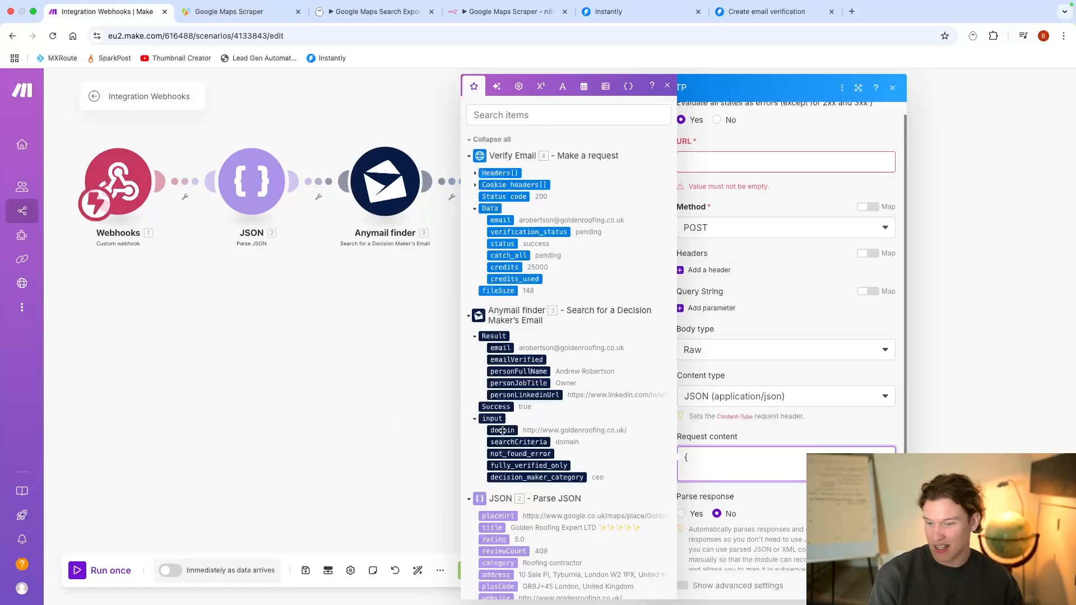
pyautogui.scroll(-3, 502, 430)
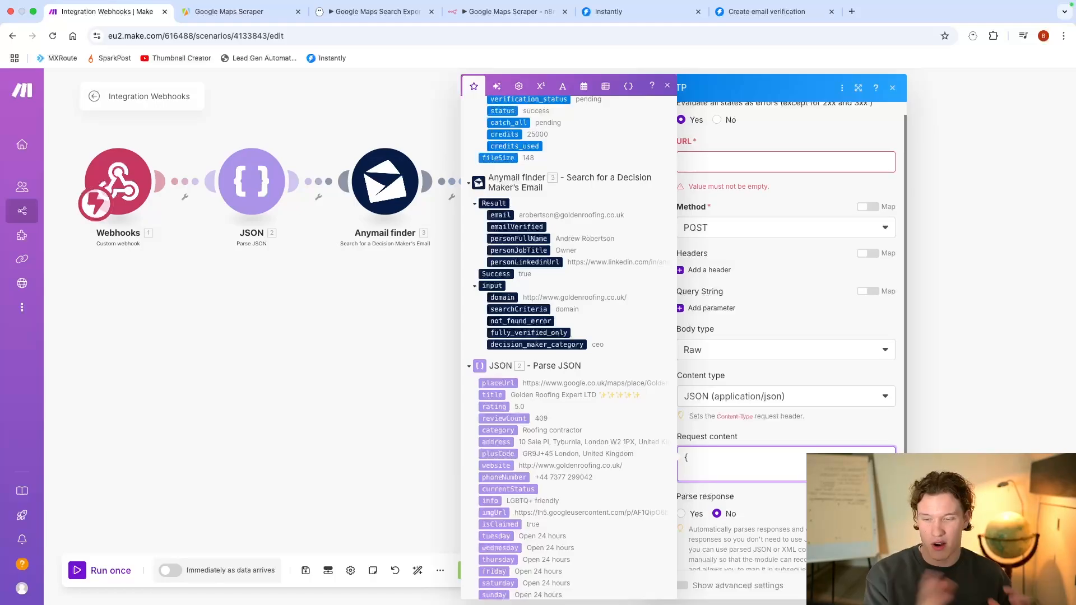
# Step: Close the HTTP module's settings and place the module directly below Verify Email
pyautogui.click(437, 279)
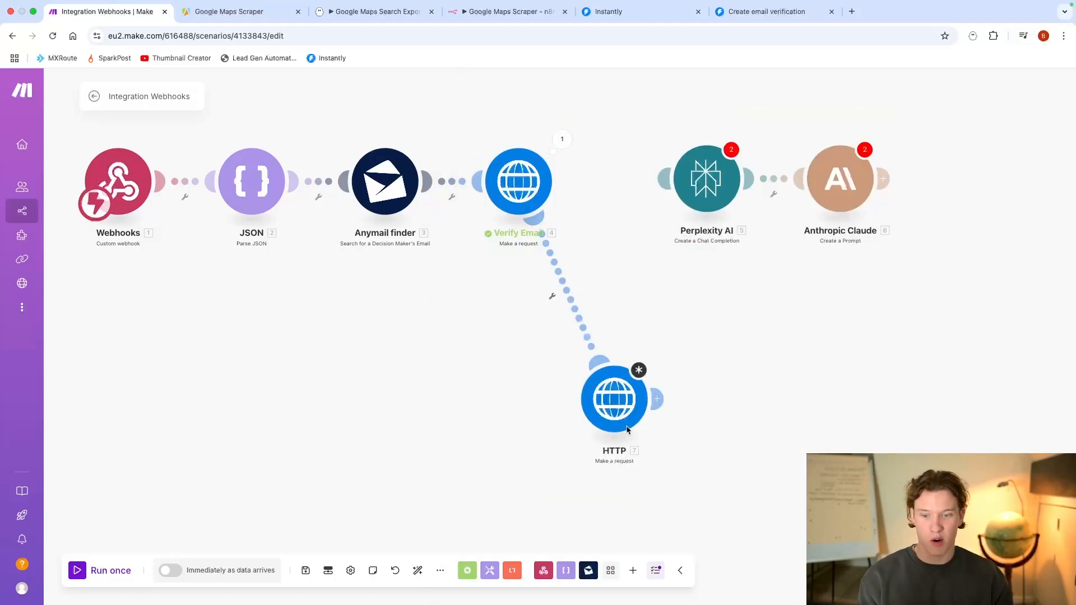
pyautogui.moveTo(627, 429); pyautogui.dragTo(528, 445)
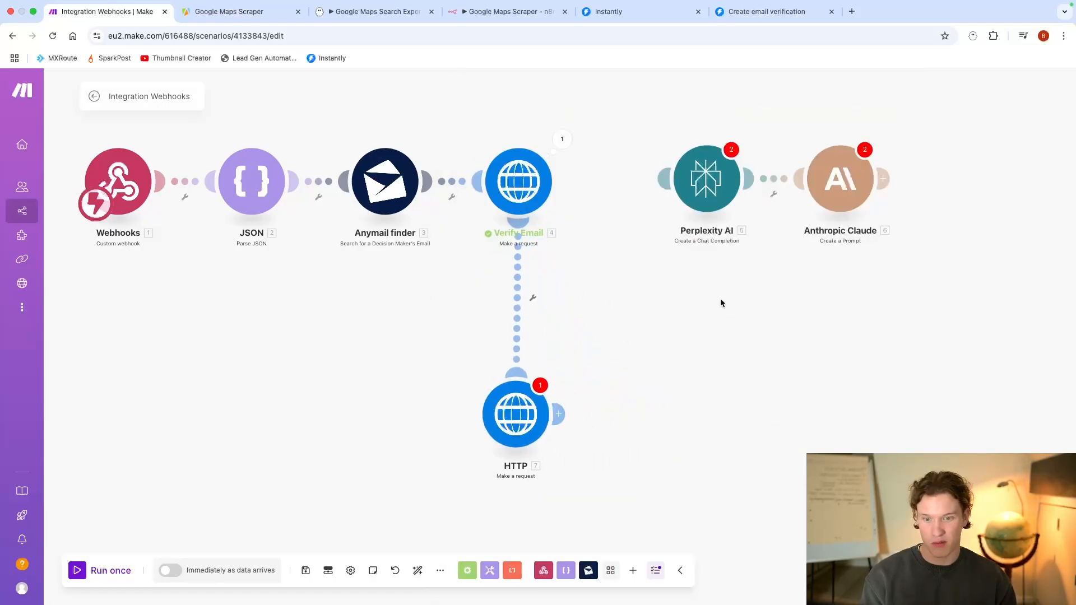
pyautogui.hscroll(2, 692, 320)
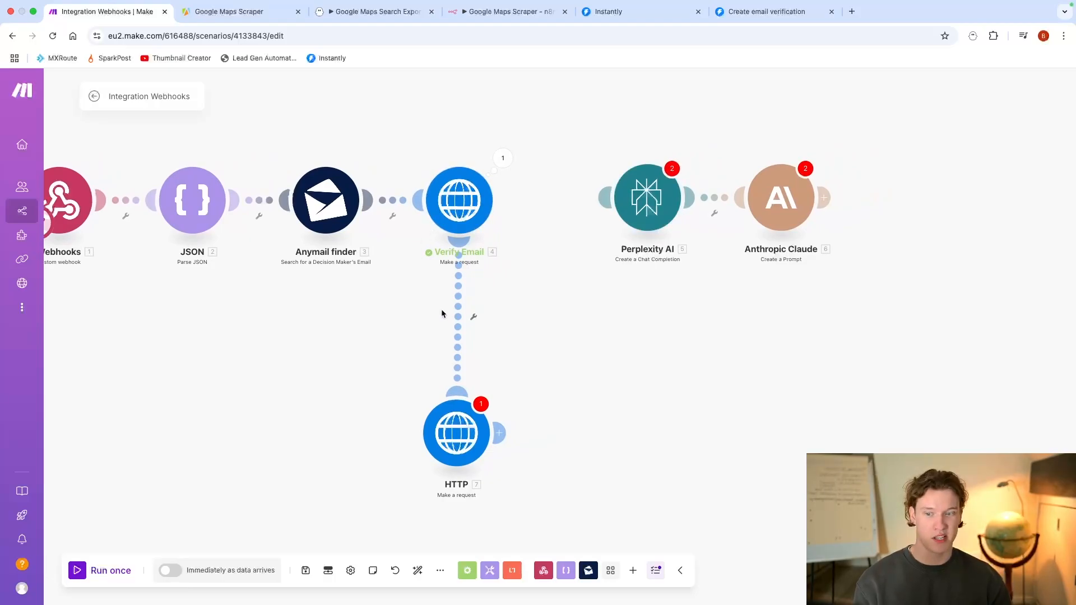
# Step: Unlink the HTTP module from Verify Email and connect Verify Email to the Perplexity AI module
pyautogui.click(458, 314)
pyautogui.click(482, 337)
pyautogui.hscroll(2, 521, 314)
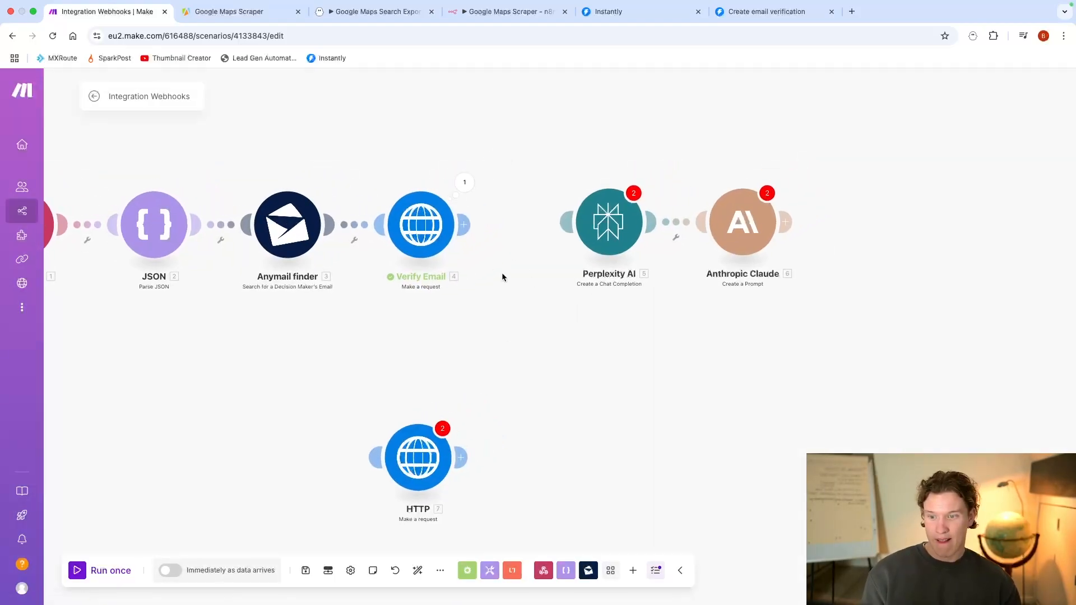
pyautogui.moveTo(466, 236); pyautogui.dragTo(605, 224)
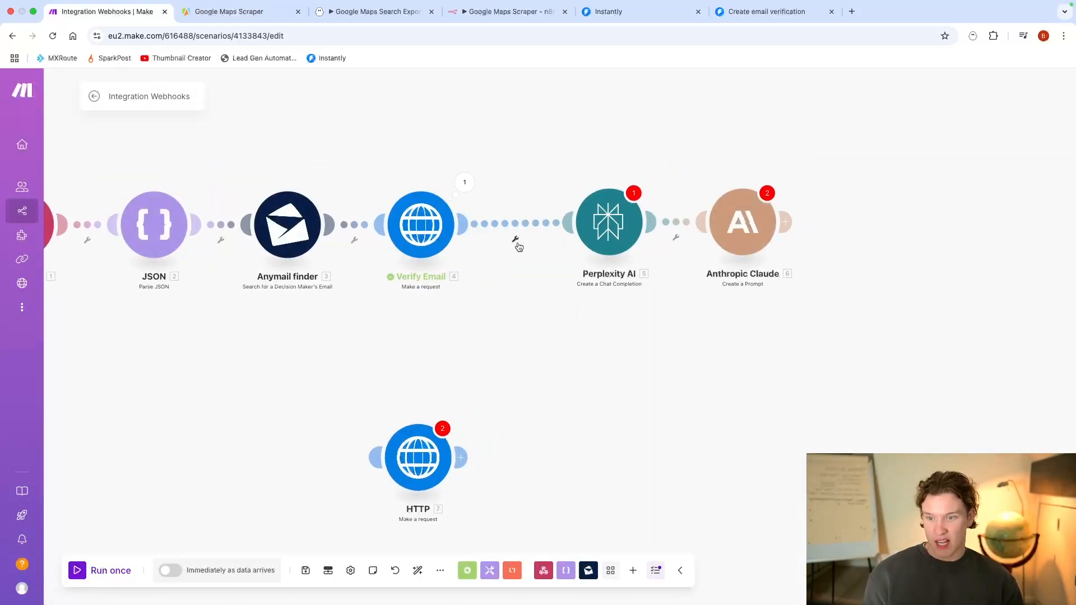
# Step: Add a filter labelled "website exists?" between JSON and Anymail finder, requiring that the parsed website field exists
pyautogui.hscroll(-2, 401, 286)
pyautogui.click(444, 232)
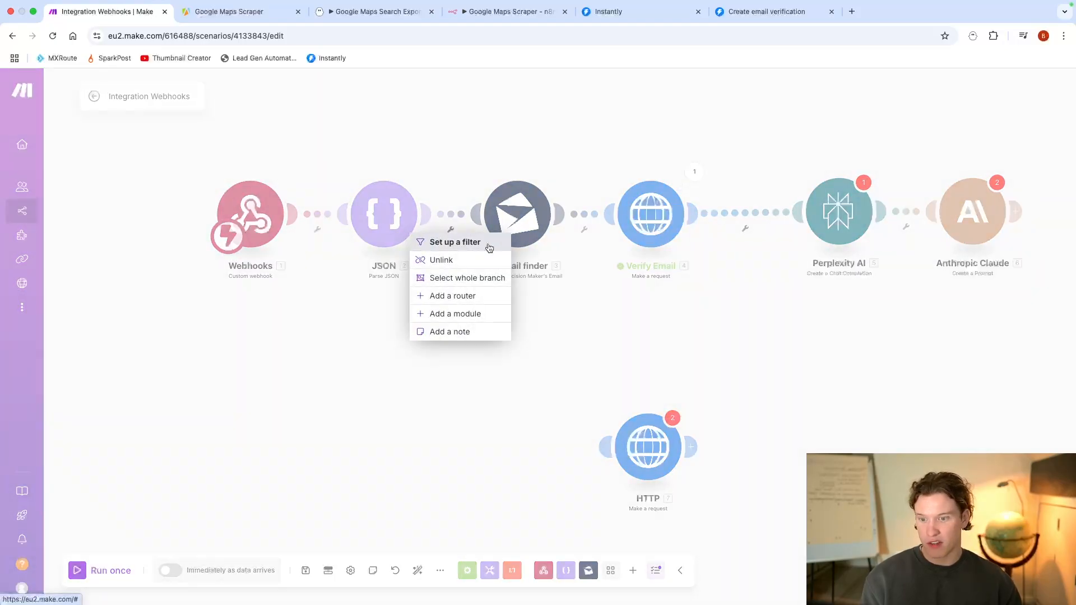
pyautogui.click(463, 238)
pyautogui.click(496, 211)
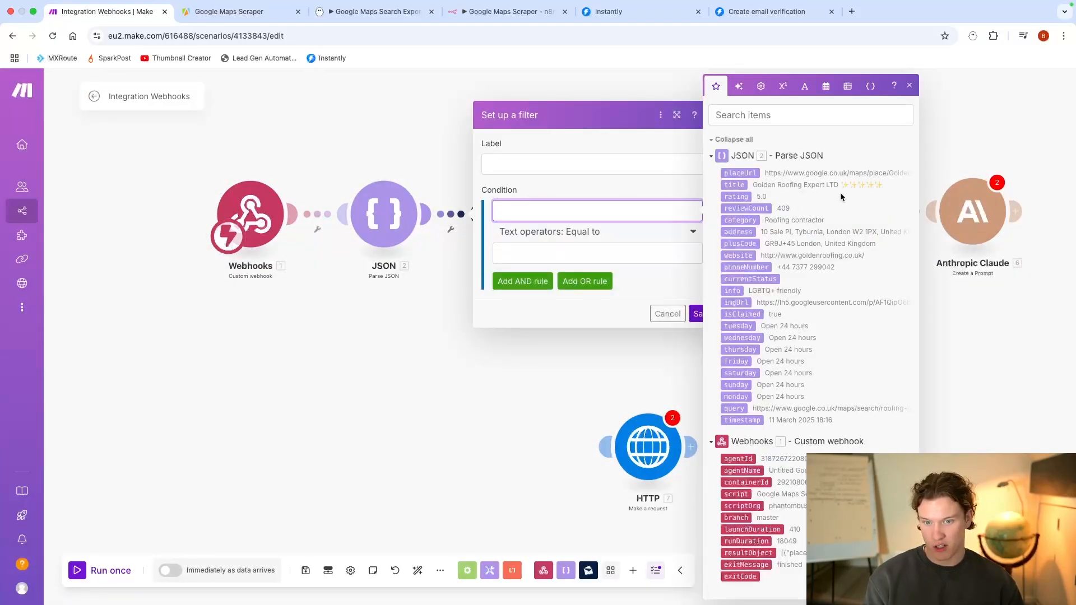
pyautogui.click(741, 255)
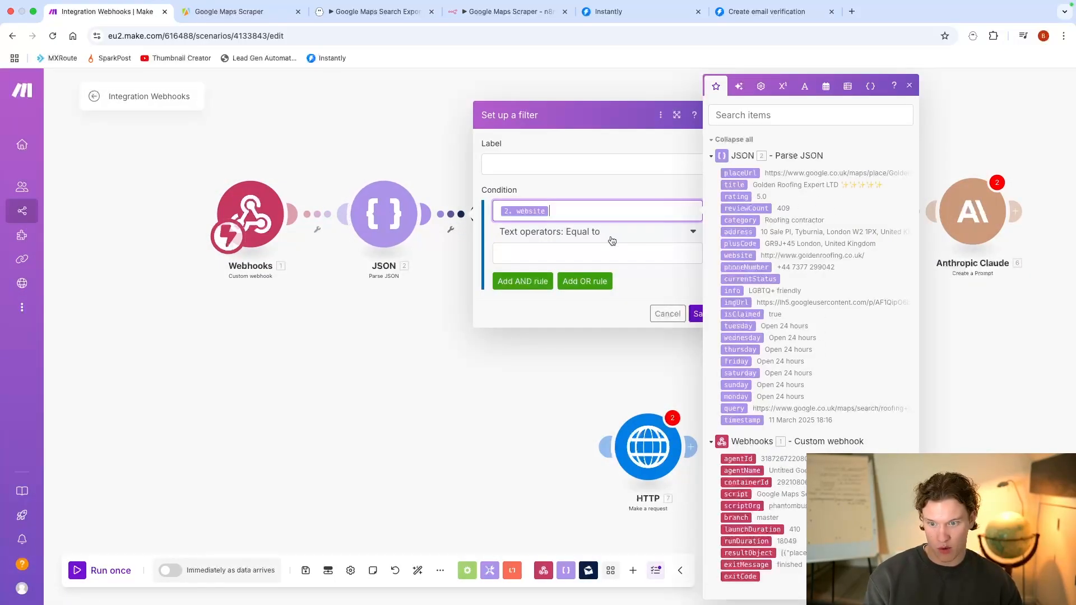
pyautogui.click(611, 232)
pyautogui.click(560, 291)
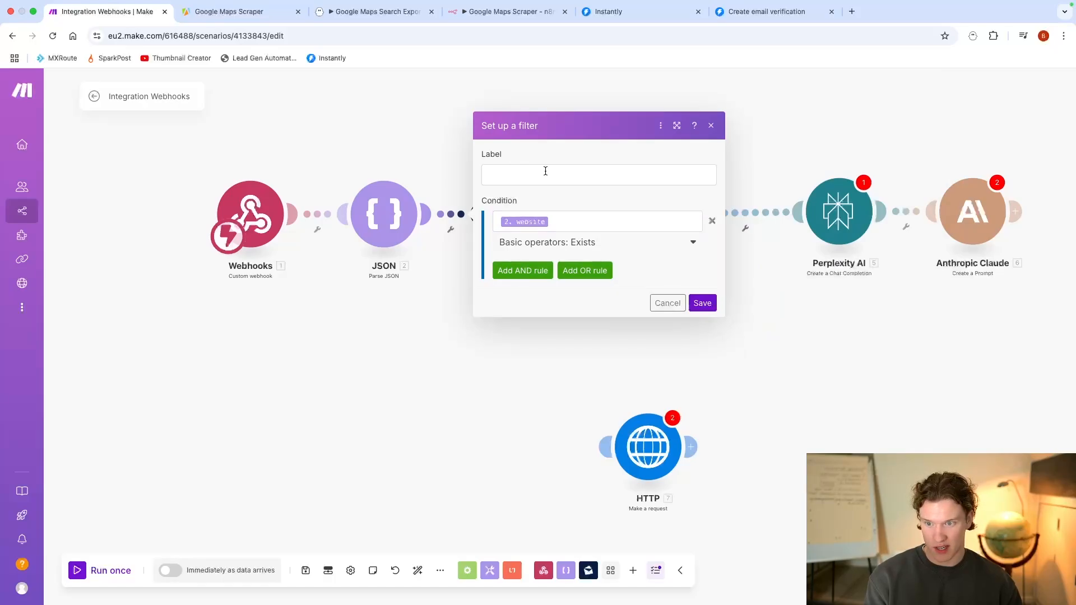
pyautogui.click(547, 170)
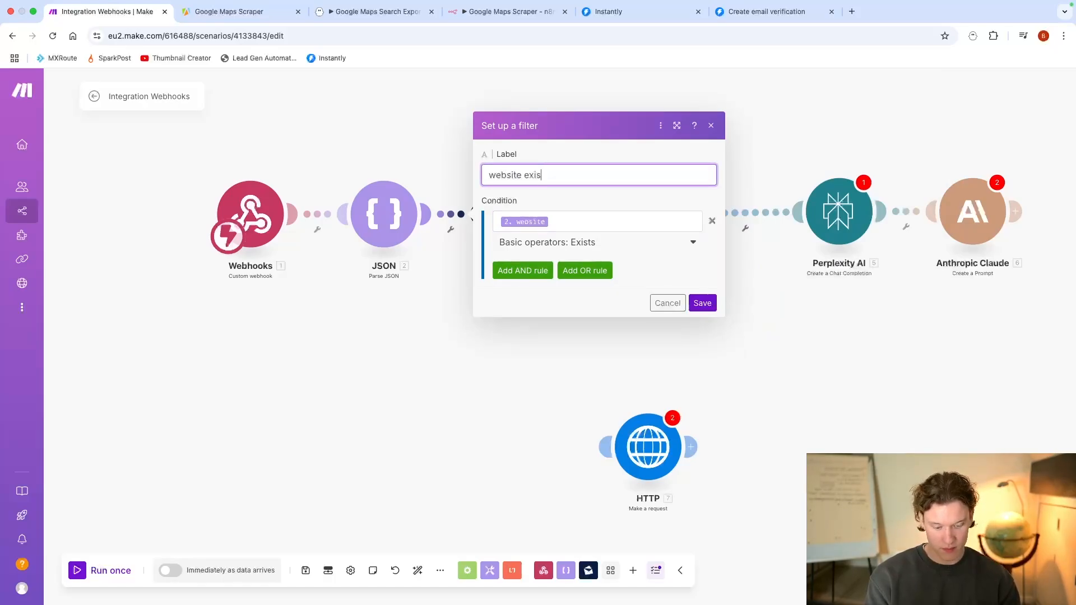
pyautogui.click(704, 306)
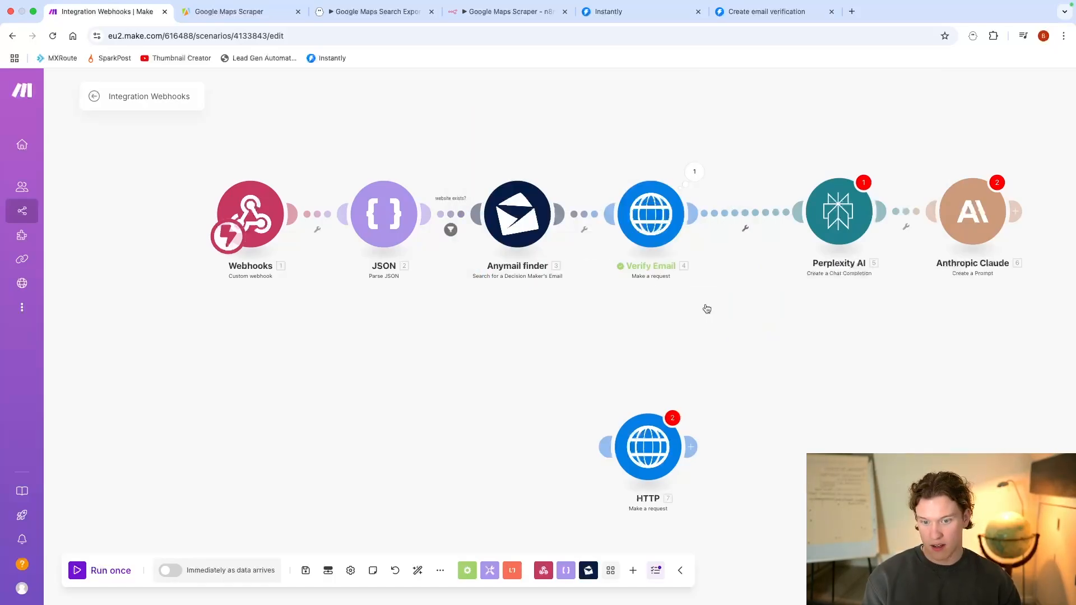
pyautogui.click(585, 229)
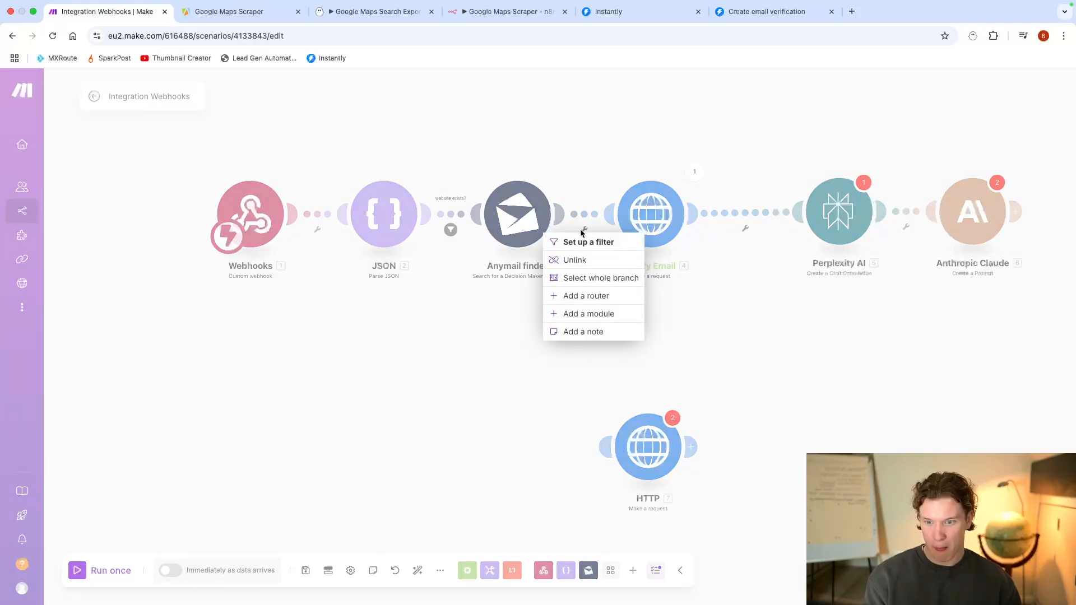
pyautogui.click(590, 243)
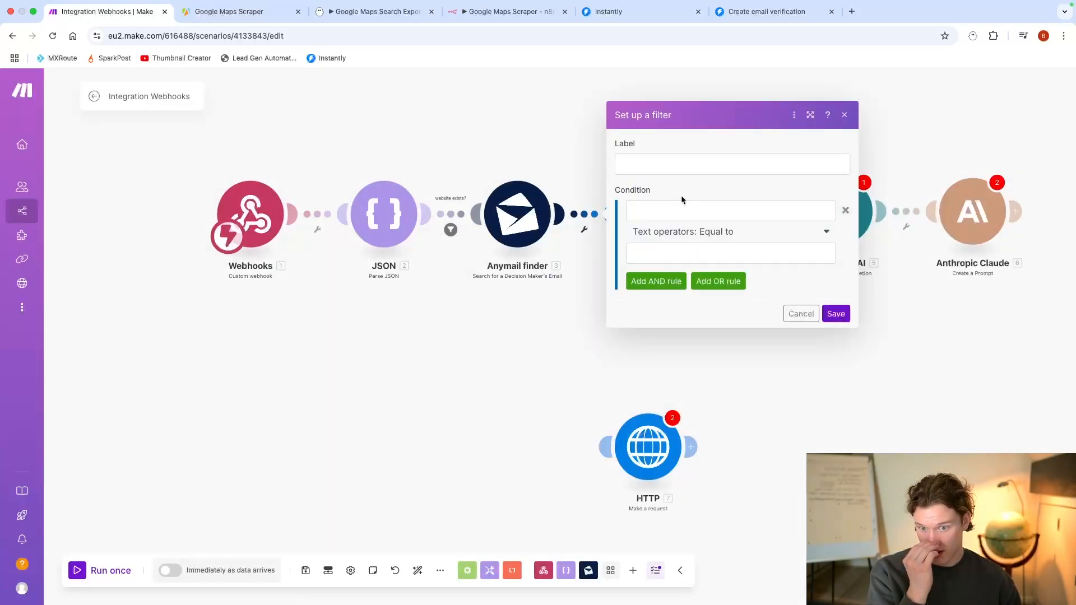
pyautogui.click(675, 210)
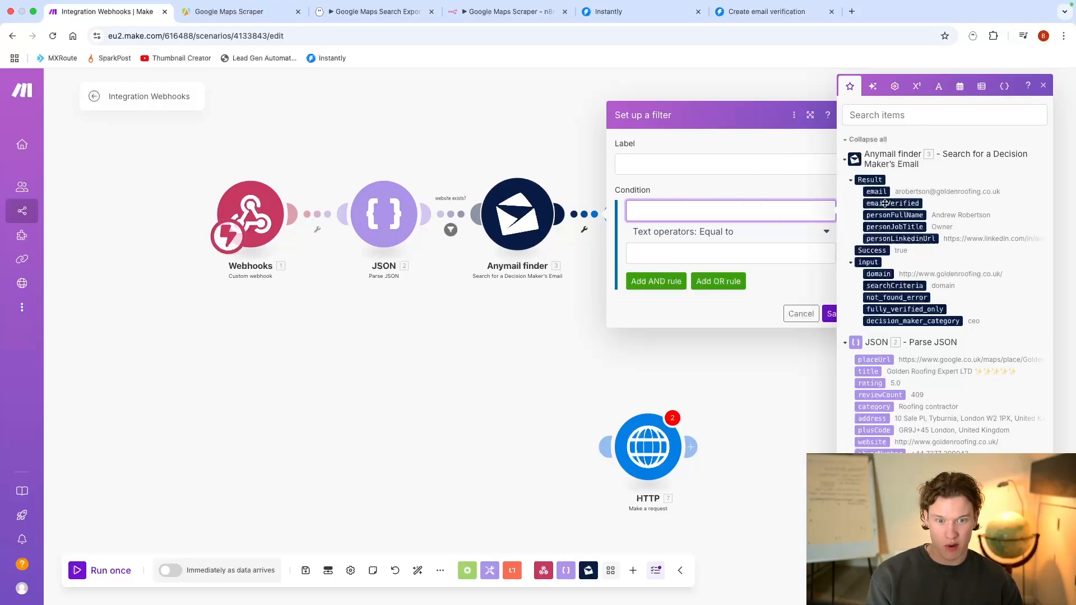
pyautogui.click(566, 370)
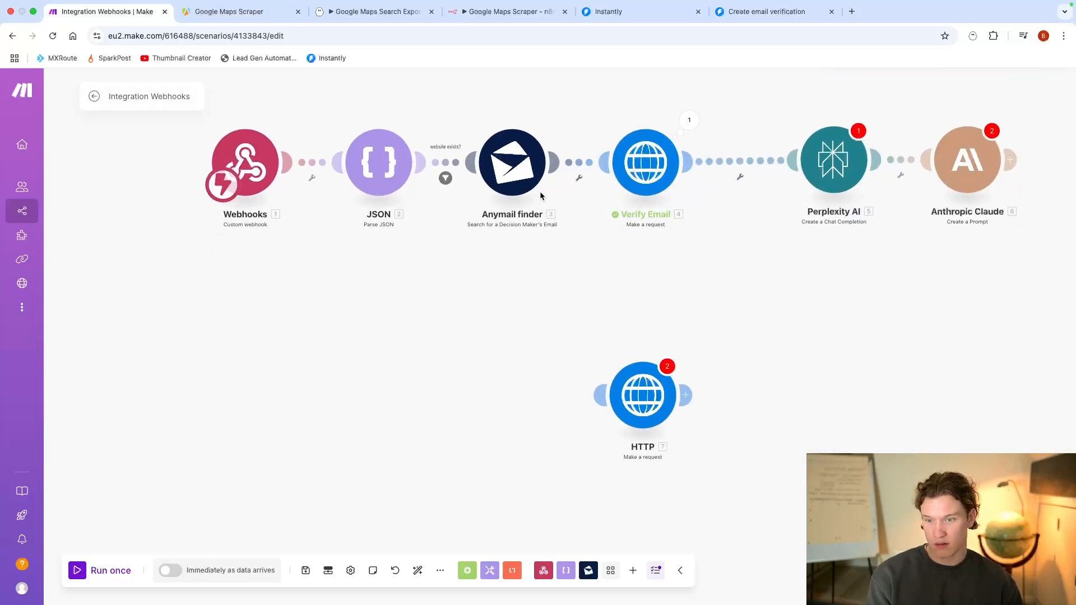
# Step: Add an unlabelled filter between Anymail finder and Verify Email, requiring that the Anymail finder result's email exists
pyautogui.click(573, 179)
pyautogui.click(586, 187)
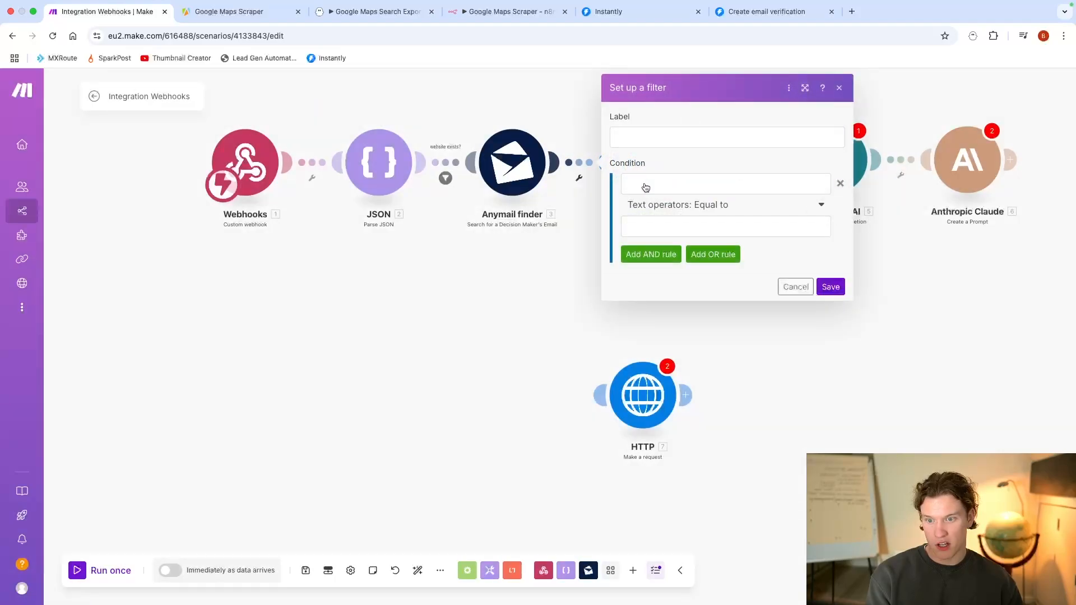
pyautogui.click(872, 192)
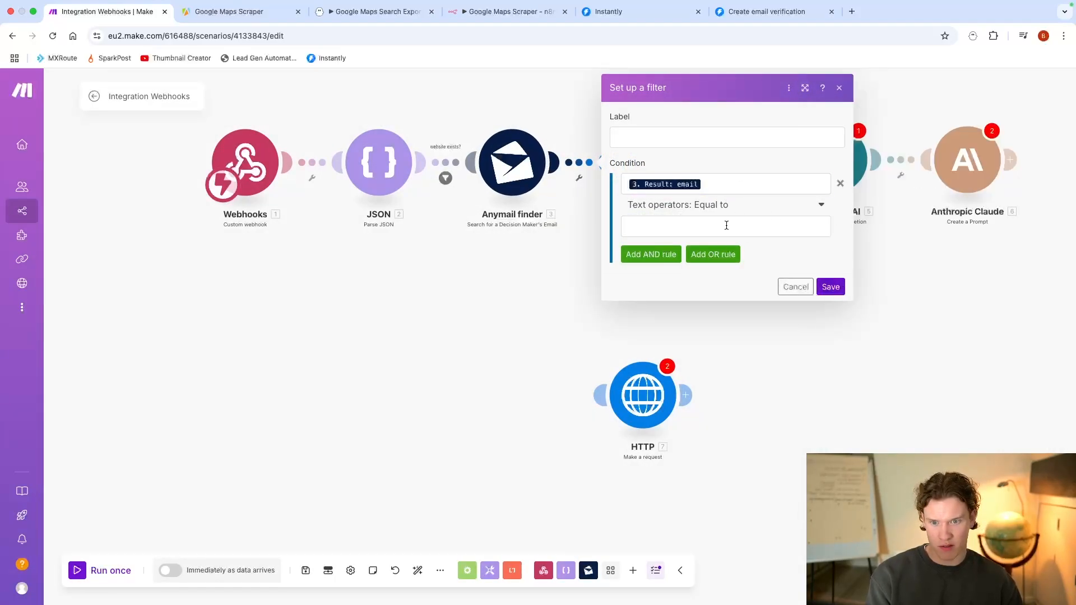
pyautogui.click(727, 206)
pyautogui.click(684, 259)
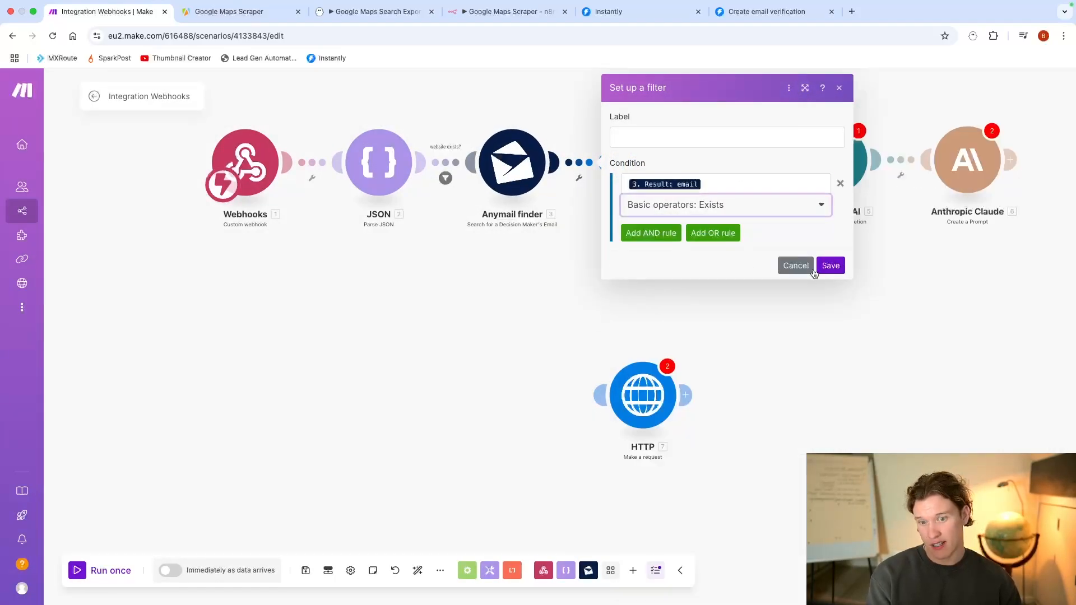
pyautogui.click(830, 265)
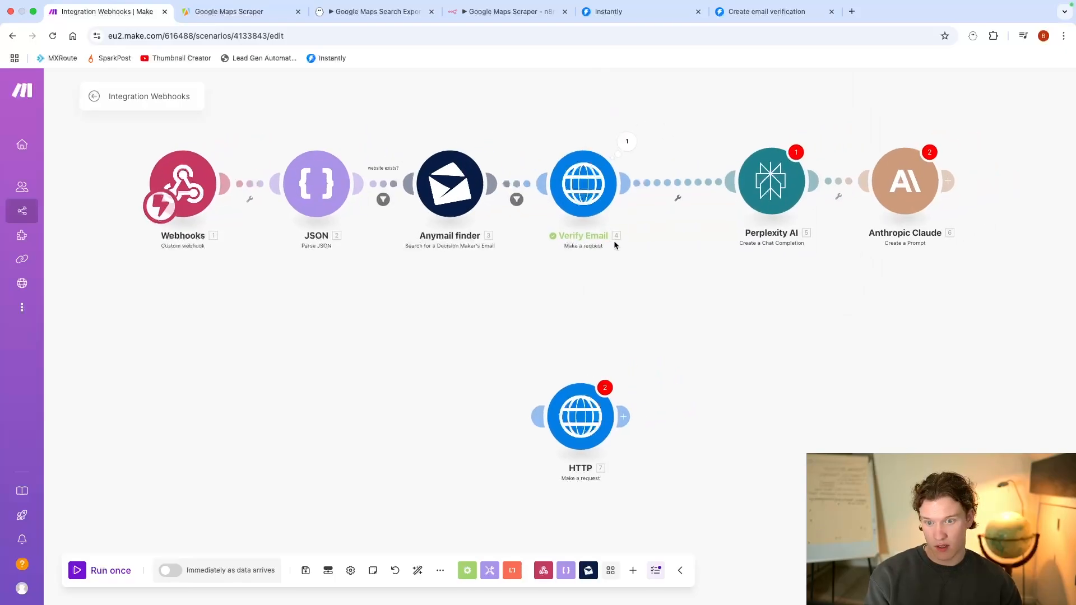
# Step: Add a filter labelled "email verified?" between Verify Email and Perplexity AI, requiring verification_status to equal "verified"
pyautogui.click(681, 204)
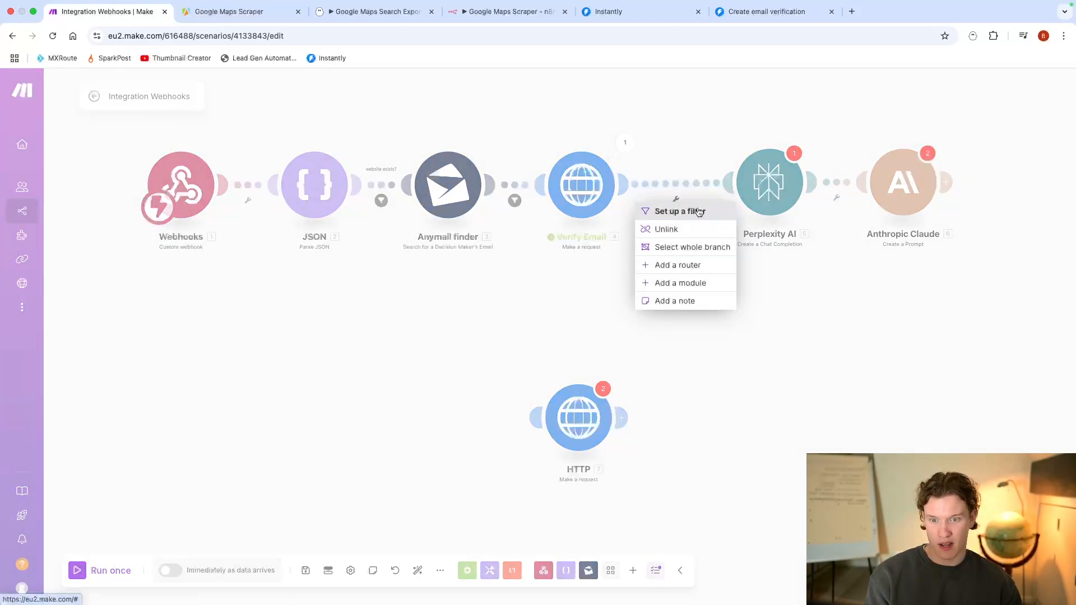
pyautogui.click(675, 209)
pyautogui.click(768, 182)
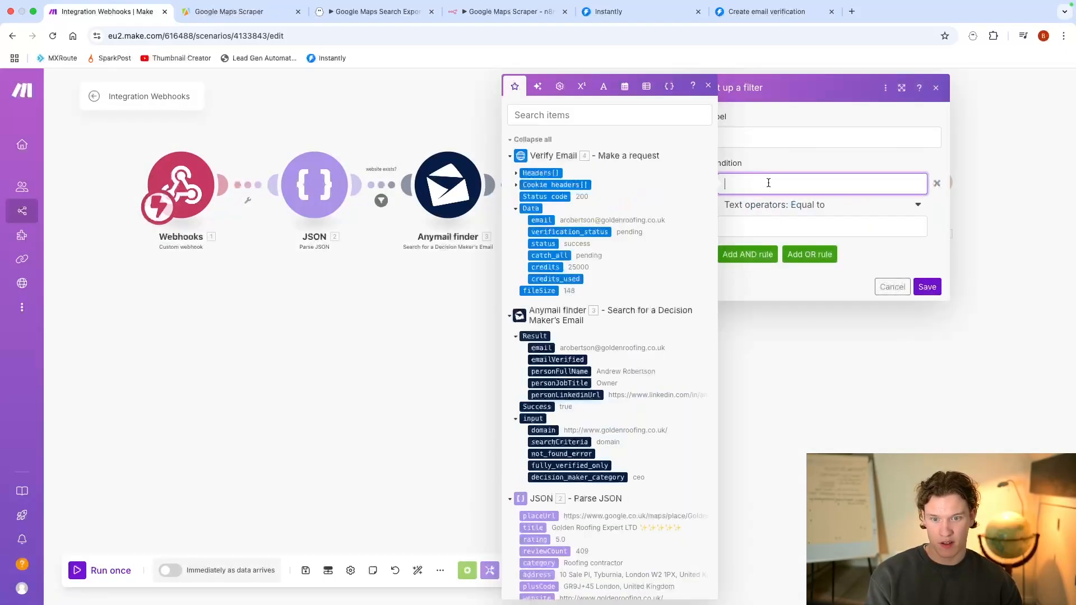
pyautogui.click(565, 234)
pyautogui.click(771, 231)
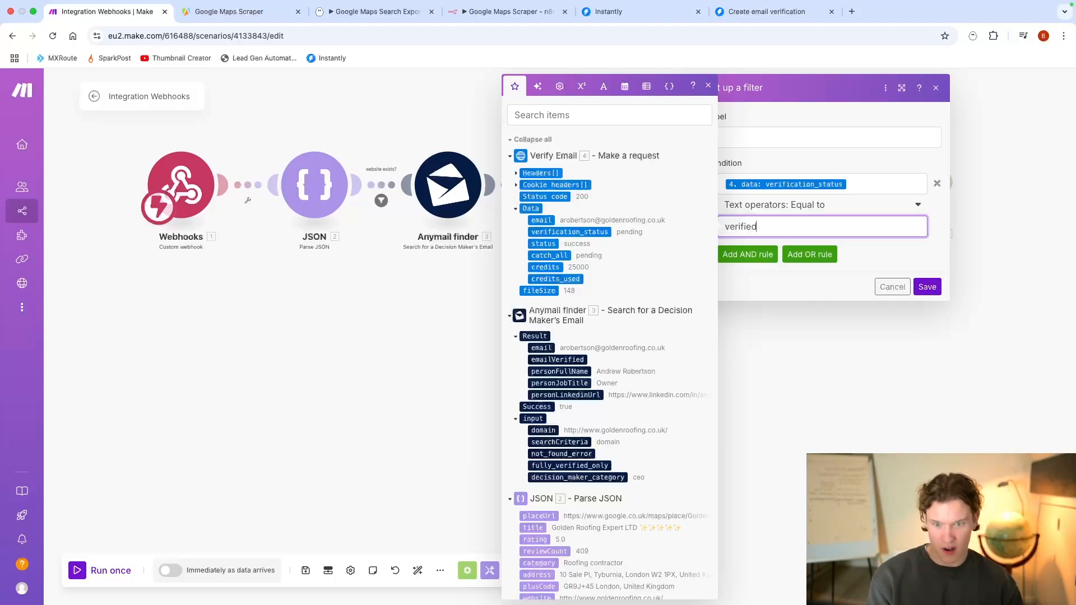
pyautogui.click(826, 144)
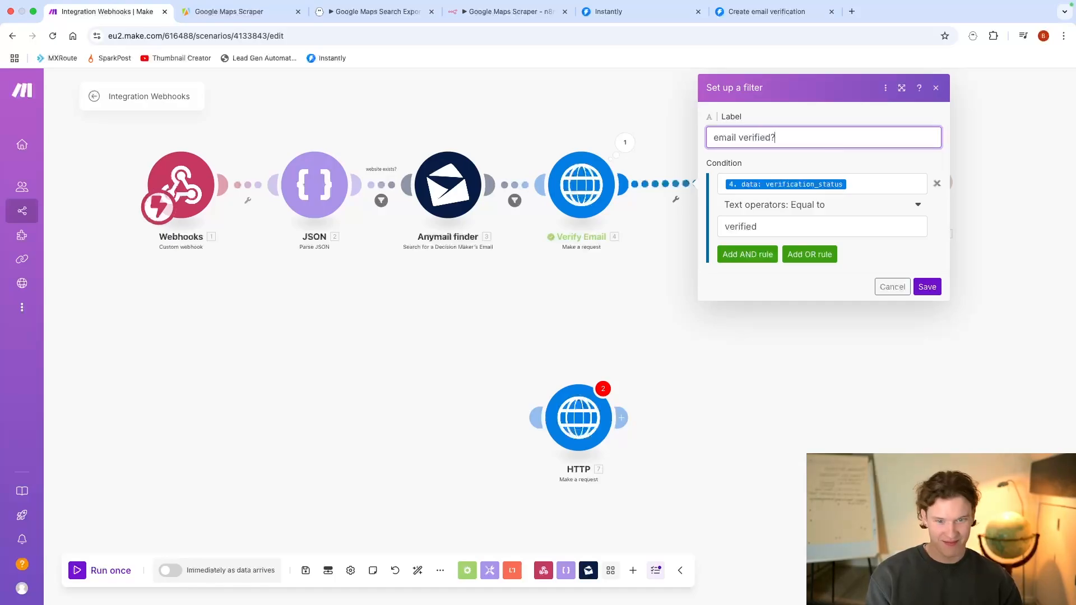
pyautogui.click(926, 286)
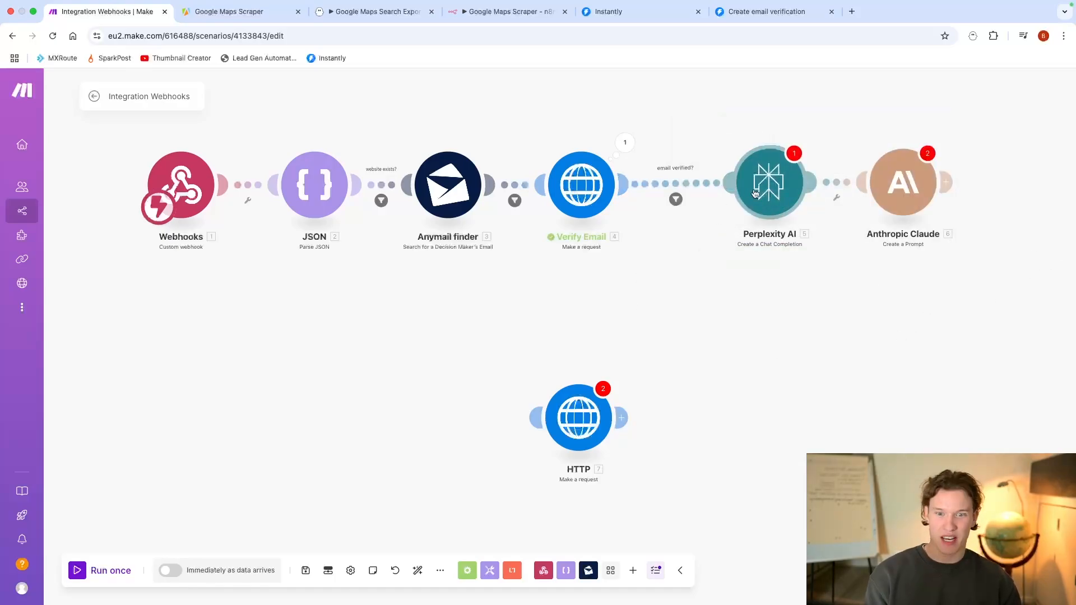
# Step: Fill the Perplexity AI message content with Anymail finder's personFullName, a comma, personJobTitle and the word "of"
pyautogui.click(739, 199)
pyautogui.click(882, 287)
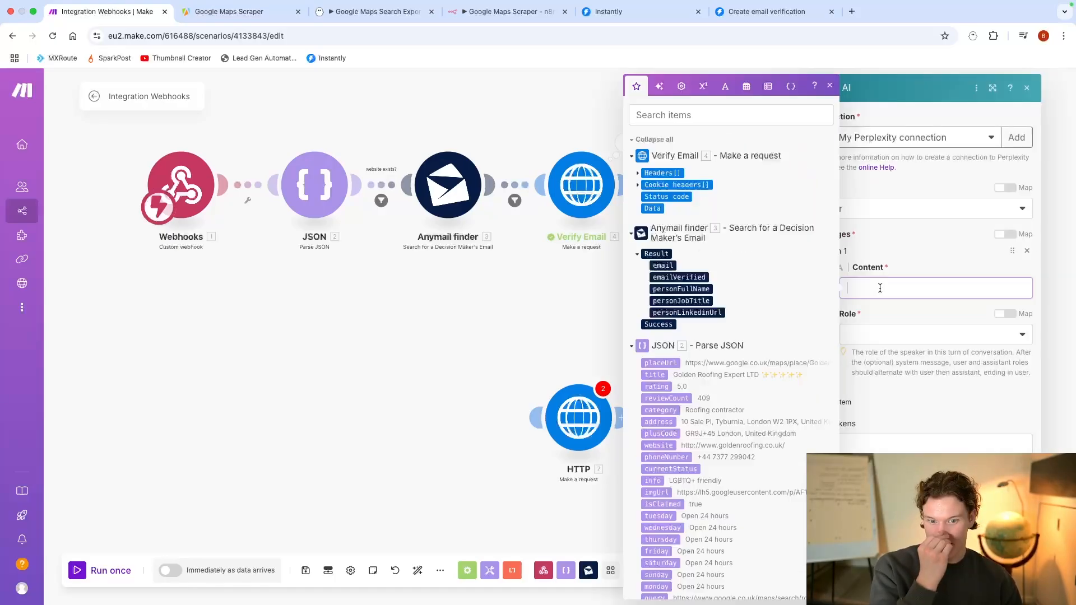
pyautogui.scroll(-1, 768, 275)
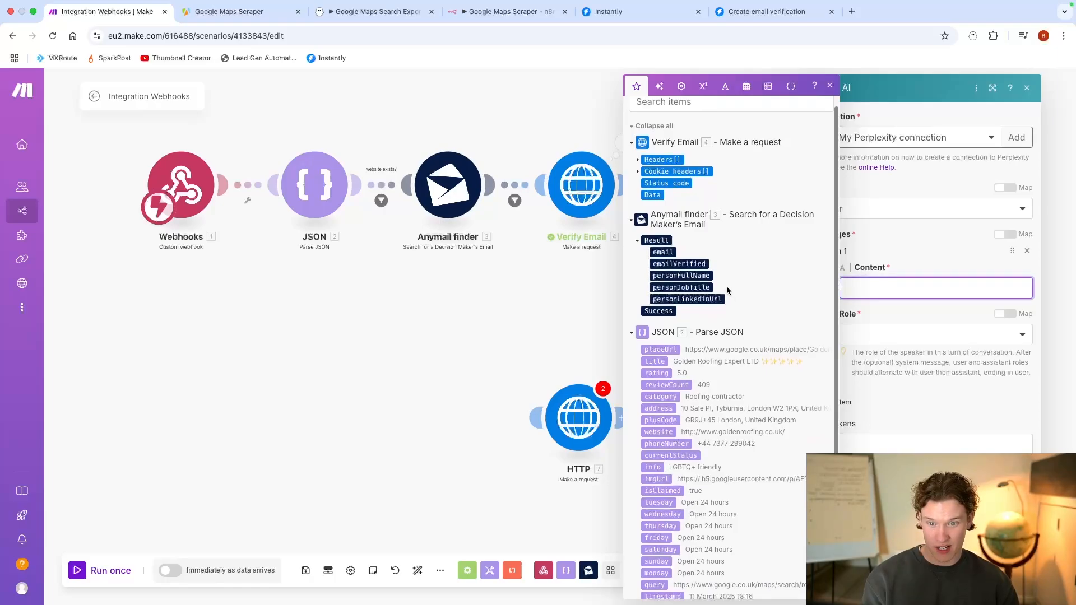
pyautogui.click(704, 275)
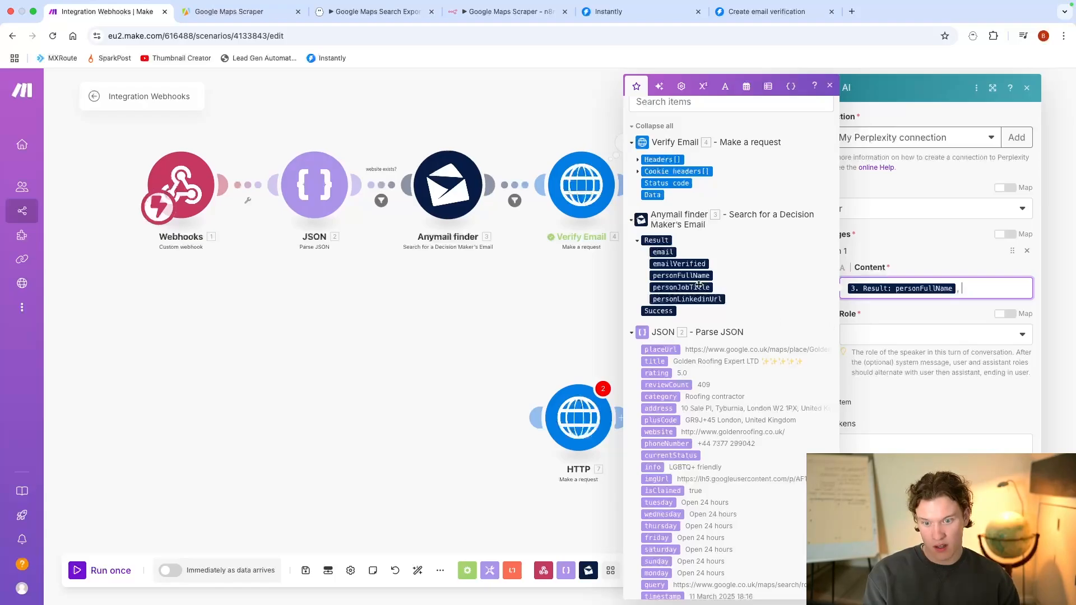
pyautogui.click(681, 287)
pyautogui.write('of')
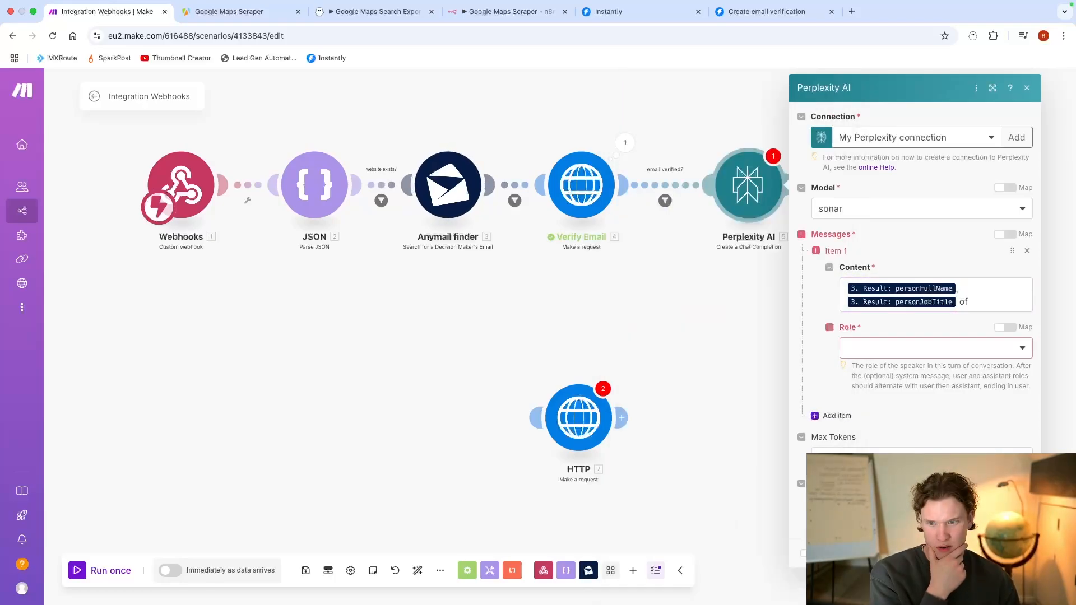
# Step: Set the Perplexity AI message's role to User and close the module's settings
pyautogui.click(923, 348)
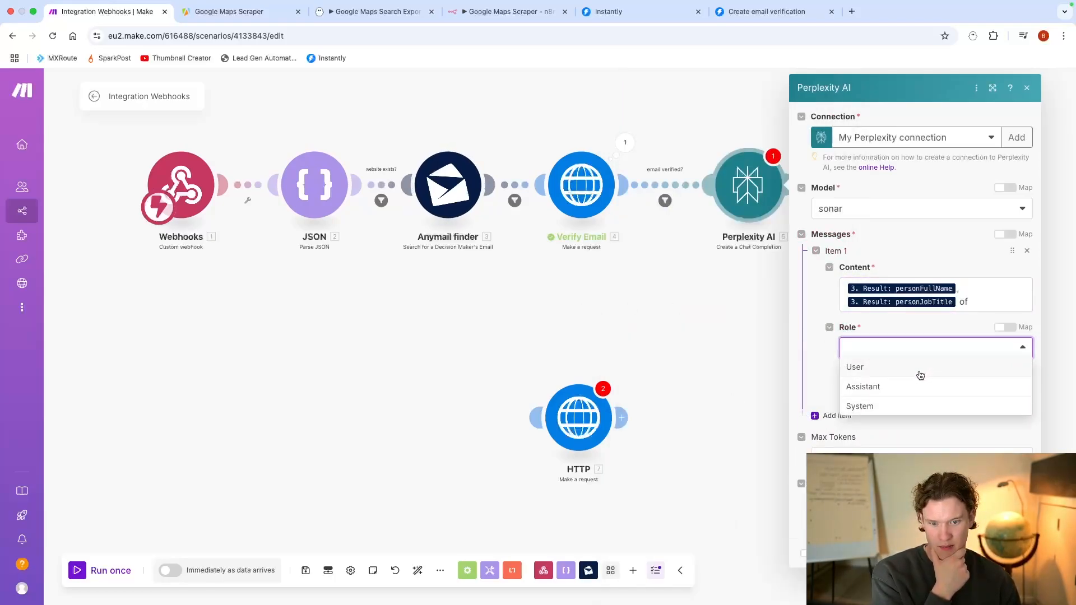
pyautogui.click(920, 375)
pyautogui.click(763, 336)
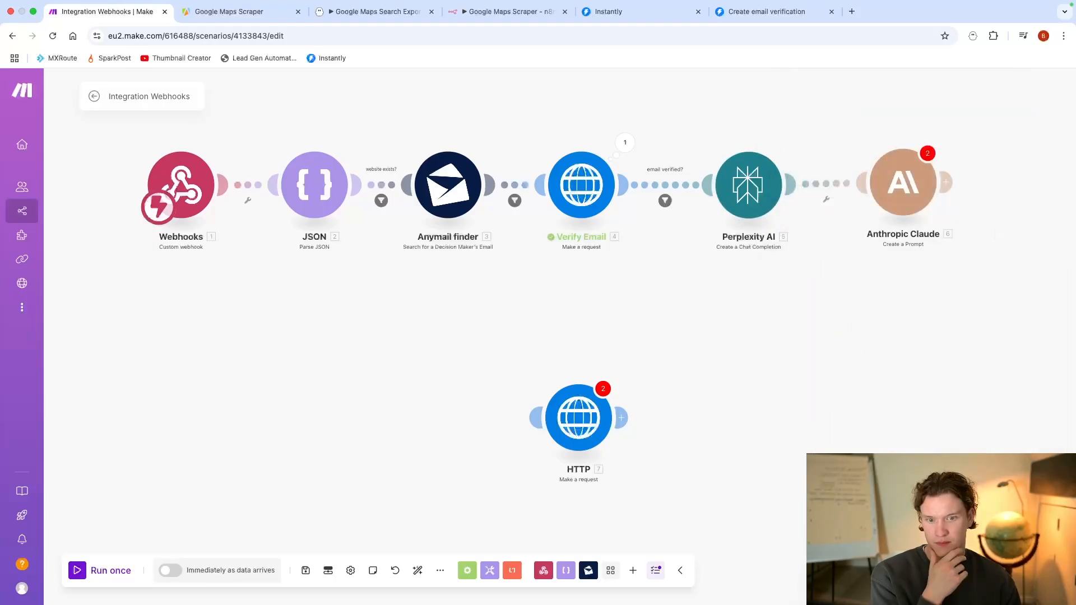
# Step: Save the scenario with its new filters and Perplexity AI message
pyautogui.moveTo(762, 335); pyautogui.dragTo(921, 348)
pyautogui.scroll(-1, 849, 336)
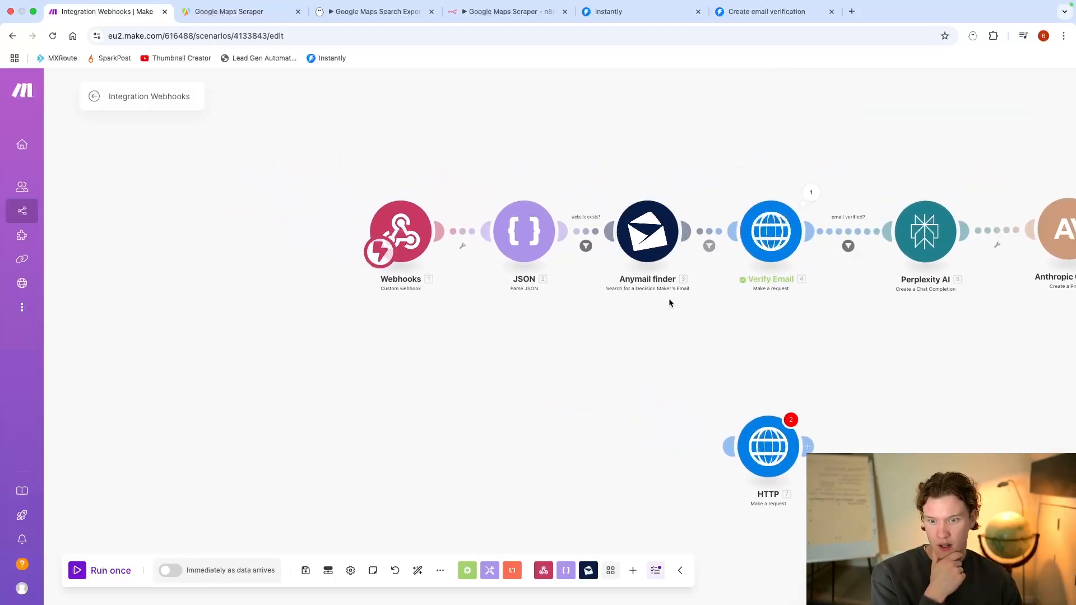
pyautogui.hscroll(3, 638, 283)
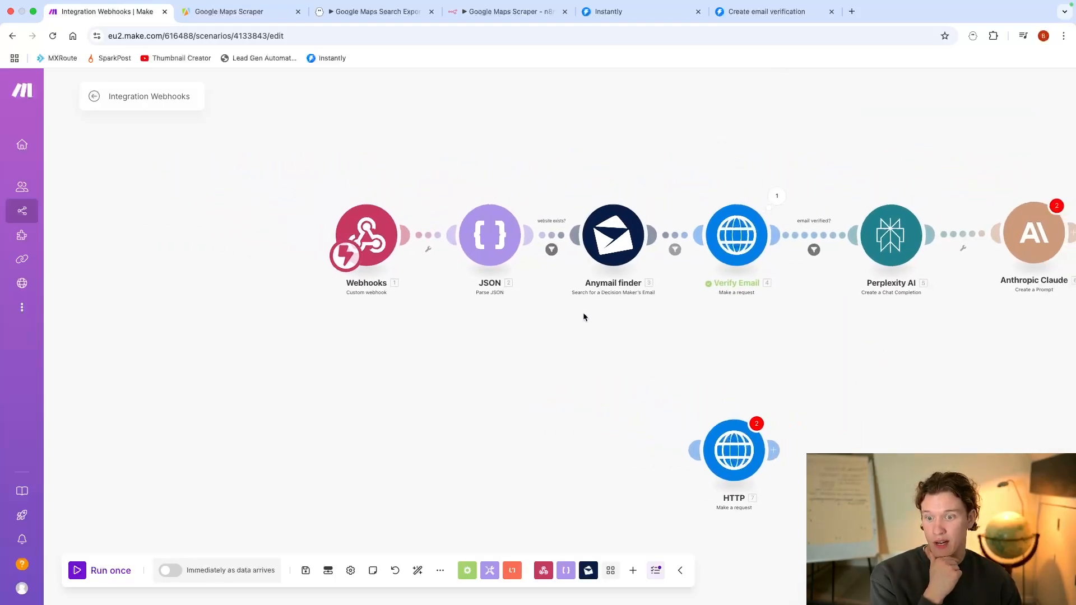
pyautogui.click(305, 580)
pyautogui.click(506, 587)
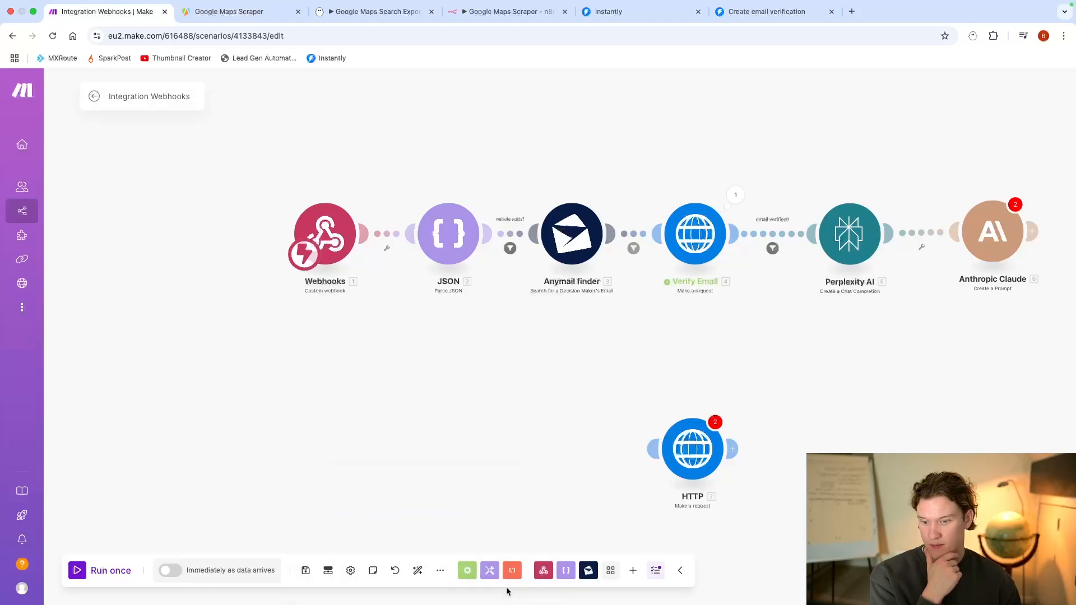
# Step: Open the scenario's history and examine the Anymail finder result of the 11 March 2025 18:24 run
pyautogui.click(93, 98)
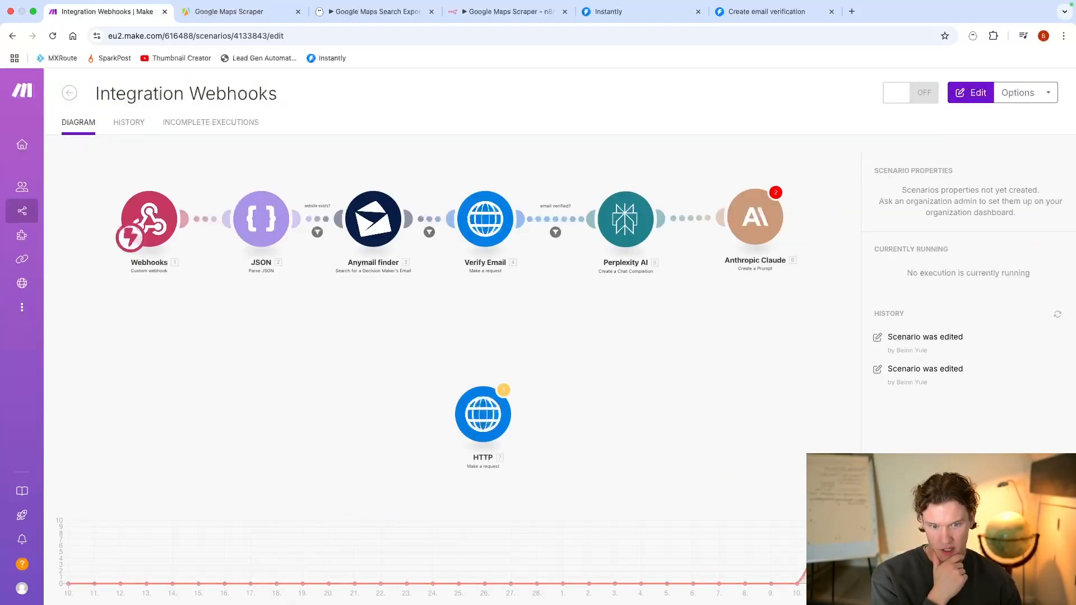
pyautogui.click(129, 124)
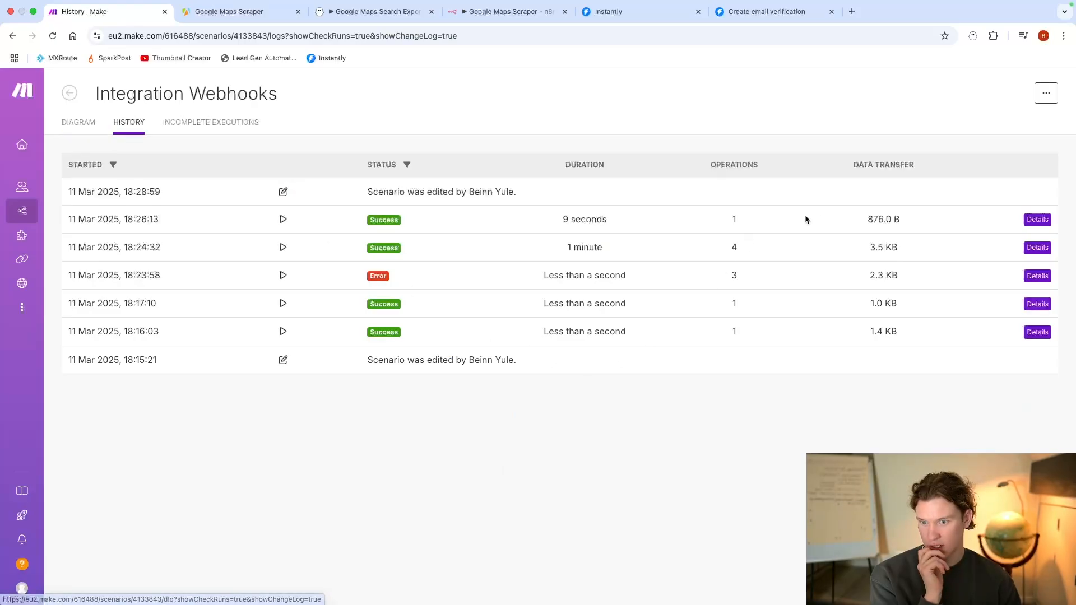
pyautogui.click(1034, 247)
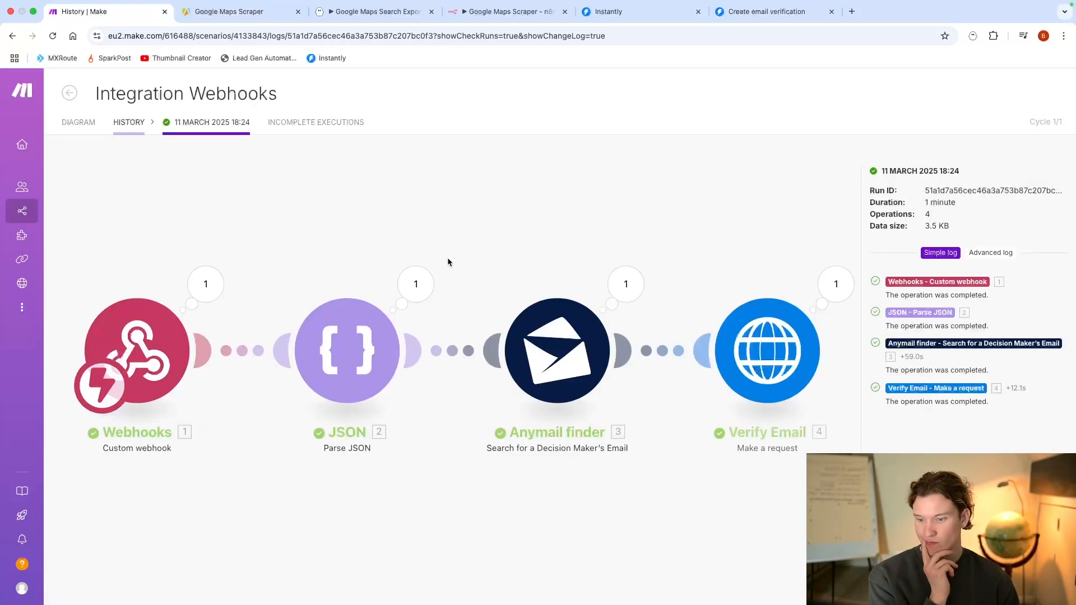
pyautogui.click(625, 284)
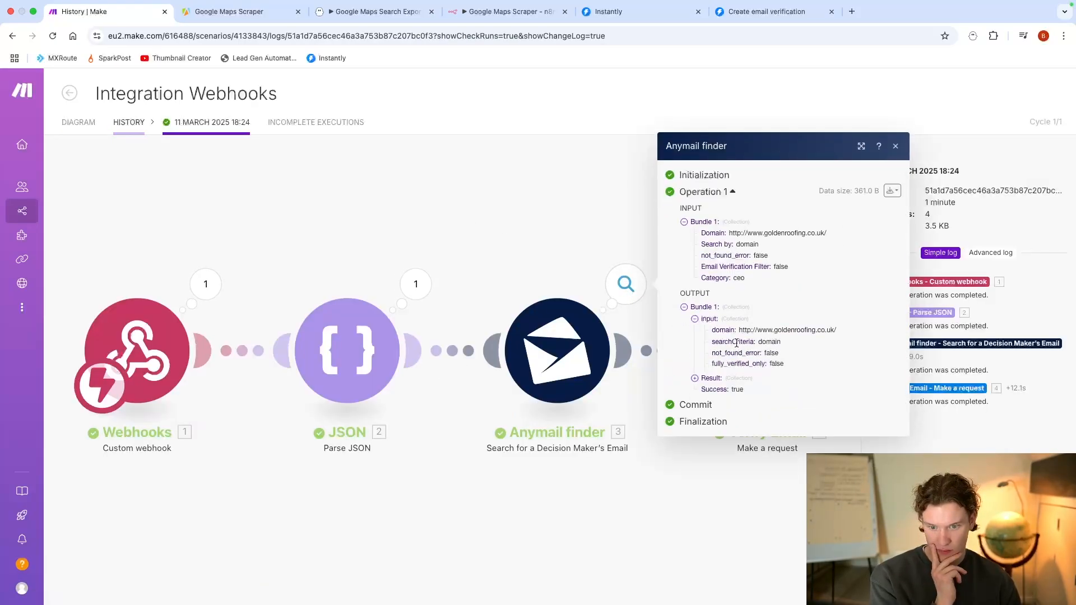
pyautogui.click(719, 344)
pyautogui.click(710, 382)
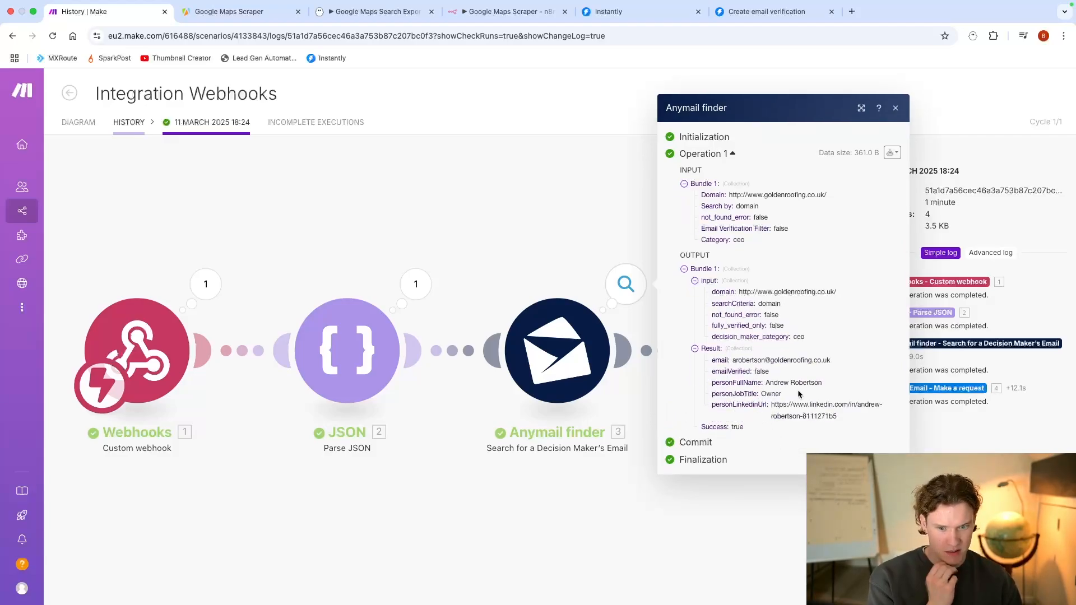
# Step: Examine the email and contact fields in the Anymail finder result, and return to the scenario's diagram
pyautogui.moveTo(798, 392); pyautogui.dragTo(747, 389)
pyautogui.moveTo(831, 360); pyautogui.dragTo(778, 360)
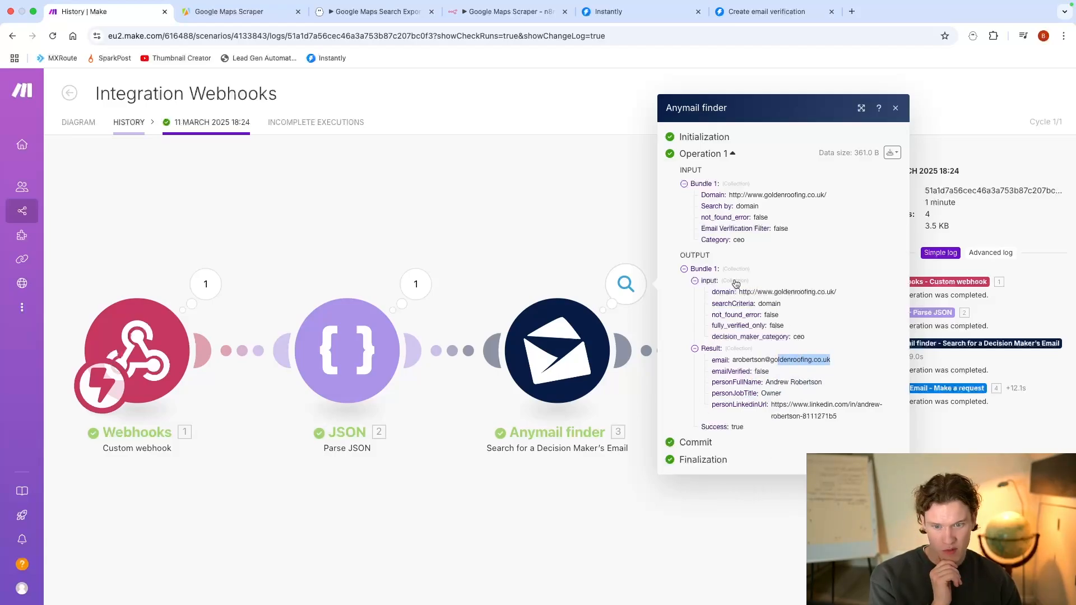
pyautogui.click(525, 223)
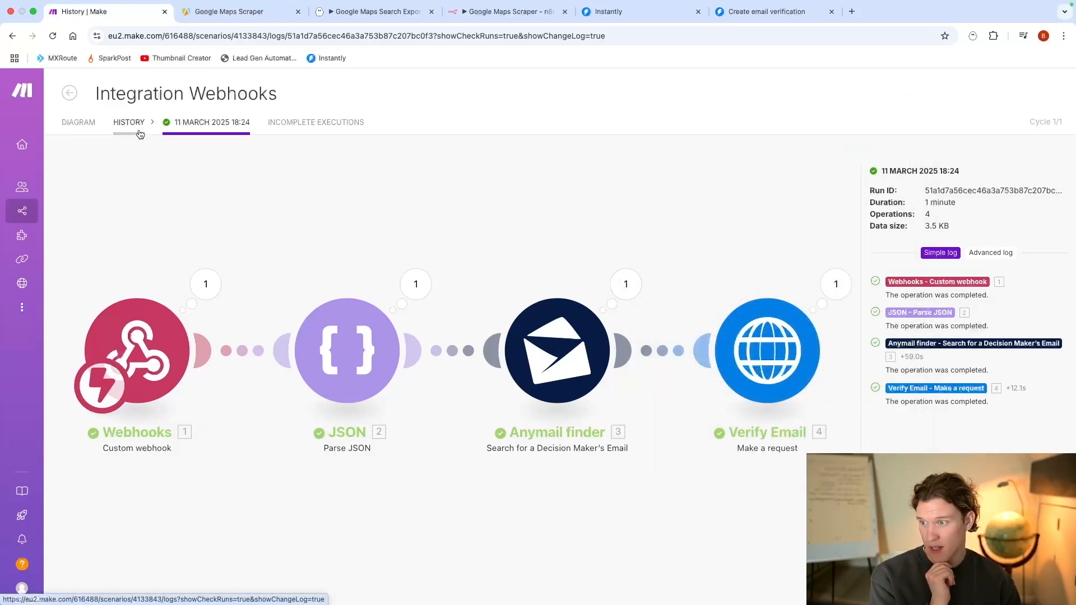
pyautogui.click(78, 122)
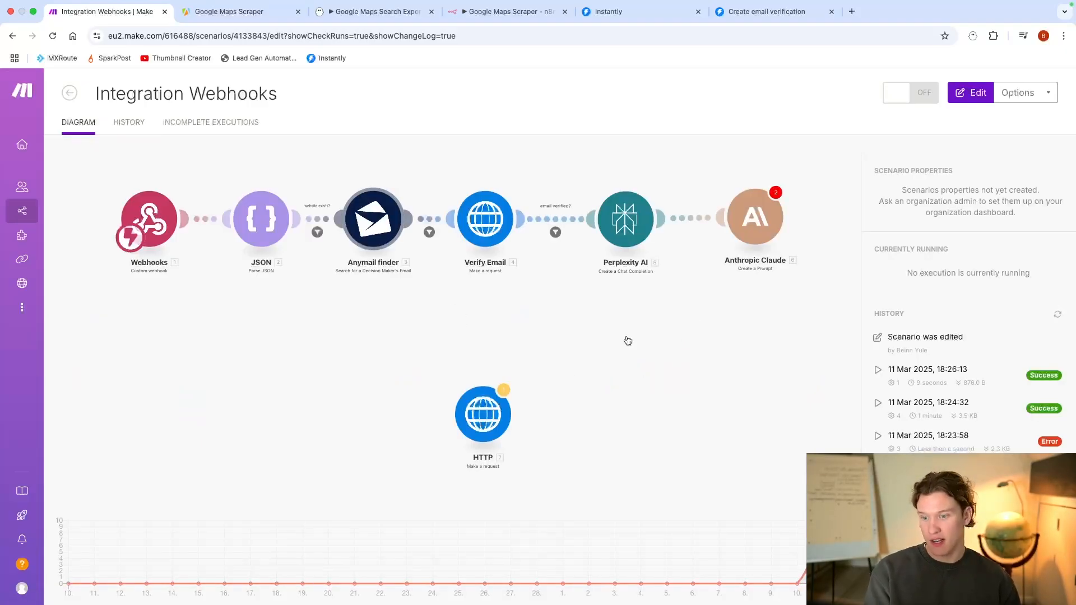
# Step: Append Anymail finder's input domain to the end of the Perplexity AI message content and save the module
pyautogui.click(718, 280)
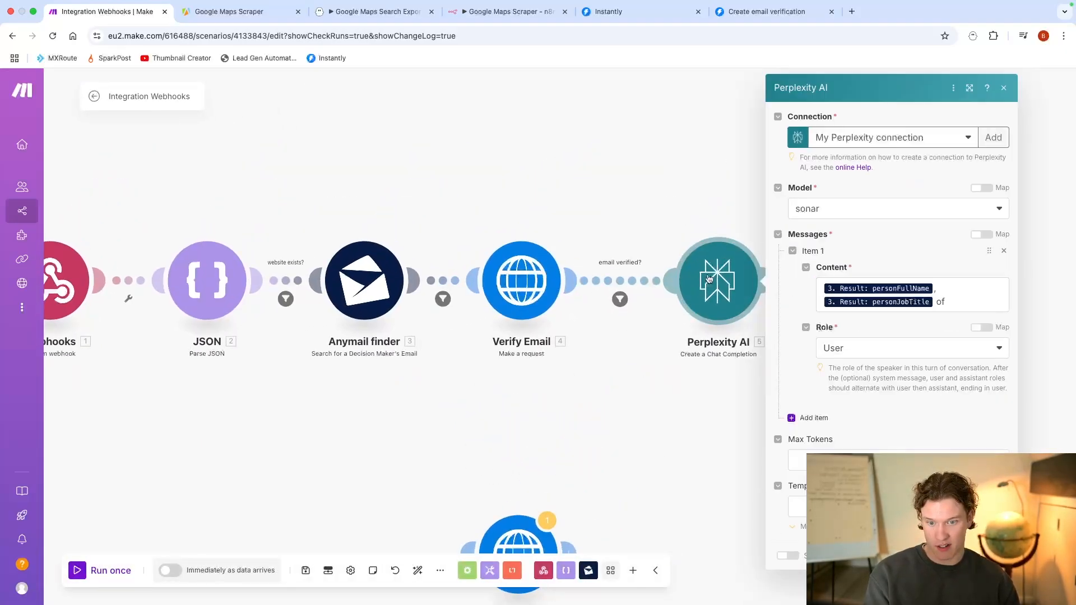
pyautogui.click(953, 298)
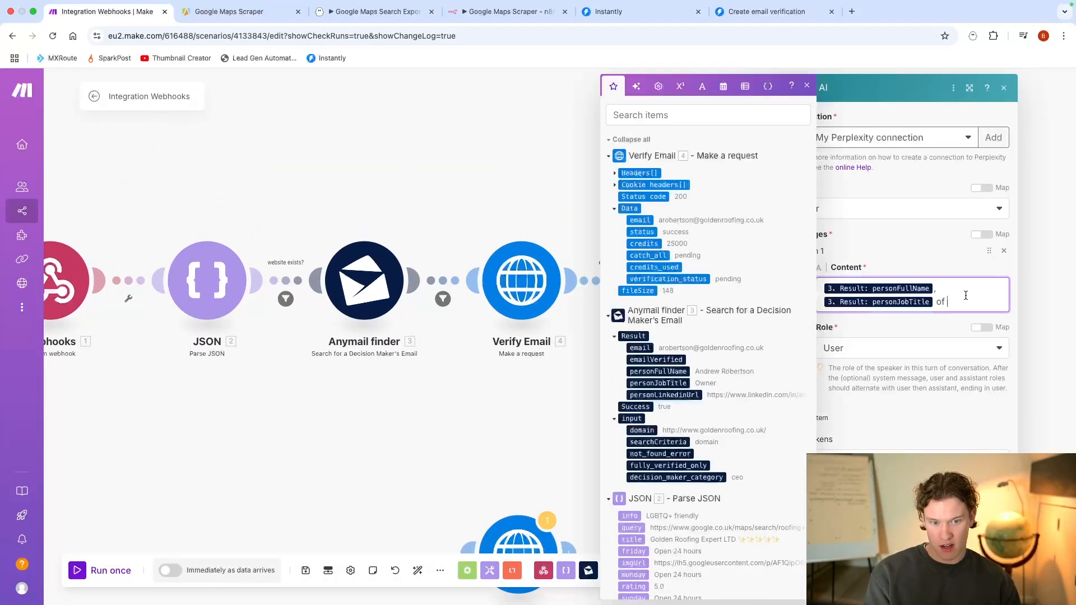
pyautogui.click(643, 430)
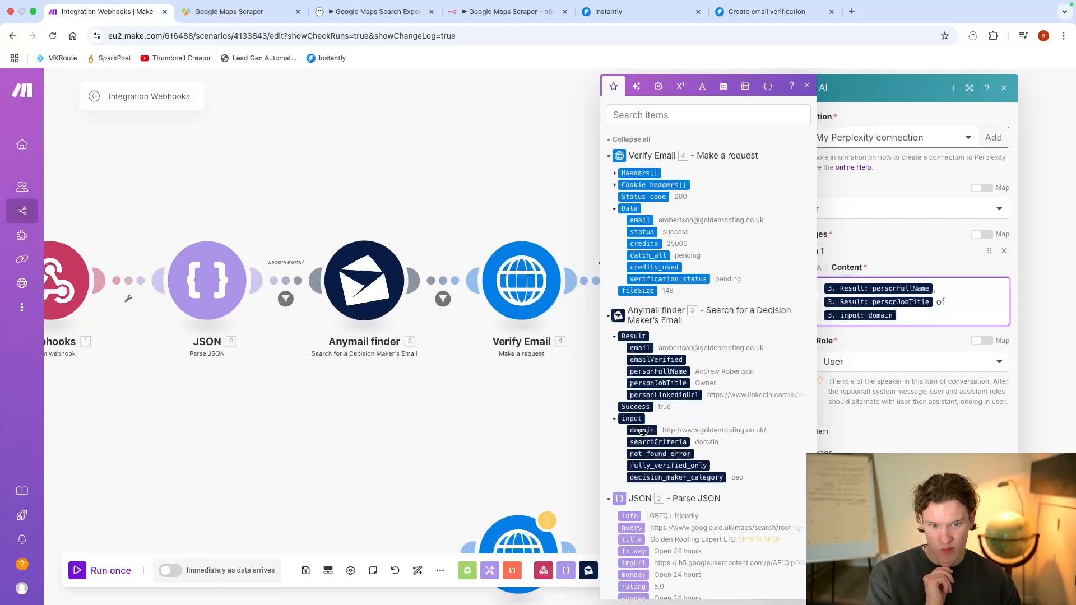
pyautogui.click(993, 581)
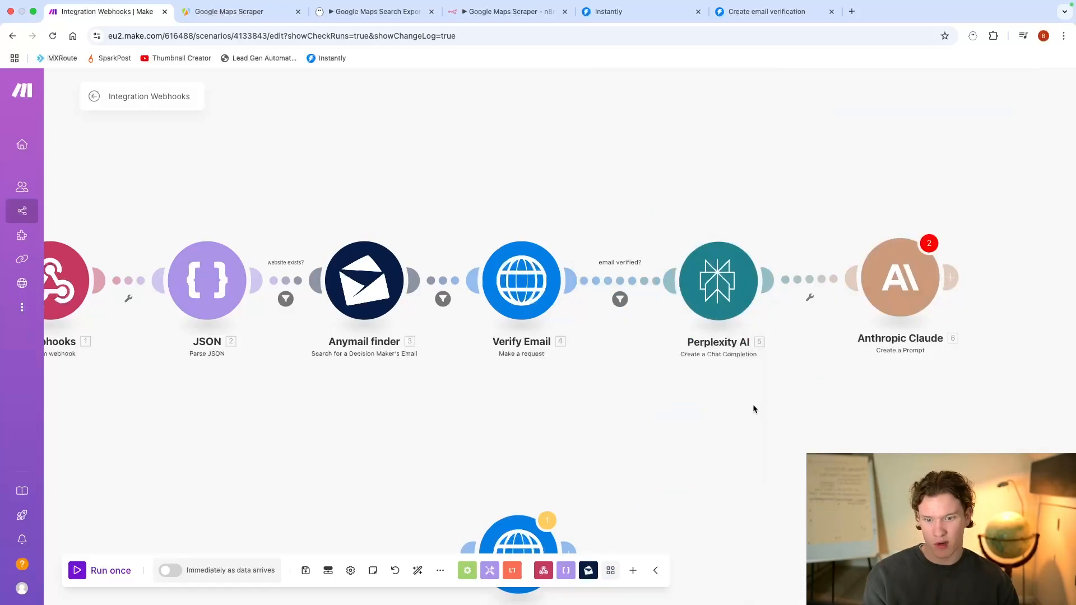
# Step: Set the Anthropic Claude module's model to claude-3-5-haiku-20241022, add a message and enlarge the settings window
pyautogui.hscroll(4, 803, 353)
pyautogui.click(656, 289)
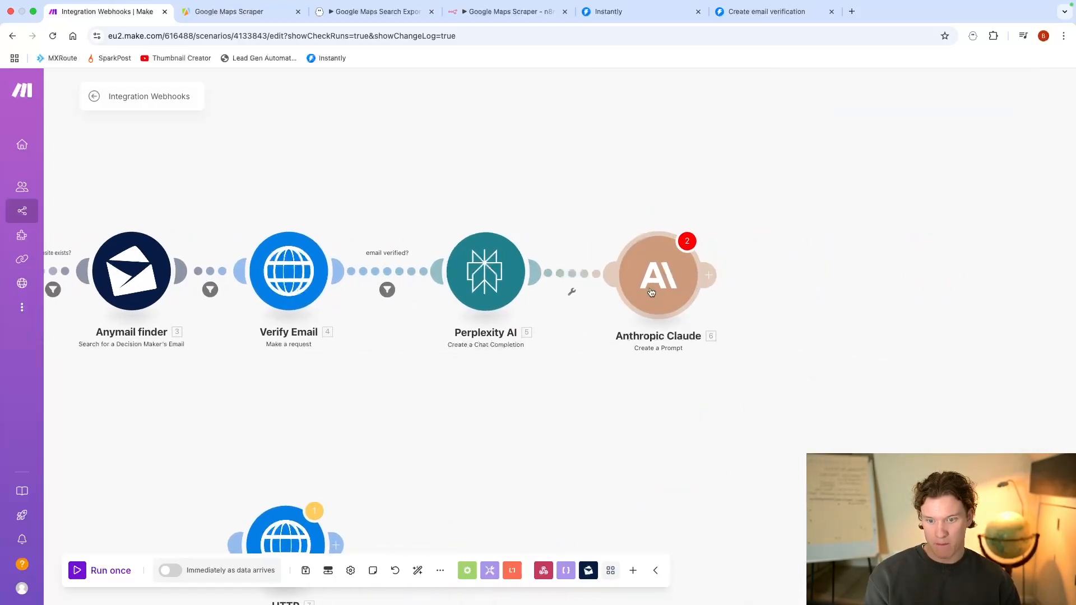
pyautogui.click(837, 263)
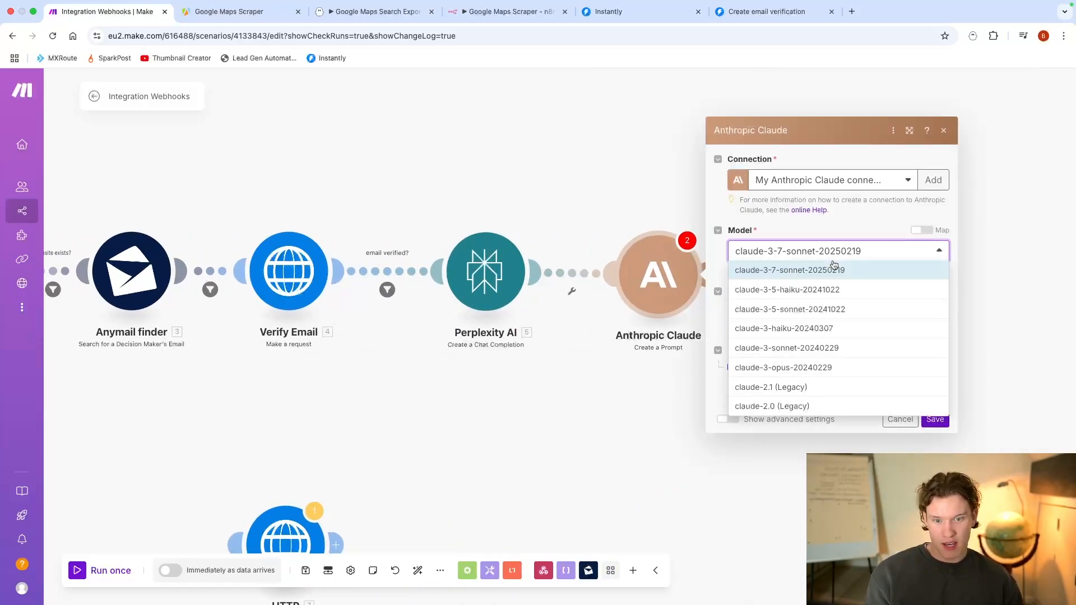
pyautogui.click(838, 286)
pyautogui.click(829, 308)
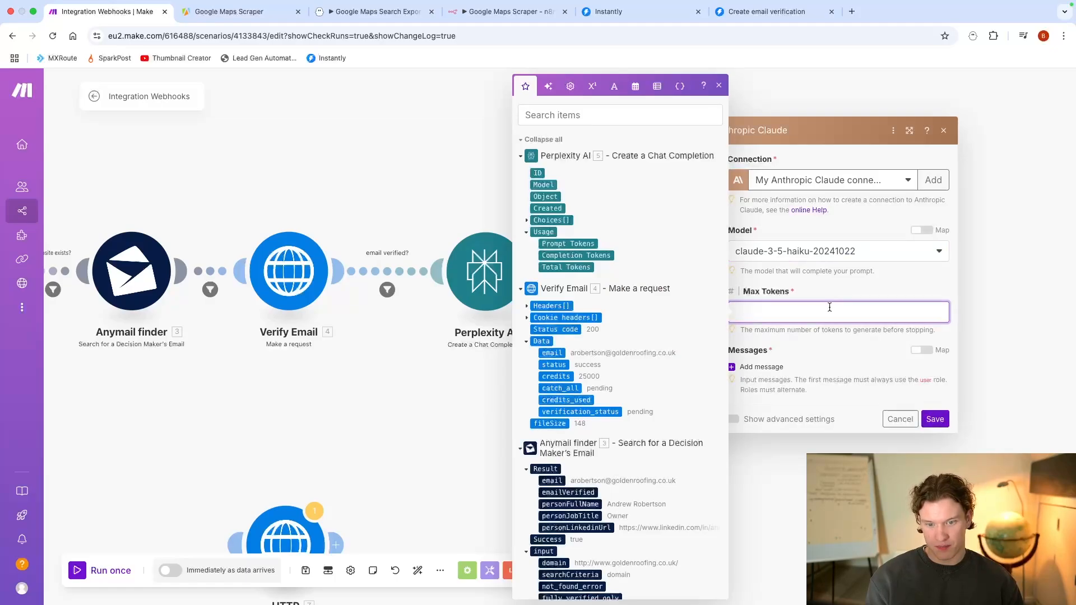
pyautogui.click(770, 368)
pyautogui.click(759, 385)
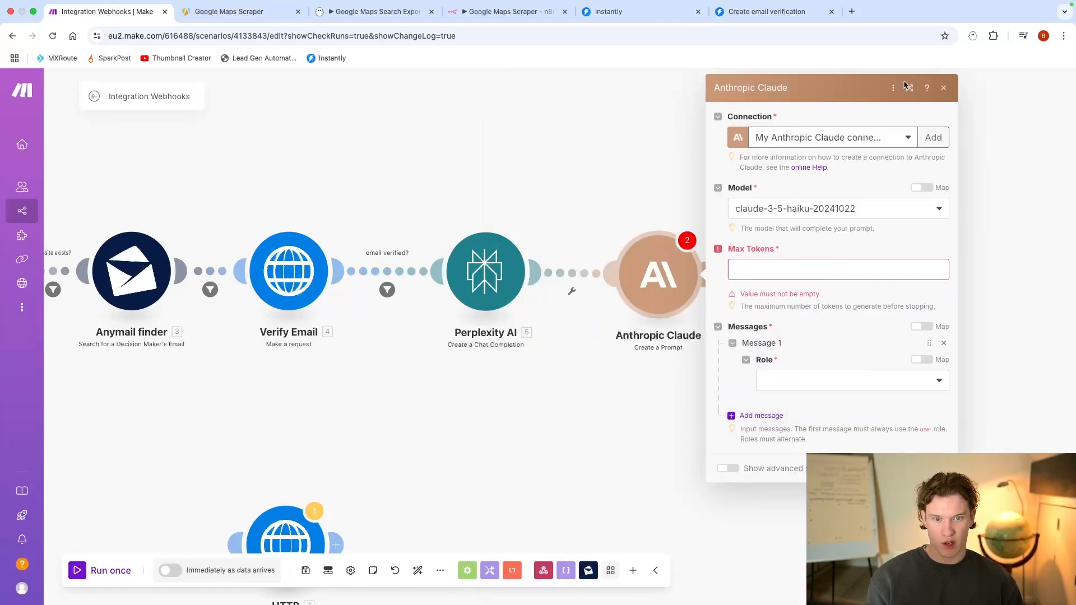
pyautogui.click(909, 88)
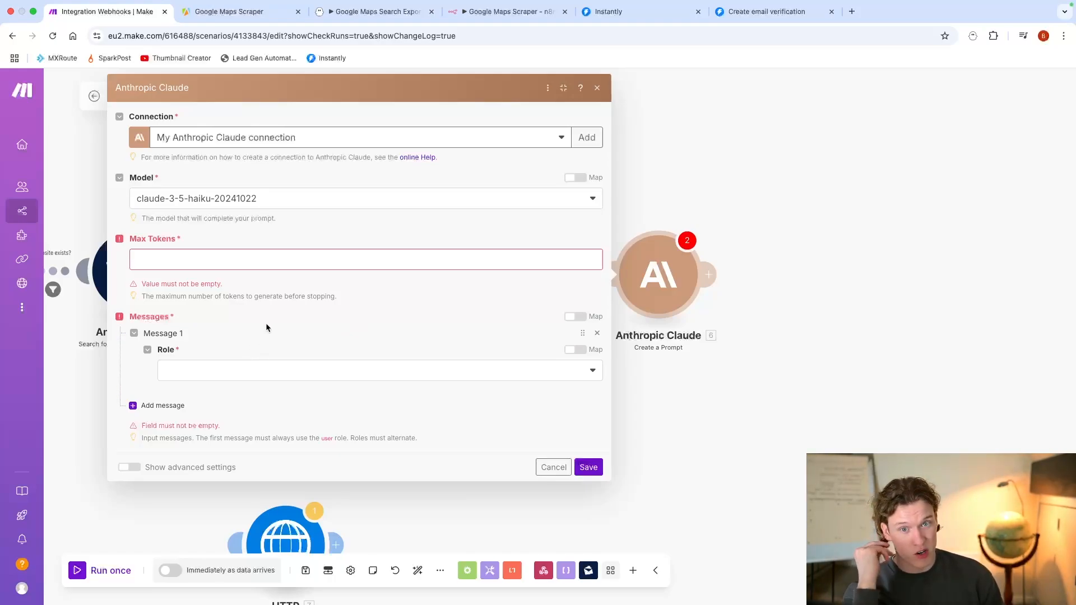
# Step: Give the Claude message the role User and a content item of type Text
pyautogui.click(263, 371)
pyautogui.click(238, 389)
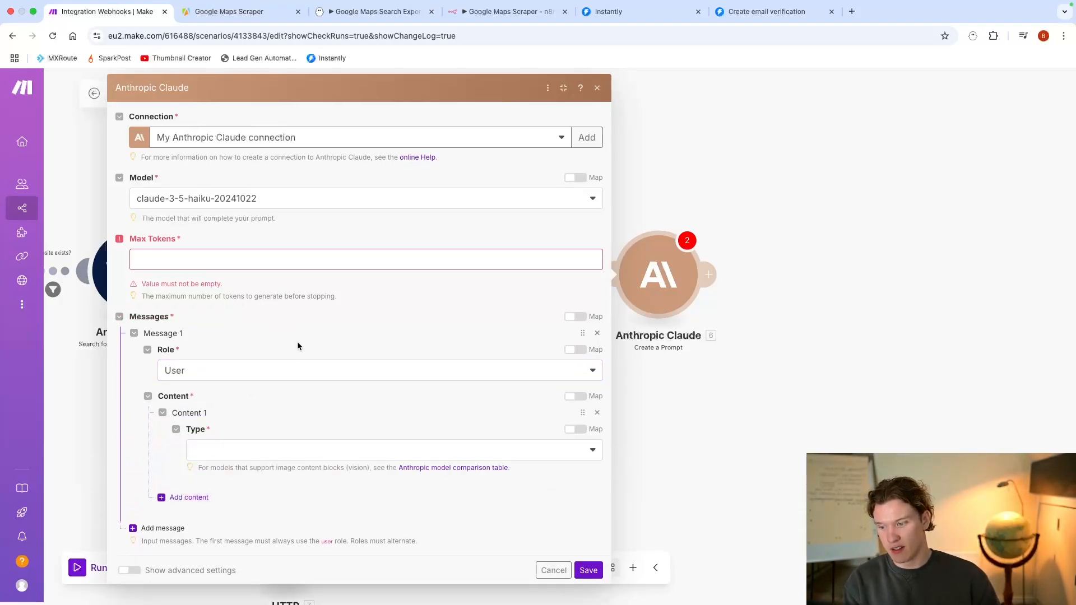
pyautogui.click(247, 450)
pyautogui.click(242, 487)
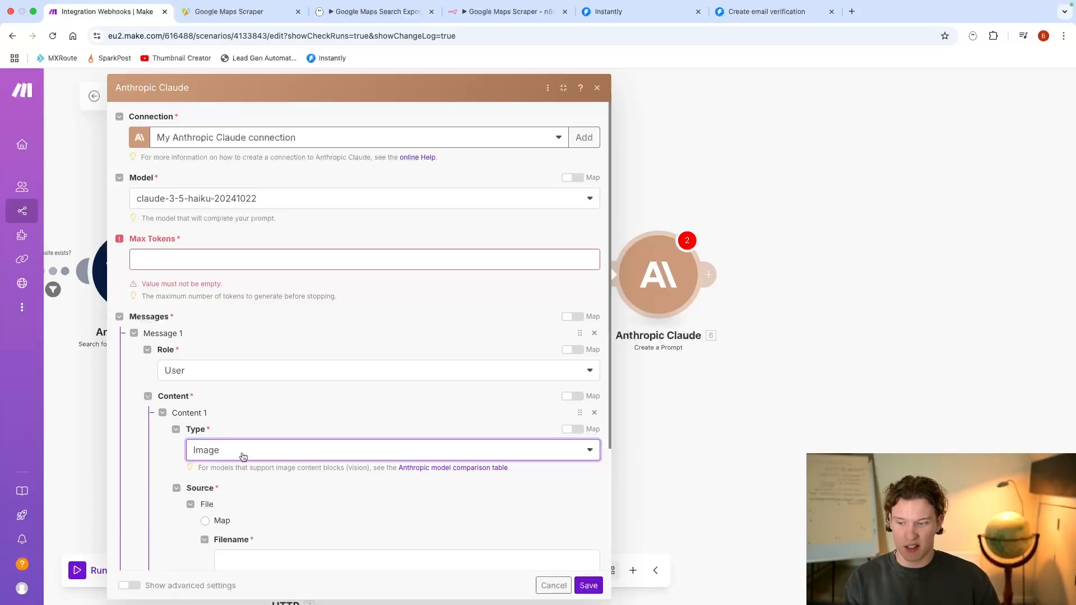
pyautogui.click(240, 453)
pyautogui.click(232, 469)
pyautogui.click(238, 508)
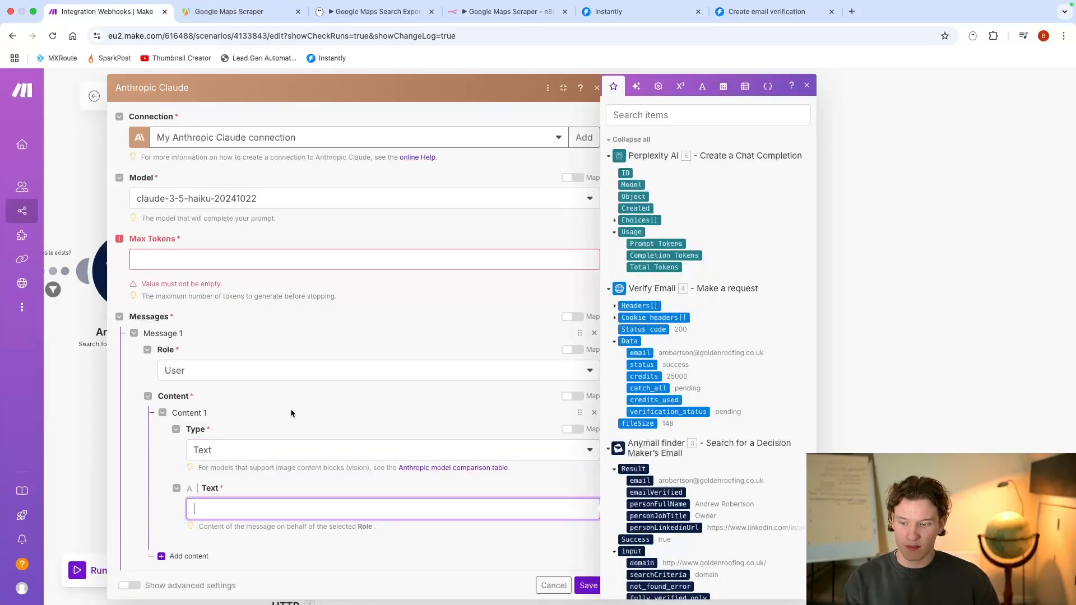
# Step: Set Claude's Max Tokens to 1024, leave the message text empty and cancel the module's settings
pyautogui.scroll(-1, 358, 369)
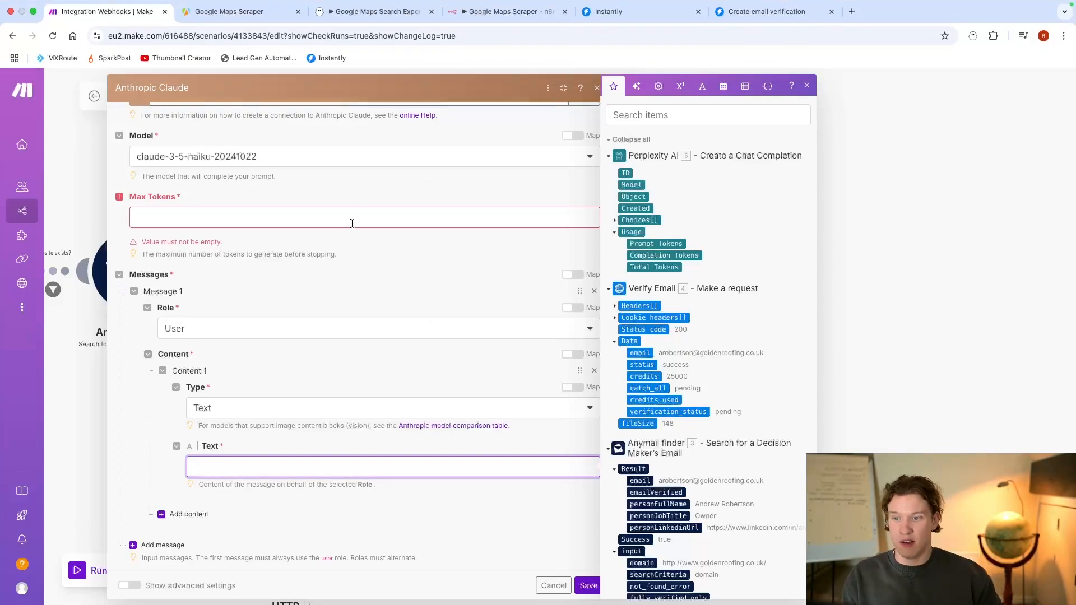
pyautogui.click(351, 222)
pyautogui.write('1024')
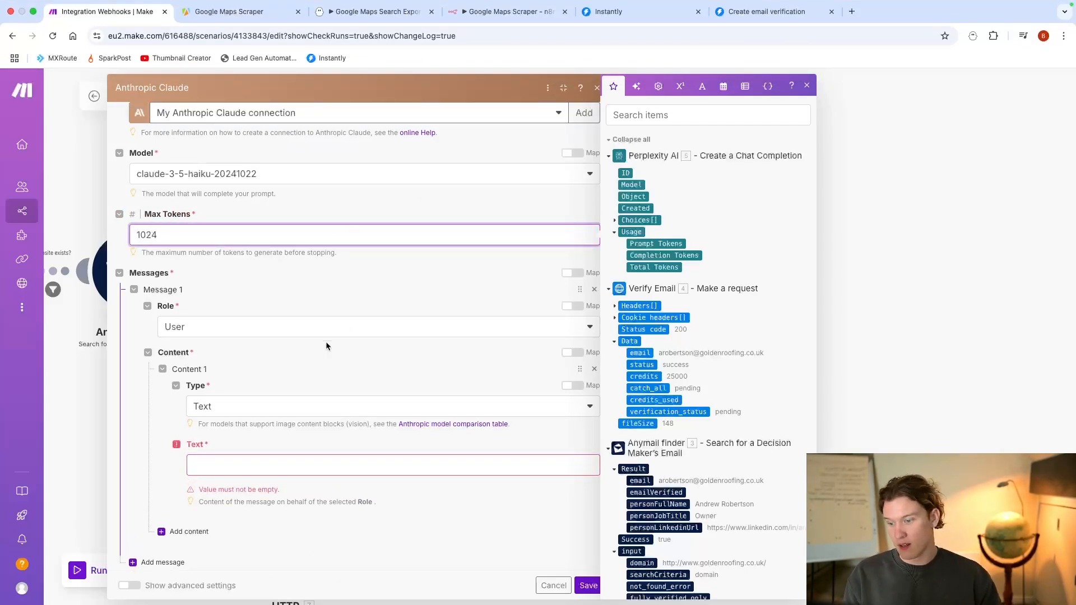
pyautogui.click(259, 467)
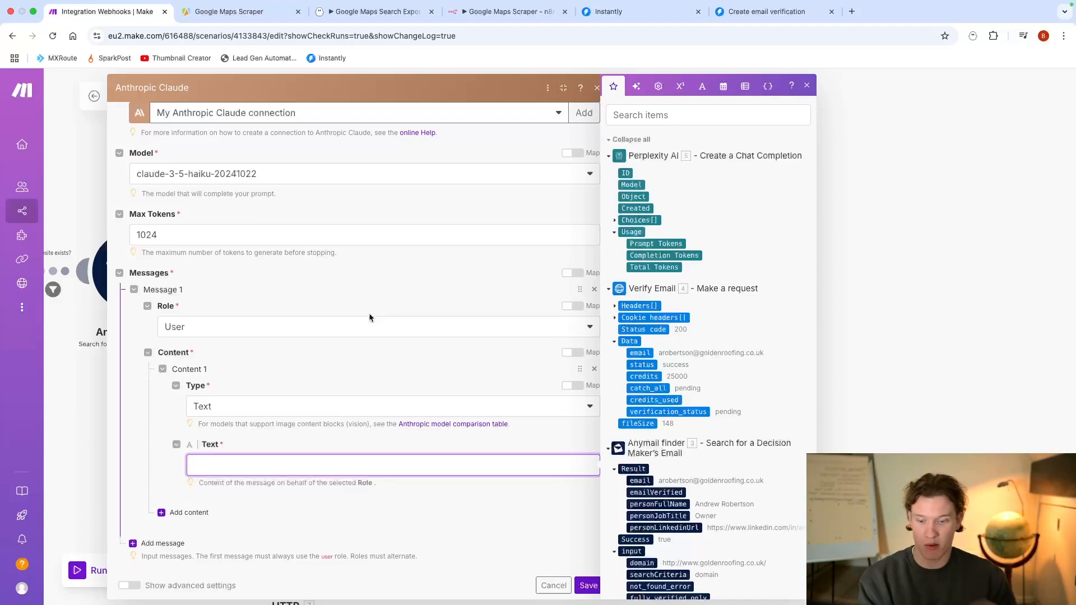
pyautogui.click(548, 583)
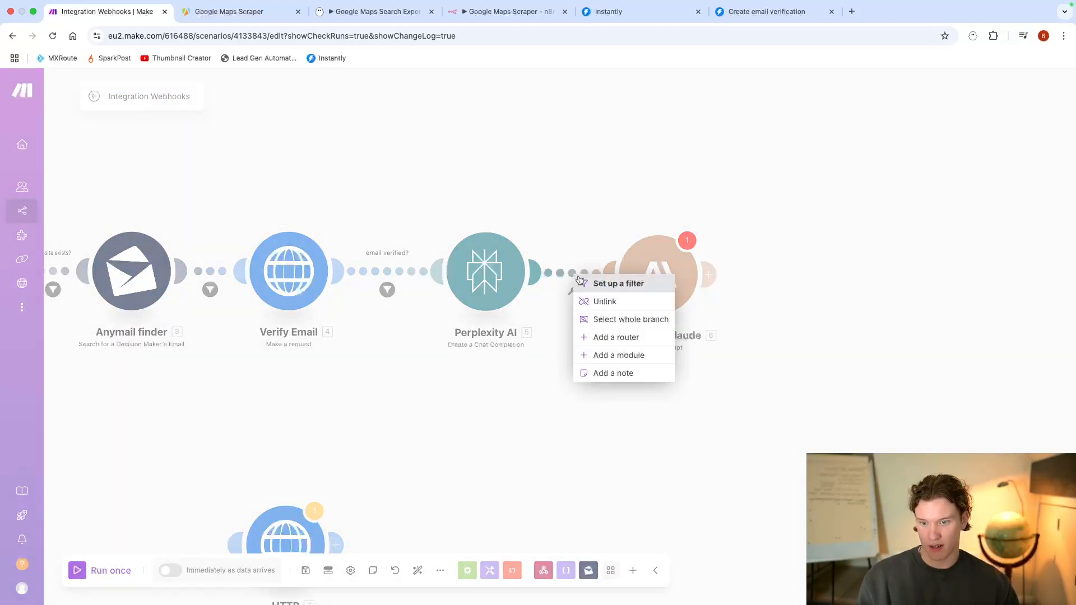
# Step: Switch to PhantomBuster, launch the Google Maps Search Export phantom, and return to Make to run the scenario once
pyautogui.click(365, 12)
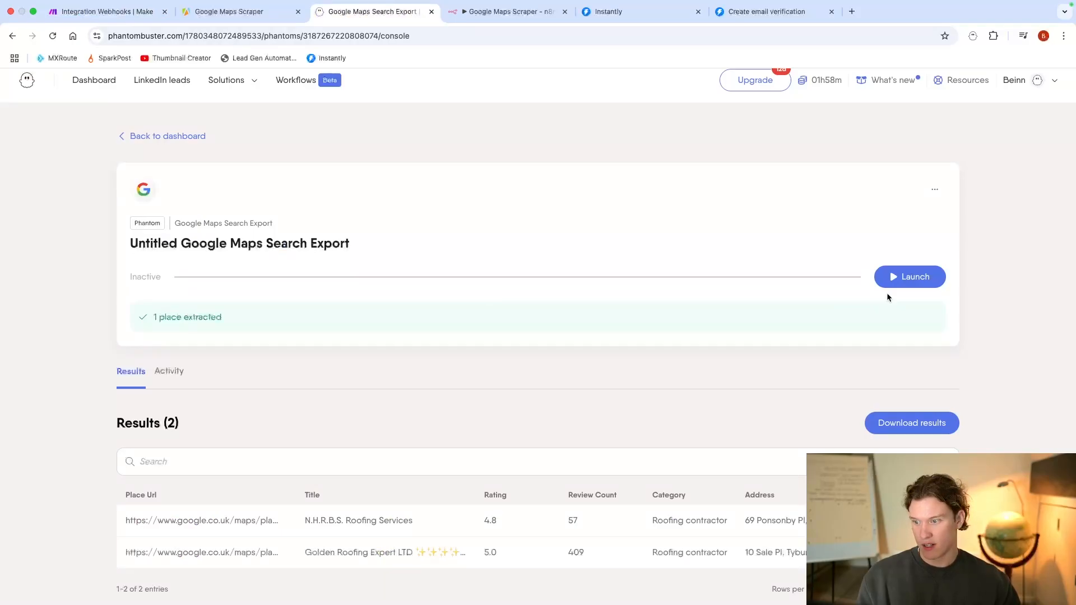
pyautogui.click(902, 276)
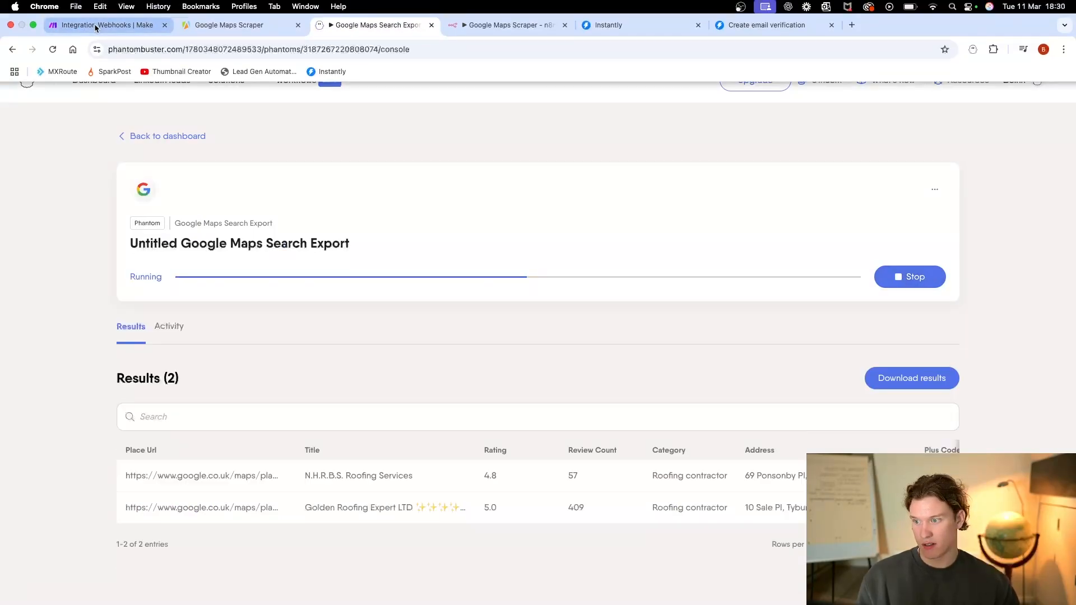
pyautogui.click(94, 24)
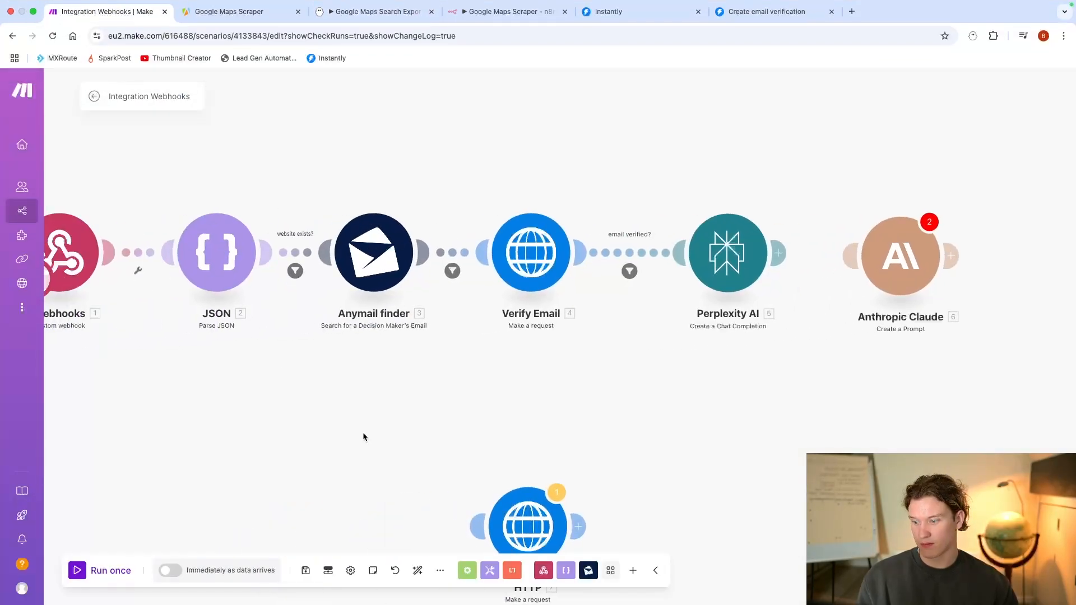
pyautogui.click(118, 570)
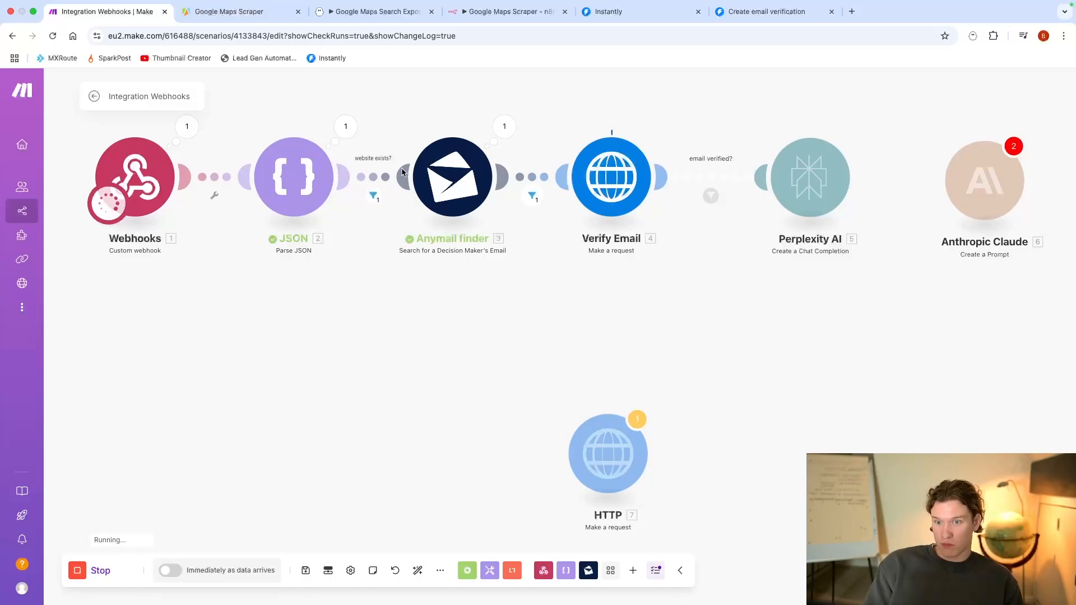
# Step: Examine the output data of the Verify Email request, including the email and its verification status
pyautogui.click(527, 199)
pyautogui.click(660, 128)
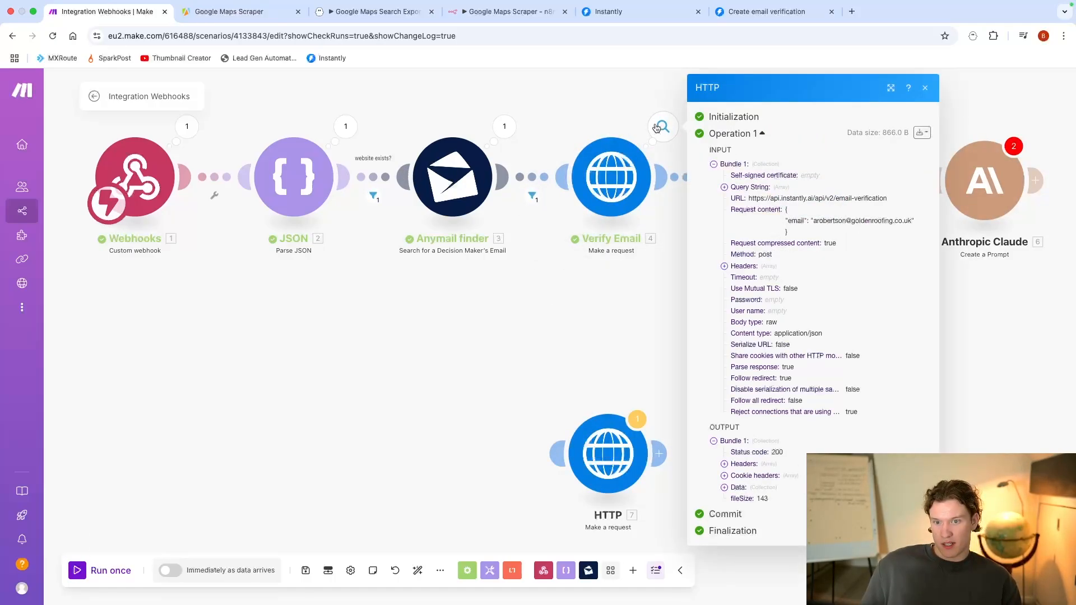
pyautogui.click(762, 487)
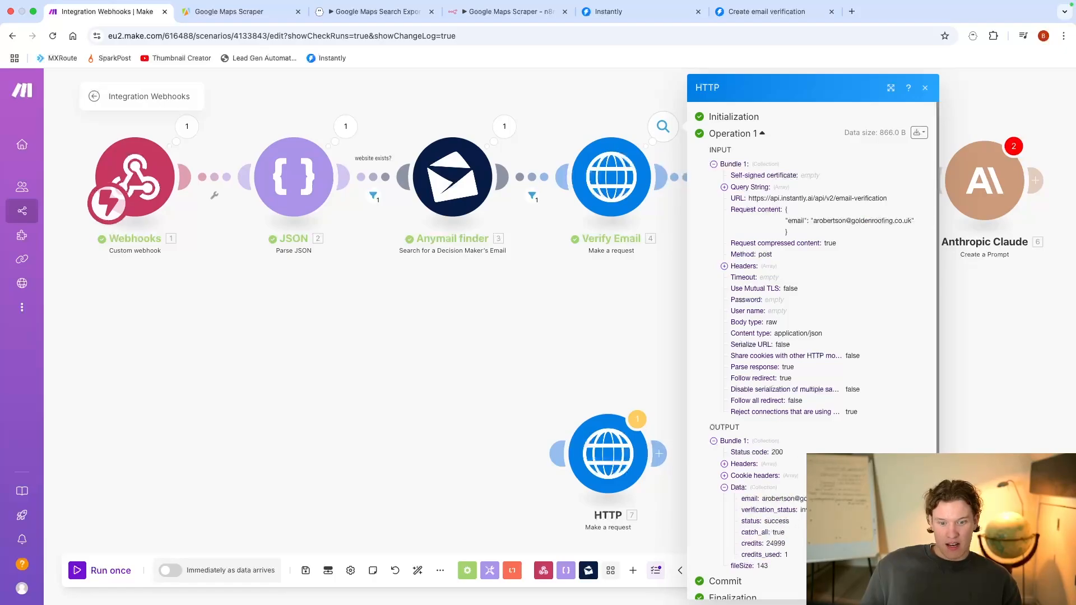
pyautogui.moveTo(861, 499); pyautogui.dragTo(766, 501)
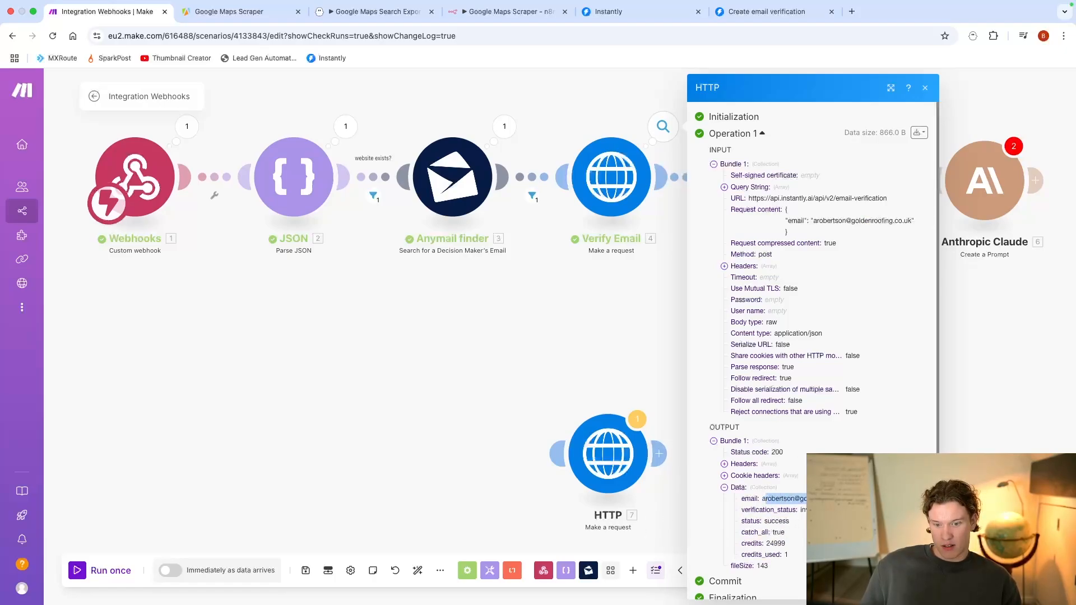
pyautogui.click(650, 322)
# Step: Copy the personFullName value from the Anymail finder result of the latest run
pyautogui.hscroll(3, 616, 312)
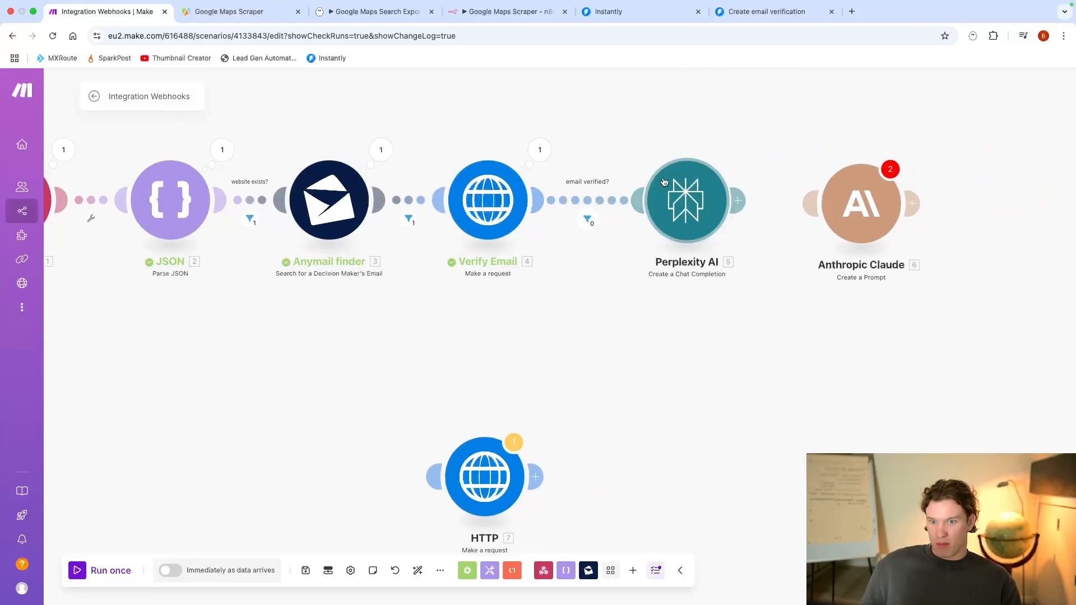
pyautogui.click(382, 150)
pyautogui.click(459, 273)
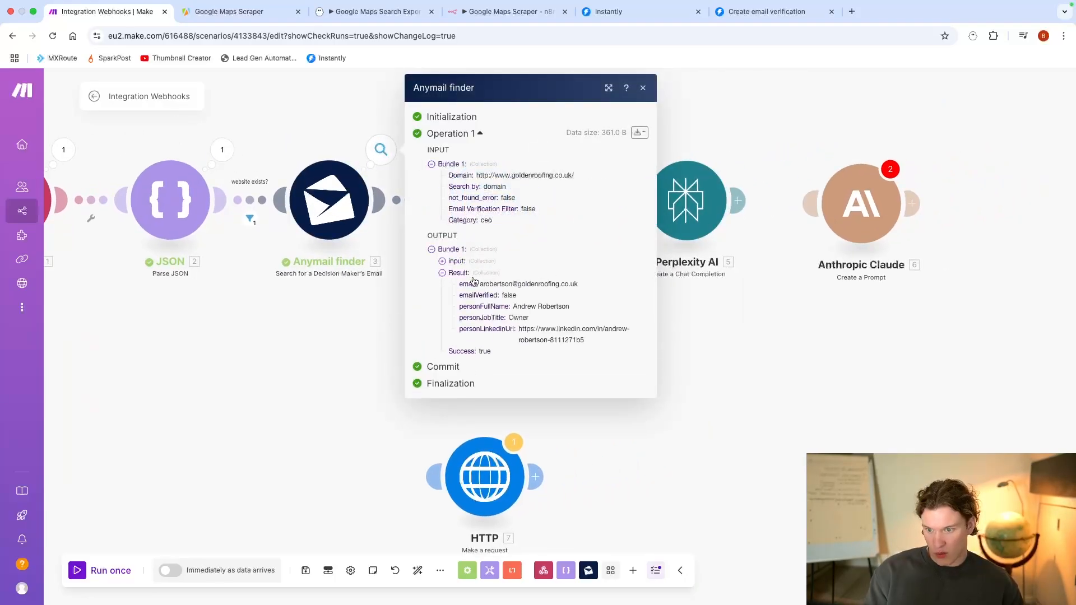
pyautogui.tripleClick(531, 305)
pyautogui.press('super+c')
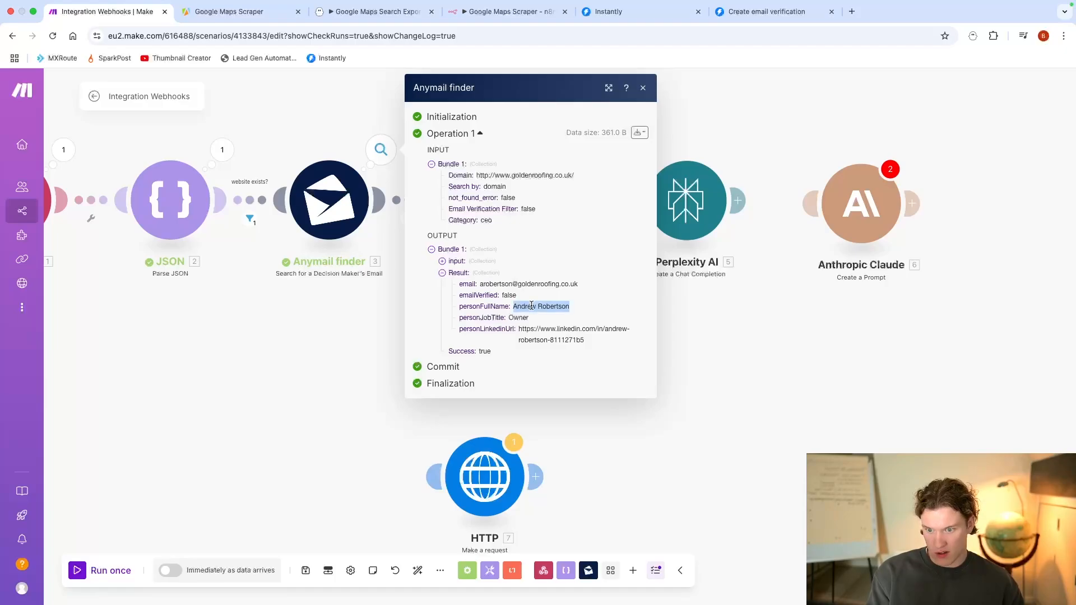
pyautogui.click(686, 302)
# Step: Set up a run of only the Perplexity AI module and paste the copied full name as personFullName
pyautogui.rightClick(700, 214)
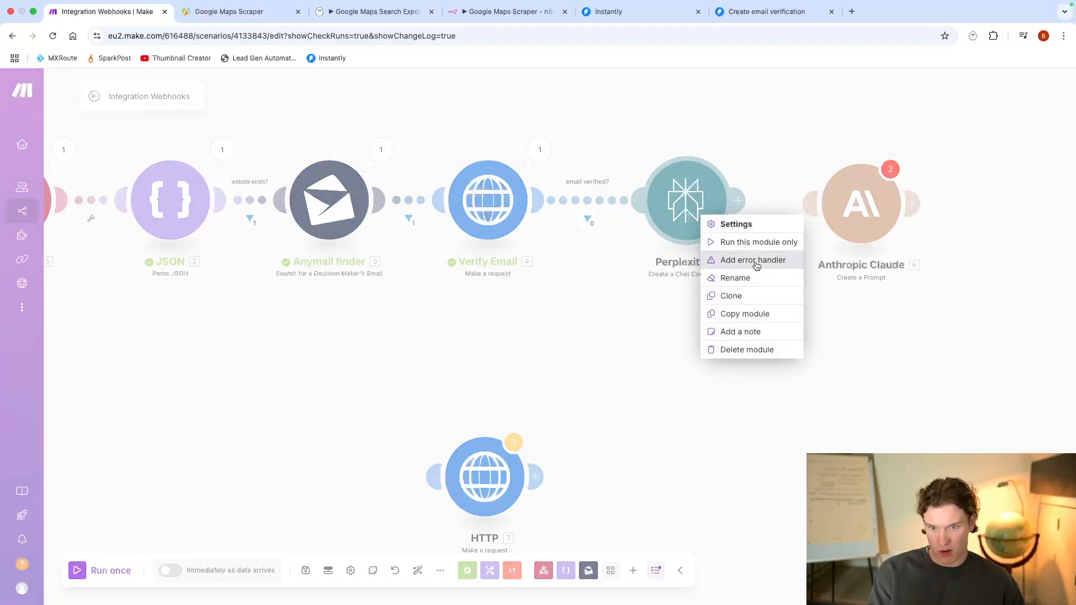
pyautogui.click(756, 240)
pyautogui.click(830, 244)
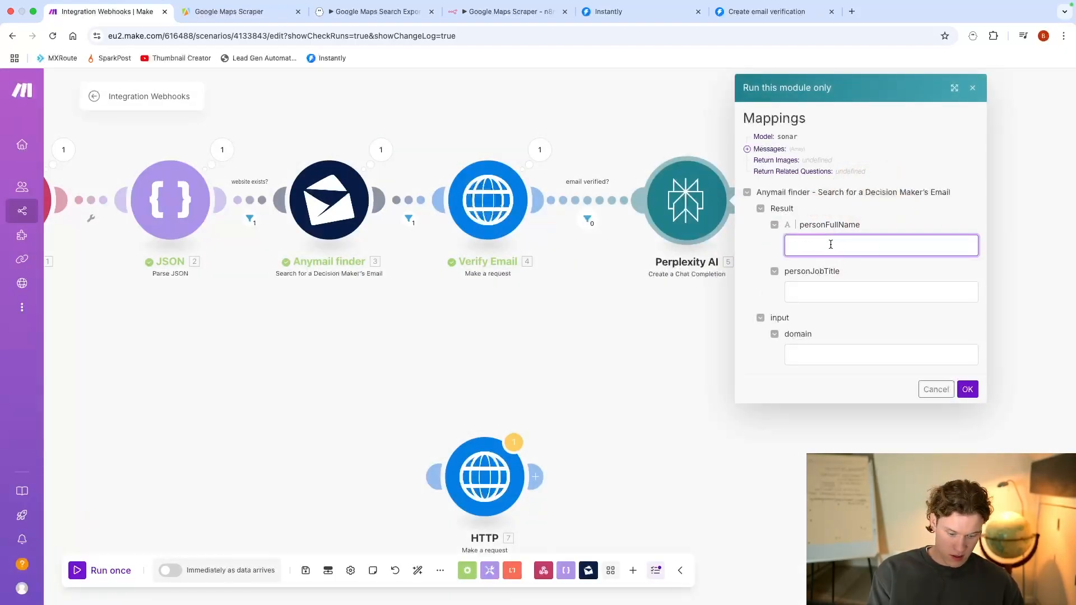
pyautogui.press('super+v')
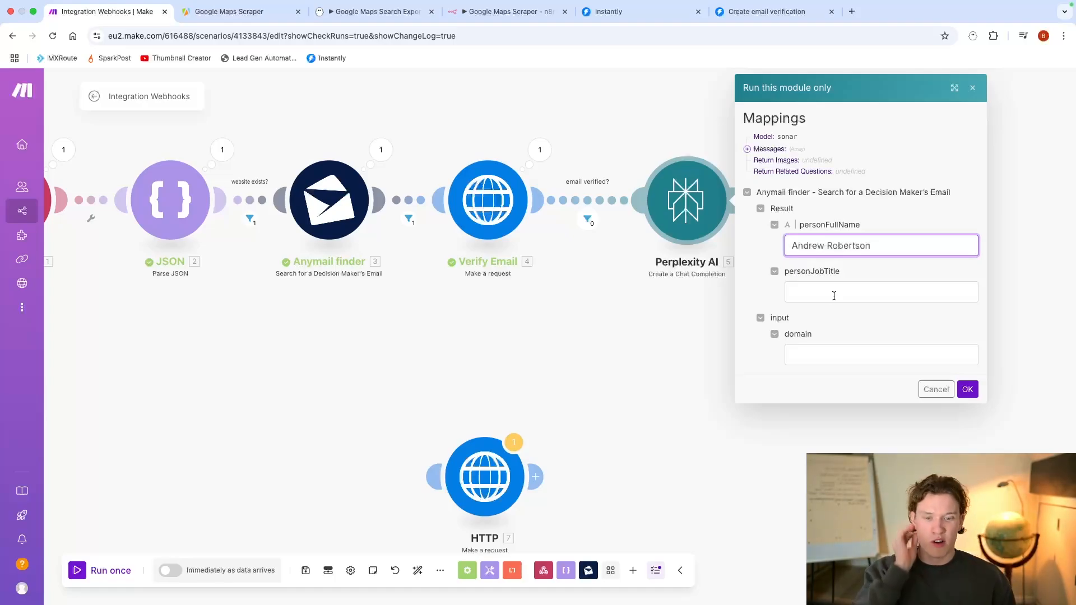
pyautogui.click(834, 296)
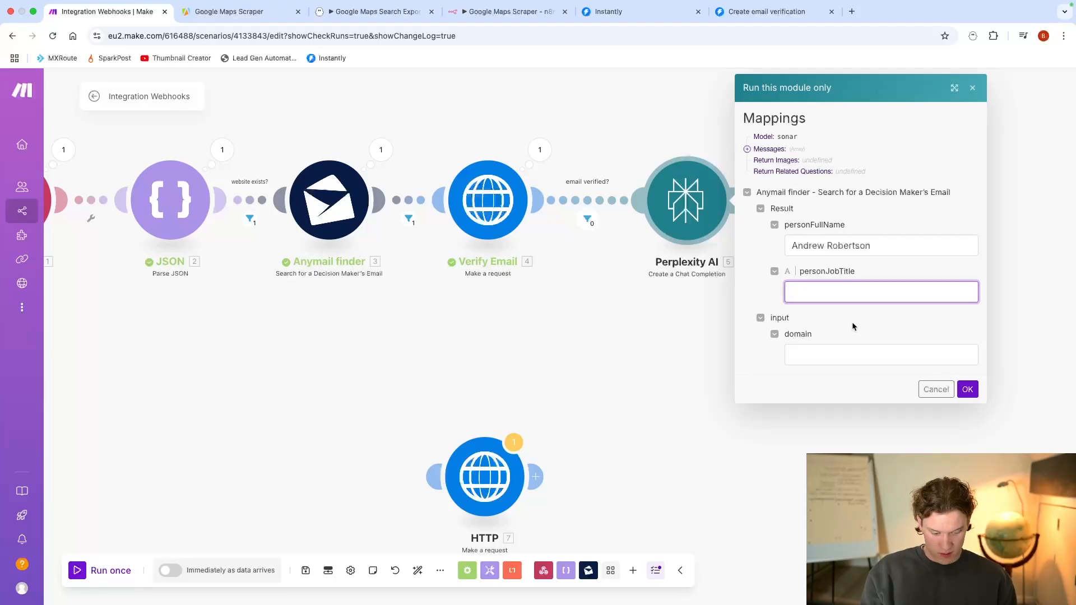
pyautogui.write('ldenroofing.co.uk/')
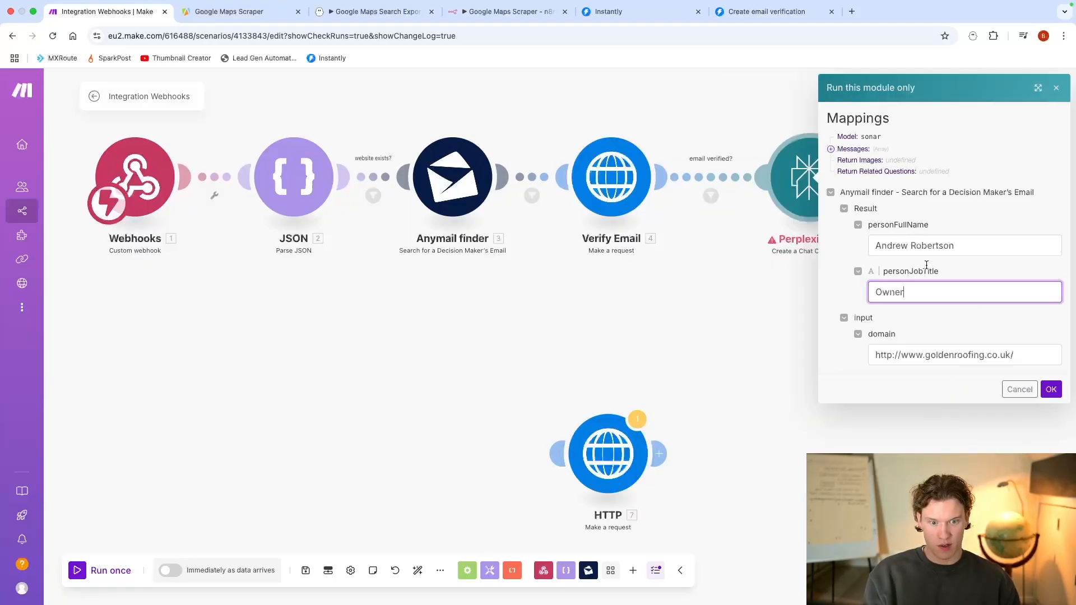
pyautogui.click(1050, 389)
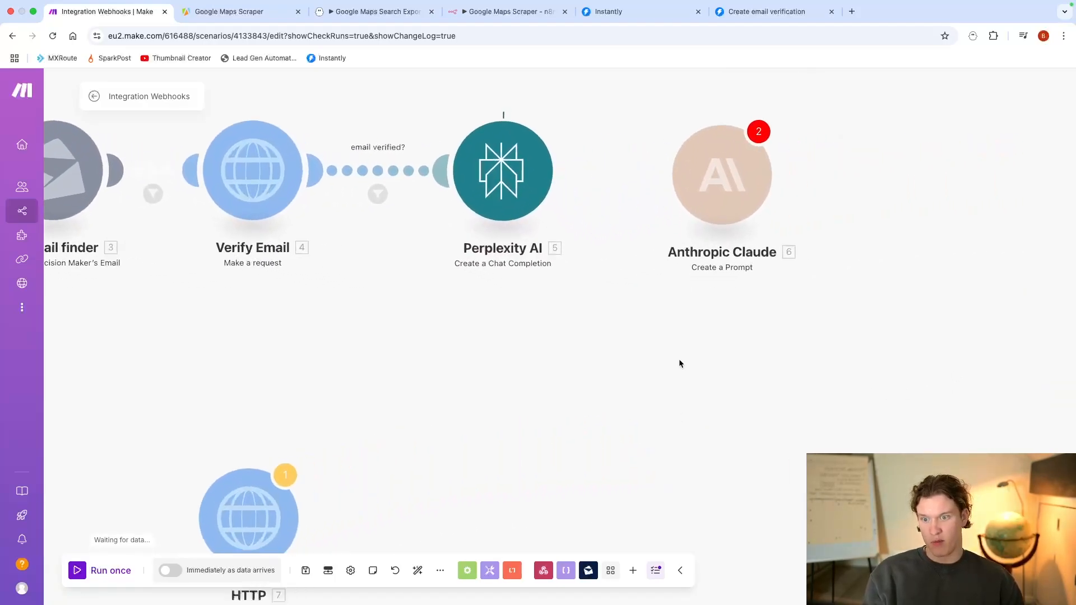
# Step: Expand the Perplexity AI run output to show its usage, citations and the message content under Choices
pyautogui.moveTo(675, 350); pyautogui.dragTo(573, 368)
pyautogui.scroll(3, 398, 355)
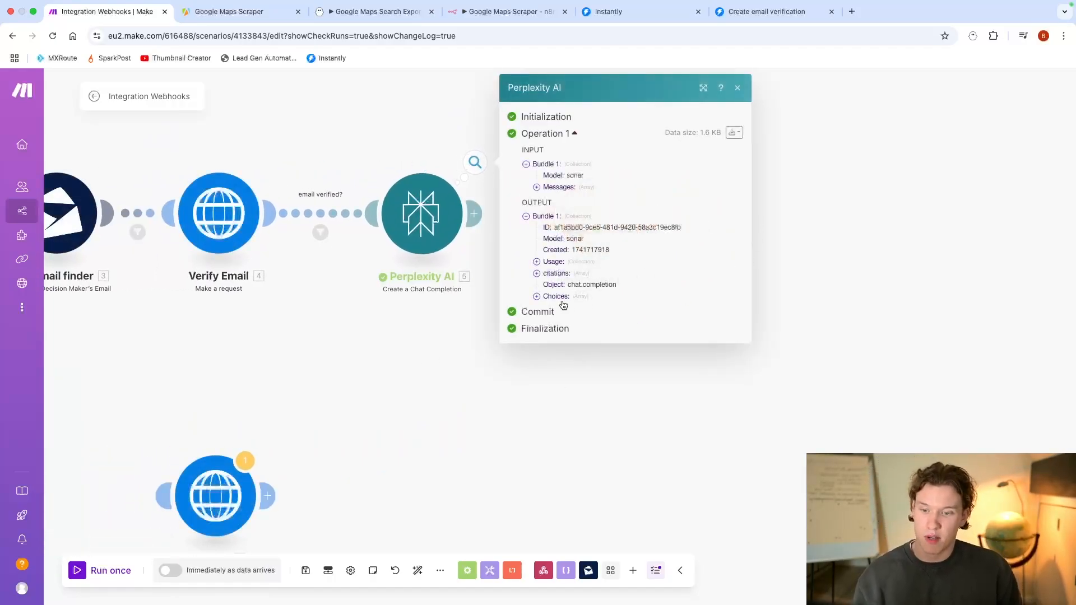
pyautogui.click(572, 261)
pyautogui.click(571, 307)
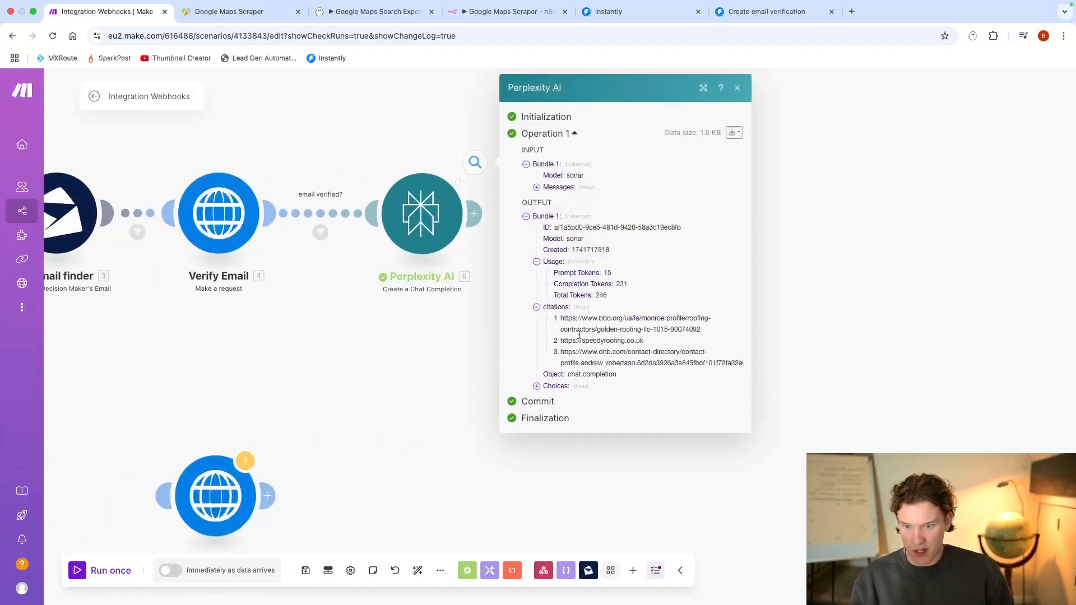
pyautogui.click(592, 398)
pyautogui.click(596, 433)
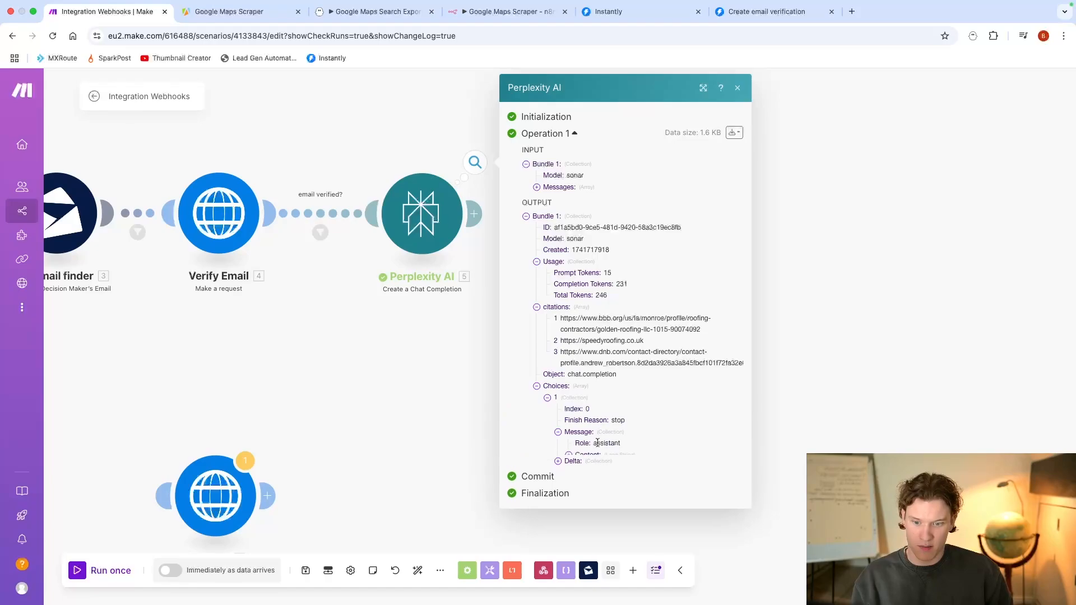
pyautogui.click(601, 454)
pyautogui.scroll(-5, 650, 344)
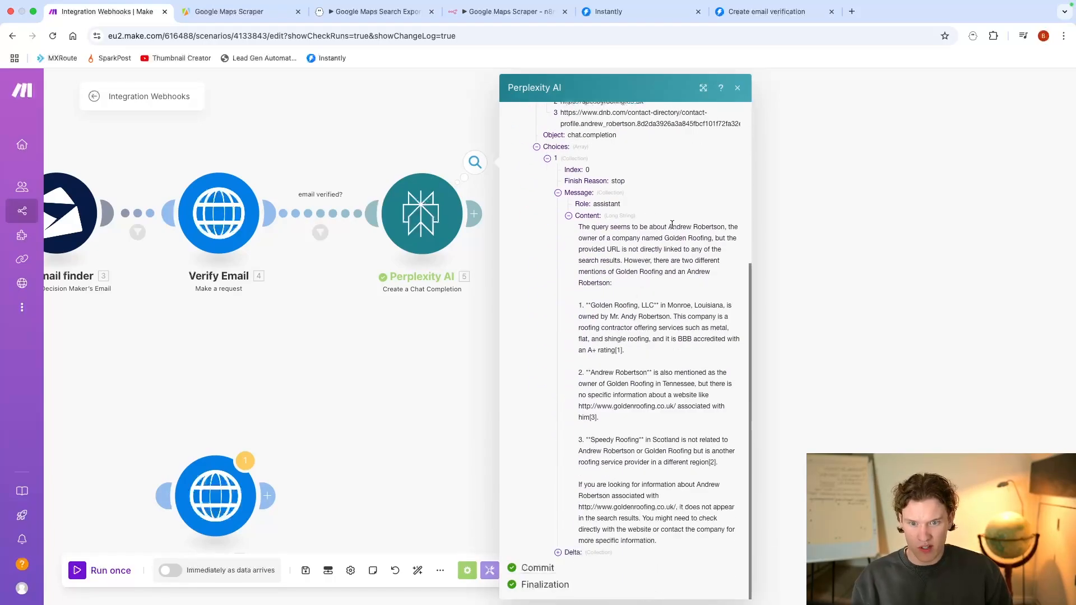
# Step: Read the Perplexity AI message content, checking the companies and locations it associates with the researched owner
pyautogui.moveTo(671, 225); pyautogui.dragTo(655, 259)
pyautogui.moveTo(676, 258); pyautogui.dragTo(672, 304)
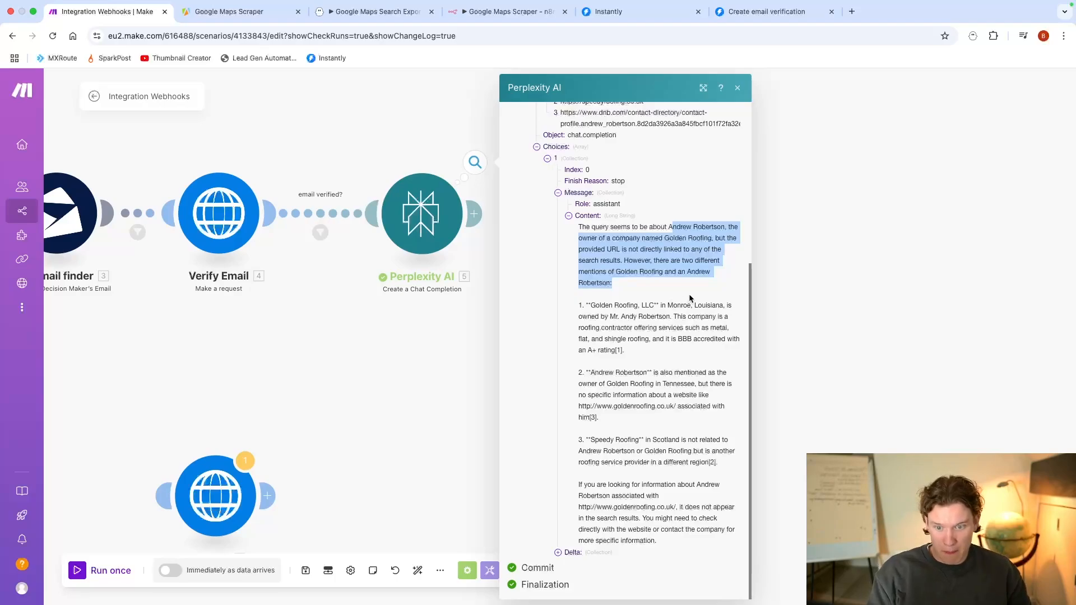
pyautogui.moveTo(667, 306); pyautogui.dragTo(724, 304)
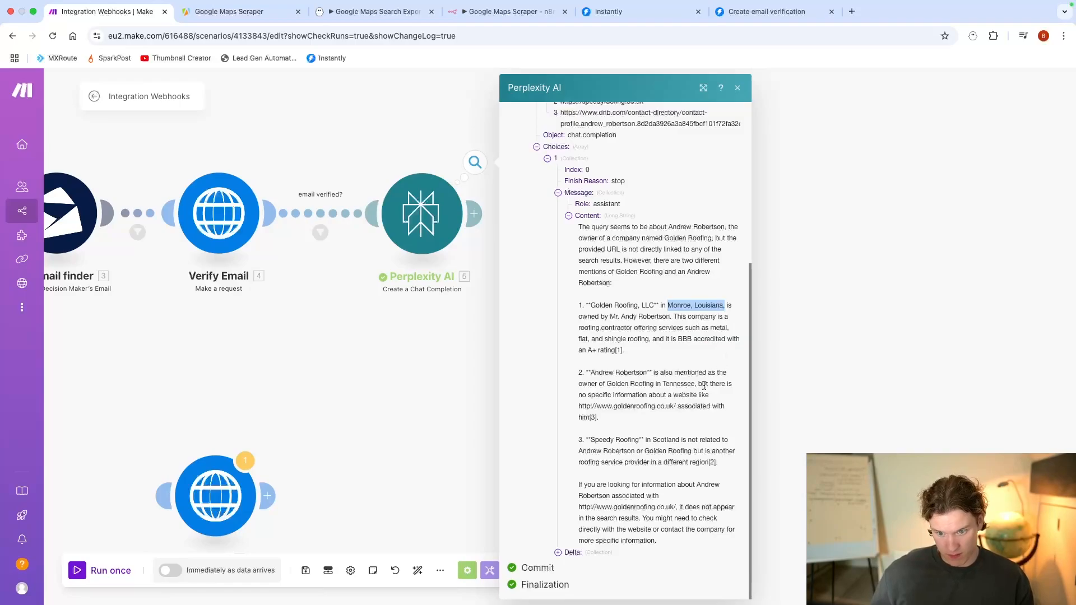
pyautogui.moveTo(610, 383); pyautogui.dragTo(716, 383)
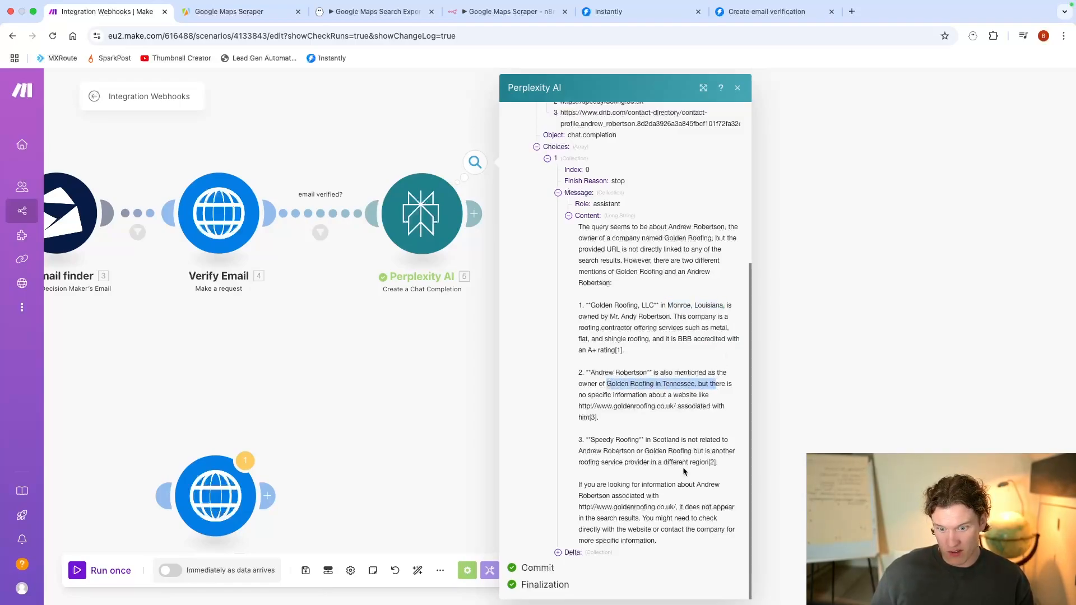
pyautogui.click(496, 370)
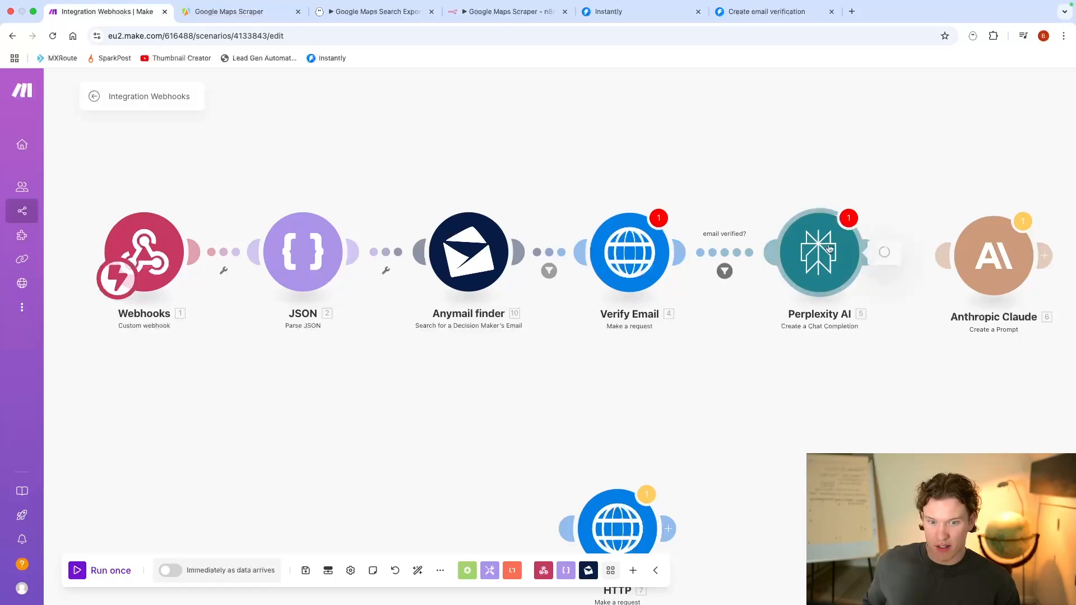
# Step: Replace the domain in the Perplexity AI message content with the title from Parse JSON and save the module
pyautogui.click(857, 242)
pyautogui.click(690, 316)
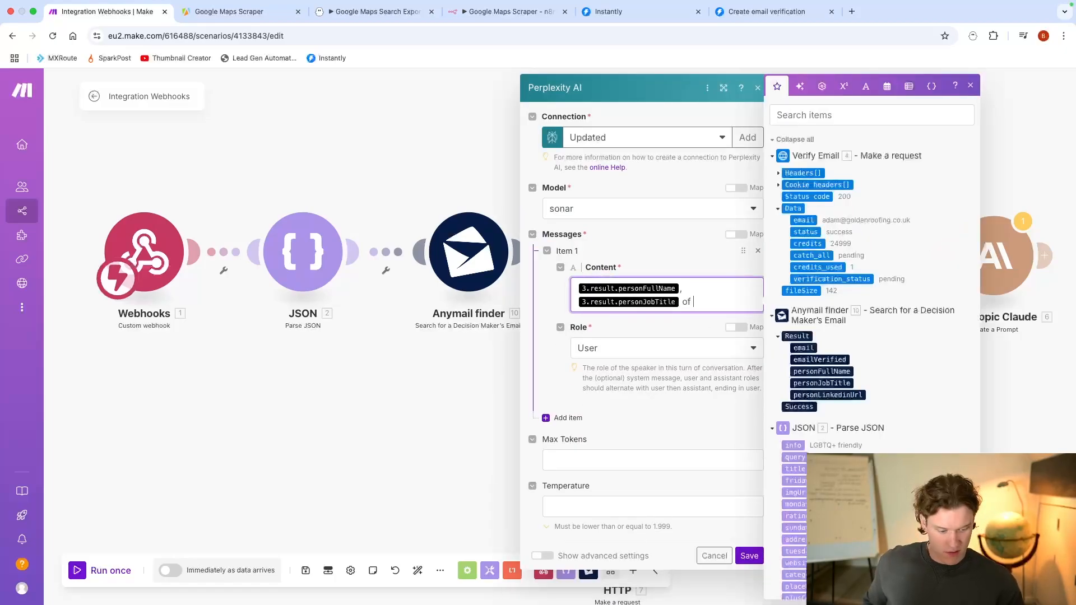
pyautogui.scroll(-3, 785, 316)
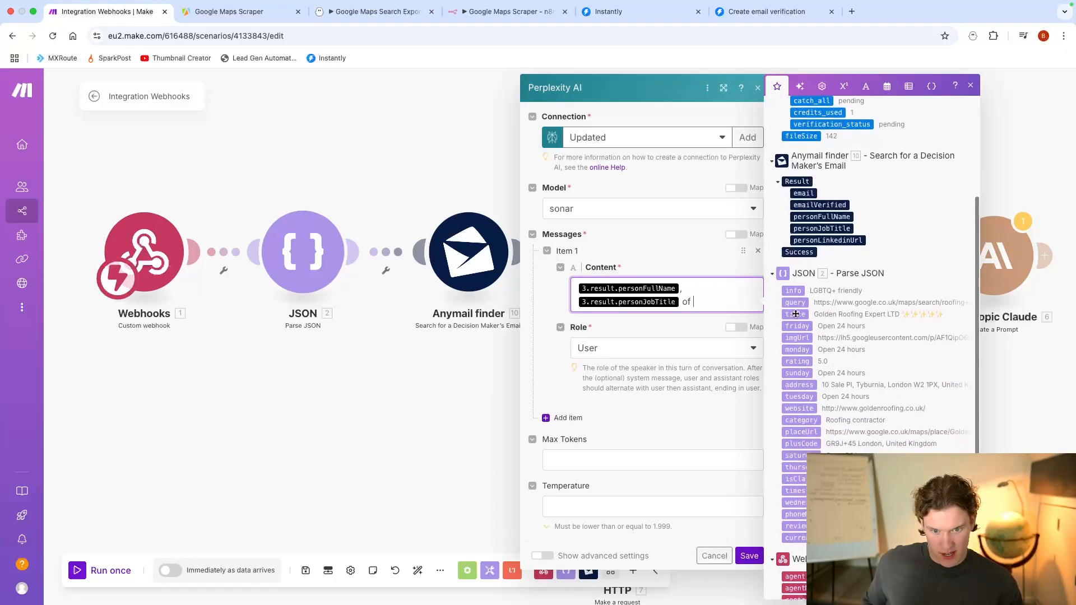
pyautogui.click(791, 315)
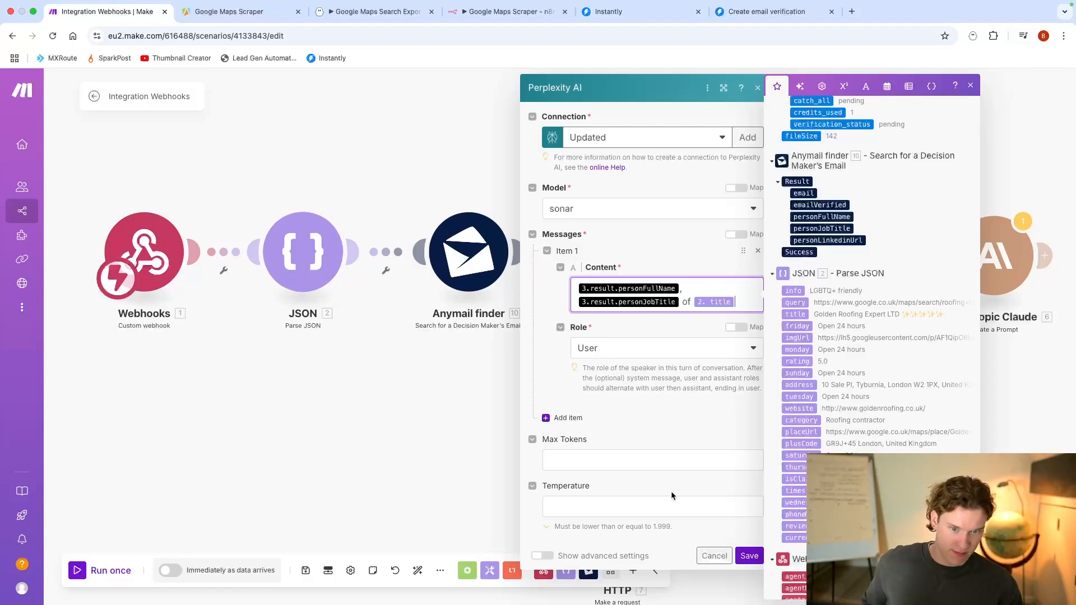
pyautogui.click(761, 559)
# Step: Replace the outdated email mapping in the Verify Email request content with the email from the Anymail finder result and save
pyautogui.moveTo(706, 365); pyautogui.dragTo(449, 355)
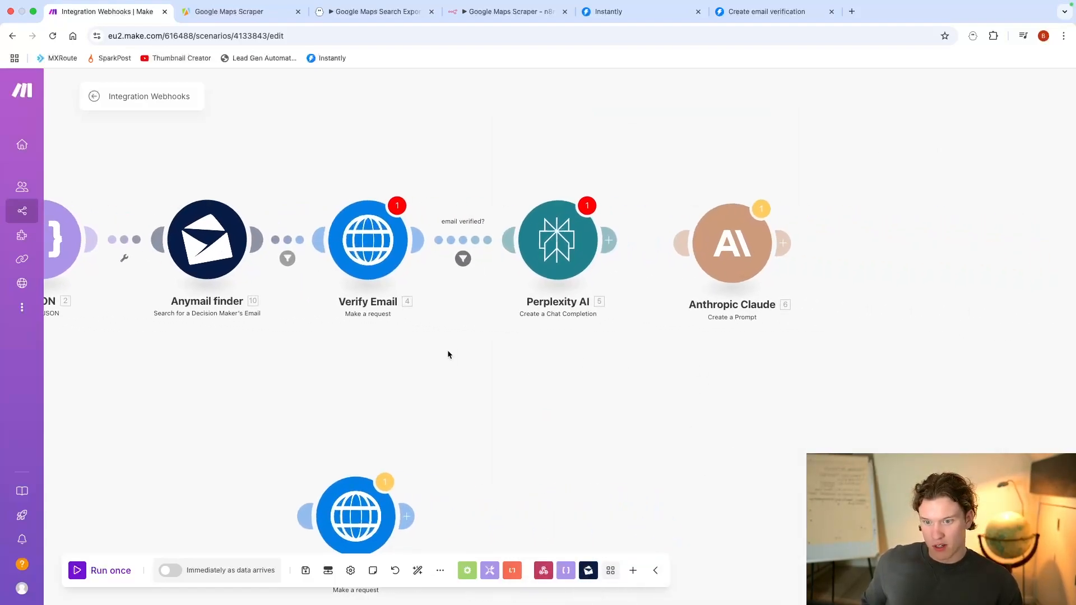
pyautogui.click(552, 238)
pyautogui.click(458, 422)
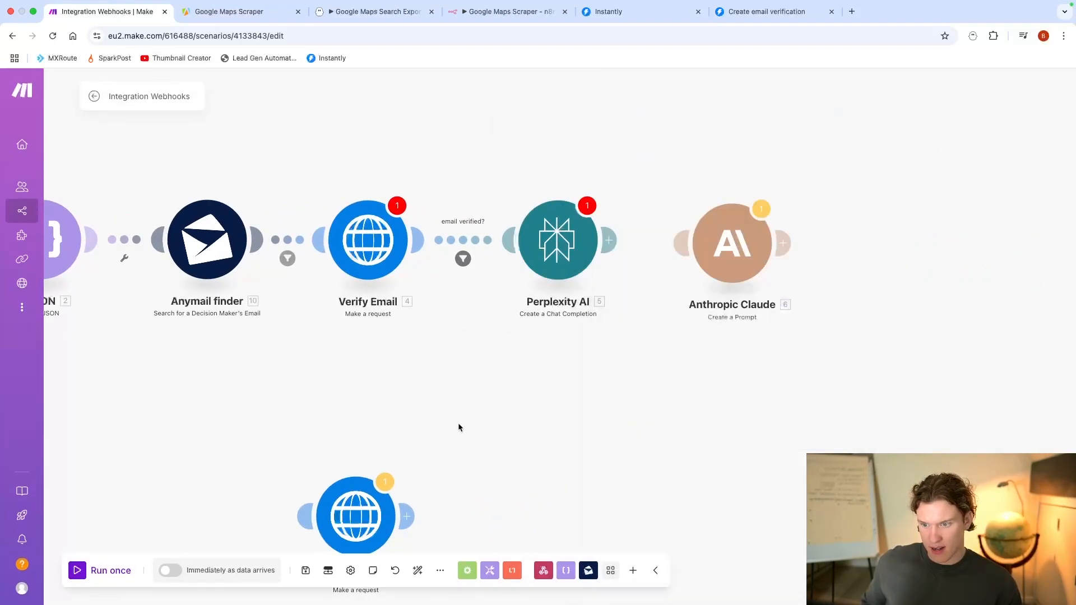
pyautogui.click(368, 241)
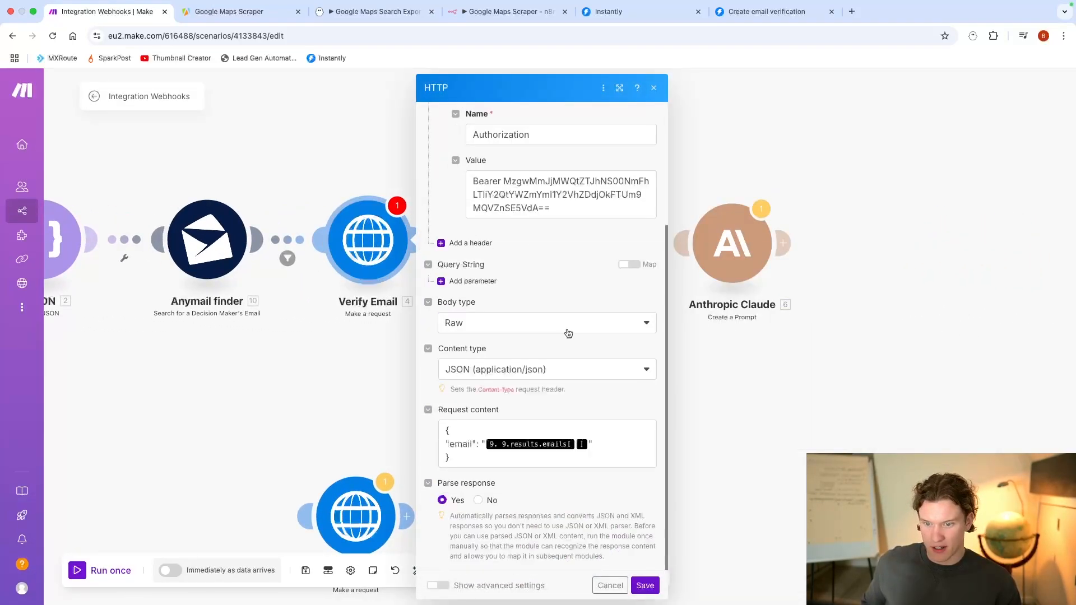
pyautogui.click(587, 446)
pyautogui.press('BackSpace')
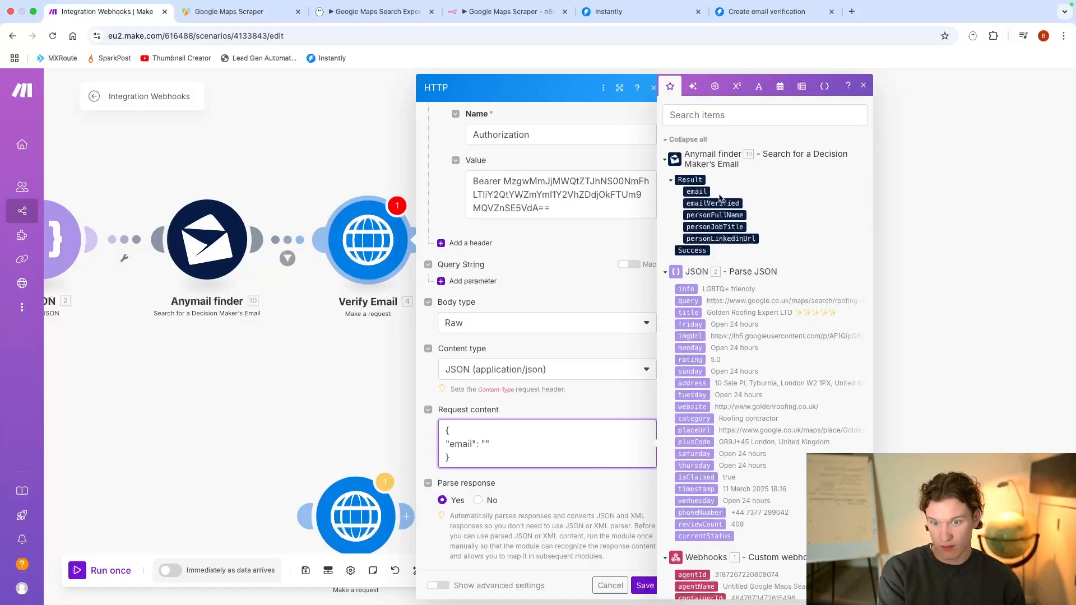
pyautogui.click(701, 191)
pyautogui.click(644, 585)
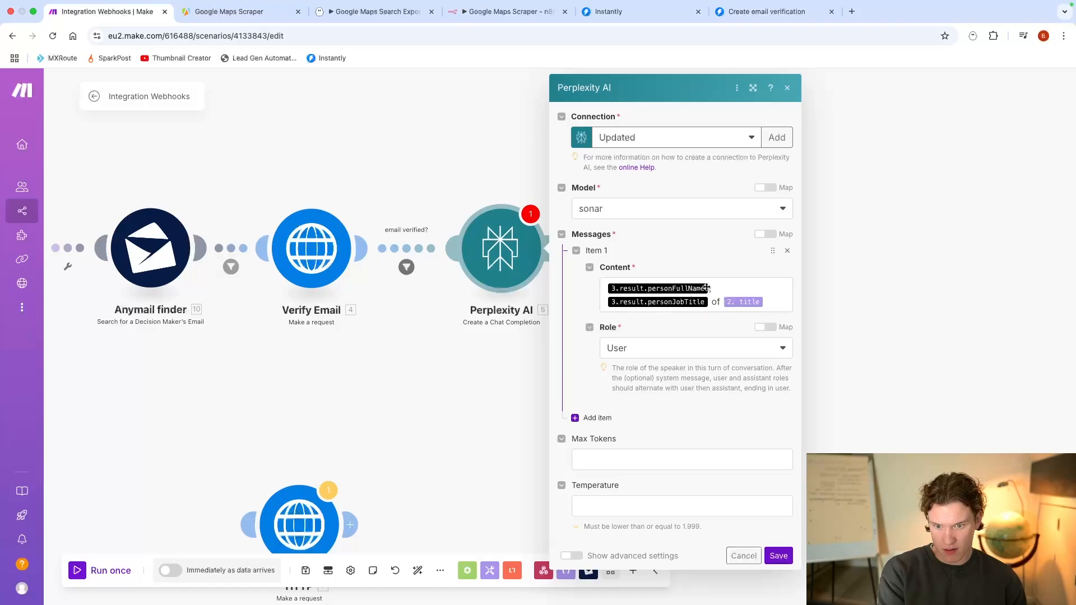
# Step: Remap personFullName and personJobTitle in the Perplexity AI message content to the Anymail finder 10 result and save
pyautogui.click(706, 287)
pyautogui.press('BackSpace')
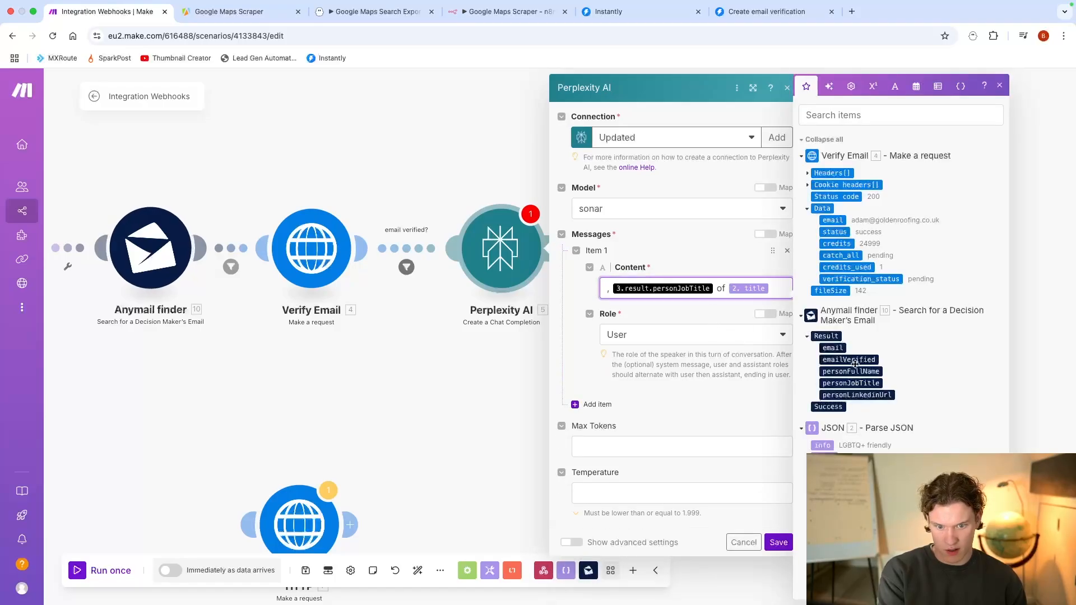
pyautogui.click(845, 372)
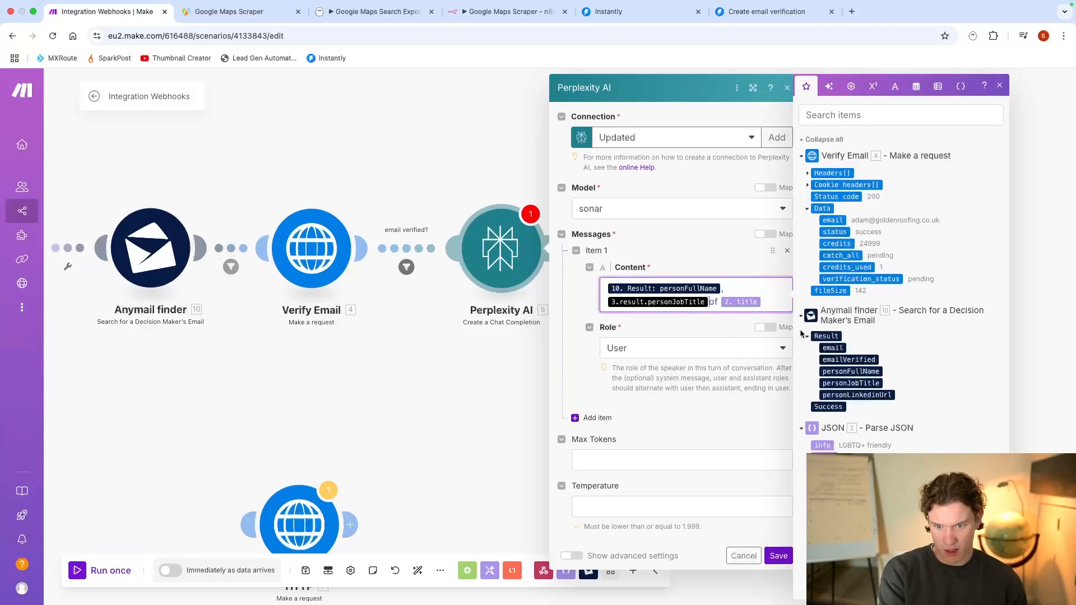
pyautogui.press('BackSpace')
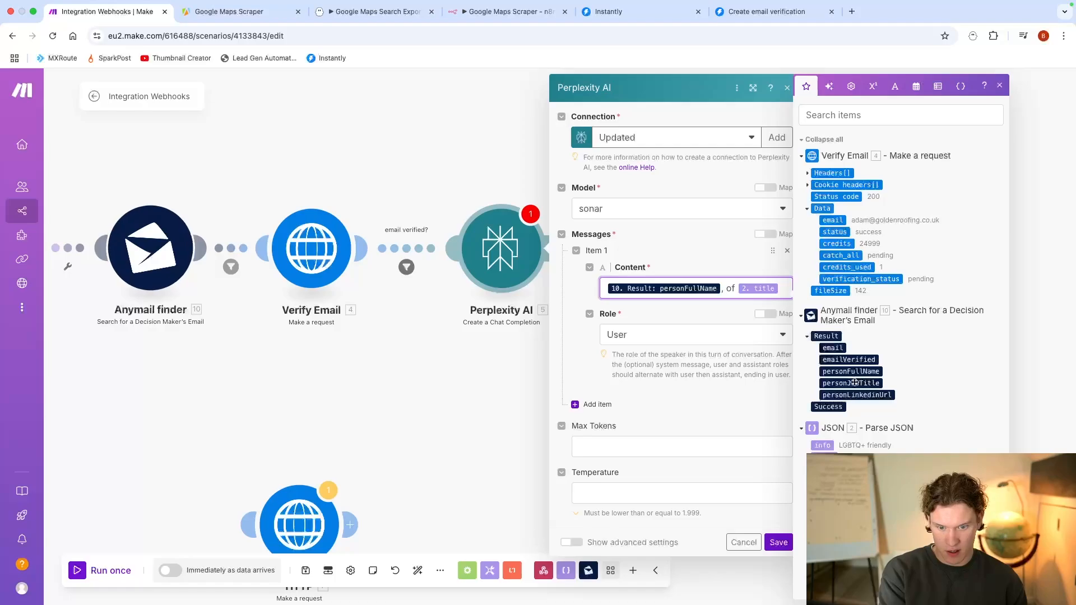
pyautogui.click(851, 382)
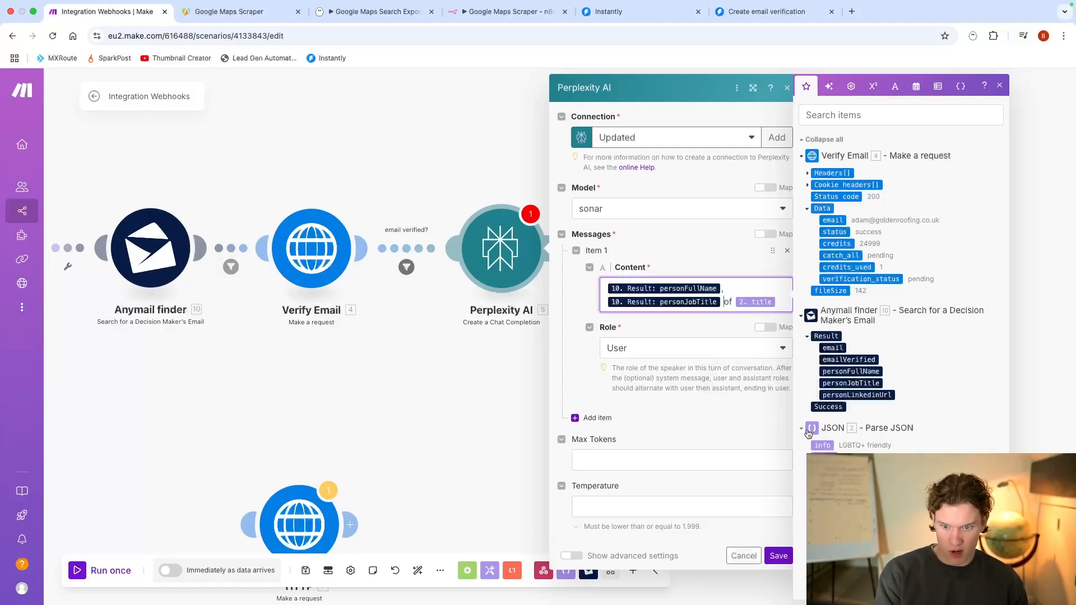
pyautogui.click(777, 555)
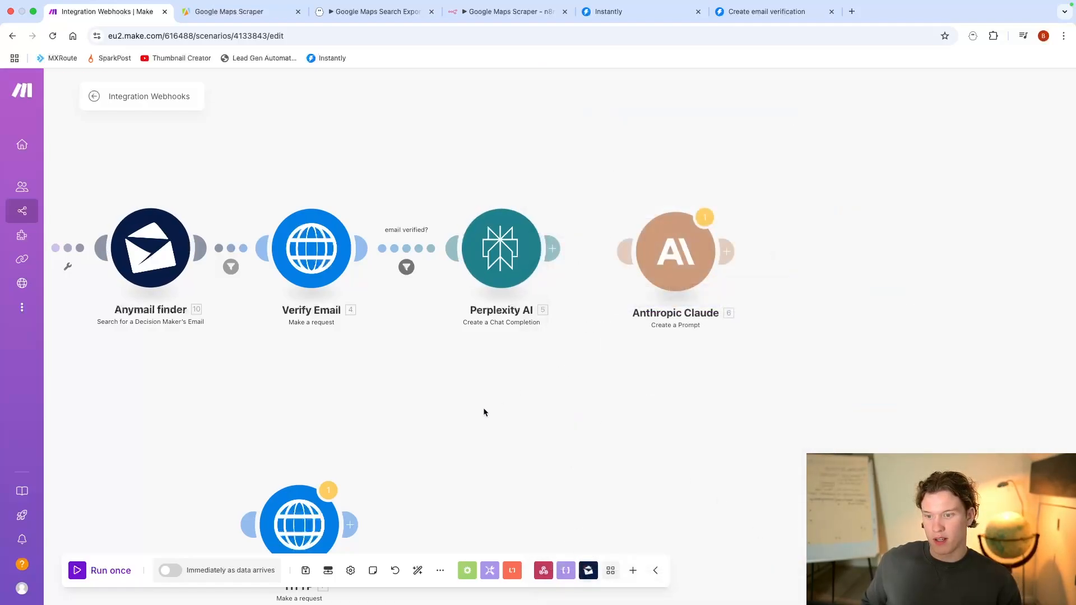
# Step: Switch to PhantomBuster, set the Google Maps Search Export to scrape 5 results per search, and save the setup
pyautogui.moveTo(483, 408); pyautogui.dragTo(707, 372)
pyautogui.click(373, 11)
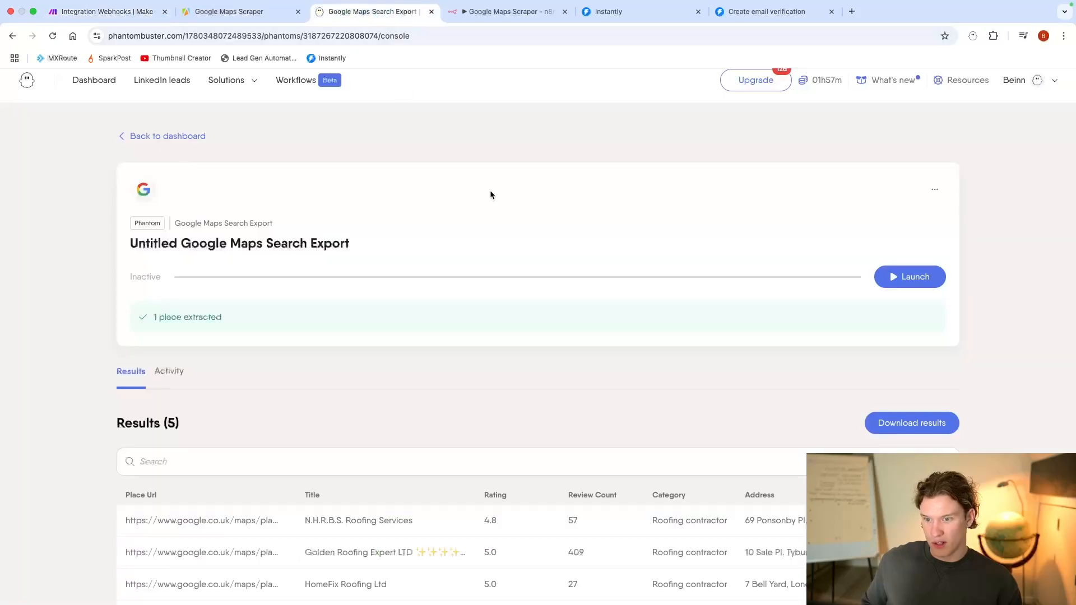
pyautogui.click(930, 192)
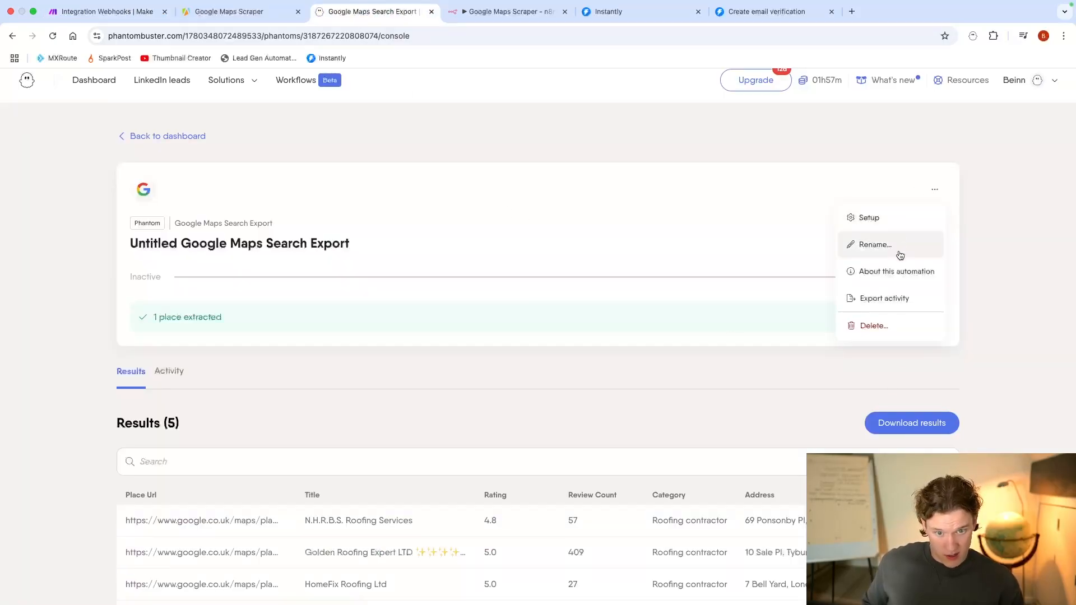
pyautogui.click(895, 218)
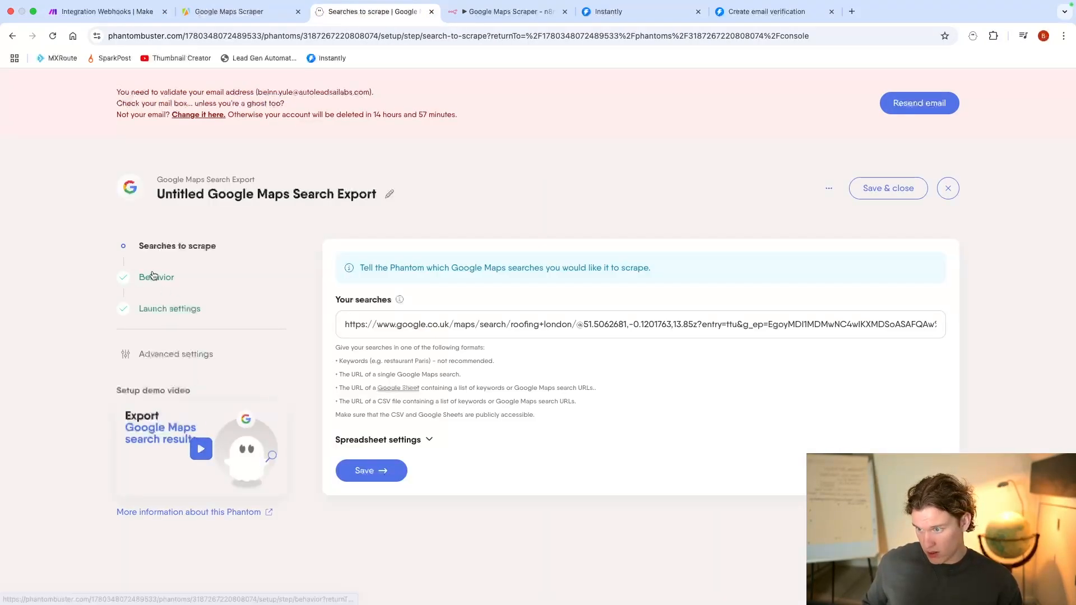
pyautogui.click(156, 277)
pyautogui.click(363, 448)
pyautogui.write('5')
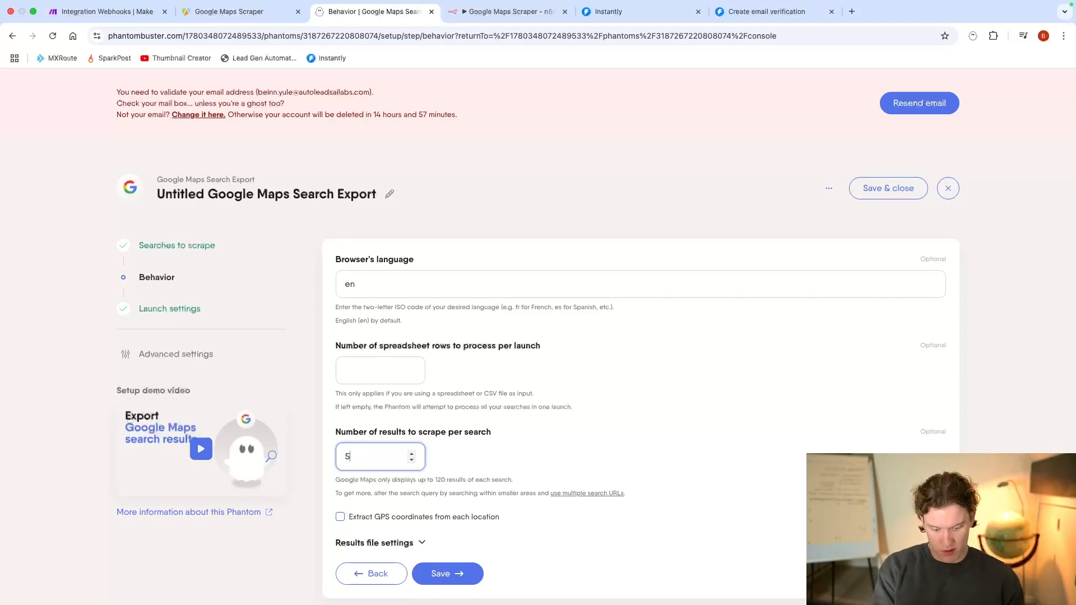
pyautogui.click(888, 188)
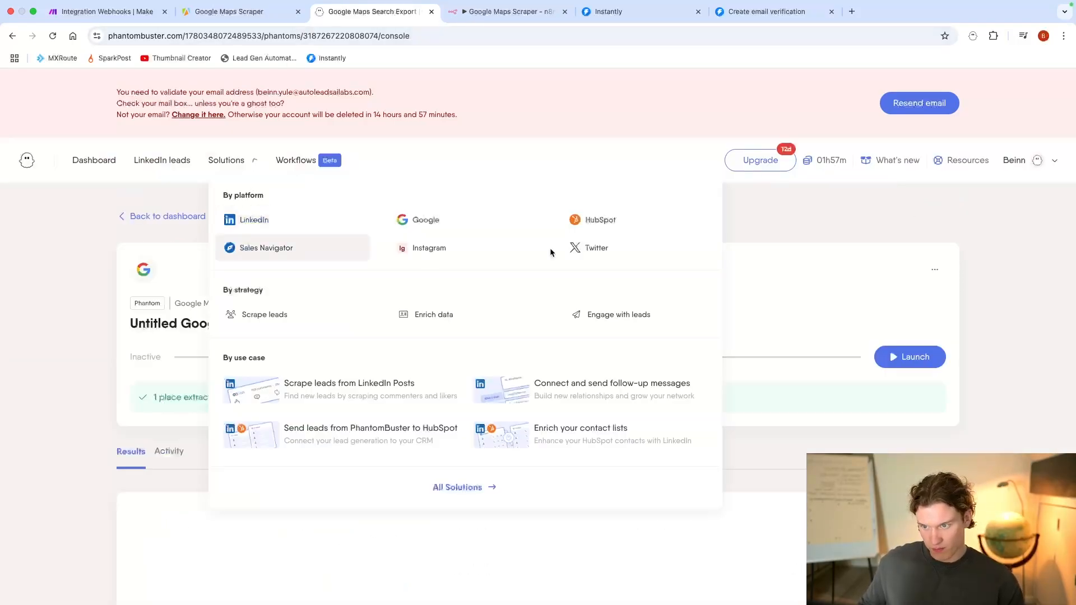
# Step: Launch the Google Maps Search Export phantom and start a single run of the Make scenario
pyautogui.click(932, 364)
pyautogui.click(90, 11)
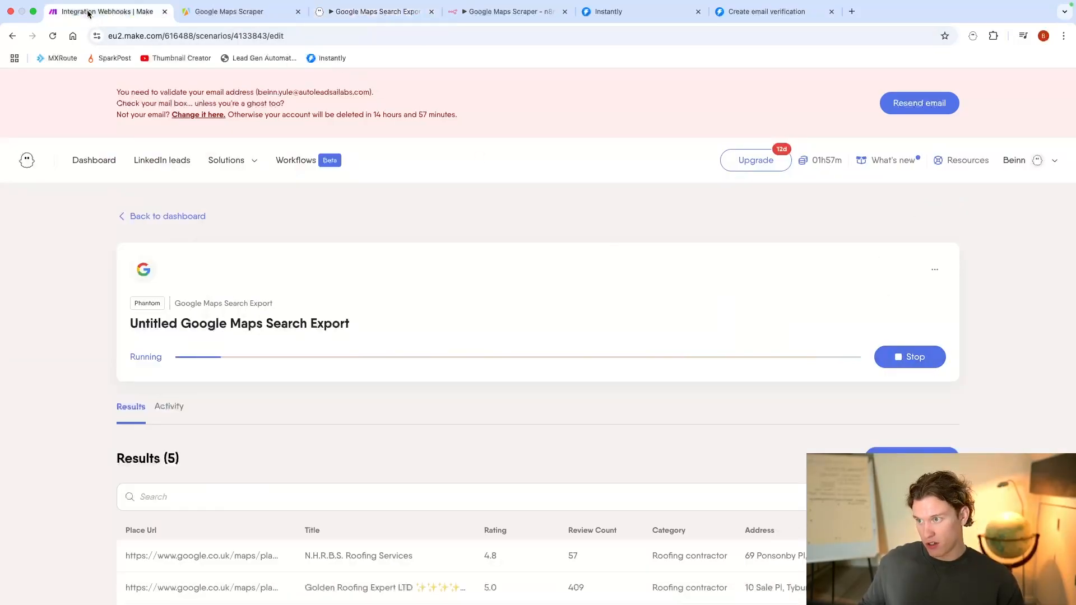
pyautogui.click(95, 579)
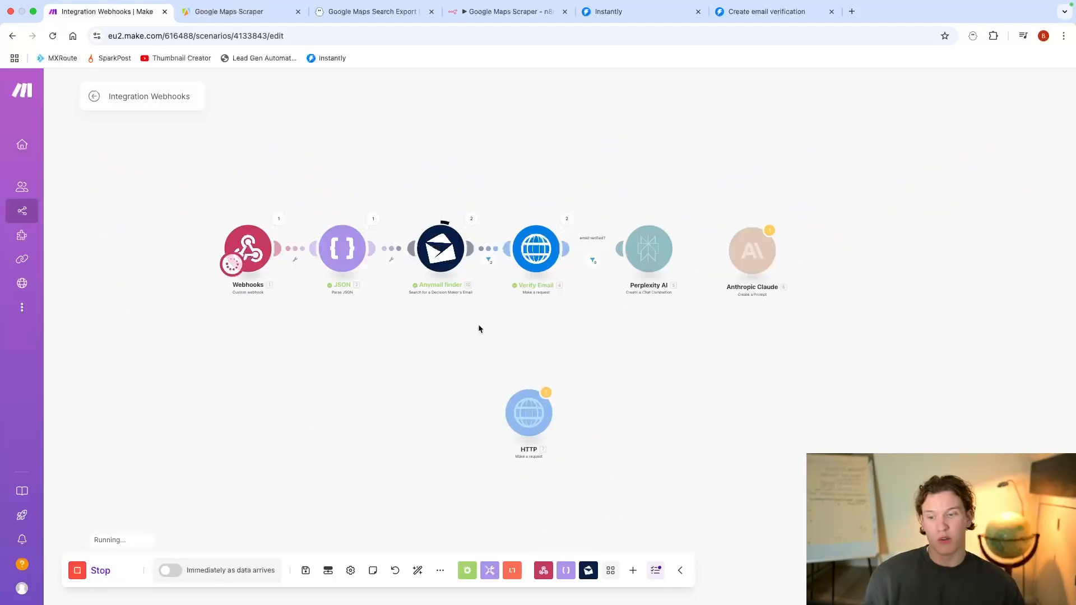
# Step: Examine the Verify Email output data of Operation 1, including its verification_status
pyautogui.click(566, 220)
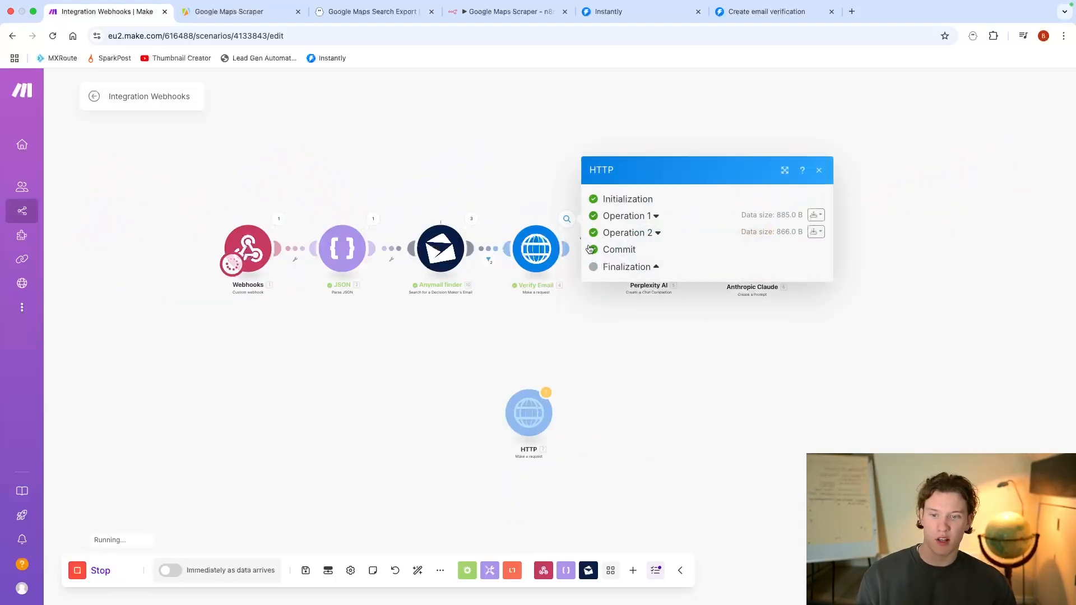
pyautogui.click(639, 217)
pyautogui.click(632, 498)
pyautogui.scroll(-1, 688, 371)
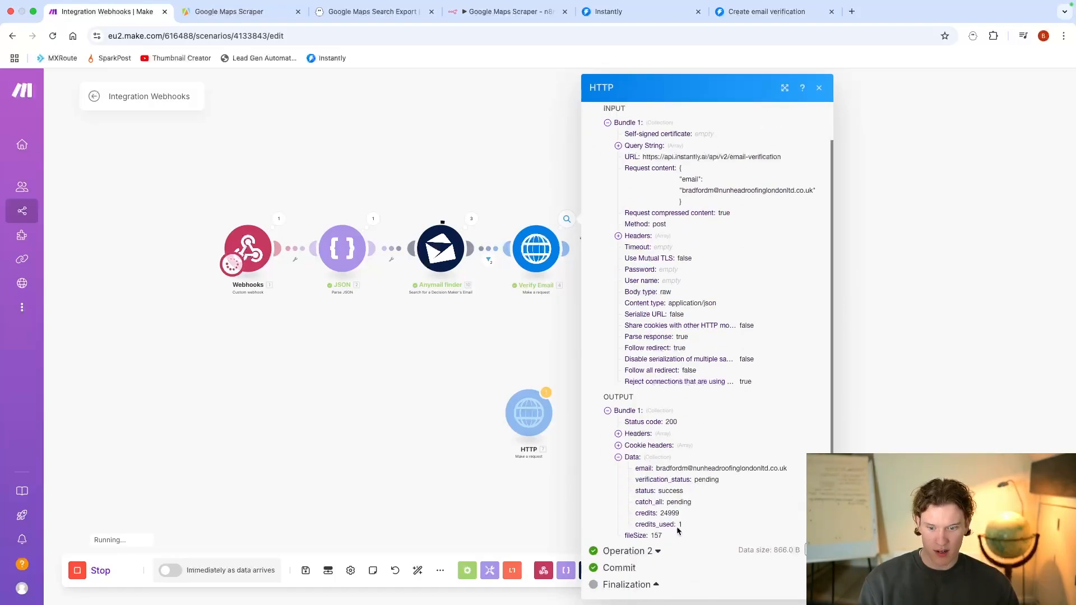
pyautogui.moveTo(722, 480); pyautogui.dragTo(693, 487)
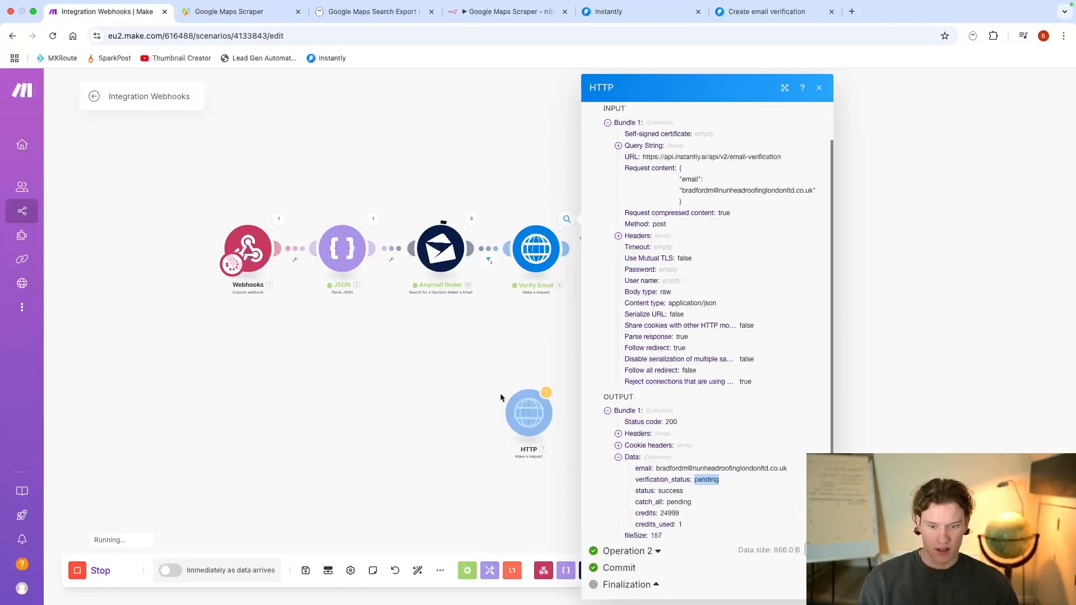
pyautogui.click(486, 335)
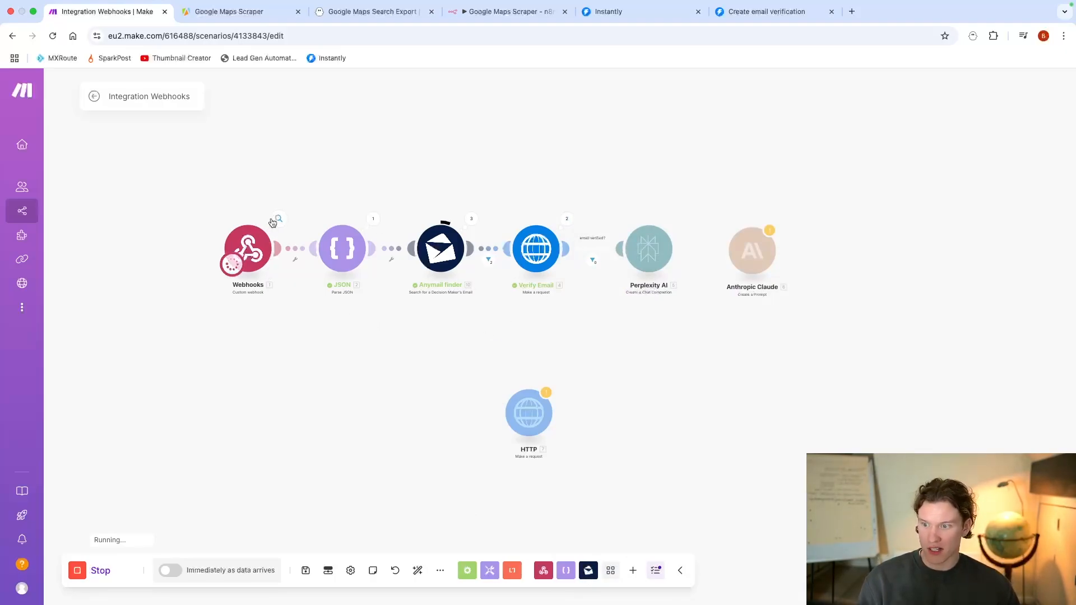
# Step: Look through the roofer lead bundles in the Parse JSON output of the current run
pyautogui.click(374, 221)
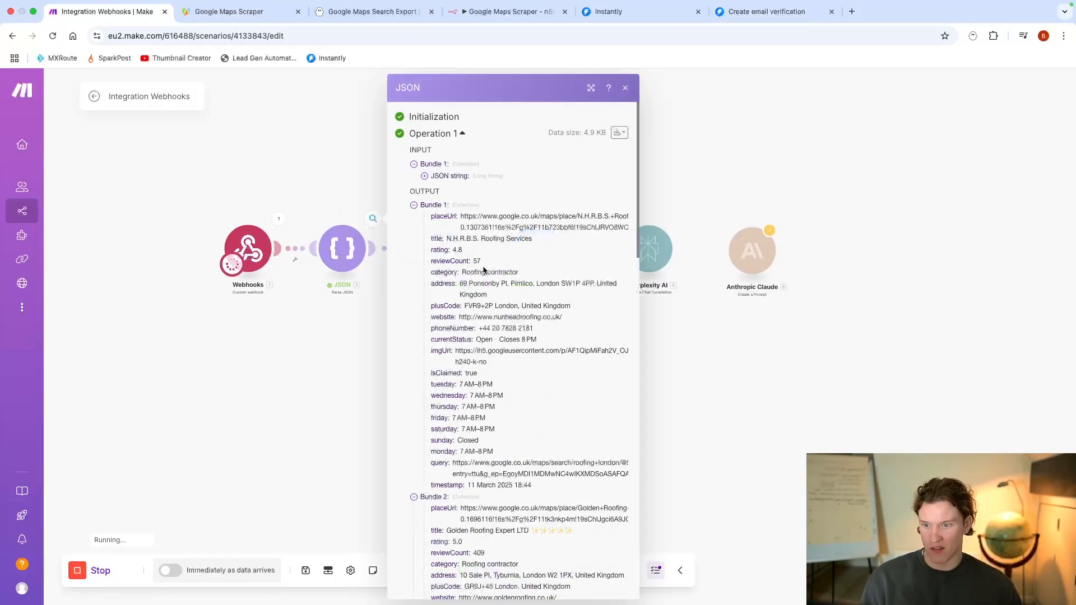
pyautogui.scroll(-15, 499, 291)
pyautogui.scroll(12, 418, 264)
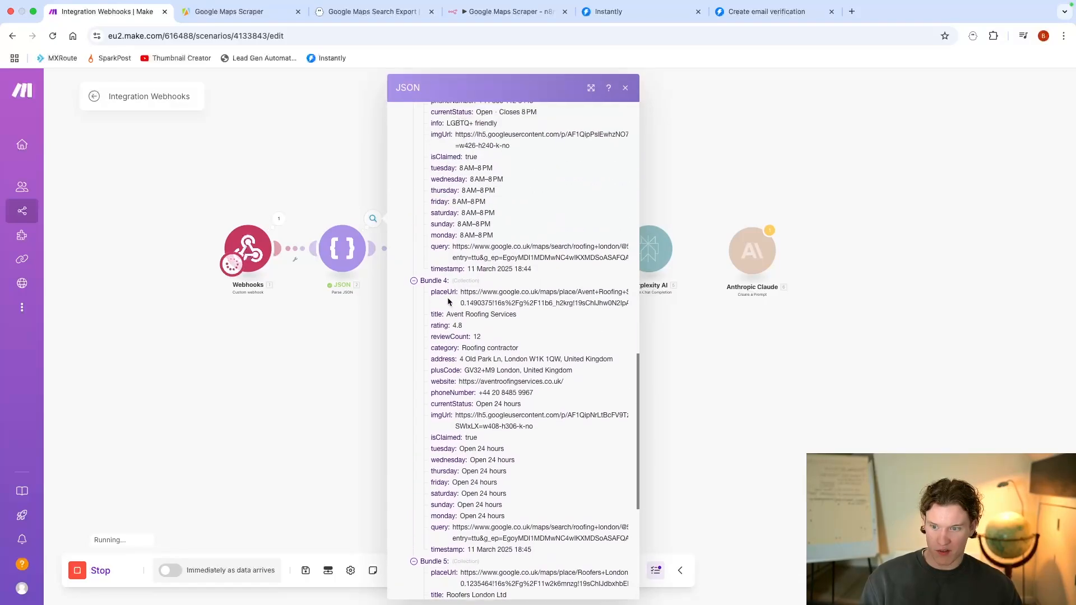
pyautogui.click(330, 341)
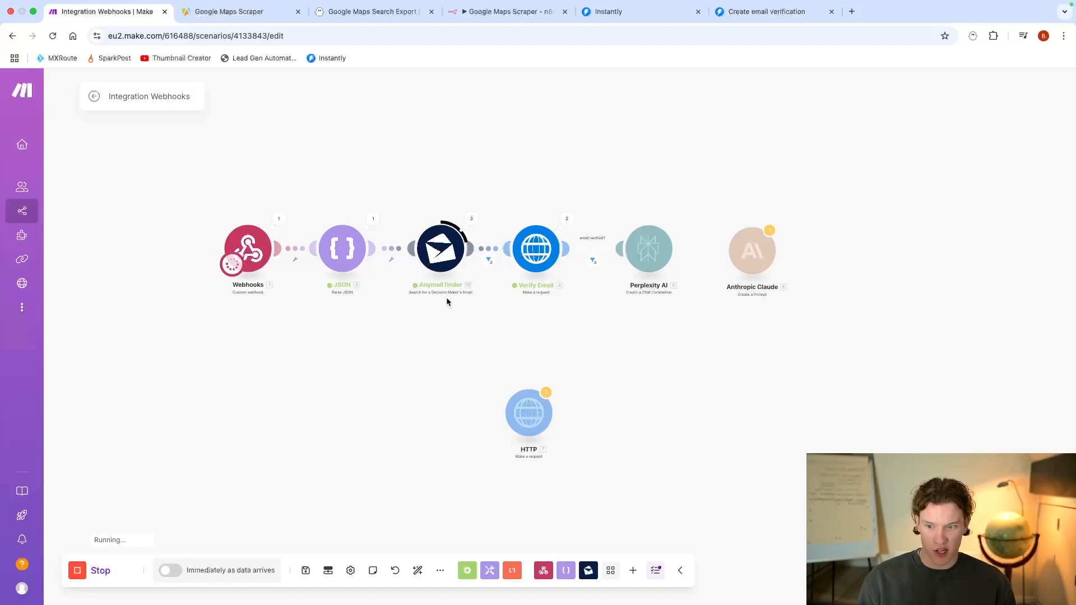
# Step: Inspect how the email filter between Anymail finder and Verify Email handled the lead bundles
pyautogui.click(570, 222)
pyautogui.click(527, 332)
pyautogui.click(488, 260)
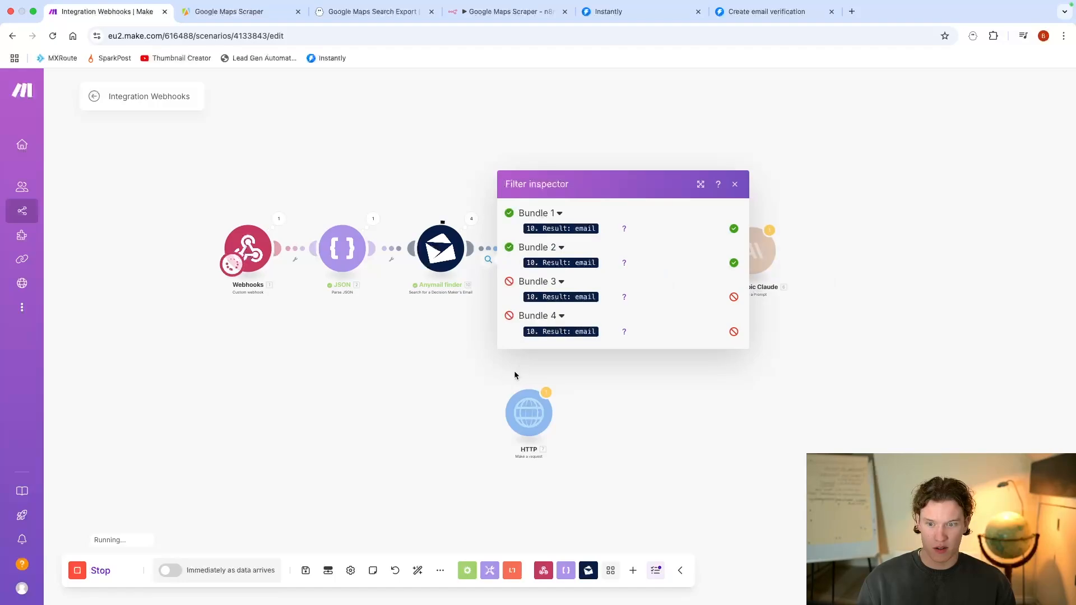
pyautogui.click(496, 370)
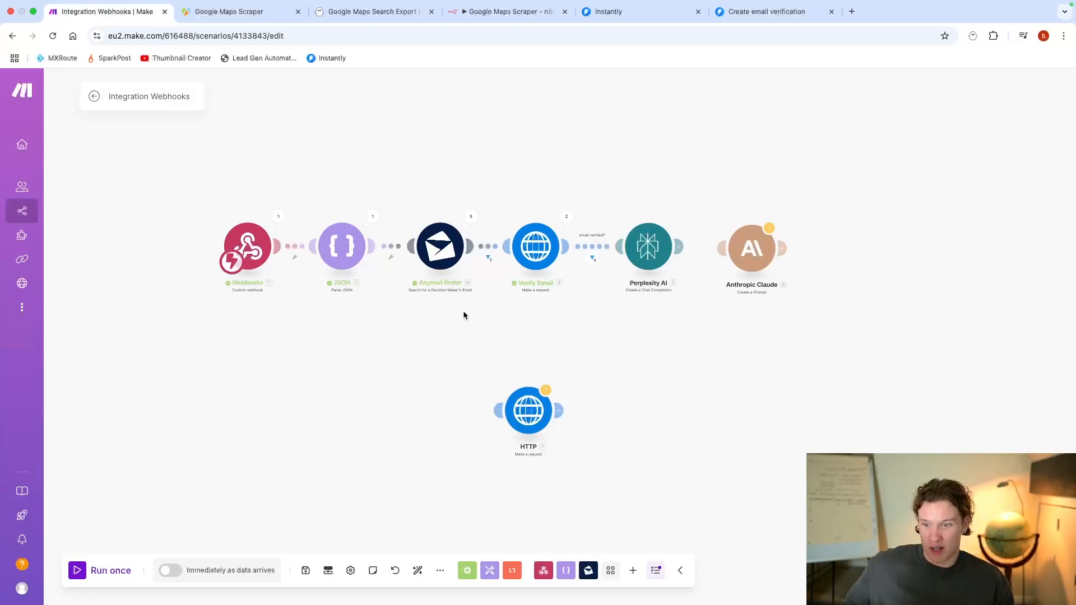
# Step: Examine the Anymail finder inputs and results of Operations 3, 4 and 5
pyautogui.click(471, 216)
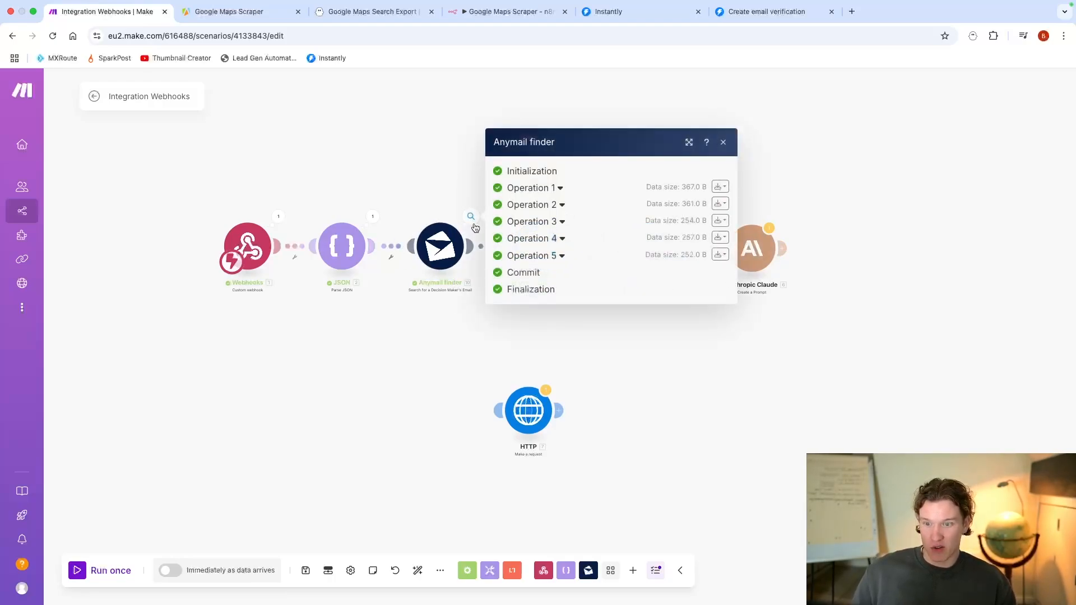
pyautogui.click(562, 222)
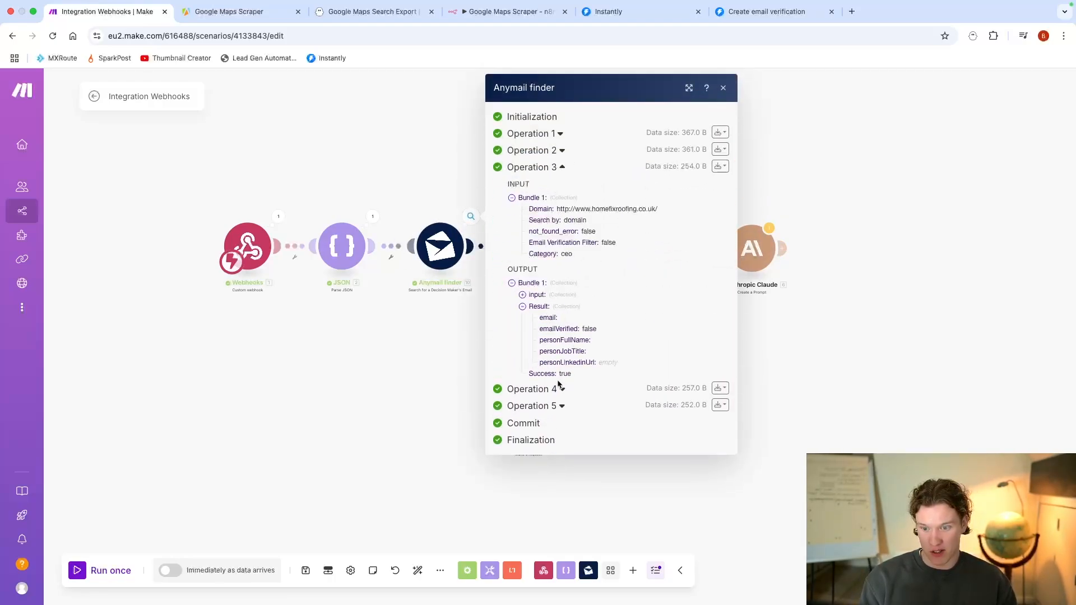
pyautogui.click(560, 389)
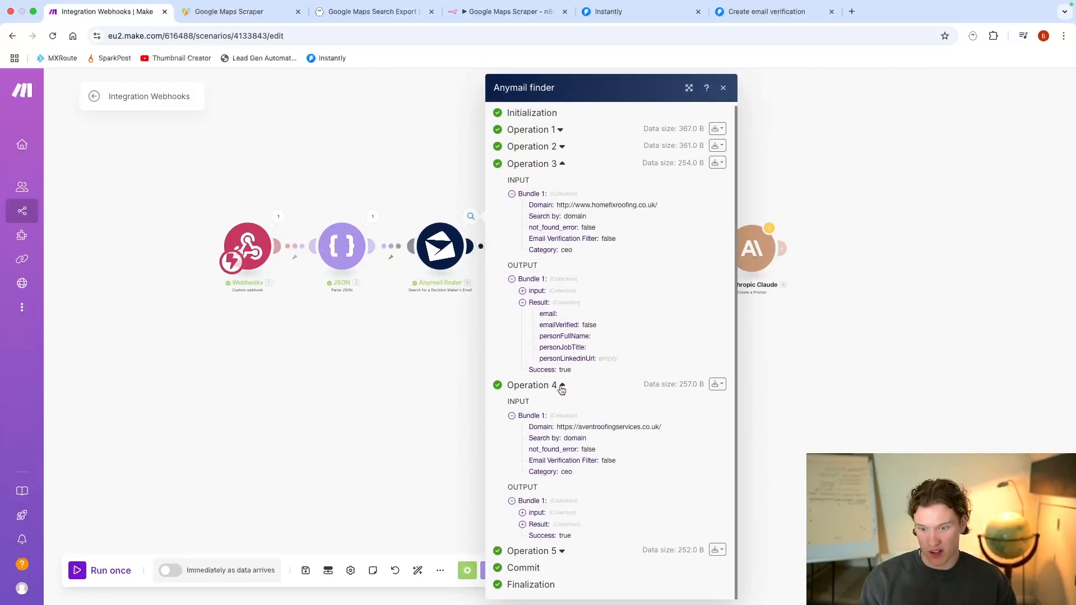
pyautogui.click(552, 525)
pyautogui.scroll(-1, 554, 571)
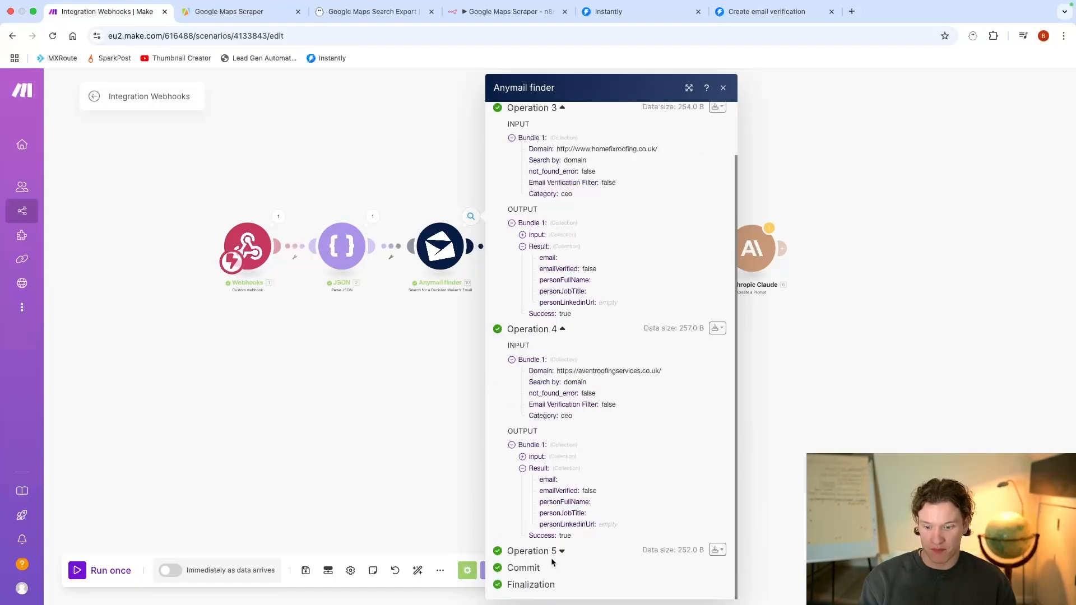
pyautogui.click(552, 559)
pyautogui.scroll(-3, 561, 543)
pyautogui.click(557, 541)
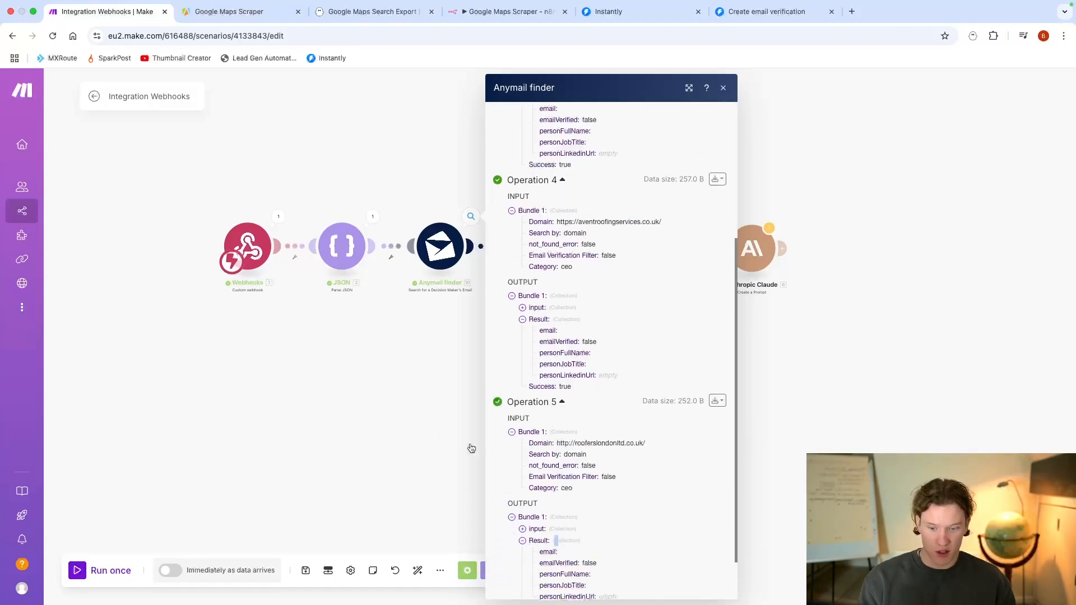
pyautogui.click(457, 309)
# Step: Copy the email address from the Operation 1 output data of the Verify Email module
pyautogui.click(567, 217)
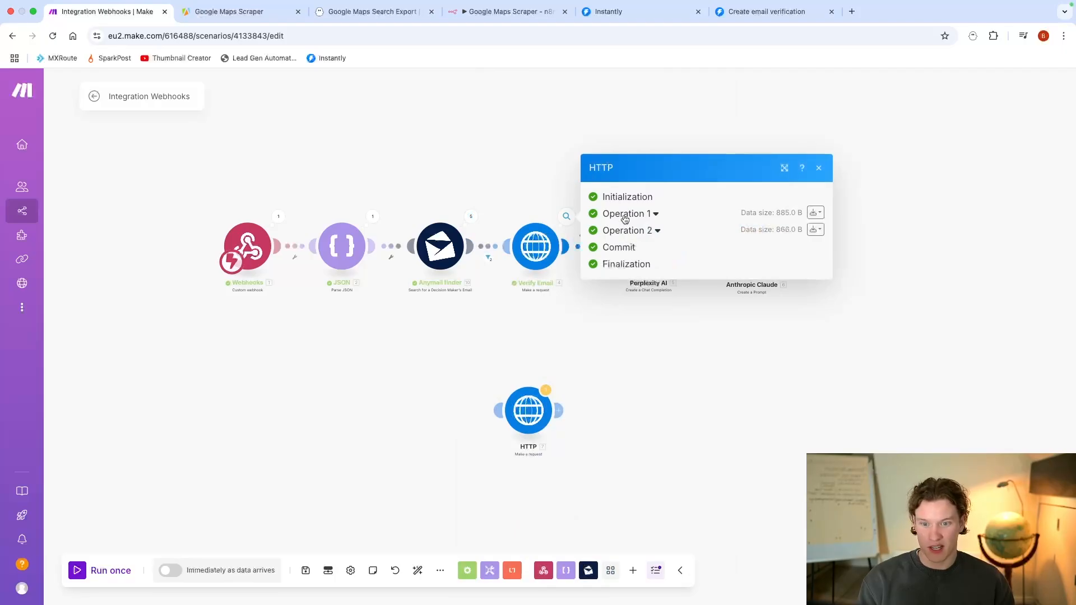
pyautogui.click(623, 216)
pyautogui.click(662, 499)
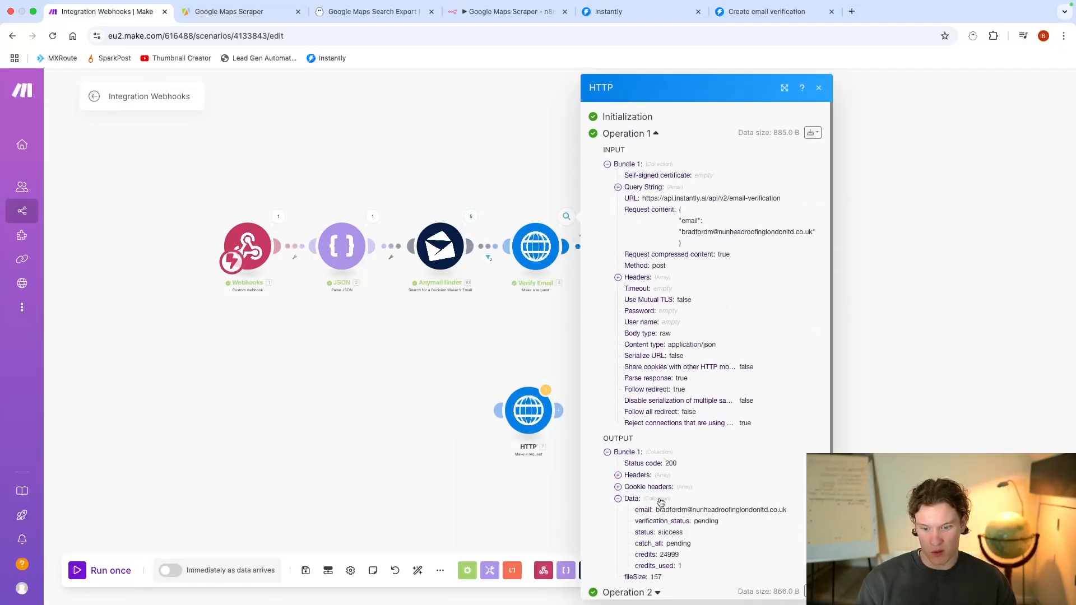
pyautogui.tripleClick(691, 506)
pyautogui.press('super+c')
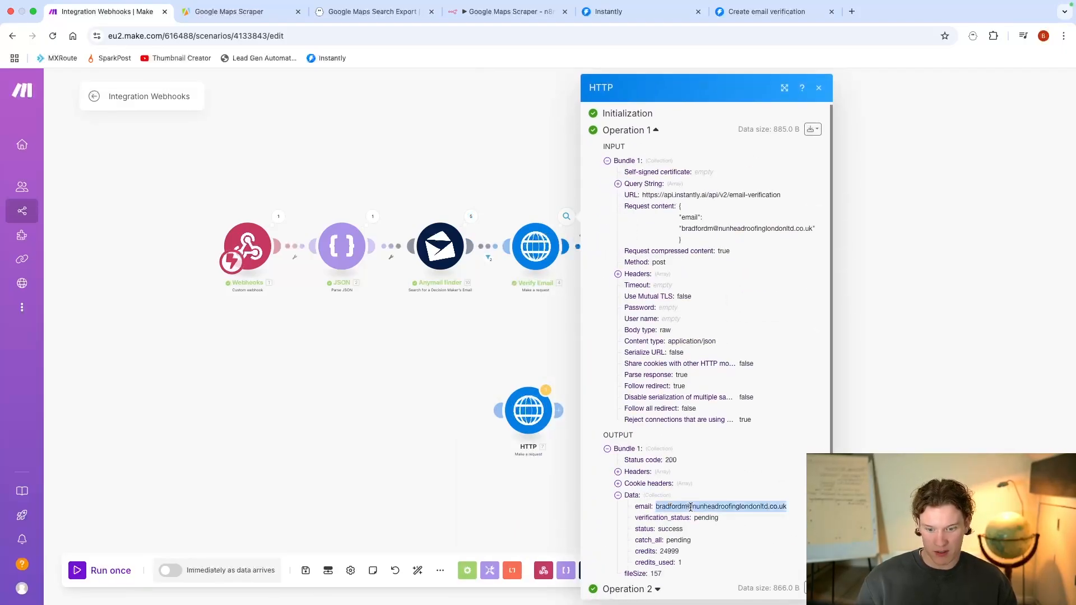
pyautogui.click(513, 332)
pyautogui.rightClick(558, 243)
pyautogui.click(574, 287)
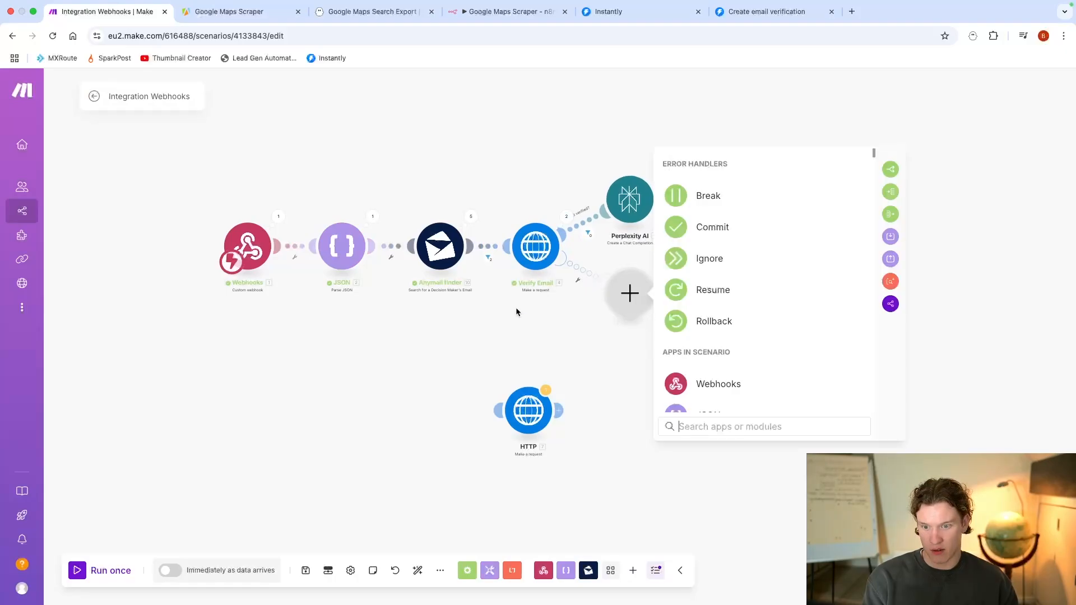
pyautogui.click(593, 302)
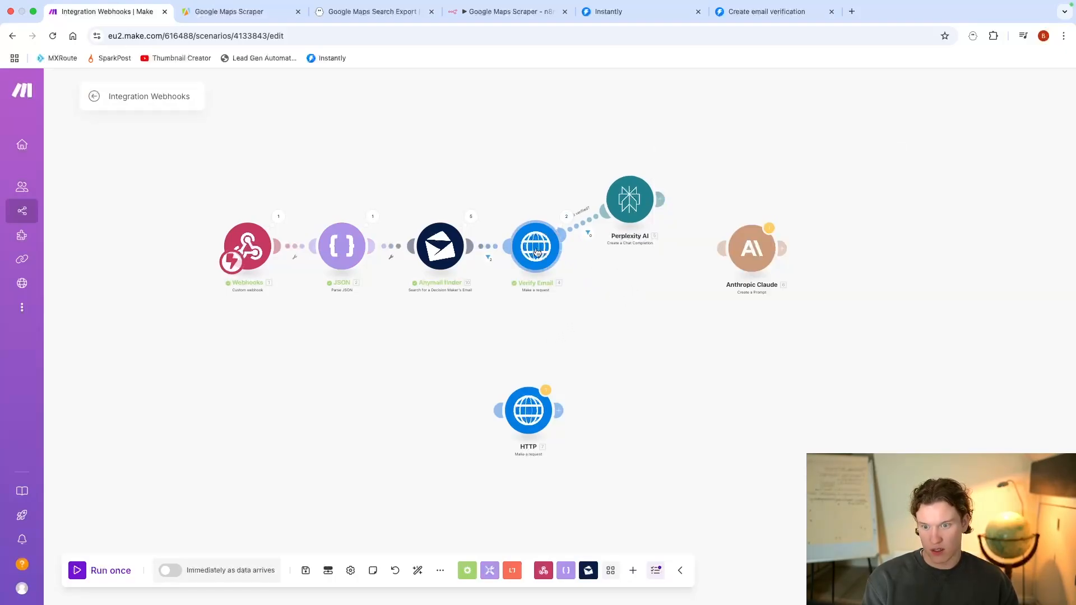
# Step: Run only the Verify Email module with the copied email address and check the verification data it returns
pyautogui.rightClick(539, 252)
pyautogui.click(587, 278)
pyautogui.click(655, 487)
pyautogui.press('super+v')
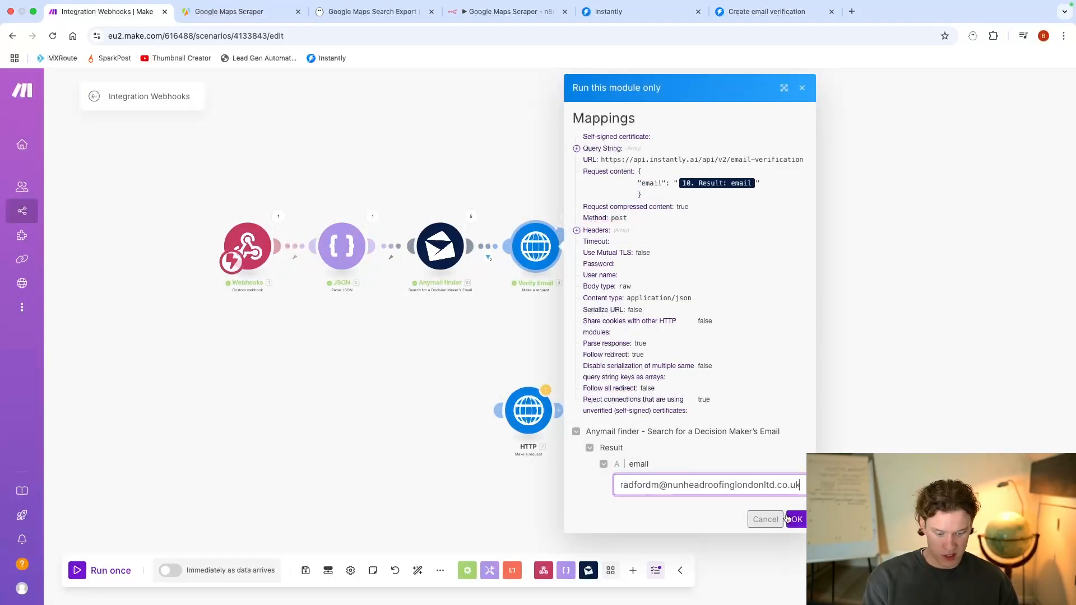
pyautogui.click(796, 520)
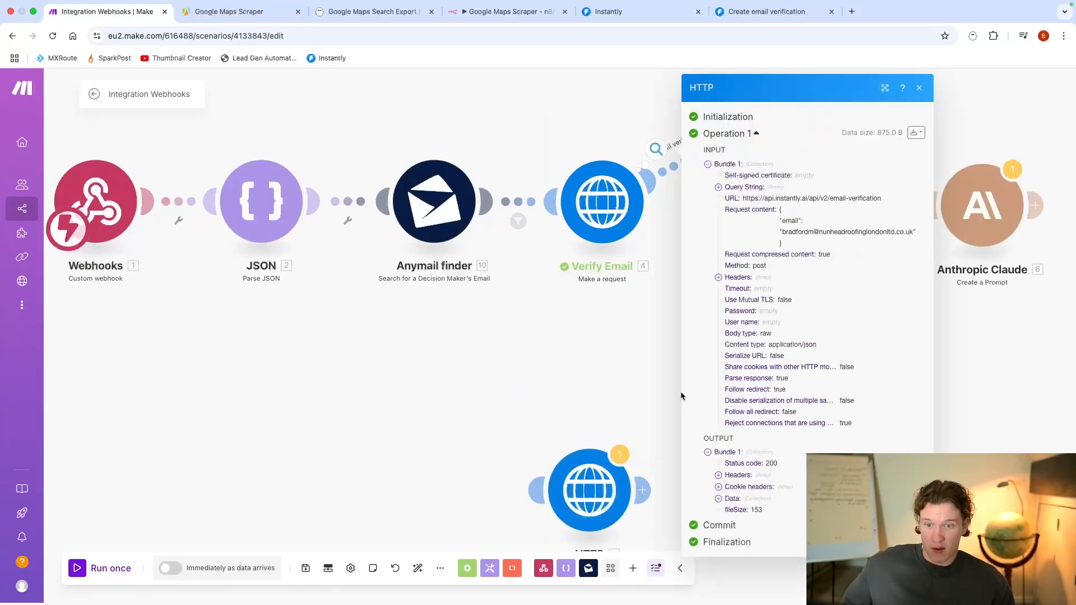
pyautogui.click(749, 498)
pyautogui.scroll(-1, 749, 493)
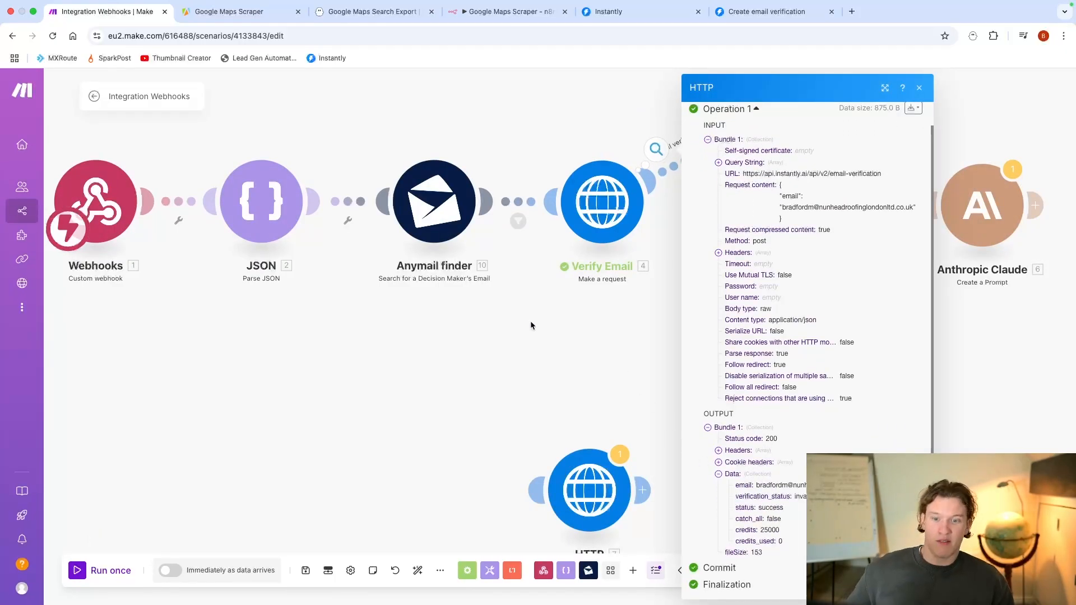
pyautogui.click(530, 320)
# Step: Move the Perplexity AI module back in line with the Verify Email module
pyautogui.scroll(-2, 550, 315)
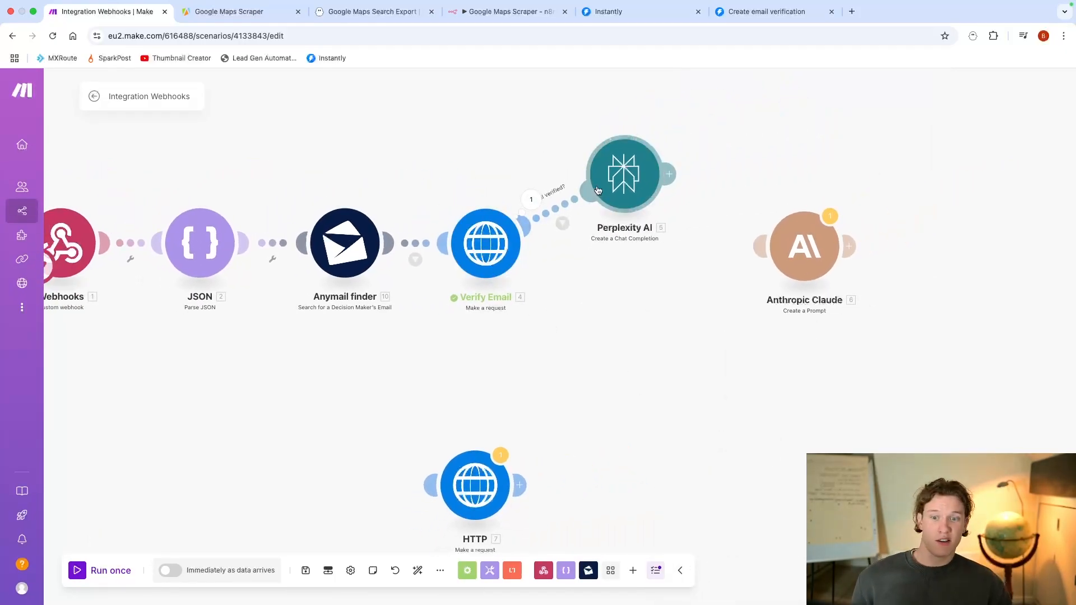
pyautogui.moveTo(628, 179); pyautogui.dragTo(640, 267)
# Step: Switch to Instantly, reload the billing page and check the remaining verification credit balance
pyautogui.click(606, 17)
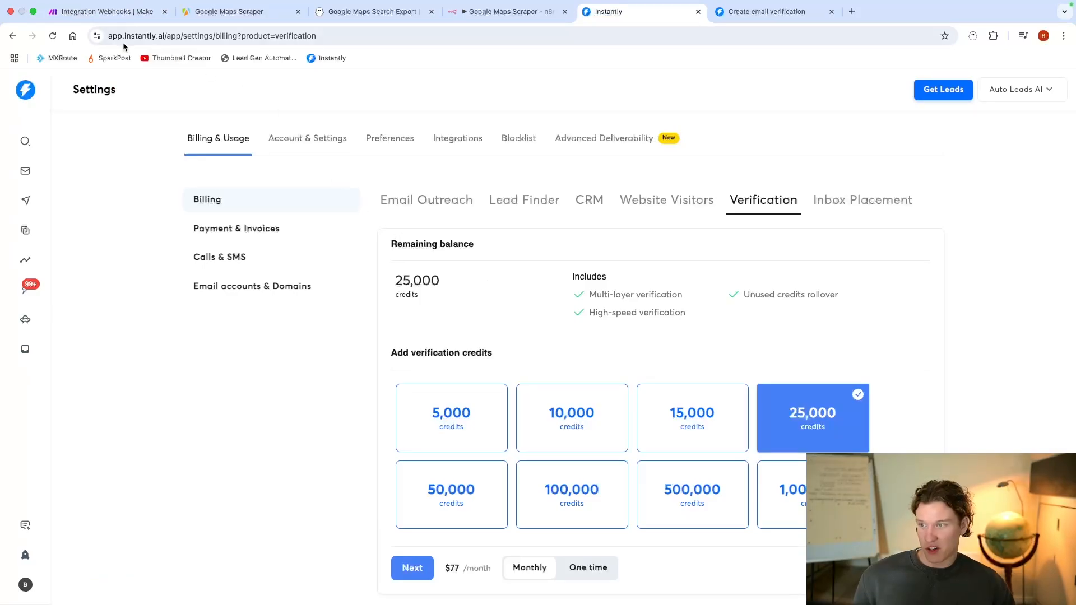
pyautogui.click(53, 37)
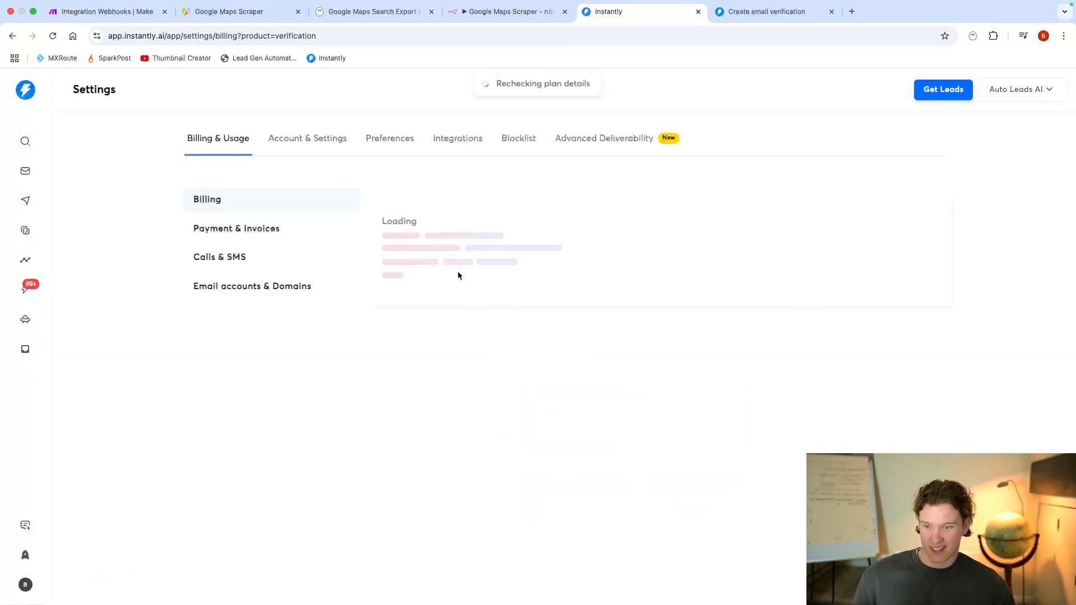
pyautogui.moveTo(446, 285); pyautogui.dragTo(360, 237)
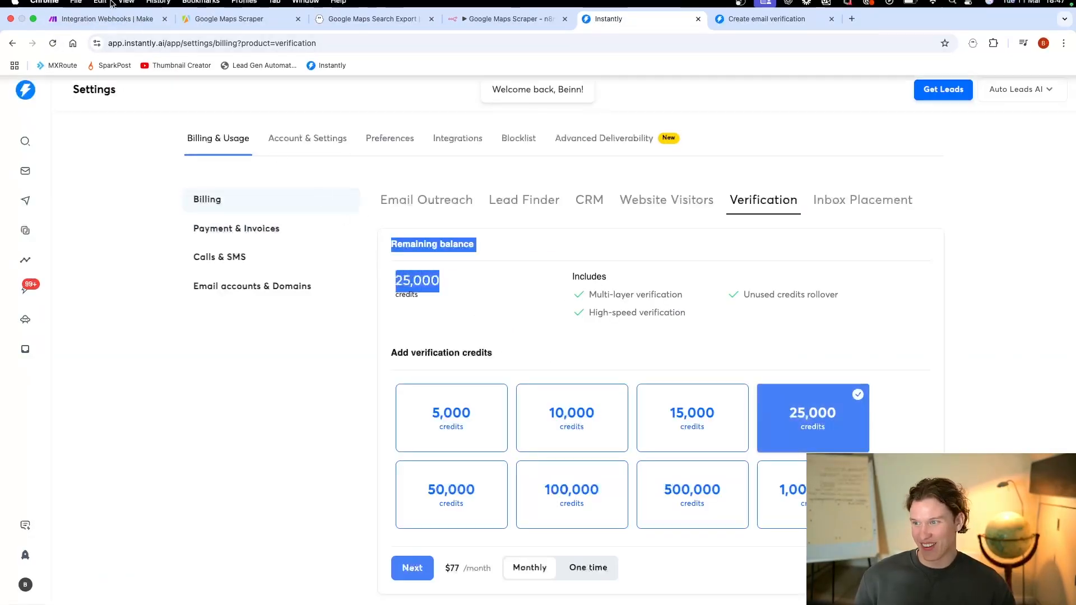
# Step: Switch back to Make and review the Perplexity AI module's message content
pyautogui.click(107, 11)
pyautogui.click(632, 270)
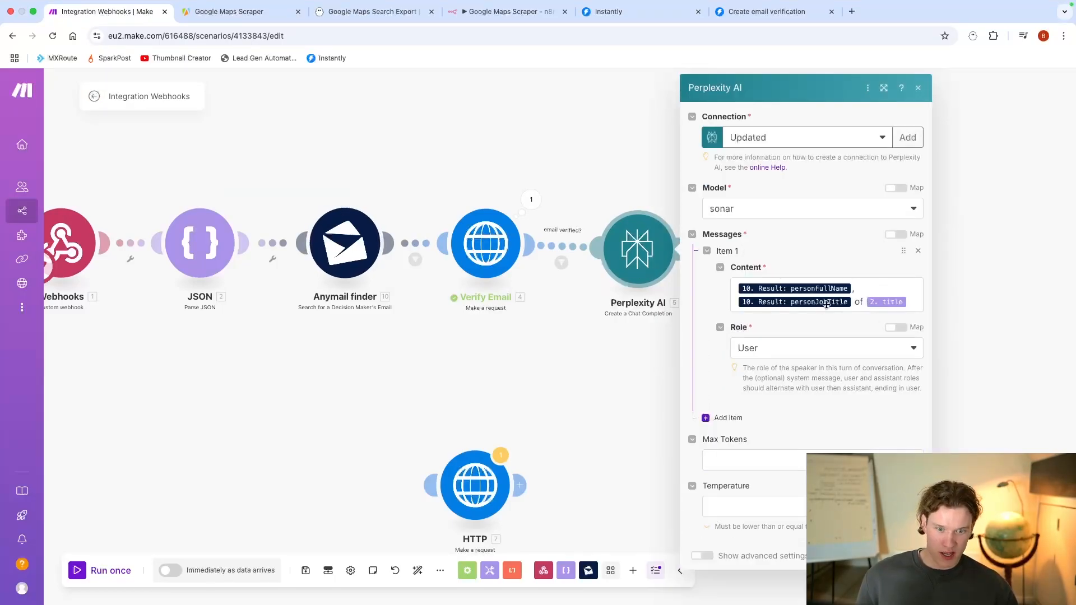
pyautogui.click(532, 414)
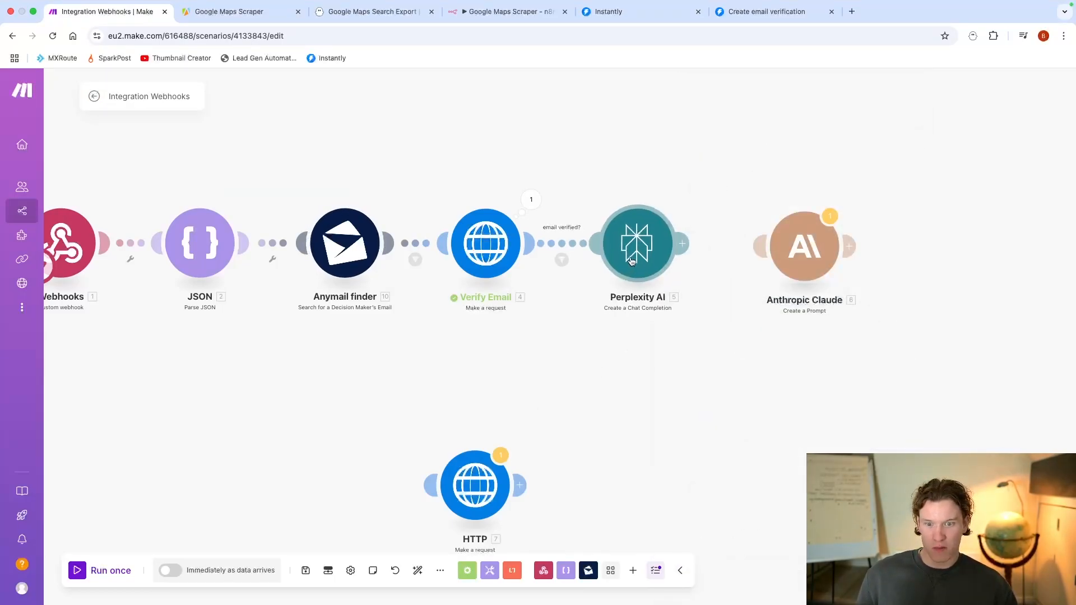
# Step: Connect the Anthropic Claude module after Perplexity AI, add its first message and set Max Tokens to 300
pyautogui.moveTo(682, 247); pyautogui.dragTo(764, 251)
pyautogui.click(771, 255)
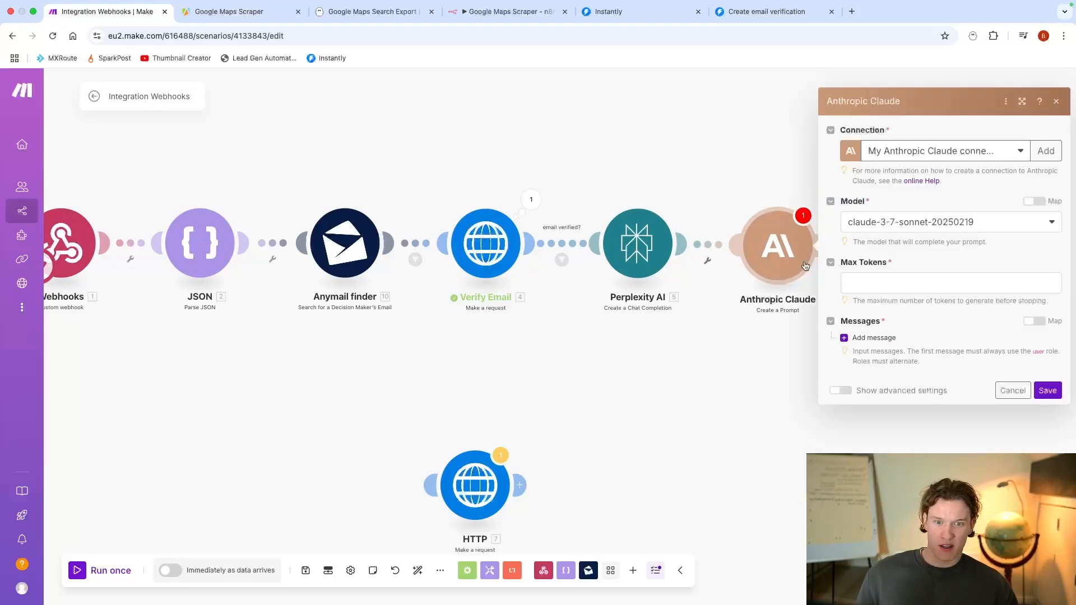
pyautogui.click(874, 338)
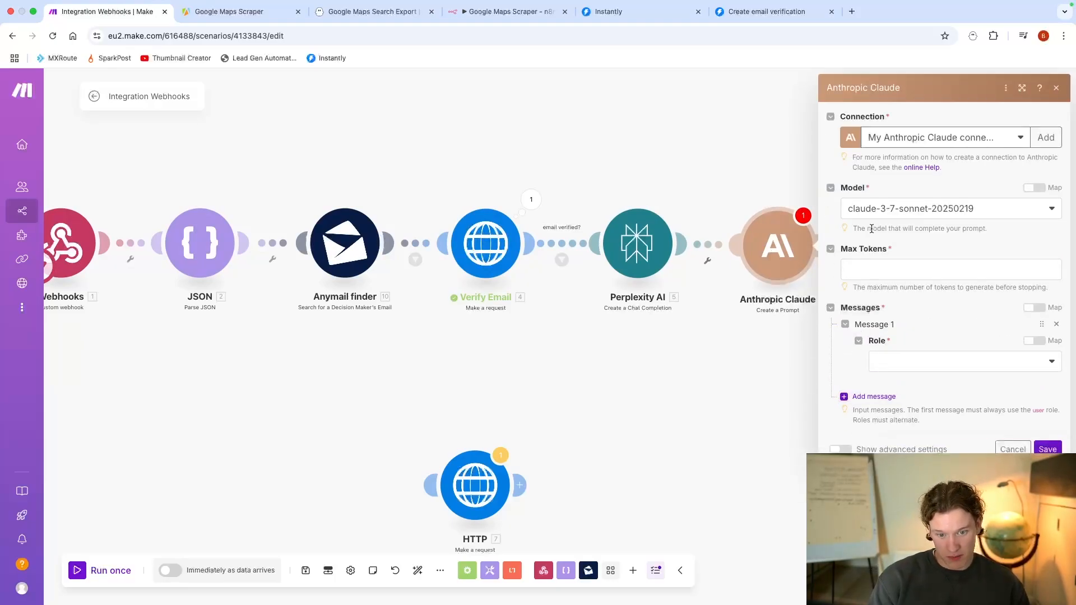
pyautogui.click(879, 272)
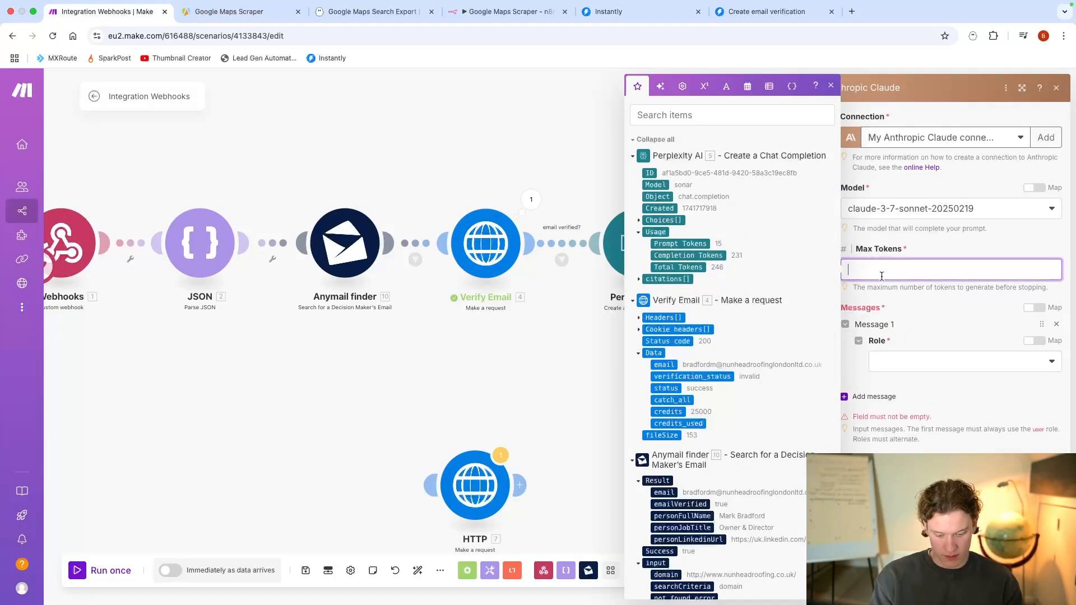
# Step: Give Claude's Message 1 the User role and a content item of type Text
pyautogui.click(905, 361)
pyautogui.click(906, 381)
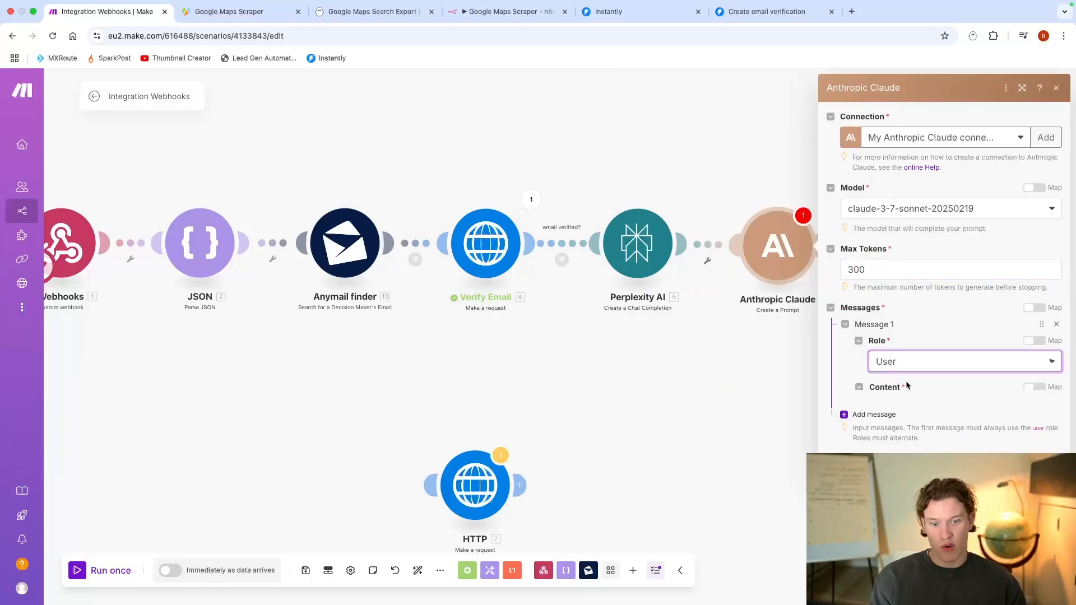
pyautogui.click(909, 440)
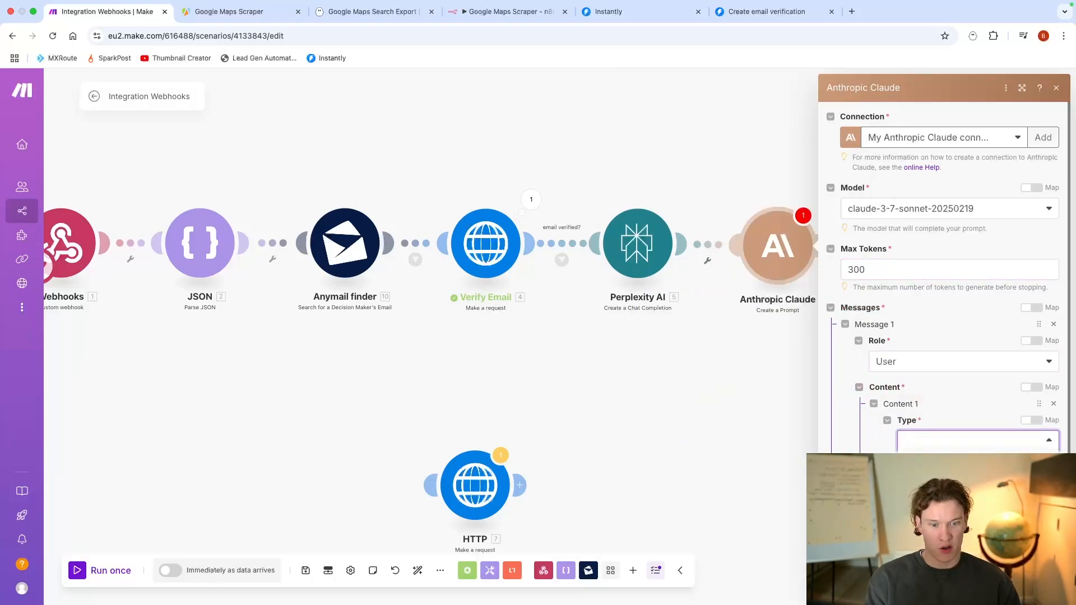
pyautogui.click(912, 440)
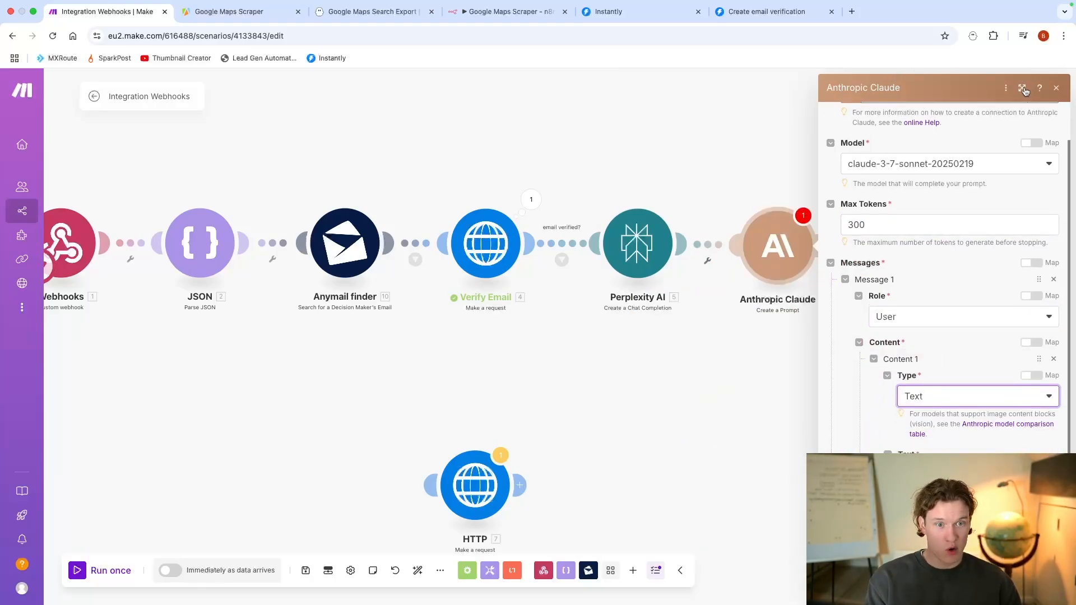
pyautogui.click(1023, 89)
pyautogui.click(448, 464)
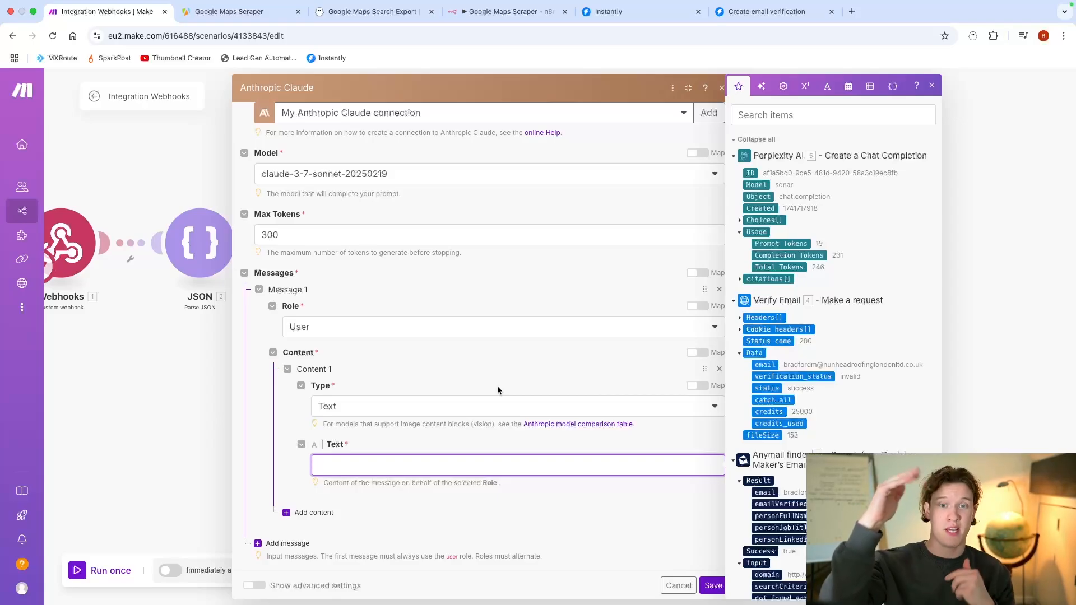
# Step: Change Message 1's role to Assistant and begin its content as a JSON object with an empty "icebreaker" field
pyautogui.click(393, 329)
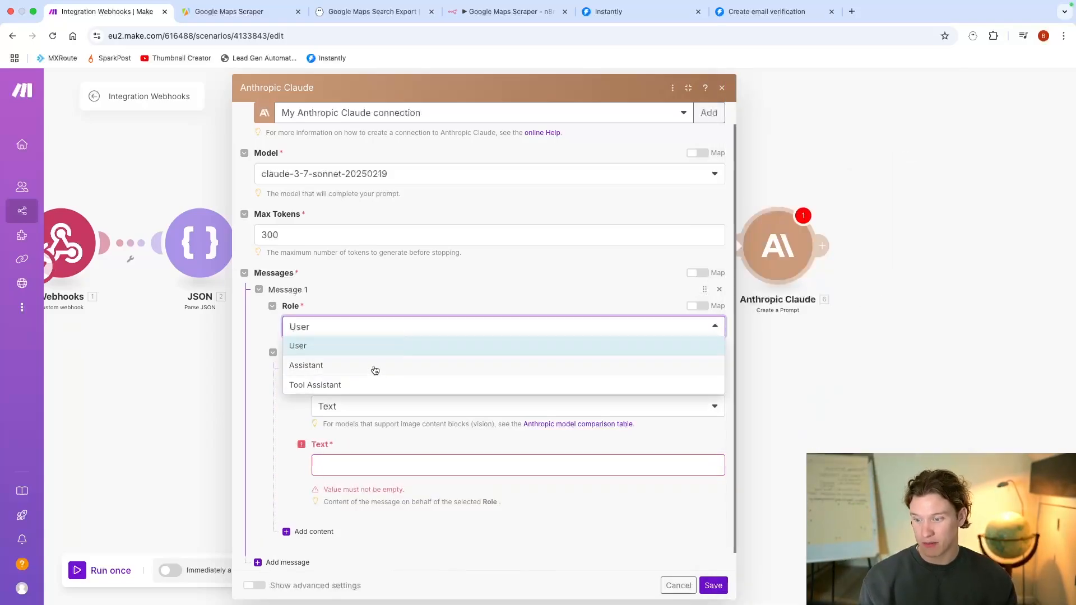
pyautogui.click(372, 366)
pyautogui.click(384, 399)
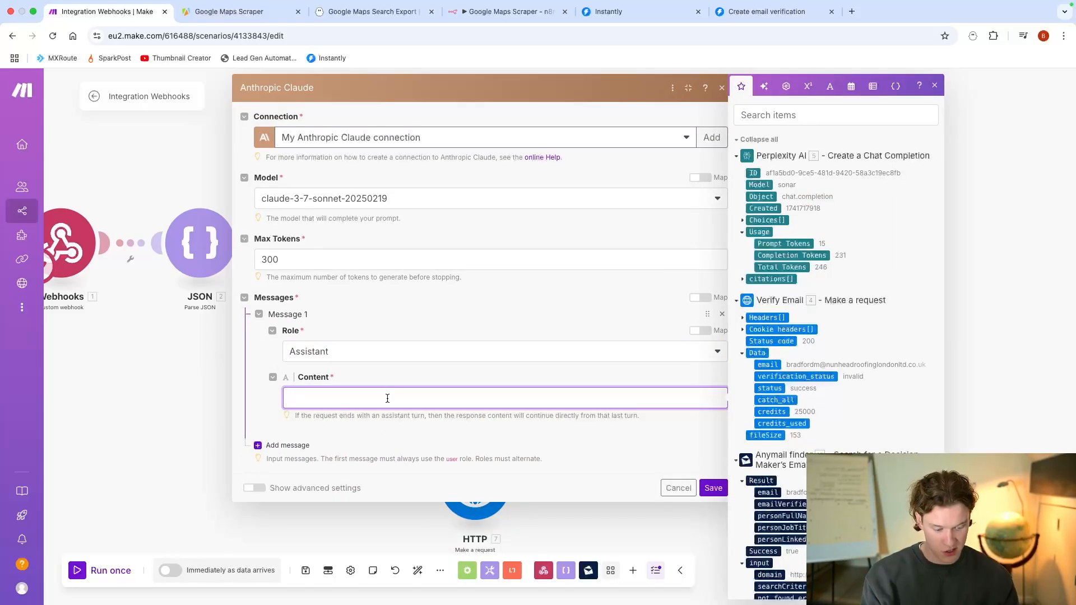
pyautogui.write('{')
pyautogui.press('Return')
pyautogui.write('"')
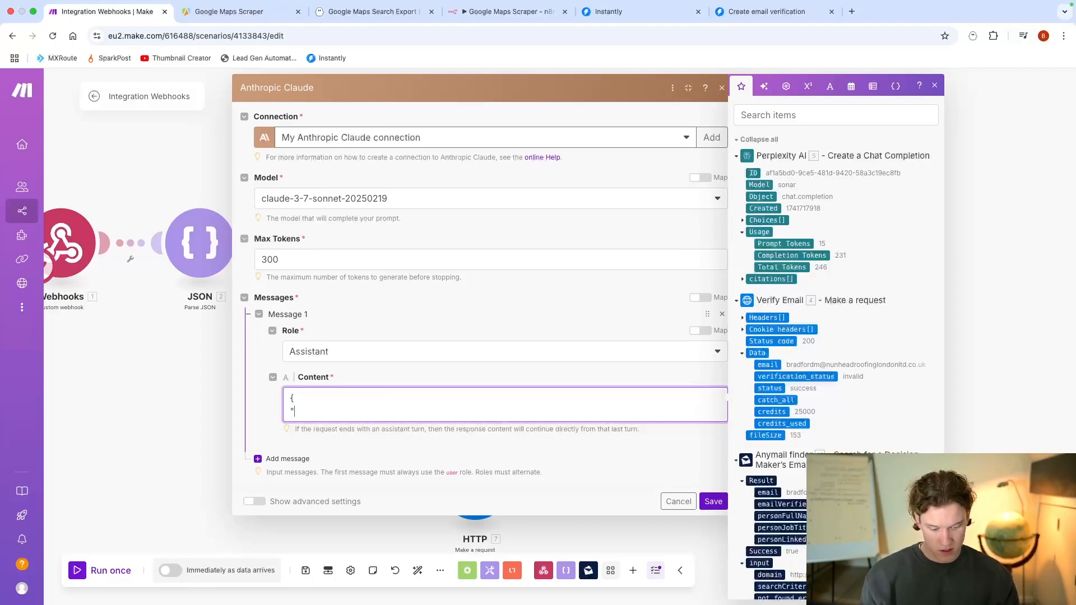
pyautogui.write('icebreake')
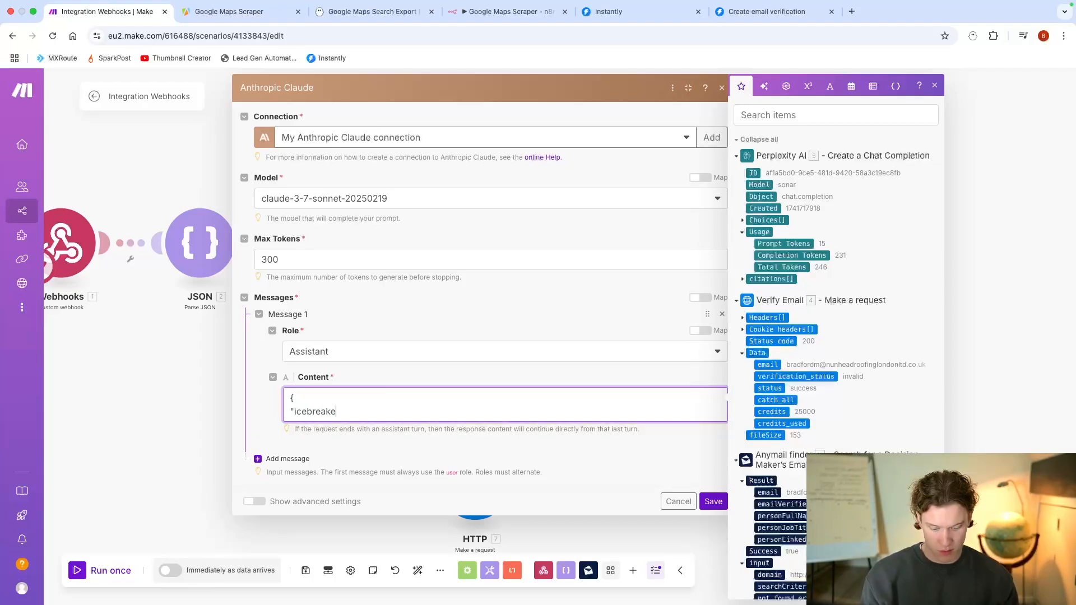
pyautogui.write('r": ""')
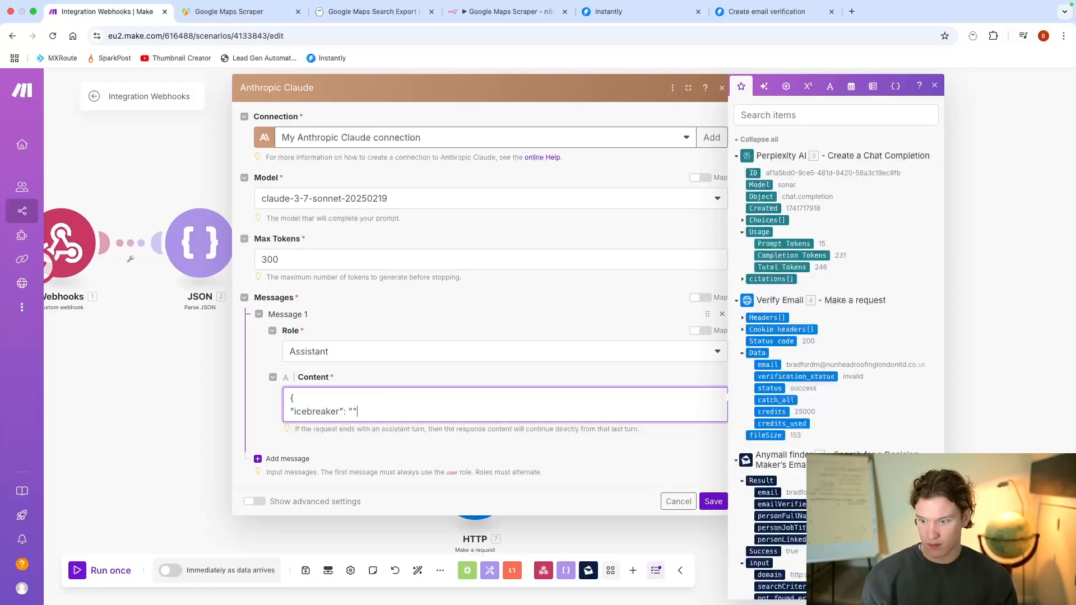
pyautogui.write(',')
# Step: Add an empty "valueHook" field below "icebreaker" in the JSON content of Claude's Message 1
pyautogui.press('Return')
pyautogui.write('"valueHook')
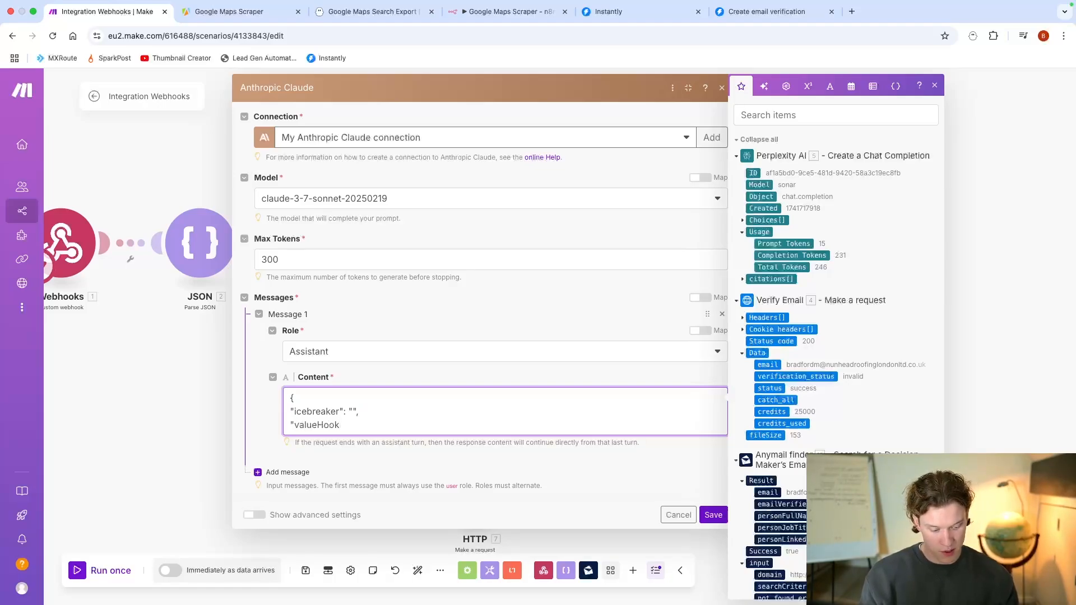
pyautogui.write('": "",')
pyautogui.press('Return')
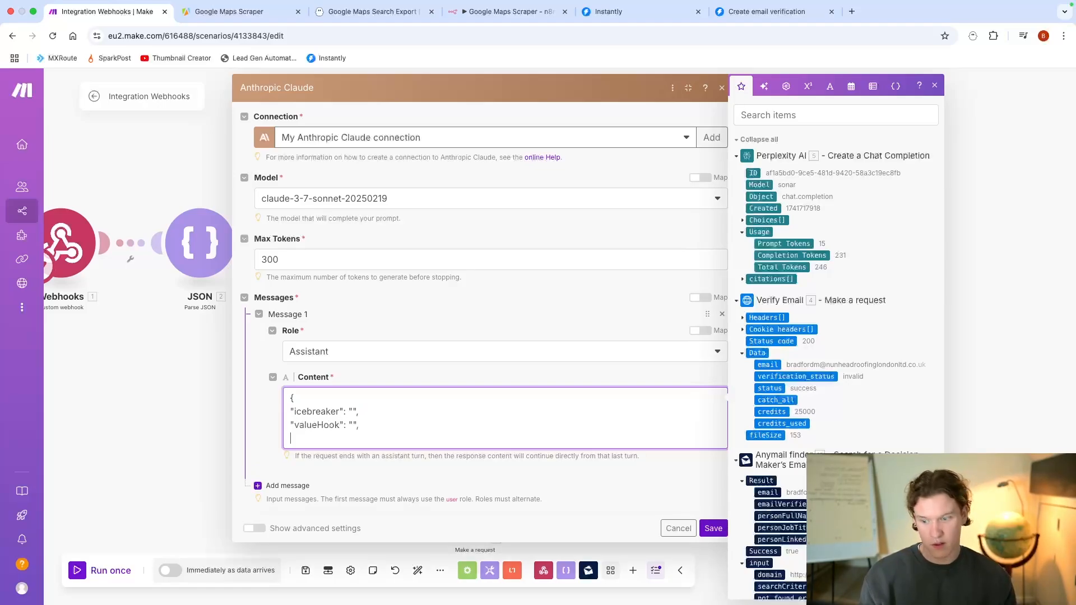
# Step: Fill the "icebreaker" value with a "Hey" greeting plus sample first name, \n\n, and "Love your work with fixing grannies roofs."
pyautogui.click(353, 411)
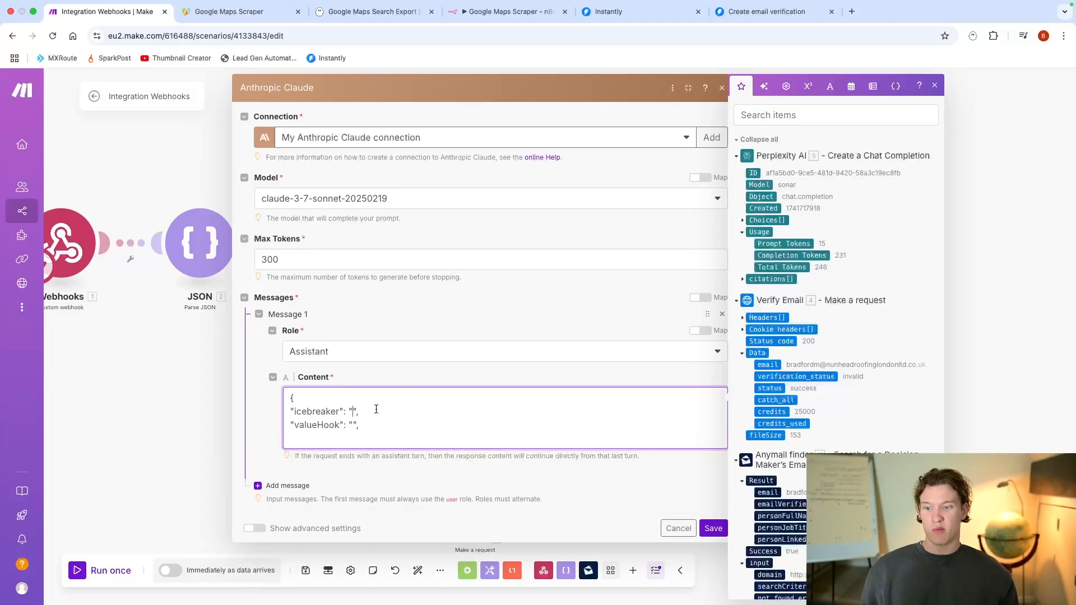
pyautogui.write('Hey John')
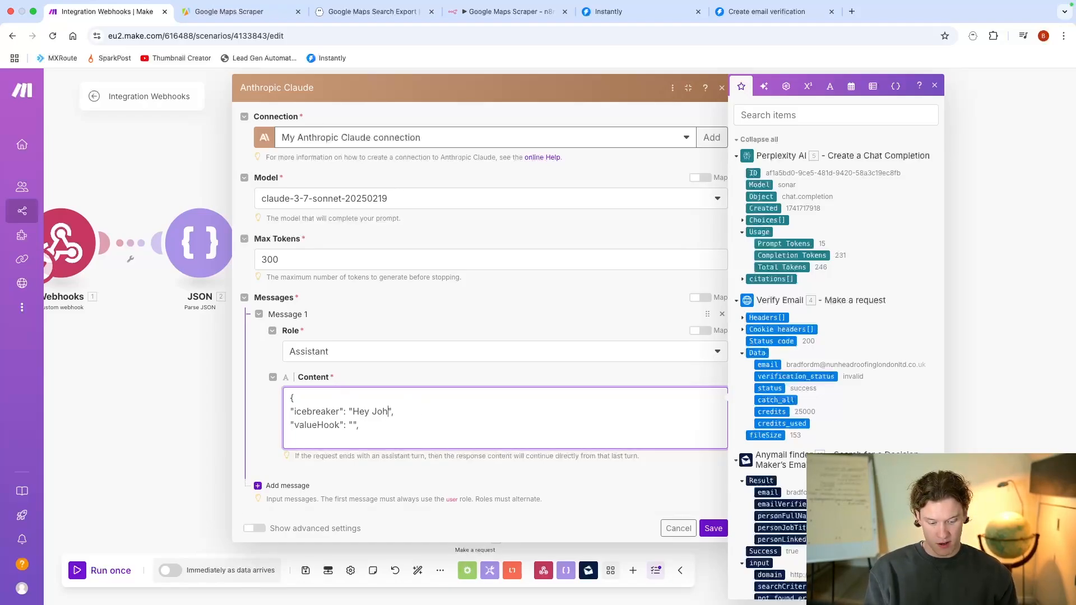
pyautogui.write('\\n\\n')
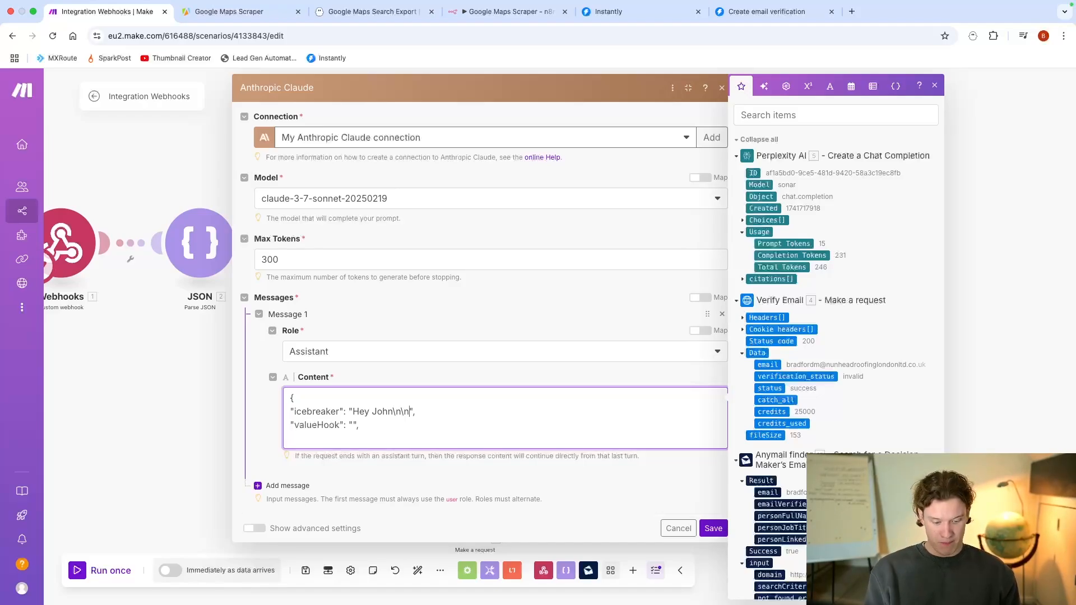
pyautogui.write('Love your work wi')
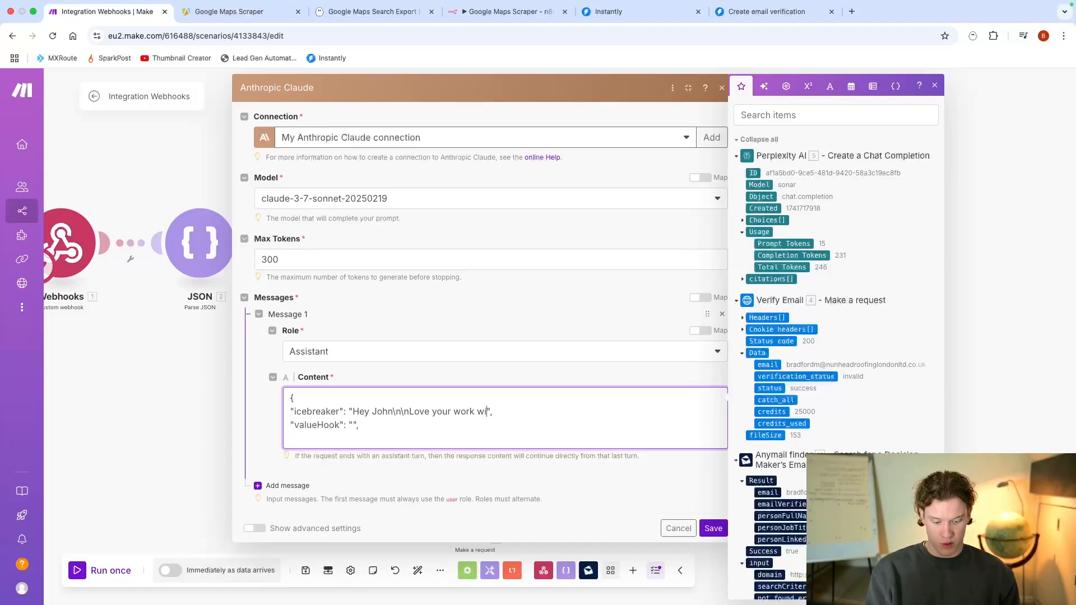
pyautogui.write('th ')
pyautogui.write('fixing granni')
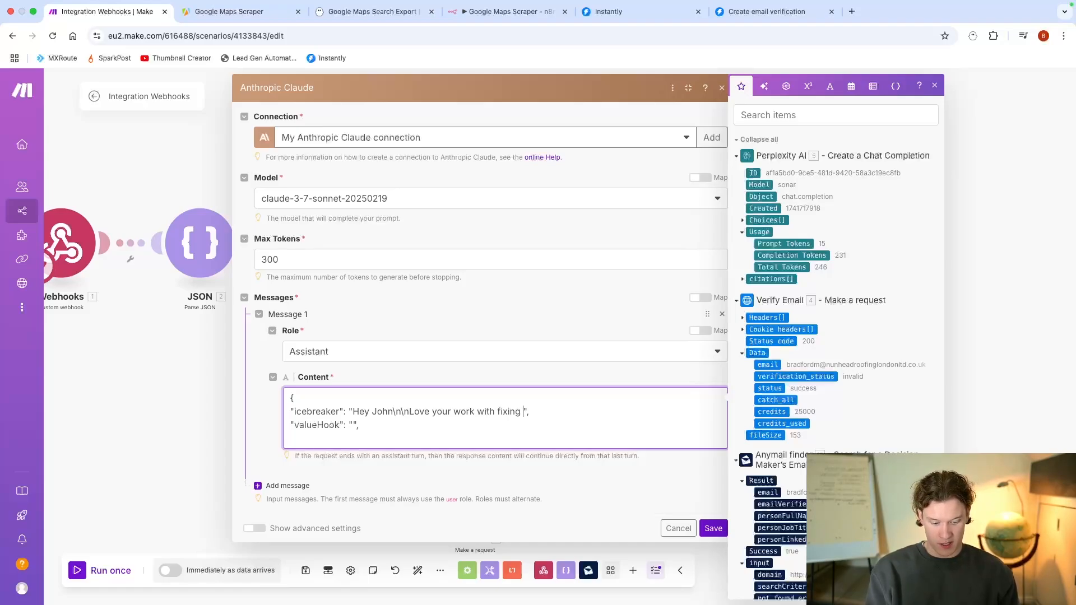
pyautogui.write('es roo')
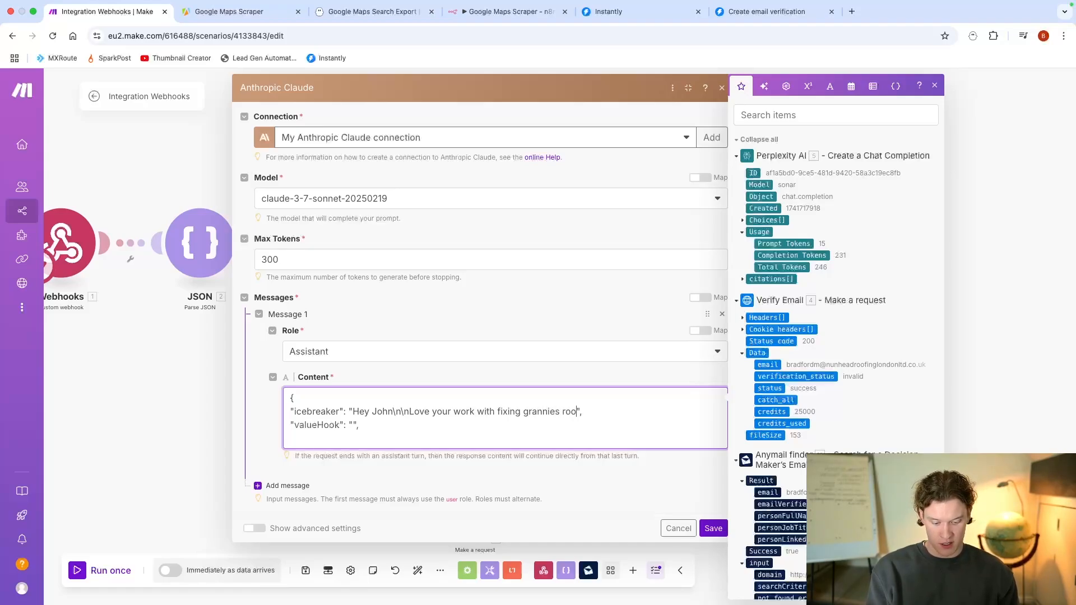
pyautogui.write('fs')
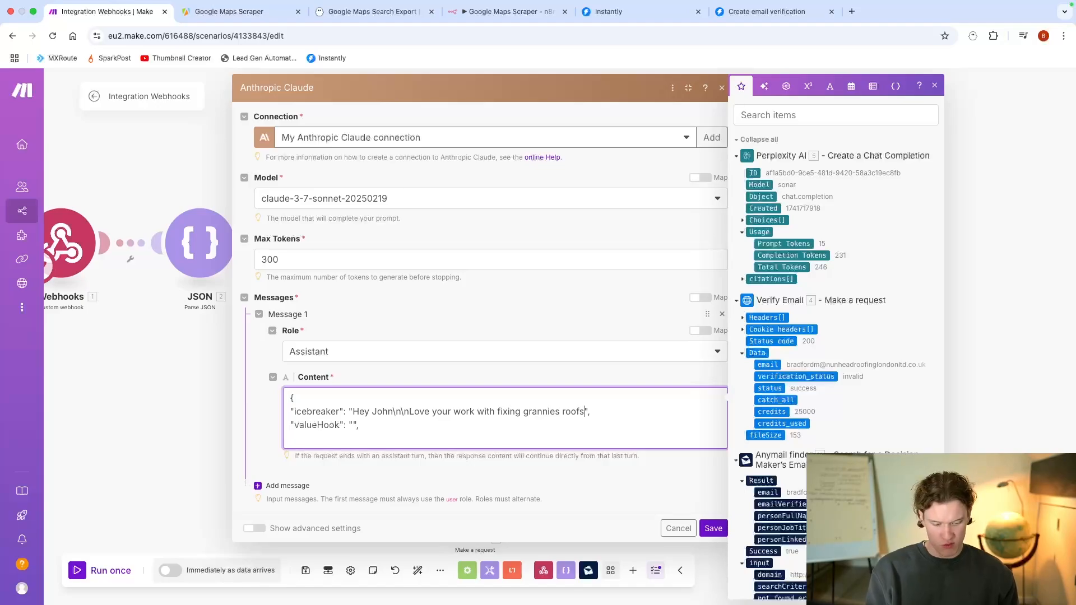
pyautogui.press('BackSpace')
pyautogui.press('BackSpace')
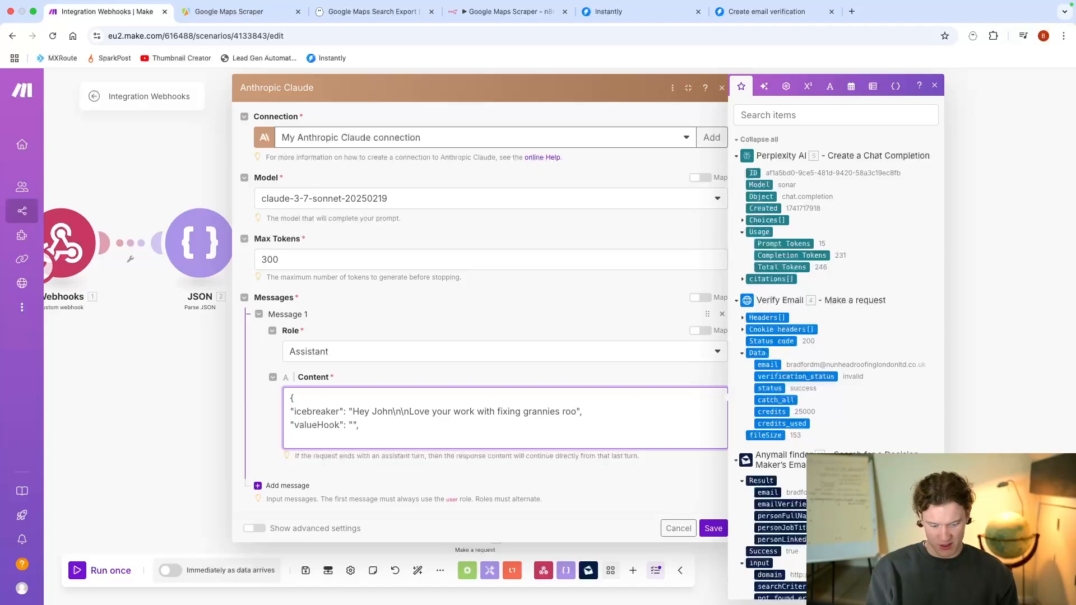
pyautogui.write('fs.')
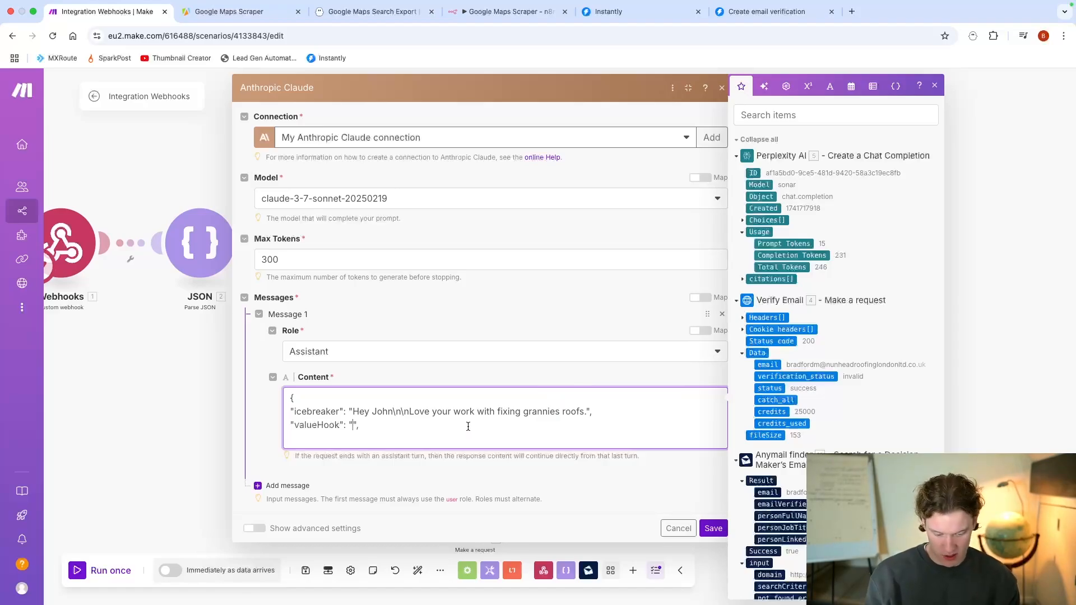
# Step: Fill the "valueHook" value with "I can get your more clients with a few automation tweaks"
pyautogui.write('I can get your more ')
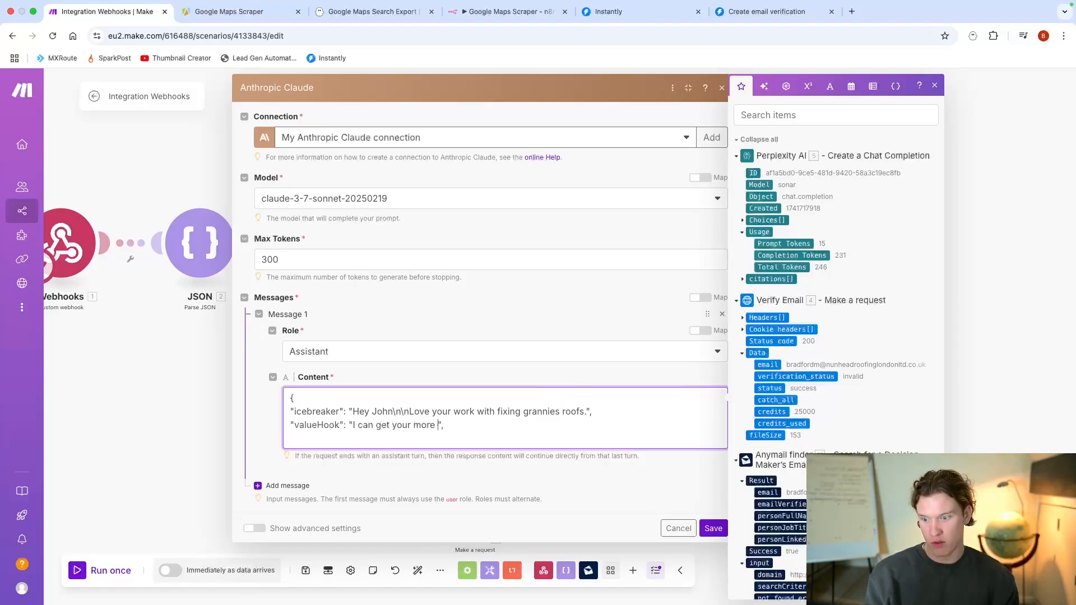
pyautogui.write('clients')
pyautogui.press('BackSpace')
pyautogui.press('BackSpace')
pyautogui.press('BackSpace')
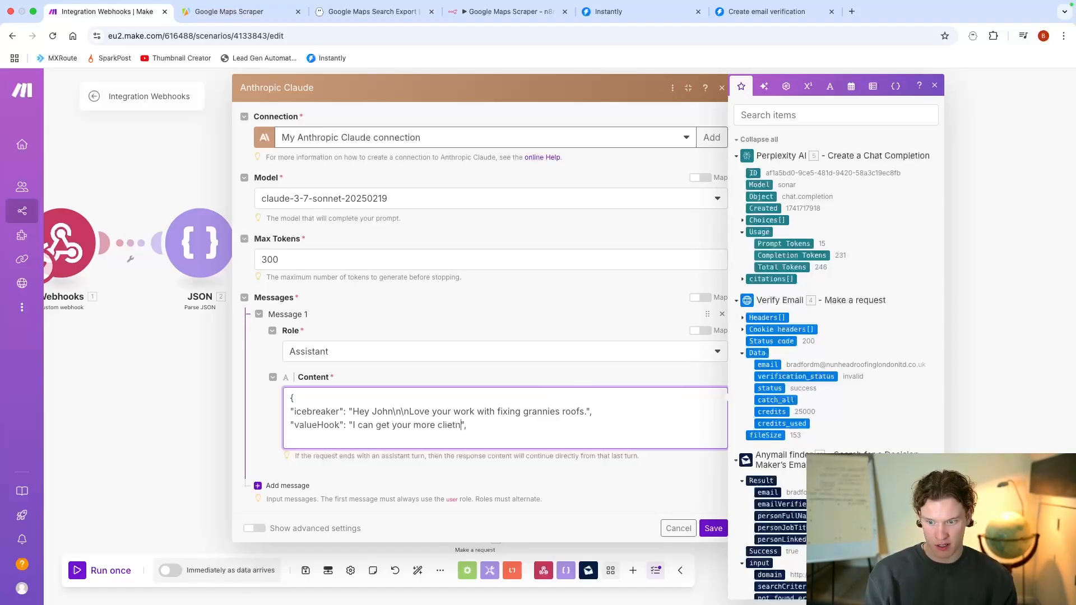
pyautogui.write('nts with a f')
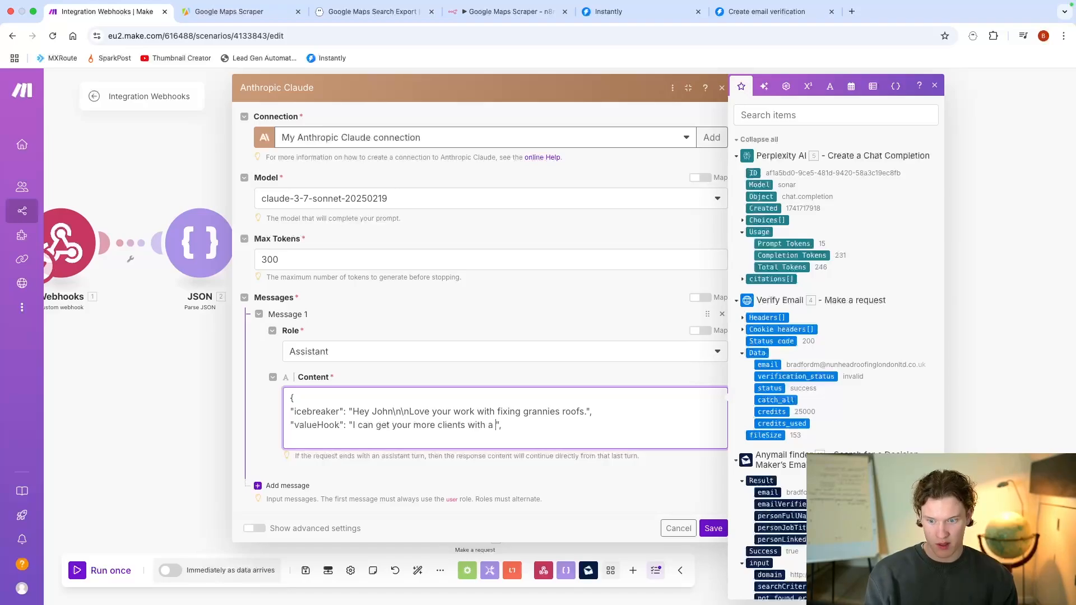
pyautogui.write('ew automation ')
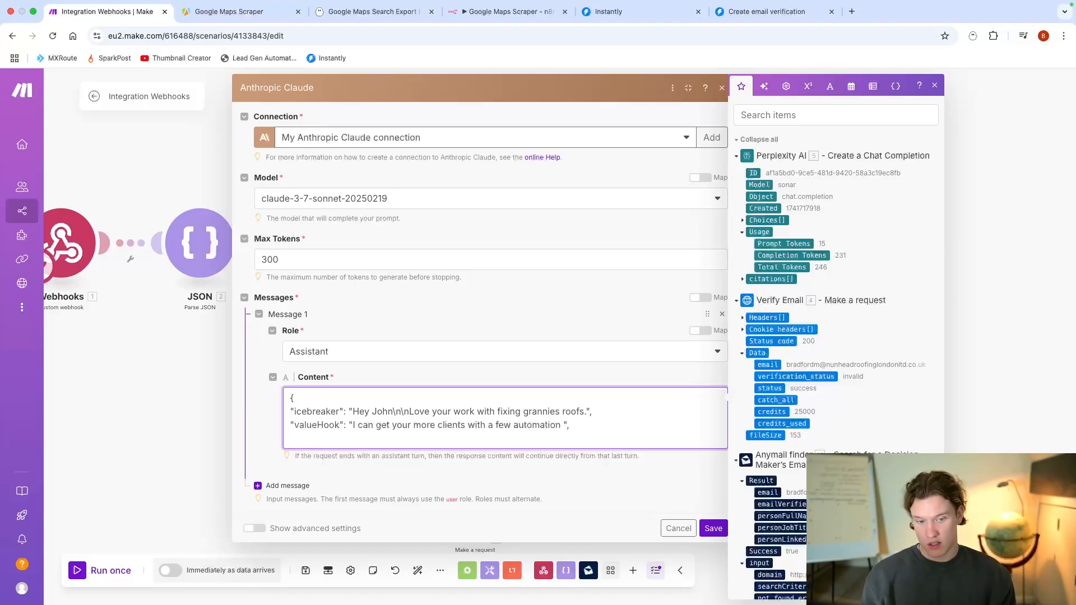
pyautogui.write('tweaks')
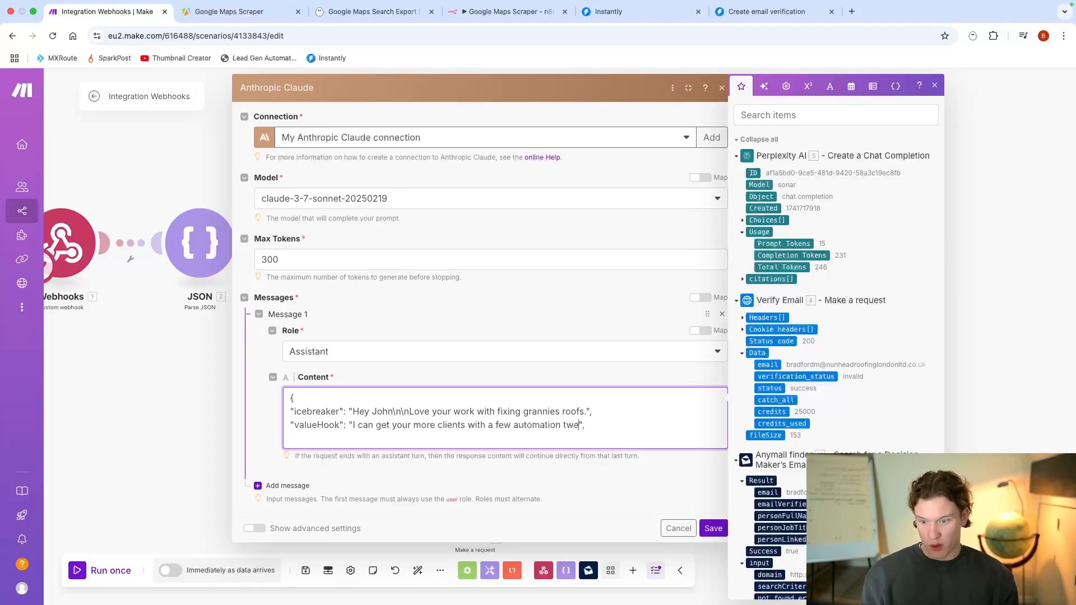
pyautogui.write('",')
pyautogui.press('Return')
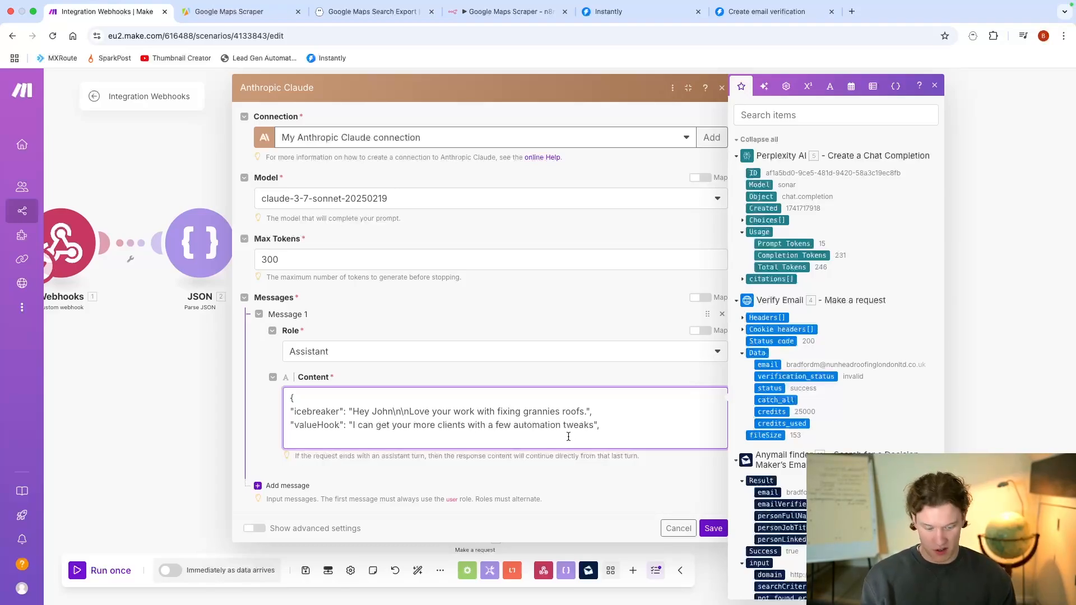
# Step: Add a "socialProof" field to the JSON and begin its value with "I recently helped a roofer get more clients by"
pyautogui.write('"socia')
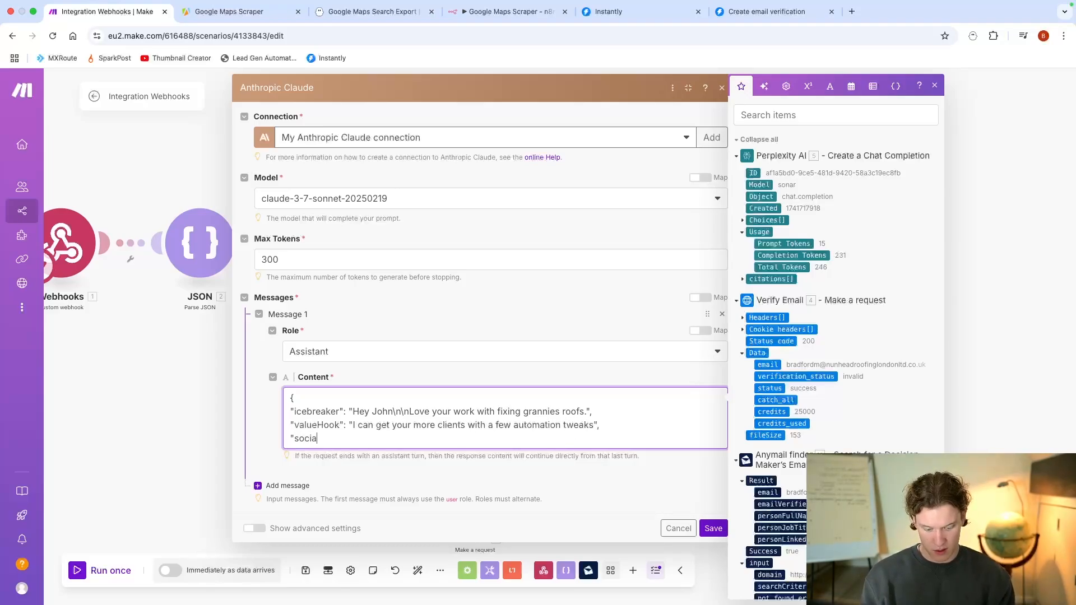
pyautogui.write('lProof')
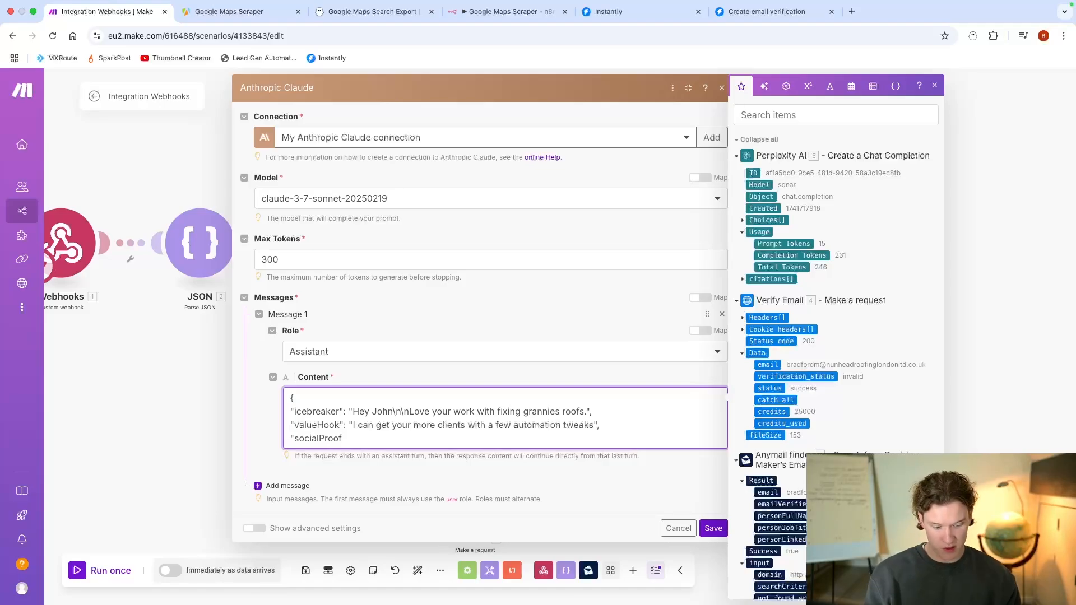
pyautogui.write('": "')
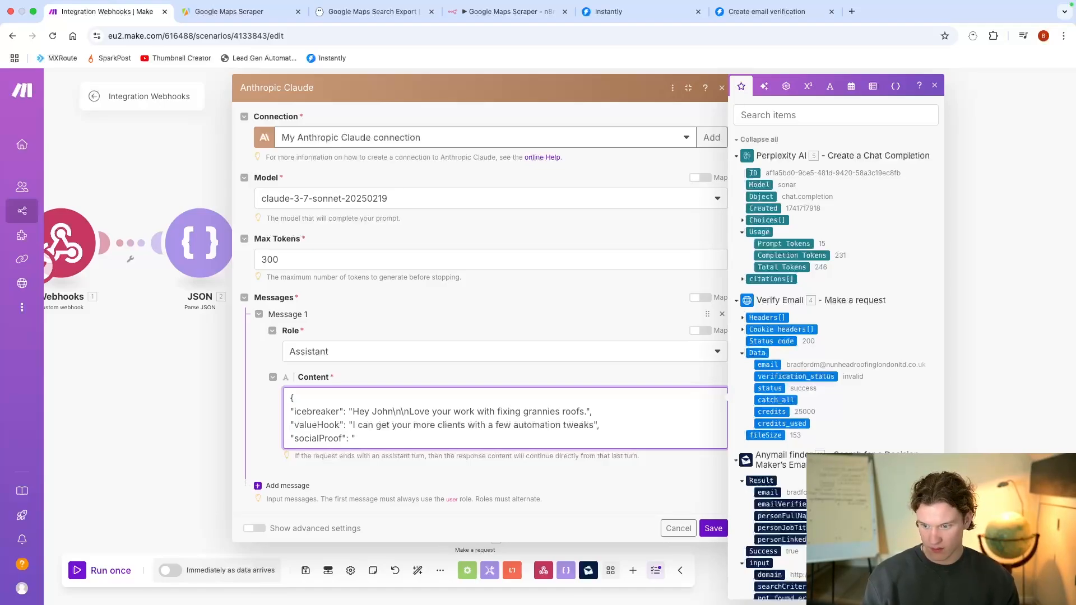
pyautogui.write('I recently ')
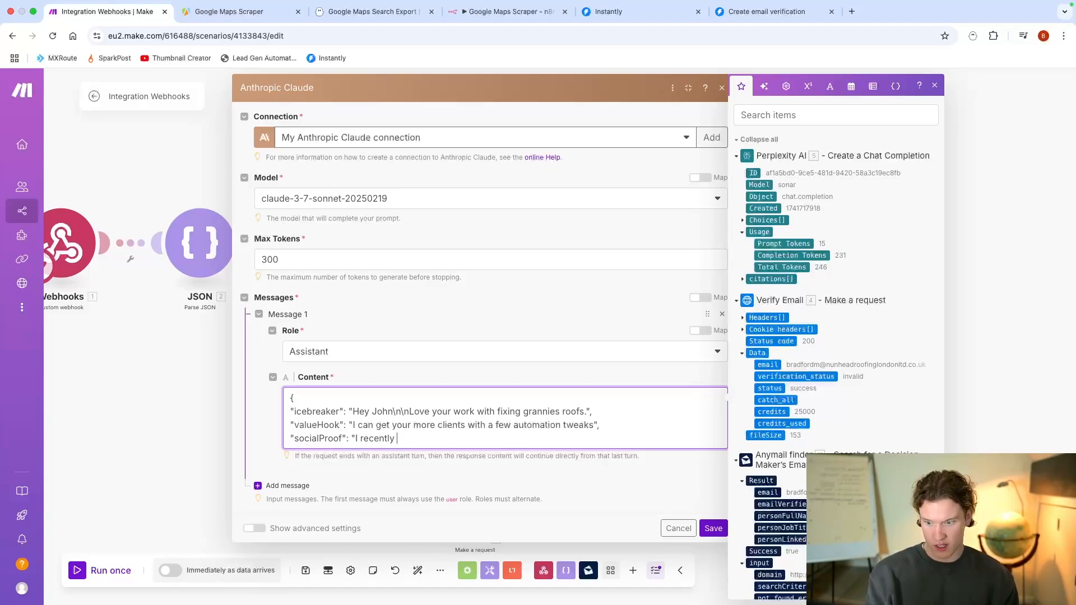
pyautogui.write('helped a ')
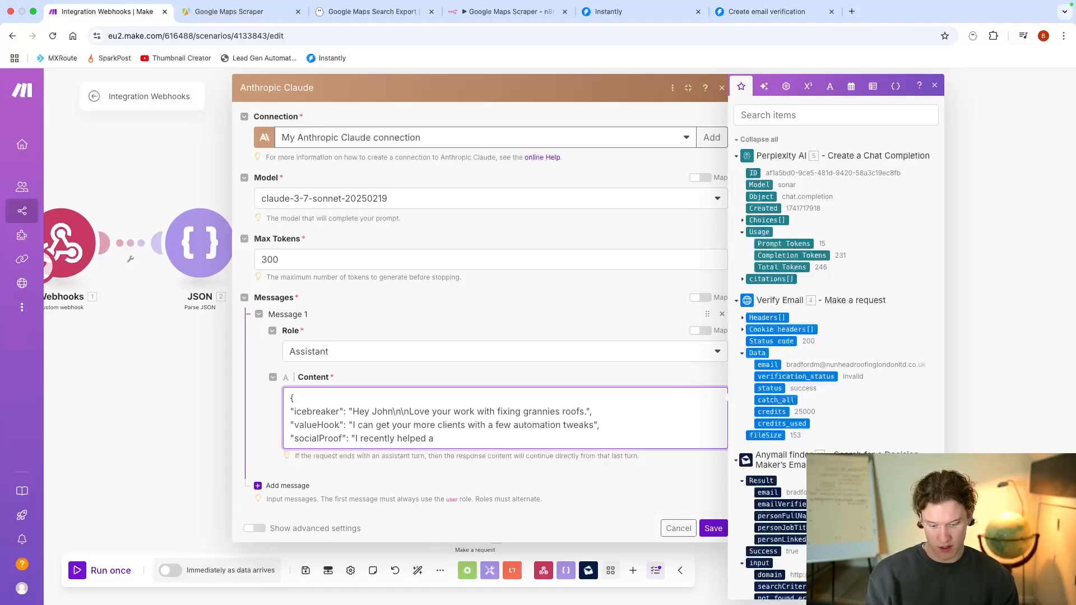
pyautogui.write('roofer get more cl')
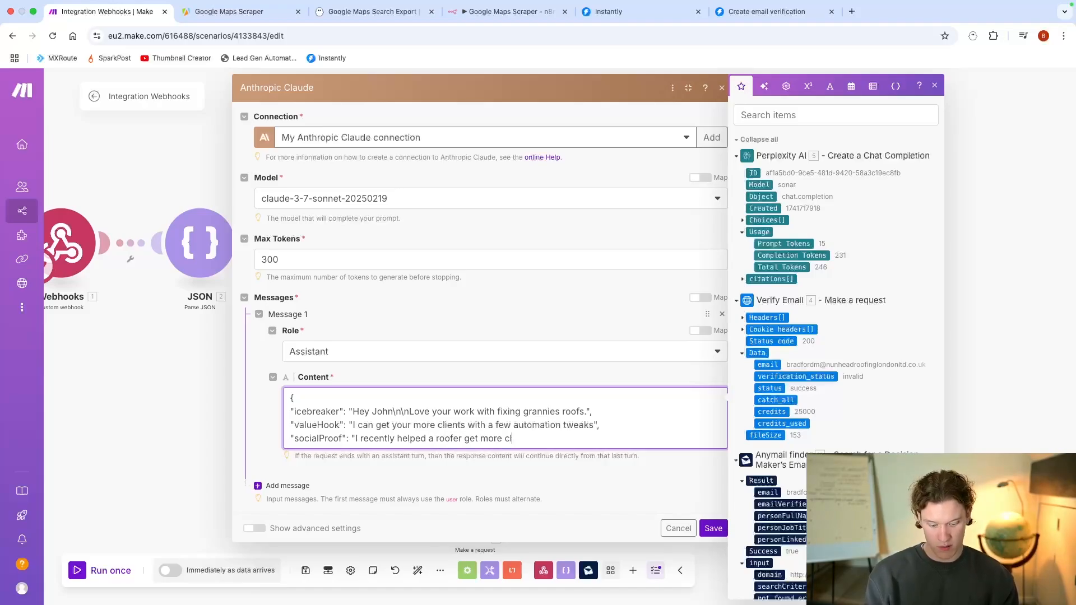
pyautogui.write('ien')
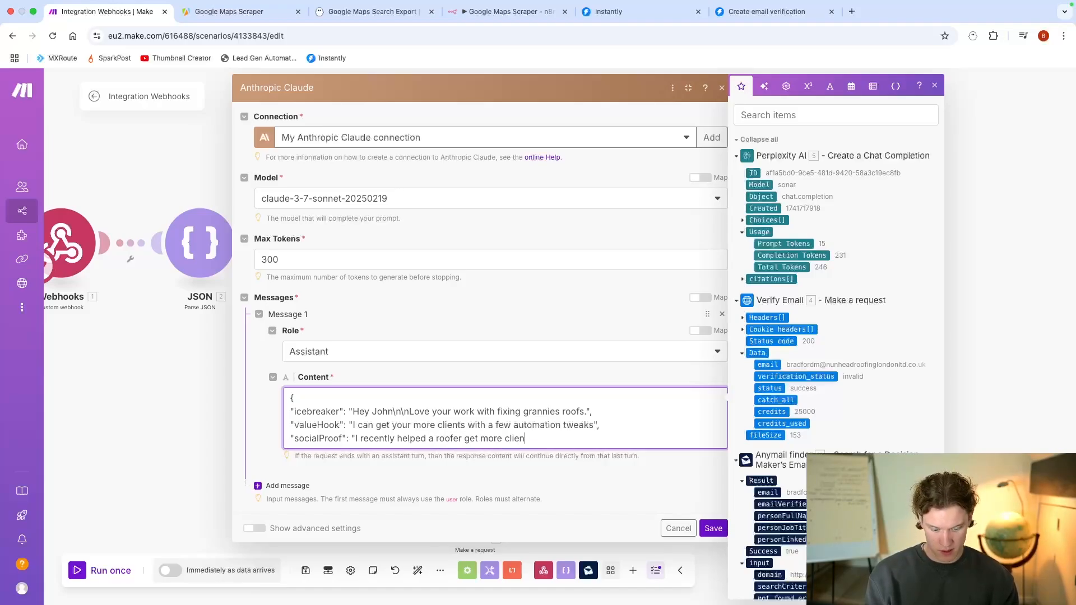
pyautogui.write('ts by saving')
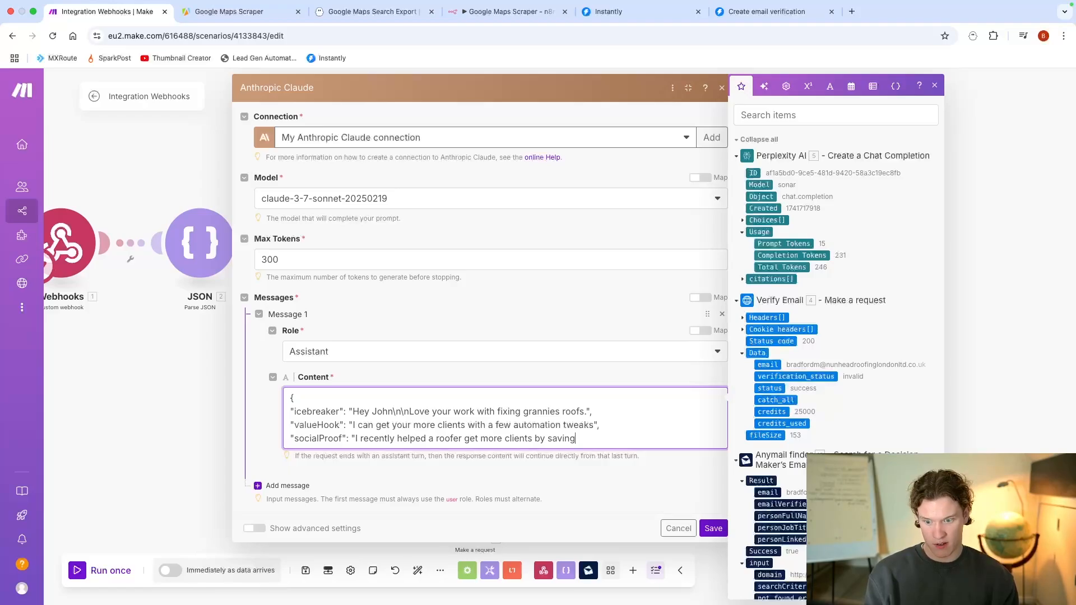
# Step: Complete the "socialProof" value with "helping him save more grannies' cats." and end the line with a comma
pyautogui.press('BackSpace')
pyautogui.press('BackSpace')
pyautogui.press('BackSpace')
pyautogui.press('BackSpace')
pyautogui.press('BackSpace')
pyautogui.press('BackSpace')
pyautogui.write('help')
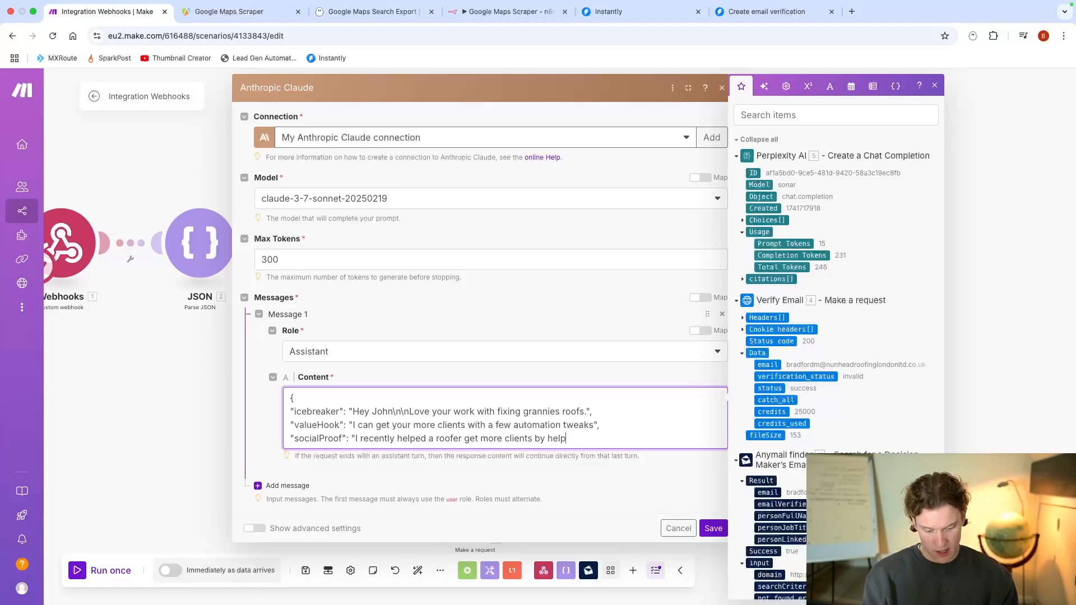
pyautogui.write('ing him s')
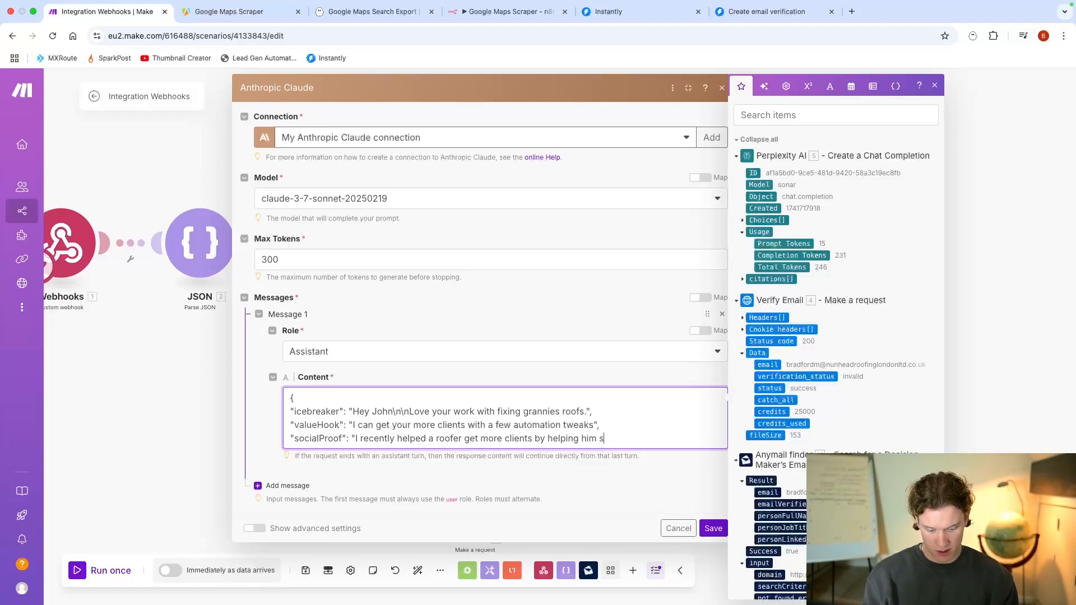
pyautogui.write('ave more gar')
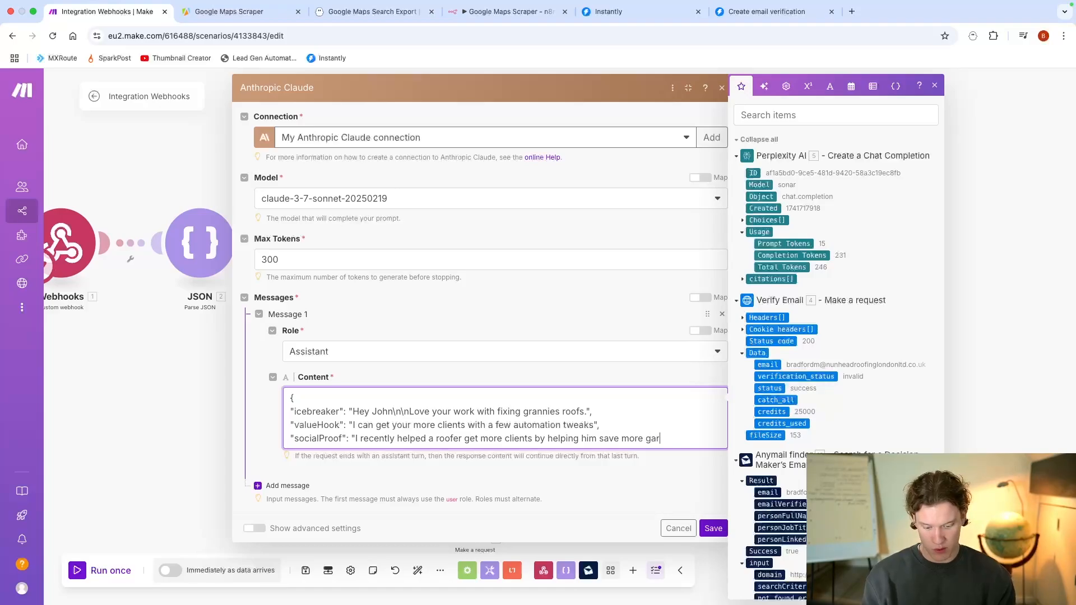
pyautogui.press('BackSpace')
pyautogui.press('BackSpace')
pyautogui.write('ran')
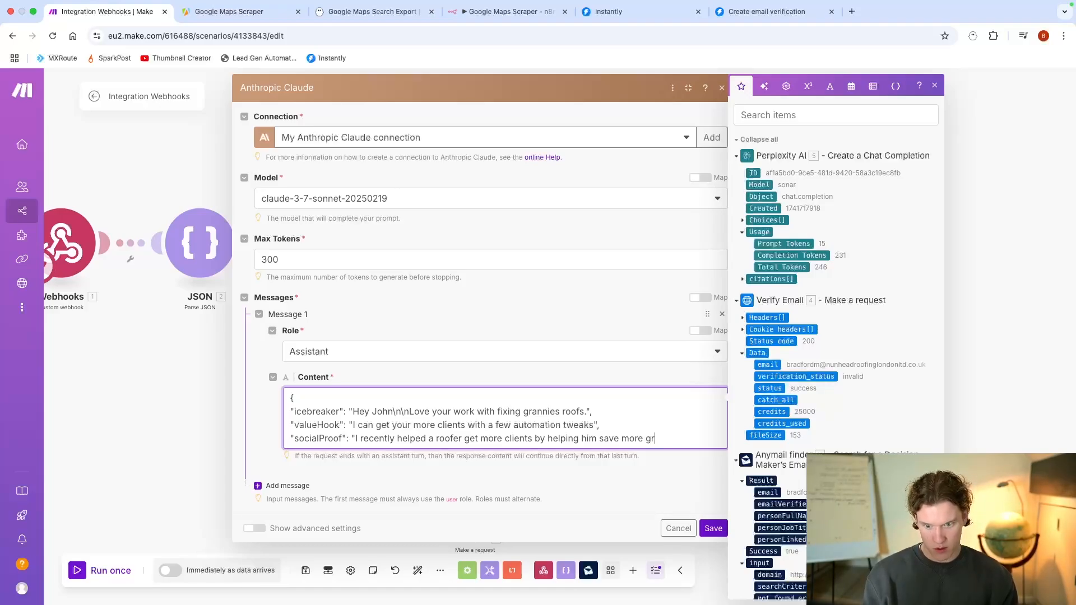
pyautogui.write("nies' cats")
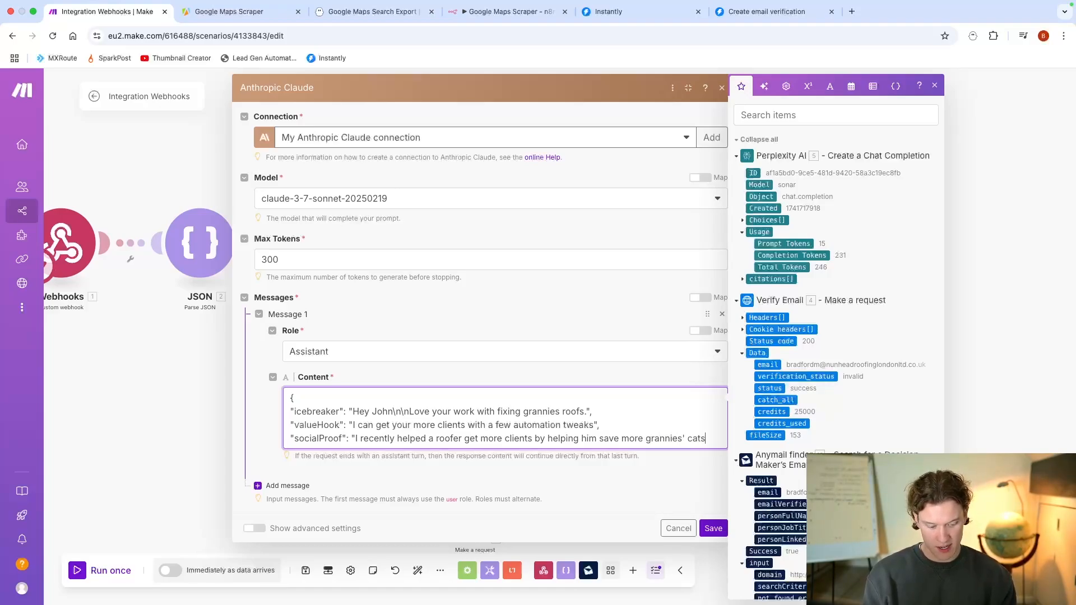
pyautogui.write('."')
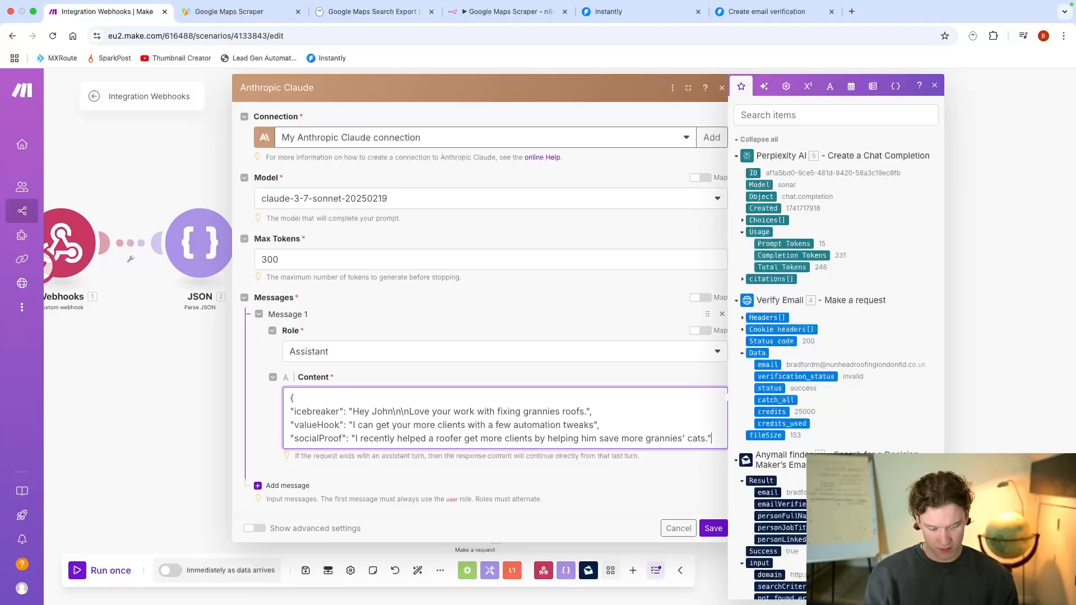
pyautogui.write(',')
pyautogui.press('Return')
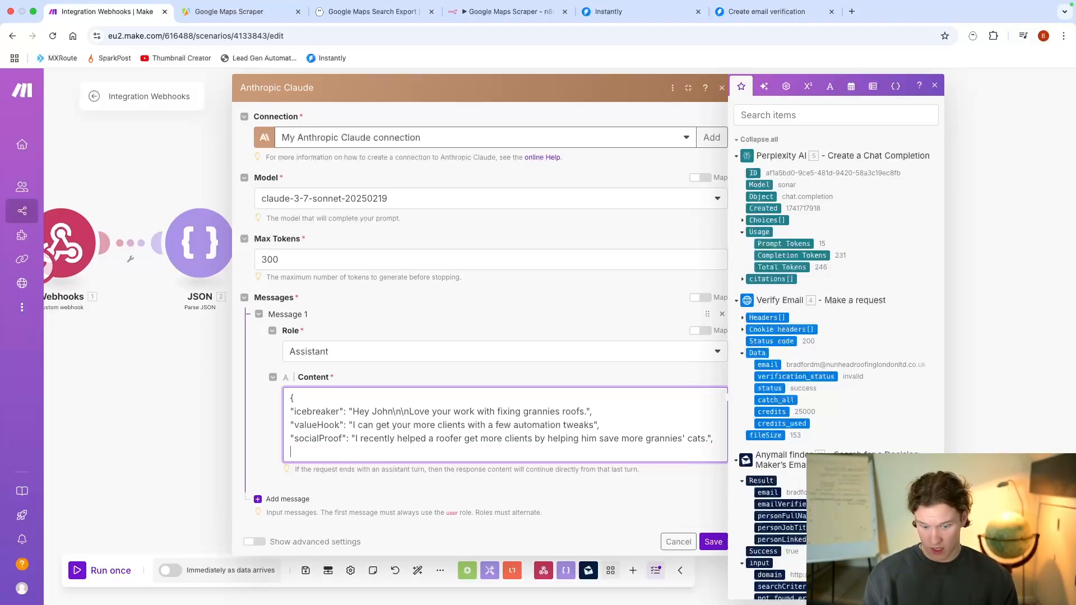
# Step: Add a "cta" field to the JSON with the value "wanna know more?" and end the line with a comma
pyautogui.write('"cta"')
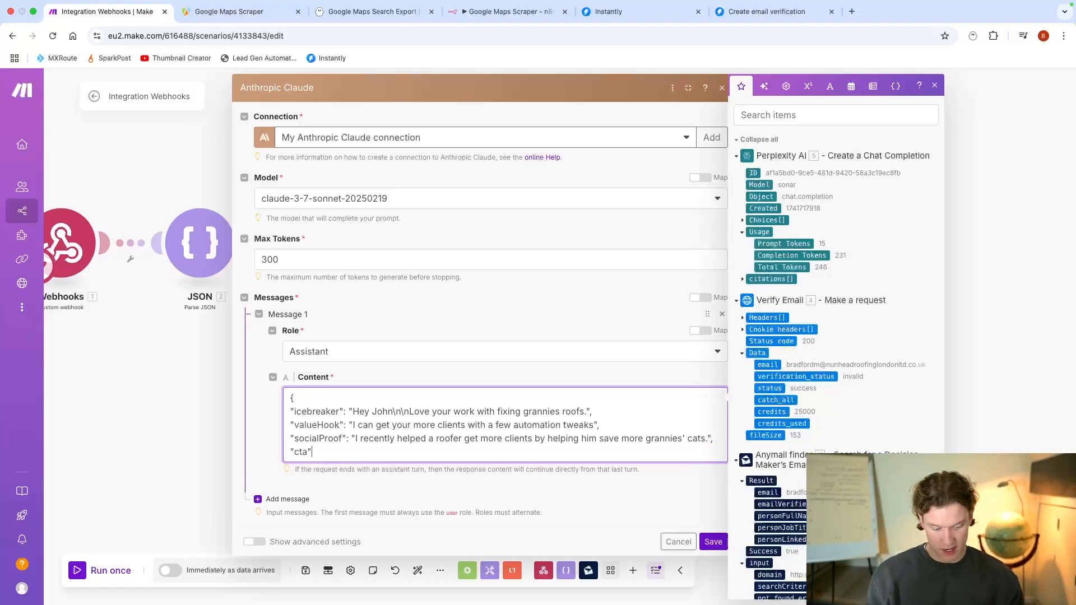
pyautogui.write(': ""')
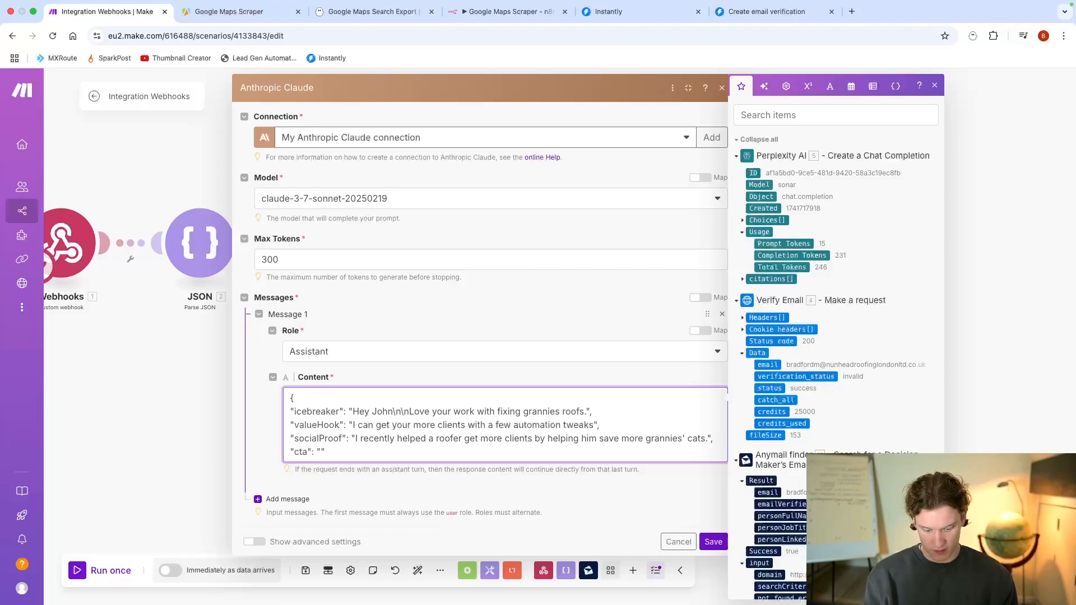
pyautogui.write('wnat')
pyautogui.press('BackSpace')
pyautogui.press('BackSpace')
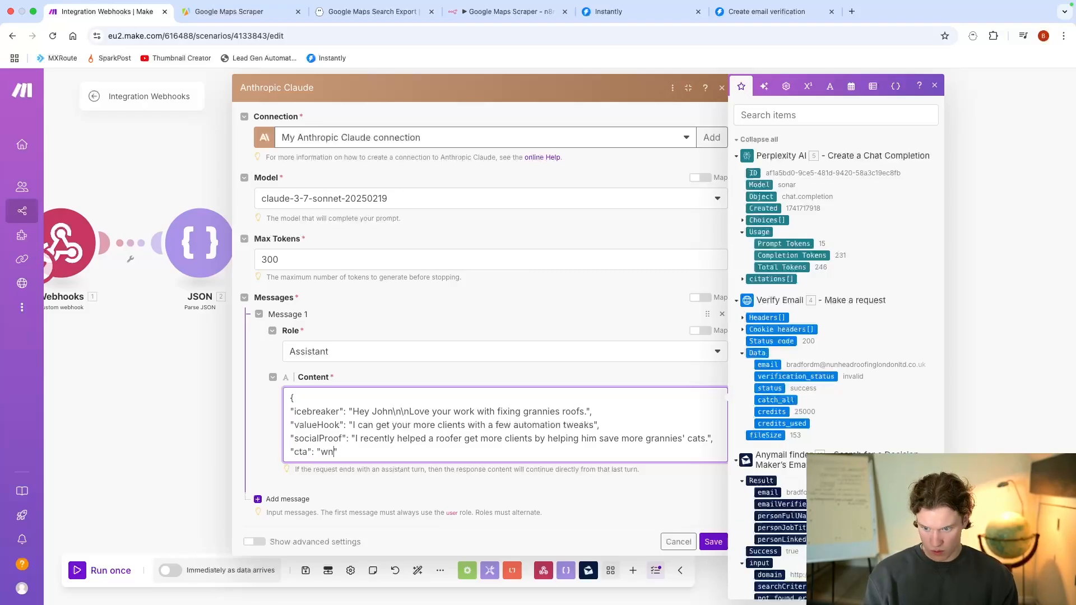
pyautogui.press('BackSpace')
pyautogui.write('anna ')
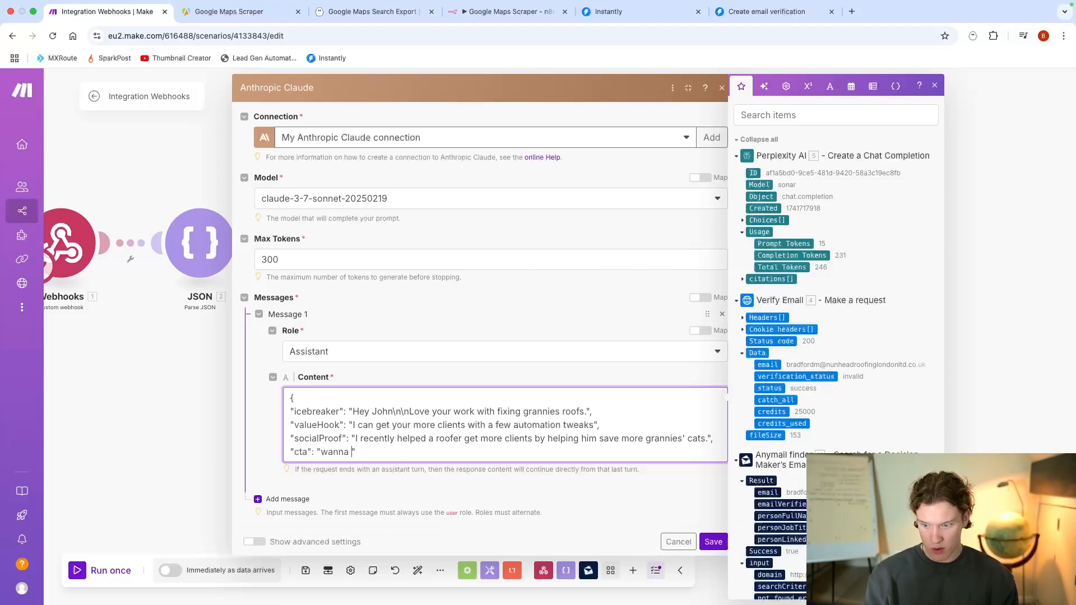
pyautogui.write('know more?')
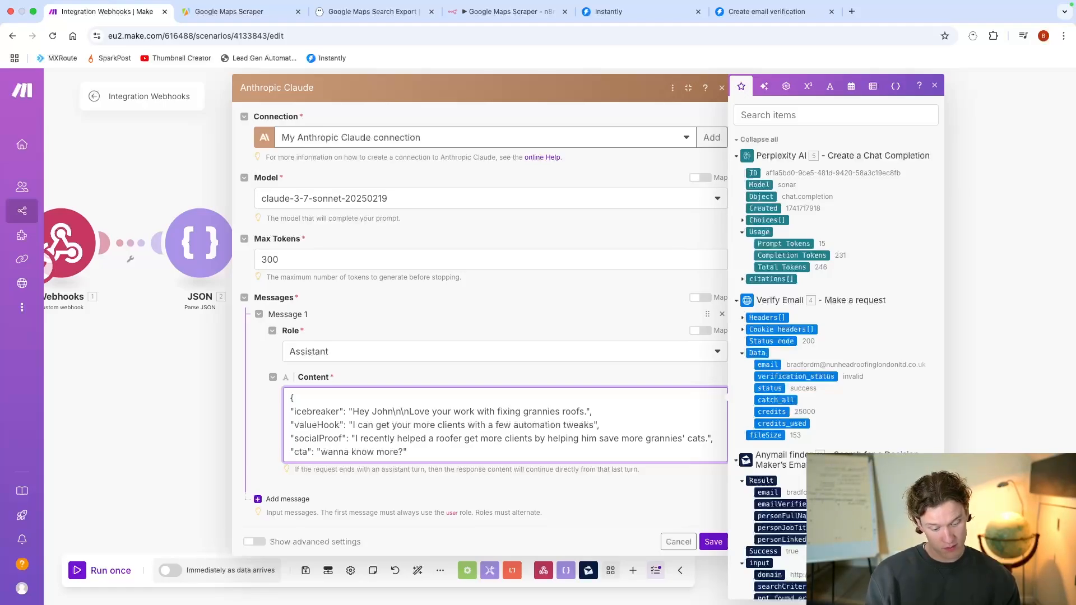
pyautogui.press('Return')
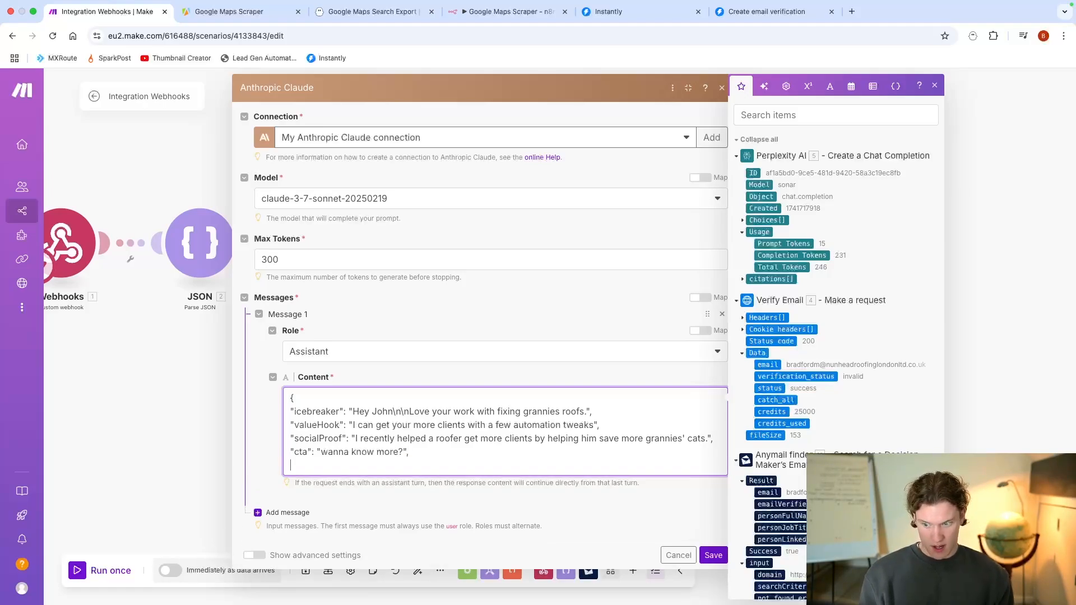
# Step: Add a "ps" field to the JSON and begin its quoted value with "ps - let me"
pyautogui.write('"ps')
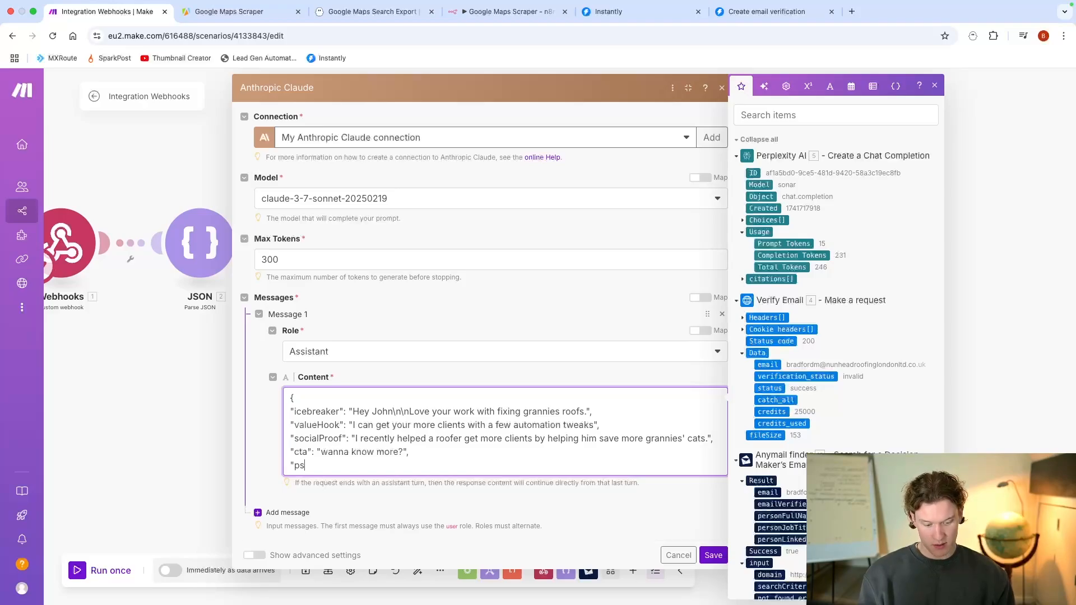
pyautogui.write('"')
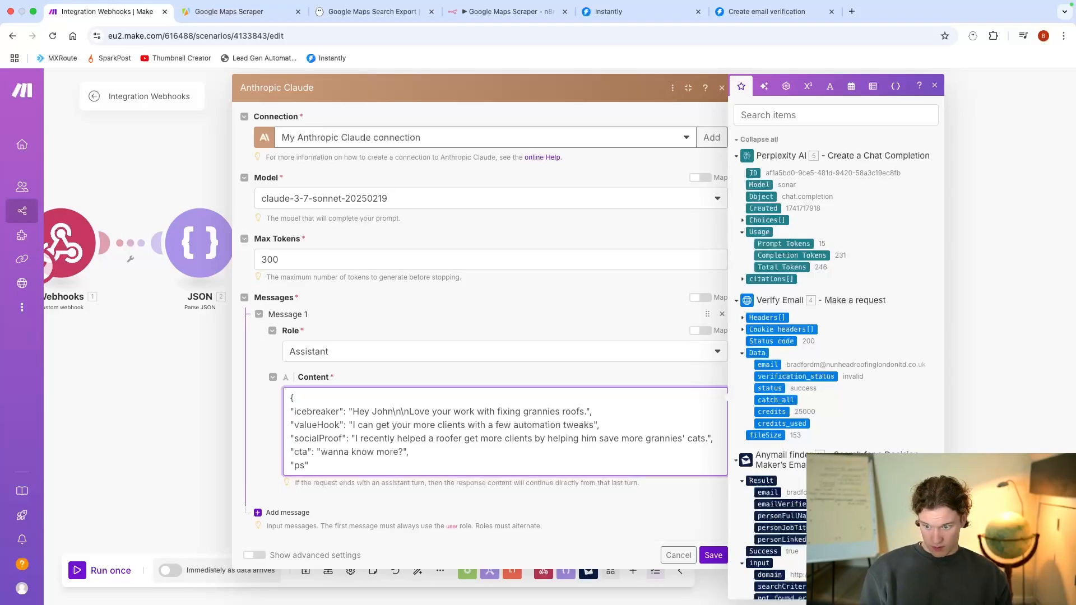
pyautogui.write(': ps - ')
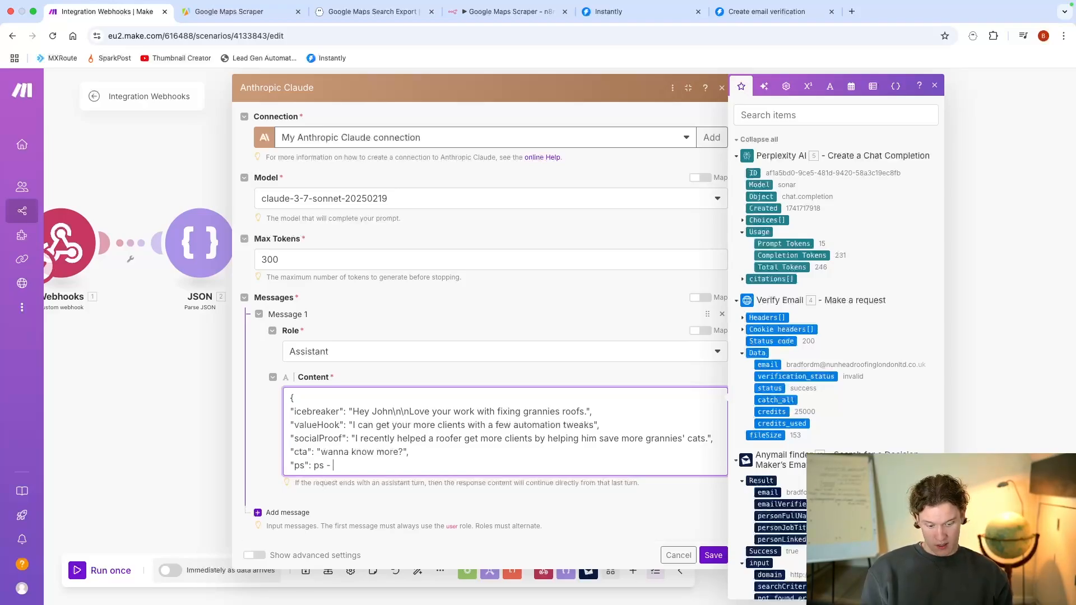
pyautogui.write('let me')
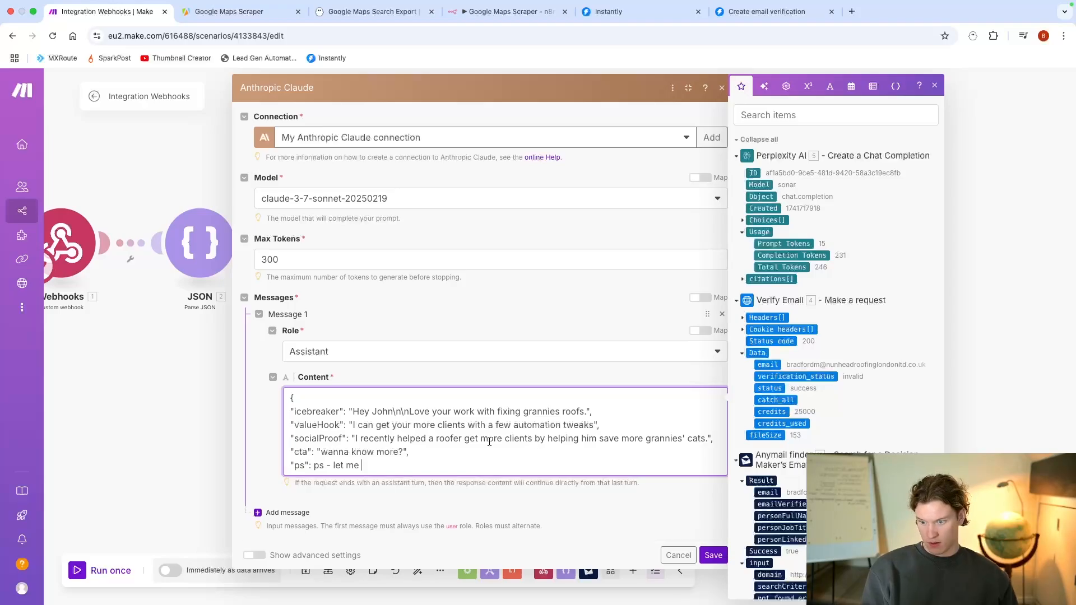
pyautogui.click(314, 466)
pyautogui.write('"')
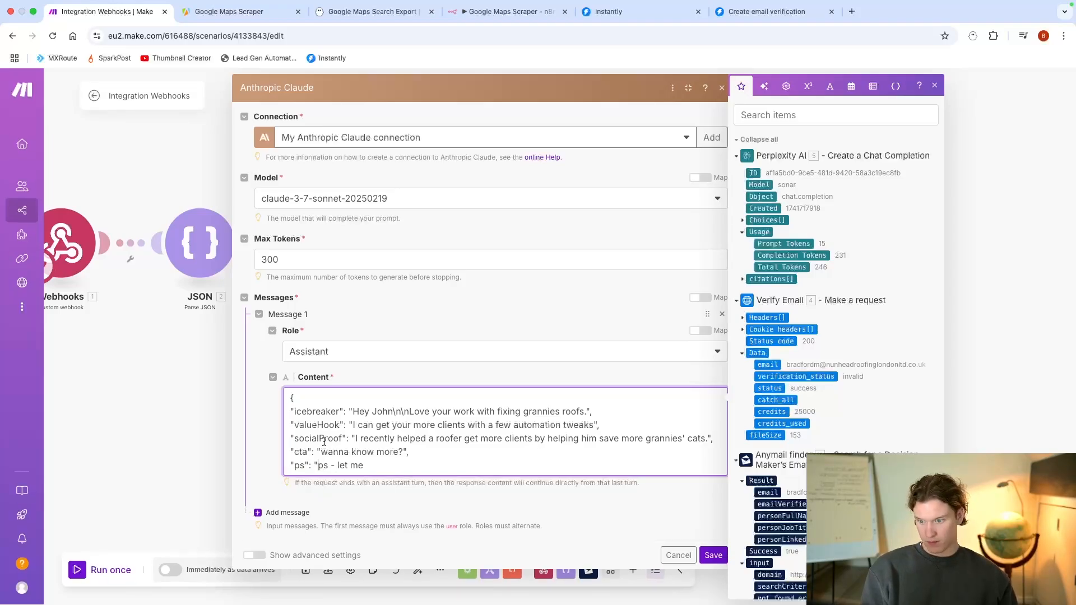
# Step: Complete the "ps" value with "know if this isnt of interest and I wont follow up" and end the line with a comma
pyautogui.click(369, 468)
pyautogui.write('know')
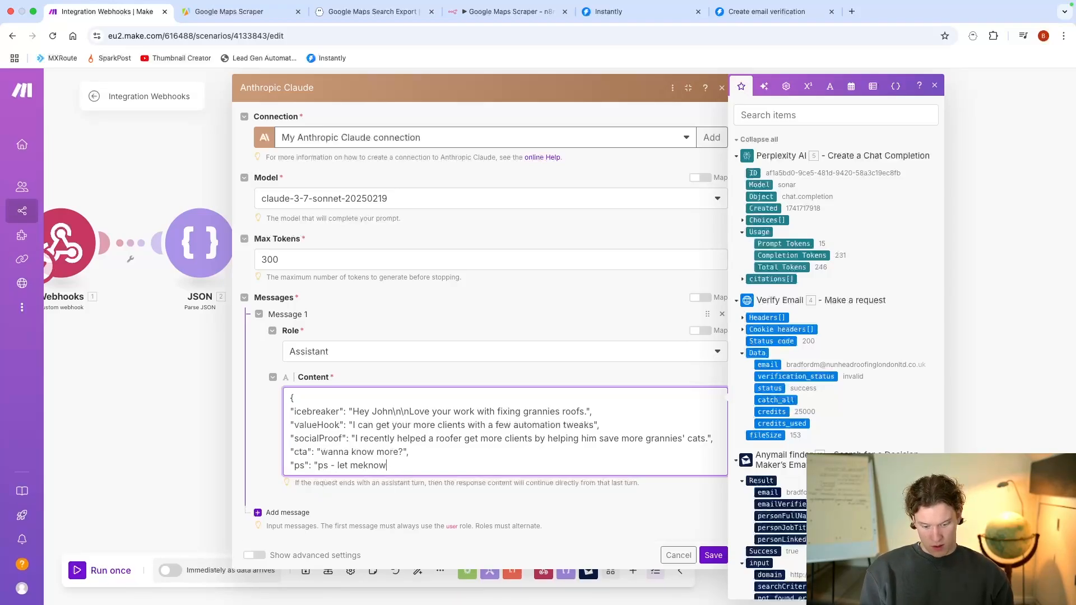
pyautogui.write(' if this isnt ')
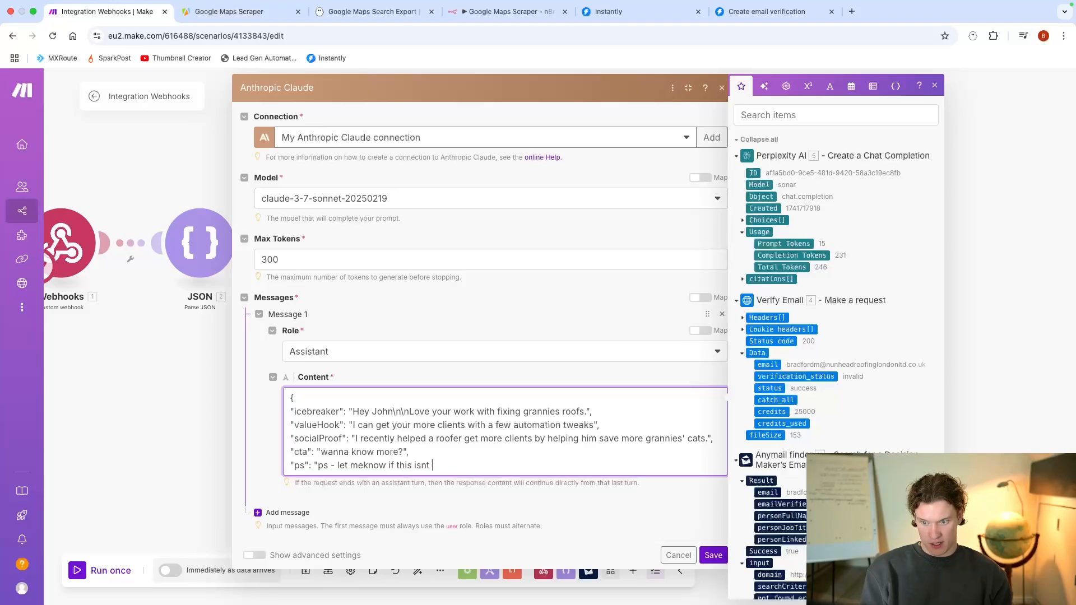
pyautogui.write('of interest an')
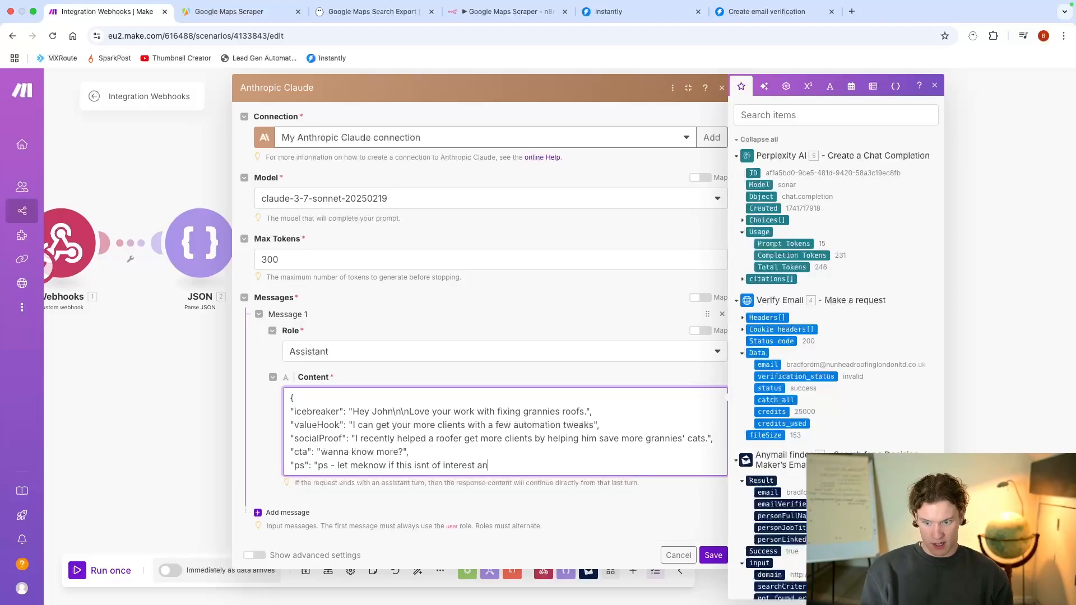
pyautogui.write('d I wont follwo up')
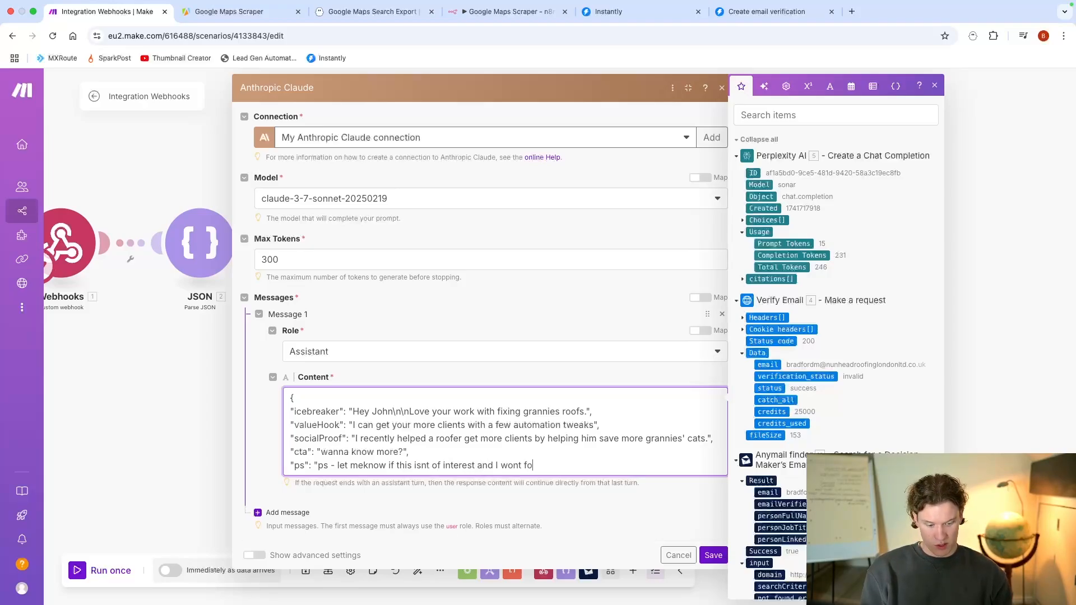
pyautogui.press('BackSpace')
pyautogui.press('BackSpace')
pyautogui.press('BackSpace')
pyautogui.press('BackSpace')
pyautogui.press('BackSpace')
pyautogui.press('BackSpace')
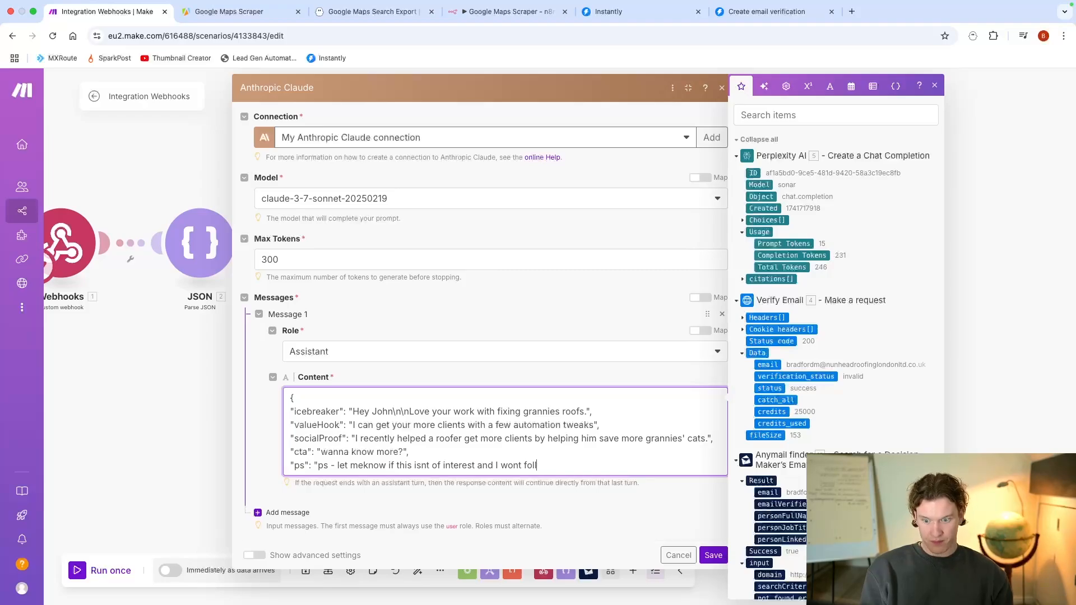
pyautogui.write('low up')
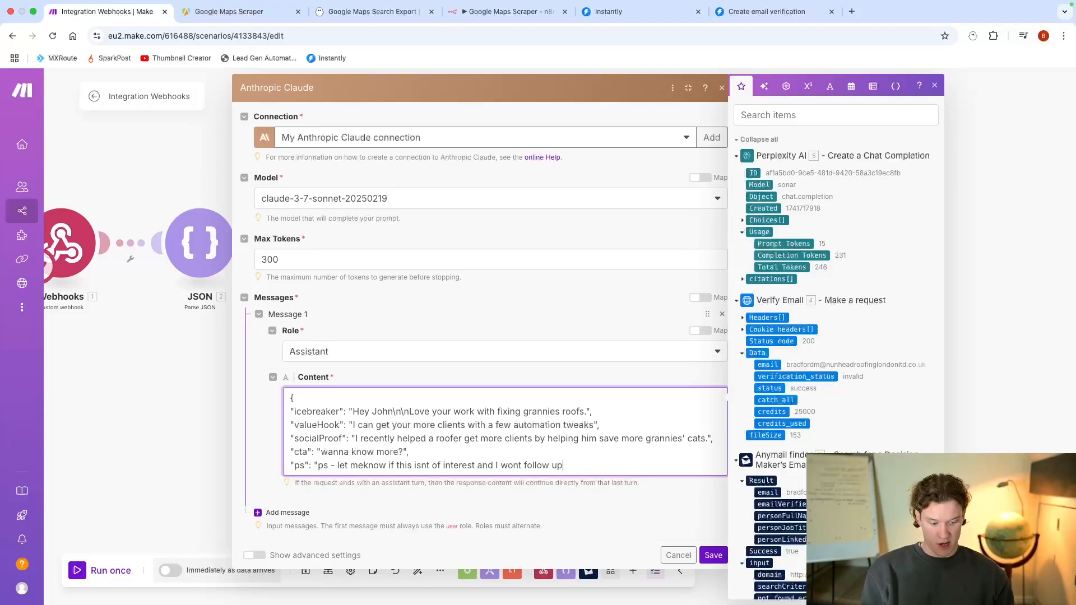
pyautogui.write('",')
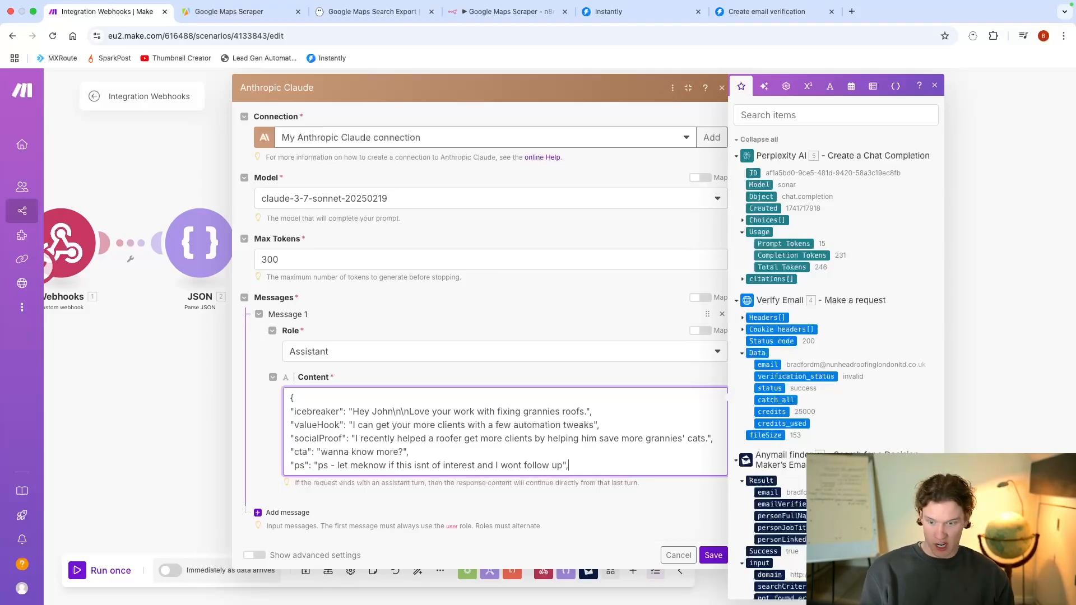
pyautogui.press('Return')
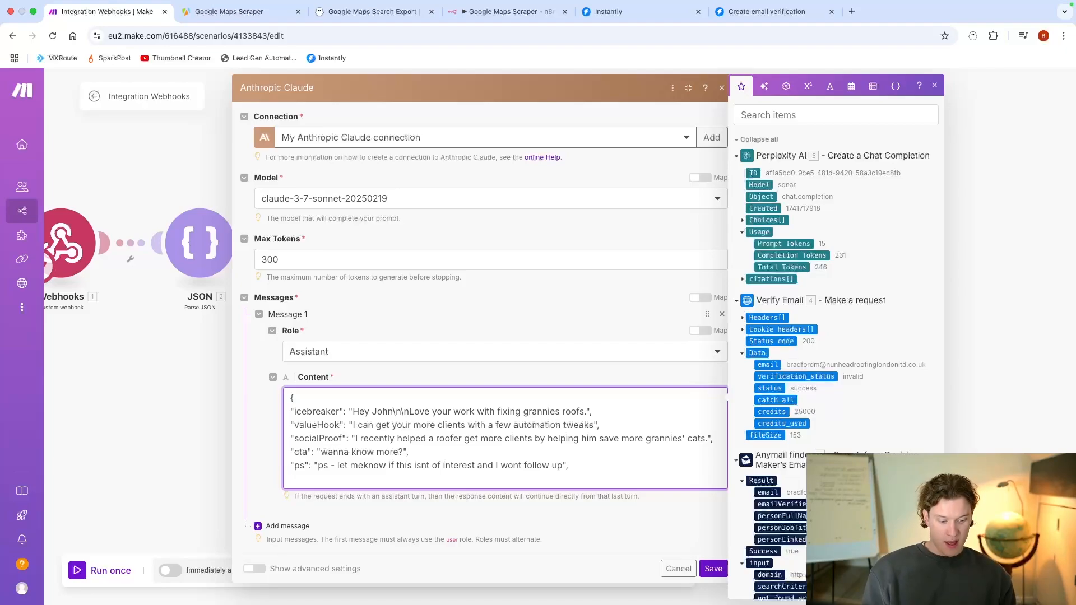
# Step: Add an empty "followUp" field to the JSON and close the object with a curly brace on a new line
pyautogui.write('"follo')
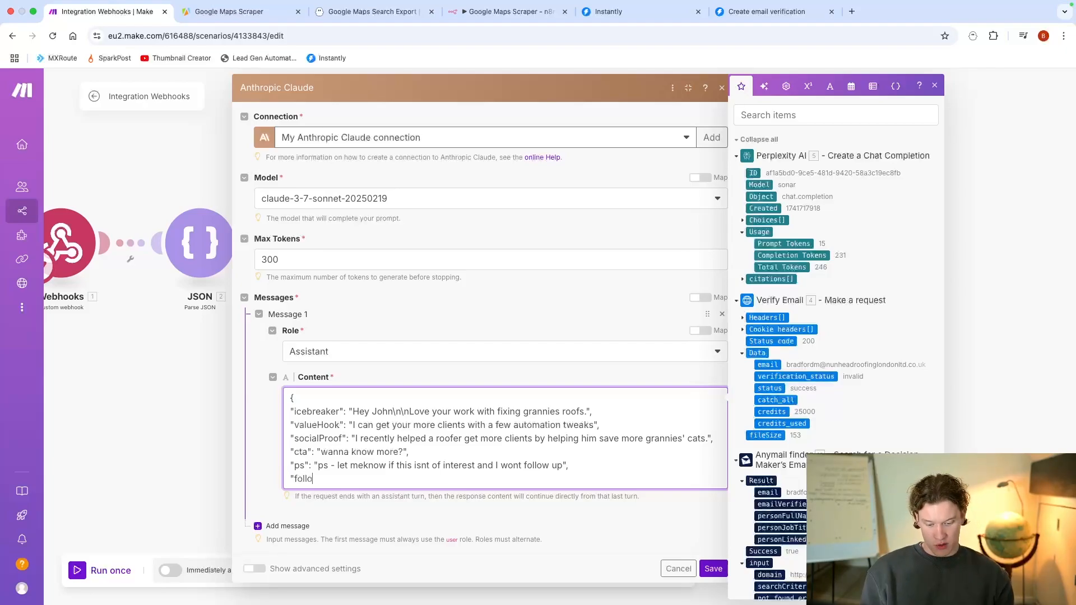
pyautogui.write('wUp": ""')
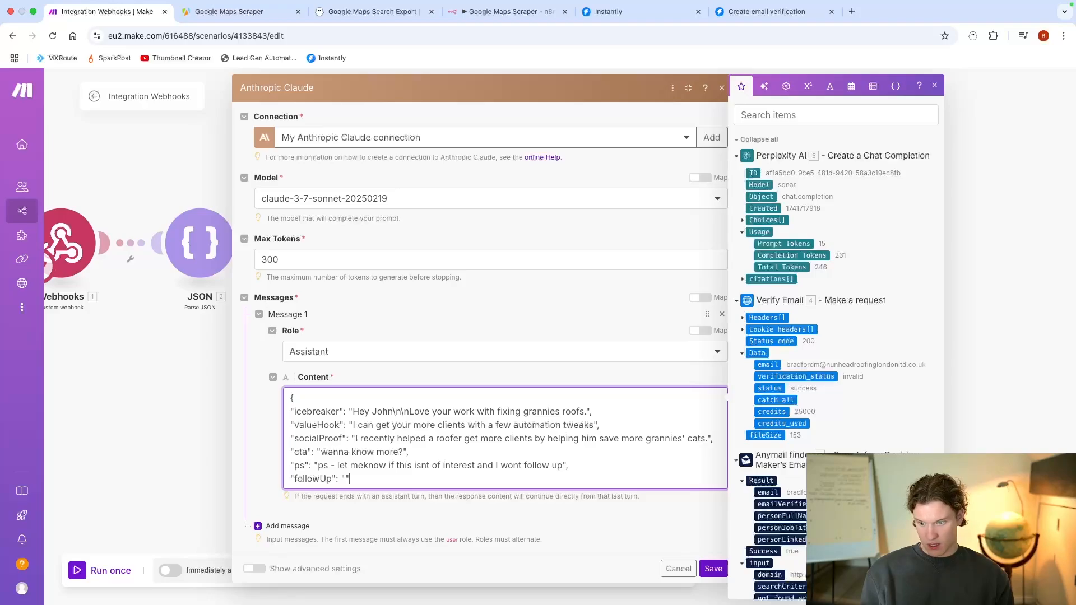
pyautogui.press('Return')
pyautogui.write('}')
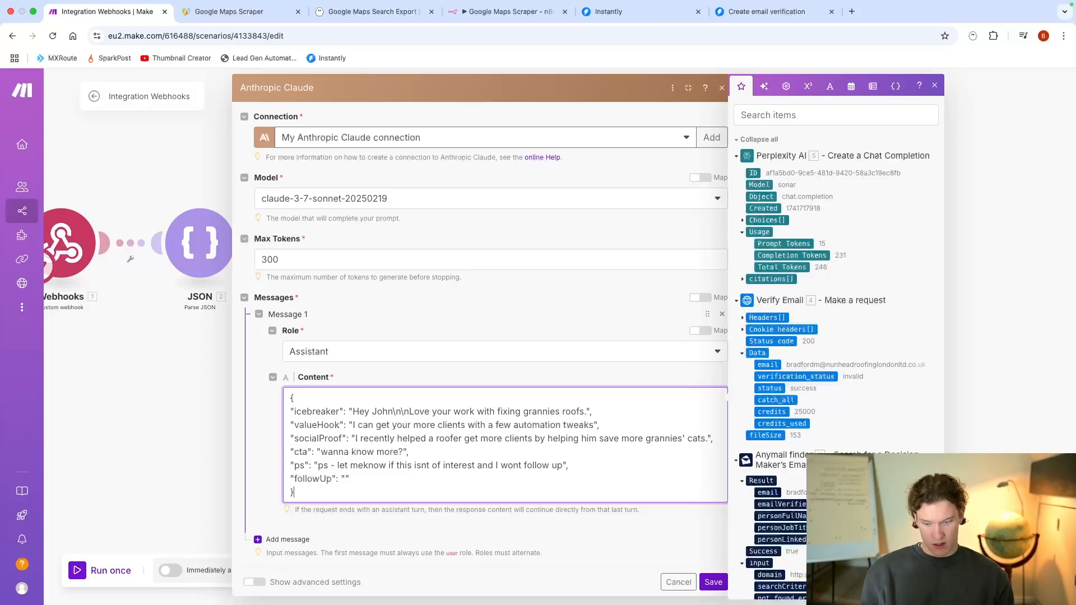
# Step: Begin the "followUp" value with a "Hey" greeting plus sample first name, \n\n, and "Just circling back"
pyautogui.click(343, 481)
pyautogui.write('Hey John')
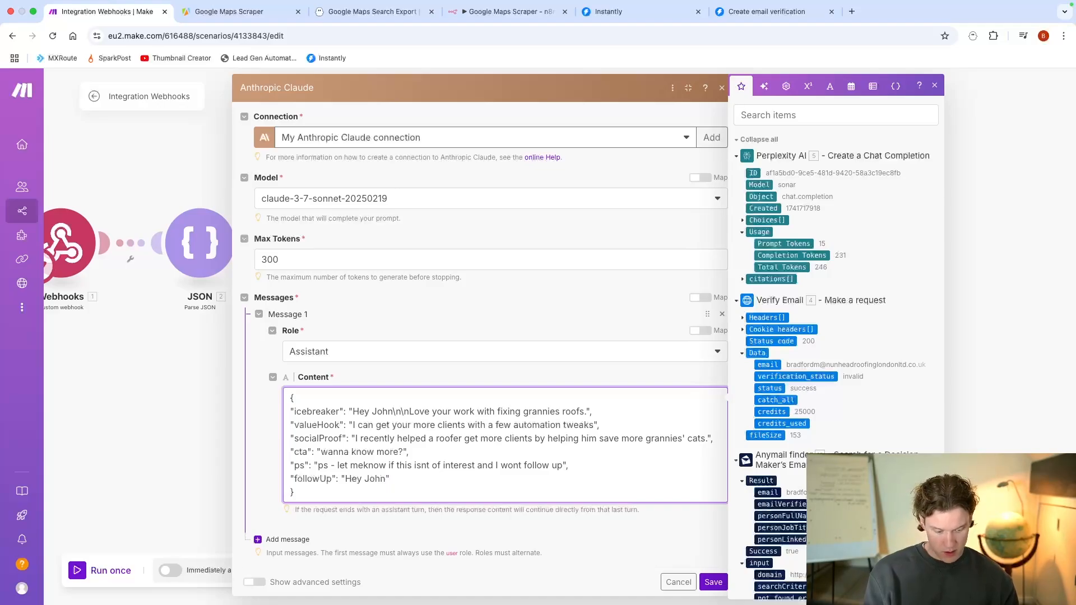
pyautogui.write('\\n\\')
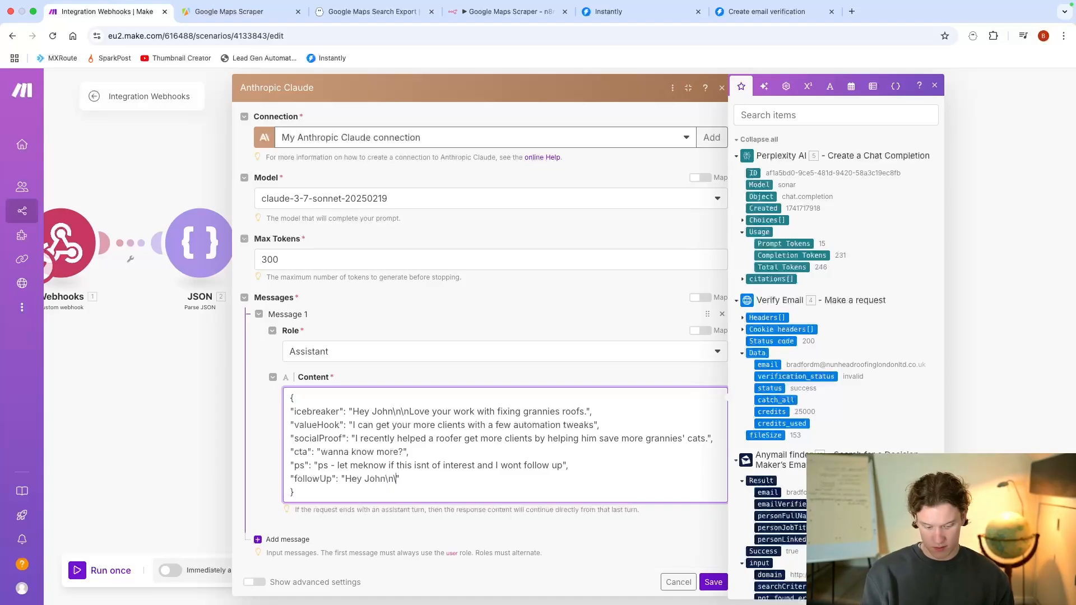
pyautogui.write('n')
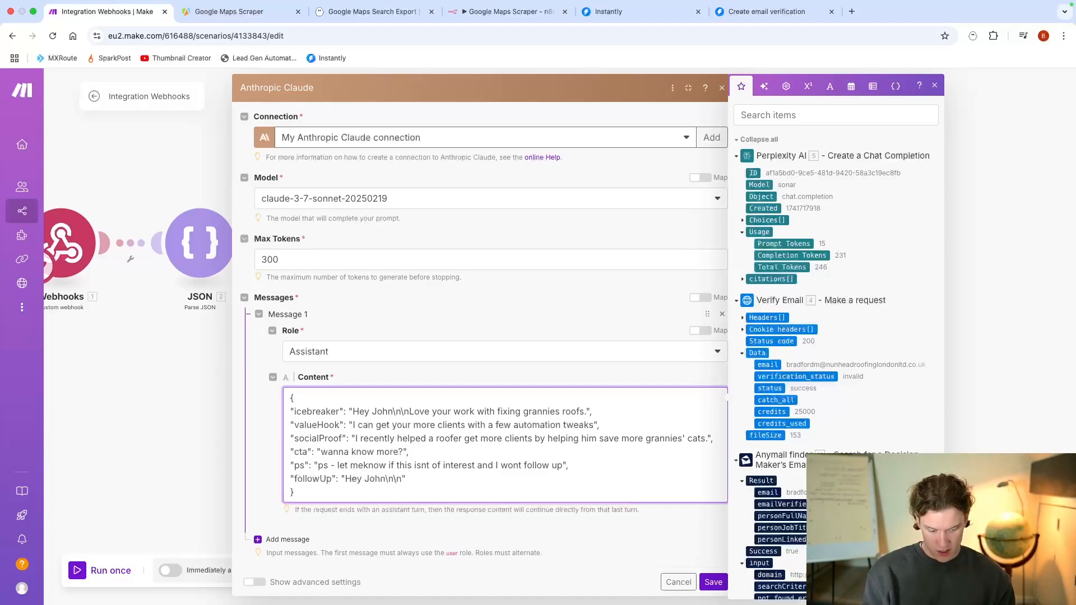
pyautogui.write('Just')
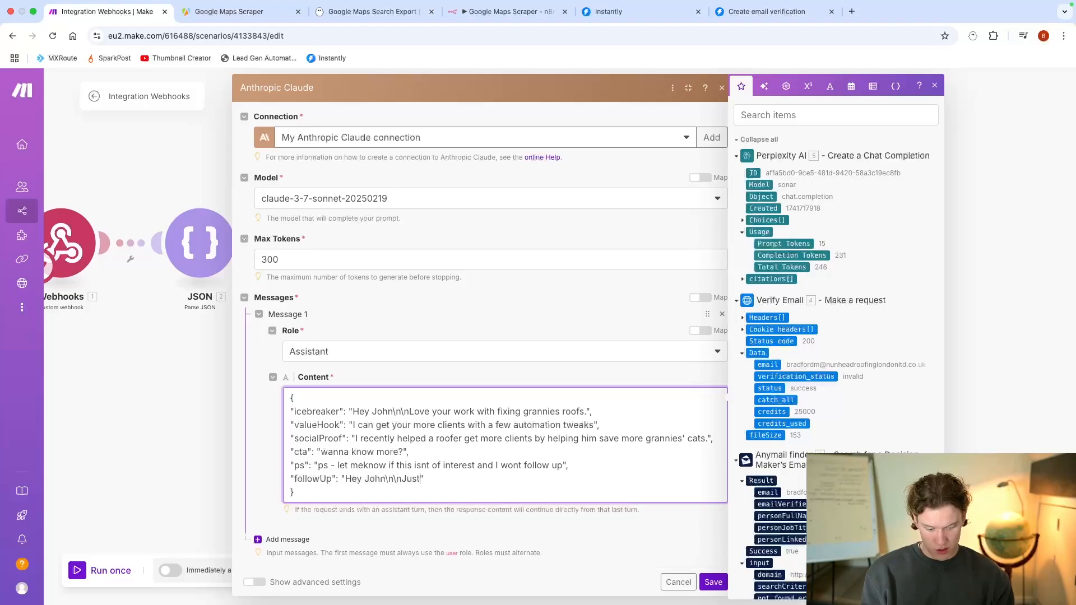
pyautogui.write(' cicrling')
pyautogui.press('BackSpace')
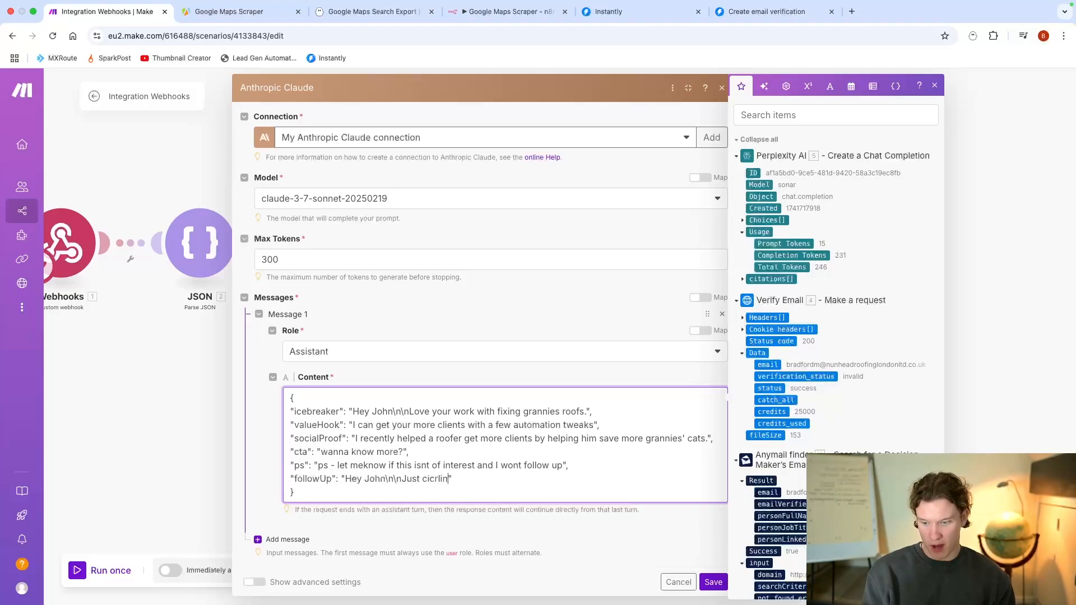
pyautogui.press('BackSpace')
pyautogui.press('BackSpace')
pyautogui.press('BackSpace')
pyautogui.press('BackSpace')
pyautogui.press('BackSpace')
pyautogui.press('BackSpace')
pyautogui.write('ircling ')
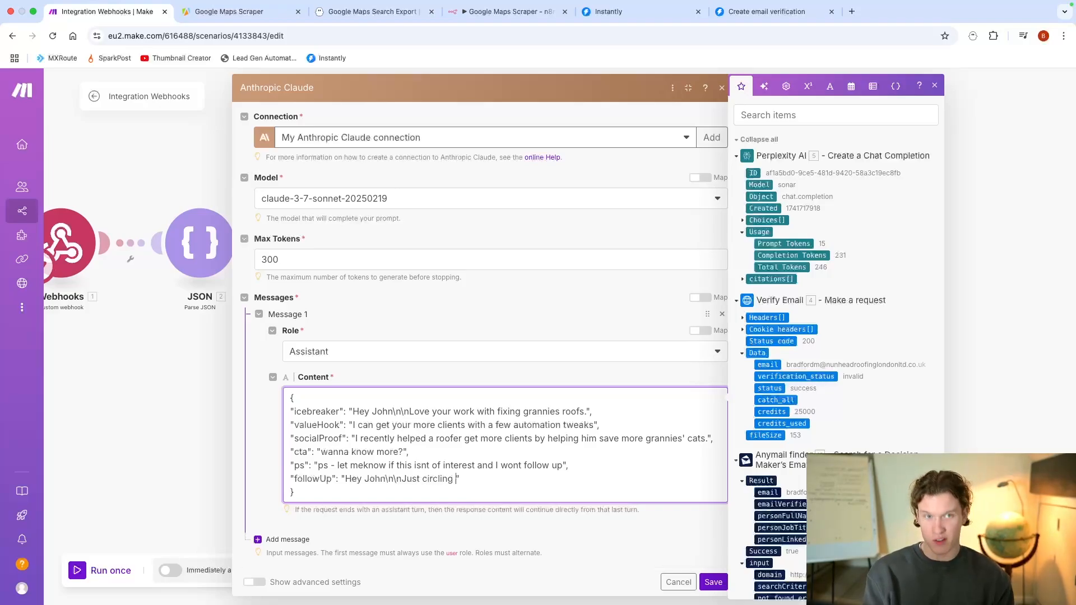
pyautogui.write('back')
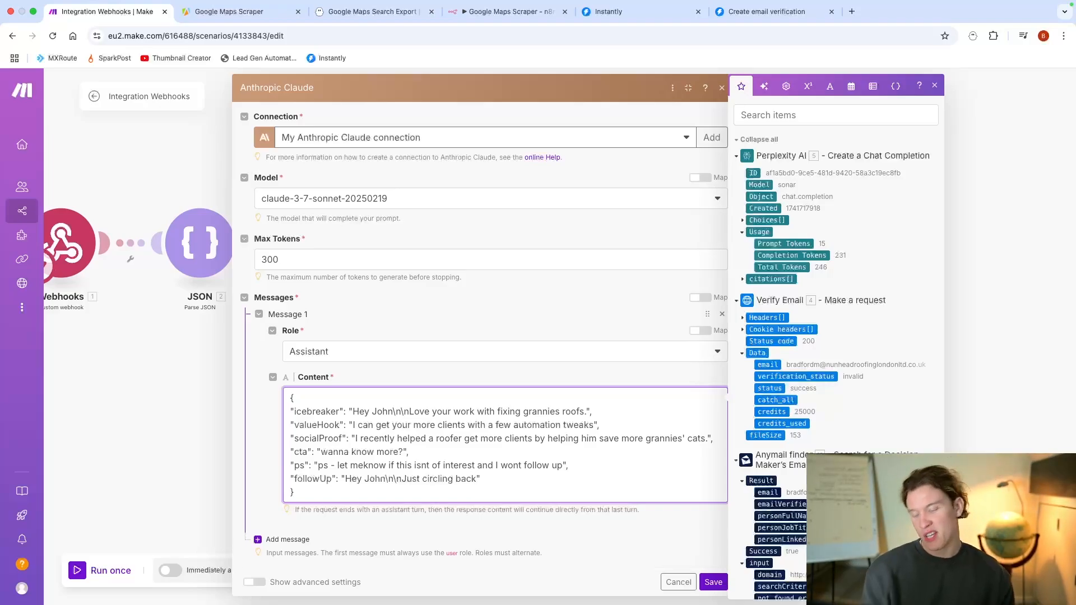
# Step: Extend the "followUp" value with "- we help roofing companies achive x in y time"
pyautogui.write('- we help ')
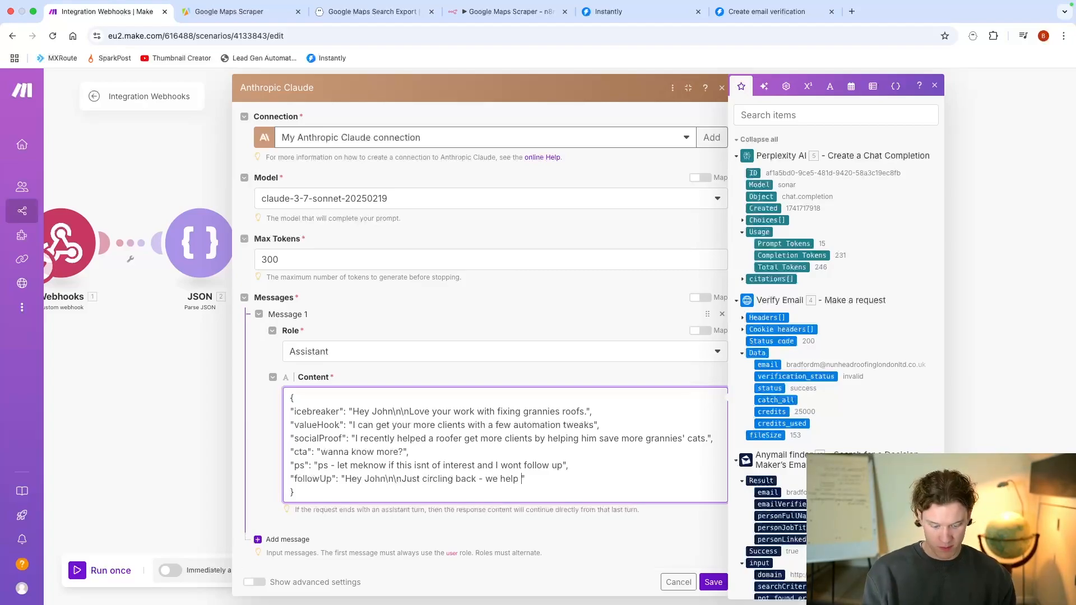
pyautogui.write('roofing com')
pyautogui.write('panies achiee')
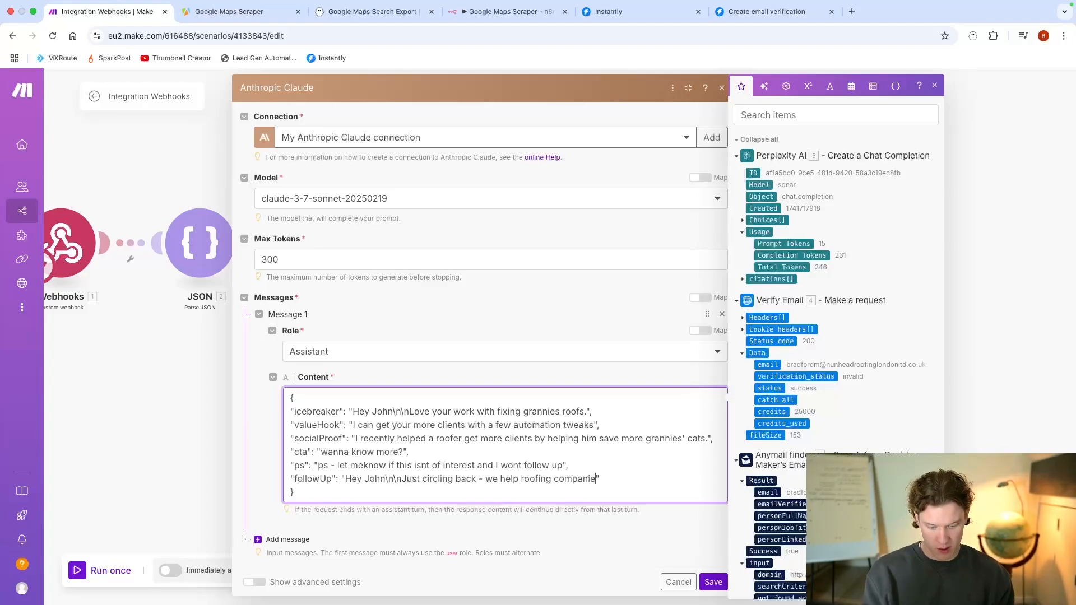
pyautogui.press('BackSpace')
pyautogui.press('BackSpace')
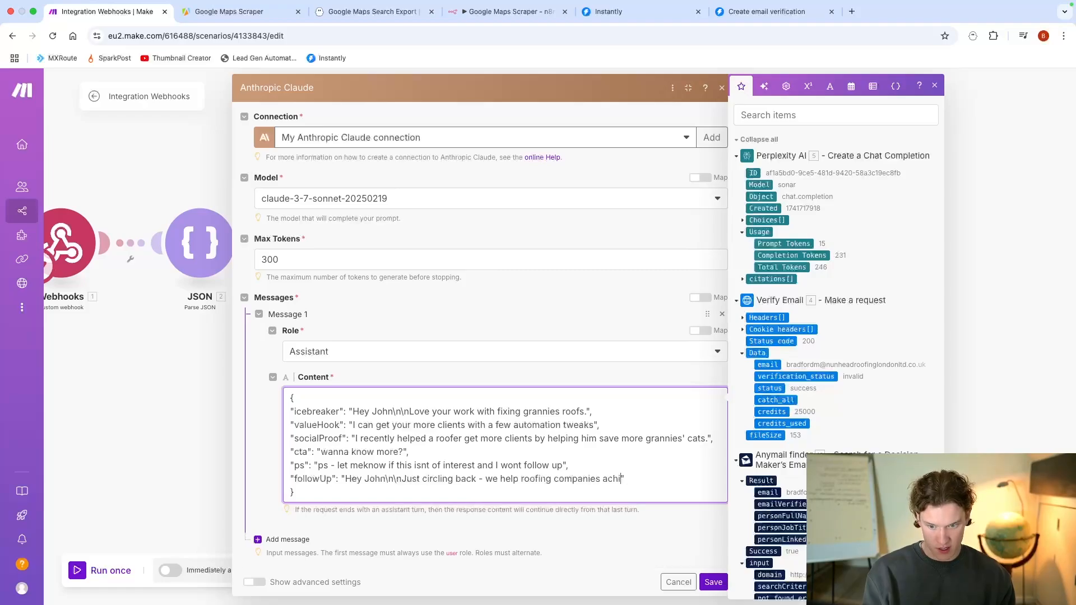
pyautogui.write('ve x oin')
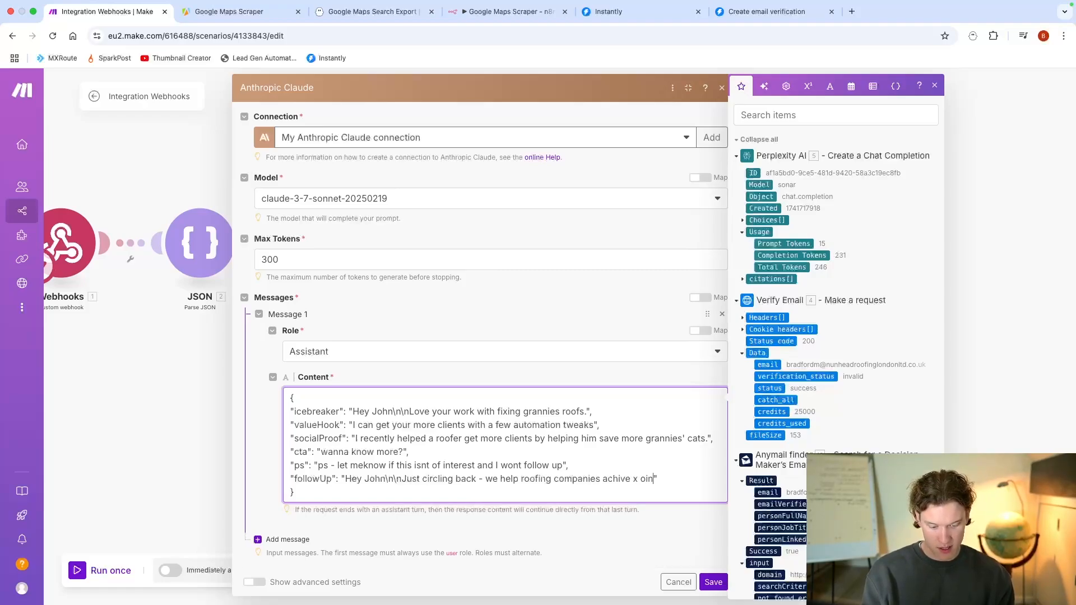
pyautogui.press('BackSpace')
pyautogui.press('BackSpace')
pyautogui.press('BackSpace')
pyautogui.press('BackSpace')
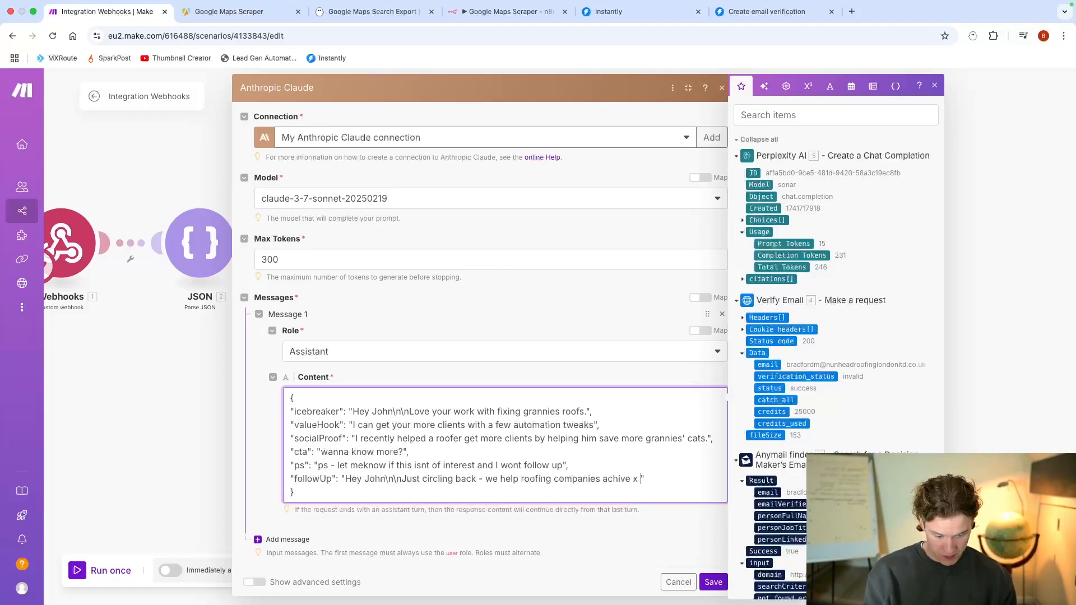
pyautogui.write('in y time')
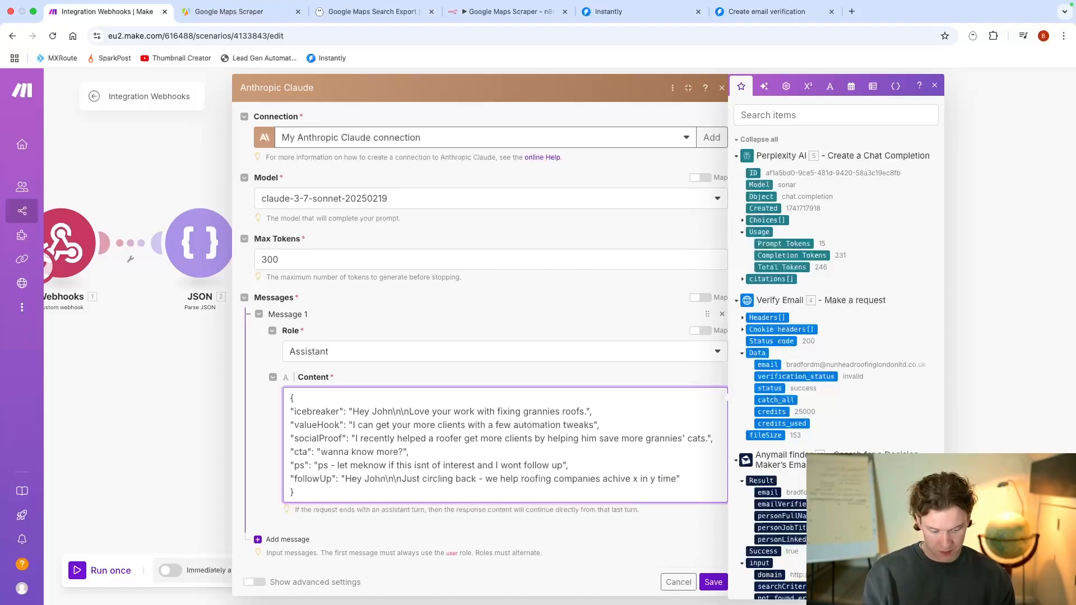
pyautogui.write('. ')
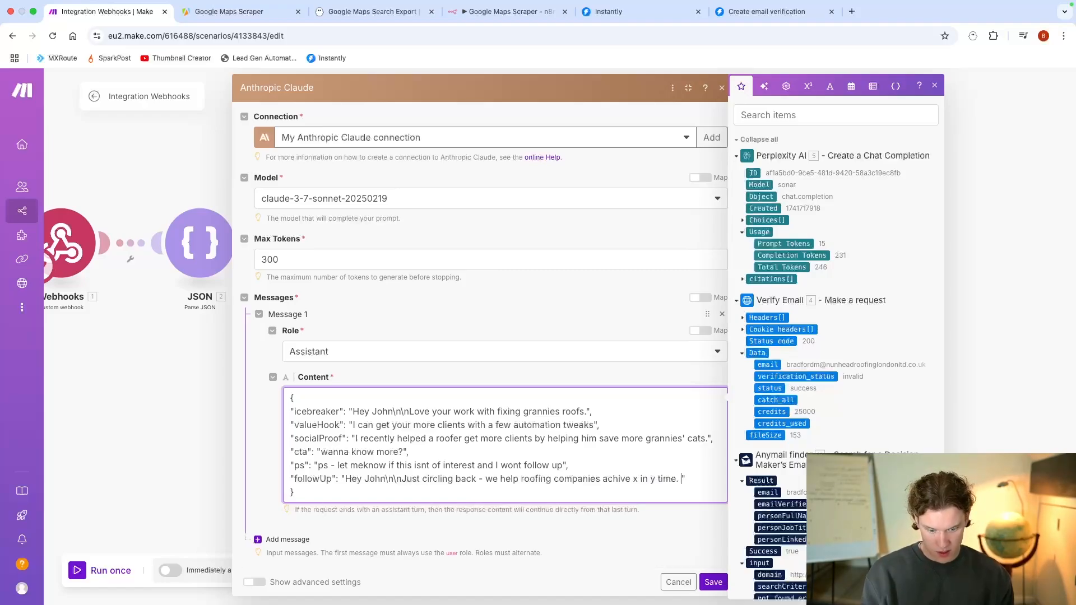
pyautogui.write('We rectn y')
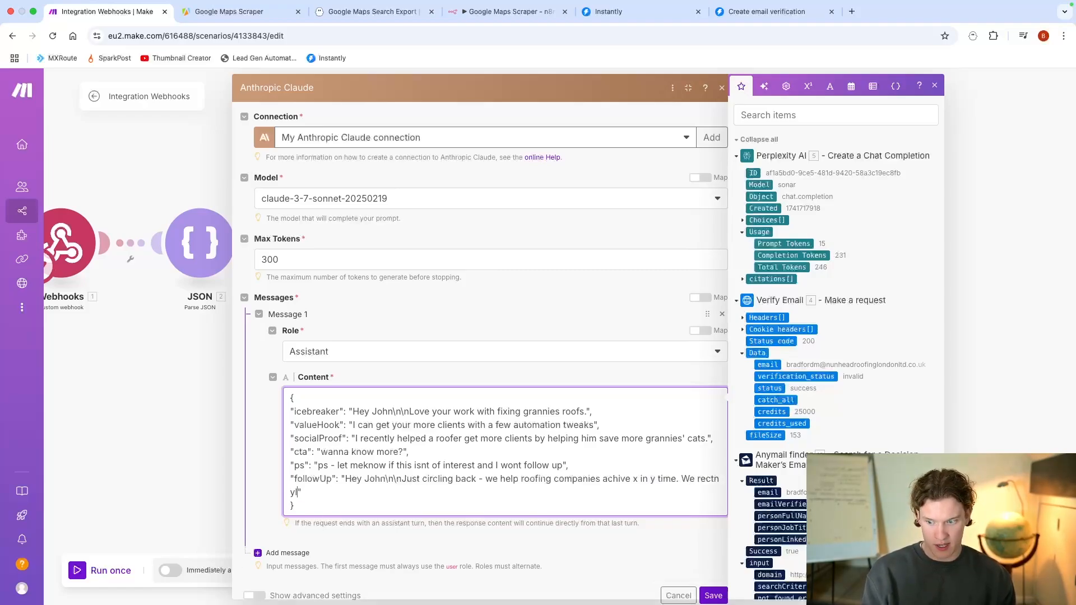
# Step: End the "followUp" sentence with a period and add "We recently helped" plus a sample client's first name
pyautogui.press('BackSpace')
pyautogui.press('BackSpace')
pyautogui.press('BackSpace')
pyautogui.press('BackSpace')
pyautogui.write('ently helpe')
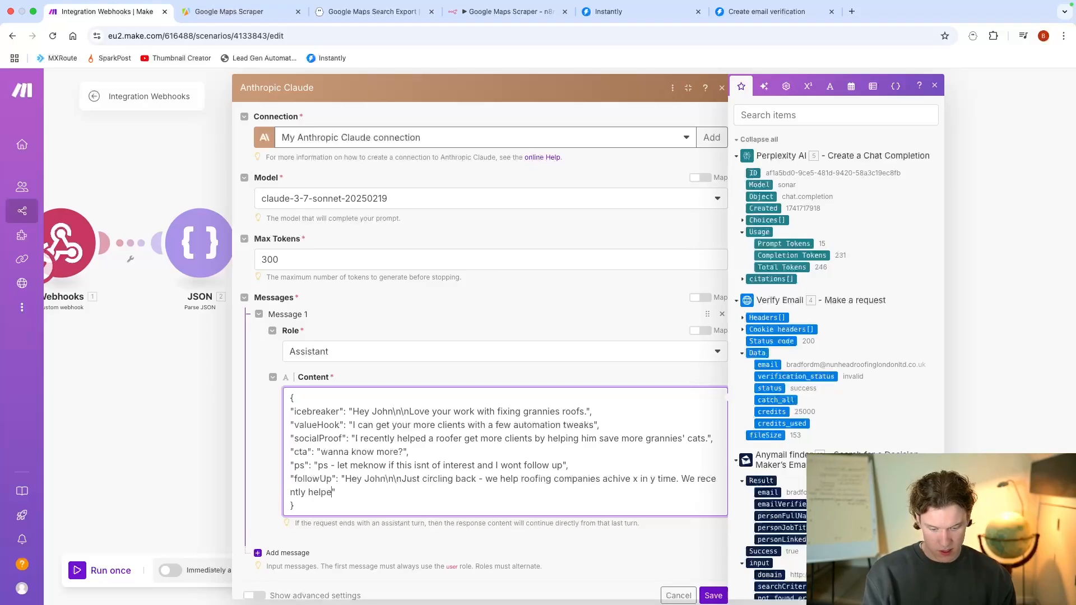
pyautogui.write('d steve ')
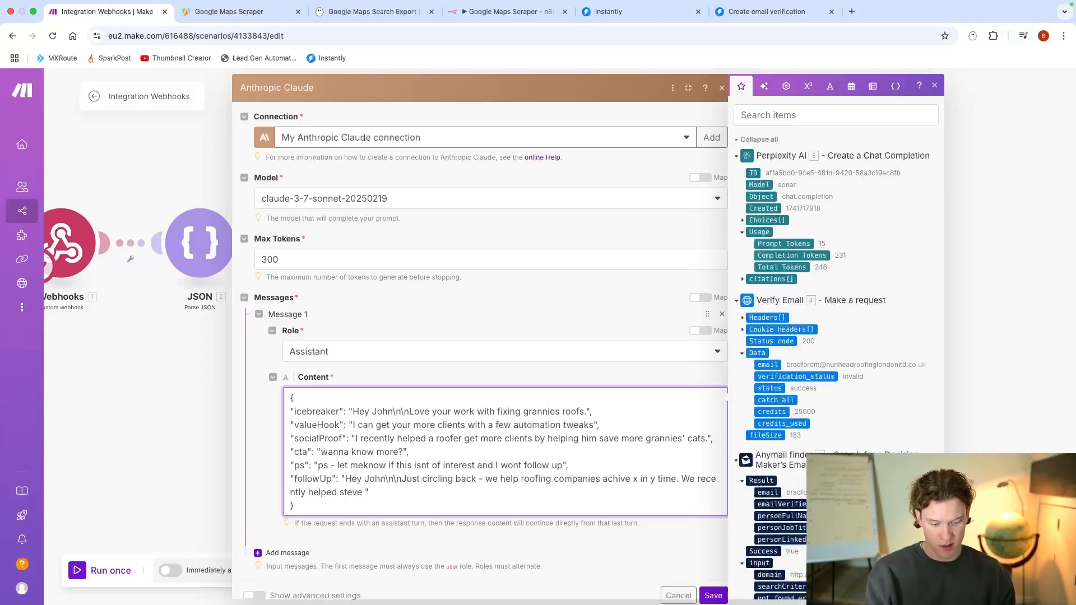
pyautogui.write('put tu')
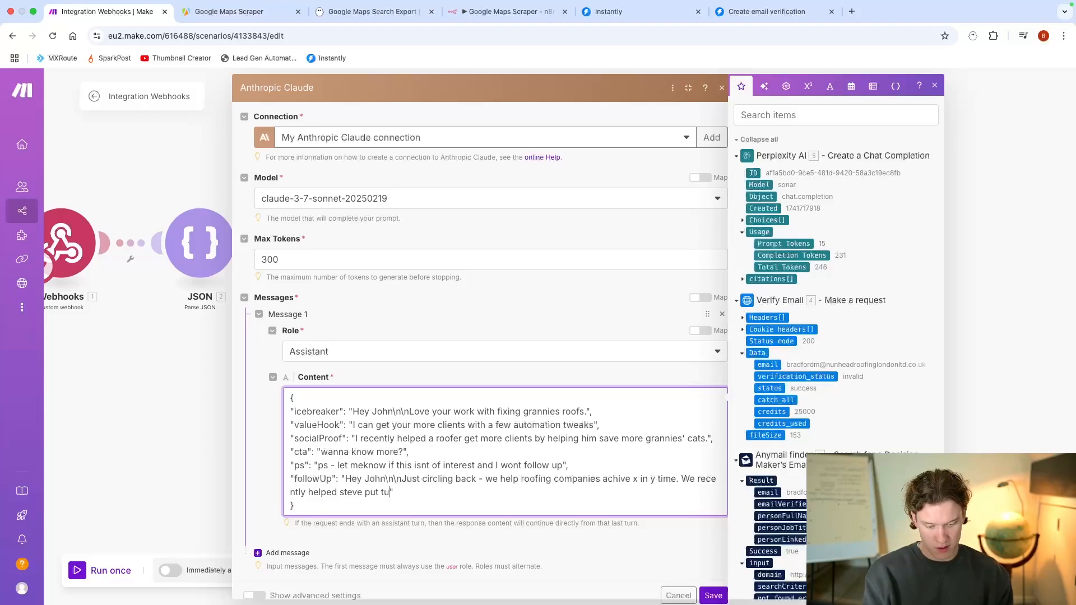
# Step: Continue the "followUp" client example after the sample name with "put more tiles on"
pyautogui.press('BackSpace')
pyautogui.press('BackSpace')
pyautogui.write('more toi')
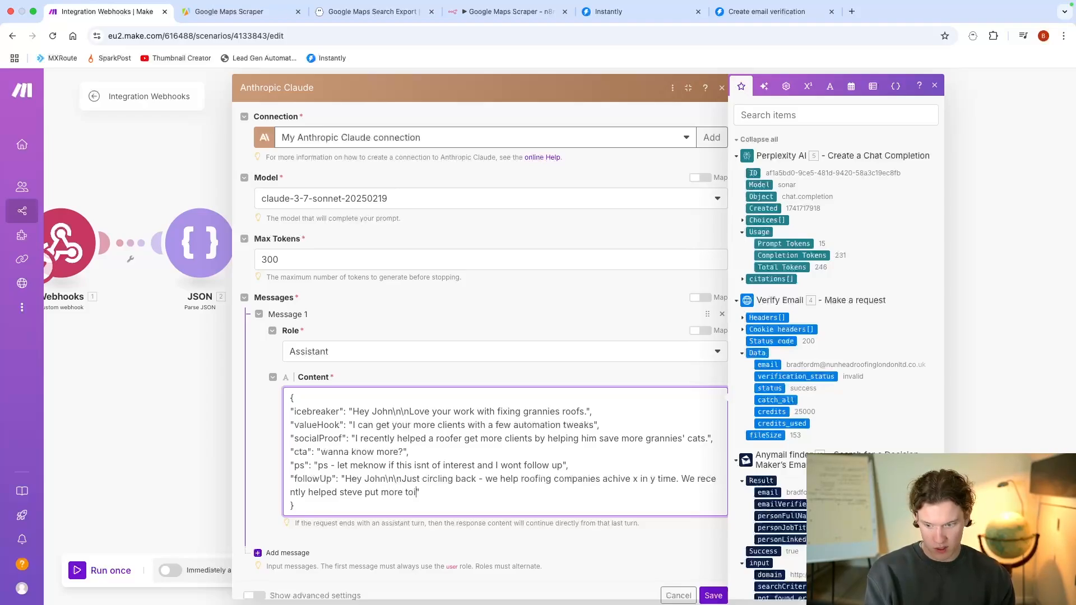
pyautogui.press('BackSpace')
pyautogui.press('BackSpace')
pyautogui.press('BackSpace')
pyautogui.write('tiles on more roofs.')
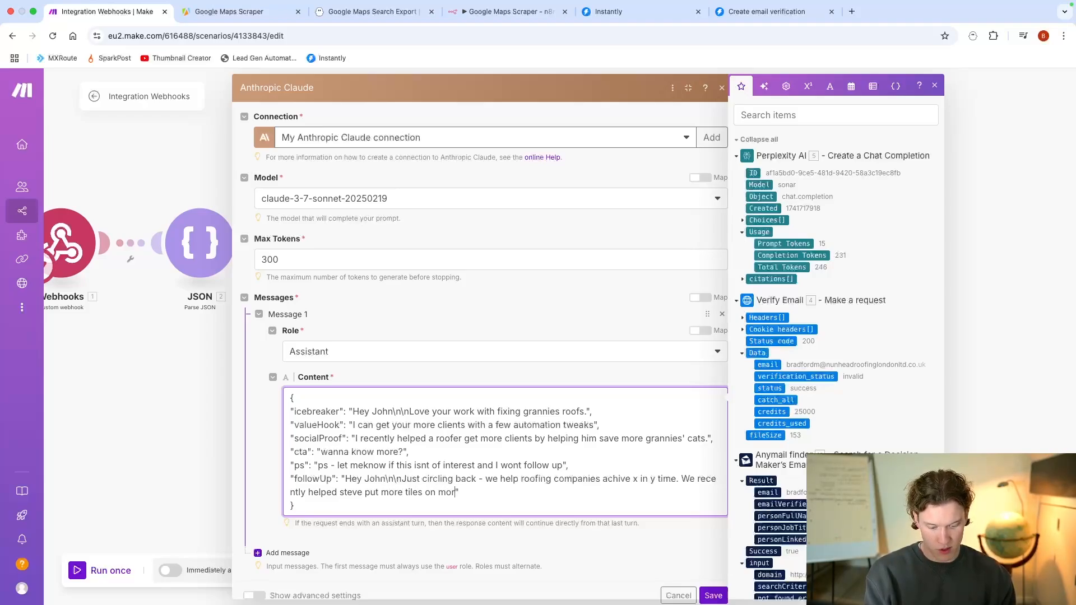
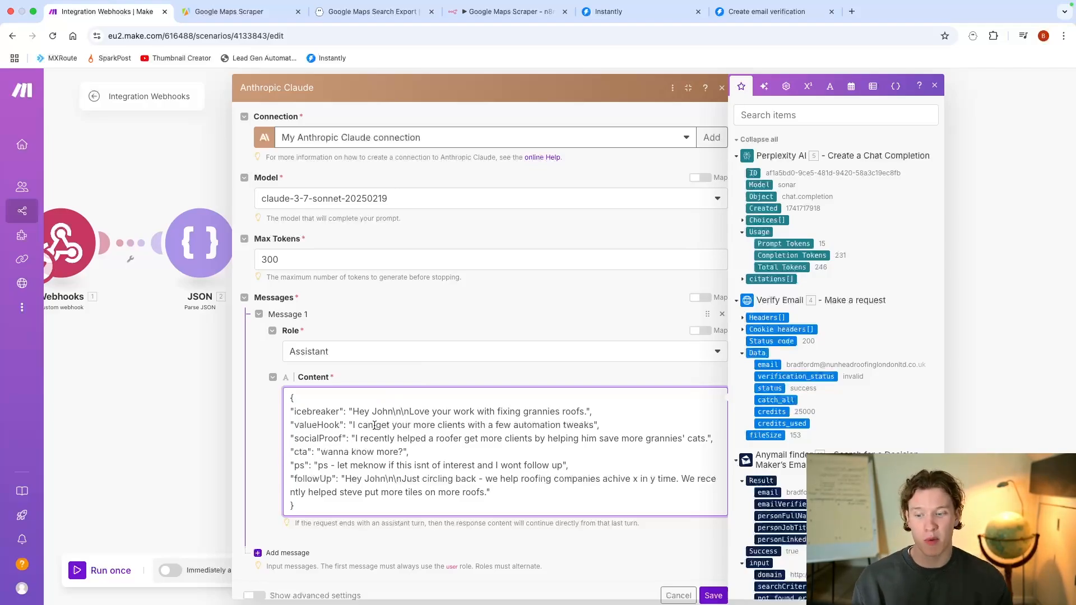
# Step: Add a second message with the User role to the Claude prompt and give it one content item
pyautogui.click(286, 553)
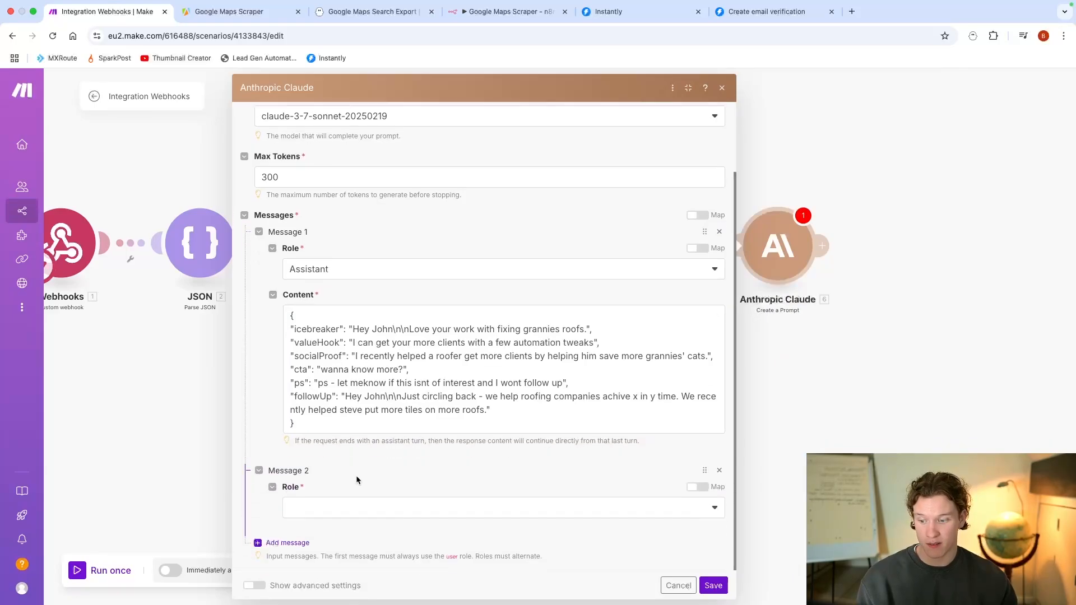
pyautogui.click(336, 520)
pyautogui.click(344, 511)
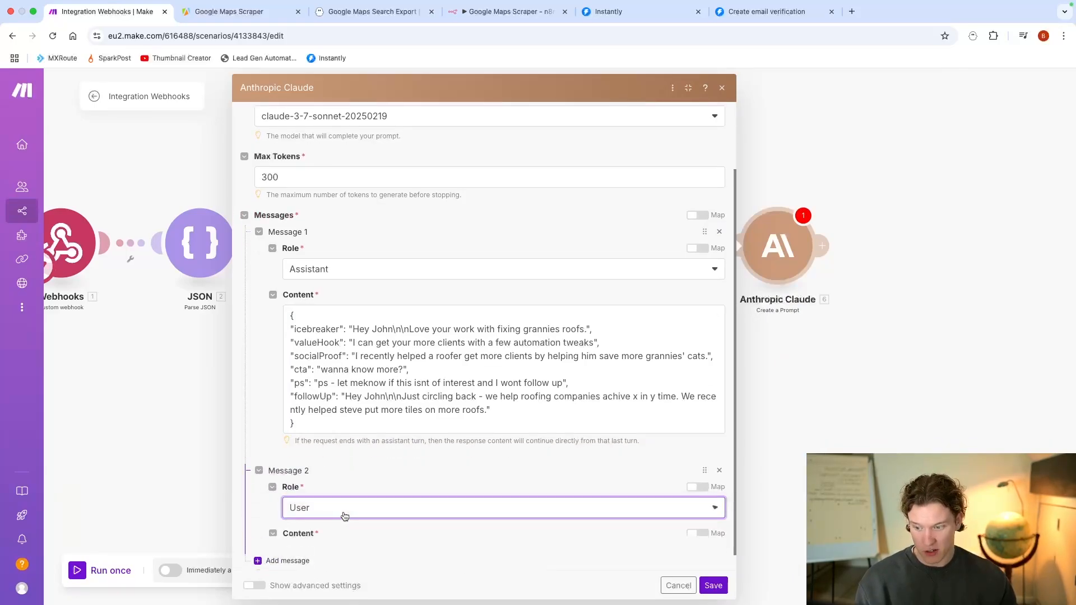
pyautogui.scroll(-1, 344, 511)
pyautogui.click(344, 509)
pyautogui.scroll(-2, 344, 499)
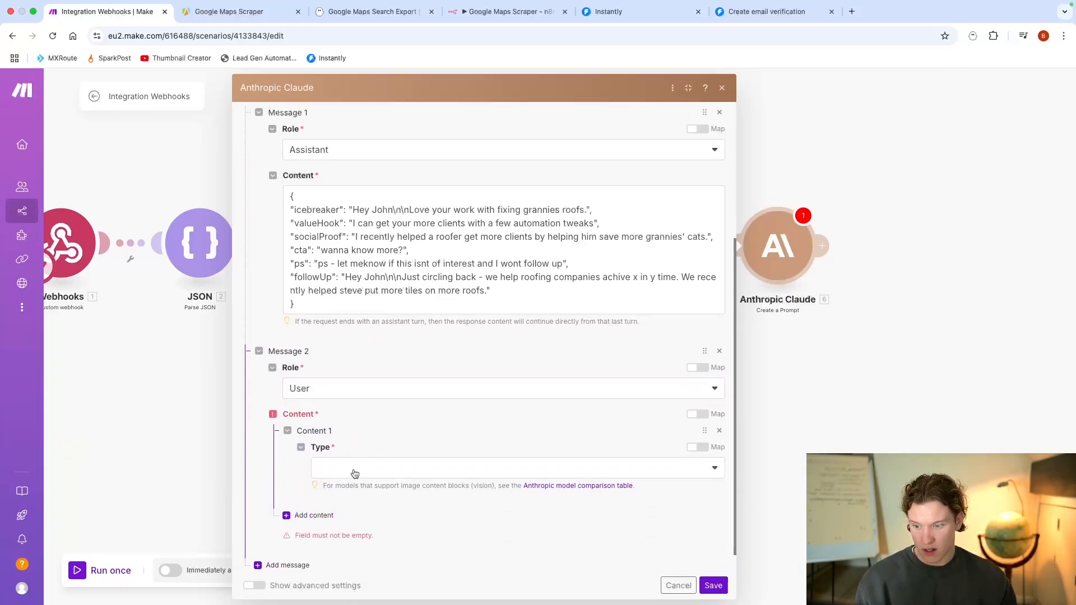
# Step: Set the second message's content type to Text and enter "Here's the dynamic info of the leads:"
pyautogui.click(354, 474)
pyautogui.click(347, 466)
pyautogui.click(353, 525)
pyautogui.write('H')
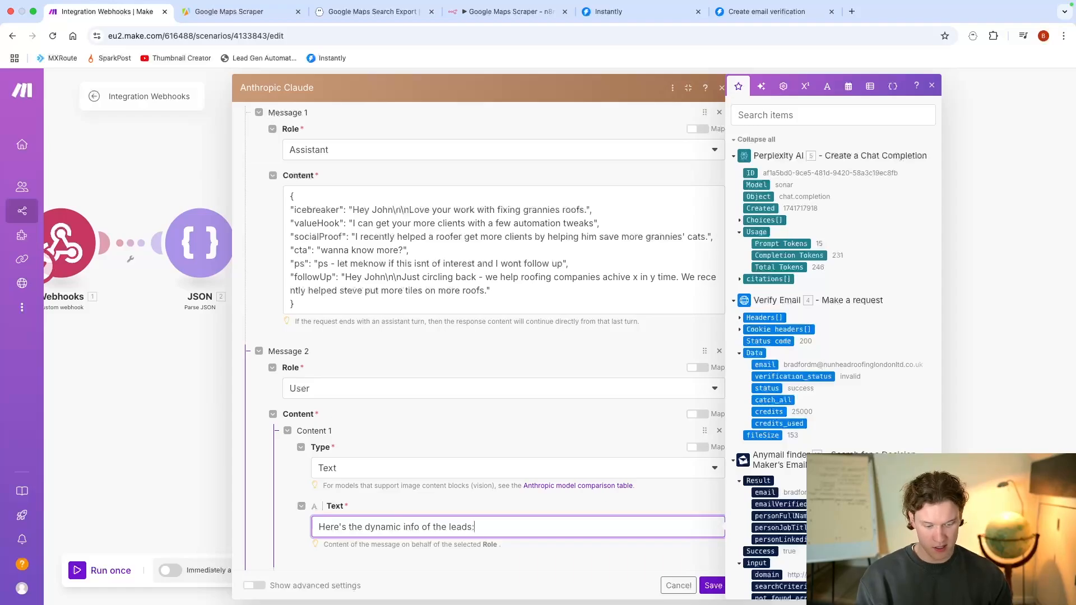
# Step: Map the Anymail finder personFullName and personJobTitle values on separate lines below the lead info sentence
pyautogui.press('Return')
pyautogui.scroll(-5, 817, 300)
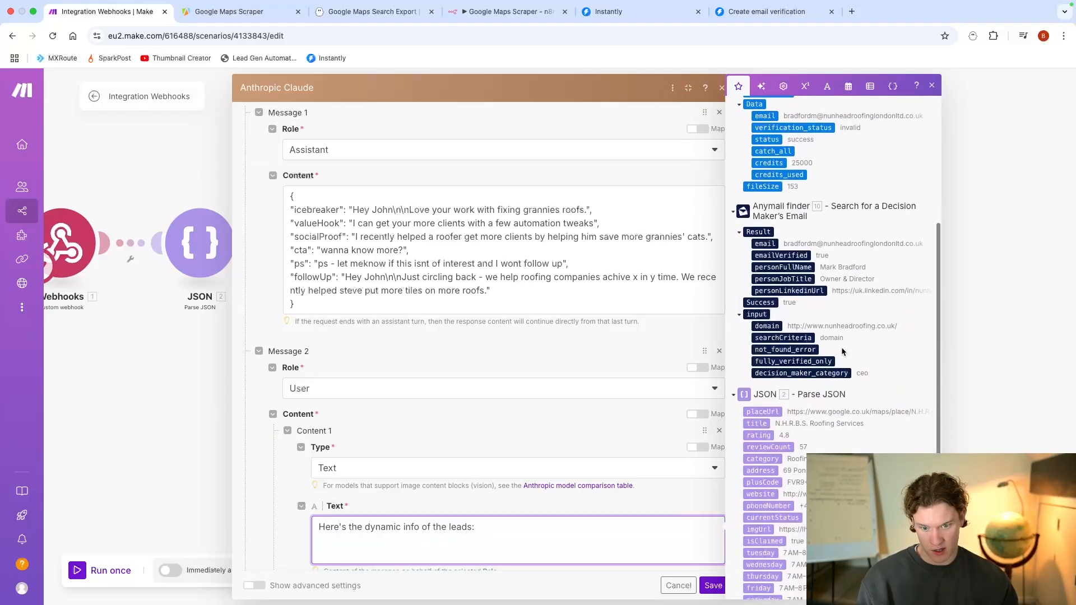
pyautogui.click(783, 267)
pyautogui.press('Return')
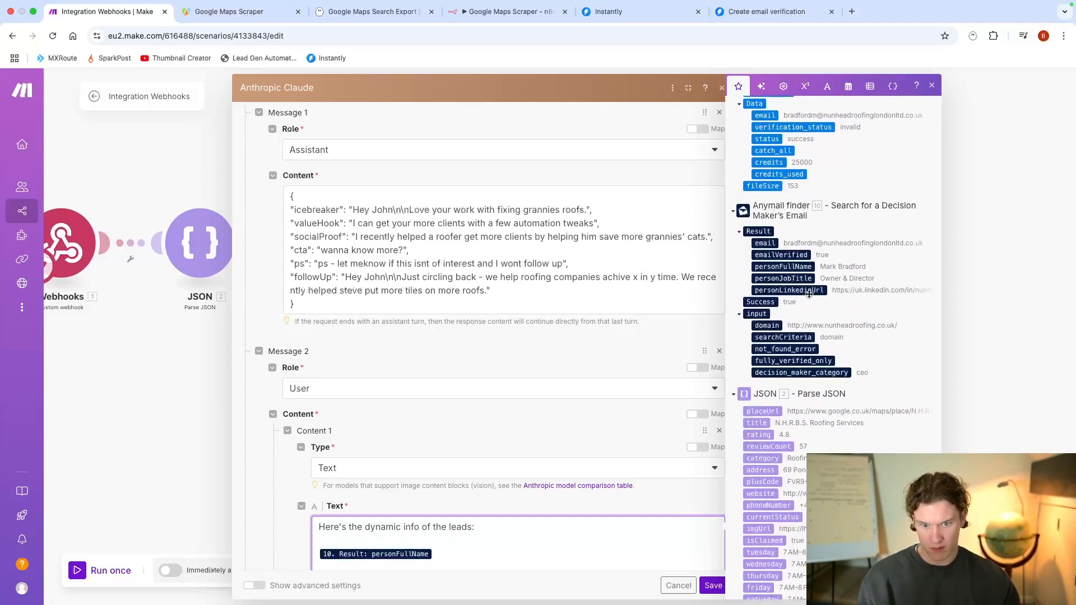
pyautogui.scroll(-1, 808, 293)
pyautogui.click(783, 241)
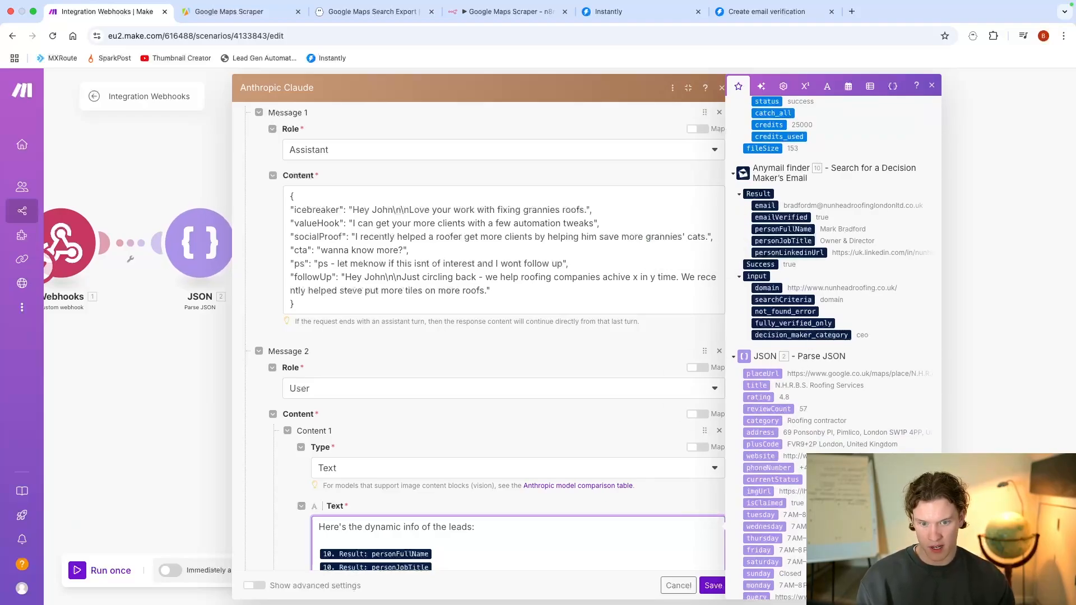
# Step: Add the parsed JSON title and Perplexity's Choices Message Content to the lead info text, and save the Claude module
pyautogui.scroll(-5, 807, 348)
pyautogui.scroll(15, 772, 453)
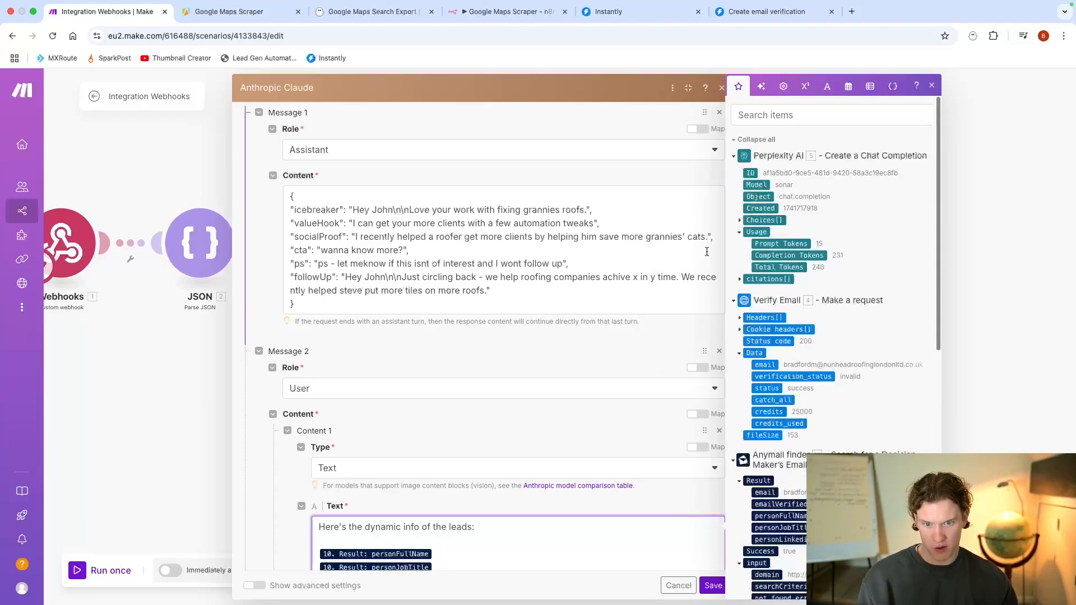
pyautogui.click(740, 220)
pyautogui.click(747, 256)
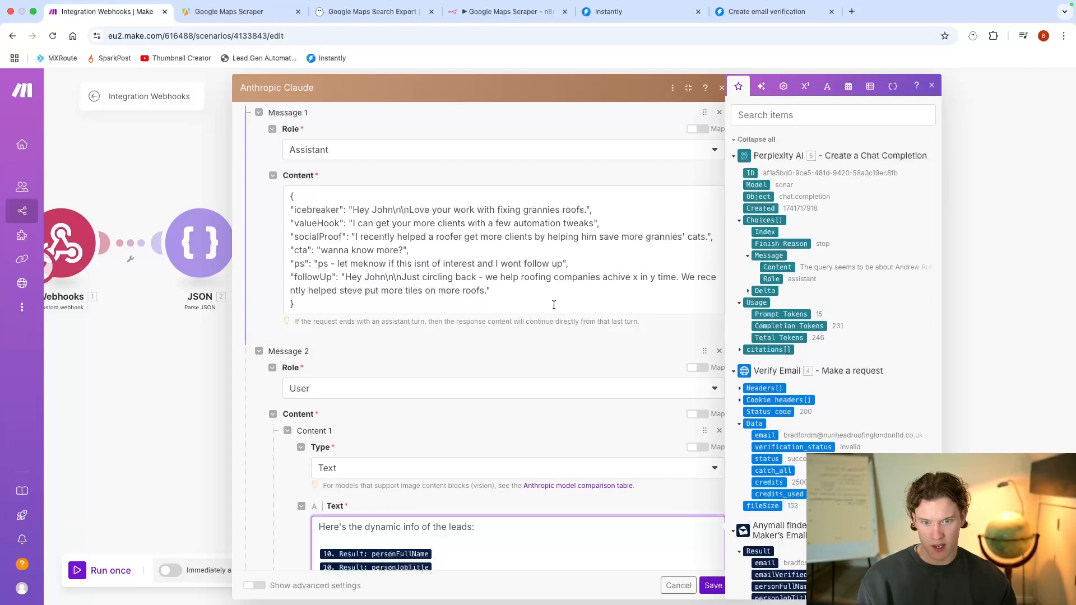
pyautogui.scroll(-3, 554, 304)
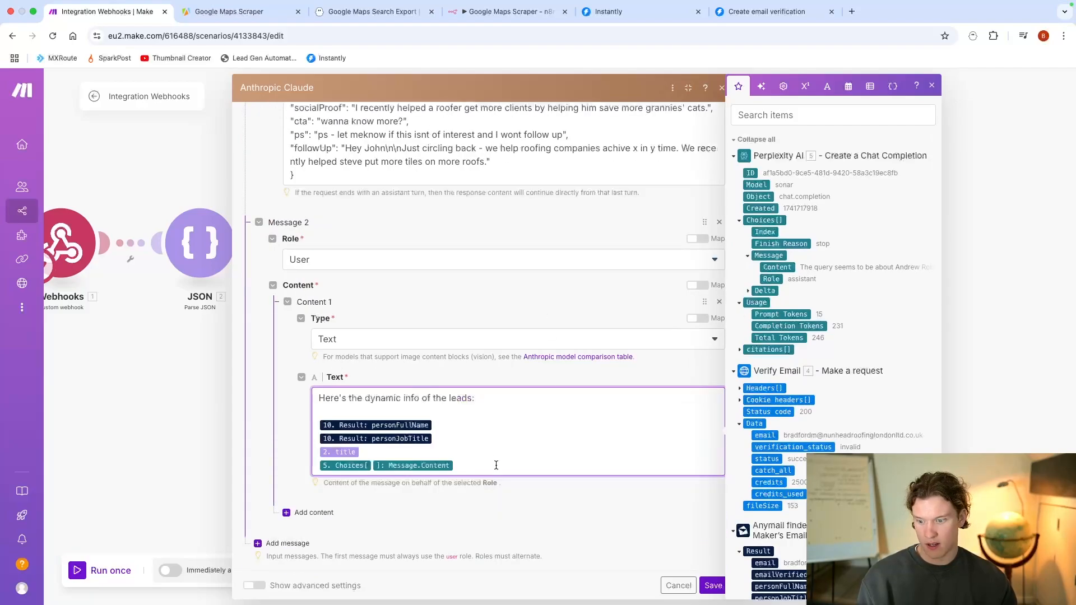
pyautogui.click(712, 584)
pyautogui.click(610, 303)
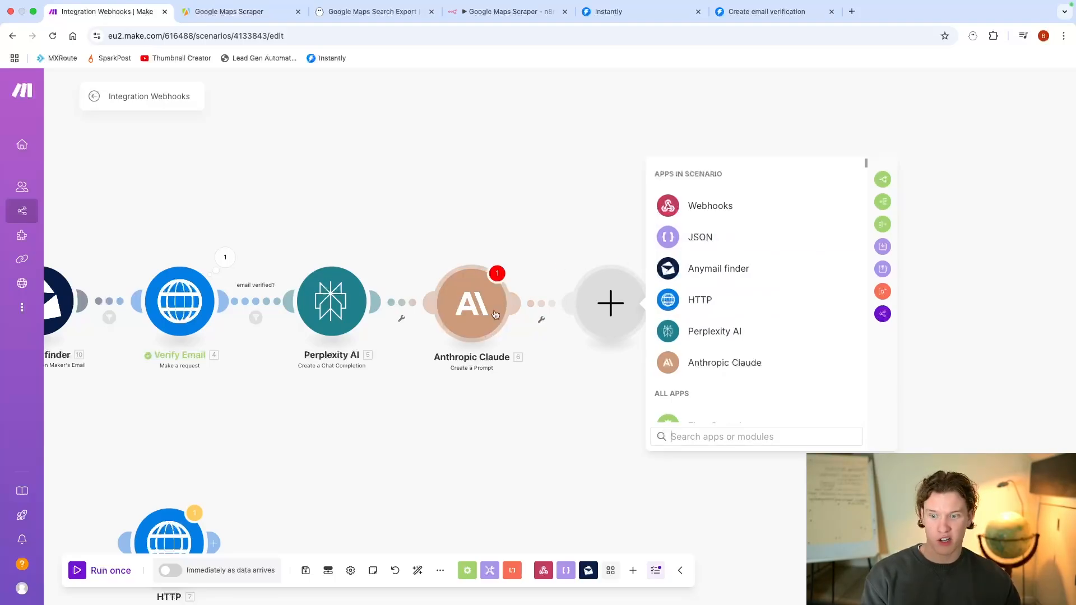
pyautogui.click(573, 391)
# Step: Reveal the Claude module's advanced settings, paste the copied text into System Prompt, and save the module
pyautogui.click(487, 319)
pyautogui.scroll(-10, 582, 423)
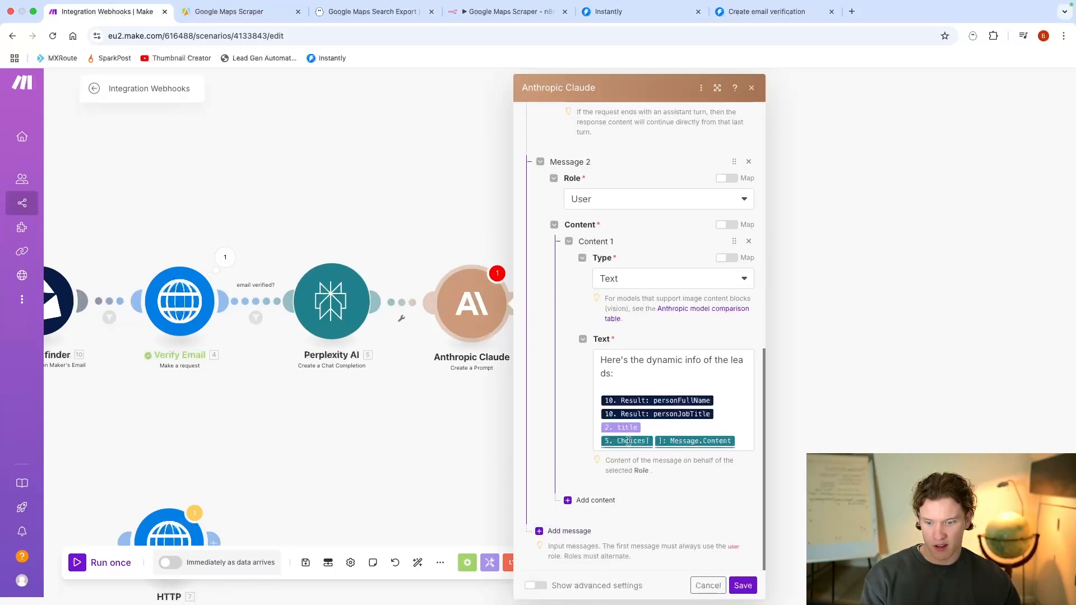
pyautogui.click(535, 585)
pyautogui.scroll(-5, 608, 417)
pyautogui.scroll(-4, 607, 413)
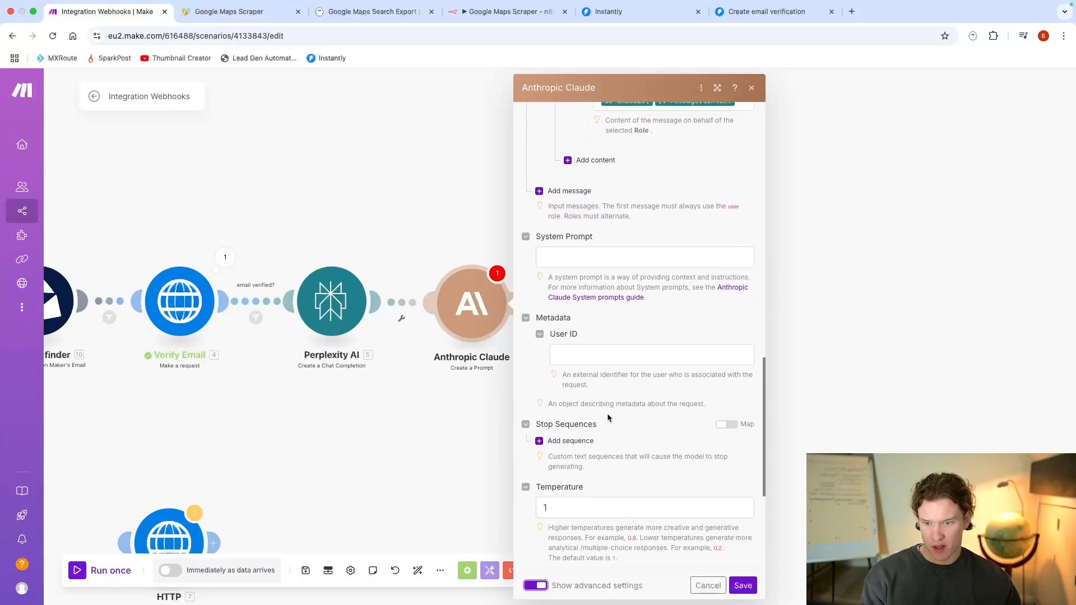
pyautogui.click(639, 169)
pyautogui.write("You're an intelligent, helpful, writing assistant.")
pyautogui.scroll(-3, 579, 314)
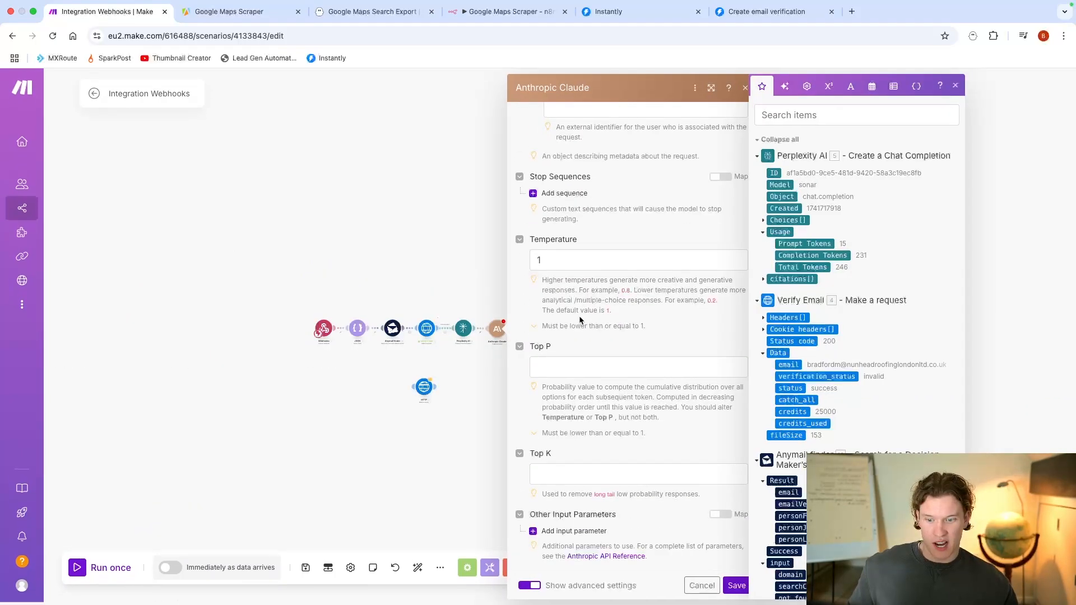
pyautogui.click(918, 586)
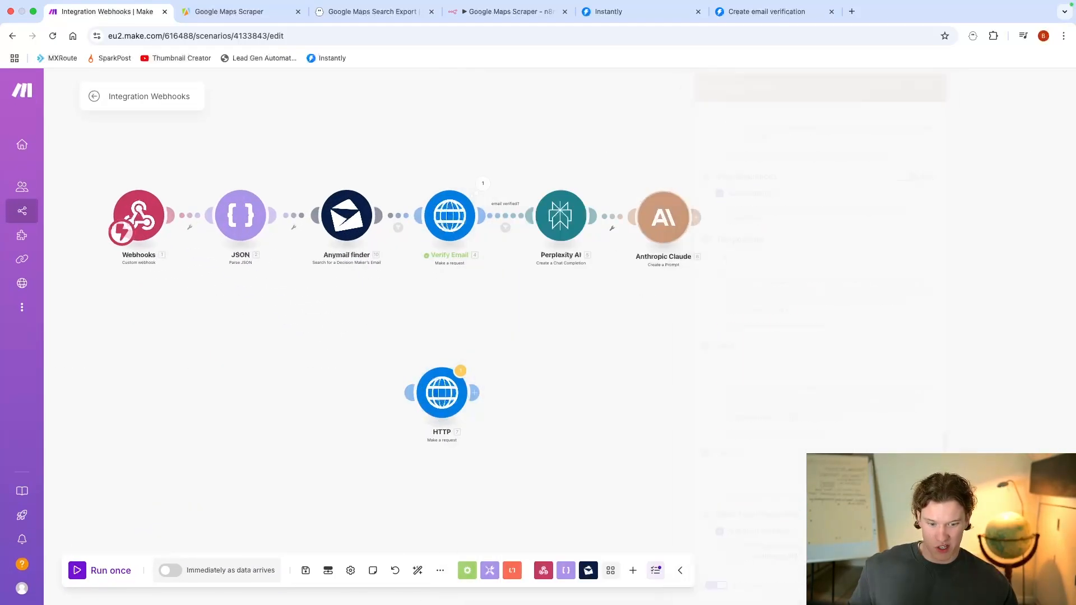
# Step: Add a Parse JSON module after Claude with Claude's Text Response as its JSON string, and save it
pyautogui.click(695, 217)
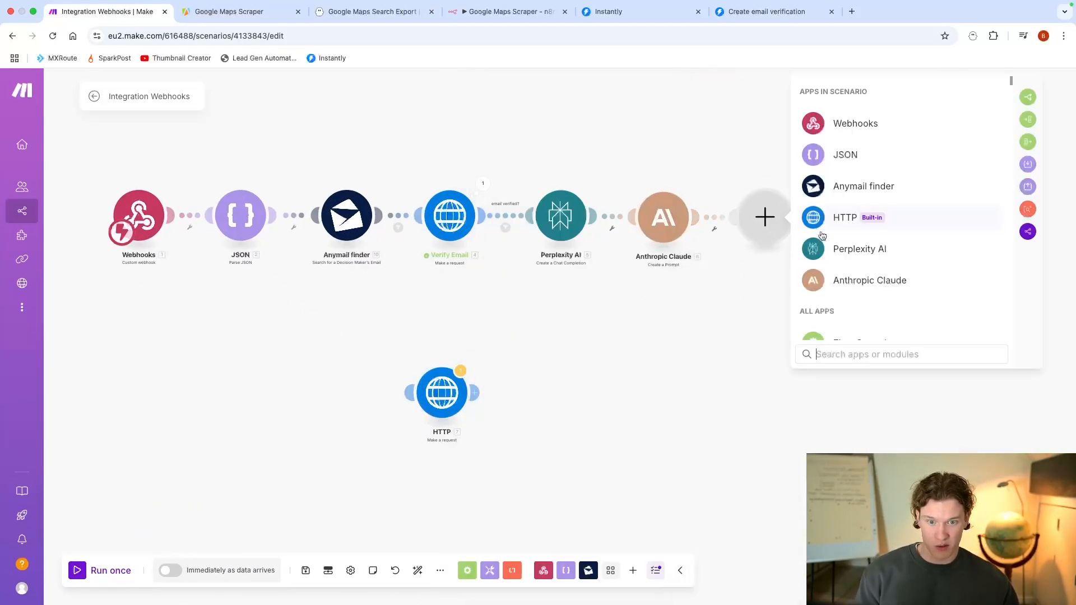
pyautogui.click(857, 154)
pyautogui.click(918, 290)
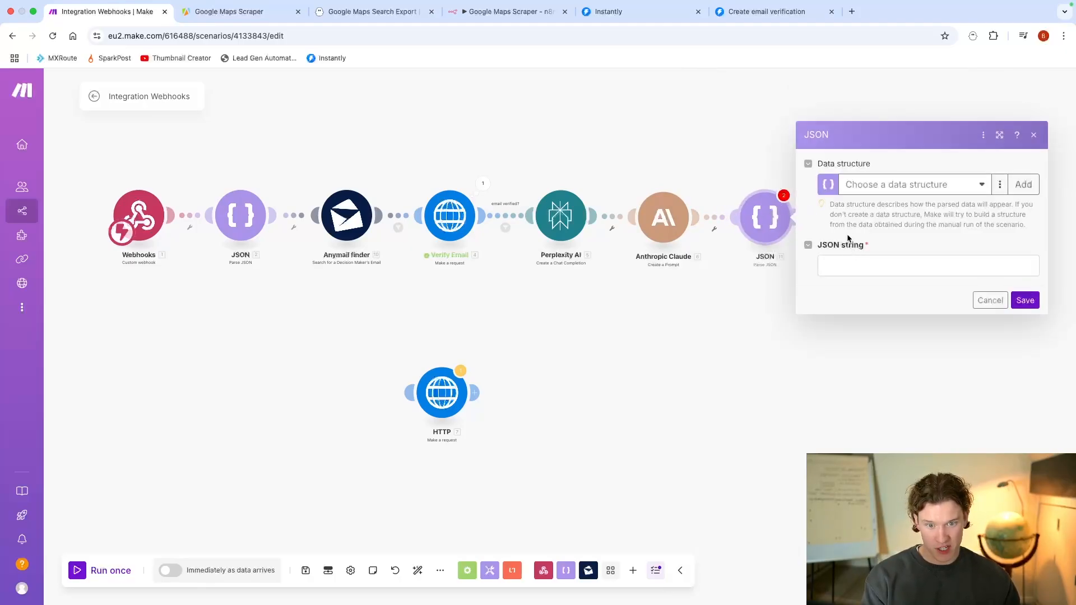
pyautogui.click(870, 268)
pyautogui.click(655, 172)
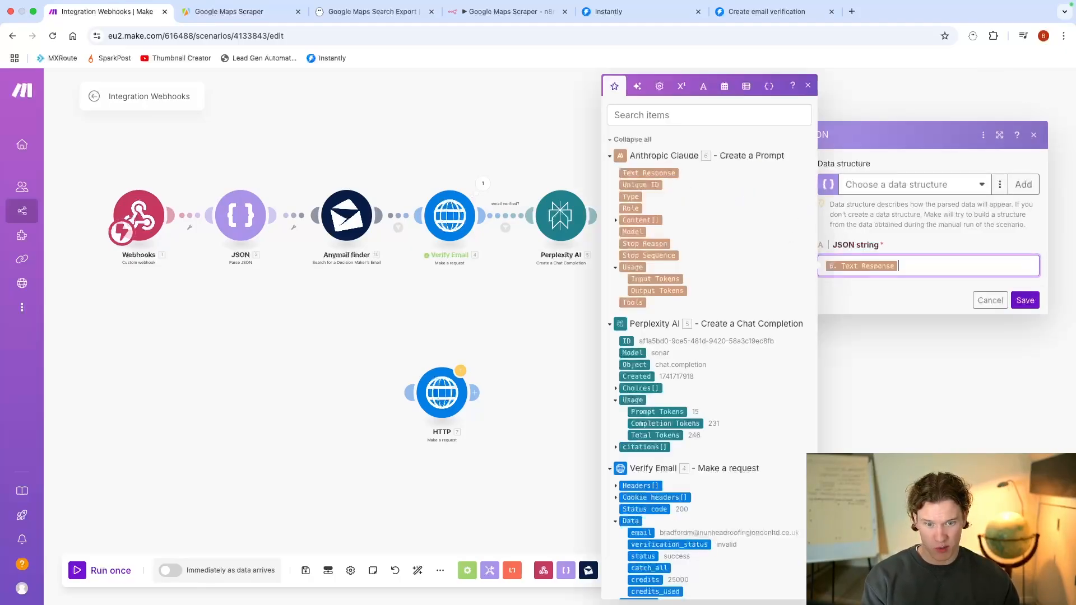
pyautogui.click(1020, 301)
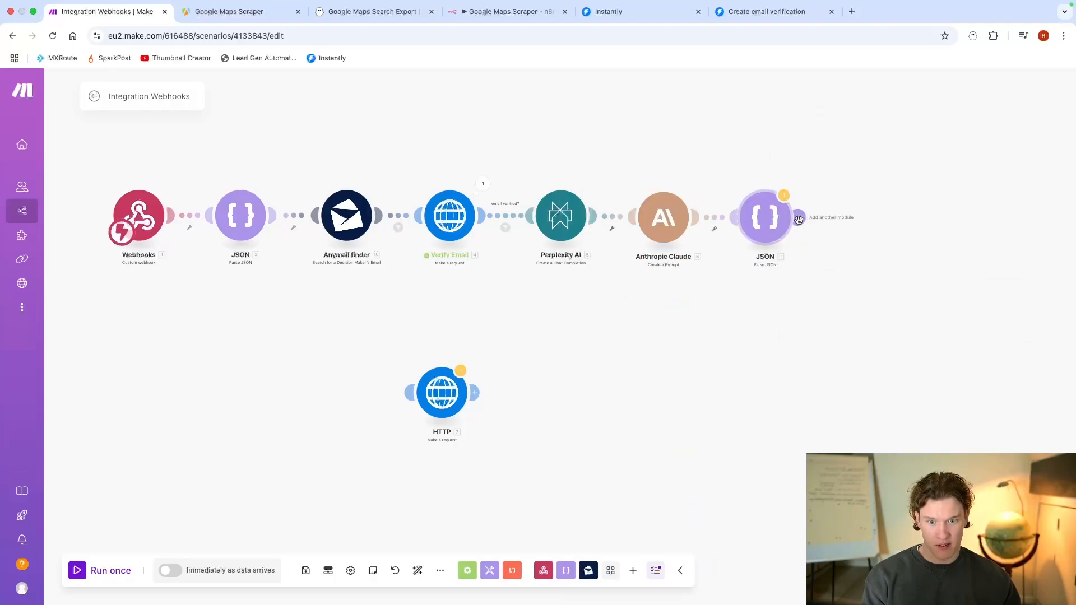
# Step: Add an Instantly "Add a Lead to a Campaign" module after the second JSON module
pyautogui.click(855, 224)
pyautogui.write('insta')
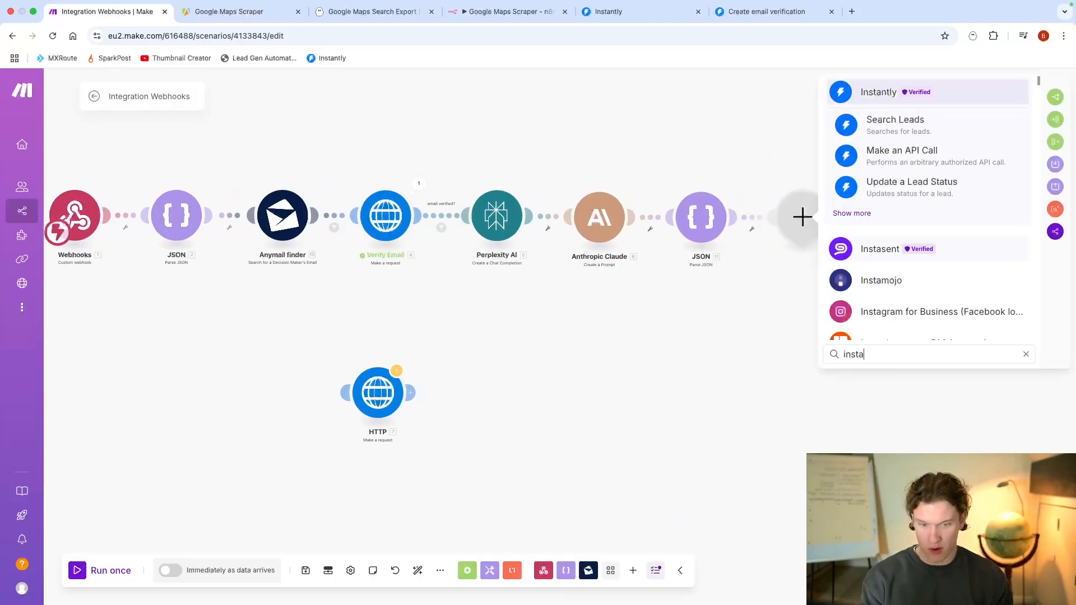
pyautogui.click(852, 213)
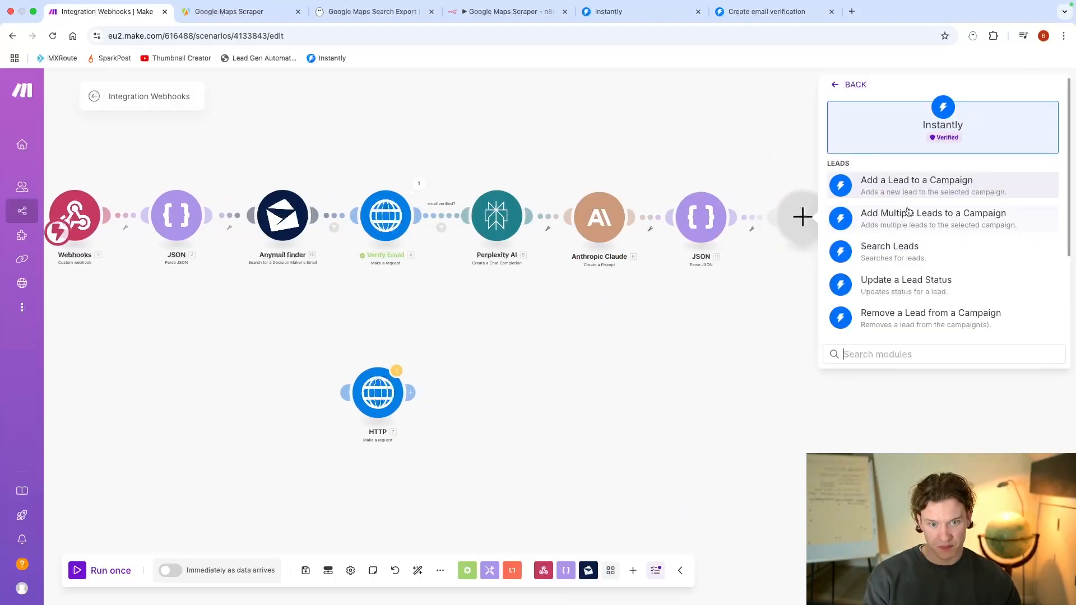
pyautogui.click(923, 185)
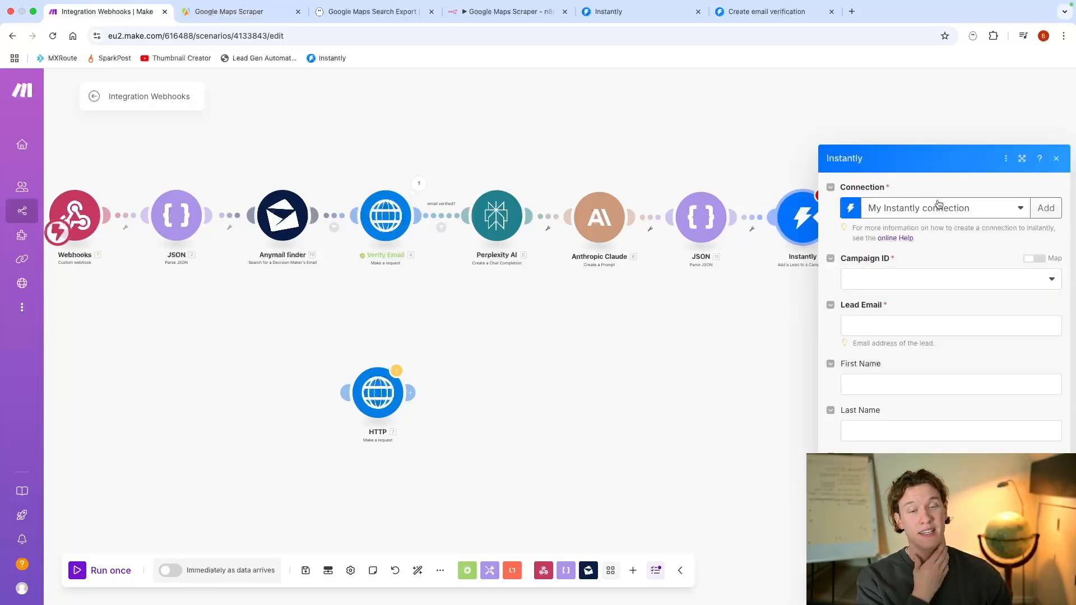
# Step: Examine which items from the earlier modules can be mapped to the Instantly lead's First Name
pyautogui.click(924, 314)
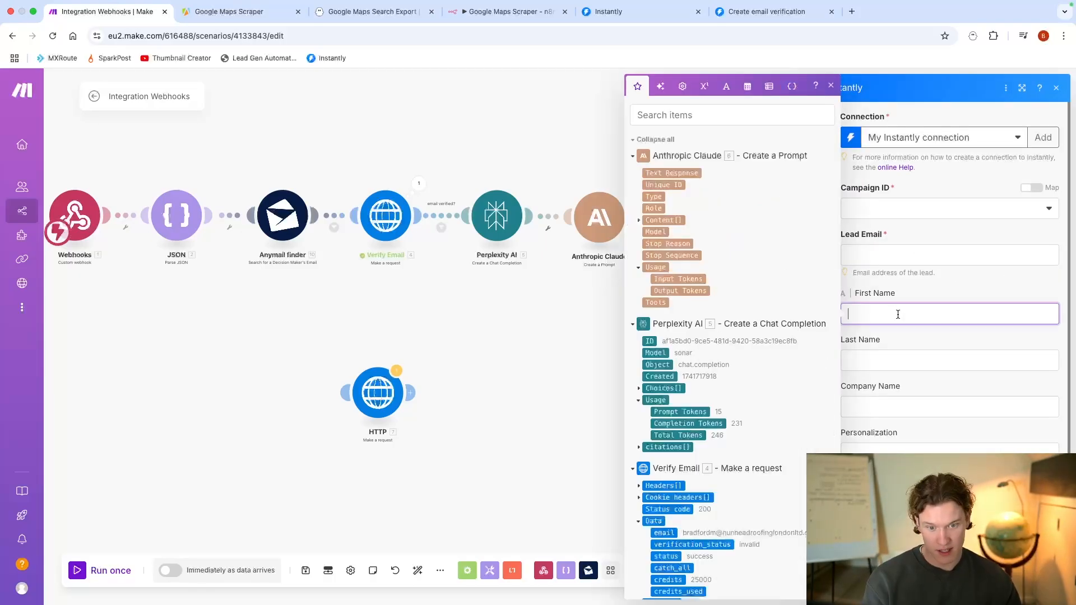
pyautogui.scroll(-15, 665, 351)
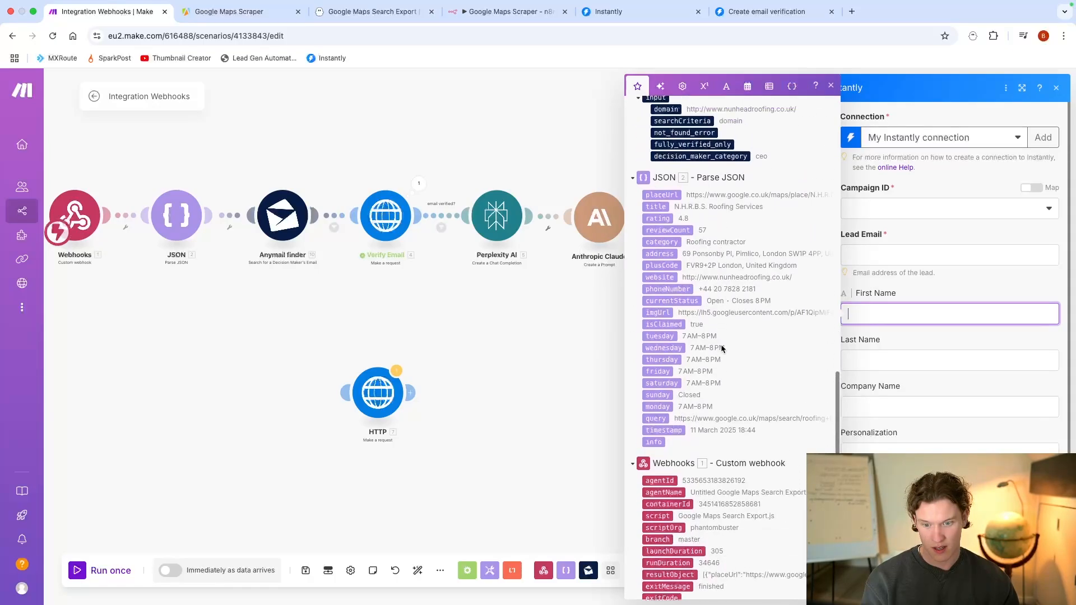
pyautogui.click(555, 324)
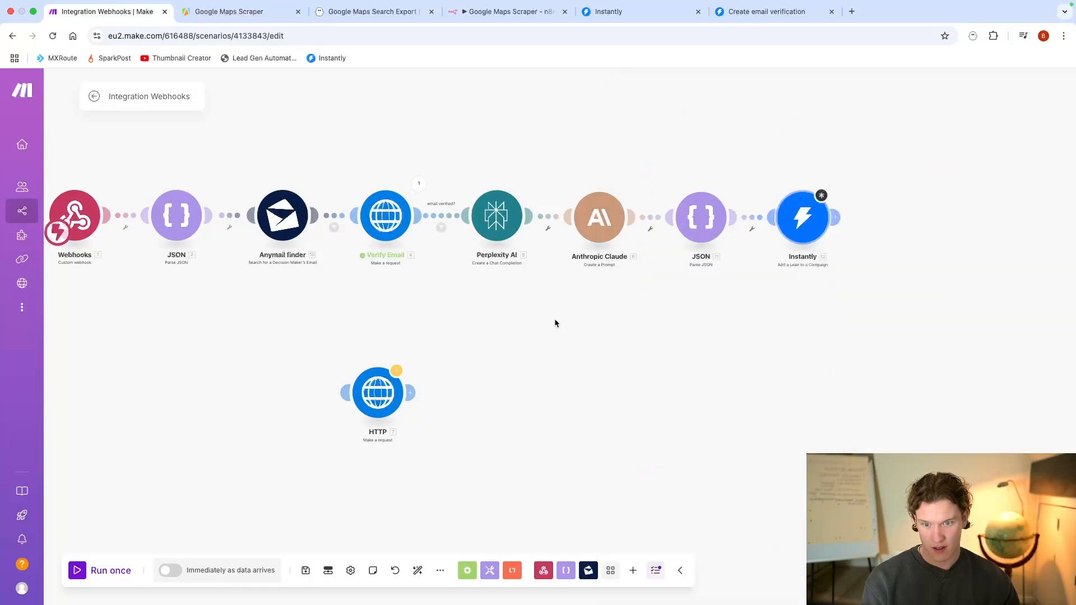
pyautogui.click(798, 237)
pyautogui.click(877, 313)
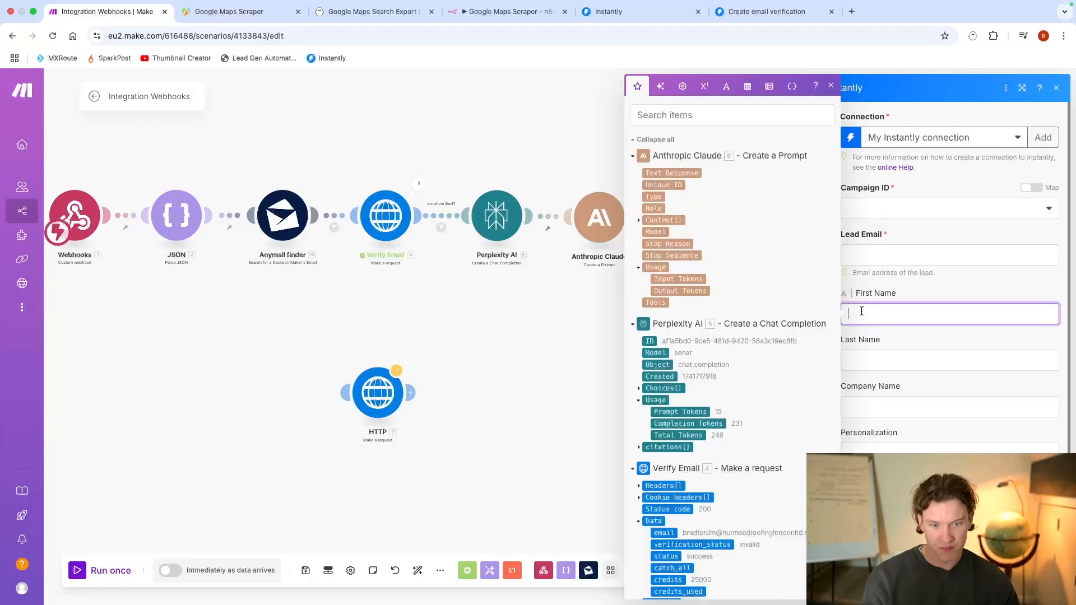
pyautogui.scroll(-10, 716, 351)
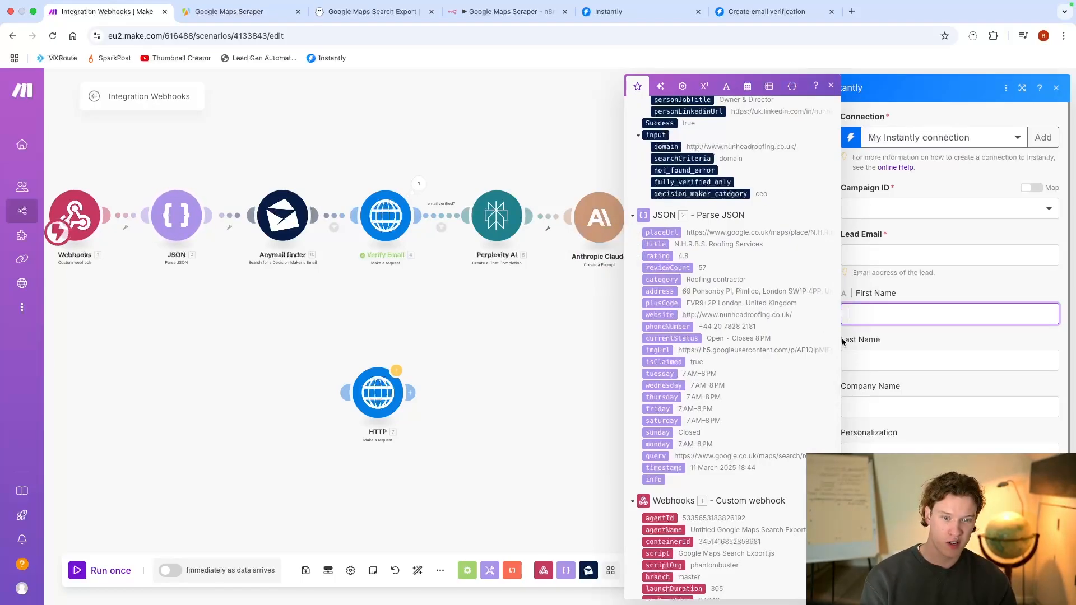
pyautogui.scroll(-1, 886, 281)
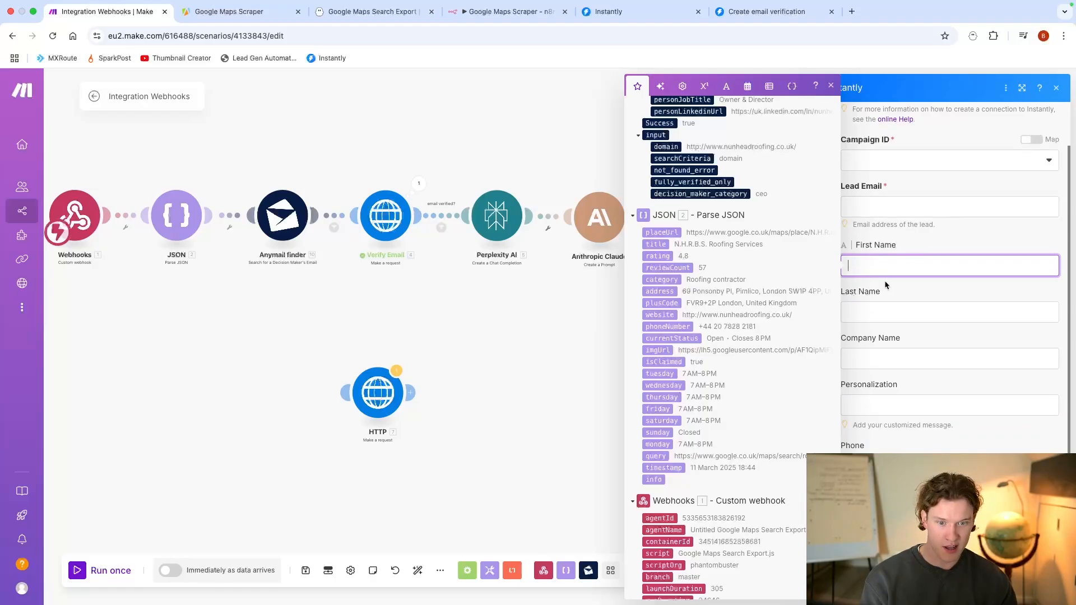
# Step: Add a custom variable with the key "value hook" and a second custom variable to the Instantly lead, and leave its settings
pyautogui.click(889, 406)
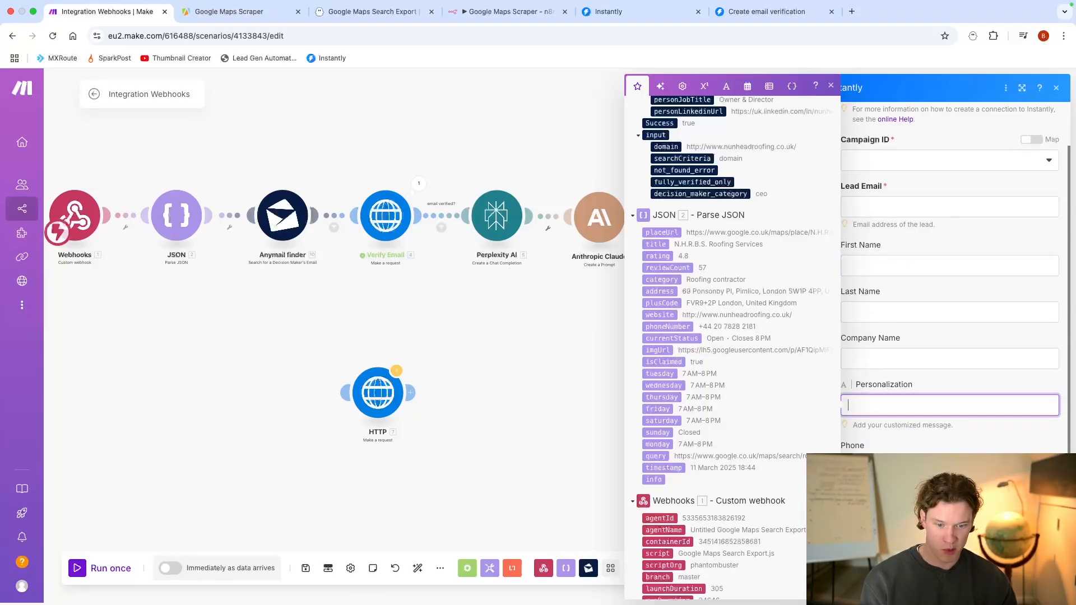
pyautogui.click(950, 476)
pyautogui.scroll(-2, 896, 336)
pyautogui.click(896, 398)
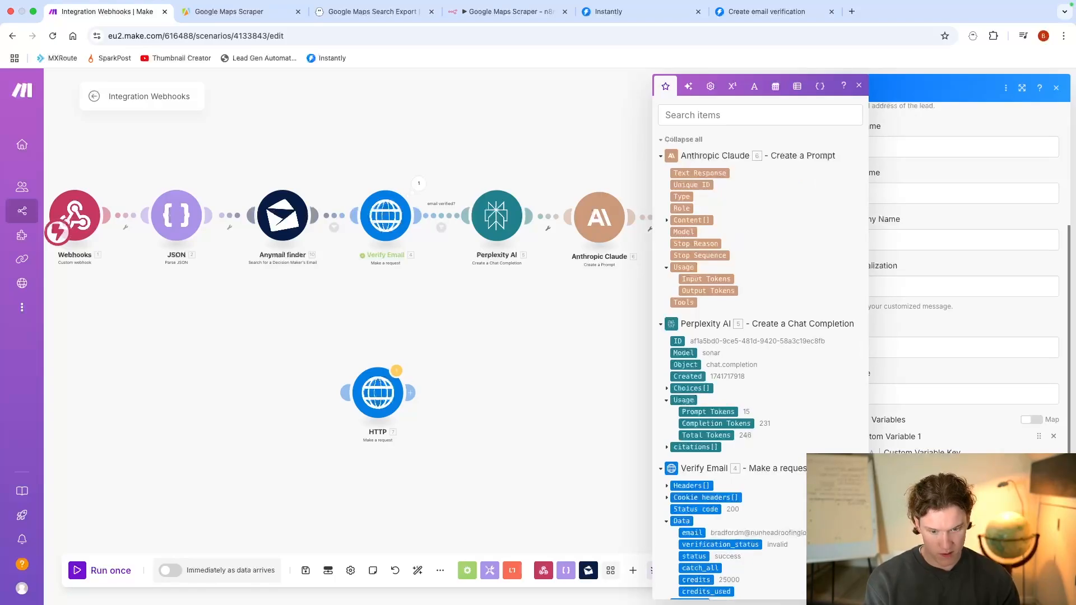
pyautogui.click(941, 413)
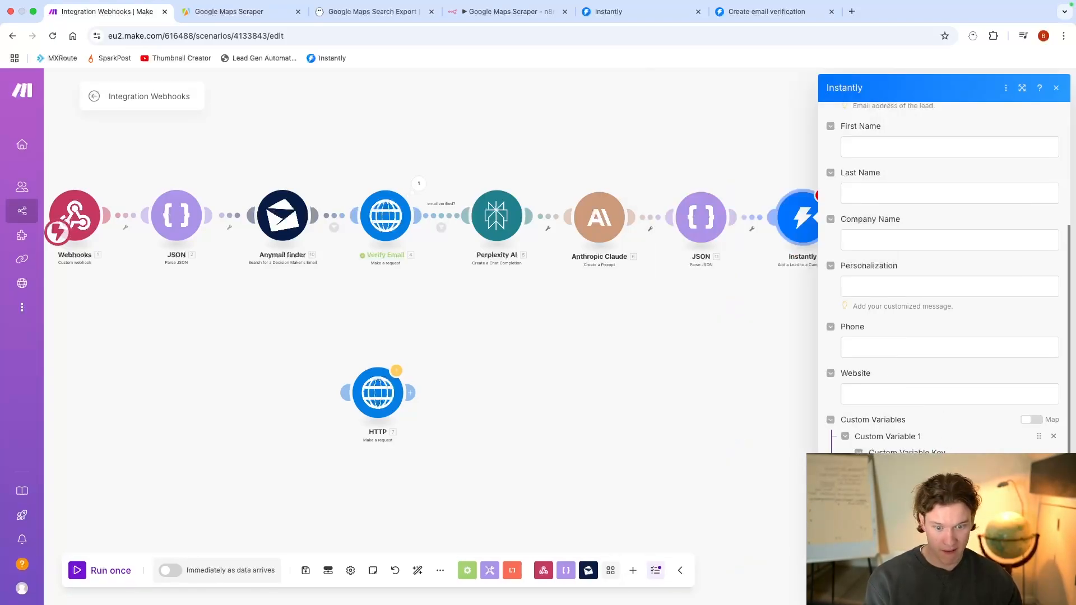
pyautogui.scroll(-2, 924, 425)
pyautogui.click(919, 473)
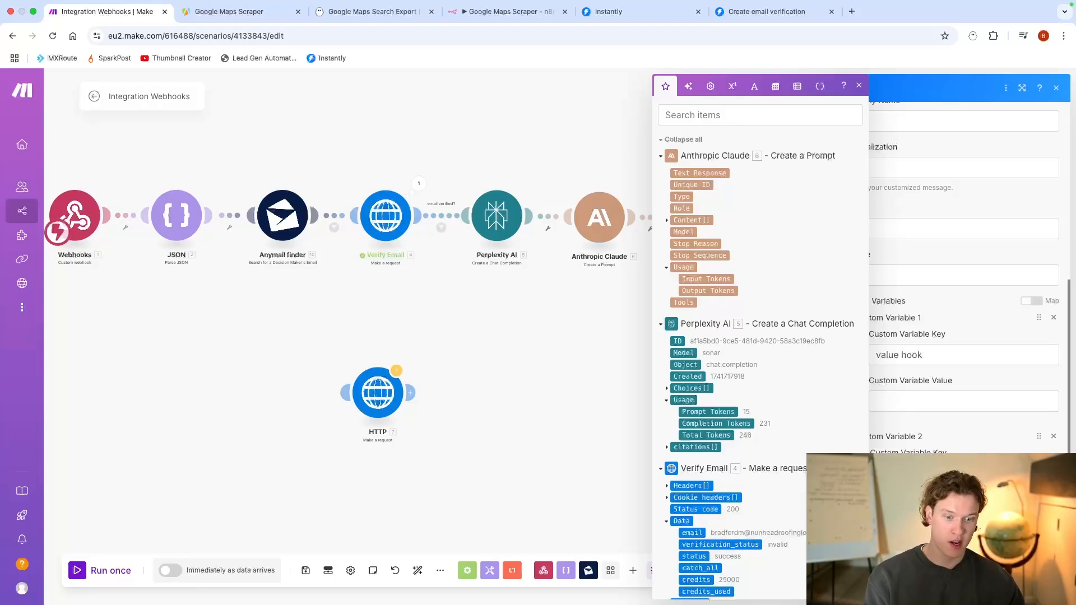
pyautogui.click(925, 496)
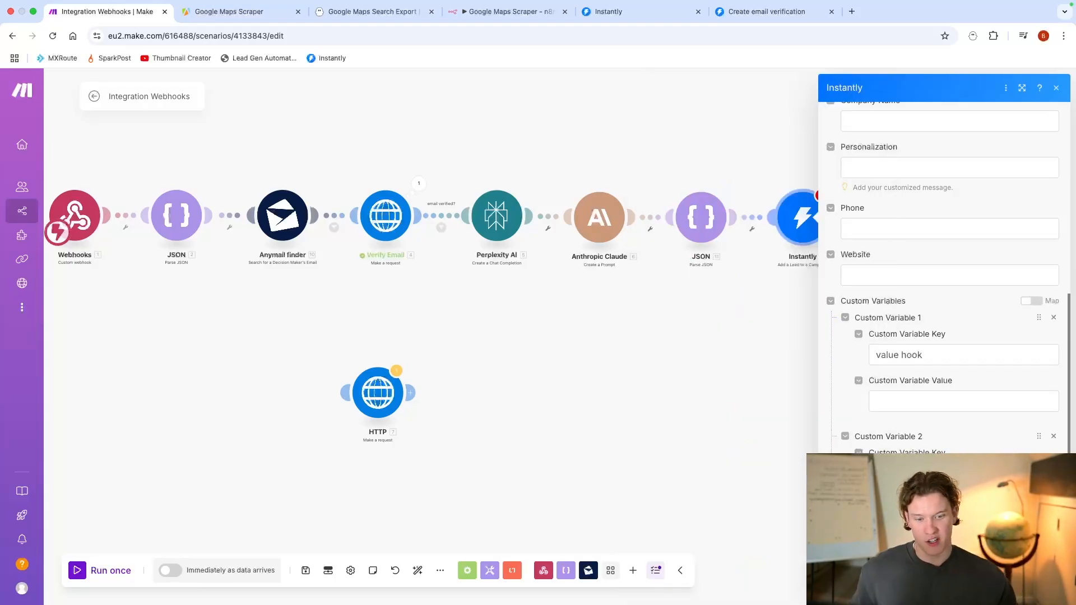
pyautogui.click(808, 379)
# Step: Review the complete scenario chain and switch to the Google Maps Search Export phantom in PhantomBuster
pyautogui.moveTo(772, 381)
pyautogui.mouseDown()
pyautogui.moveTo(856, 348)
pyautogui.moveTo(852, 379)
pyautogui.moveTo(845, 337)
pyautogui.moveTo(755, 342)
pyautogui.moveTo(767, 330)
pyautogui.moveTo(735, 321)
pyautogui.mouseUp()
pyautogui.scroll(-2, 856, 348)
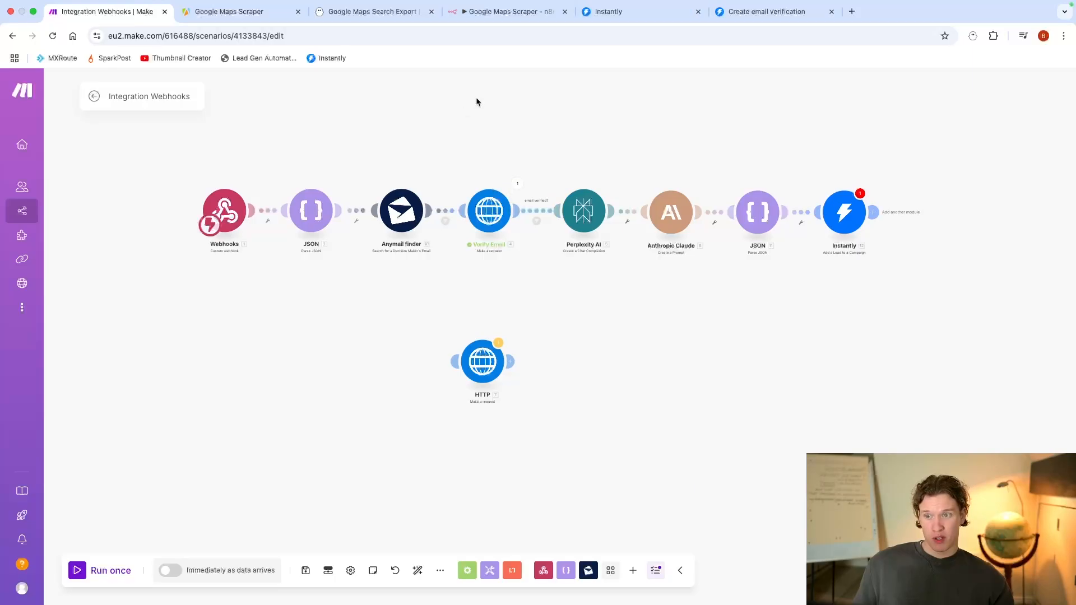
pyautogui.click(391, 12)
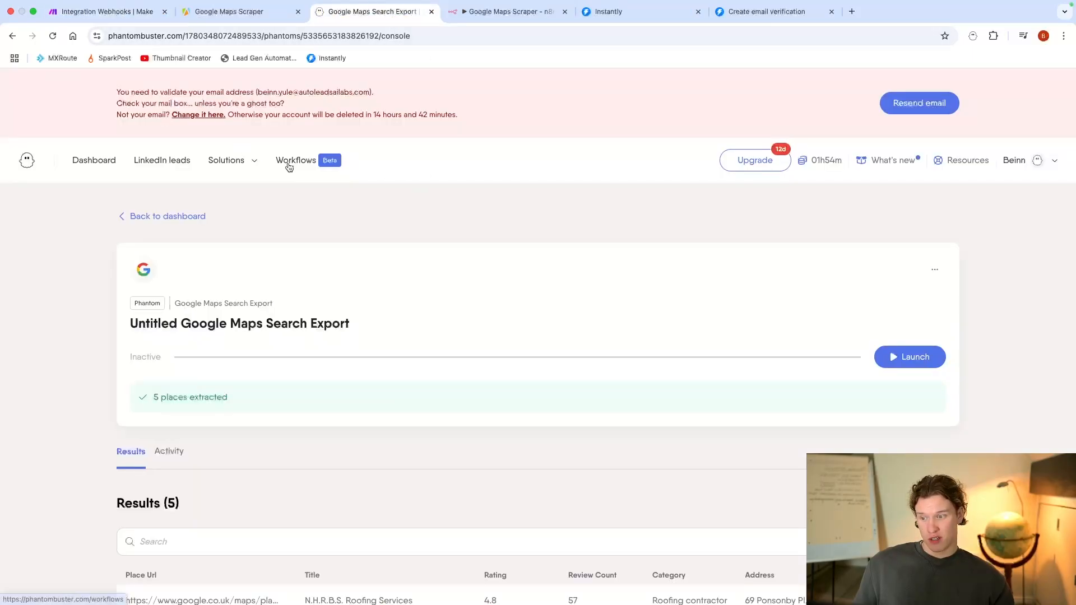
# Step: Return to the Make scenario and connect the loose HTTP module below the Verify Email–Perplexity AI link as a second router branch
pyautogui.click(114, 12)
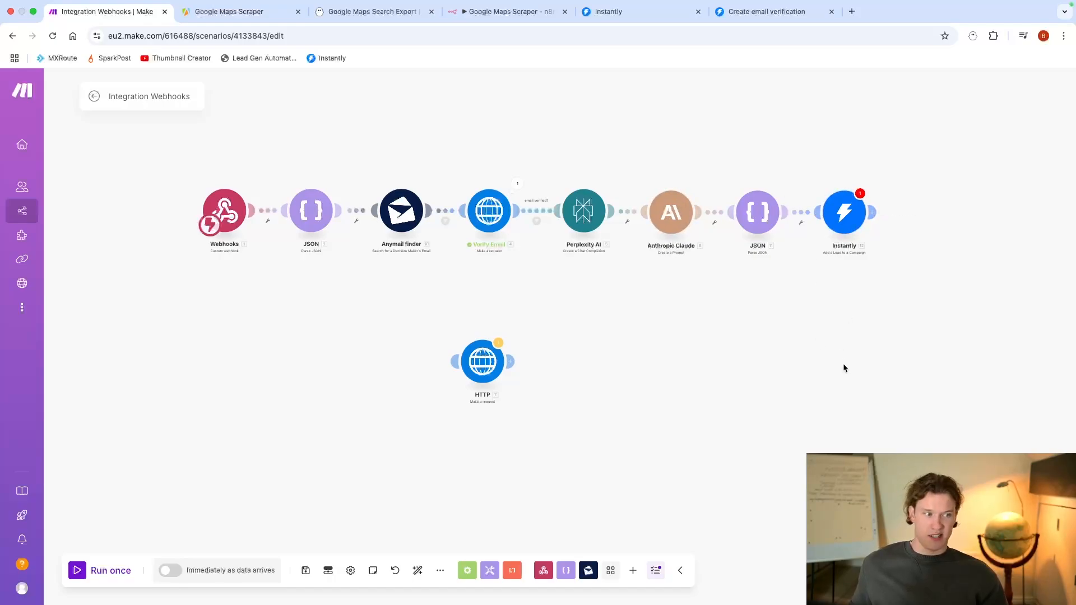
pyautogui.scroll(-3, 835, 365)
pyautogui.scroll(5, 834, 365)
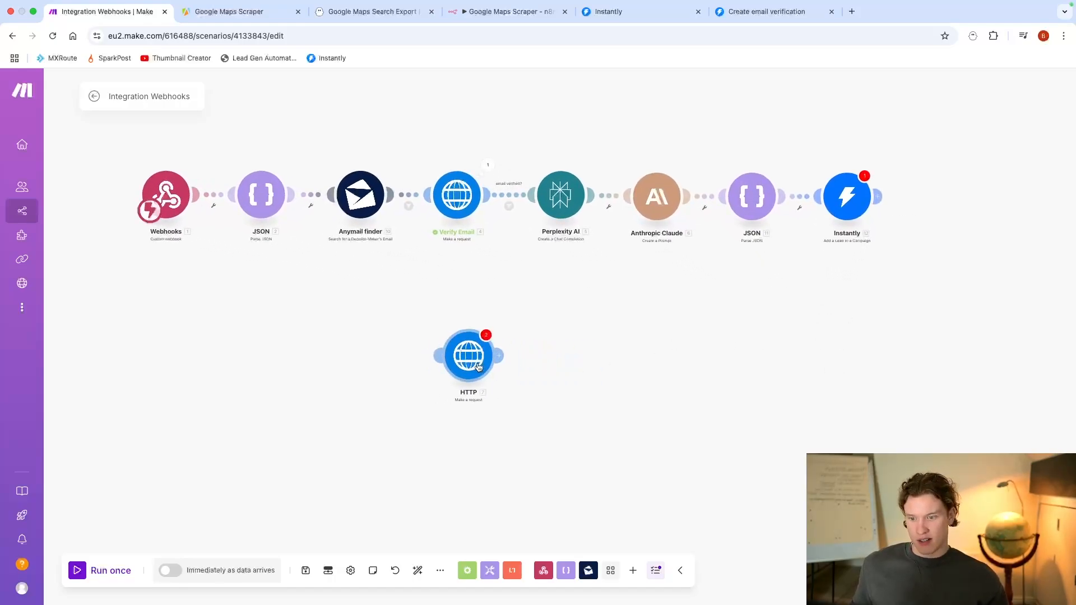
pyautogui.moveTo(479, 367); pyautogui.dragTo(526, 336)
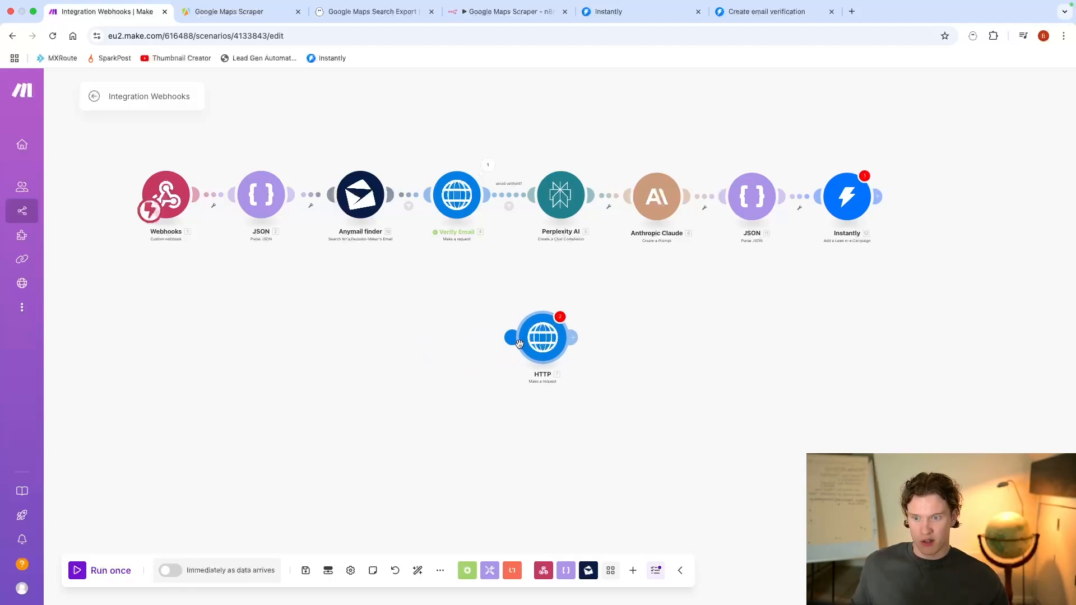
pyautogui.moveTo(519, 344); pyautogui.dragTo(509, 191)
pyautogui.moveTo(544, 352); pyautogui.dragTo(441, 351)
pyautogui.rightClick(83, 16)
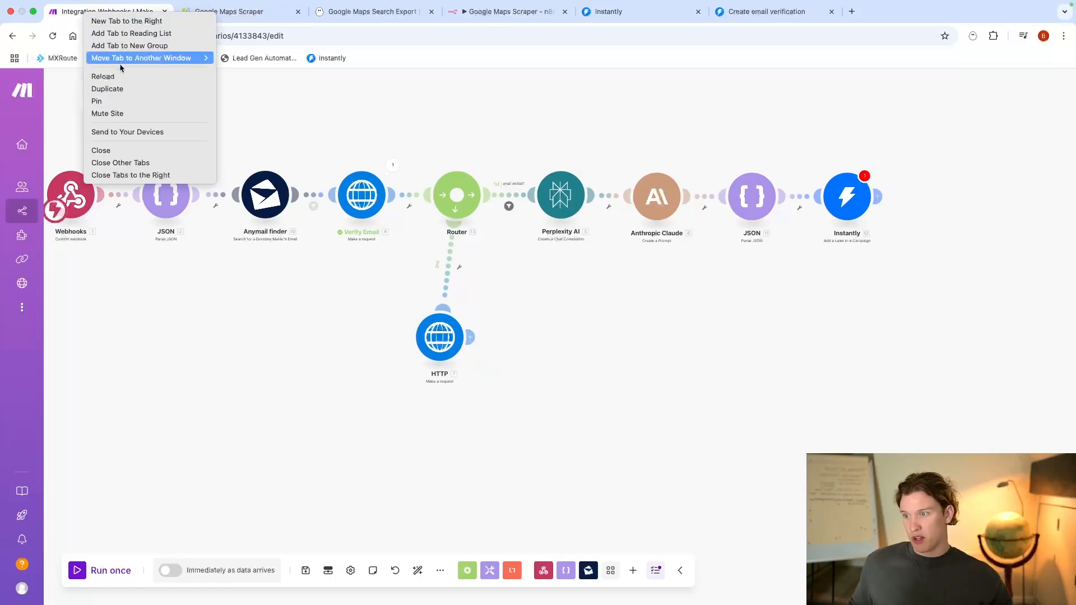
pyautogui.click(98, 75)
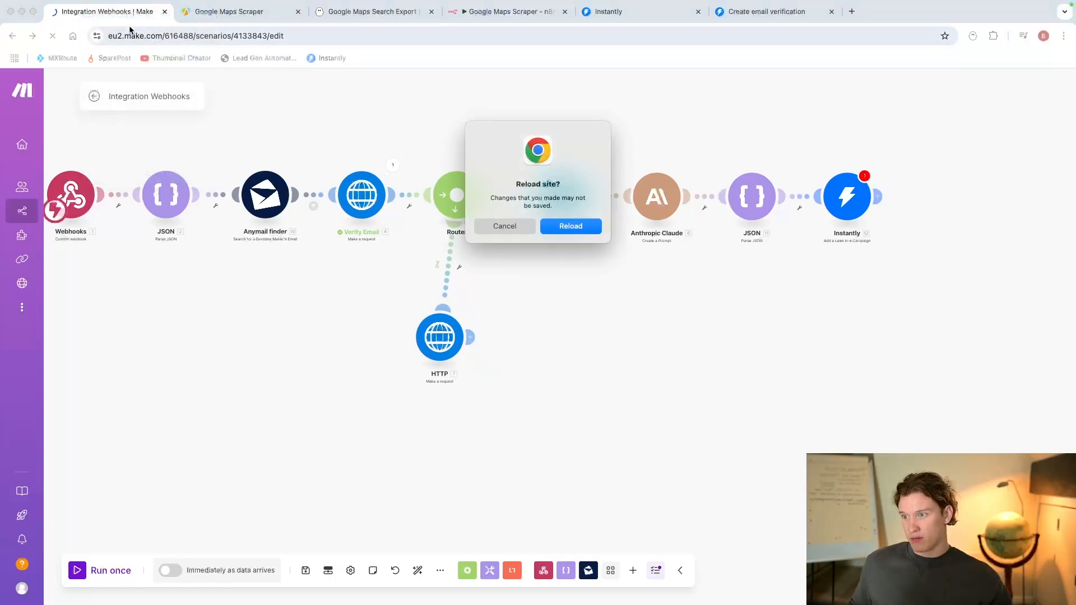
pyautogui.click(505, 226)
# Step: Save the Integration Webhooks scenario despite the empty Instantly value and duplicate its browser tab
pyautogui.click(306, 570)
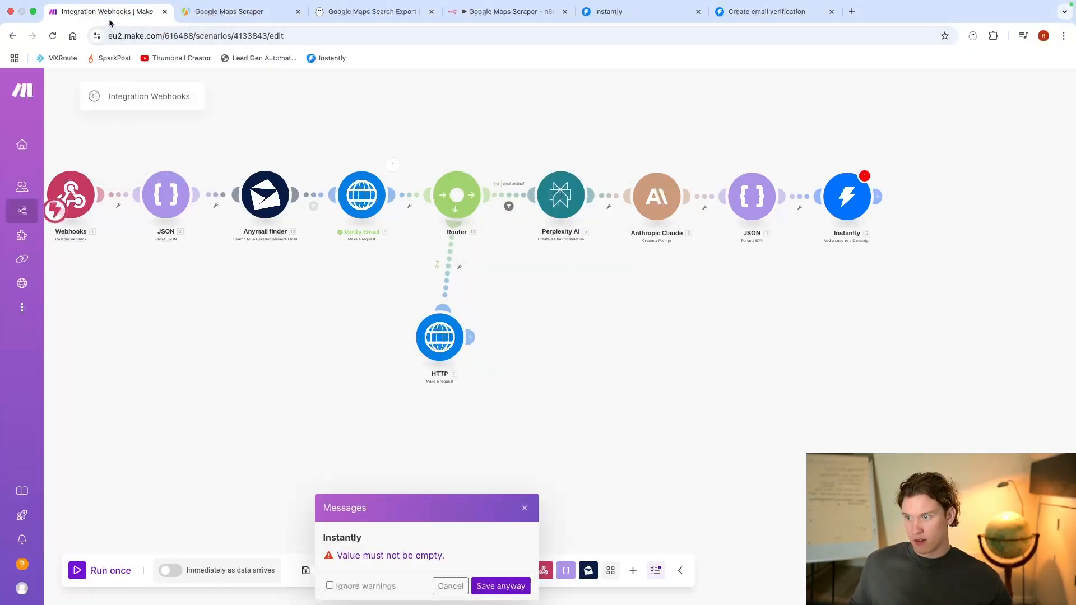
pyautogui.click(498, 584)
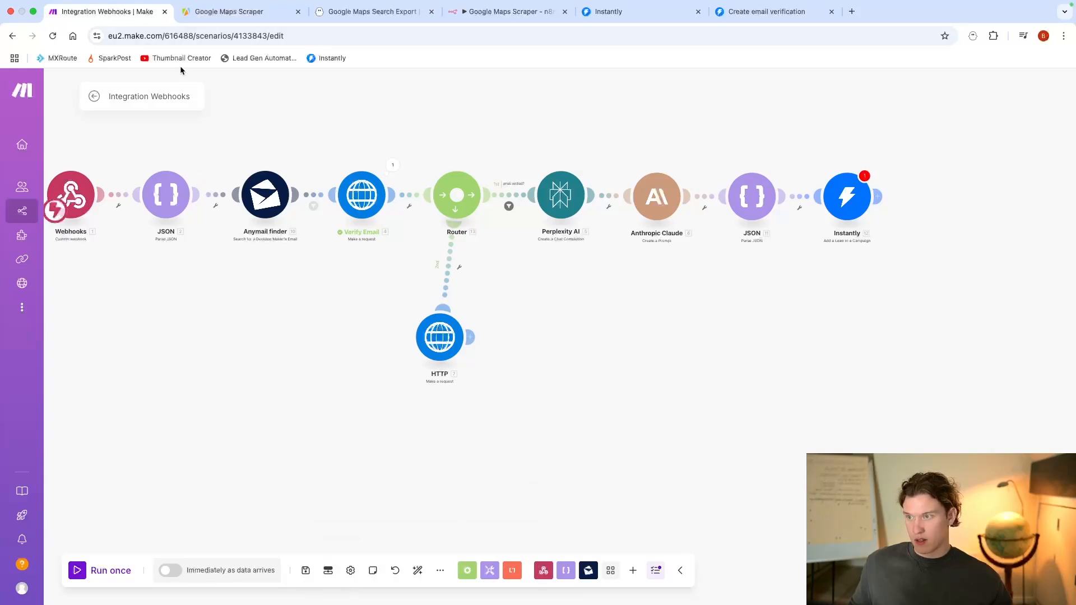
pyautogui.rightClick(135, 17)
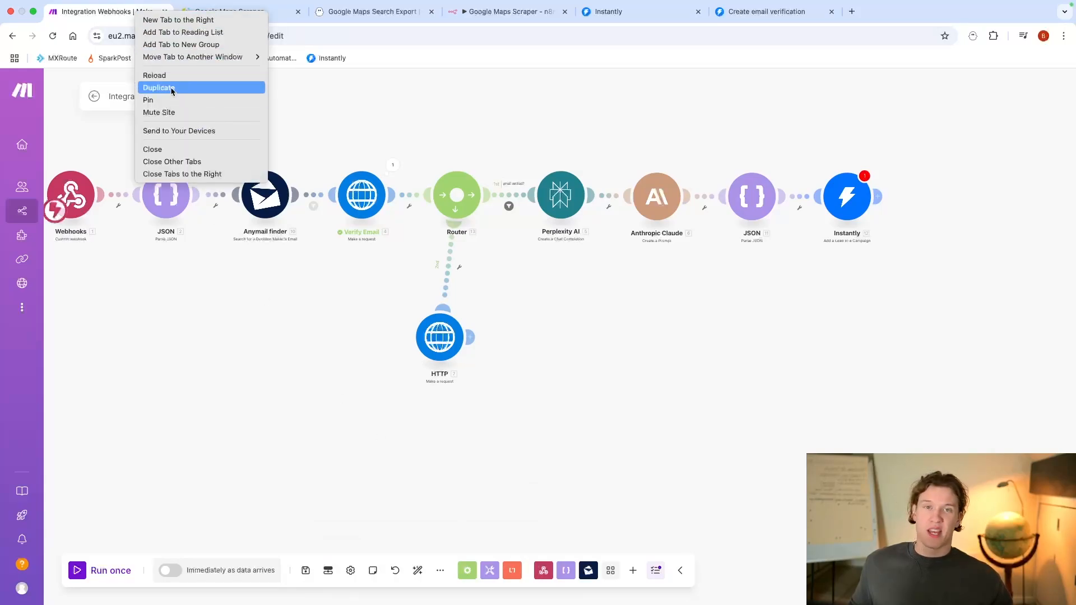
pyautogui.click(172, 92)
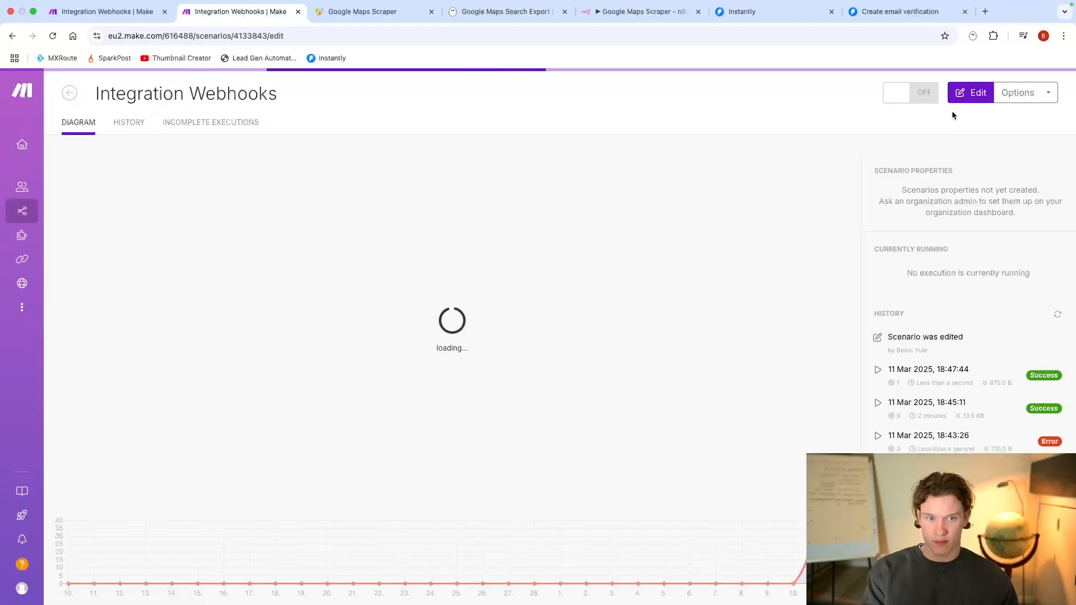
# Step: Create a new scenario in the duplicated tab with a Webhooks Custom webhook trigger
pyautogui.click(1003, 94)
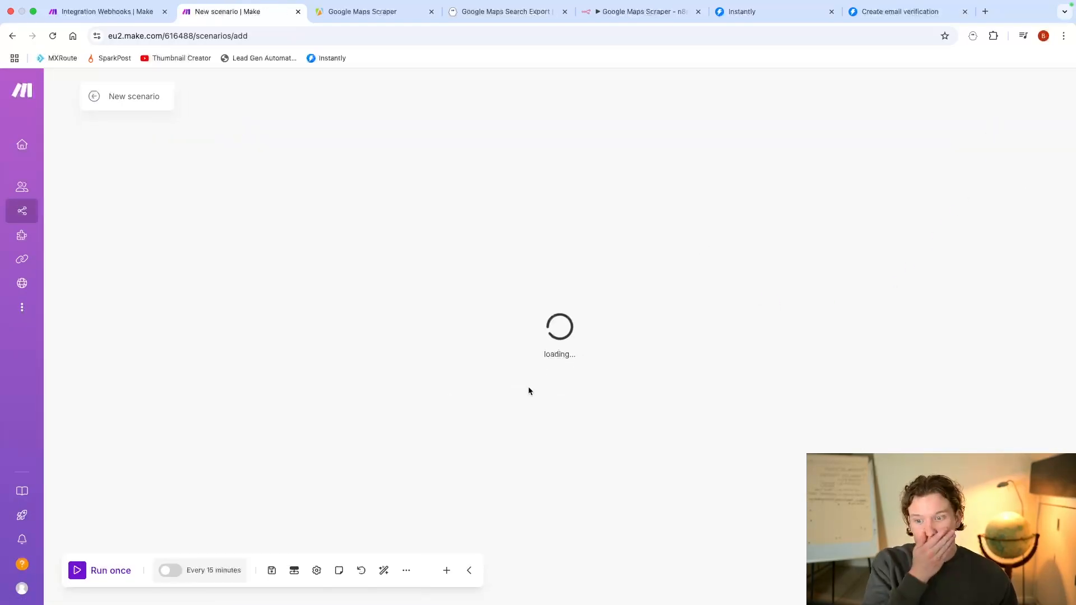
pyautogui.scroll(-1, 676, 246)
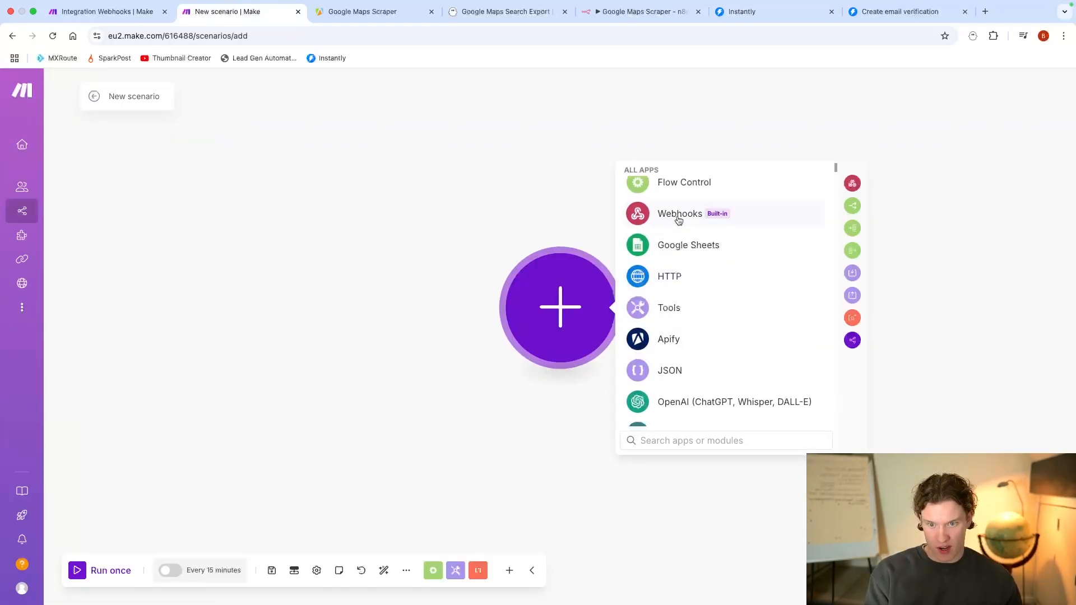
pyautogui.click(678, 221)
pyautogui.click(731, 300)
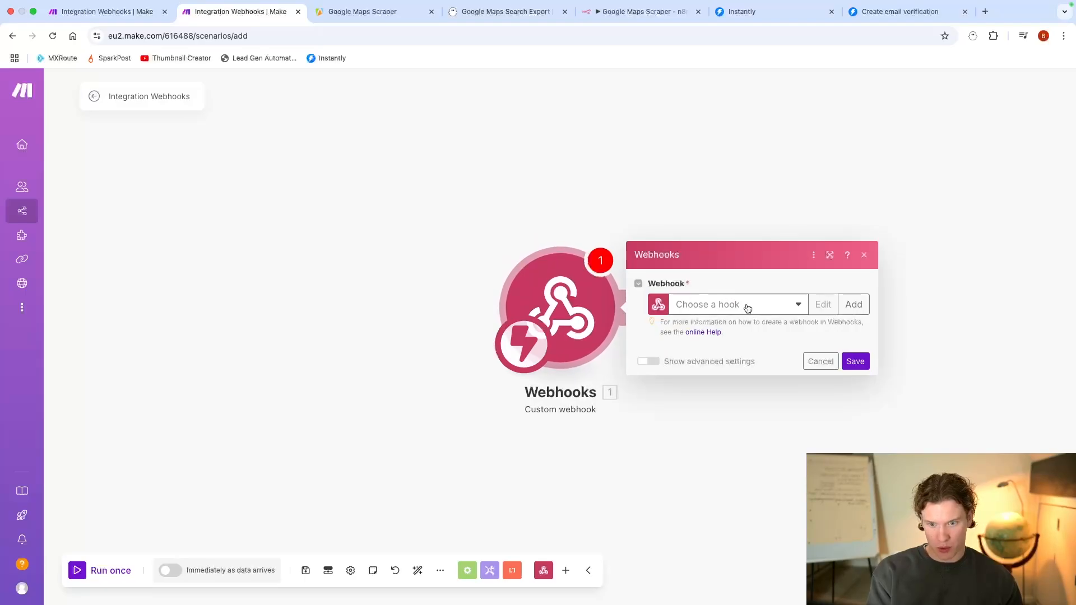
# Step: Create a webhook with the default name "My gateway-webhook webhook" and copy its address
pyautogui.click(853, 304)
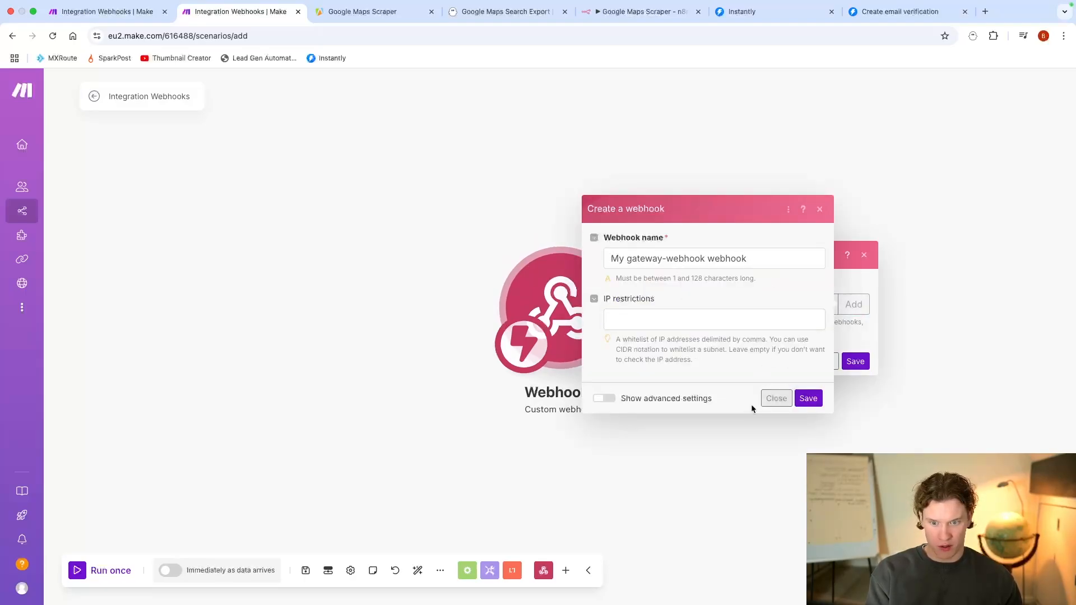
pyautogui.click(801, 399)
pyautogui.click(817, 346)
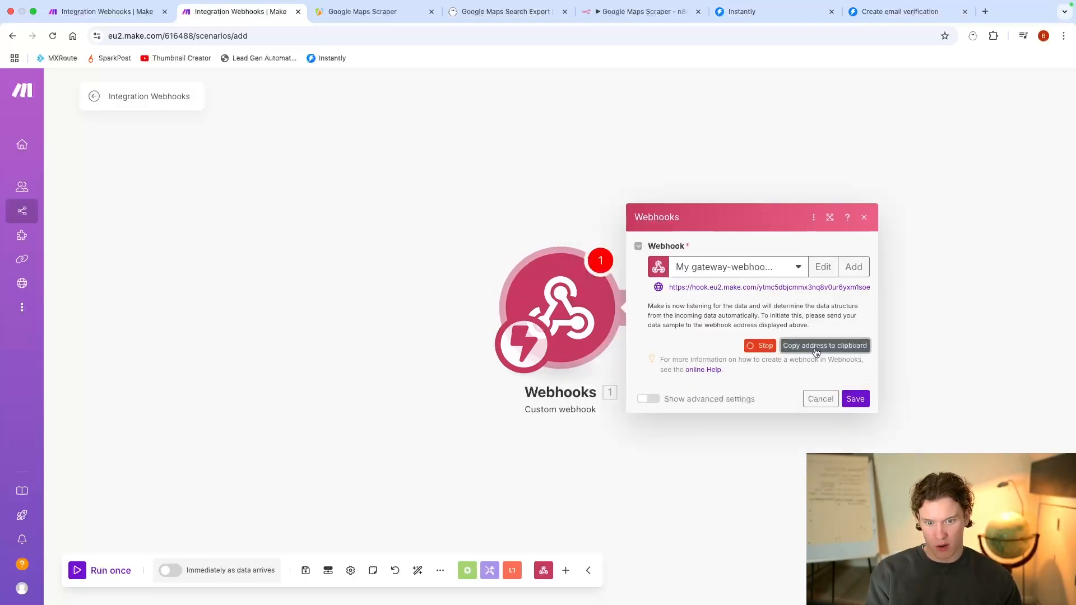
# Step: In the first scenario's HTTP module below the router, set the URL to the copied webhook address and the method to POST
pyautogui.click(106, 12)
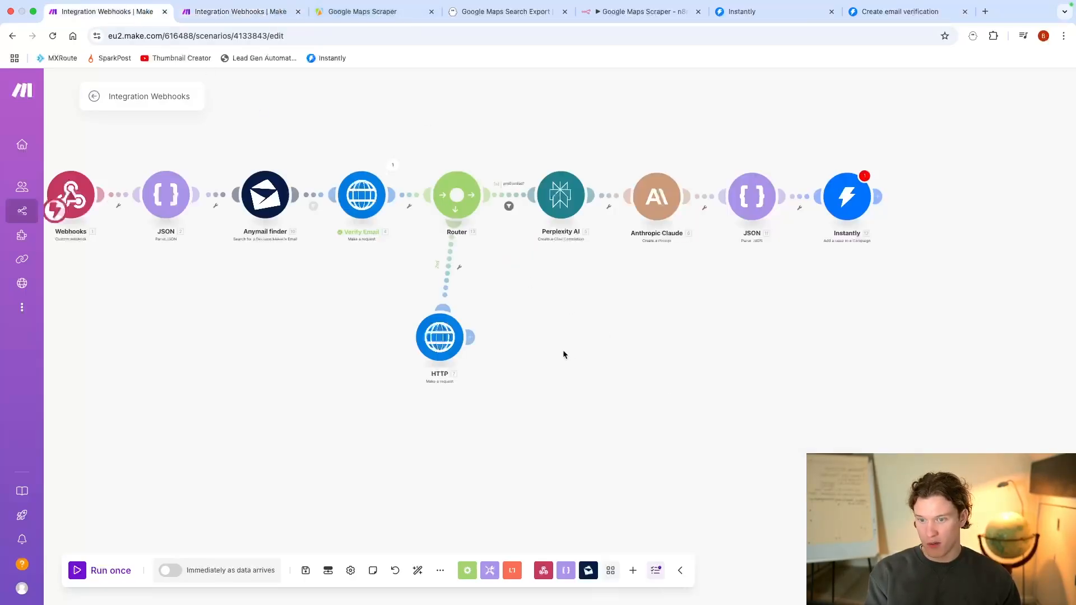
pyautogui.click(450, 354)
pyautogui.click(561, 231)
pyautogui.hotkey('ctrl', 'v')
pyautogui.click(534, 287)
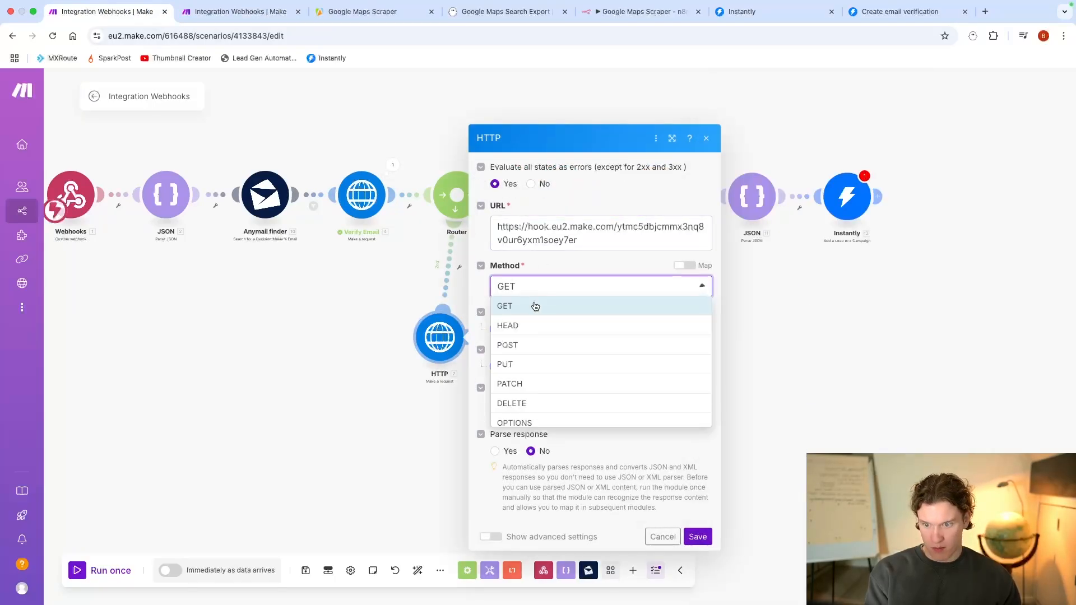
pyautogui.click(541, 345)
# Step: Set the HTTP request's body type to Raw, content type to JSON (application/json), and Parse response to Yes
pyautogui.click(551, 408)
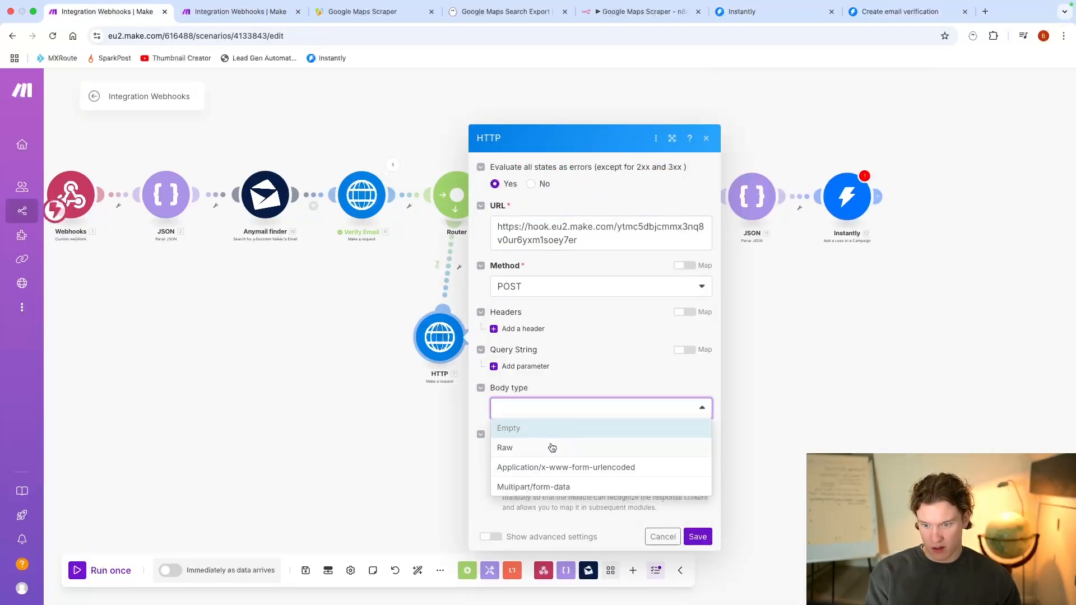
pyautogui.click(552, 446)
pyautogui.click(549, 404)
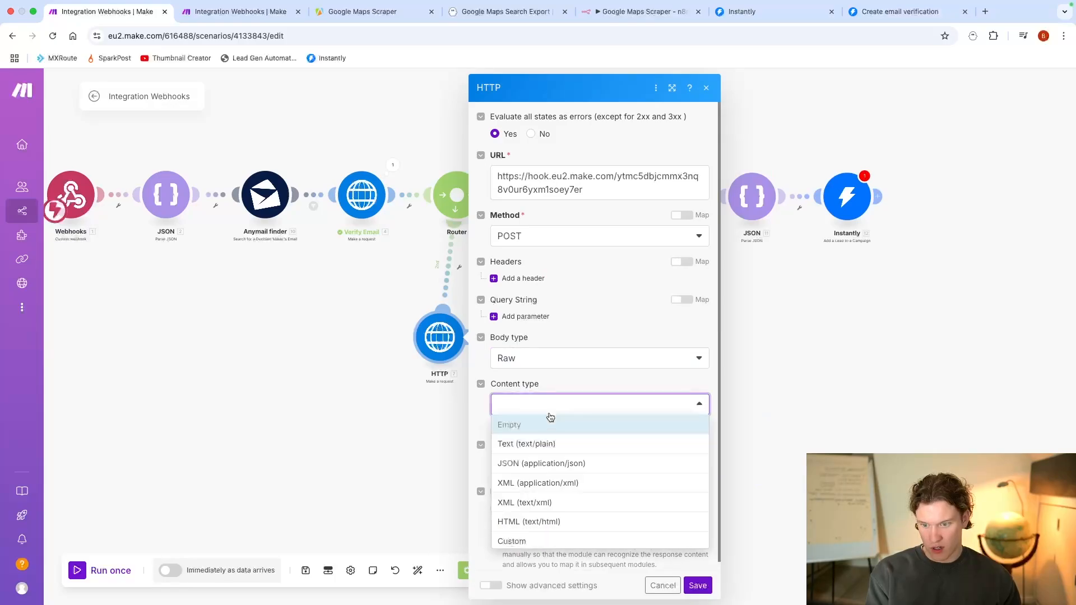
pyautogui.click(545, 464)
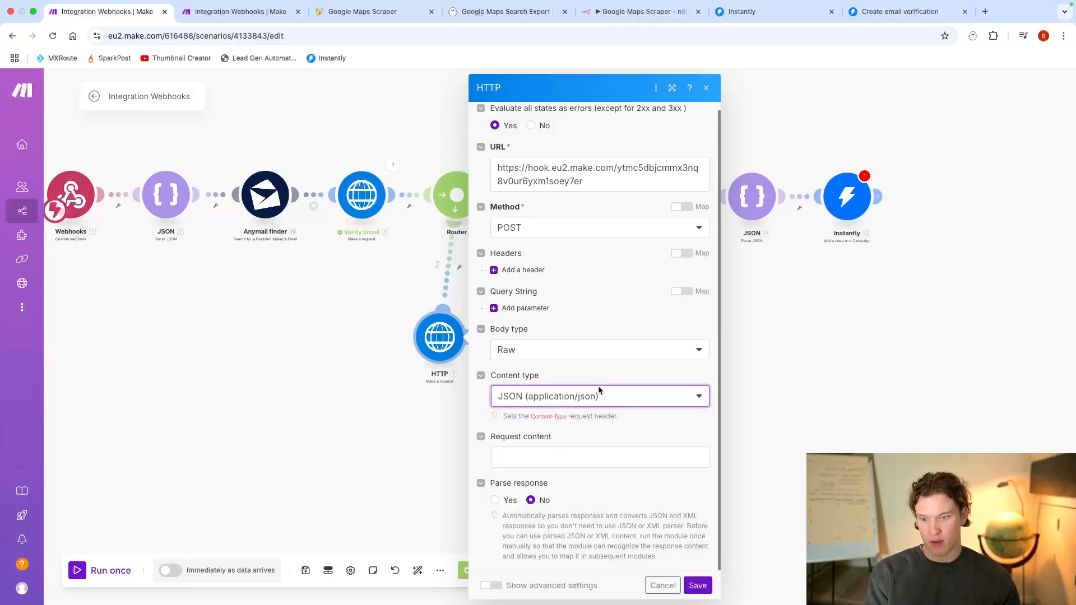
pyautogui.click(561, 457)
pyautogui.click(495, 500)
# Step: Begin the JSON request content with an "email" key mapped to Anymail finder's Result: email
pyautogui.click(518, 461)
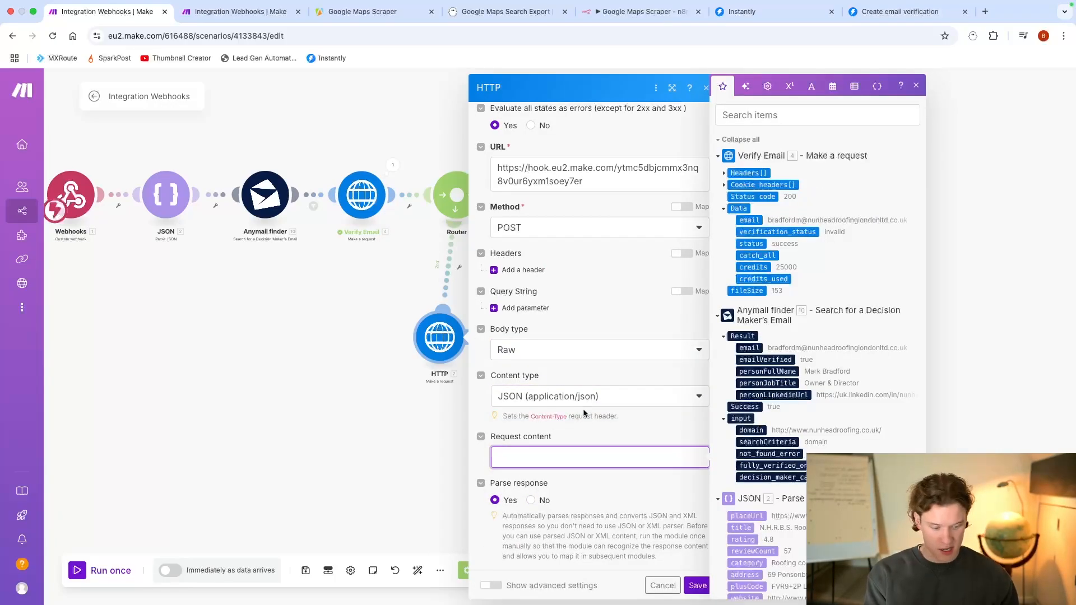
pyautogui.write('{')
pyautogui.press('Return')
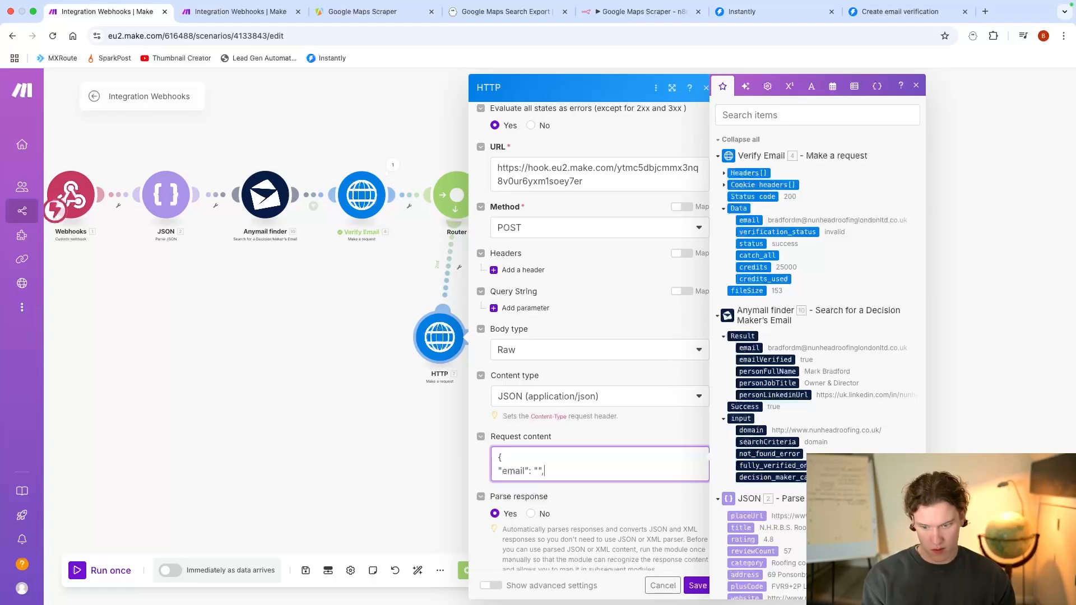
pyautogui.click(749, 347)
pyautogui.press('Return')
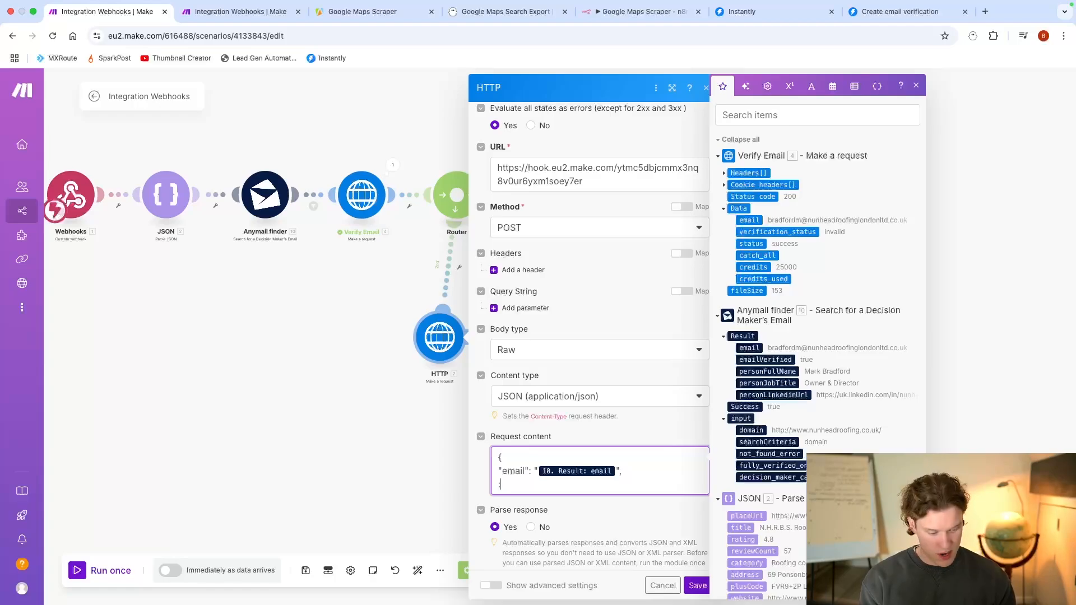
# Step: Check the Perplexity AI message's fields and add a "jobTitle" key mapped to Anymail finder's personJobTitle to the HTTP request content
pyautogui.click(378, 401)
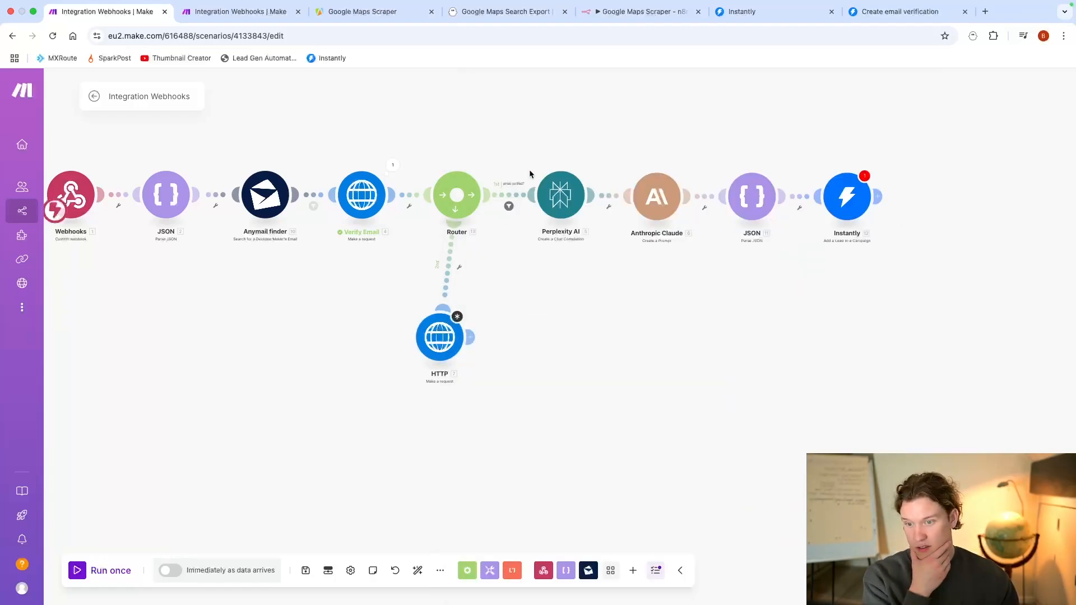
pyautogui.click(561, 195)
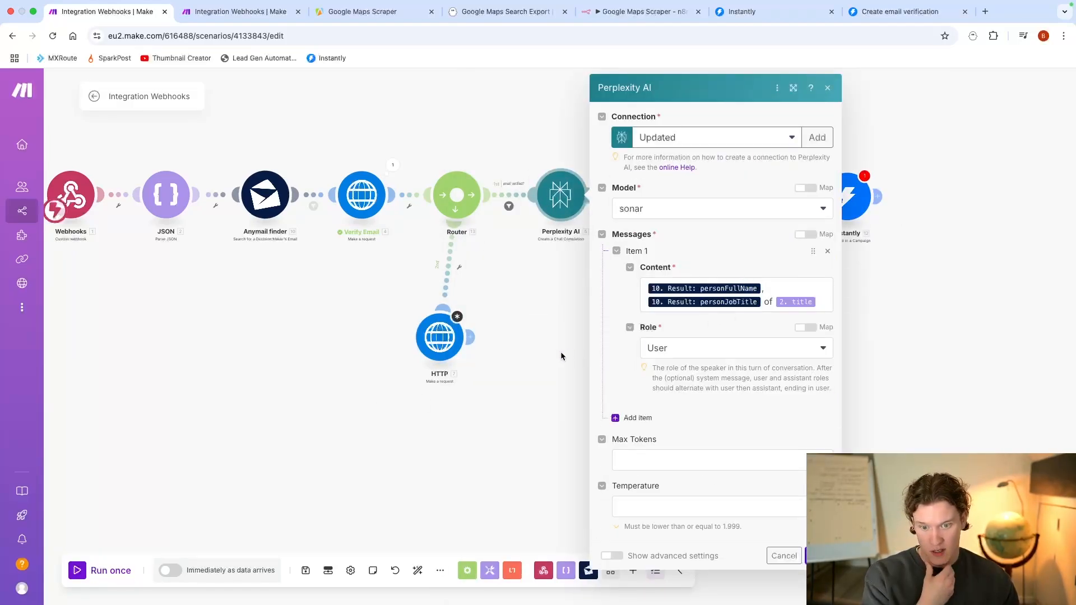
pyautogui.click(439, 337)
pyautogui.scroll(-1, 633, 435)
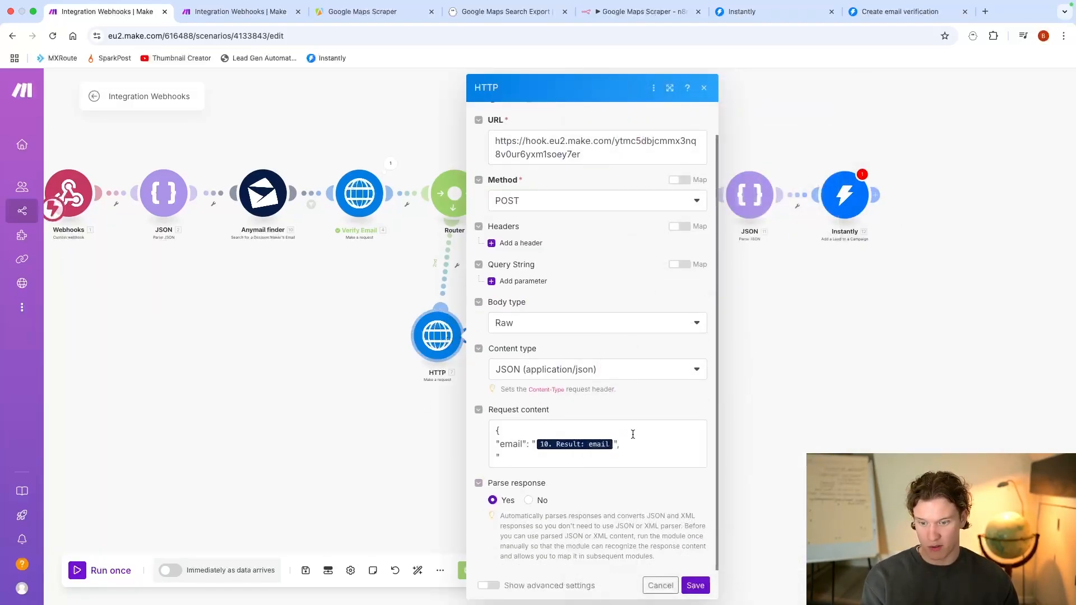
pyautogui.click(531, 465)
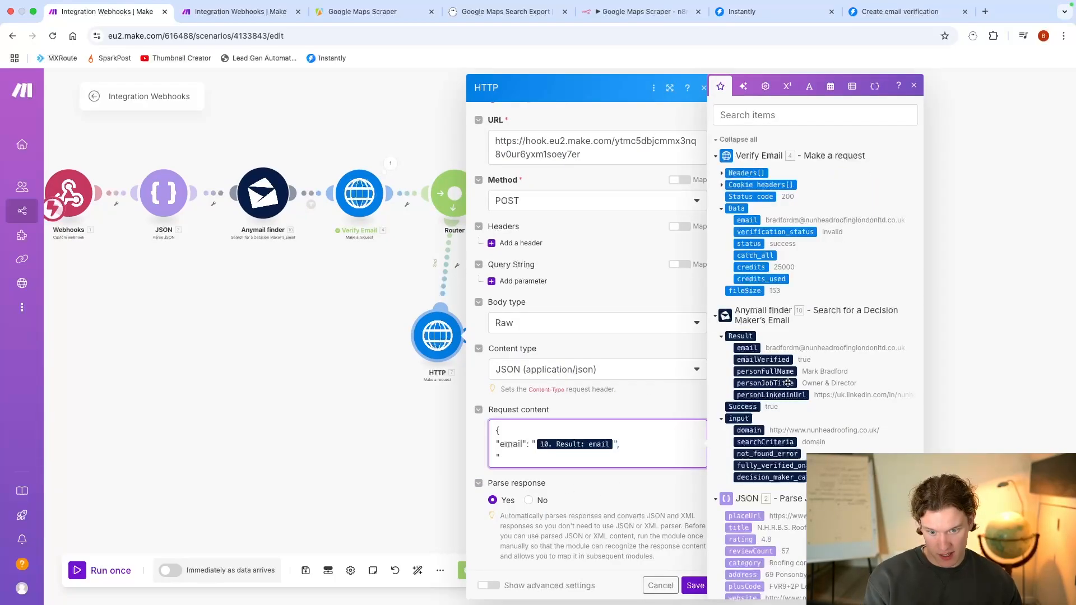
pyautogui.write('jobTitle": "",')
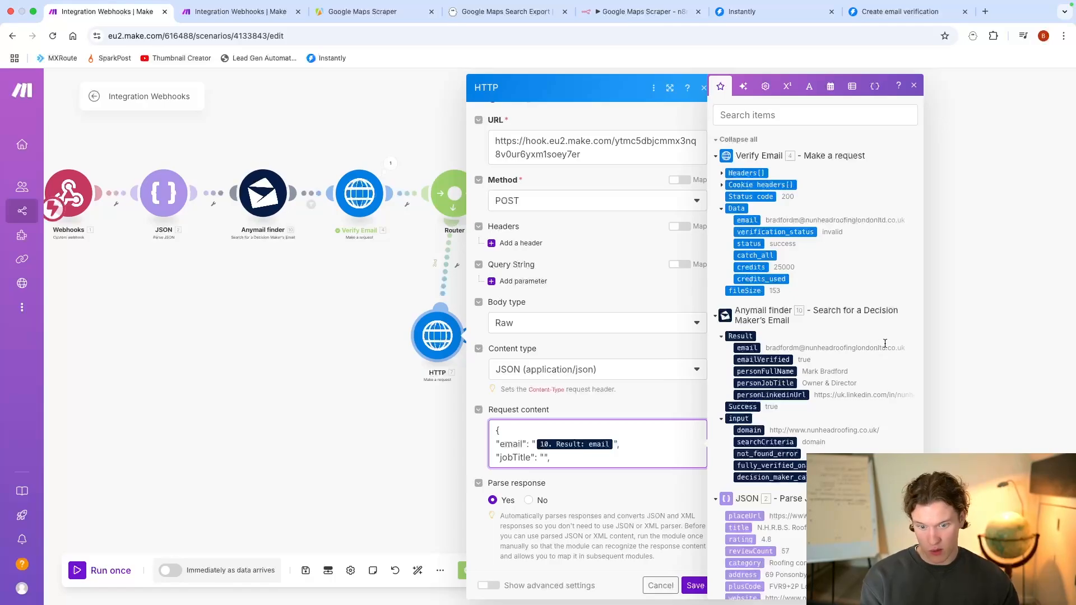
pyautogui.click(763, 387)
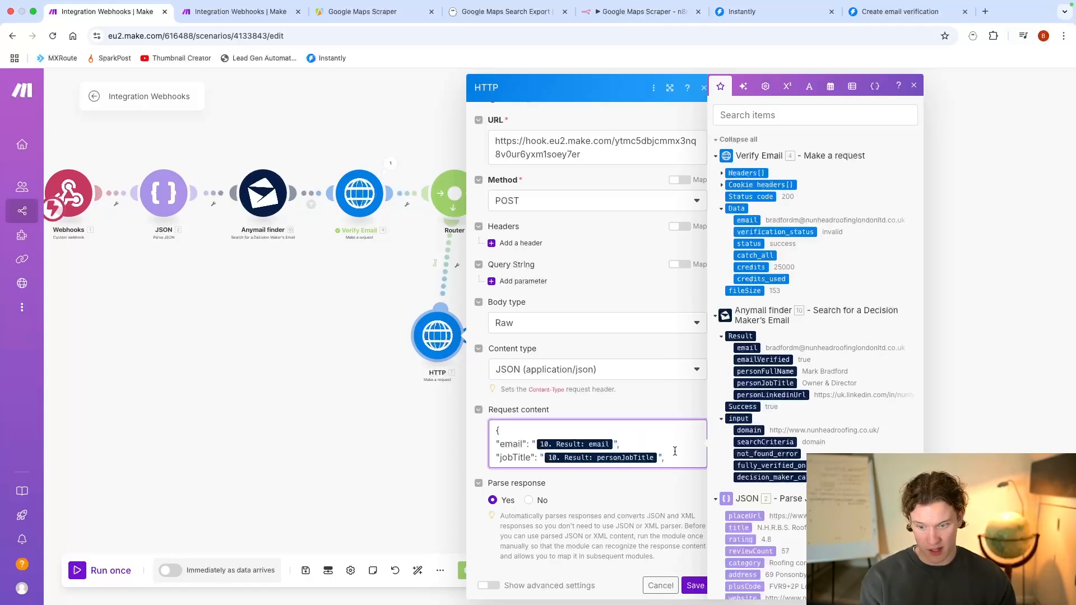
# Step: Add a "companyName" key mapped to the first JSON module's title, close the JSON object, and save the HTTP module
pyautogui.press('Return')
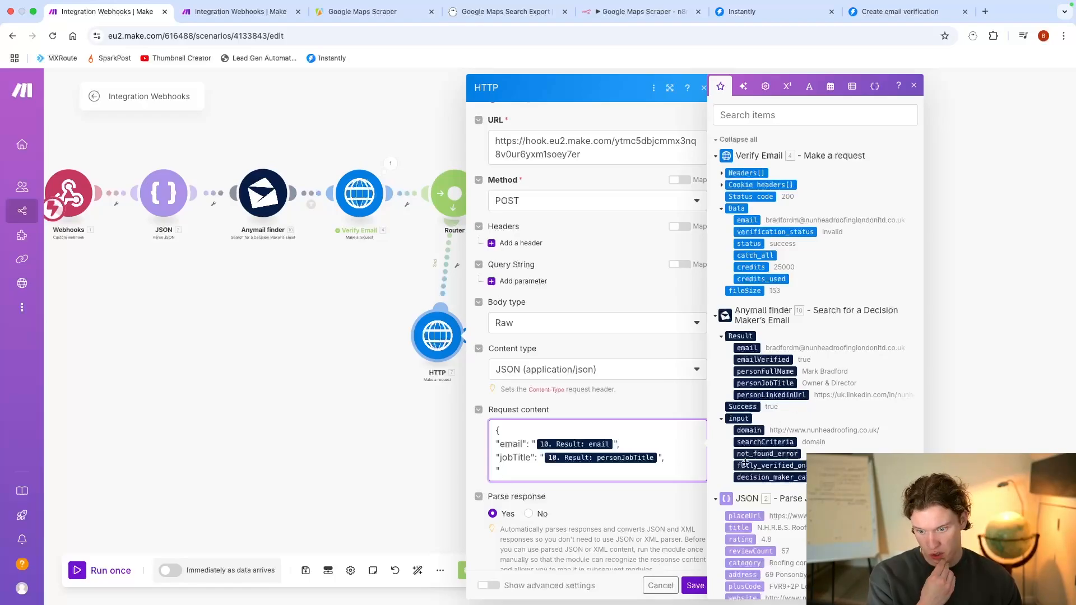
pyautogui.scroll(-2, 765, 488)
pyautogui.write('"companyName')
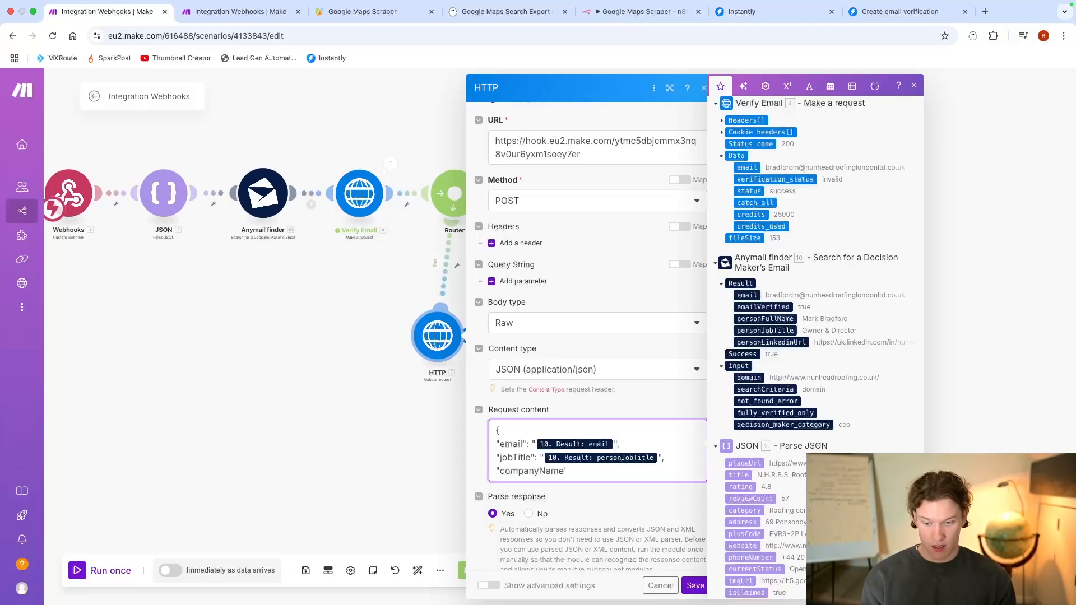
pyautogui.write('": ')
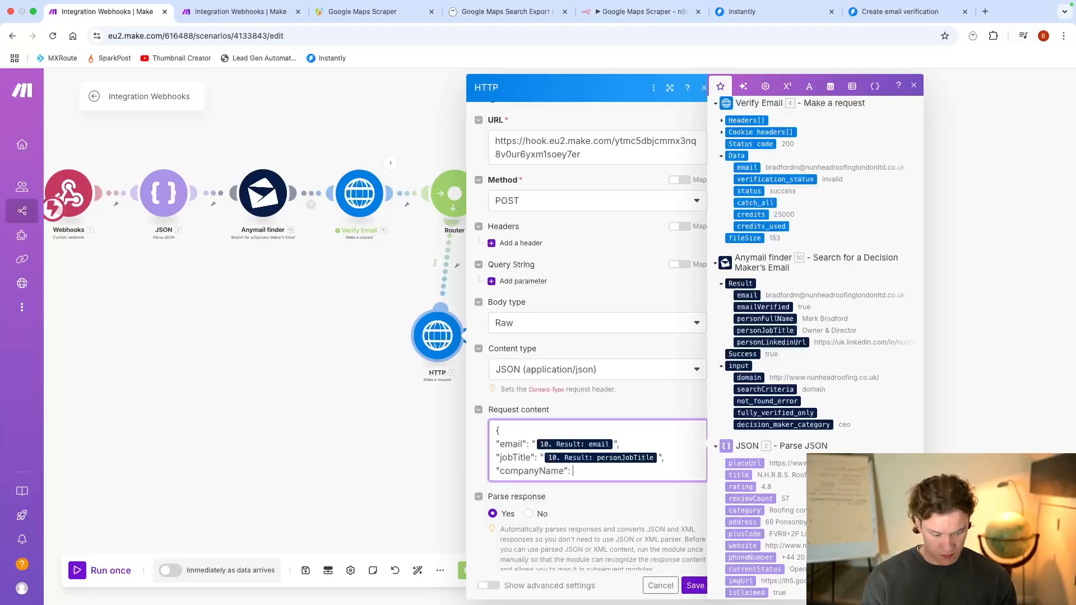
pyautogui.write('"",')
pyautogui.press('Left')
pyautogui.press('Left')
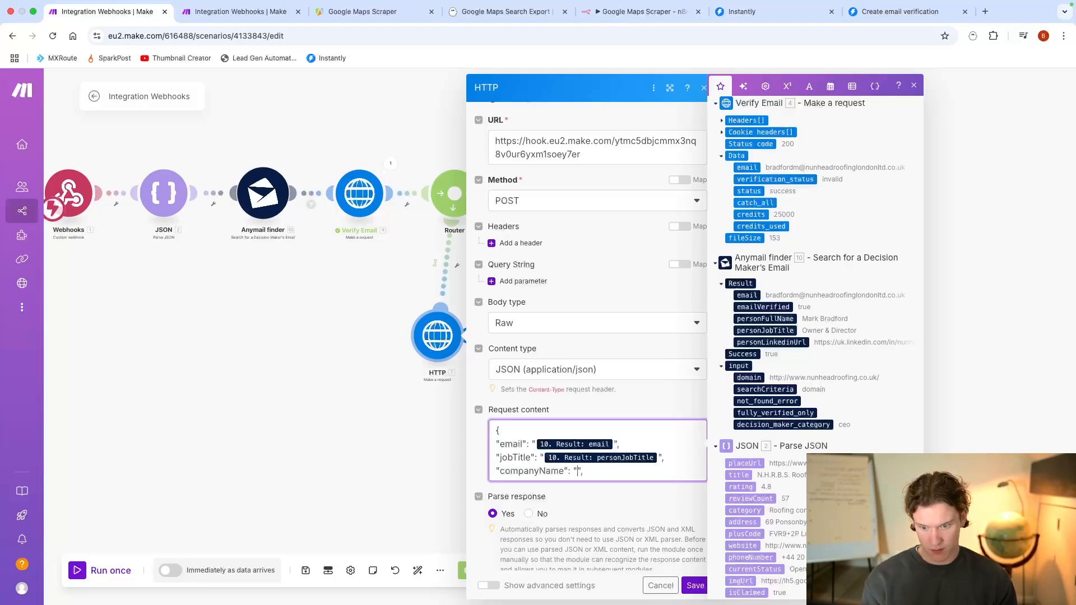
pyautogui.click(738, 474)
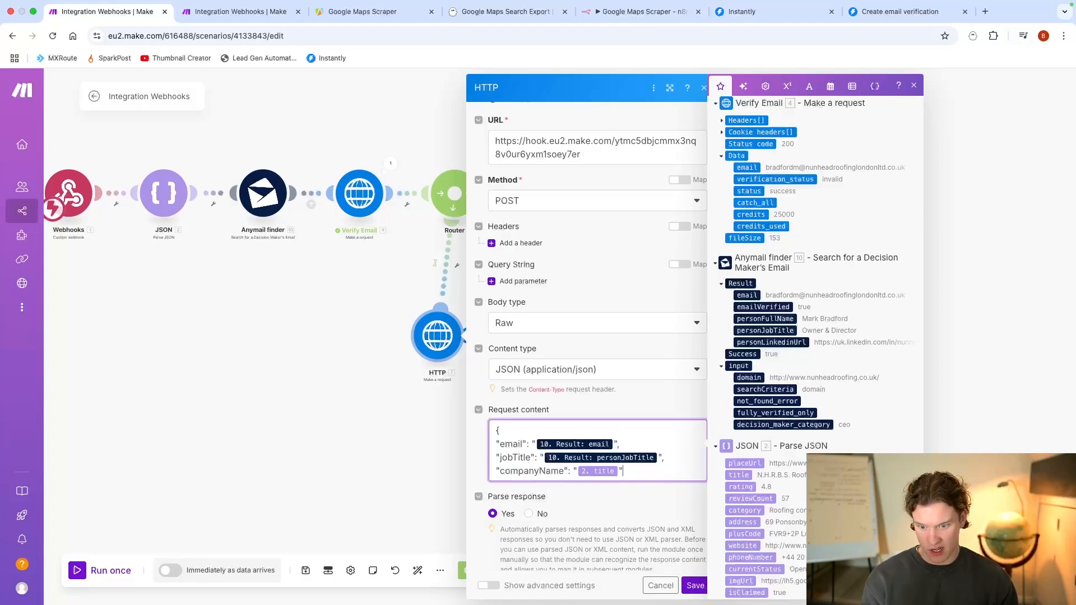
pyautogui.press('Return')
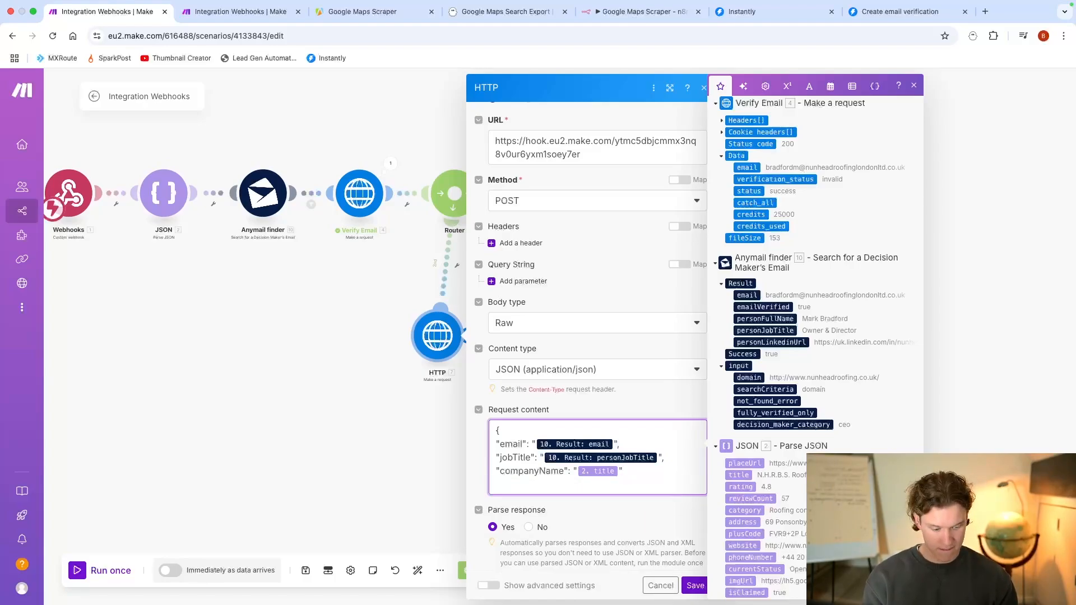
pyautogui.click(695, 586)
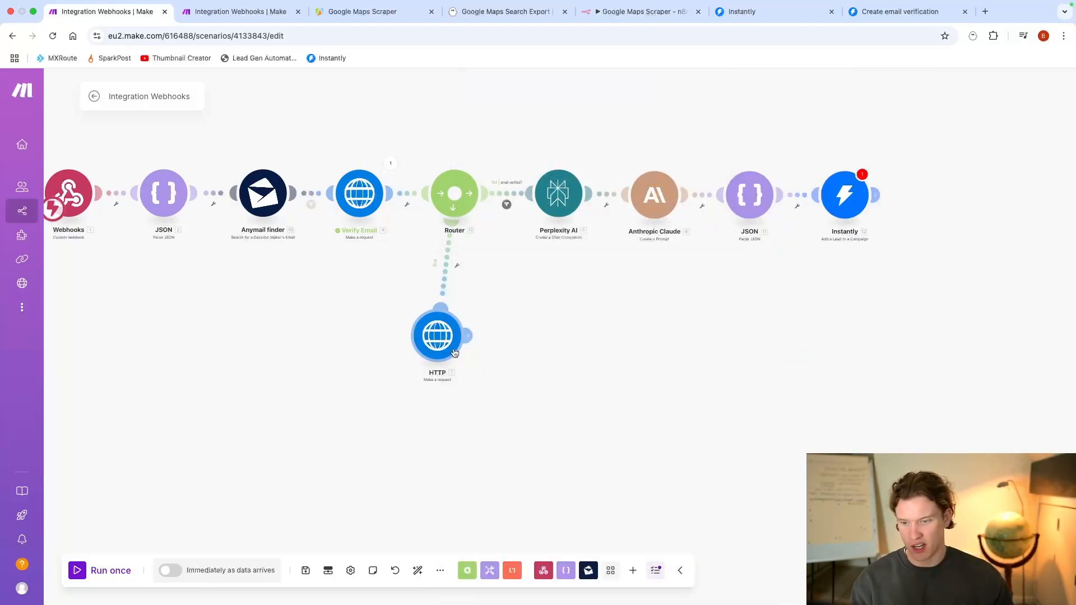
# Step: Add a filter between the Router and the HTTP module requiring verification_status to equal "pending", and save it
pyautogui.click(462, 266)
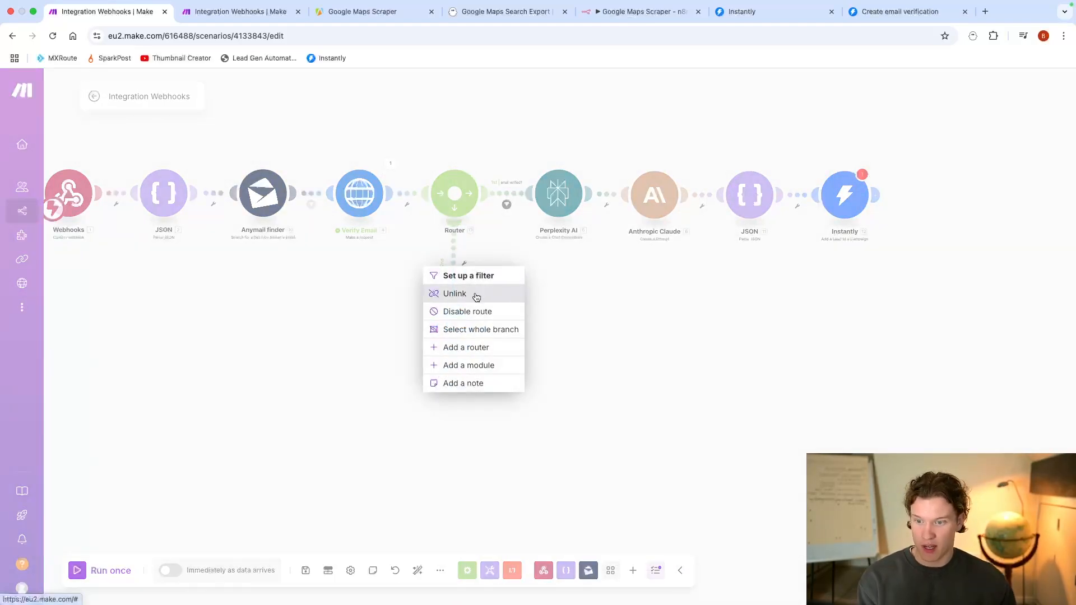
pyautogui.click(474, 274)
pyautogui.click(552, 284)
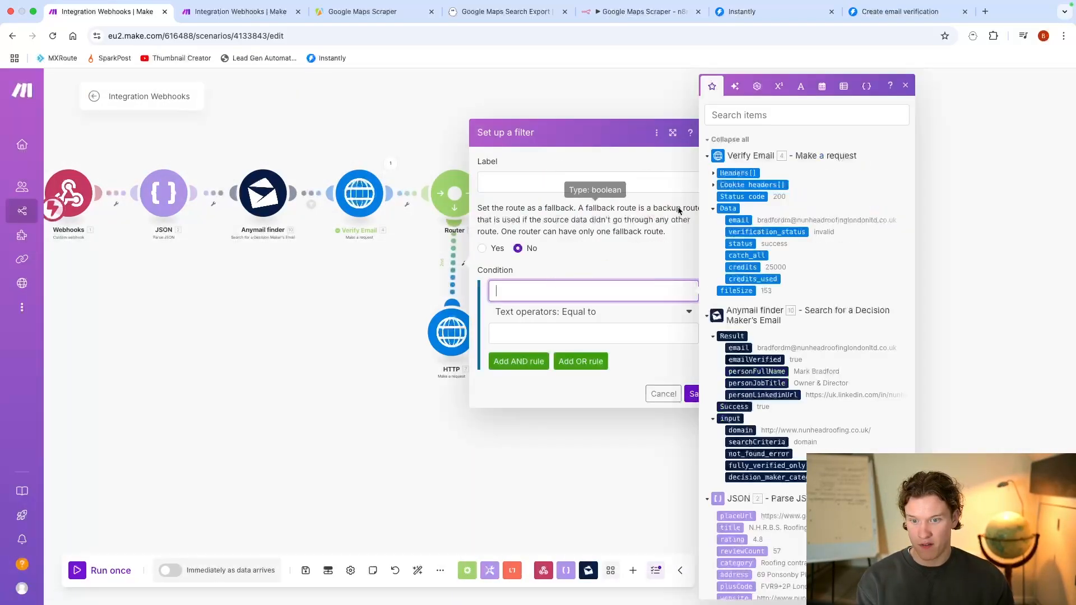
pyautogui.click(766, 232)
pyautogui.click(572, 335)
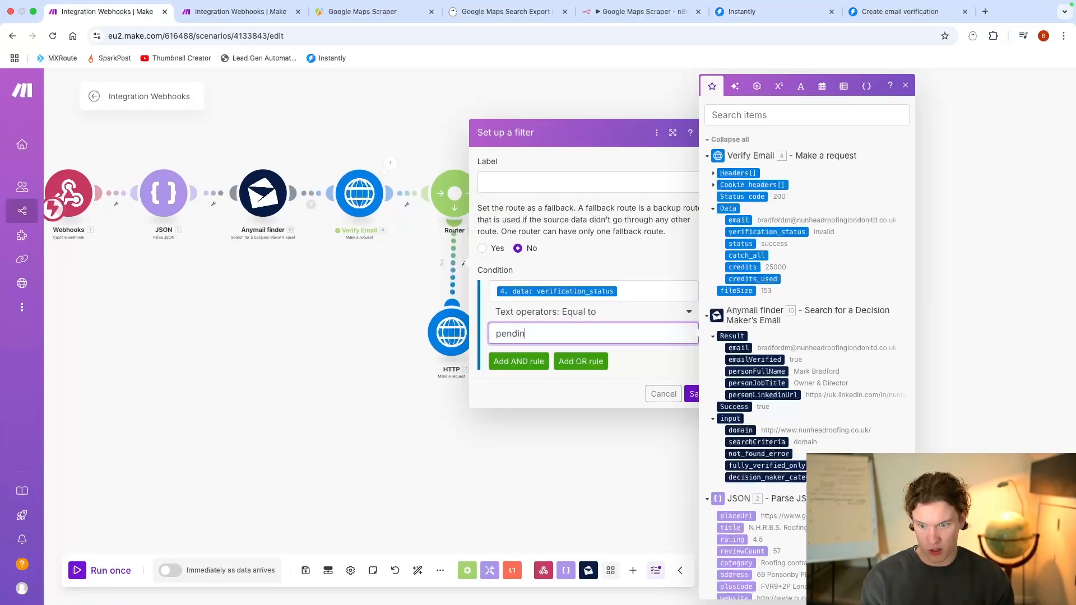
pyautogui.click(694, 399)
# Step: Run only the HTTP module with "hello" as the test title and check the second scenario's webhook
pyautogui.rightClick(442, 327)
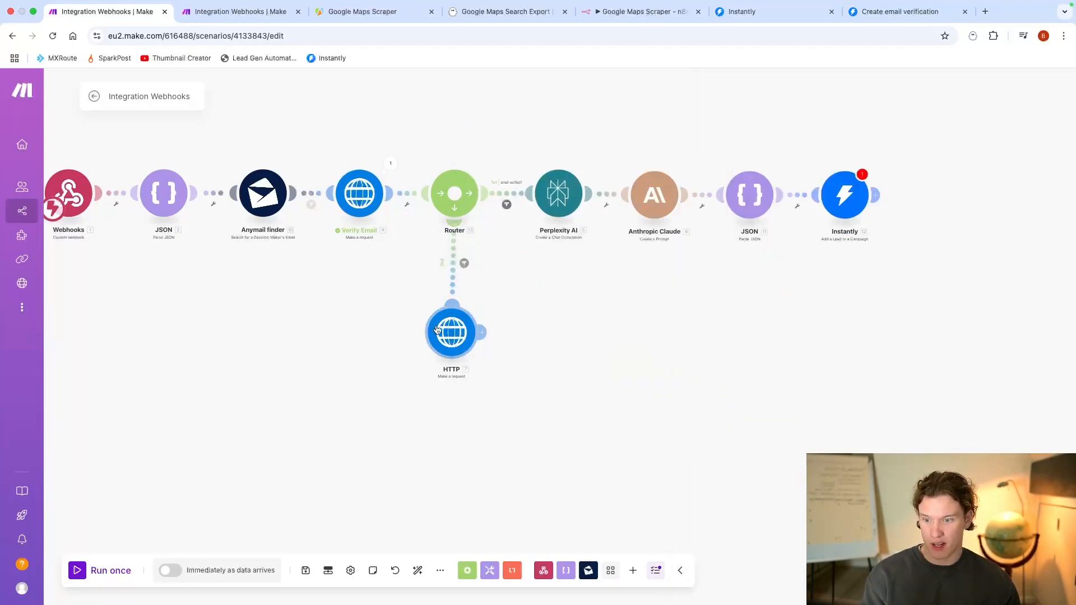
pyautogui.click(475, 341)
pyautogui.click(269, 20)
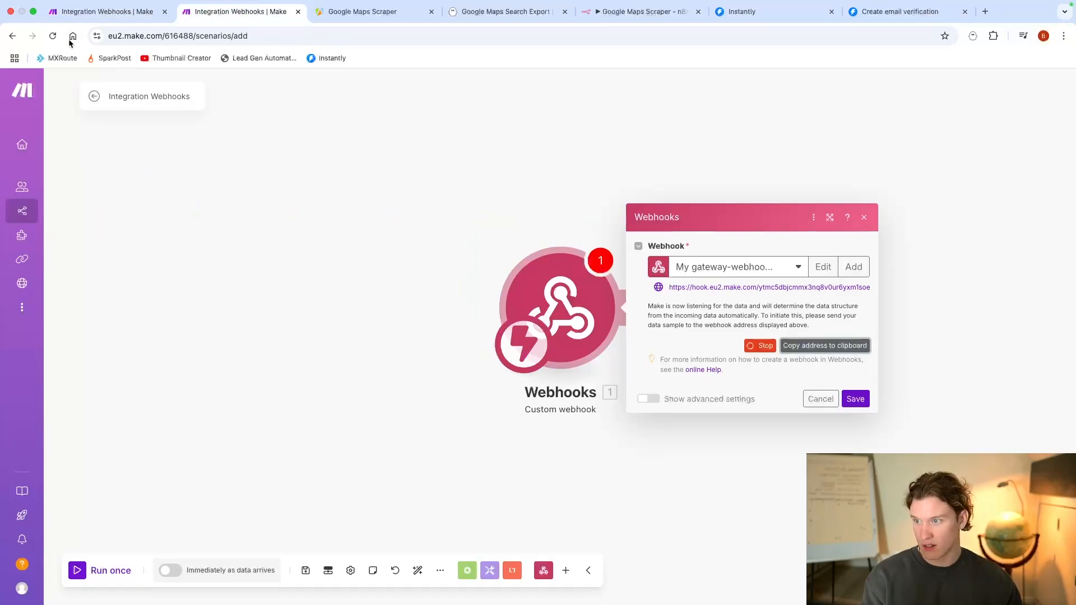
pyautogui.click(107, 11)
pyautogui.rightClick(451, 334)
pyautogui.click(516, 367)
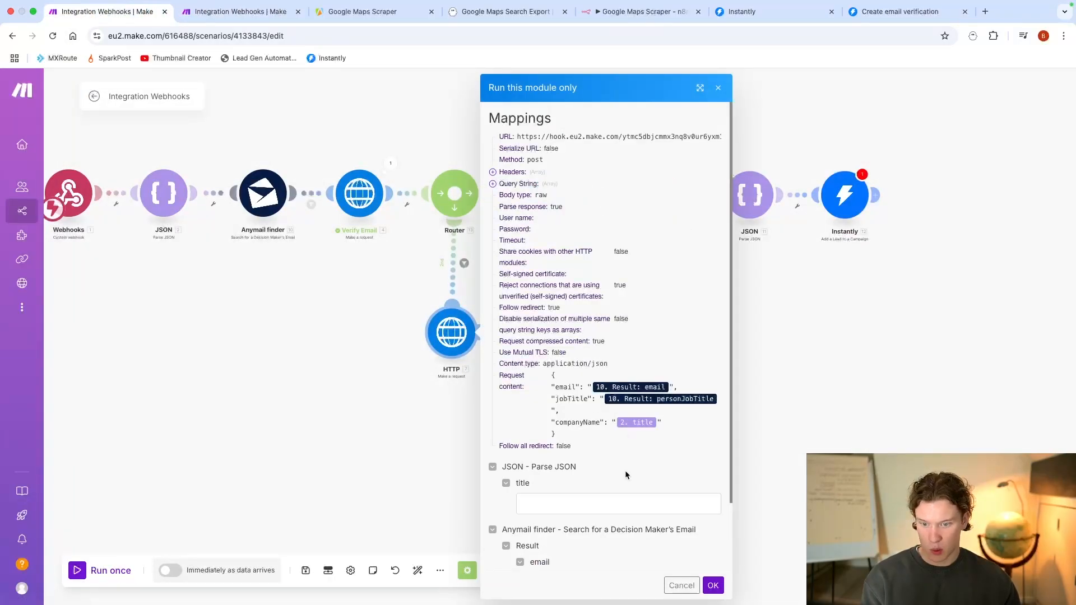
pyautogui.click(601, 501)
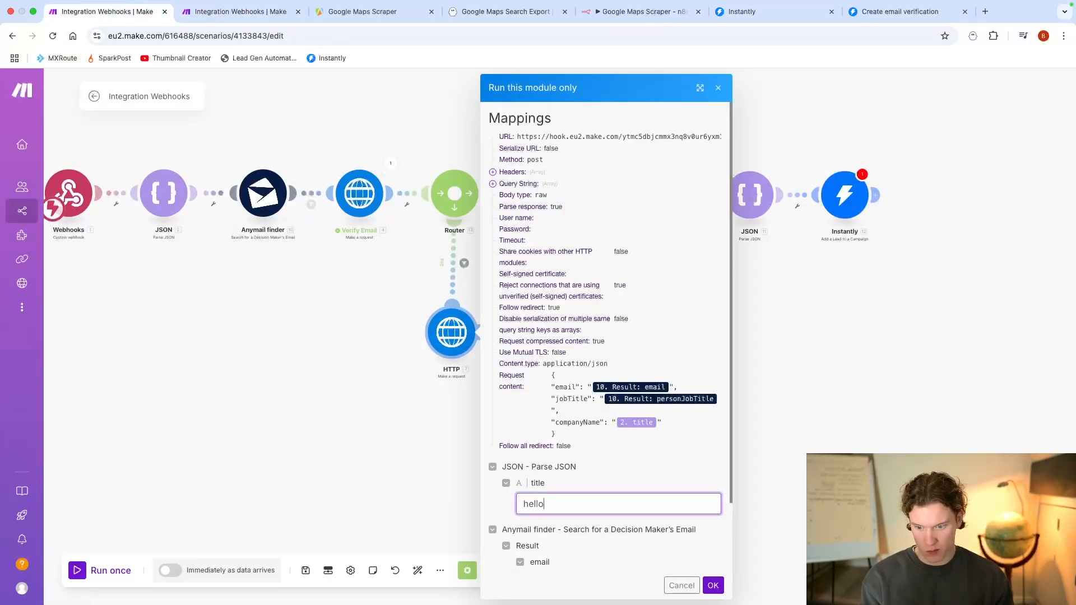
pyautogui.write('hello')
pyautogui.click(713, 585)
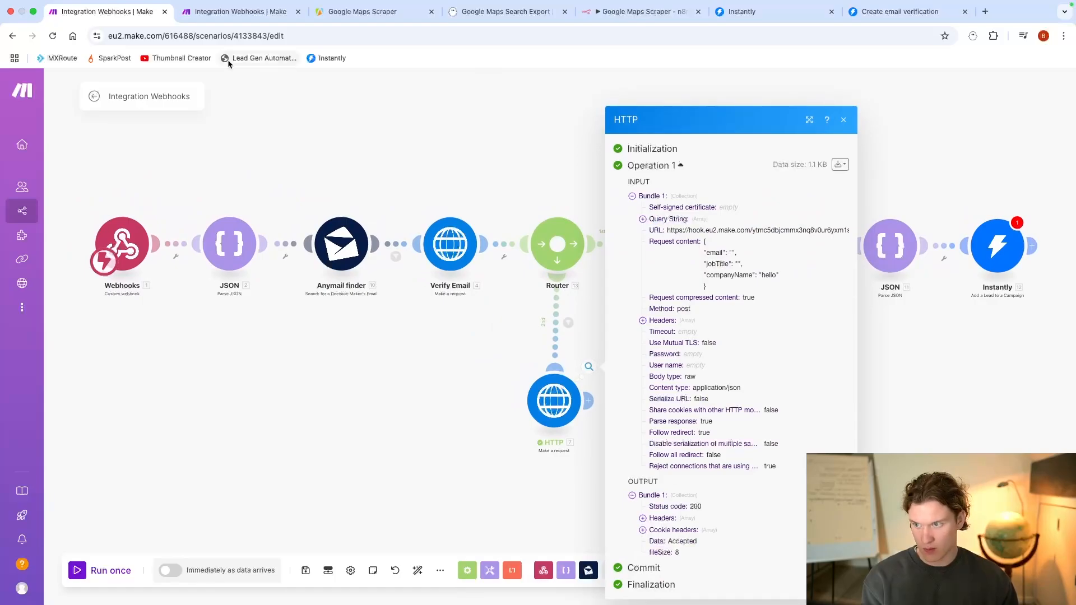
pyautogui.click(229, 12)
pyautogui.click(594, 426)
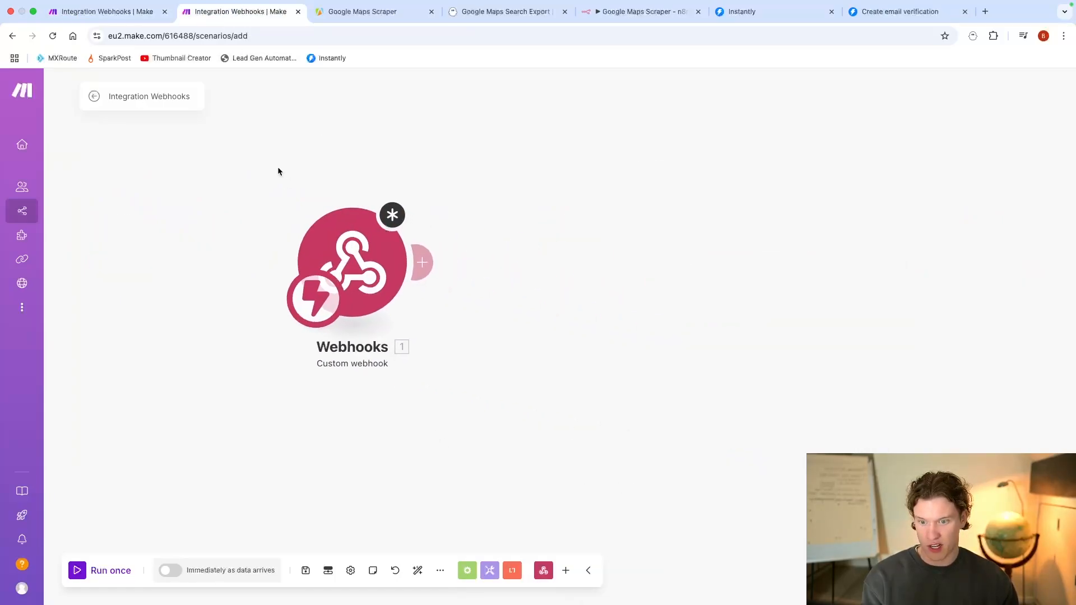
# Step: Copy the modules from Verify Email through Instantly in the first scenario and paste them beside the second scenario's Webhooks module
pyautogui.click(106, 11)
pyautogui.click(594, 422)
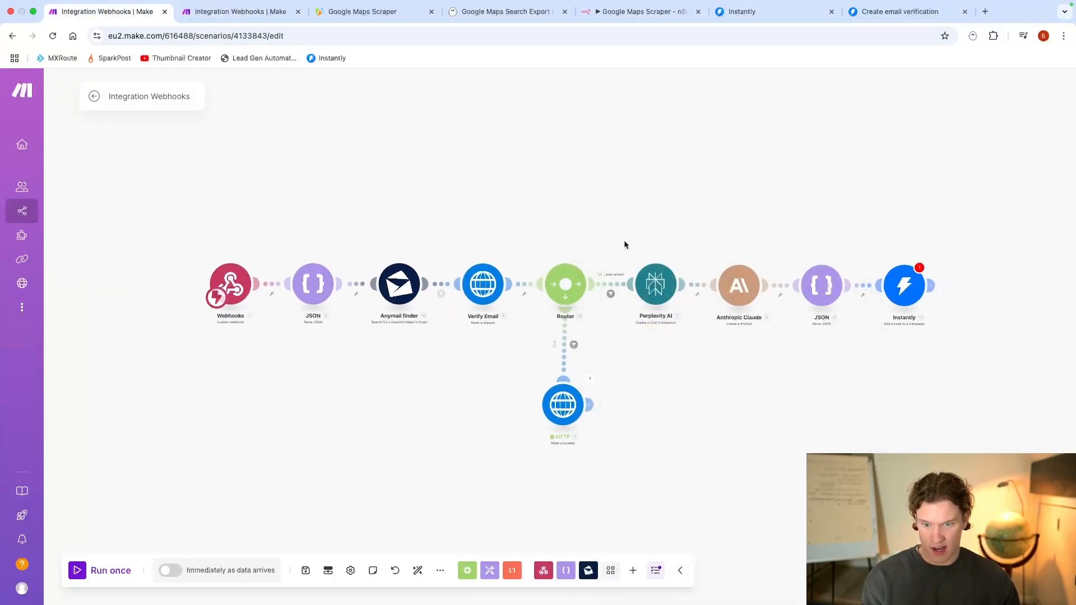
pyautogui.moveTo(624, 240); pyautogui.dragTo(973, 353)
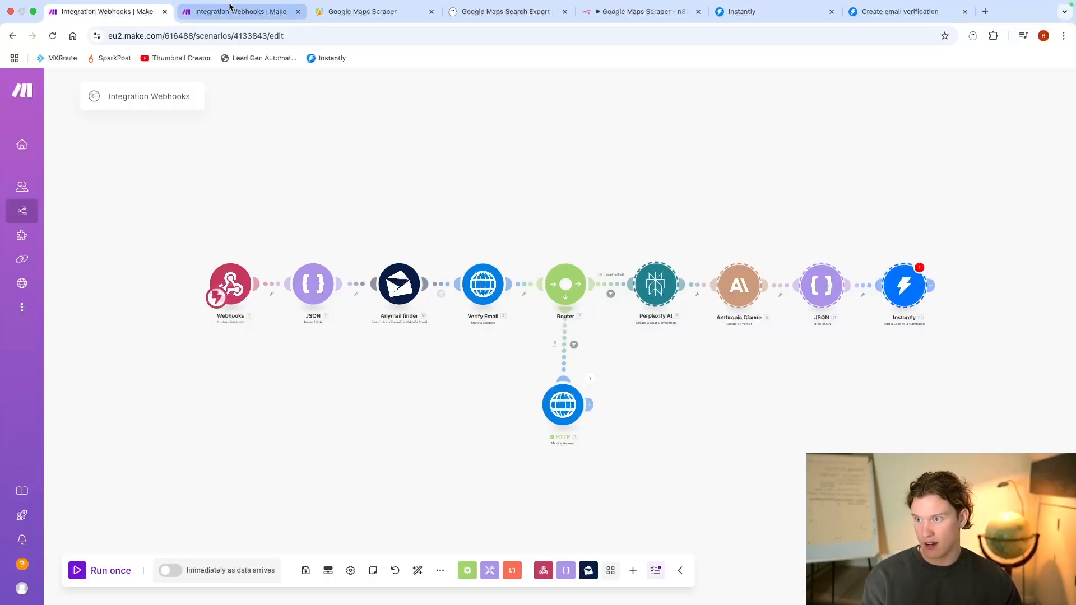
pyautogui.moveTo(449, 235); pyautogui.dragTo(947, 349)
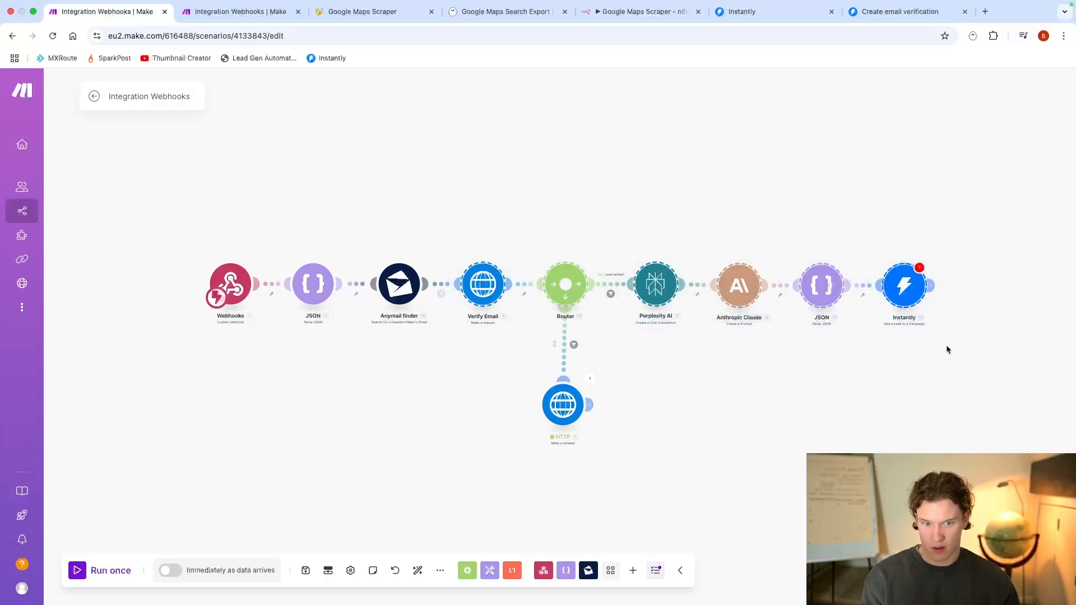
pyautogui.click(235, 11)
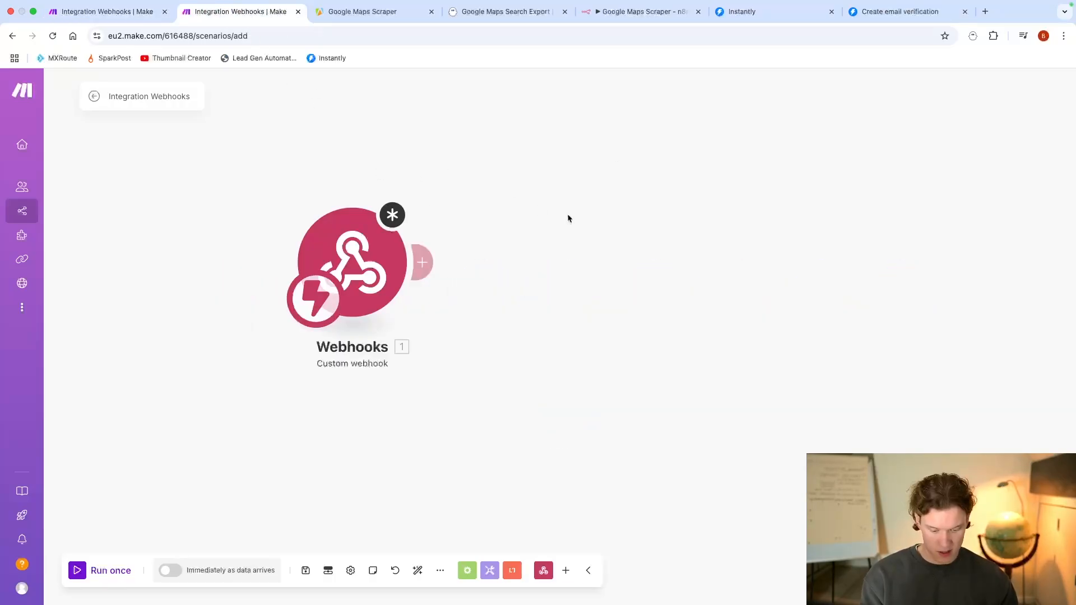
pyautogui.press('super+v')
pyautogui.scroll(-3, 567, 321)
pyautogui.moveTo(487, 310); pyautogui.dragTo(903, 348)
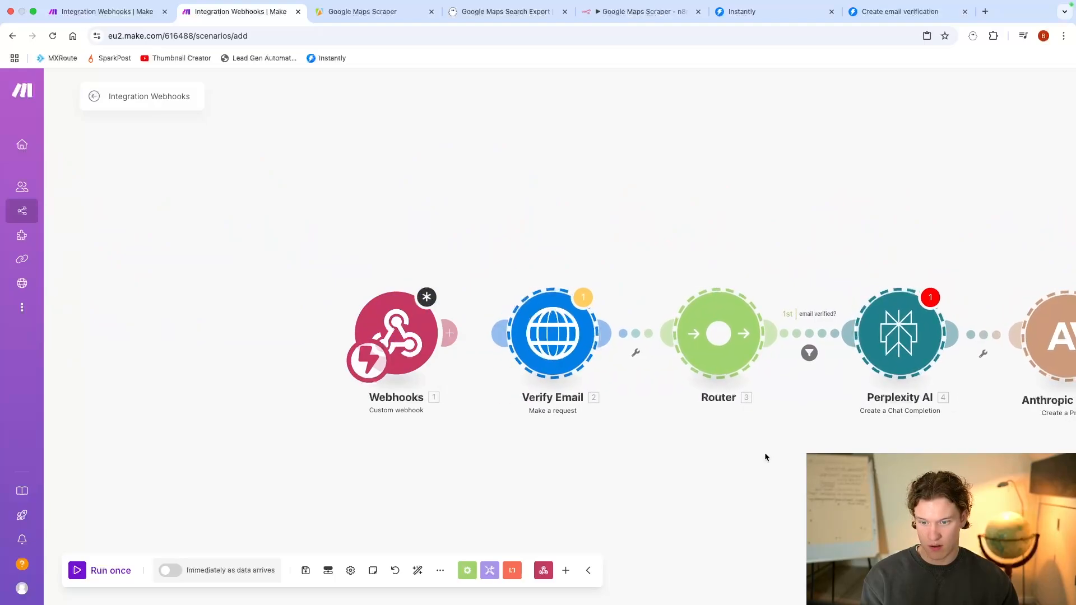
# Step: Link the Webhooks module to Verify Email and delete the 10.result.email filter condition from that link
pyautogui.moveTo(448, 333); pyautogui.dragTo(500, 333)
pyautogui.moveTo(573, 461); pyautogui.dragTo(363, 383)
pyautogui.scroll(-2, 363, 383)
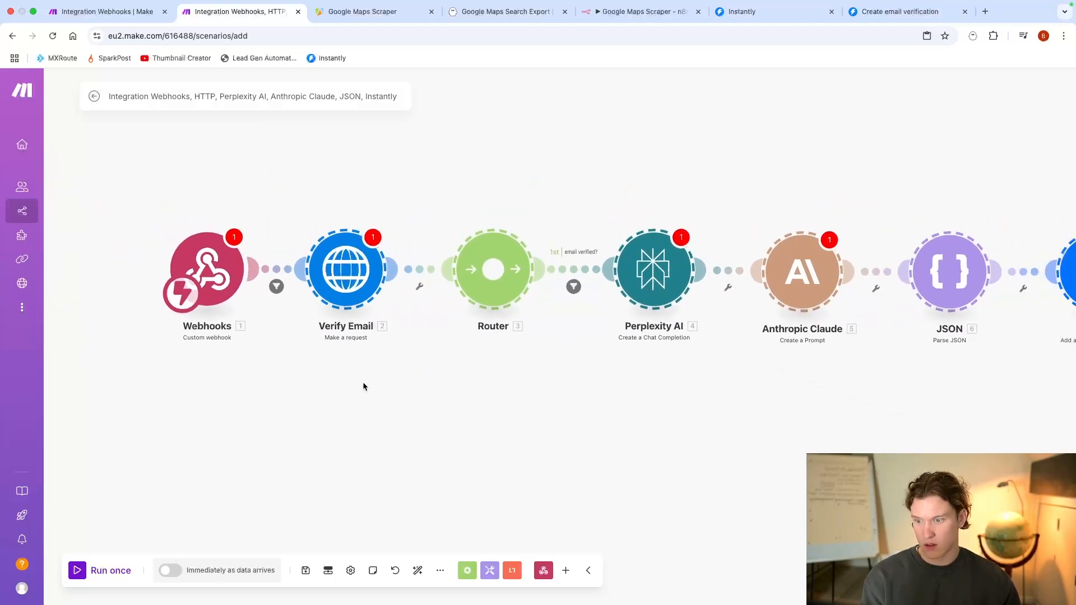
pyautogui.click(429, 273)
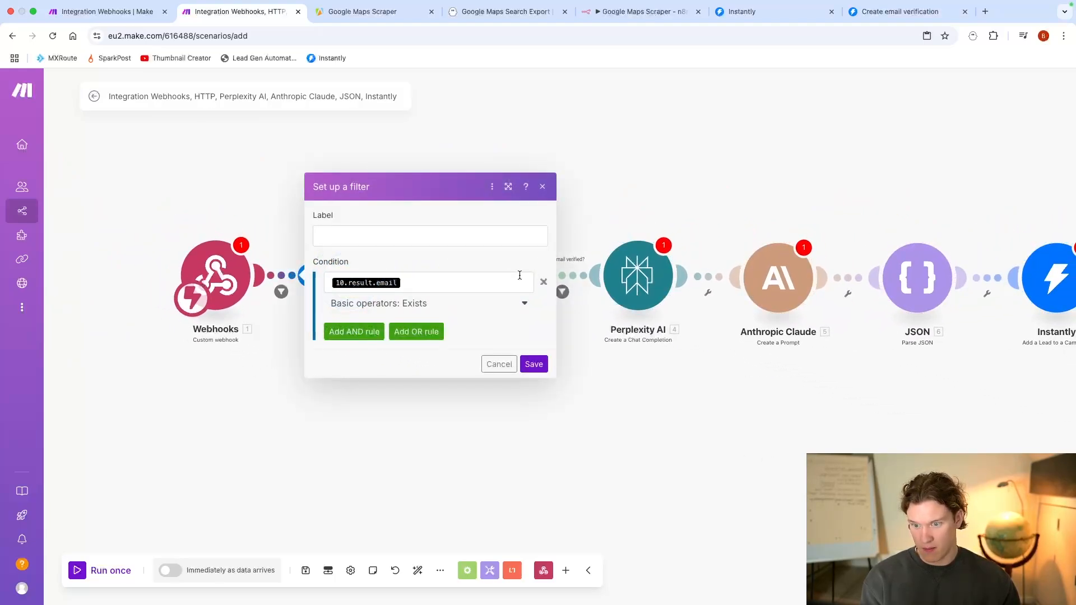
pyautogui.click(546, 285)
pyautogui.click(362, 396)
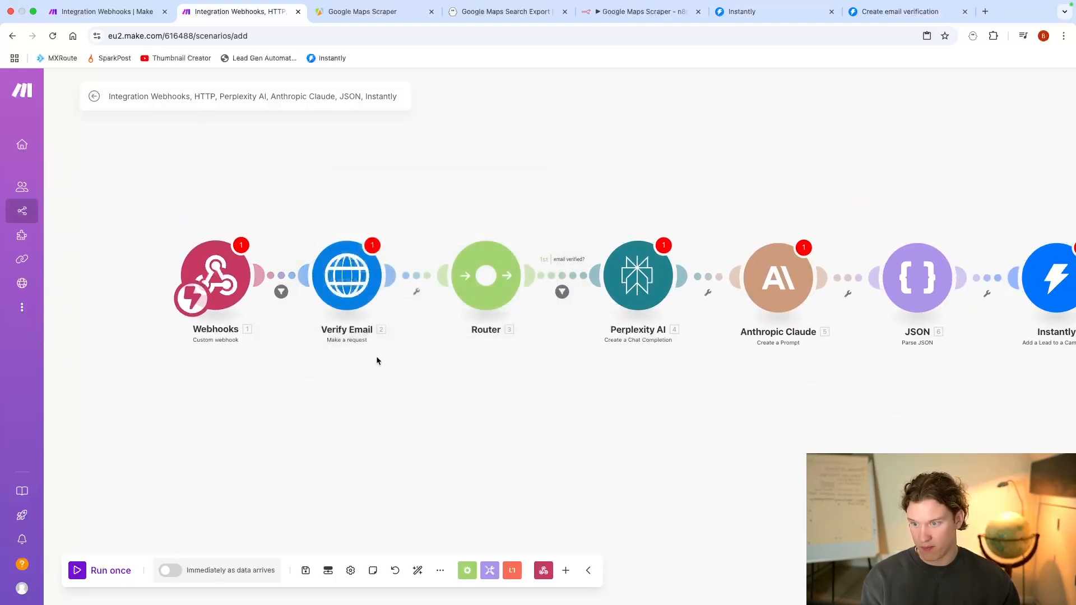
pyautogui.click(281, 291)
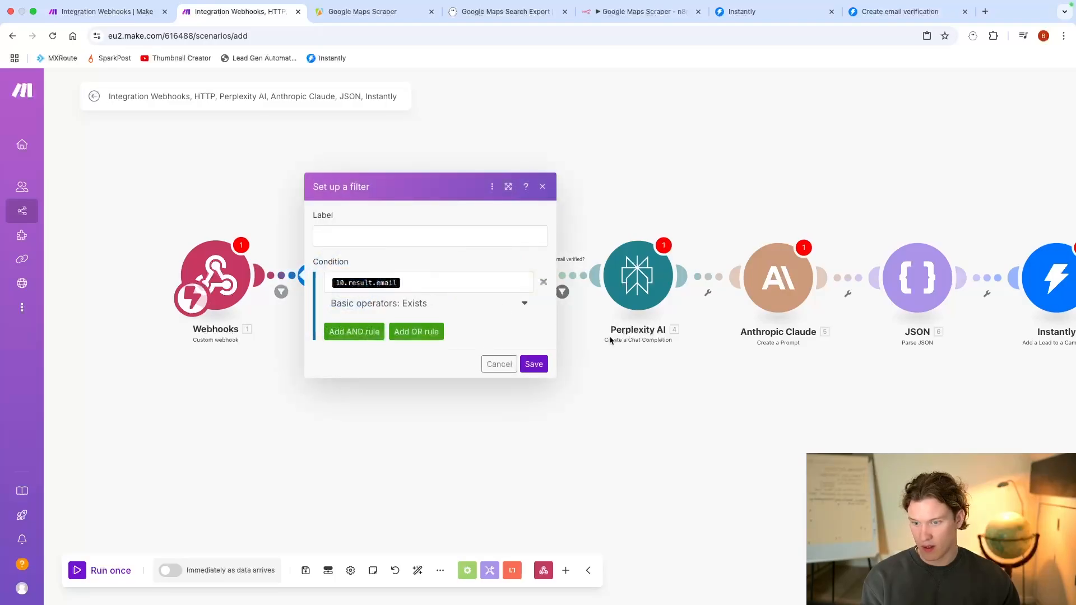
pyautogui.click(543, 283)
pyautogui.click(529, 312)
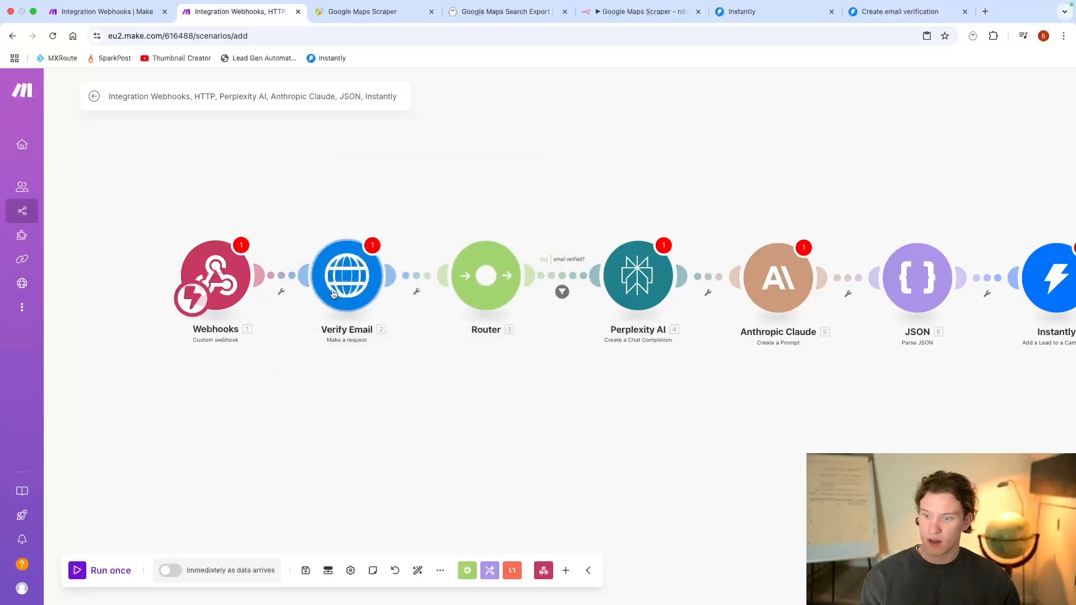
# Step: Remove the mapped 10.result.email value from Verify Email's request content and save the module
pyautogui.click(343, 276)
pyautogui.scroll(-3, 502, 325)
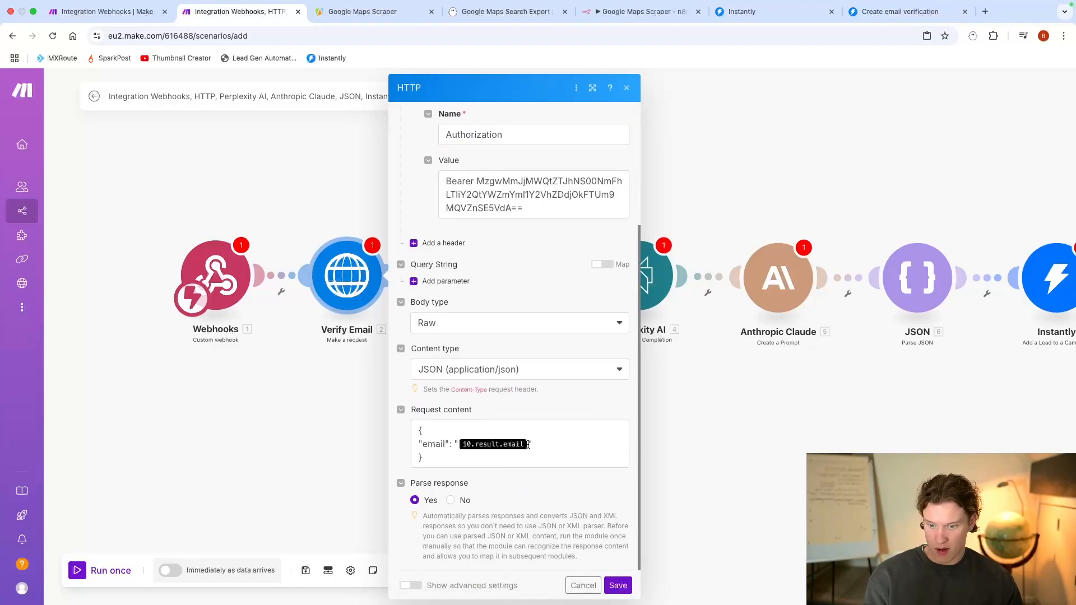
pyautogui.press('BackSpace')
pyautogui.click(616, 585)
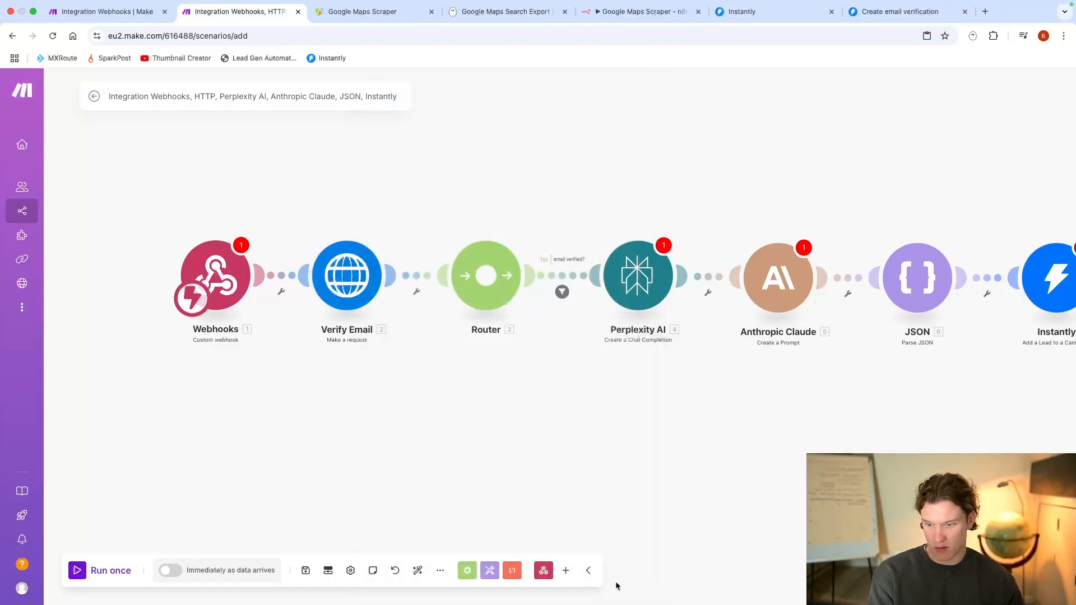
# Step: Unlink the Webhooks module from Verify Email and try to run the second scenario once
pyautogui.rightClick(267, 278)
pyautogui.click(299, 305)
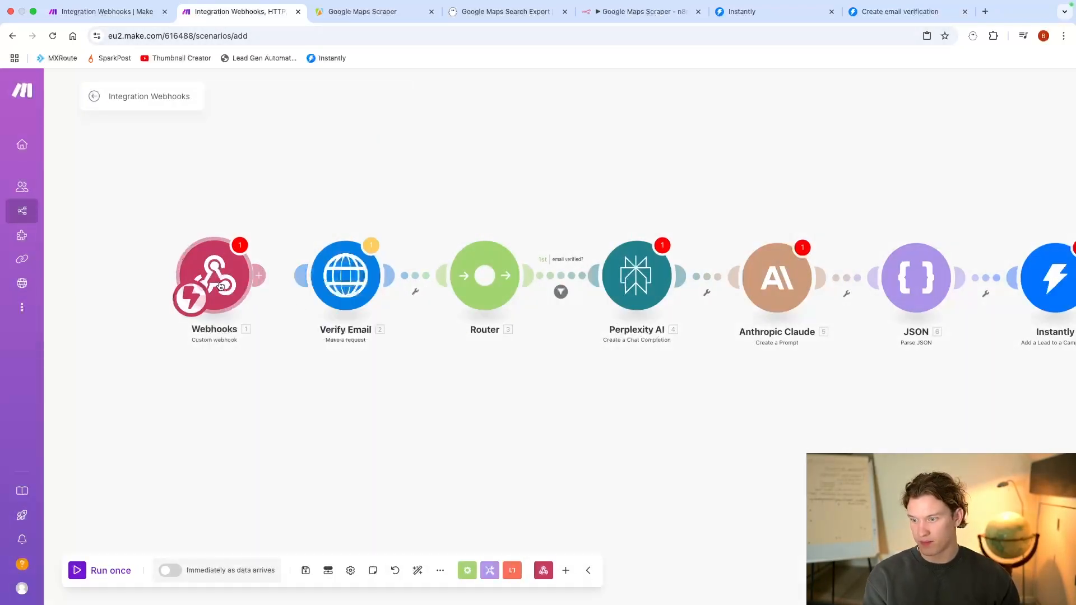
pyautogui.click(112, 580)
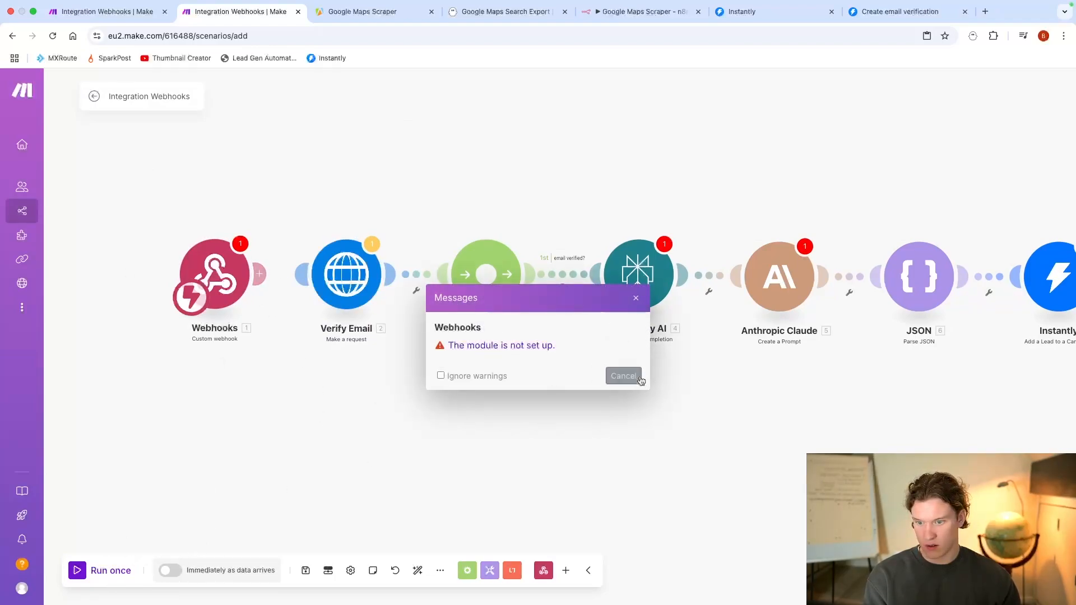
pyautogui.click(622, 376)
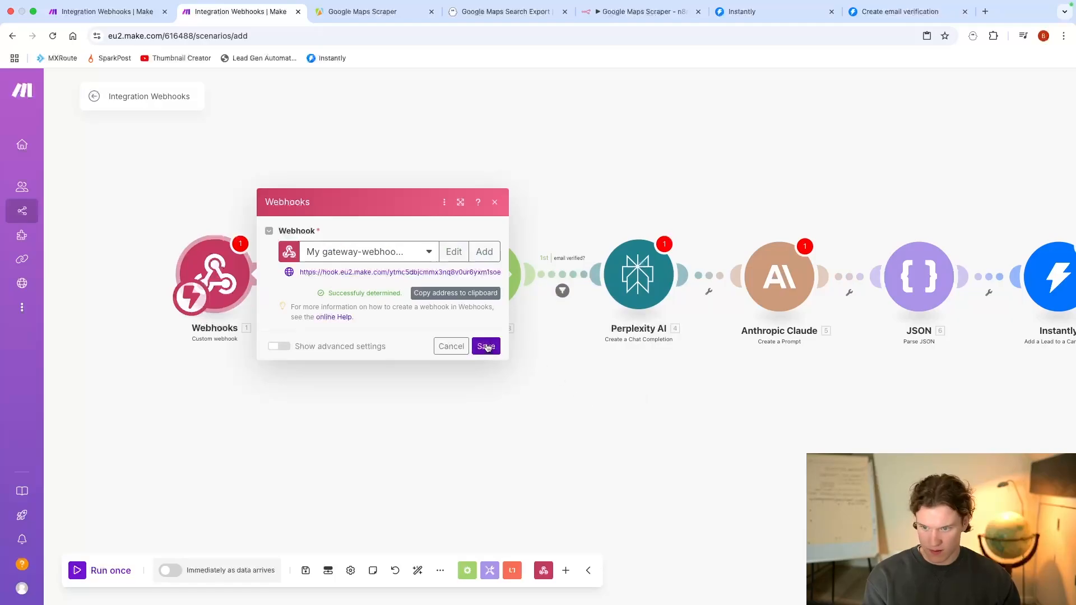
# Step: Save the gateway webhook selection in the Webhooks module and run the second scenario once
pyautogui.click(486, 347)
pyautogui.click(97, 571)
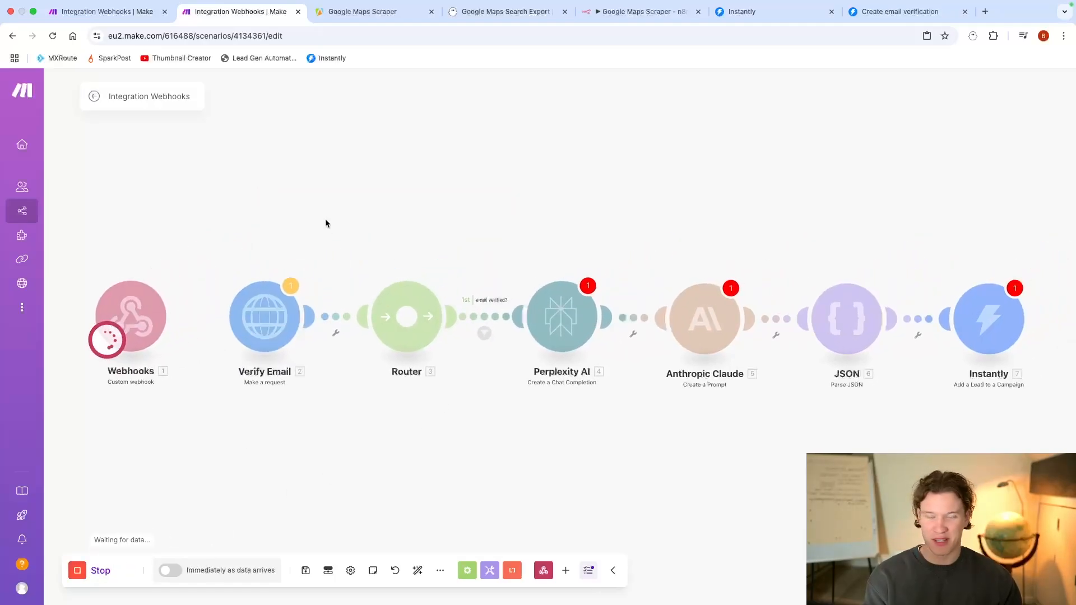
pyautogui.moveTo(325, 219); pyautogui.dragTo(481, 223)
# Step: Run only the first scenario's HTTP module with "hello" as the test title, email and personJobTitle
pyautogui.click(101, 17)
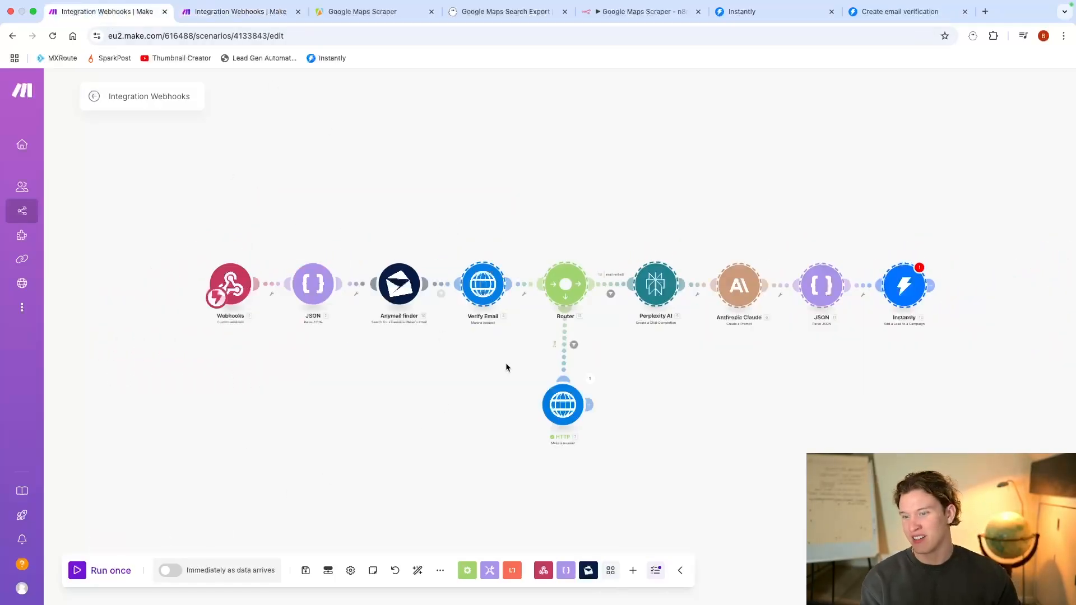
pyautogui.rightClick(561, 402)
pyautogui.click(597, 426)
pyautogui.click(626, 505)
pyautogui.write('hello')
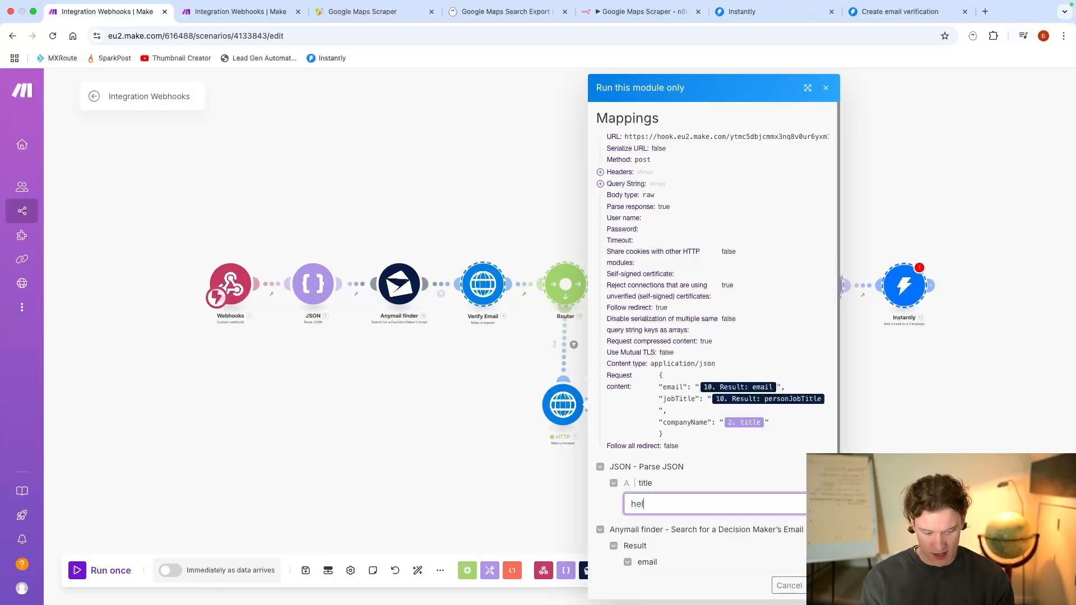
pyautogui.press('Tab')
pyautogui.write('hello')
pyautogui.press('Tab')
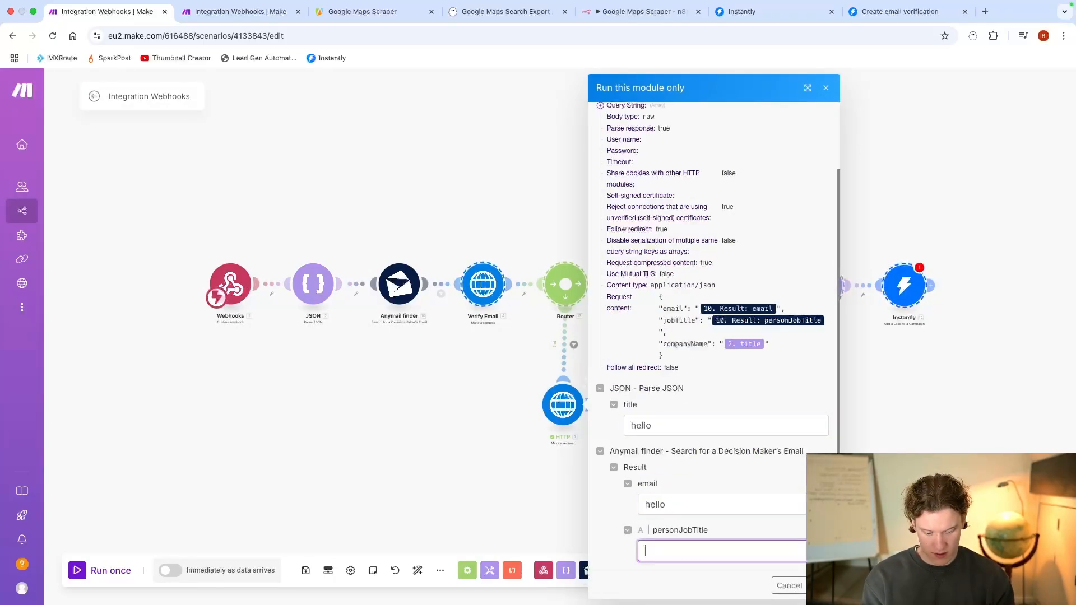
pyautogui.write('hello')
pyautogui.click(819, 586)
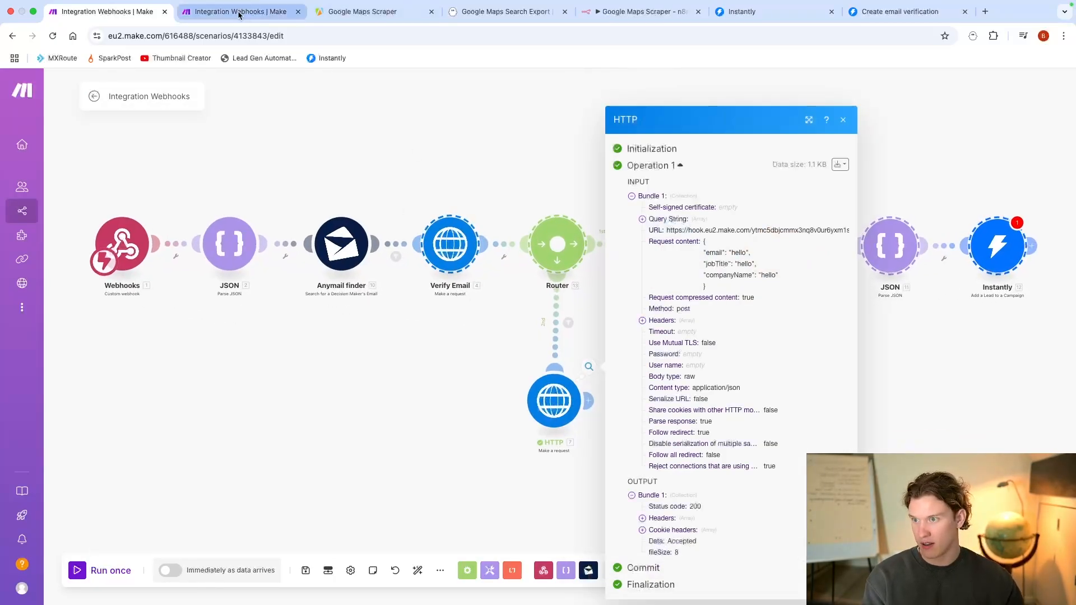
# Step: Link the second scenario's Webhooks module to Verify Email and inspect the bundle the webhook received
pyautogui.click(238, 12)
pyautogui.click(337, 356)
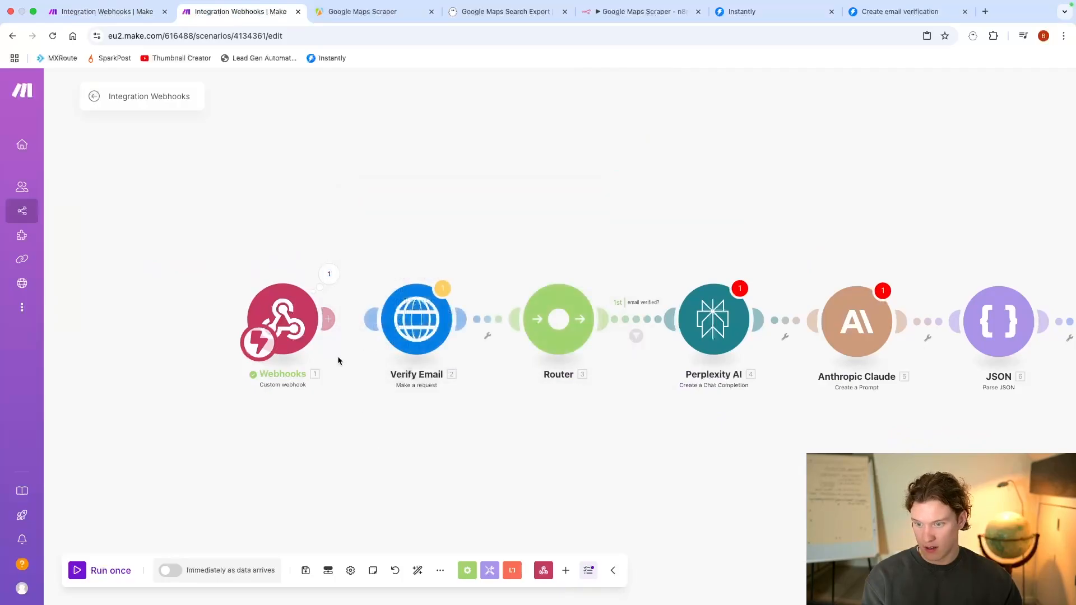
pyautogui.click(329, 274)
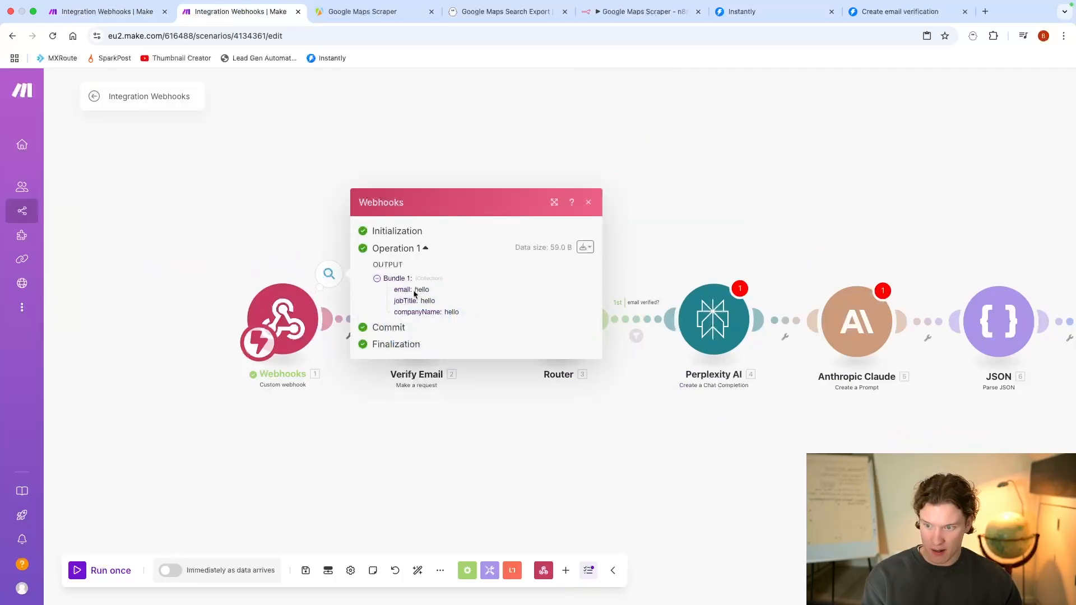
# Step: Map the "email" key in Verify Email's request content to the webhook's email field and save
pyautogui.click(417, 358)
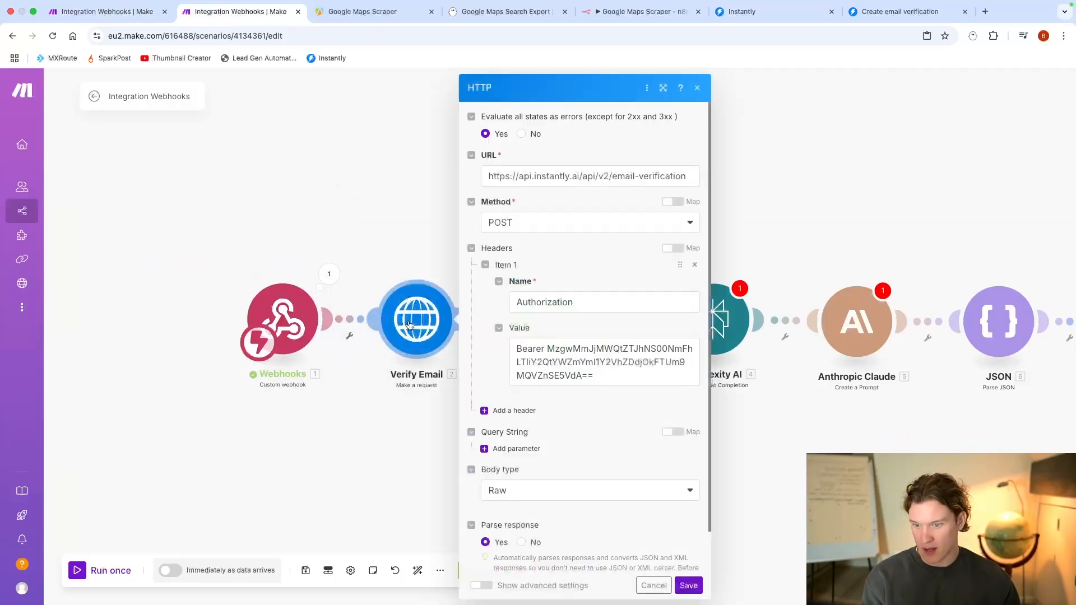
pyautogui.click(523, 446)
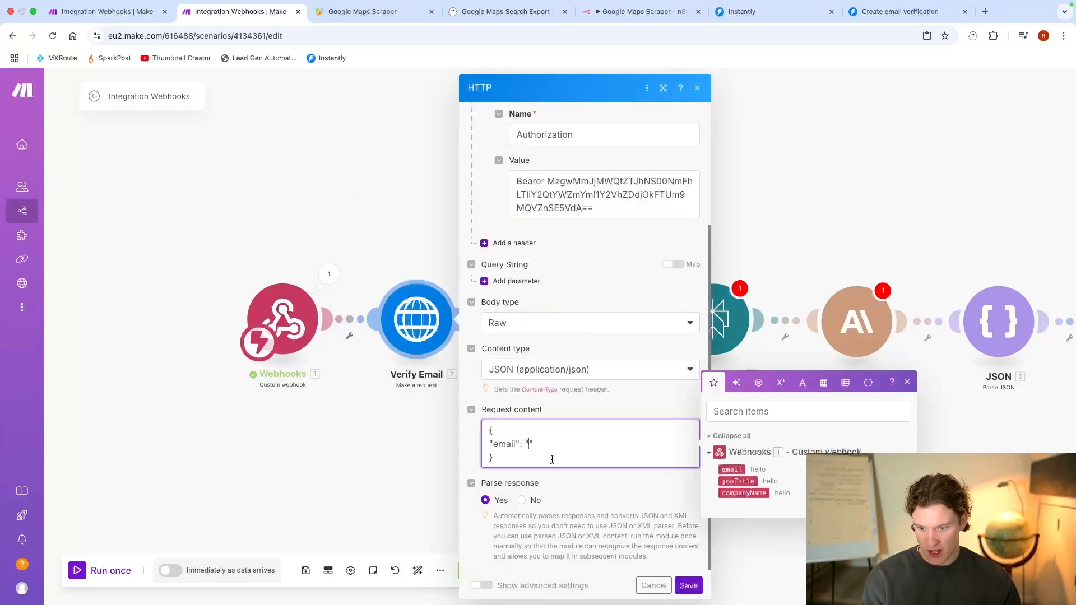
pyautogui.click(729, 469)
pyautogui.click(688, 584)
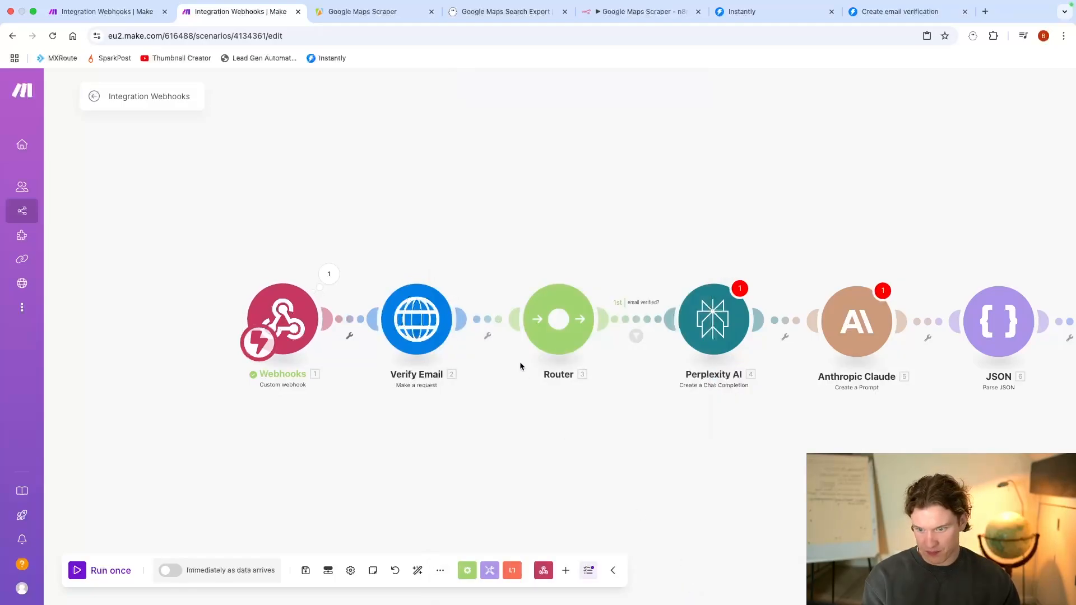
pyautogui.click(488, 335)
pyautogui.click(395, 430)
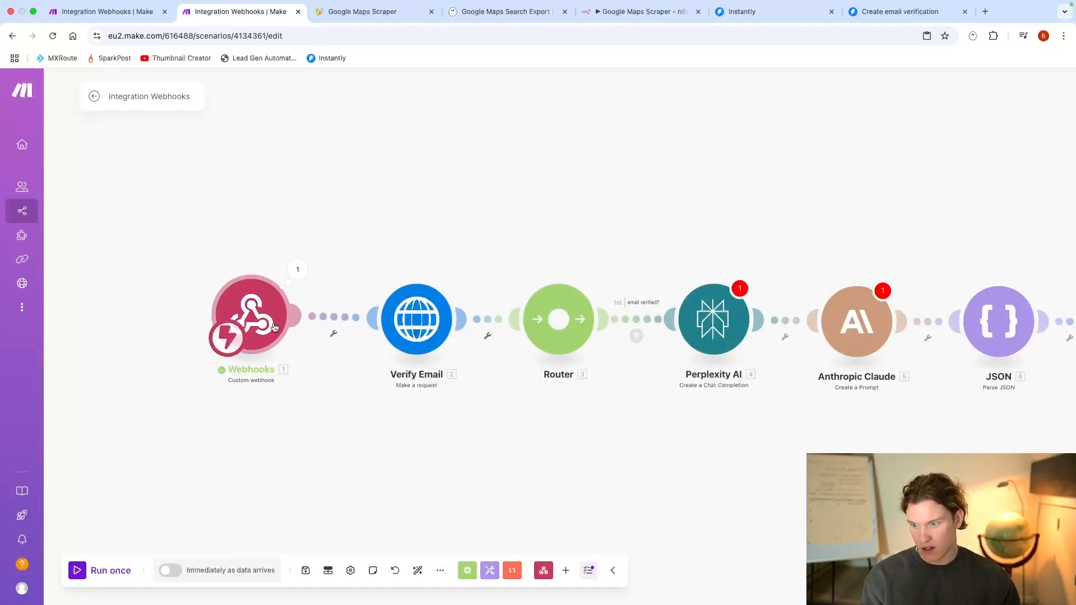
# Step: Insert a Tools Sleep module between the Webhooks and Verify Email modules of the second scenario
pyautogui.moveTo(283, 317); pyautogui.dragTo(138, 304)
pyautogui.click(324, 317)
pyautogui.click(308, 346)
pyautogui.click(183, 307)
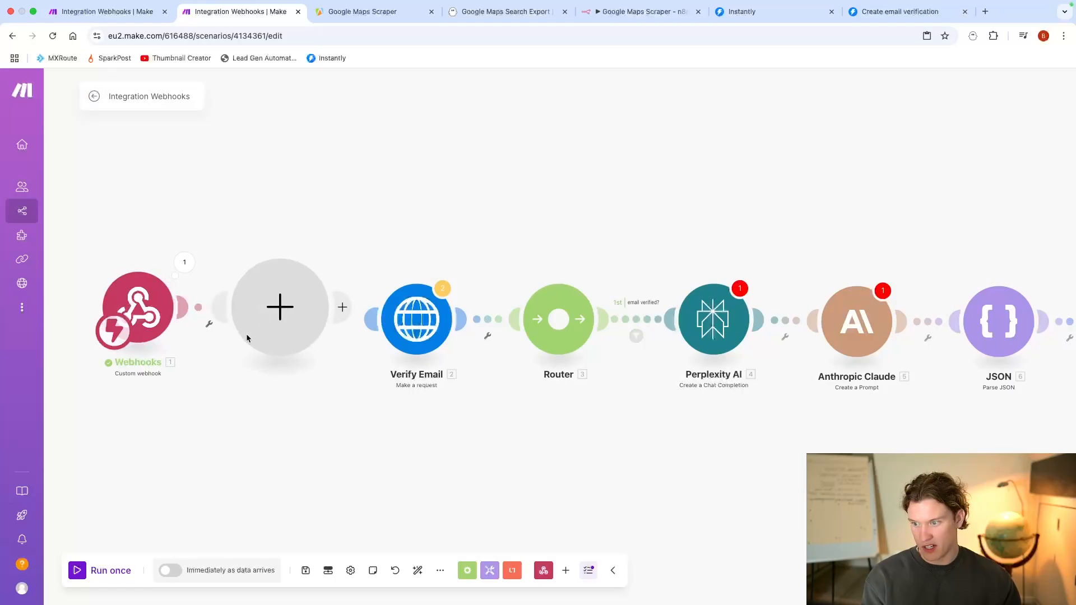
pyautogui.click(393, 397)
pyautogui.scroll(-2, 386, 313)
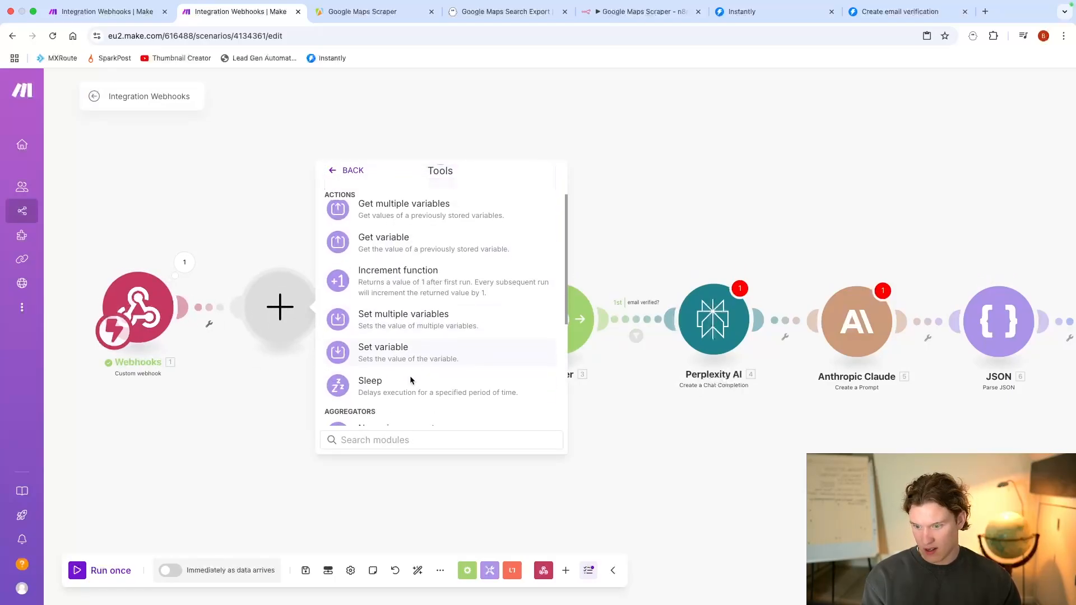
pyautogui.click(409, 376)
# Step: Enter the Sleep module's delay in seconds and save the module
pyautogui.click(362, 292)
pyautogui.write('1')
pyautogui.press('BackSpace')
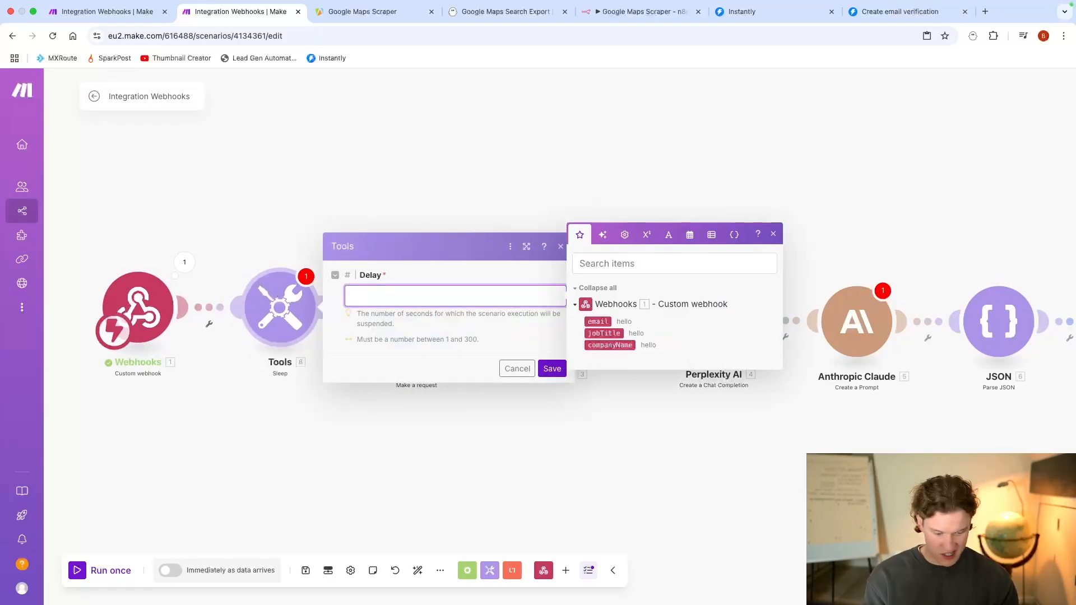
pyautogui.press('Return')
pyautogui.press('BackSpace')
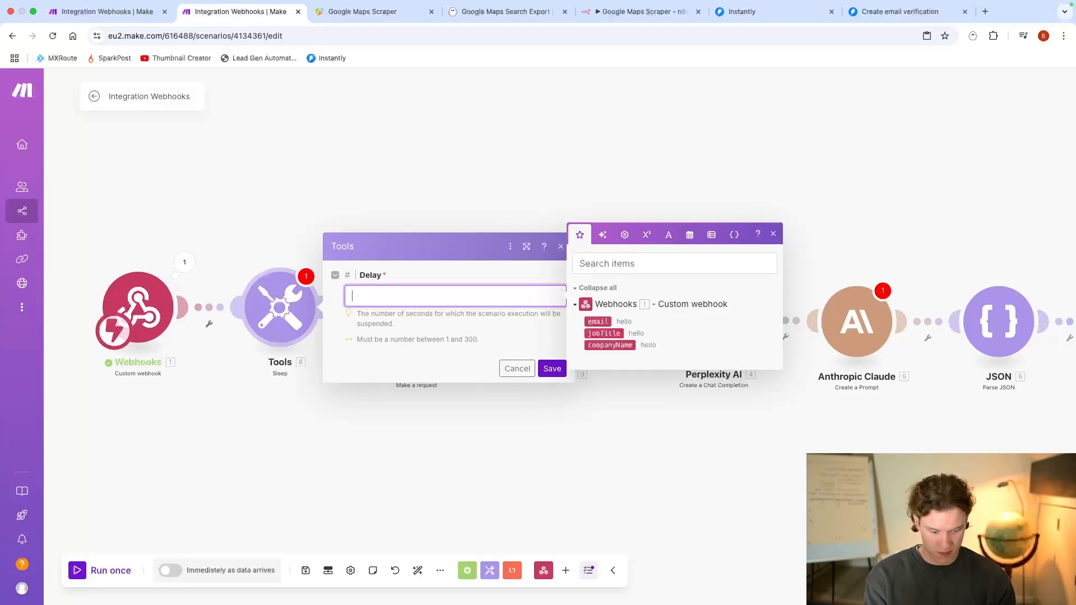
pyautogui.click(551, 368)
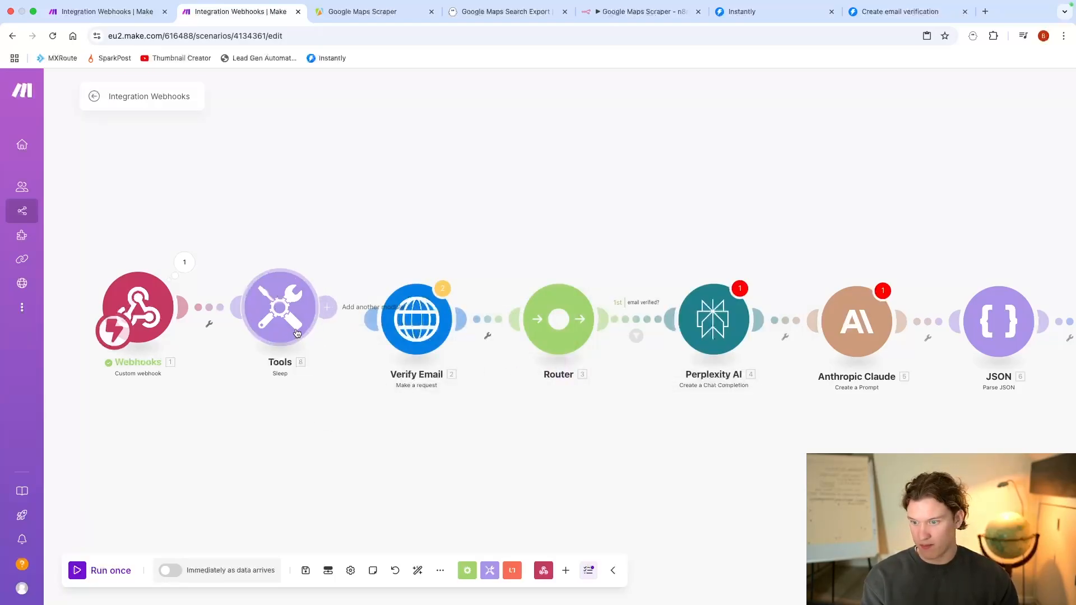
# Step: Auto-align the scenario's modules and check the request content in Verify Email
pyautogui.click(418, 570)
pyautogui.click(374, 320)
pyautogui.scroll(-3, 532, 381)
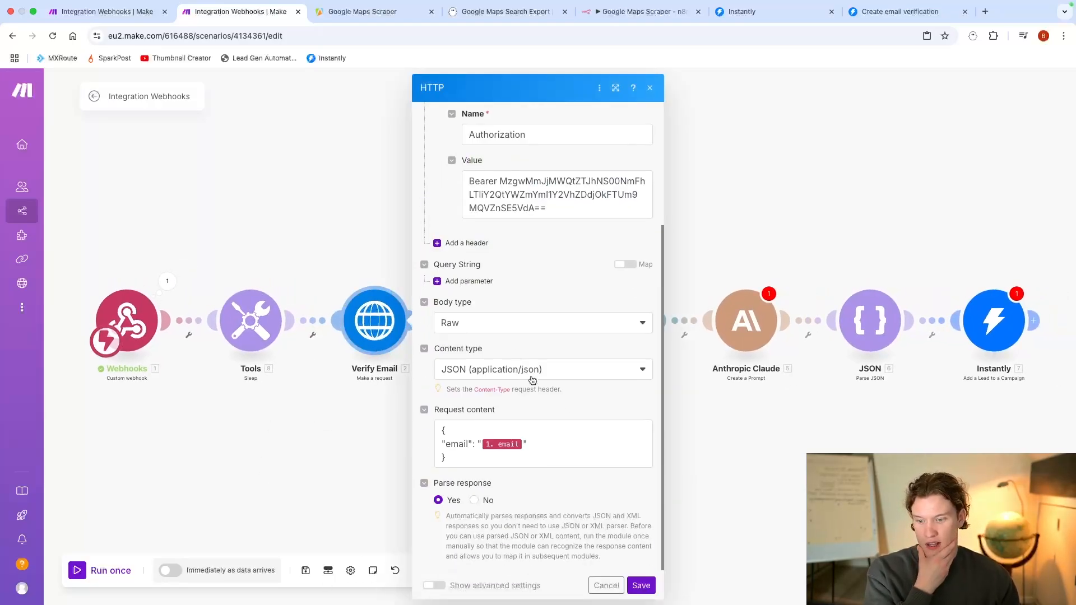
pyautogui.click(764, 428)
# Step: Unlink and delete the Router, and connect Verify Email directly to the Perplexity AI module
pyautogui.click(437, 334)
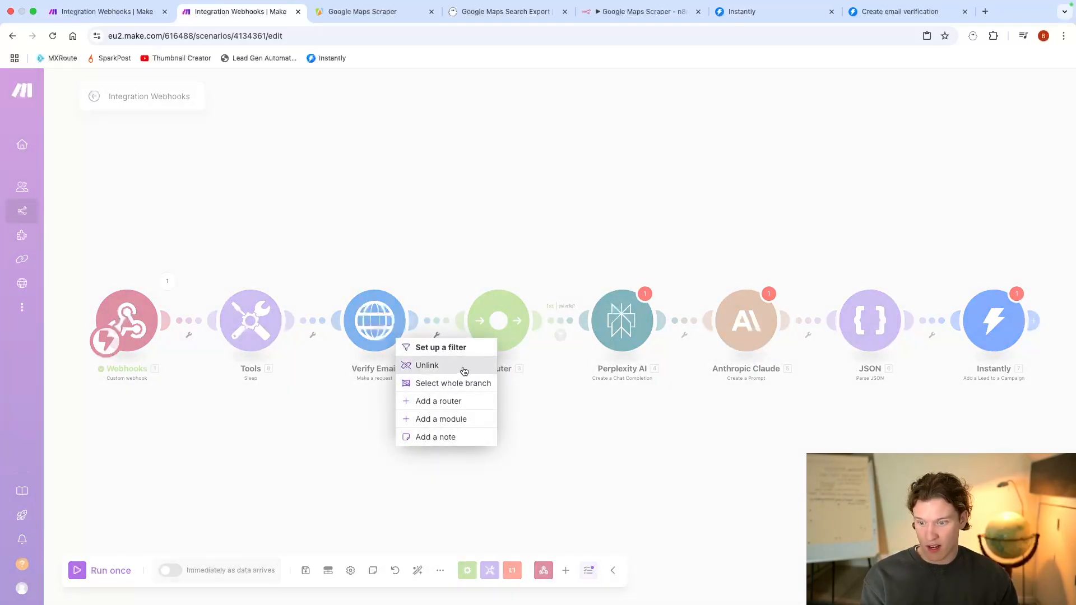
pyautogui.click(464, 371)
pyautogui.rightClick(513, 318)
pyautogui.click(569, 405)
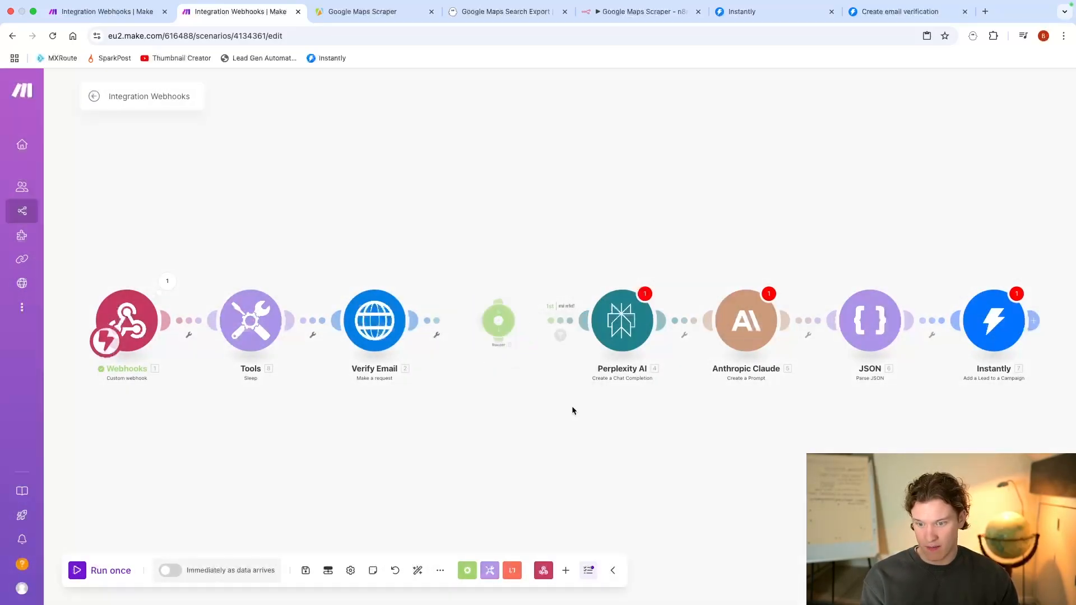
pyautogui.moveTo(415, 322); pyautogui.dragTo(536, 333)
pyautogui.click(530, 337)
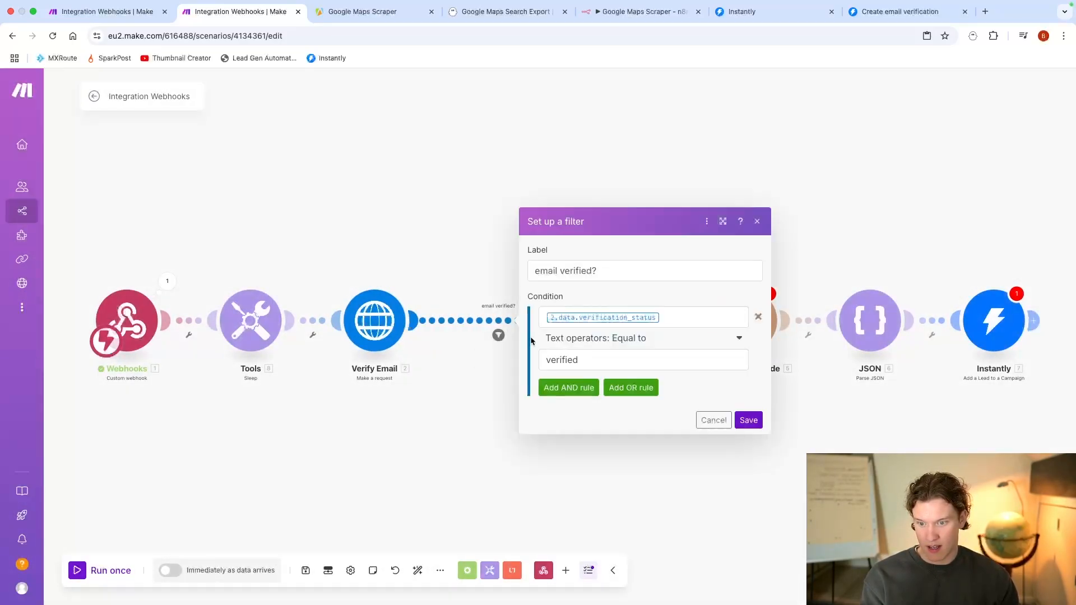
pyautogui.click(688, 314)
pyautogui.press('BackSpace')
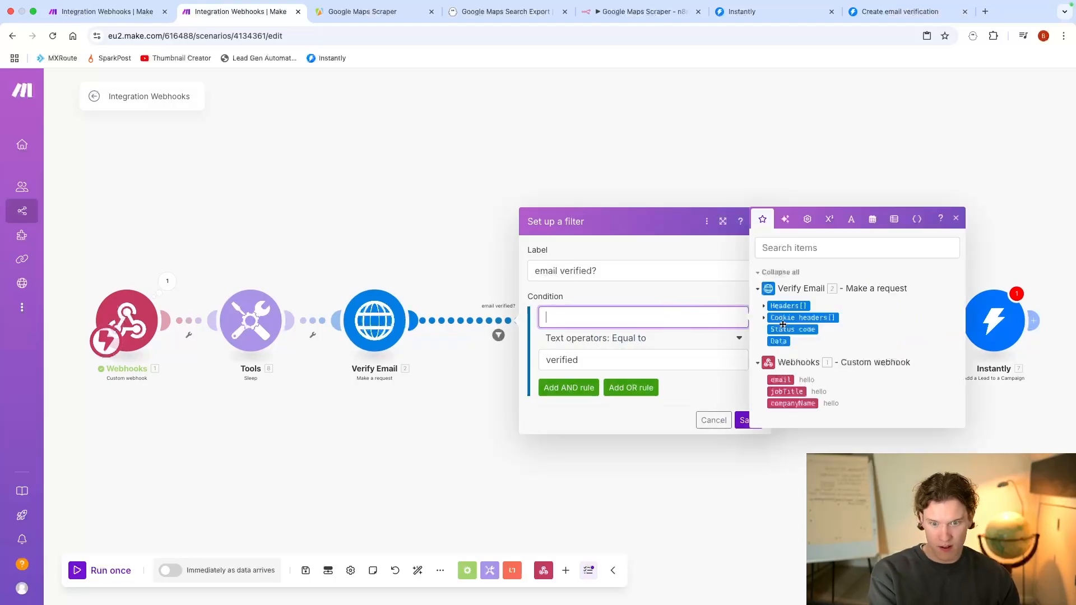
pyautogui.click(581, 476)
# Step: Run only the Verify Email module with a test email address and expand the returned Data collection
pyautogui.rightClick(395, 338)
pyautogui.click(444, 363)
pyautogui.click(499, 487)
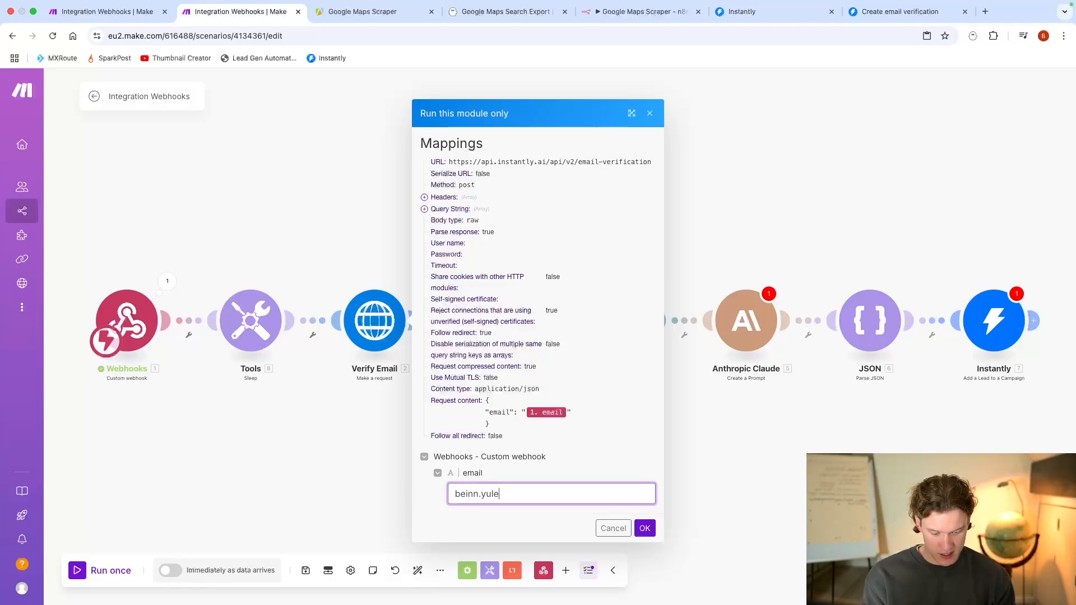
pyautogui.click(644, 528)
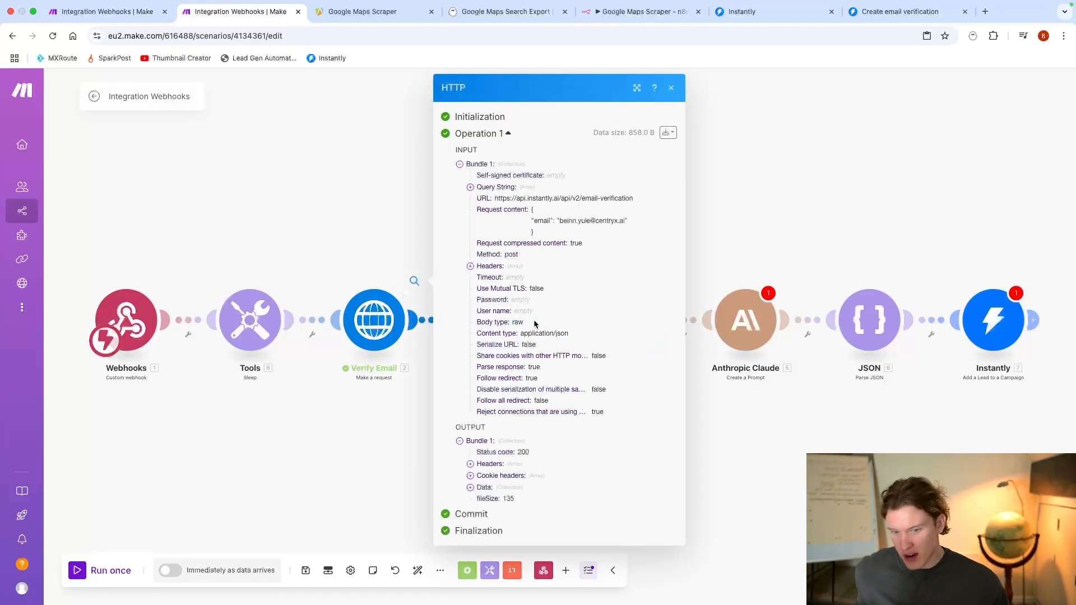
pyautogui.click(486, 487)
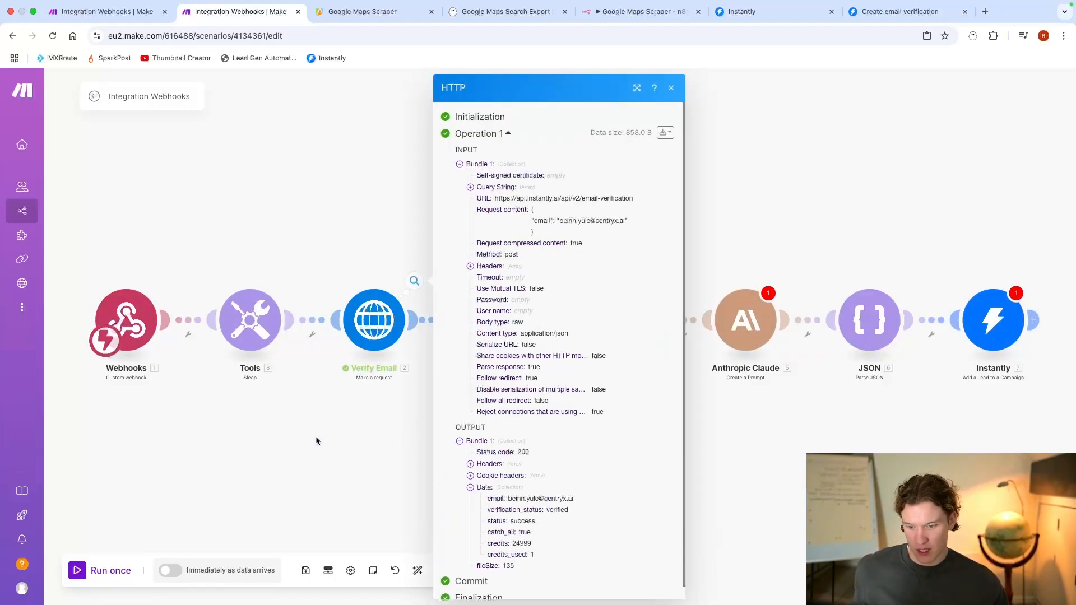
# Step: Set the "email verified?" filter to pass when Verify Email's verification_status equals "verified", and save it
pyautogui.click(315, 436)
pyautogui.click(498, 335)
pyautogui.click(670, 360)
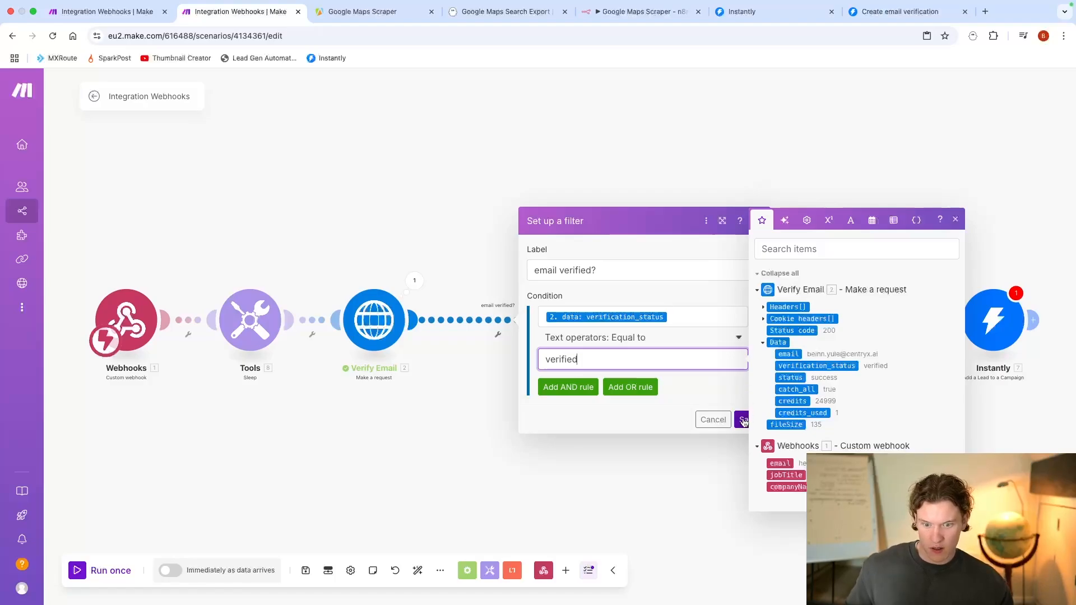
pyautogui.click(742, 420)
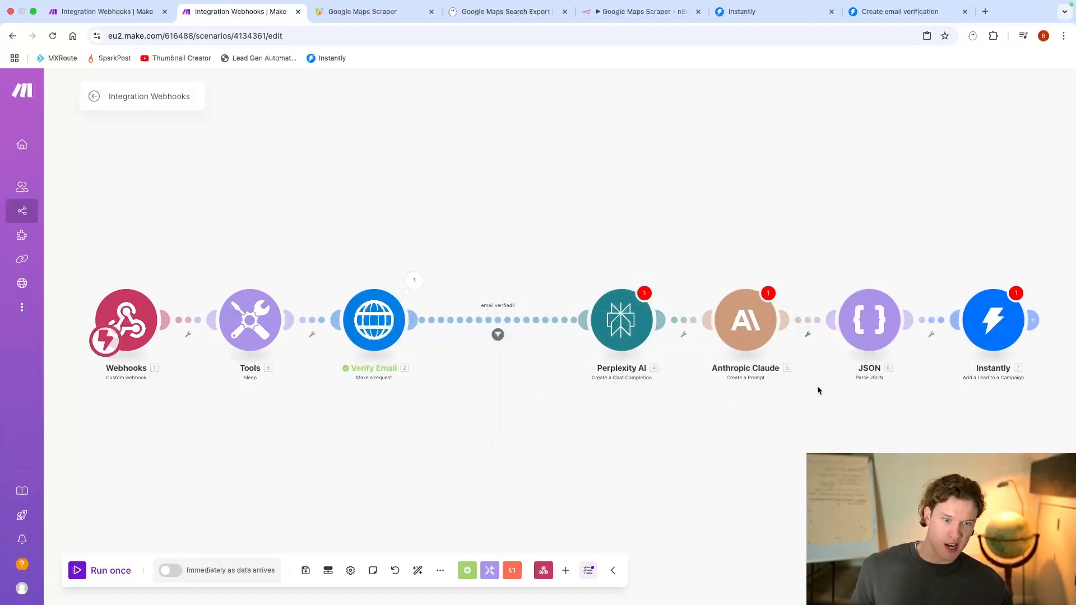
# Step: Review the Perplexity AI module's message mappings and look over the first scenario's module chain
pyautogui.click(577, 294)
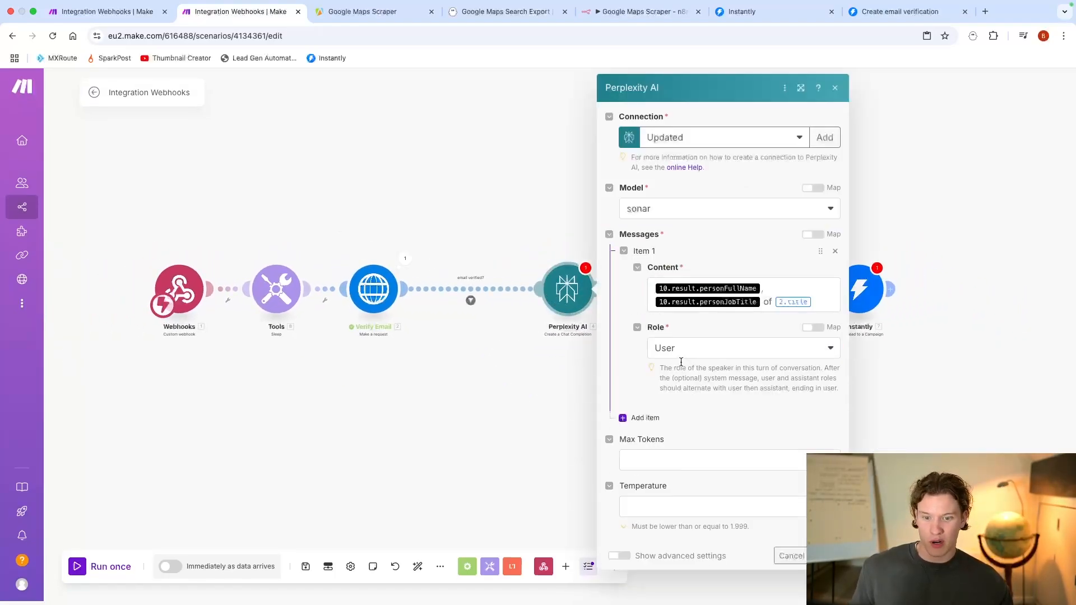
pyautogui.click(331, 404)
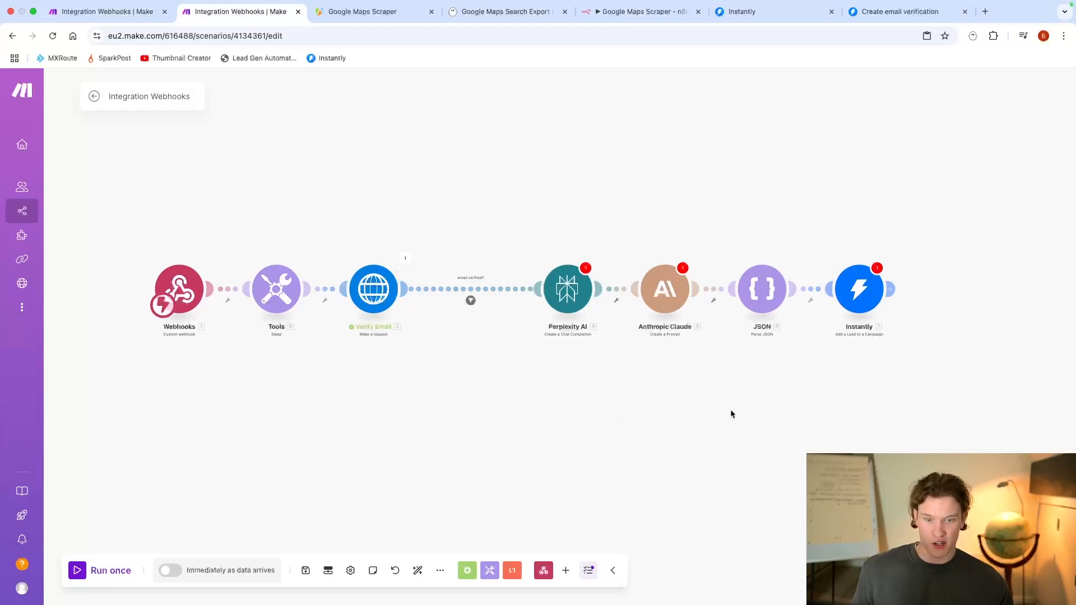
pyautogui.scroll(-2, 223, 402)
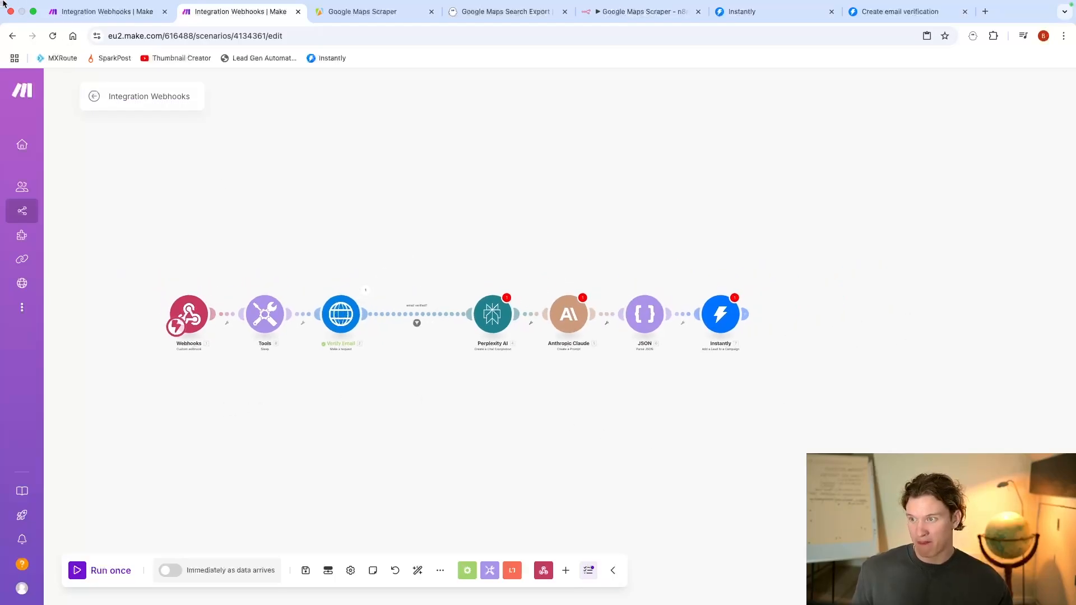
pyautogui.click(106, 12)
pyautogui.click(330, 319)
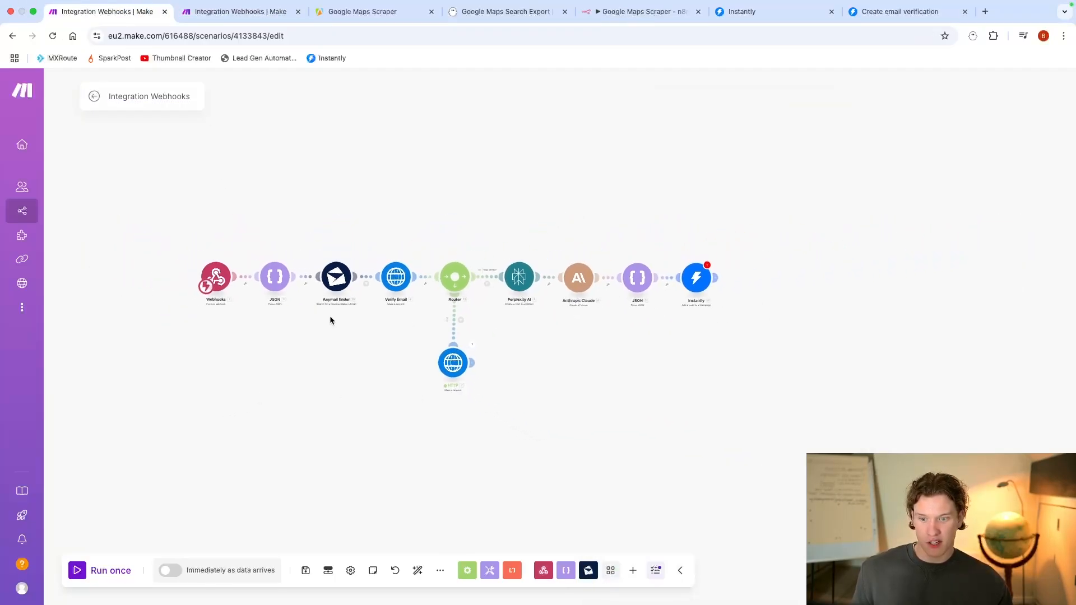
pyautogui.scroll(3, 331, 317)
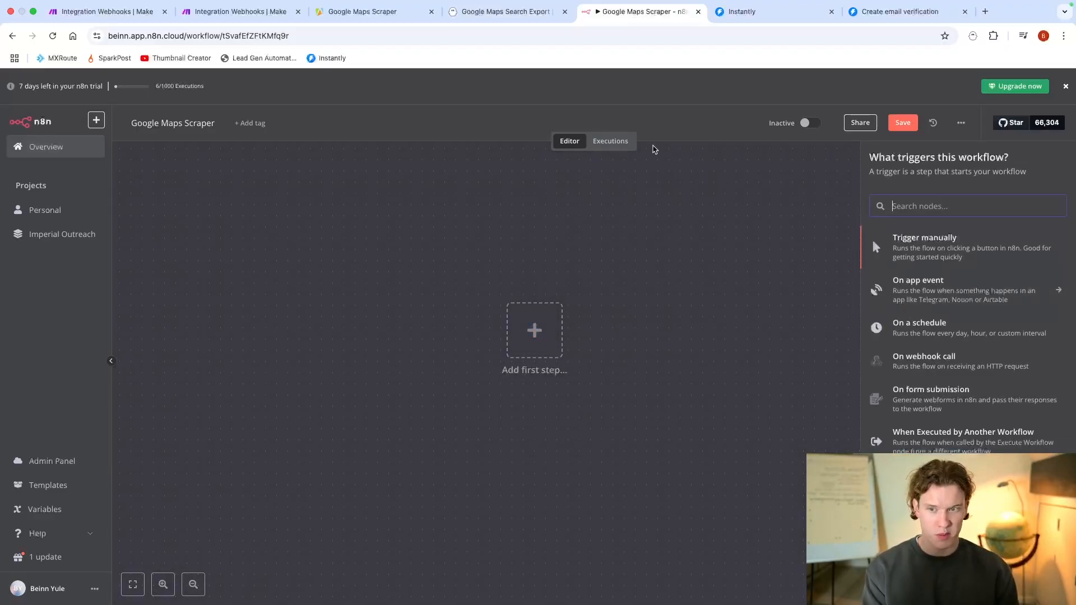
# Step: Add a manual trigger to the Google Maps Scraper workflow in n8n and open the node choices following it
pyautogui.click(376, 12)
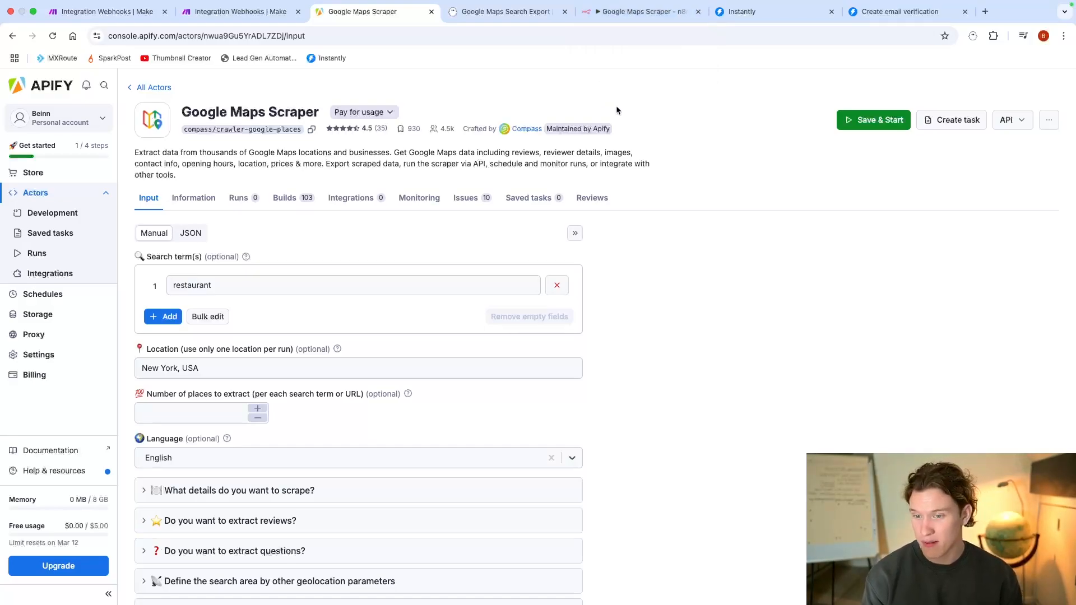
pyautogui.click(636, 12)
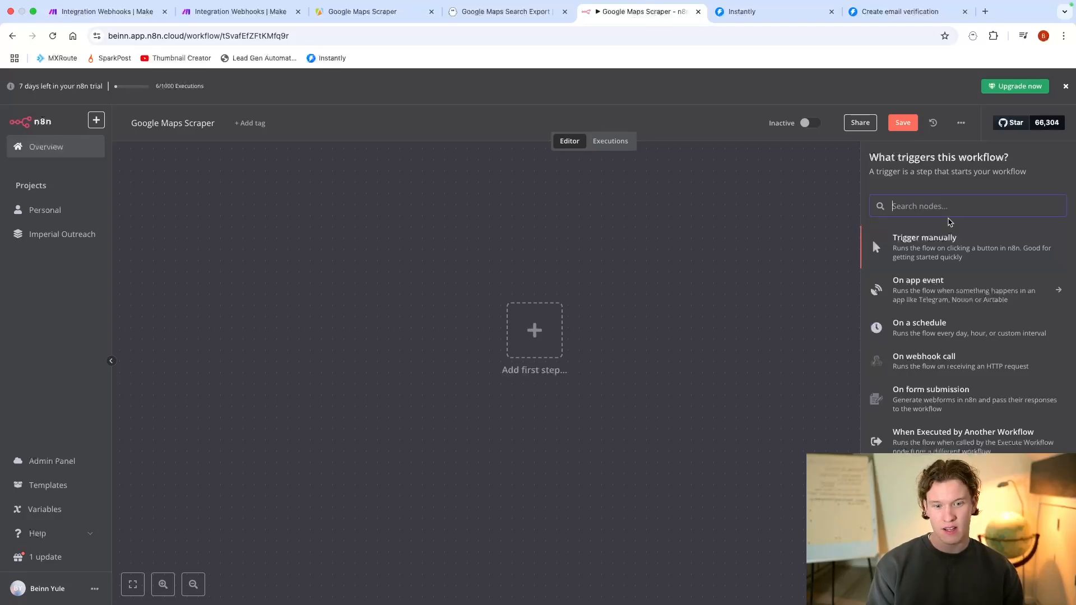
pyautogui.click(955, 254)
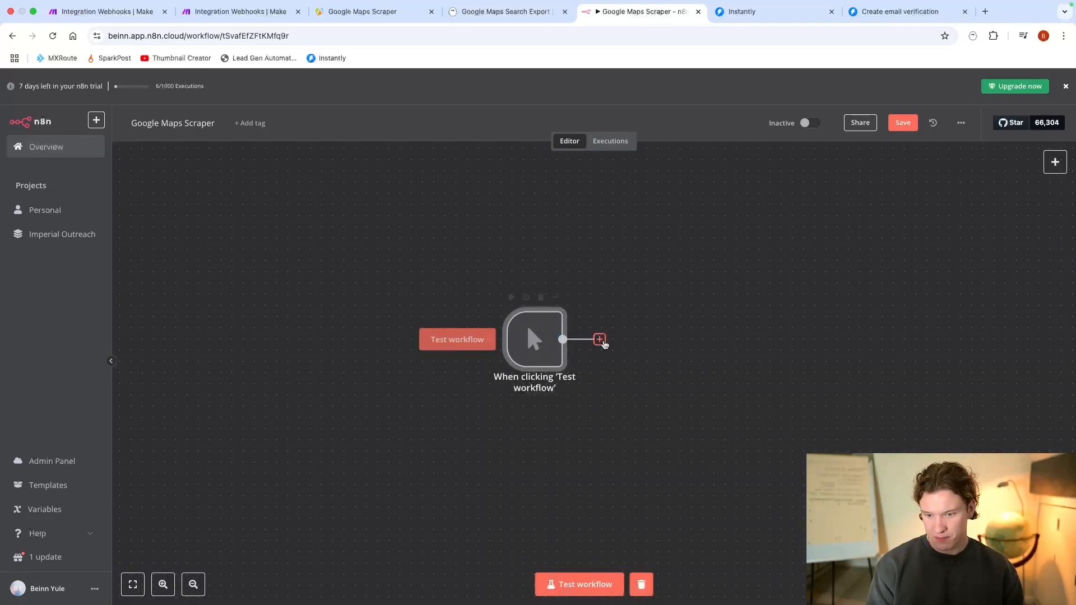
pyautogui.click(601, 340)
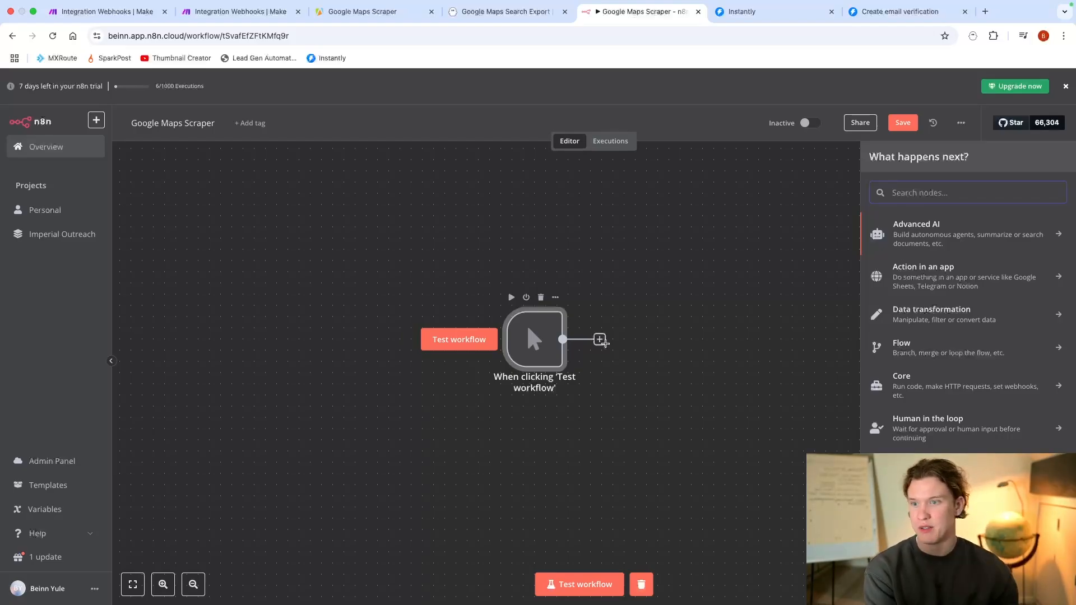
# Step: Switch to Apify's Google Maps Scraper, replace the search term with "restaurants" and re-enter "New York, USA" as the location
pyautogui.click(419, 21)
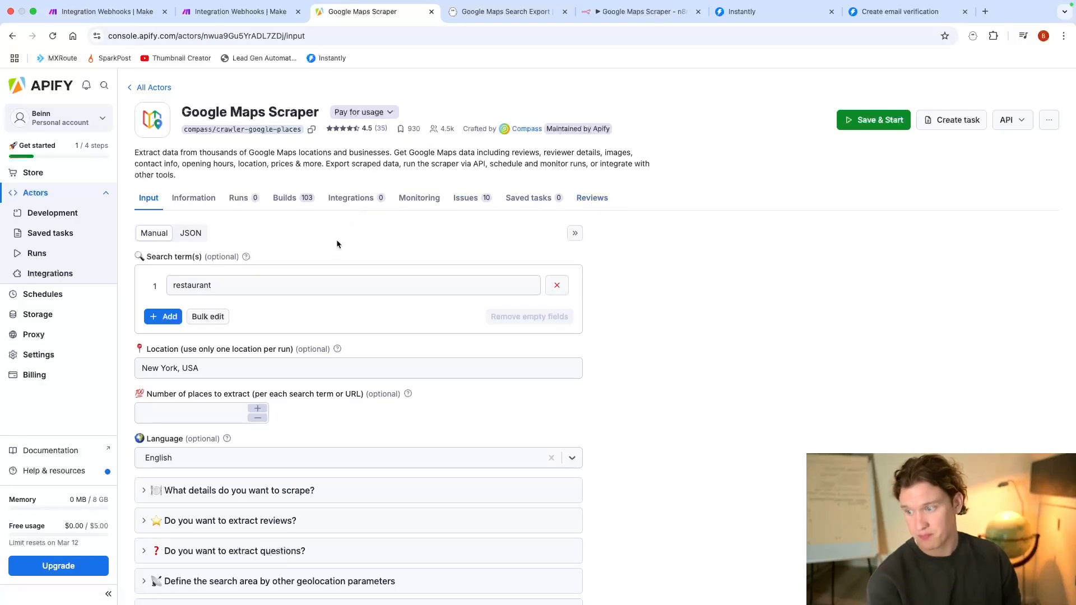
pyautogui.click(557, 285)
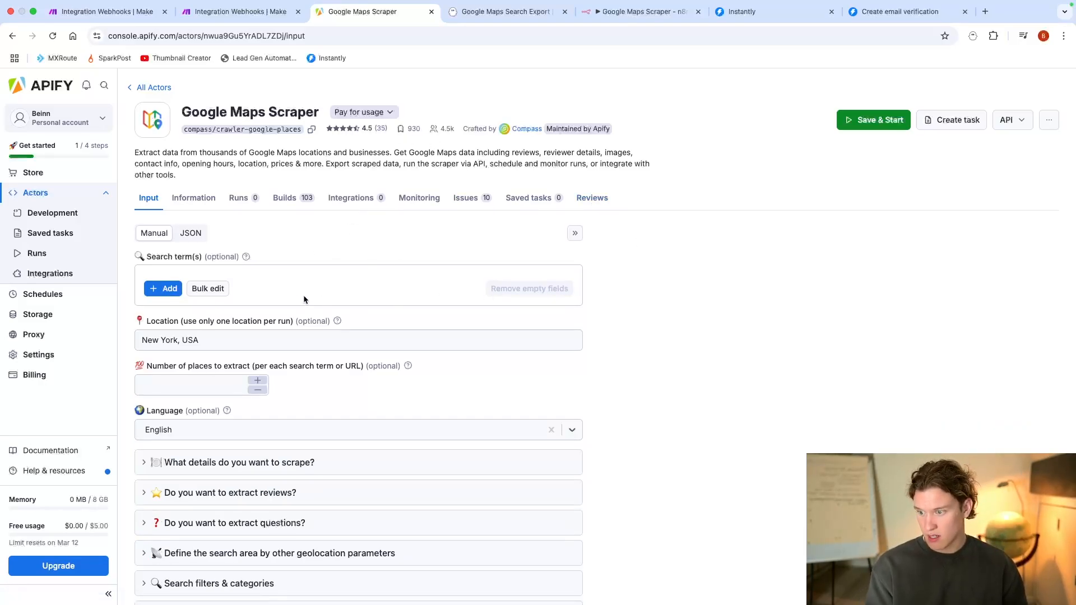
pyautogui.click(169, 289)
pyautogui.write('restaurants')
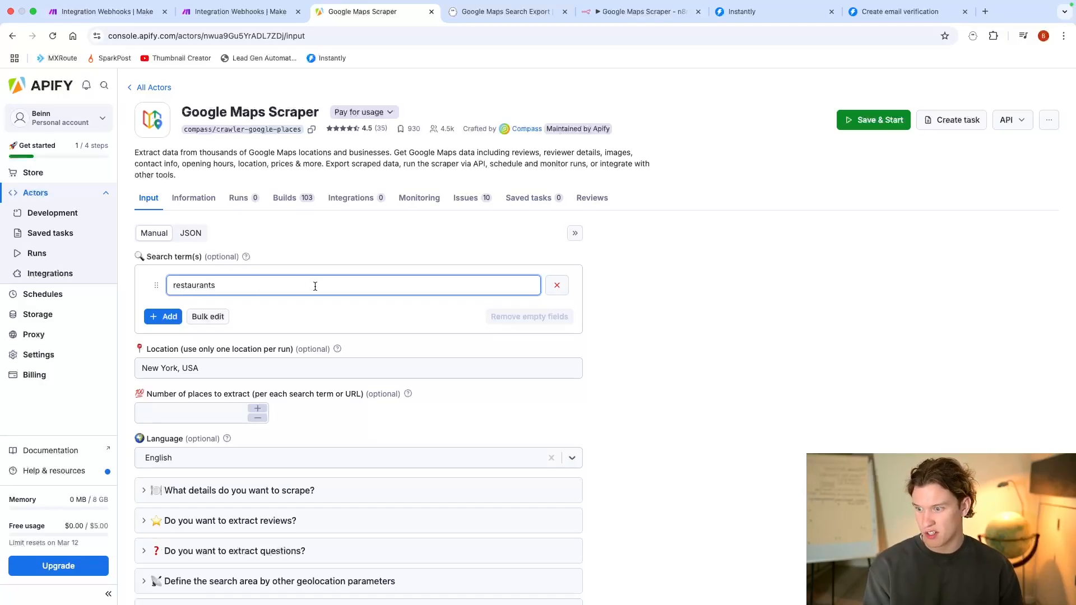
pyautogui.click(731, 344)
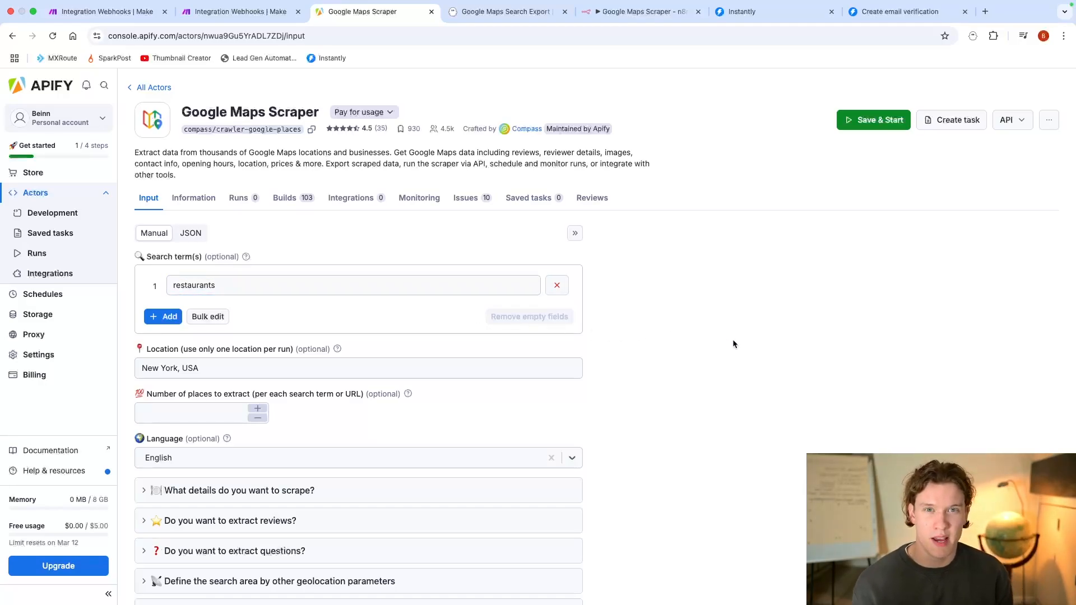
pyautogui.scroll(-2, 677, 353)
pyautogui.moveTo(217, 296); pyautogui.dragTo(70, 295)
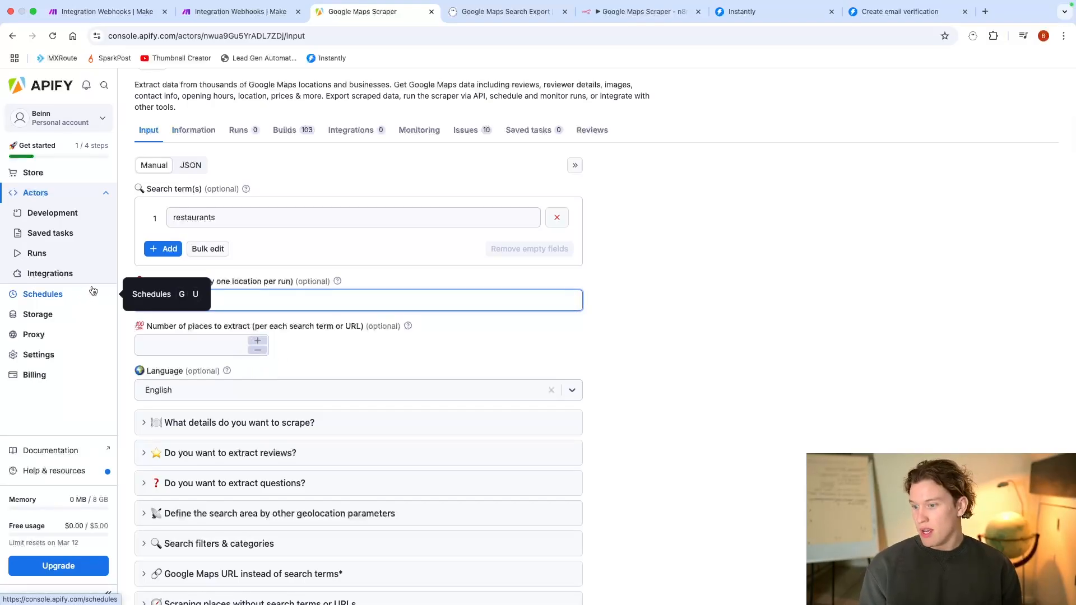
pyautogui.click(480, 369)
# Step: Set the number of places to extract per search term to 10
pyautogui.scroll(-3, 211, 321)
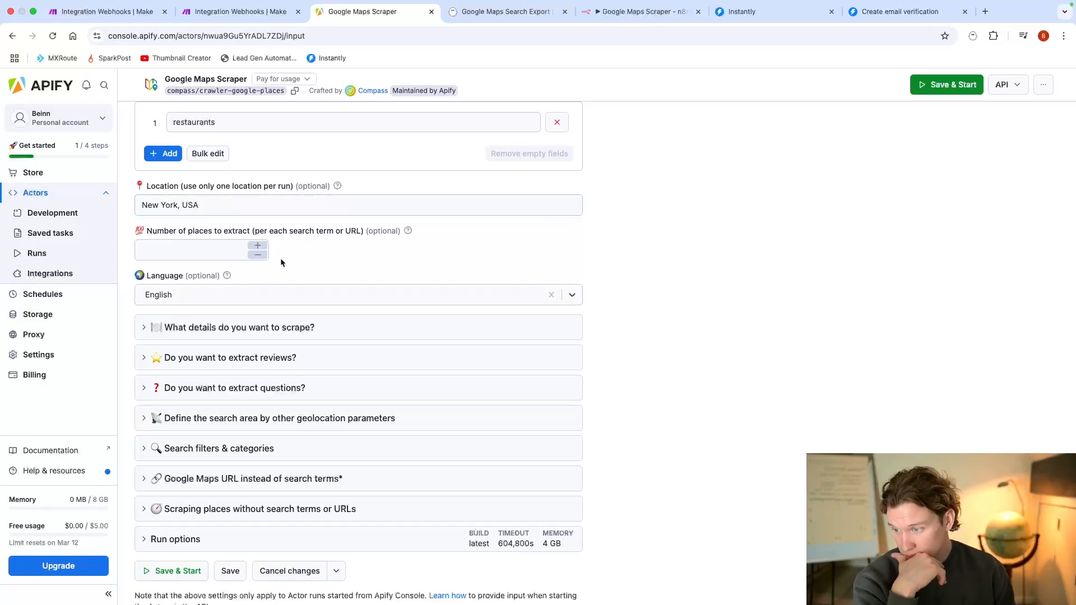
pyautogui.click(250, 253)
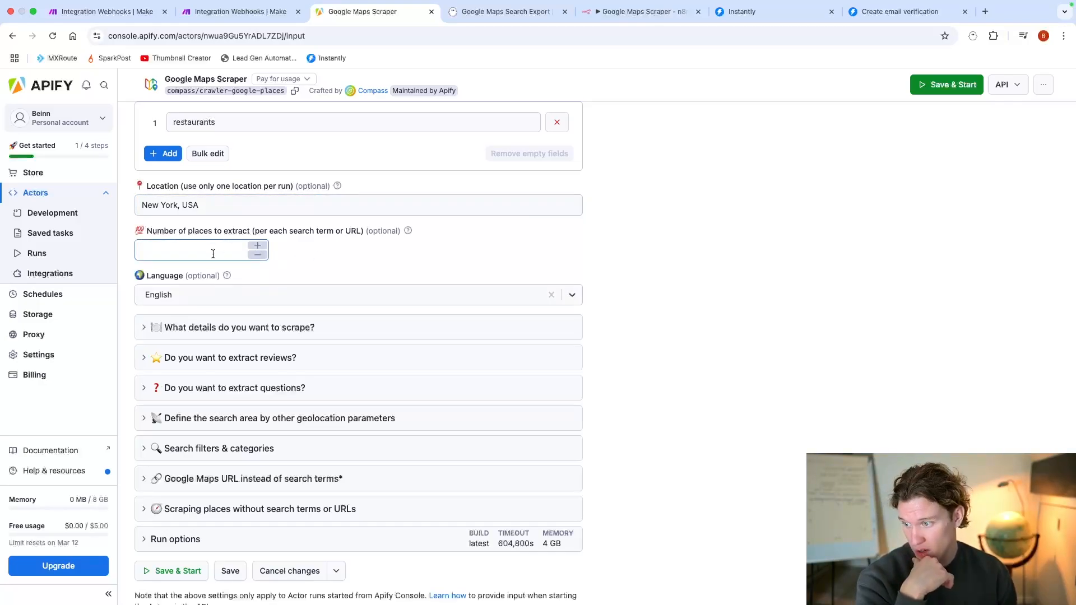
pyautogui.click(213, 254)
pyautogui.click(253, 245)
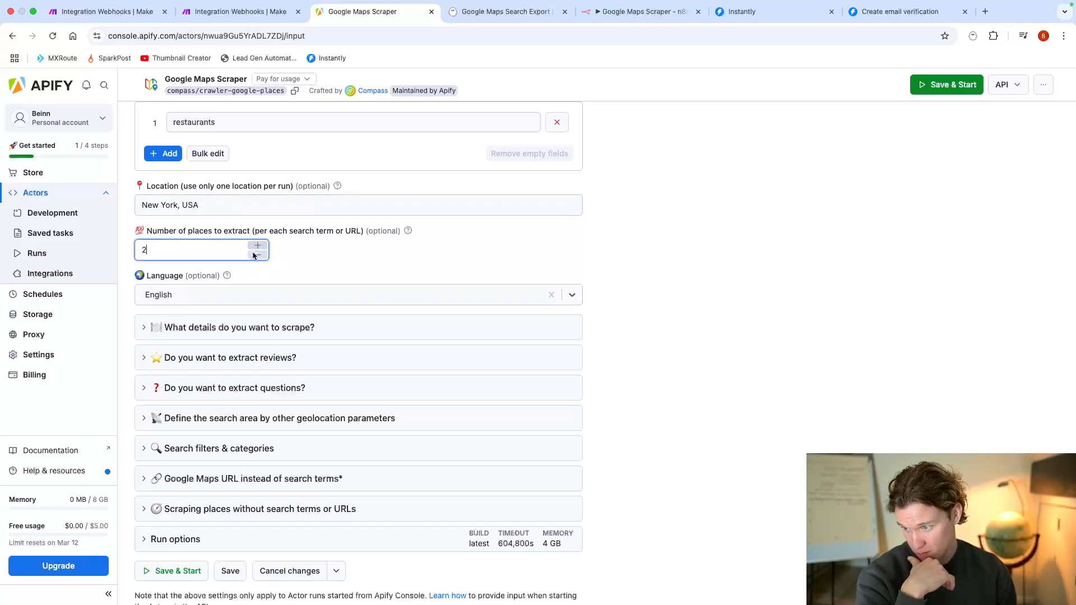
pyautogui.click(253, 255)
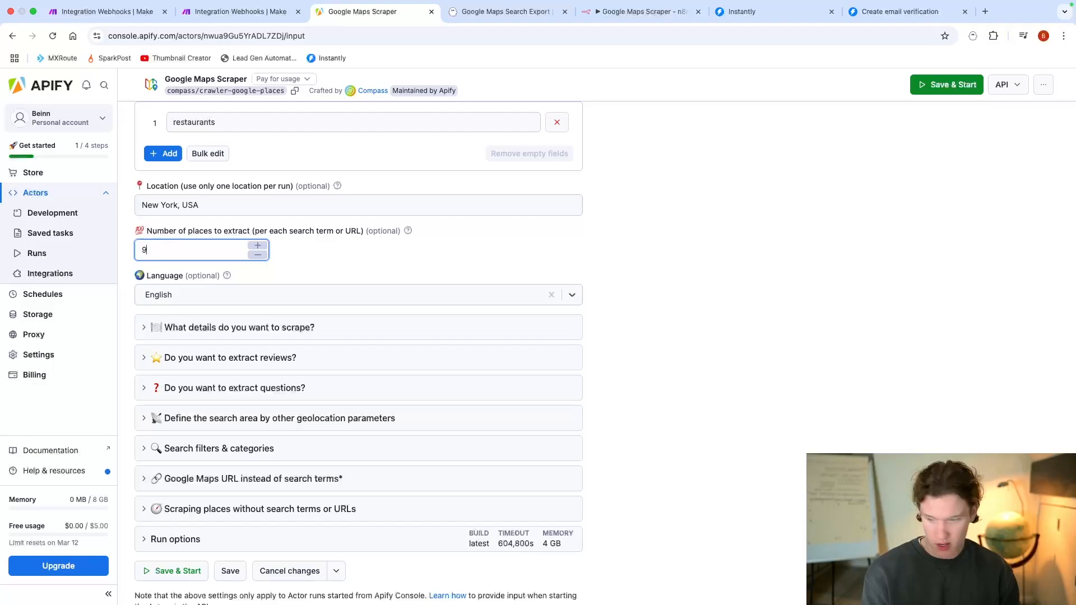
pyautogui.write('99999999999')
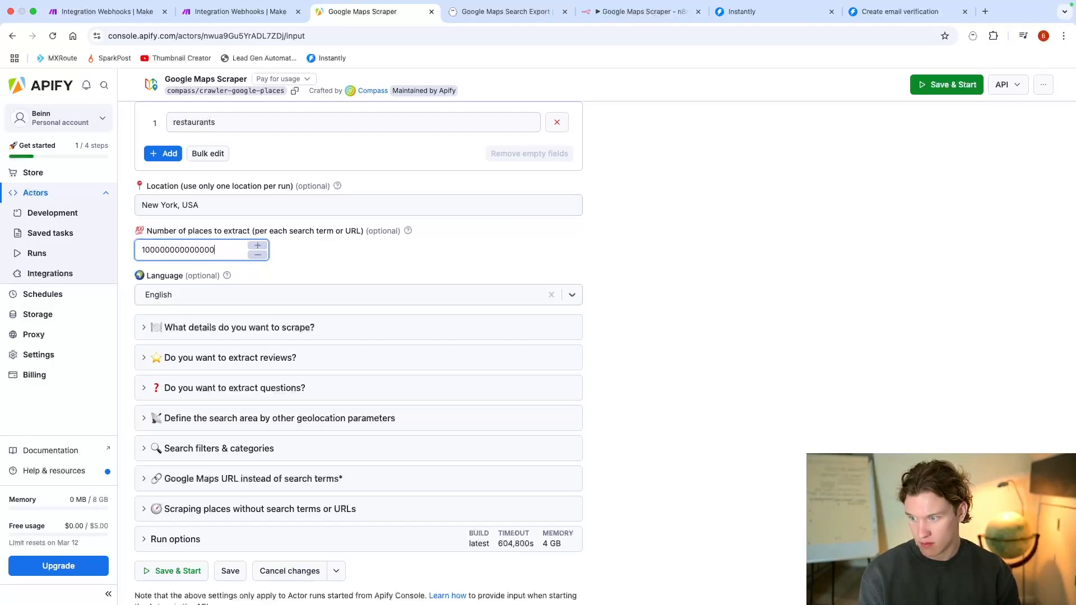
pyautogui.write('99')
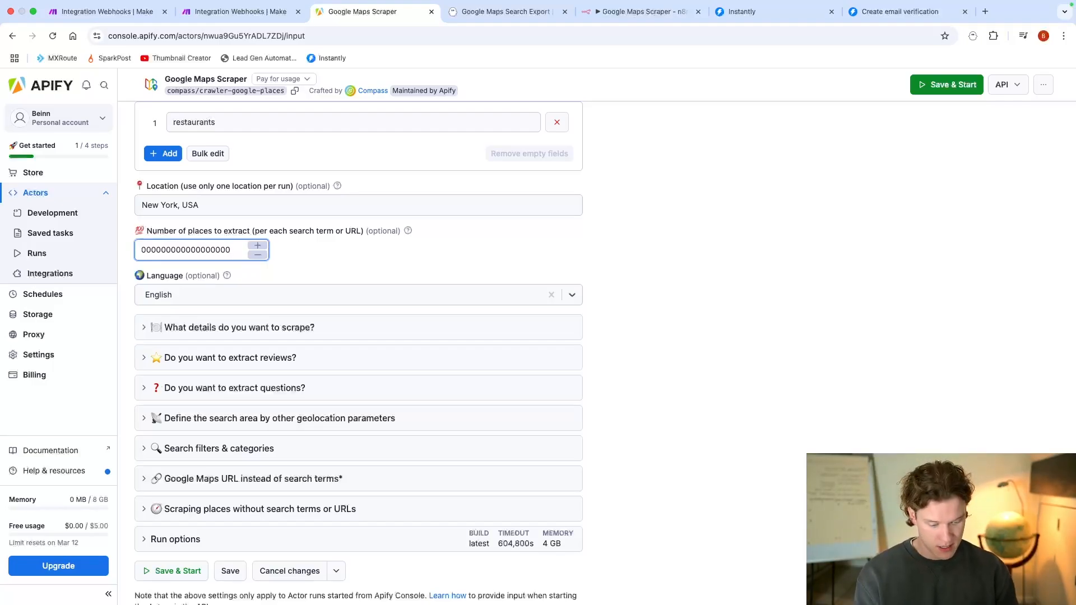
pyautogui.press('BackSpace')
pyautogui.press('BackSpace')
pyautogui.press('BackSpace')
pyautogui.press('BackSpace')
pyautogui.press('BackSpace')
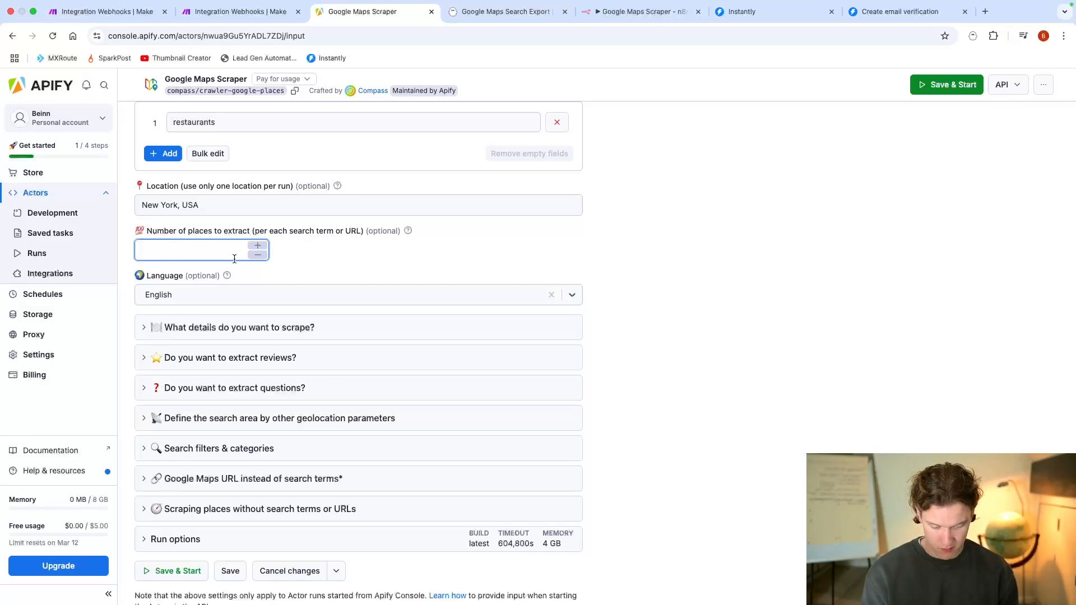
pyautogui.click(342, 258)
# Step: Examine the options for which details to scrape, including the number of images per place
pyautogui.scroll(-2, 342, 275)
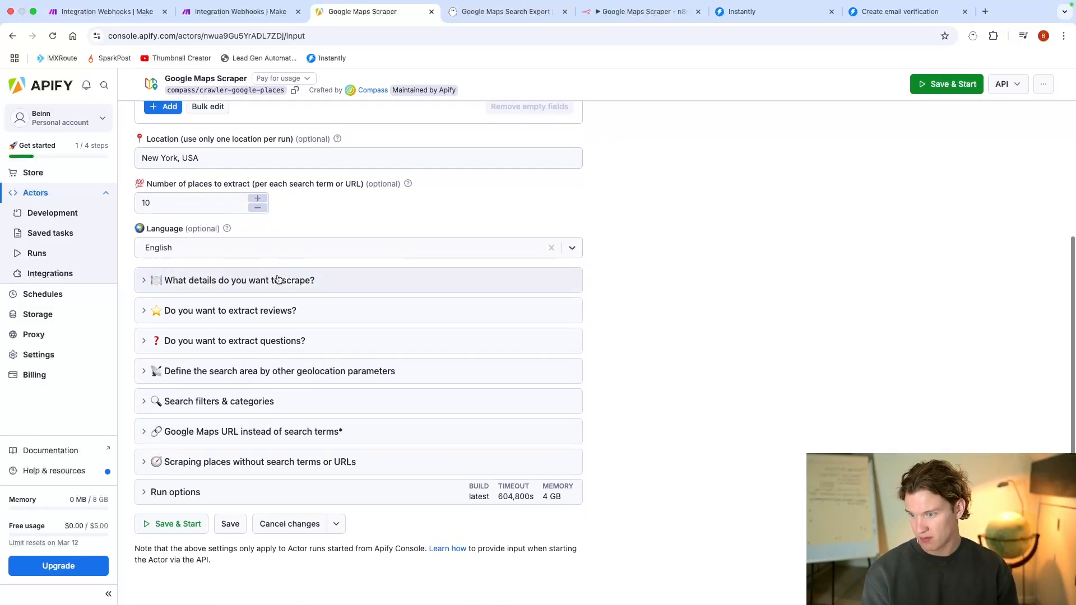
pyautogui.click(295, 286)
pyautogui.scroll(-1, 316, 354)
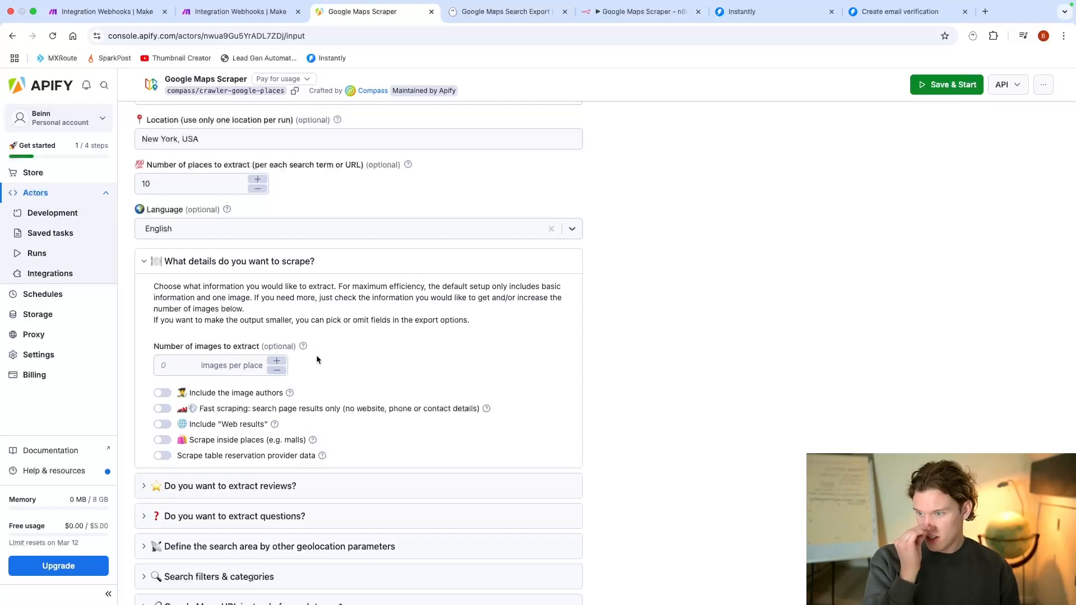
pyautogui.scroll(-1, 336, 355)
pyautogui.scroll(-1, 338, 357)
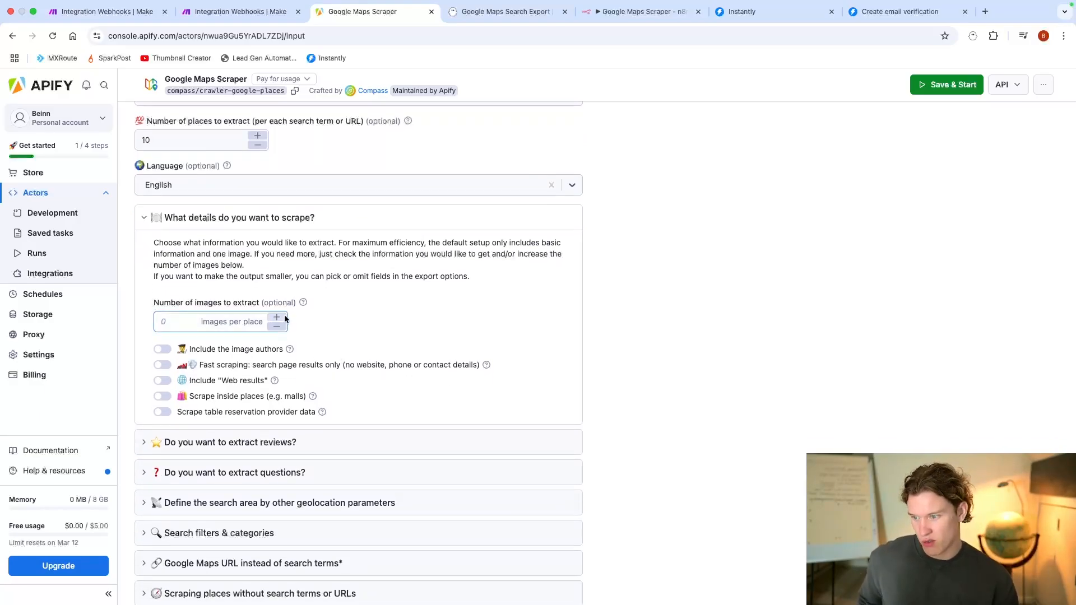
pyautogui.click(226, 226)
# Step: Set the number of reviews to extract to 0 per place in the review extraction settings
pyautogui.click(225, 308)
pyautogui.scroll(-4, 226, 307)
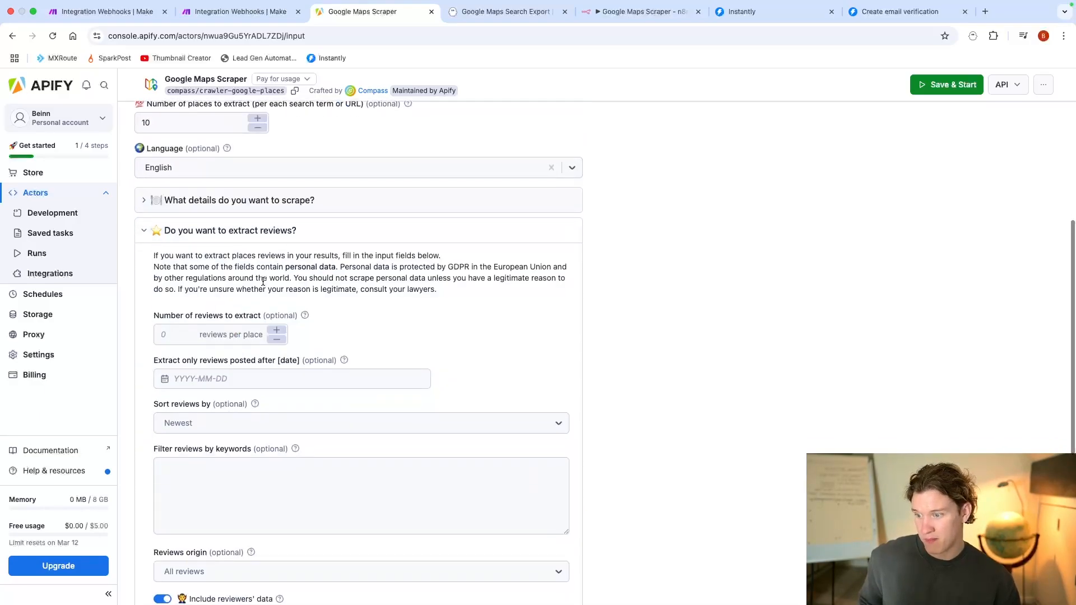
pyautogui.click(276, 330)
pyautogui.click(276, 331)
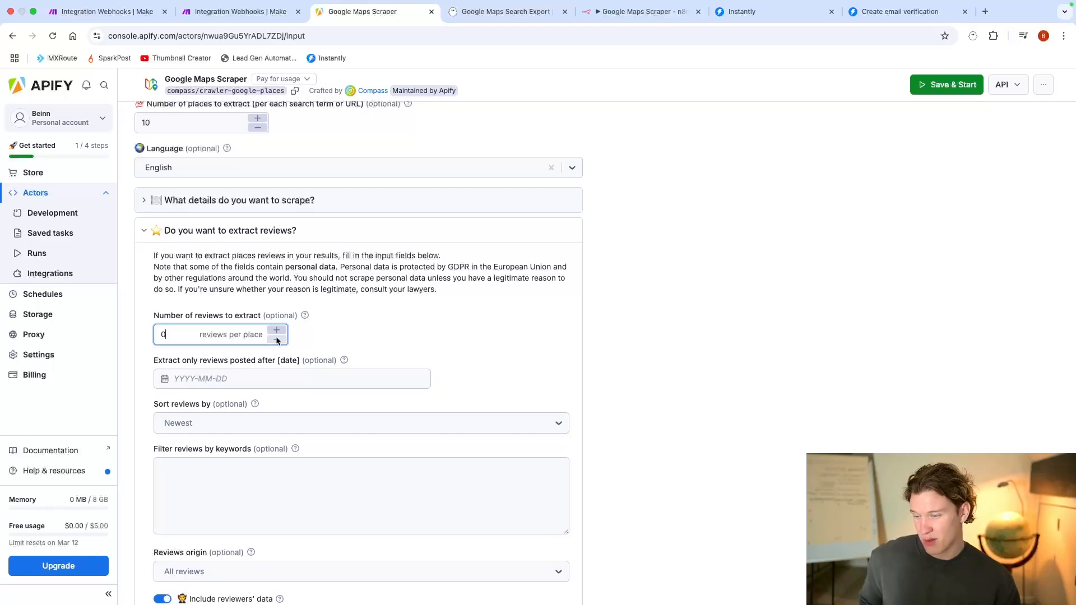
pyautogui.click(279, 235)
# Step: Look over the question extraction settings and the geolocation parameters for defining the search area
pyautogui.click(279, 339)
pyautogui.scroll(-3, 275, 345)
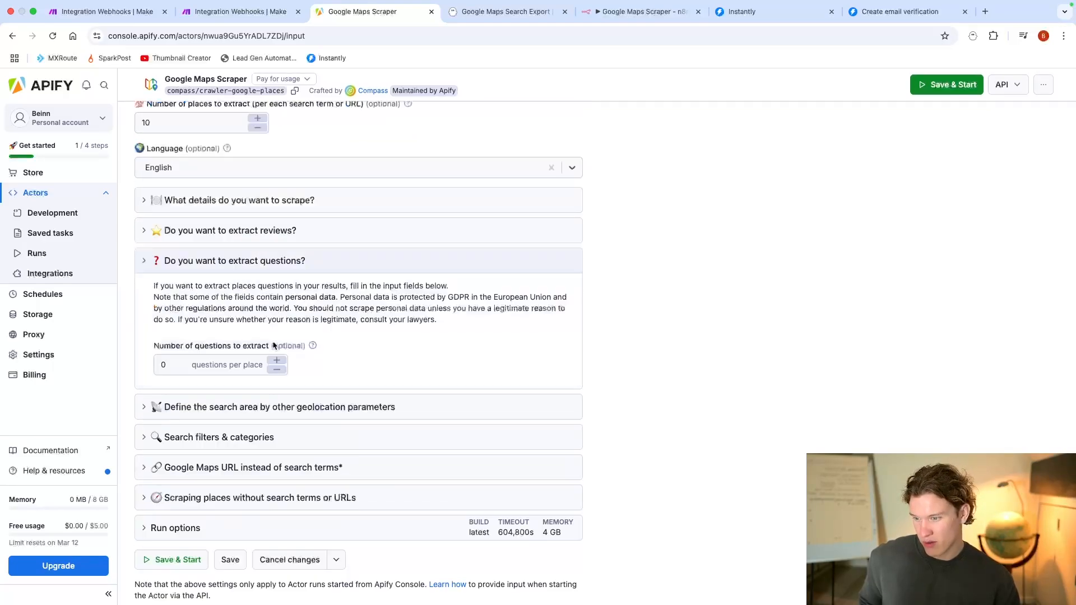
pyautogui.click(209, 263)
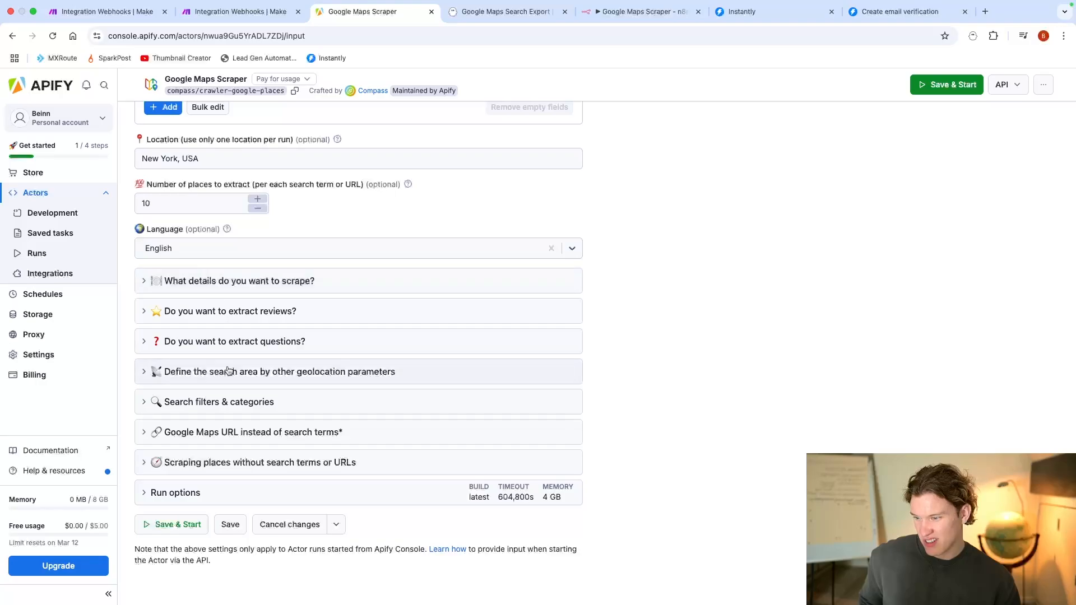
pyautogui.click(295, 382)
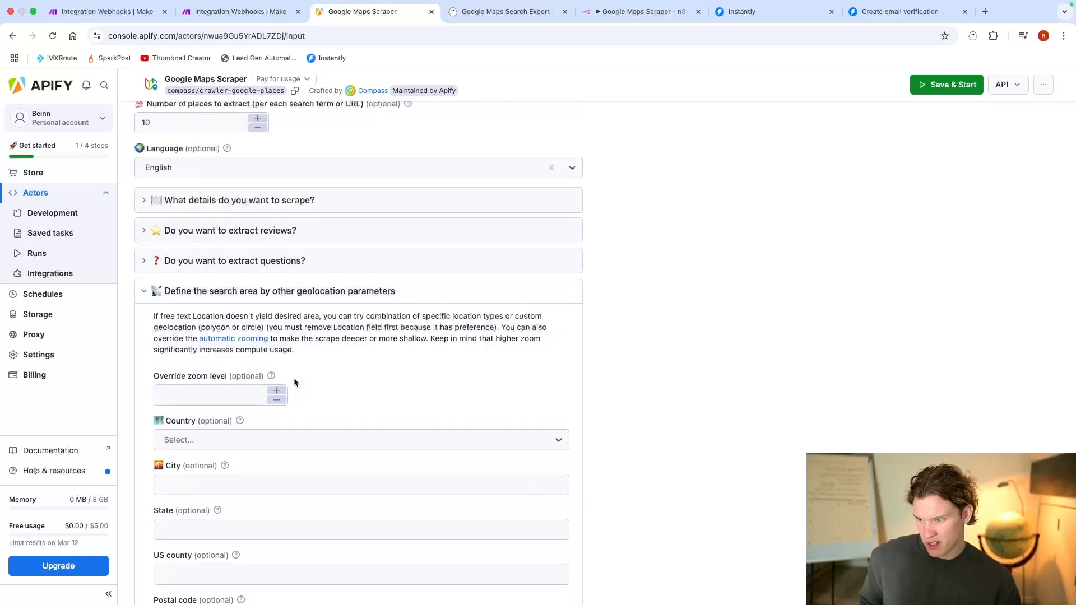
pyautogui.click(259, 305)
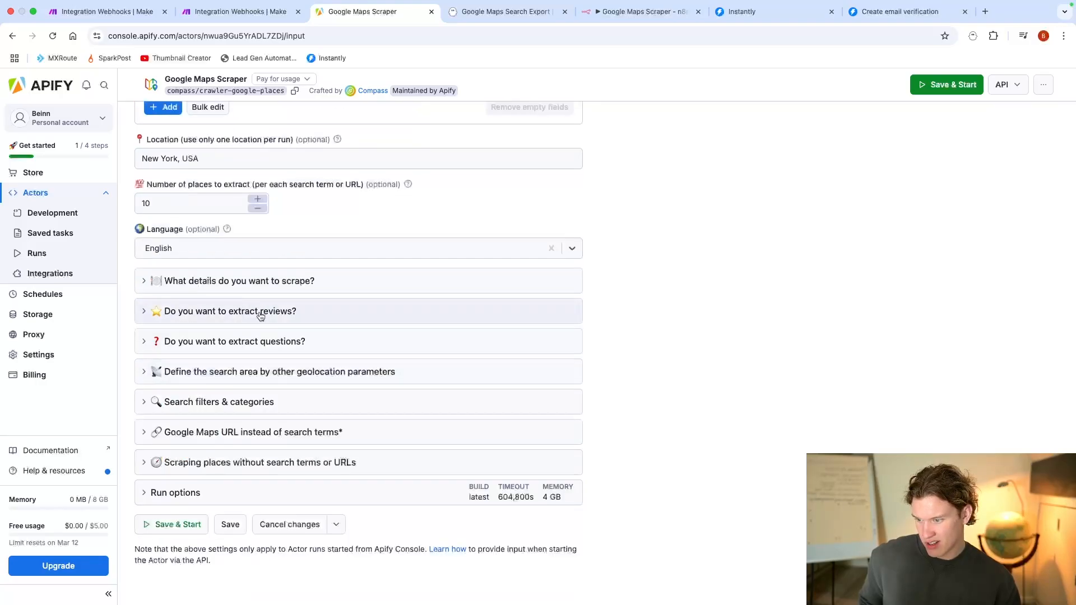
# Step: Examine the search filters and categories, including the available minimum star ratings
pyautogui.click(261, 408)
pyautogui.scroll(-3, 261, 408)
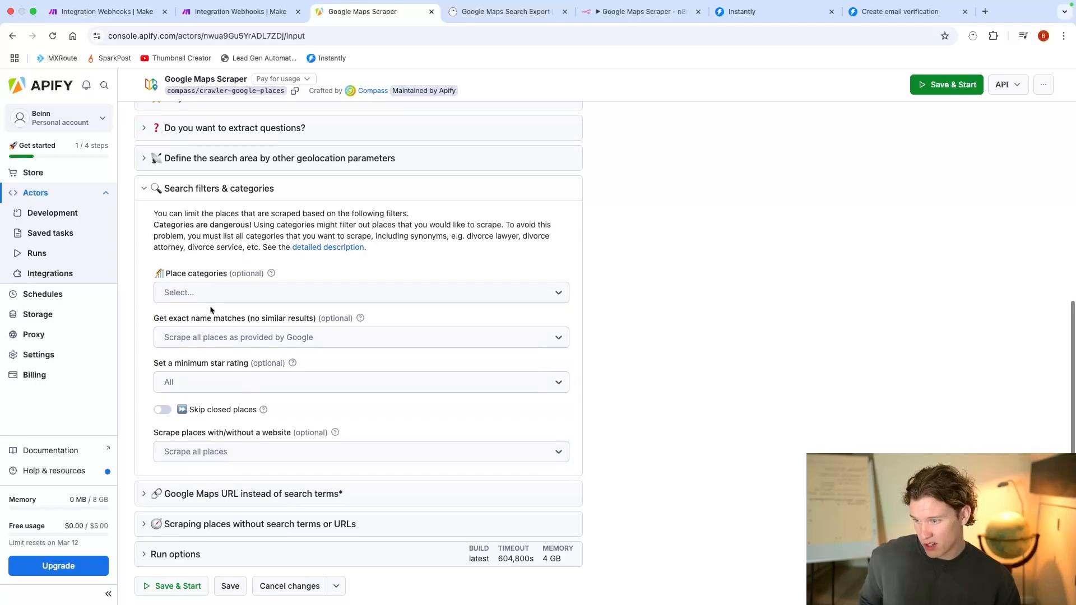
pyautogui.click(257, 191)
pyautogui.click(235, 408)
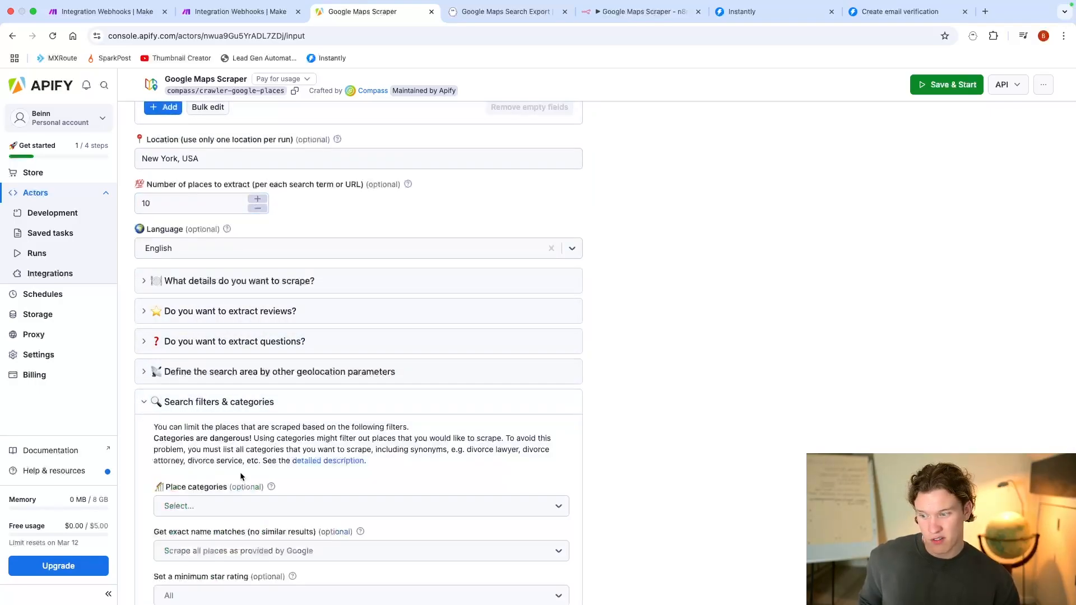
pyautogui.scroll(-2, 234, 448)
pyautogui.click(213, 488)
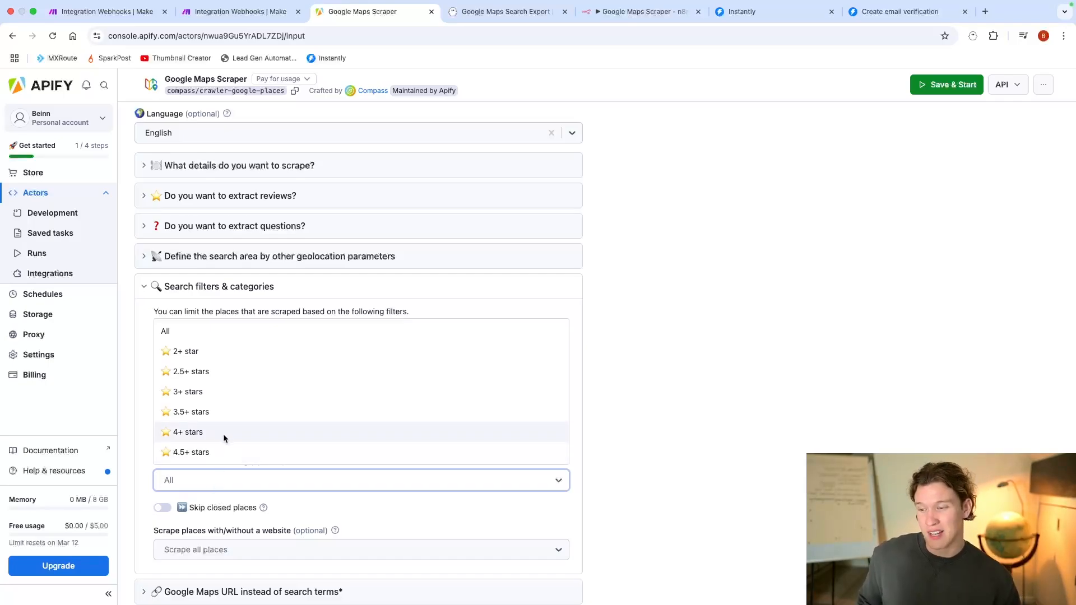
pyautogui.click(250, 285)
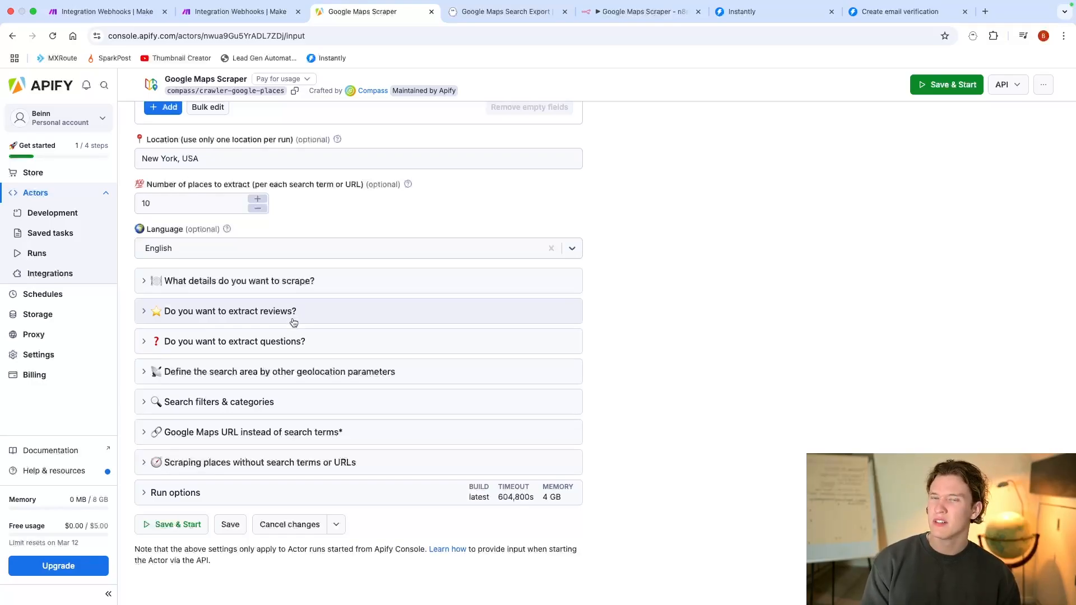
# Step: Look over the Google Maps URL input and the options for scraping all places without search terms or URLs
pyautogui.scroll(-1, 267, 420)
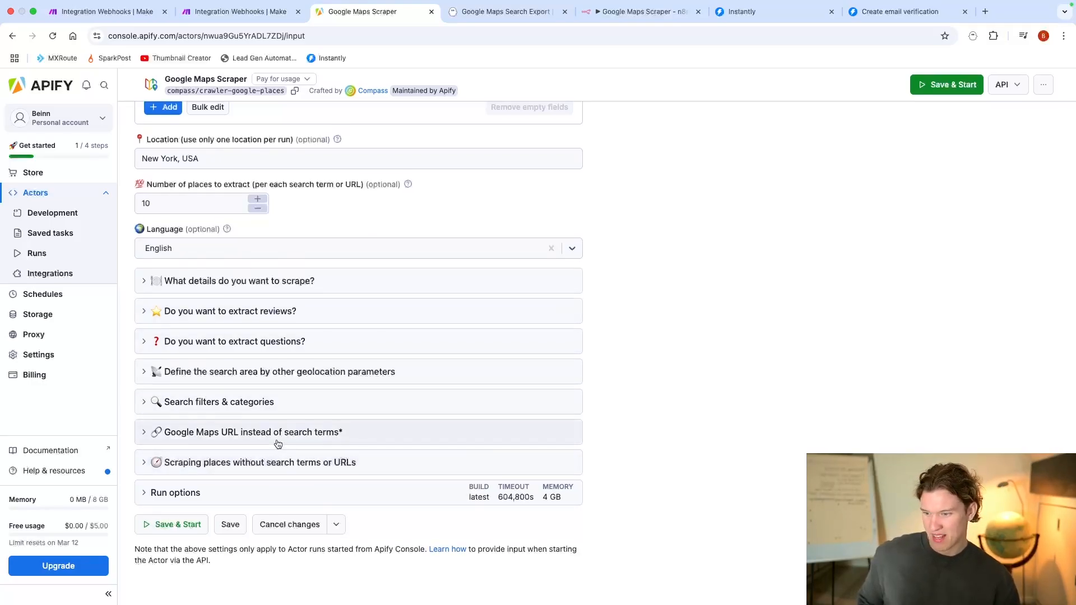
pyautogui.click(274, 441)
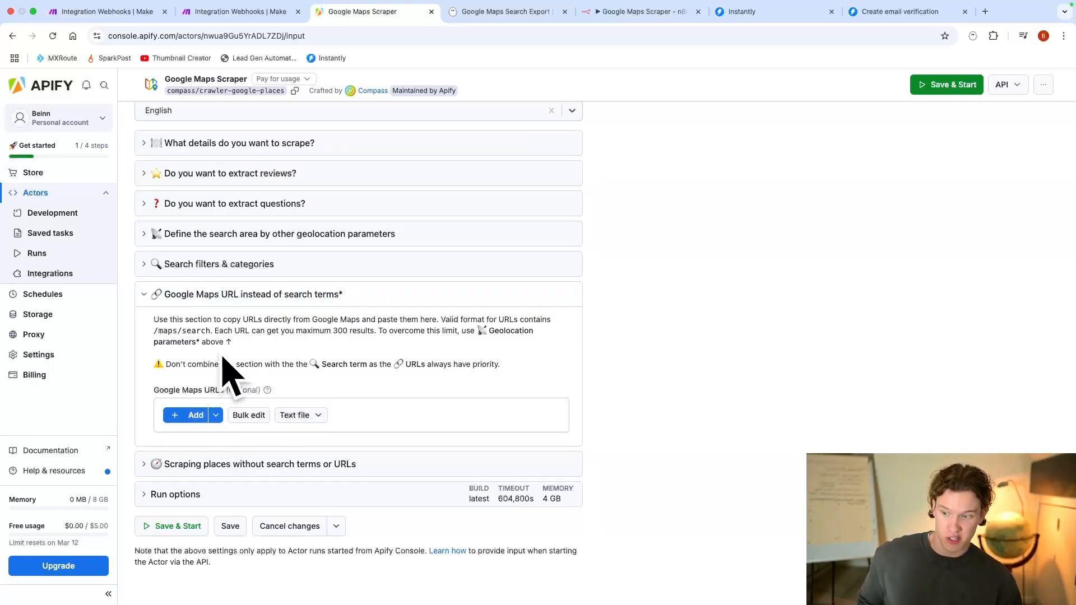
pyautogui.click(209, 302)
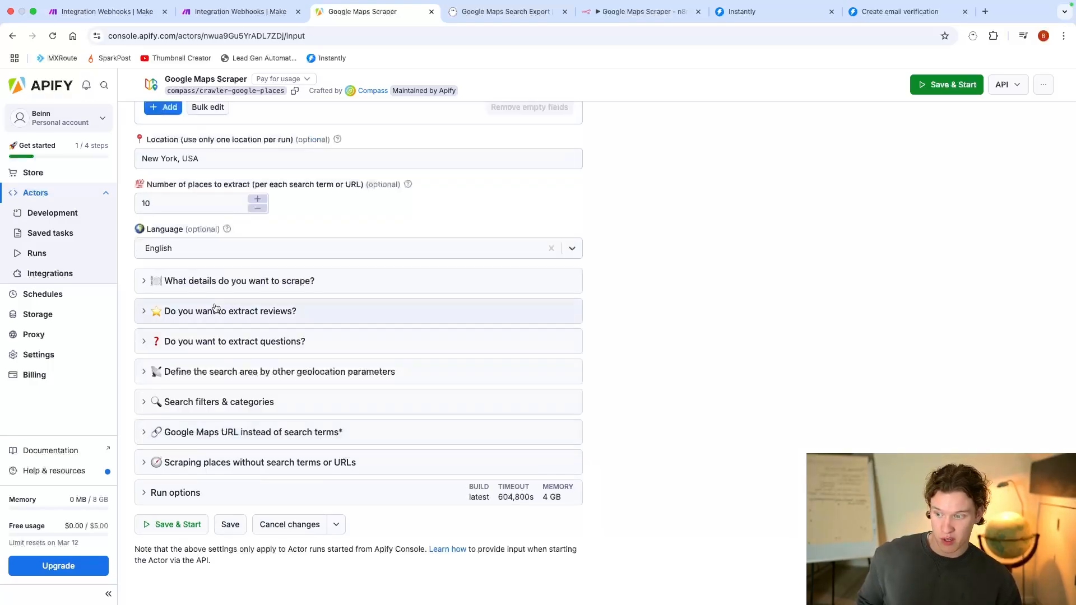
pyautogui.click(233, 462)
pyautogui.scroll(-2, 235, 459)
pyautogui.click(224, 450)
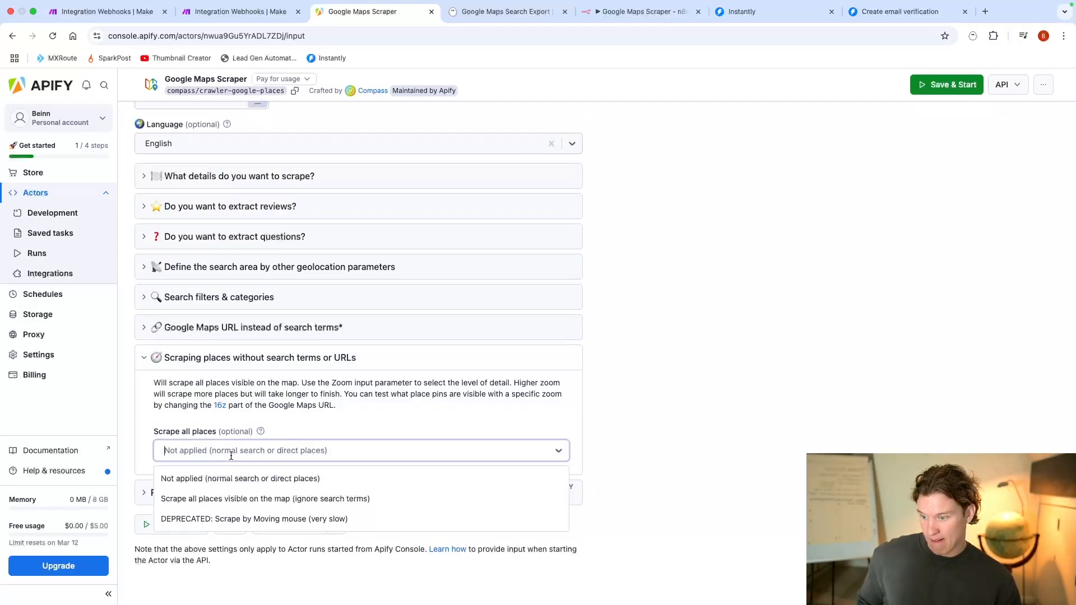
pyautogui.click(264, 418)
pyautogui.click(258, 357)
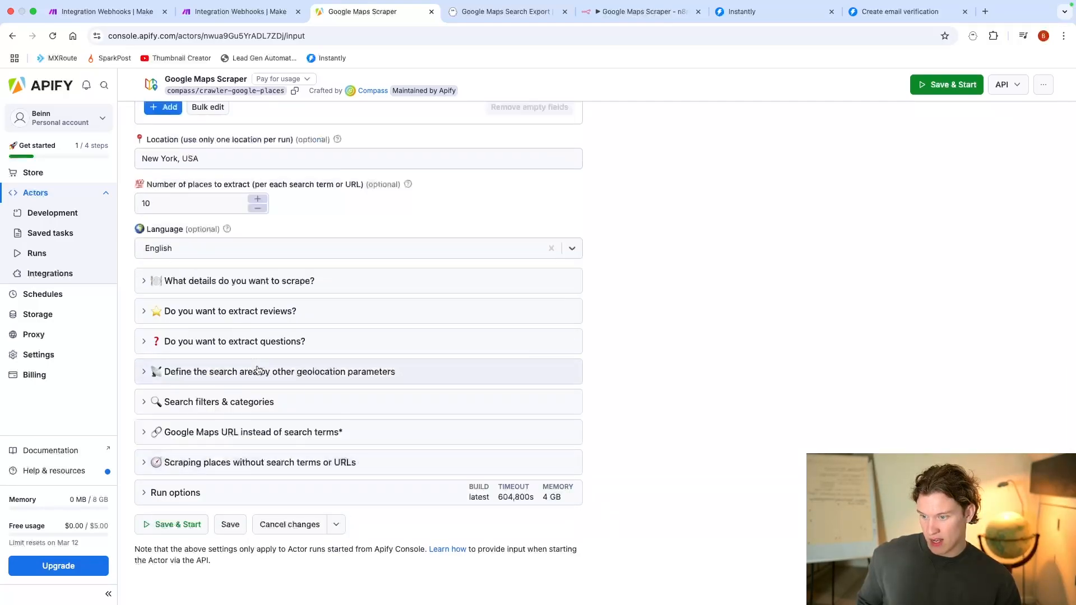
# Step: Examine the scraper's run options for build, timeout and memory
pyautogui.click(219, 492)
pyautogui.scroll(-4, 242, 478)
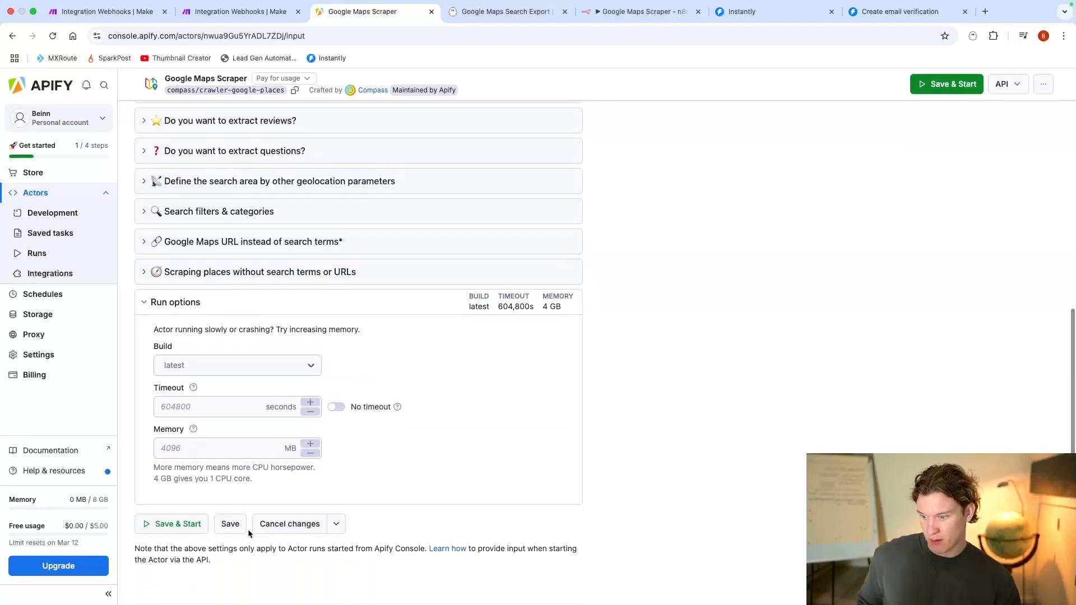
pyautogui.scroll(8, 248, 529)
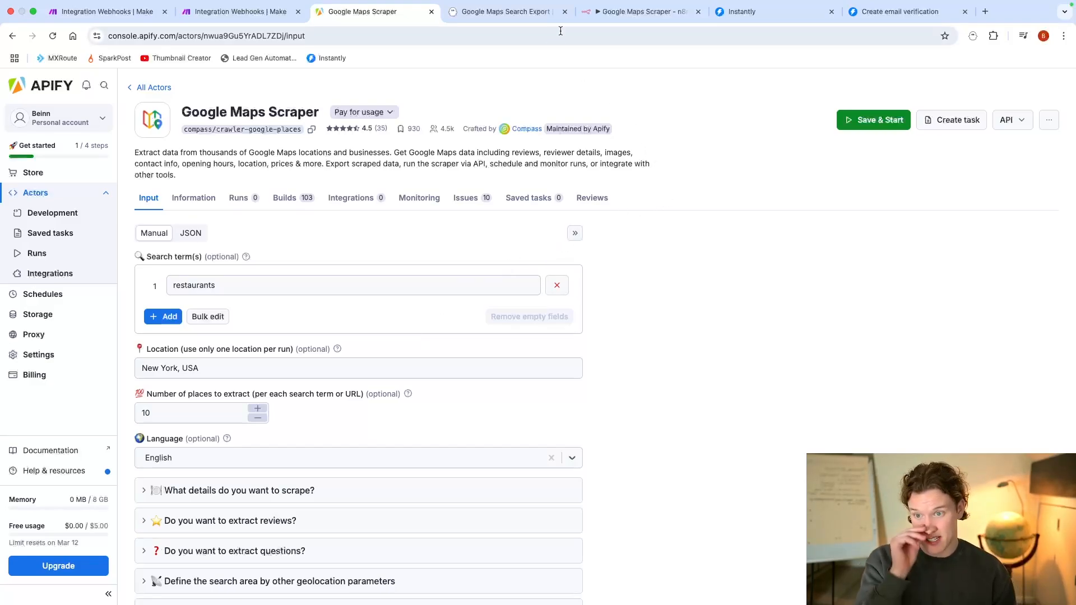
# Step: Switch to the n8n Google Maps Scraper workflow and replace its manual trigger with a Webhook trigger
pyautogui.click(606, 12)
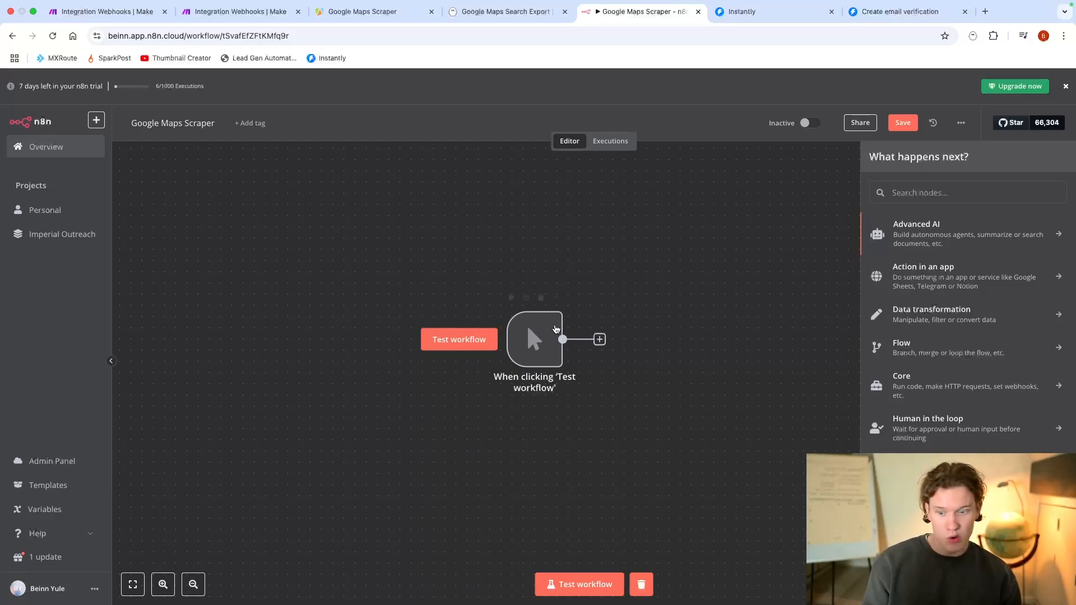
pyautogui.click(552, 336)
pyautogui.press('Delete')
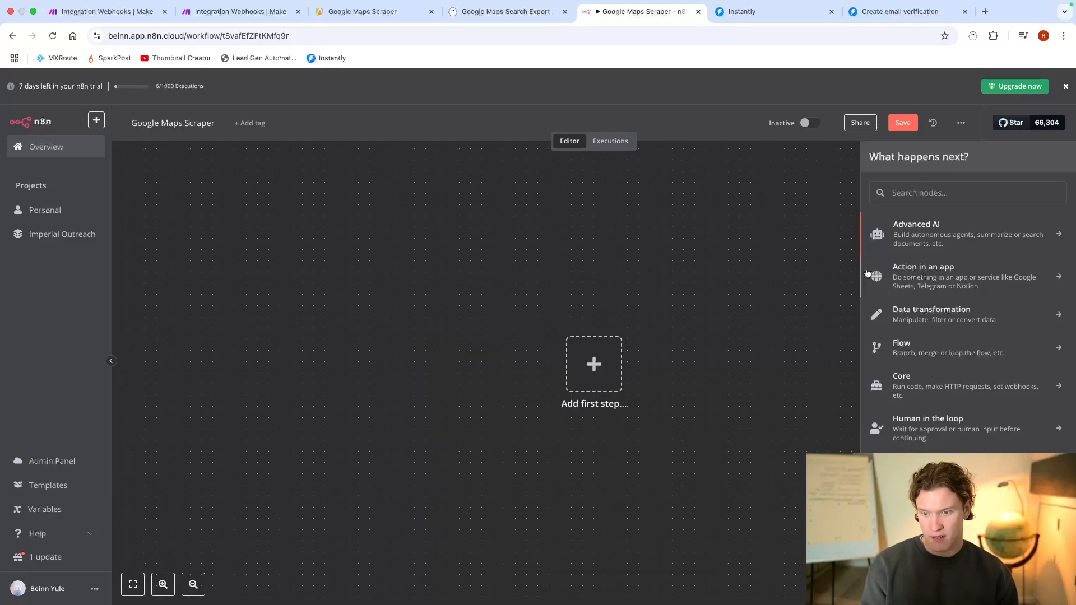
pyautogui.click(621, 364)
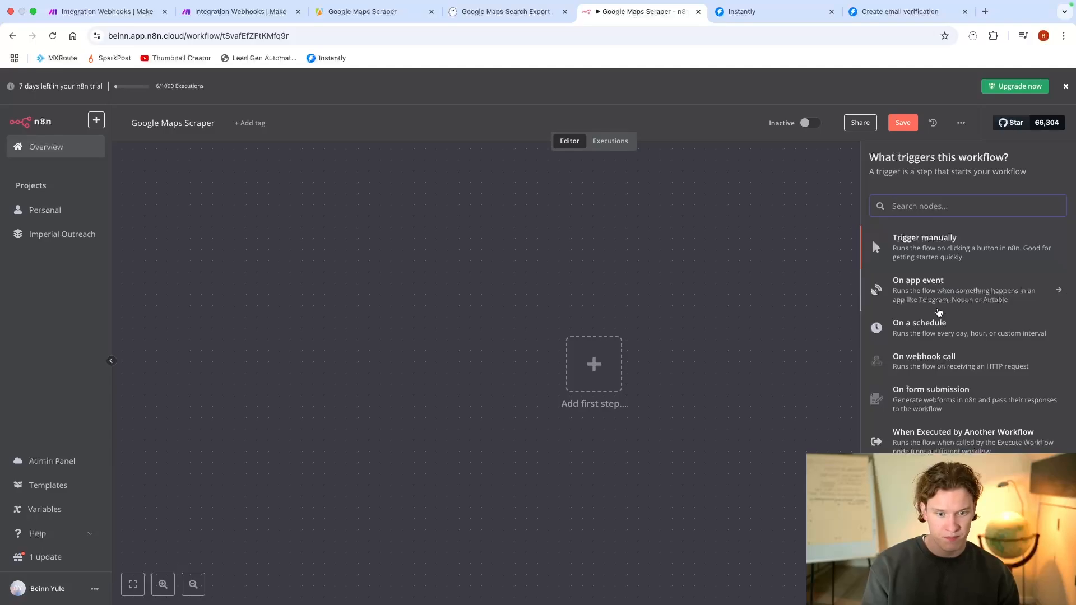
pyautogui.click(953, 365)
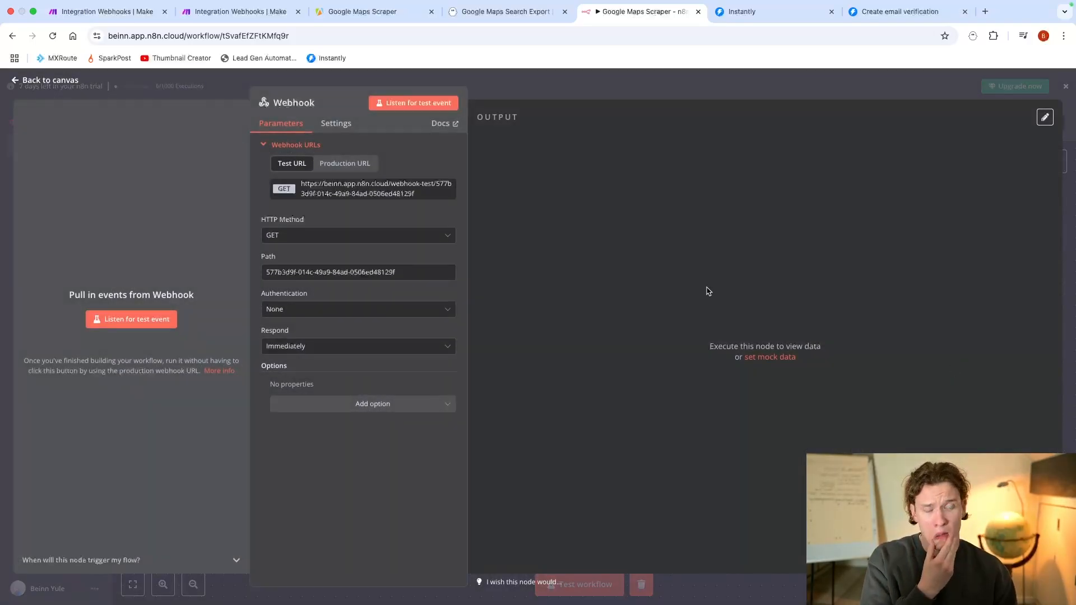
# Step: Switch to Apify's Google Maps Scraper and start adding an HTTP webhook integration to it
pyautogui.click(362, 11)
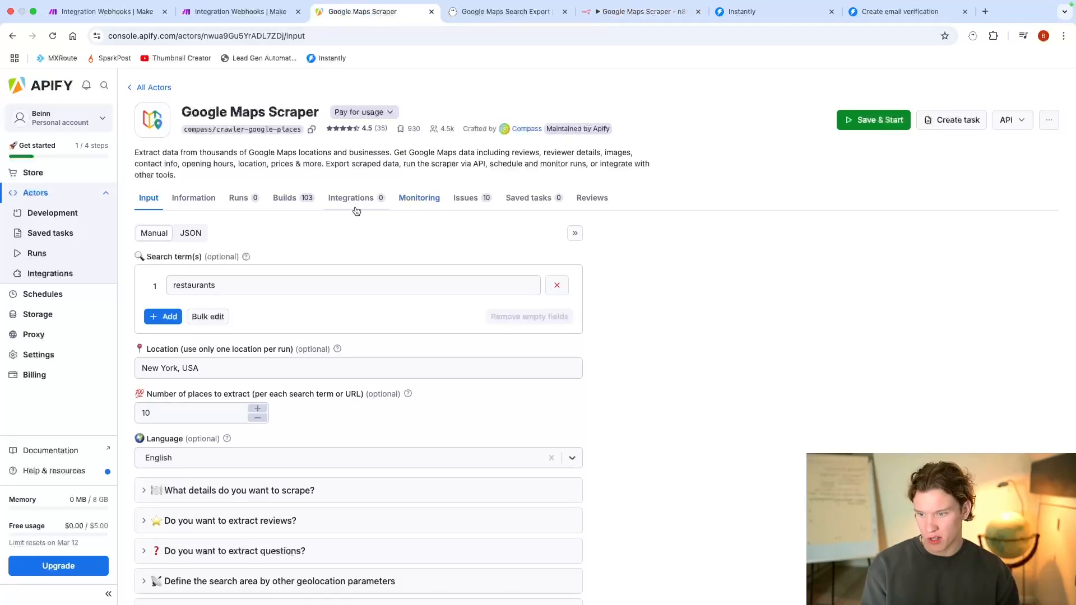
pyautogui.click(352, 210)
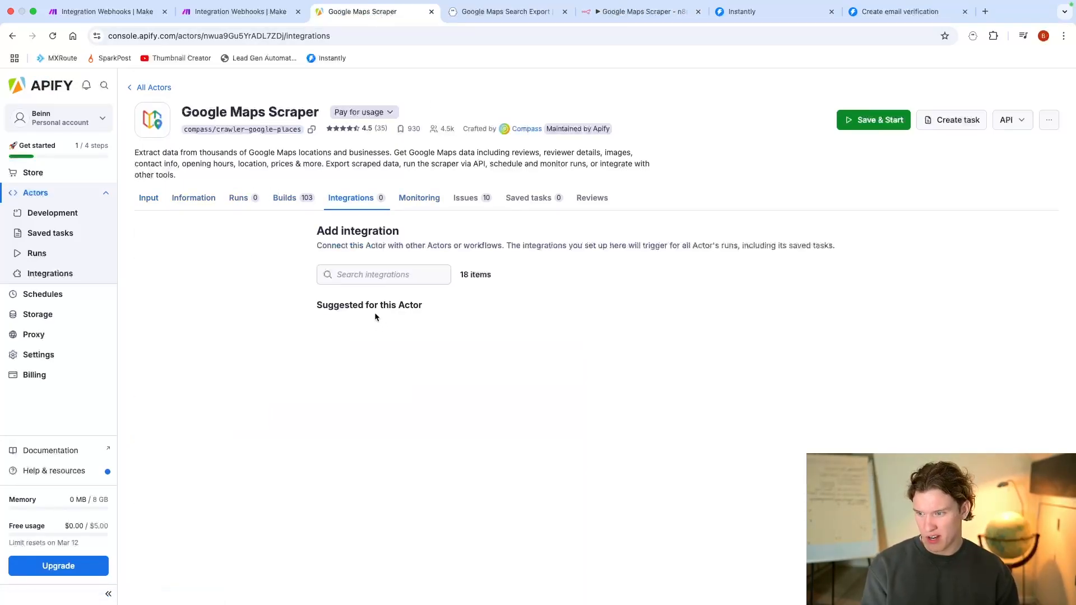
pyautogui.scroll(-1, 383, 297)
pyautogui.scroll(-5, 383, 297)
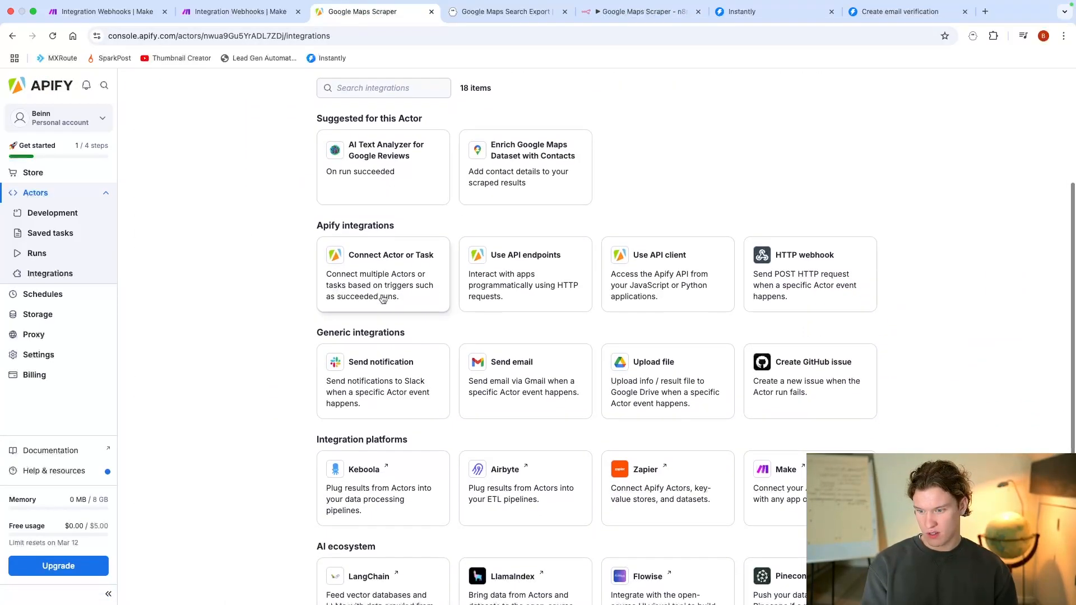
pyautogui.click(811, 275)
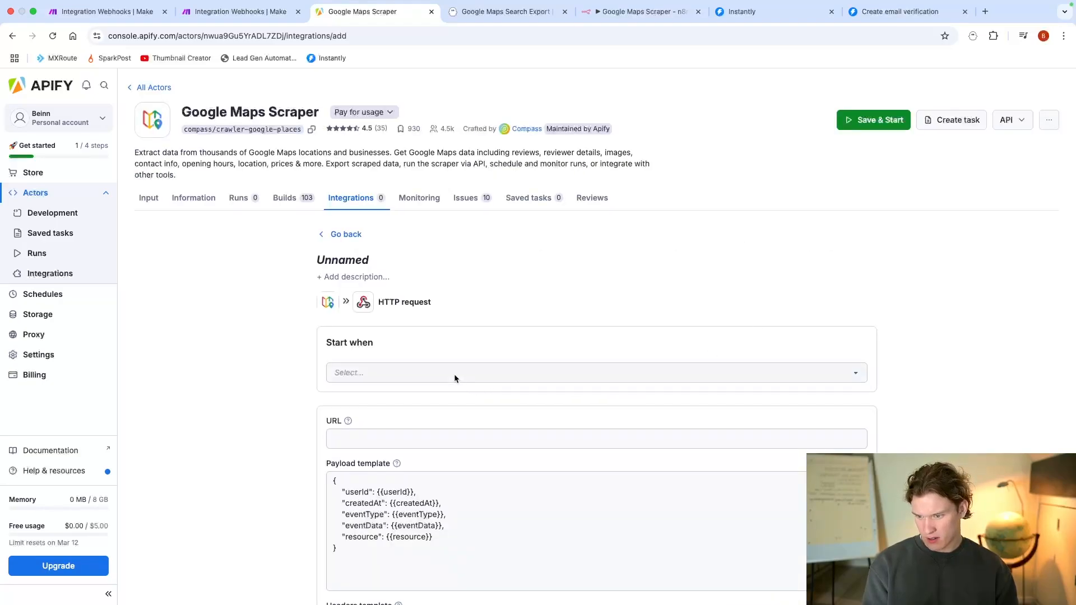
# Step: Set the HTTP request integration to start when a run succeeds
pyautogui.click(403, 370)
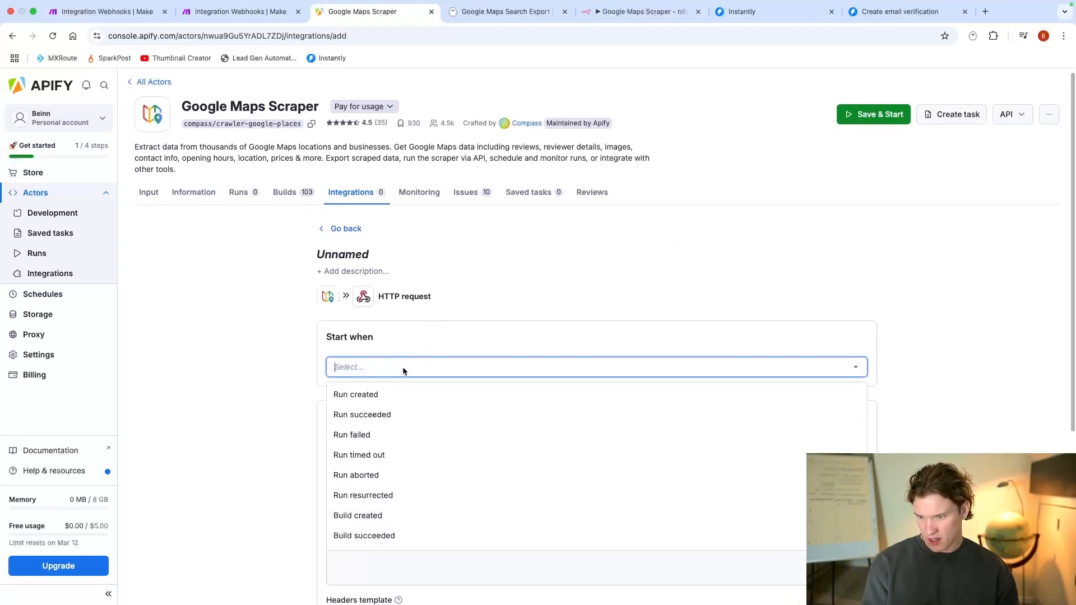
pyautogui.click(404, 416)
pyautogui.scroll(-2, 507, 243)
pyautogui.scroll(-3, 507, 242)
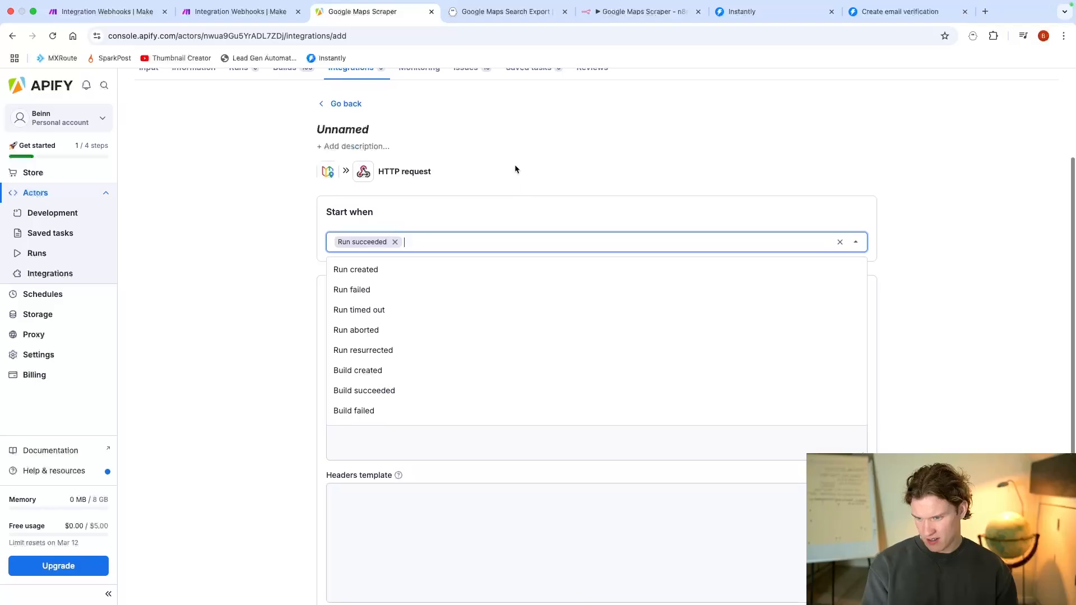
pyautogui.click(517, 164)
pyautogui.click(406, 305)
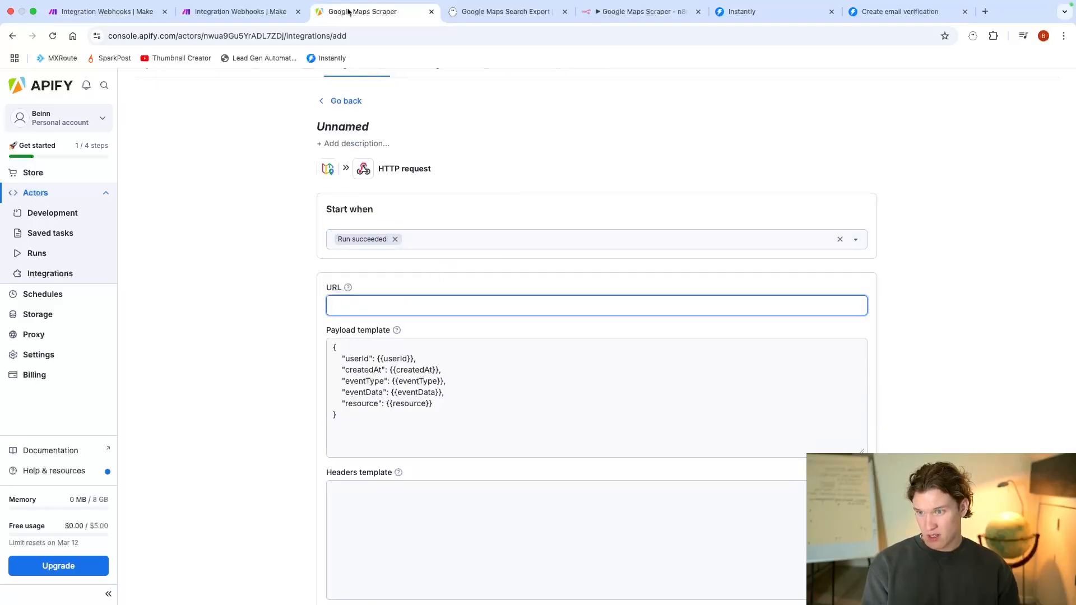
# Step: Switch to the n8n workflow, set the Webhook's HTTP method to POST and copy its test URL
pyautogui.moveTo(616, 11); pyautogui.dragTo(480, 12)
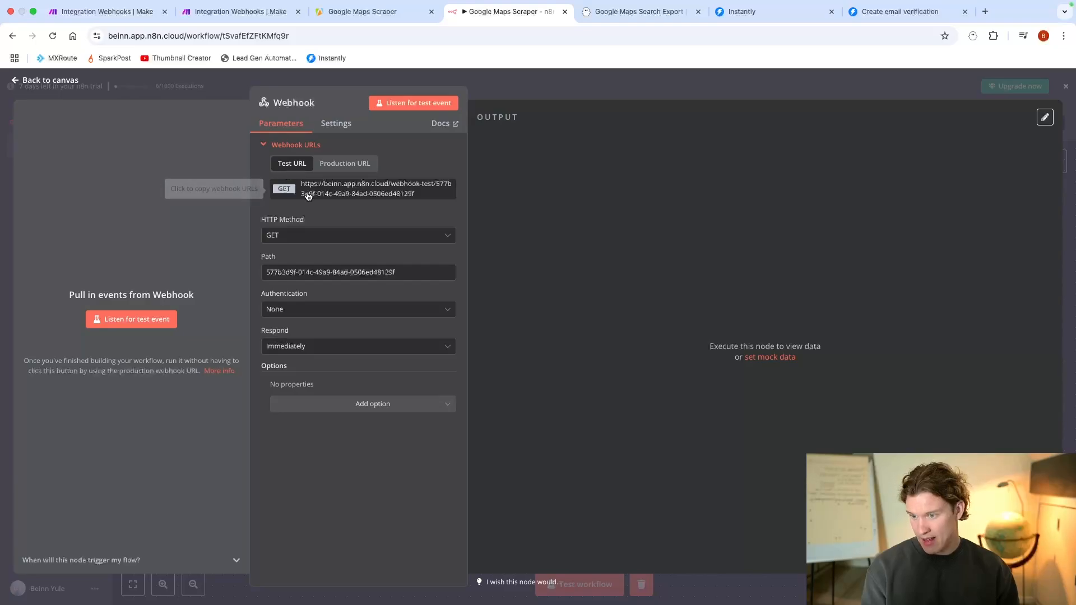
pyautogui.click(295, 236)
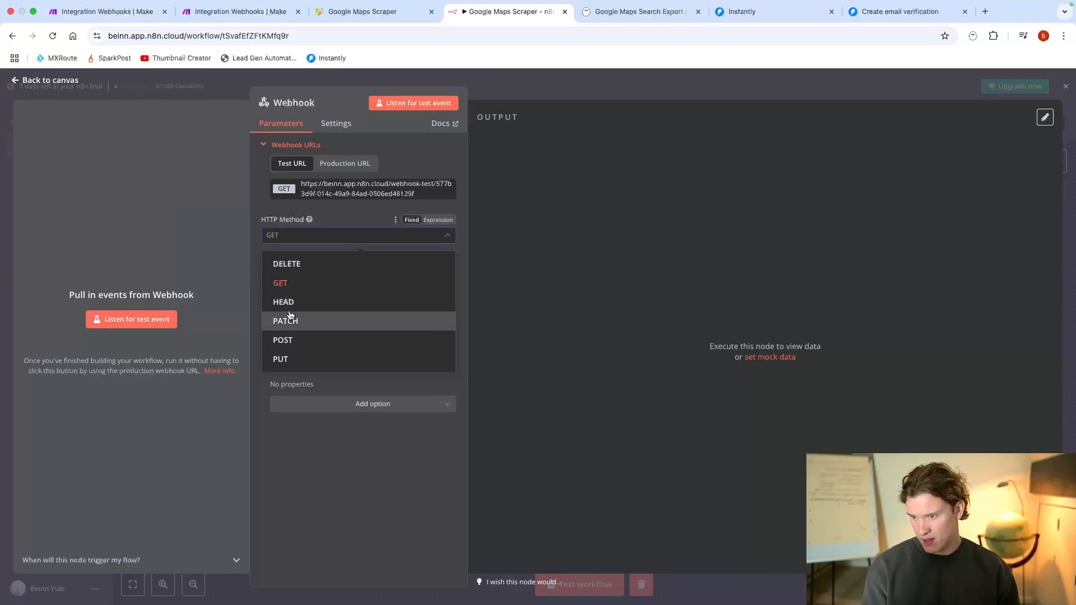
pyautogui.click(293, 340)
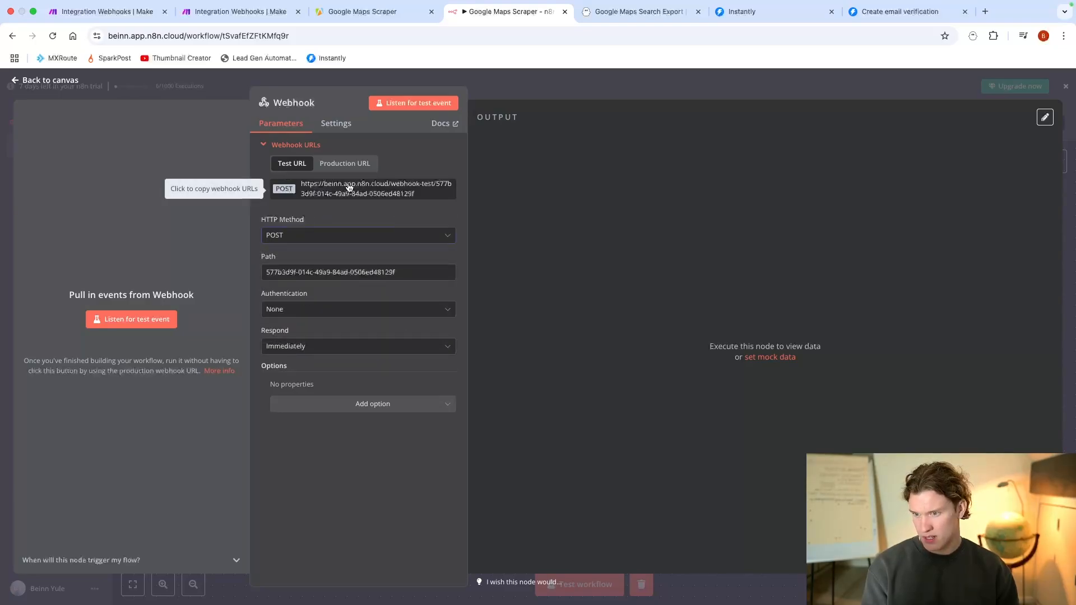
# Step: Switch to Apify and enter the copied n8n test webhook URL as the integration's URL
pyautogui.click(368, 13)
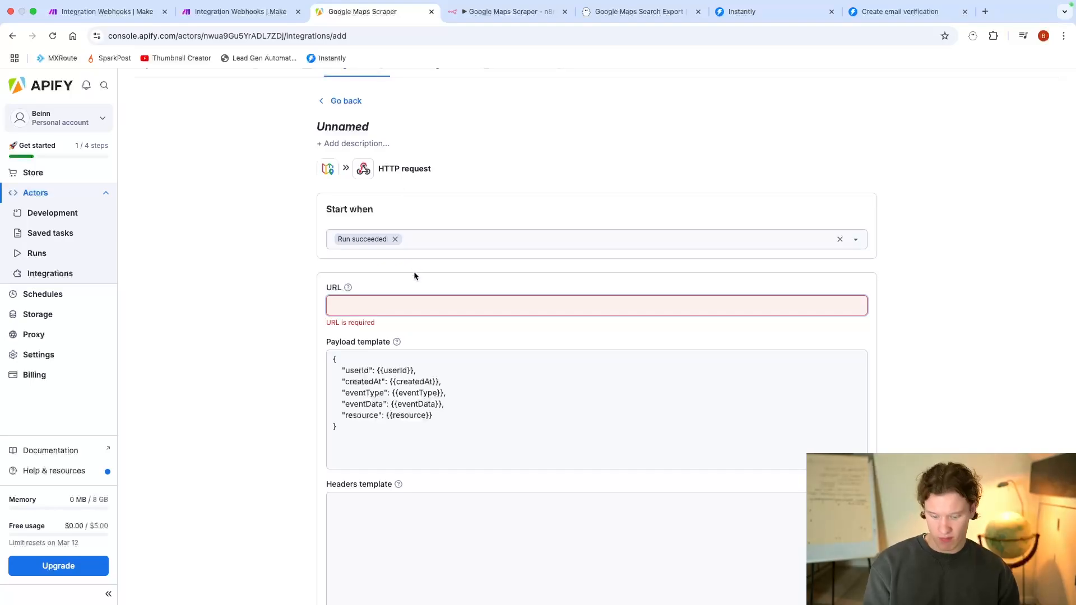
pyautogui.scroll(-3, 416, 430)
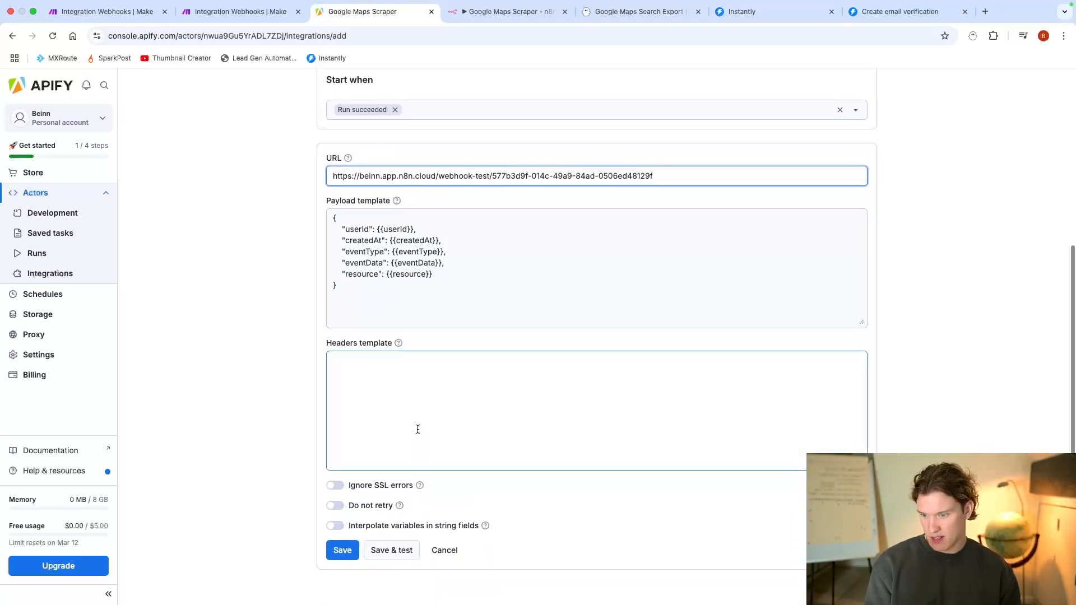
# Step: Start listening for a test event in n8n's Webhook, and save and test the HTTP request integration in Apify
pyautogui.click(392, 552)
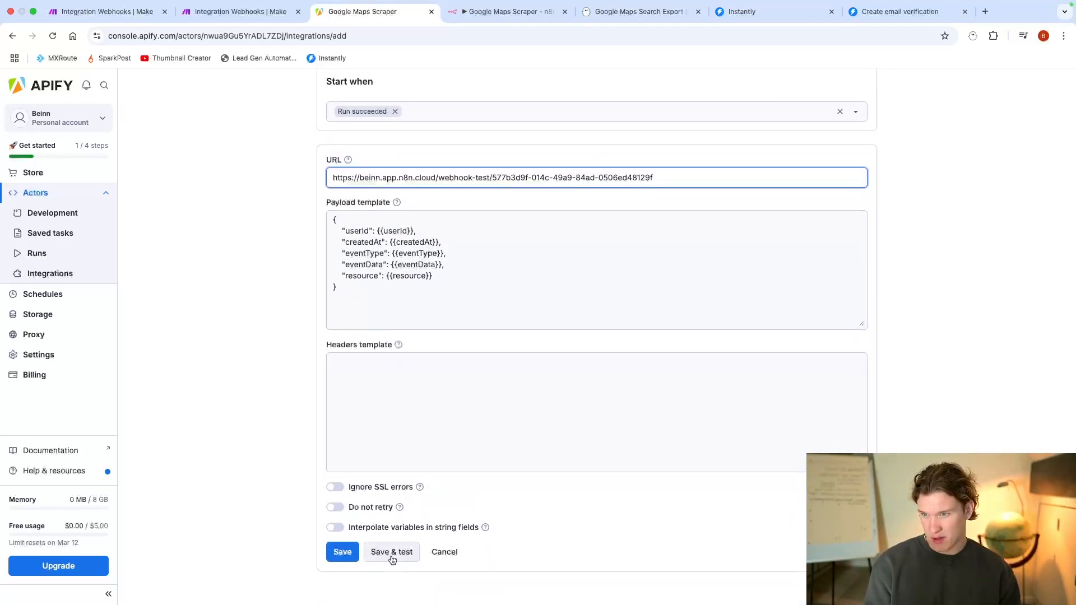
pyautogui.click(482, 12)
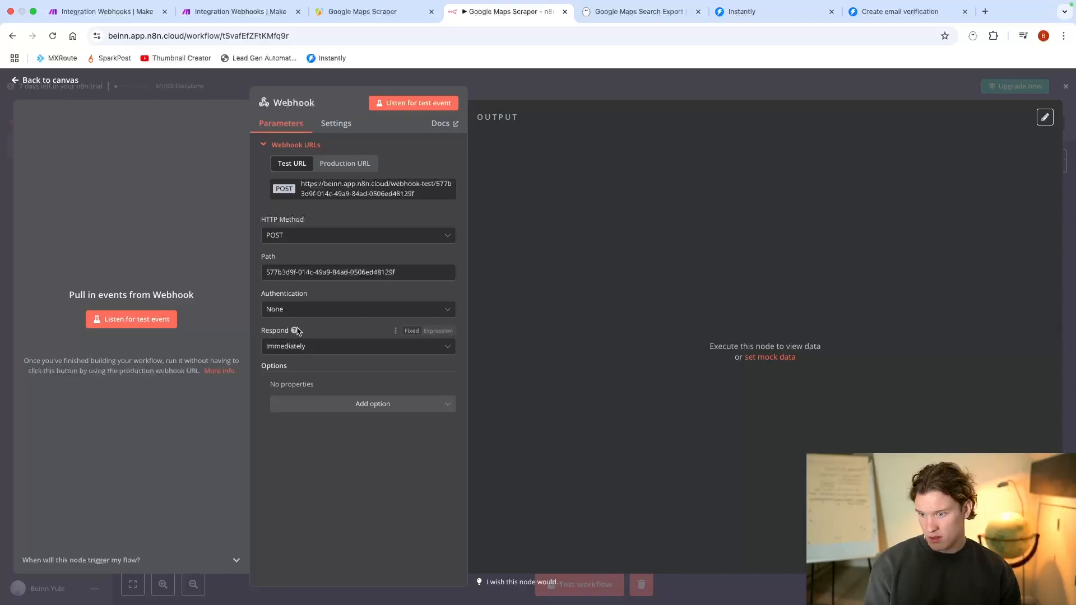
pyautogui.click(168, 320)
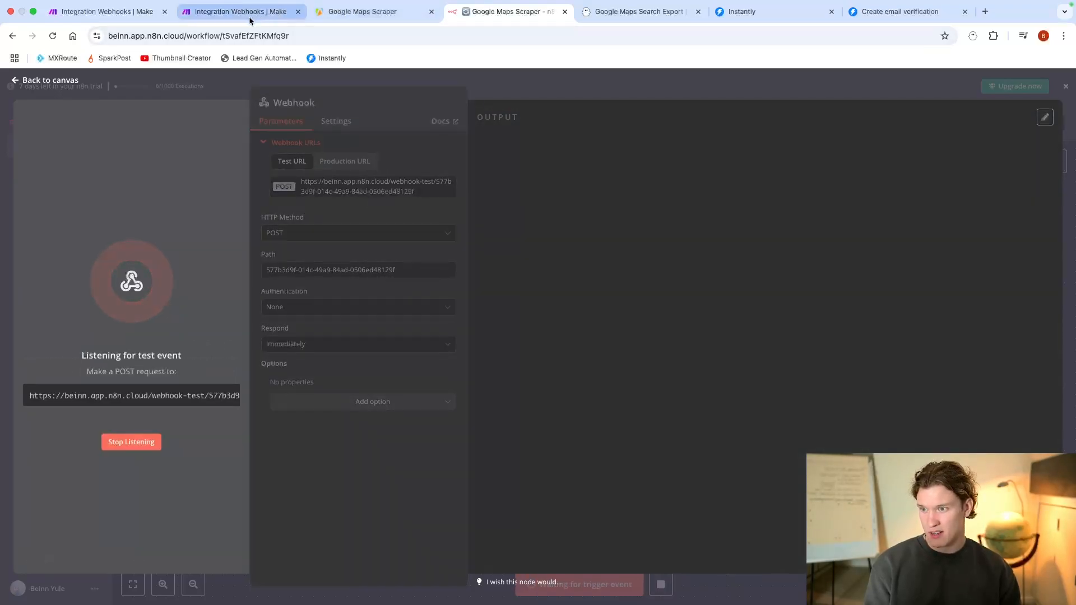
pyautogui.click(372, 14)
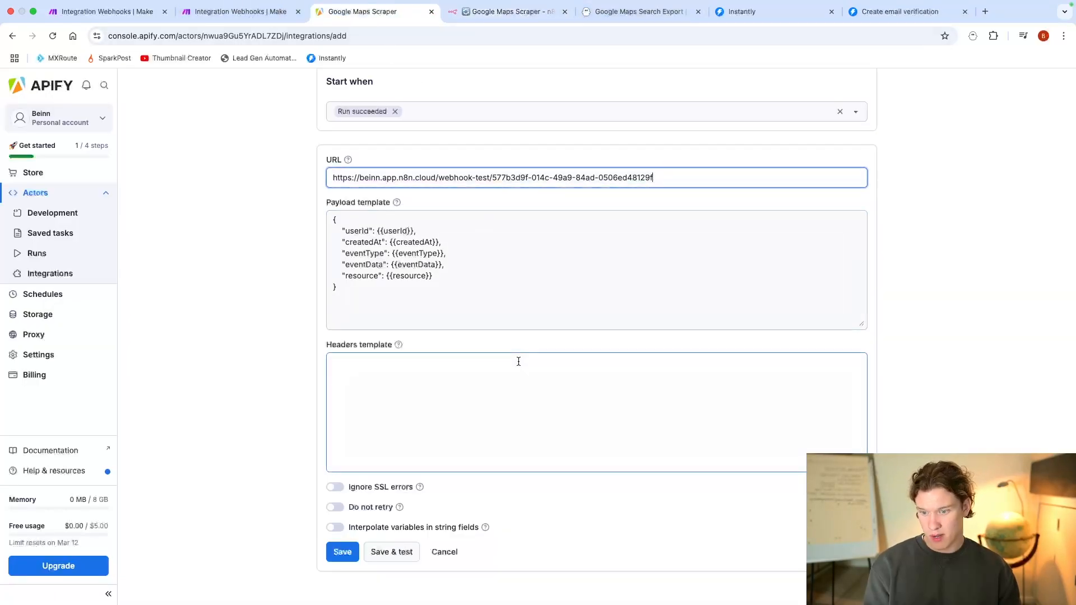
pyautogui.click(392, 552)
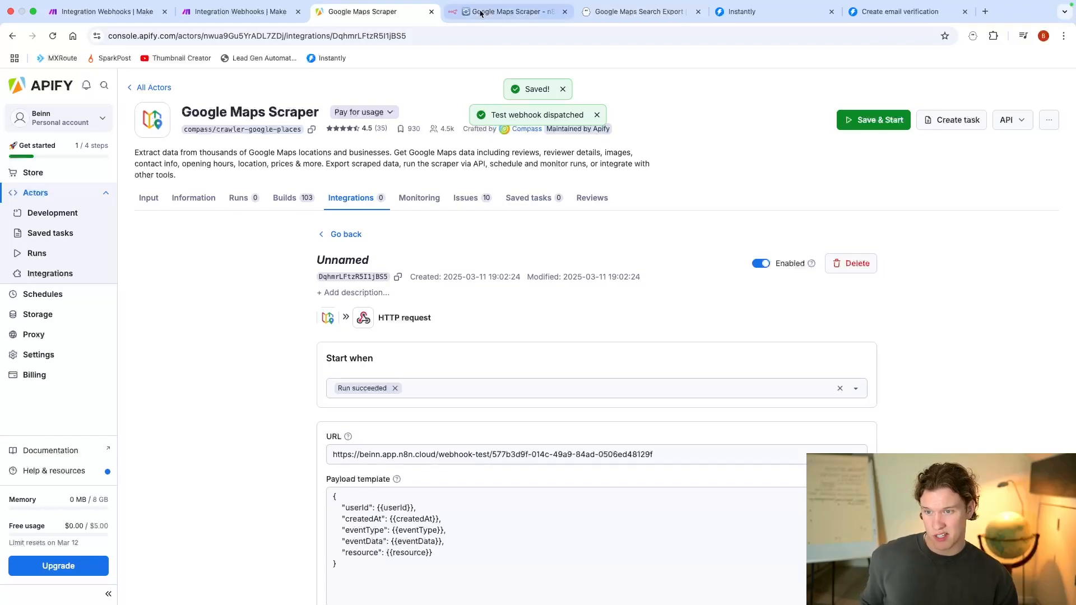
# Step: Switch to n8n, check the Webhook's output for the Apify test event and return to the workflow canvas
pyautogui.click(485, 12)
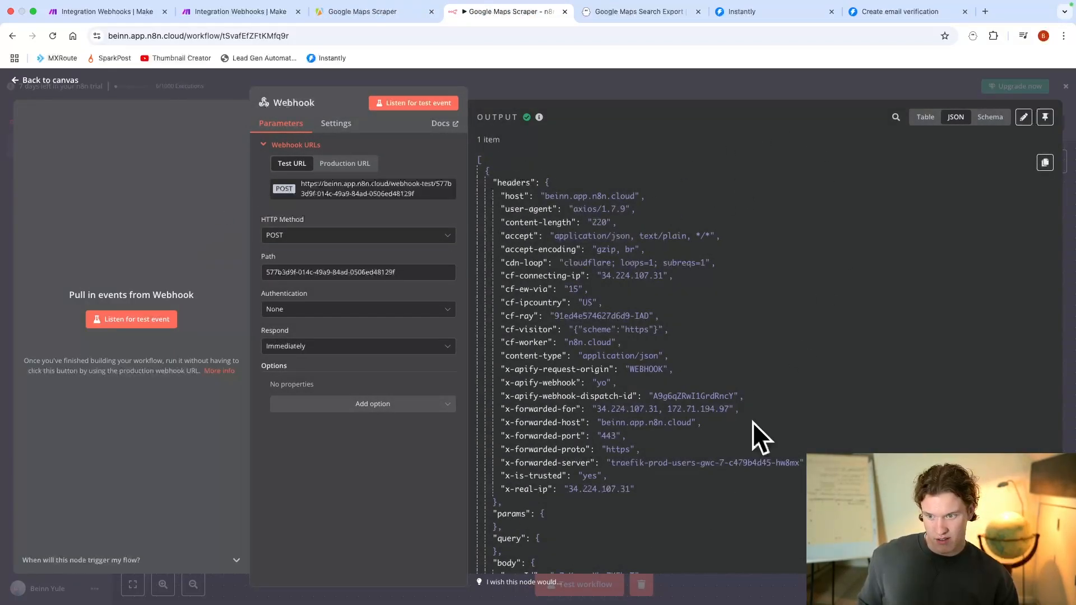
pyautogui.click(627, 84)
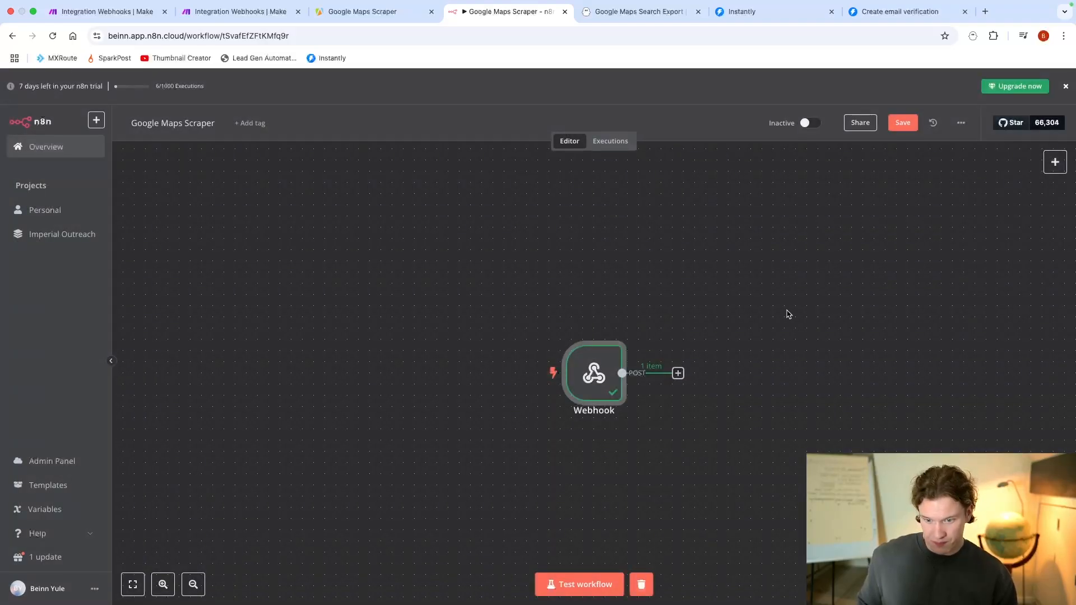
pyautogui.hscroll(5, 702, 318)
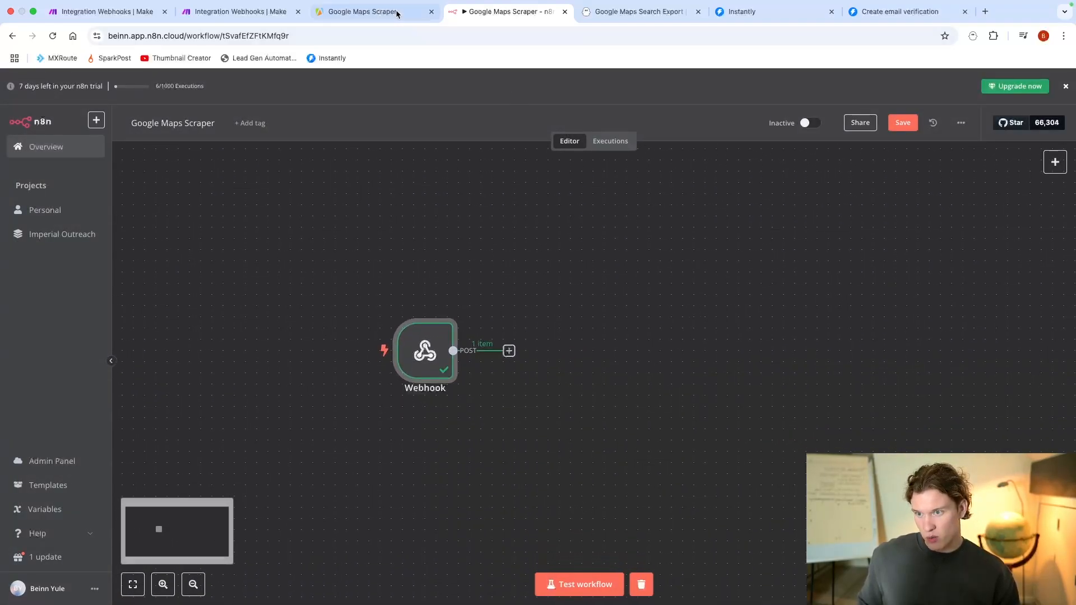
# Step: Switch to Apify and review the Google Maps Scraper's input for search term, location and number of places
pyautogui.click(369, 11)
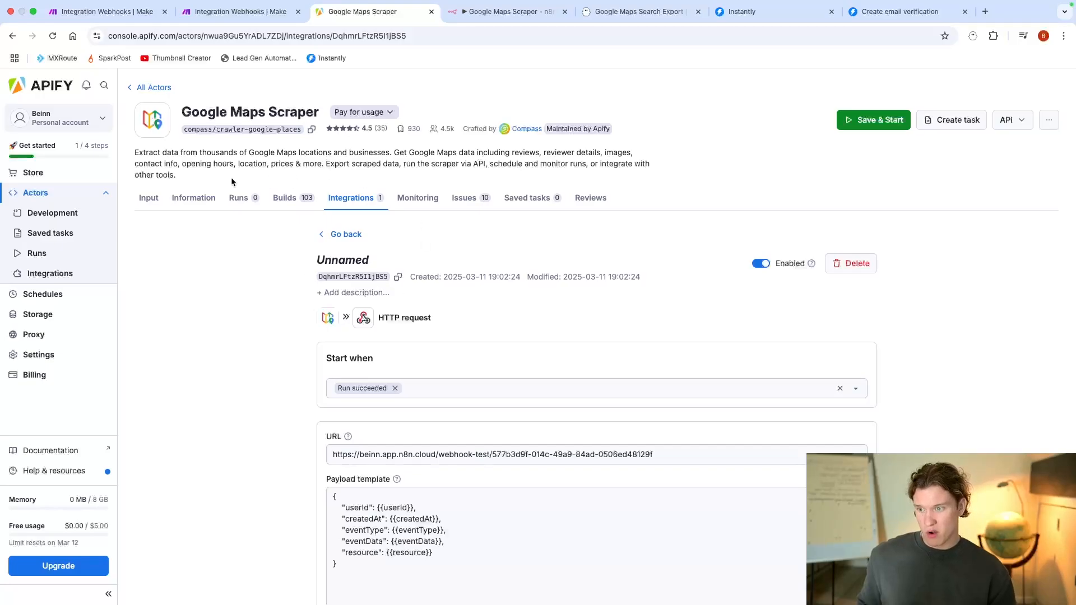
pyautogui.click(148, 198)
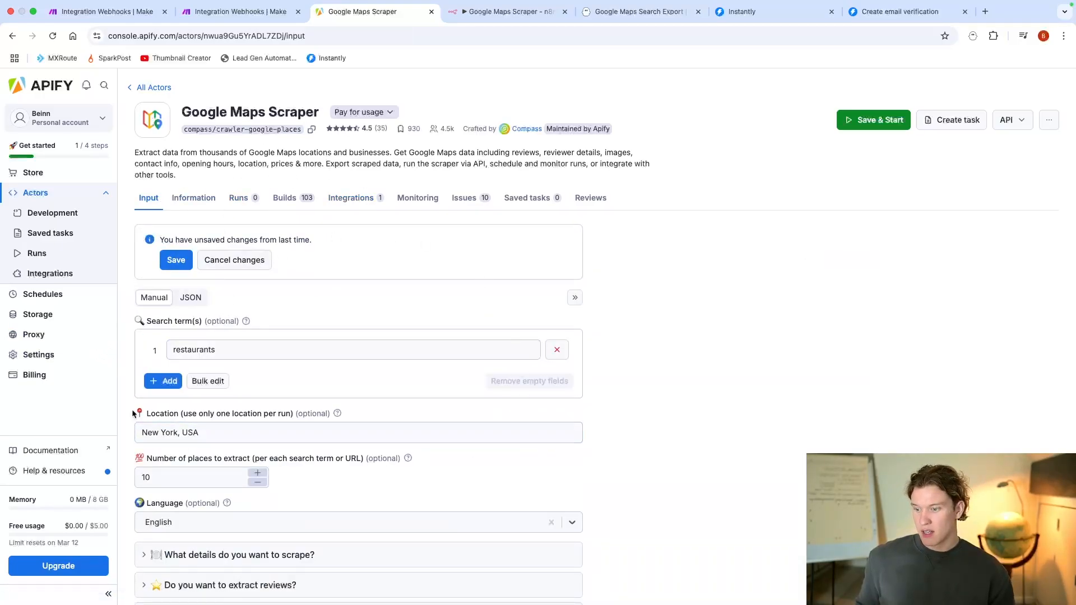
pyautogui.scroll(-1, 247, 342)
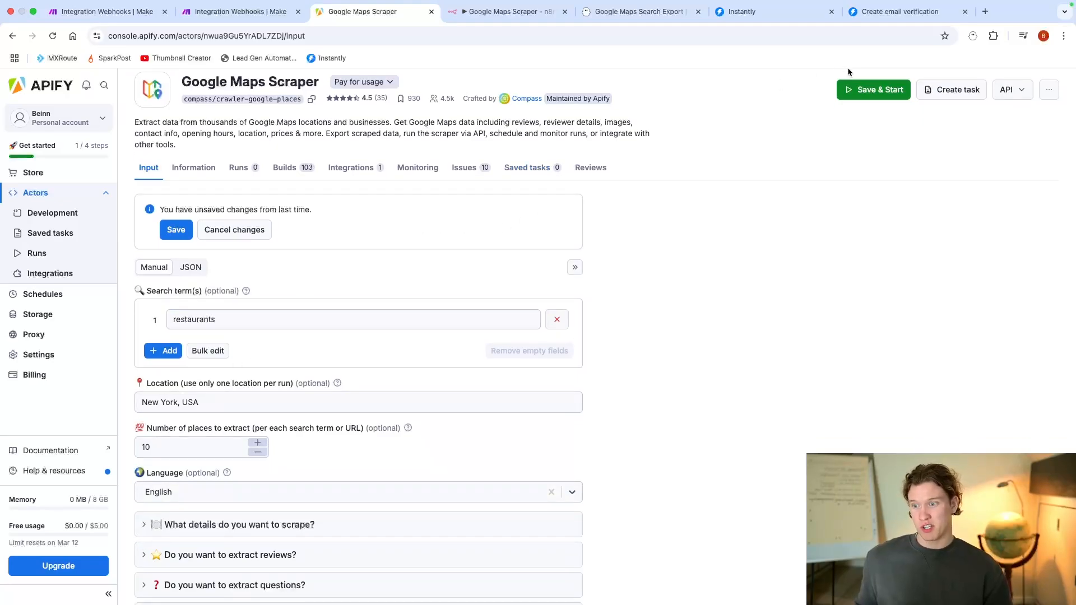
# Step: Compare the n8n Google Maps Scraper workflow with the modules of the Make Integration Webhooks scenario
pyautogui.click(507, 11)
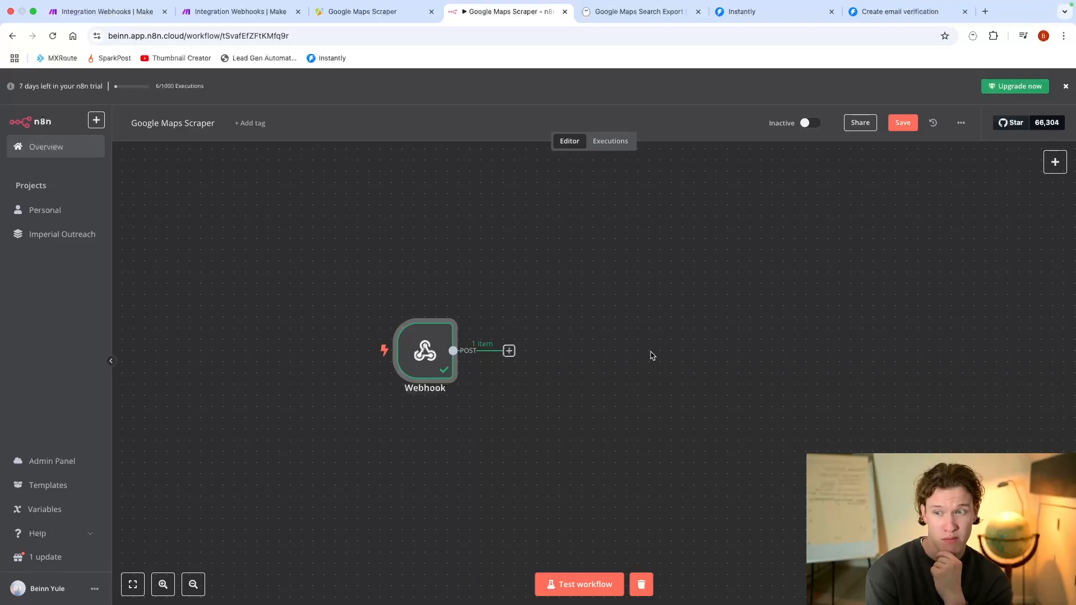
pyautogui.click(45, 11)
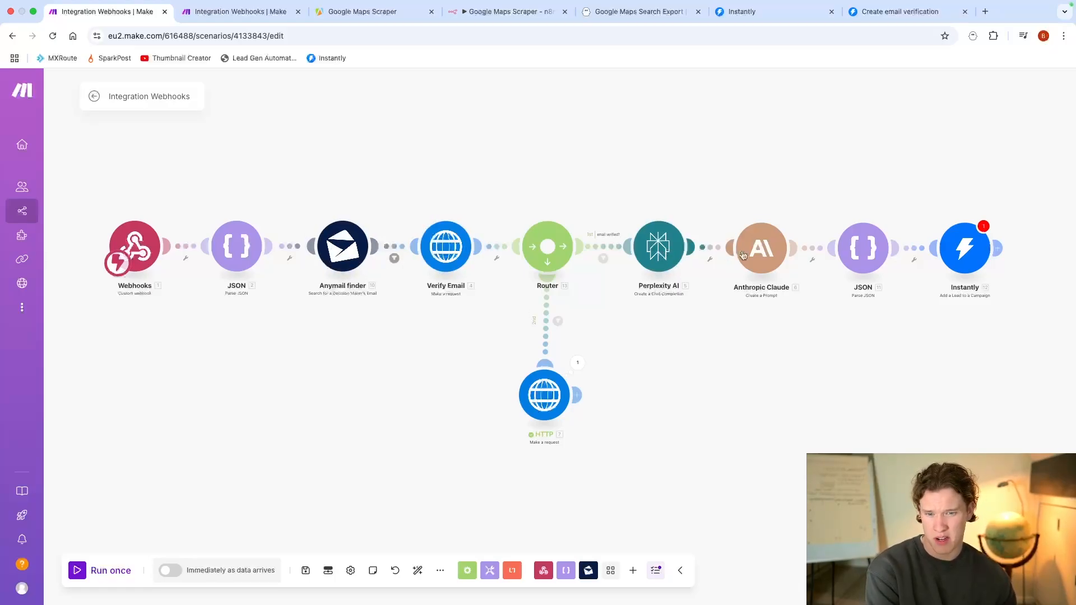
pyautogui.click(504, 12)
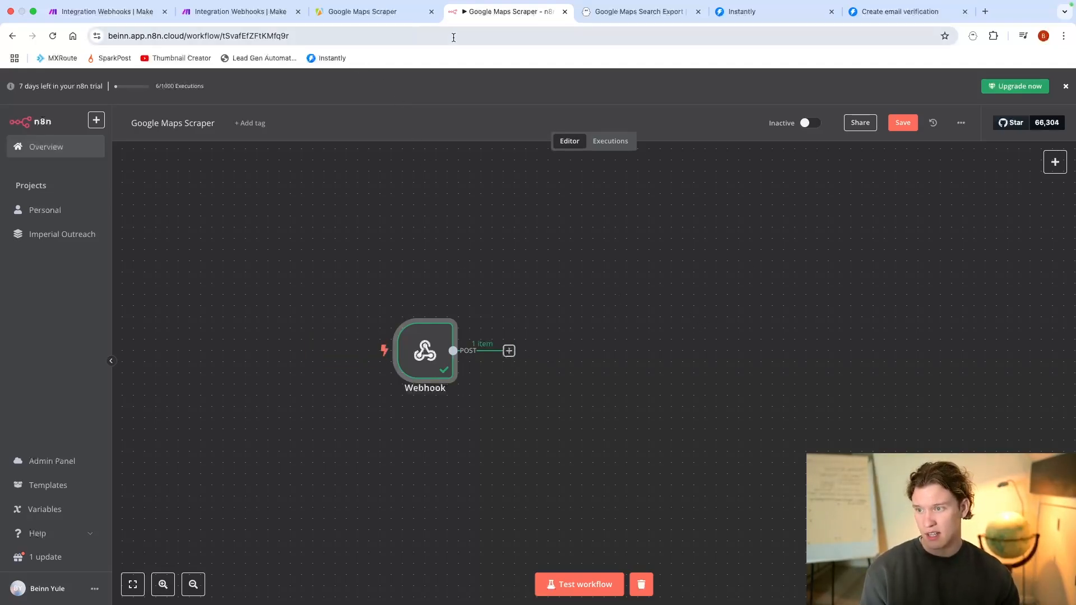
pyautogui.click(122, 10)
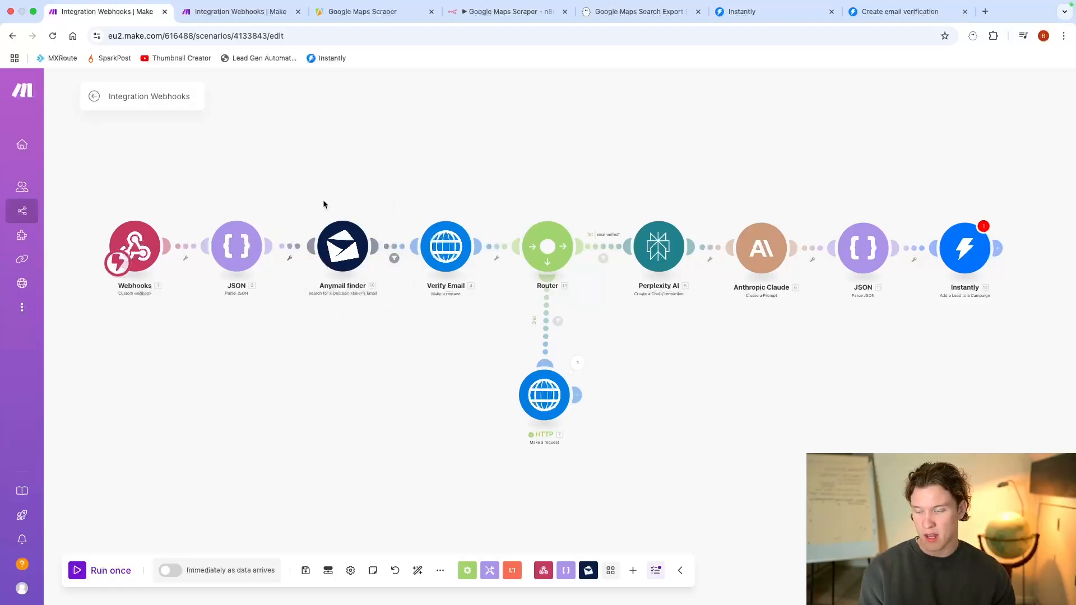
# Step: Search Google for "anymail finder" in a new browser tab and open the Anymail Finder API documentation
pyautogui.click(986, 11)
pyautogui.write('anymail')
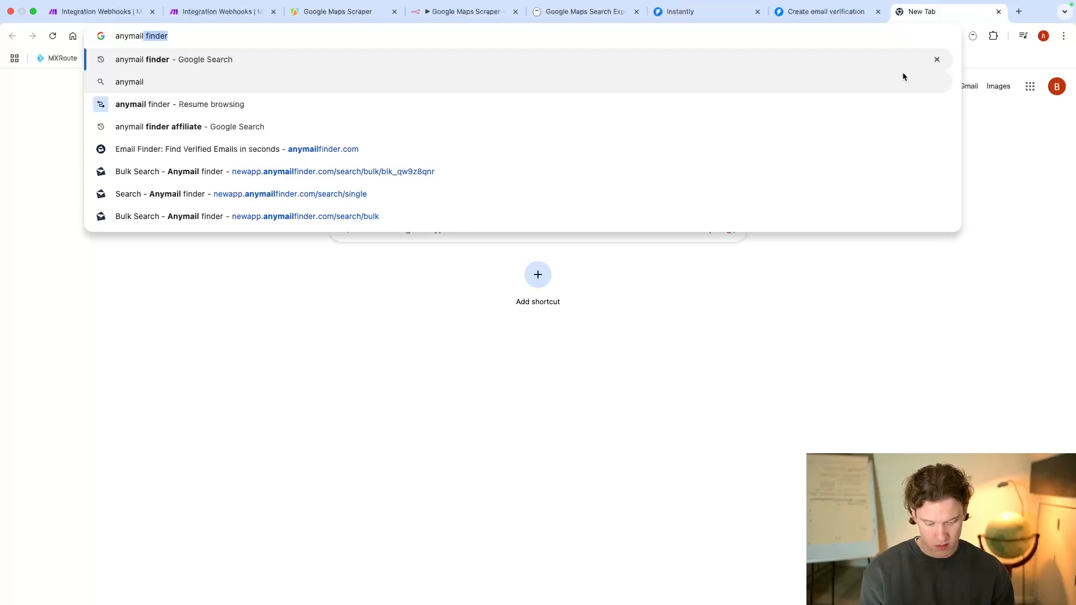
pyautogui.write(' finder')
pyautogui.press('Return')
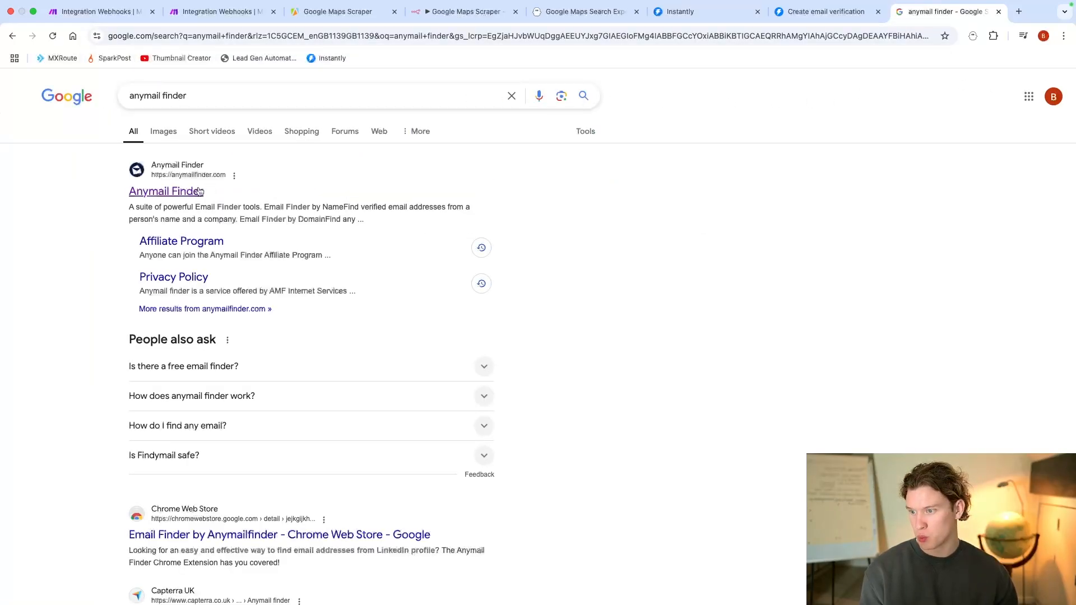
pyautogui.click(199, 192)
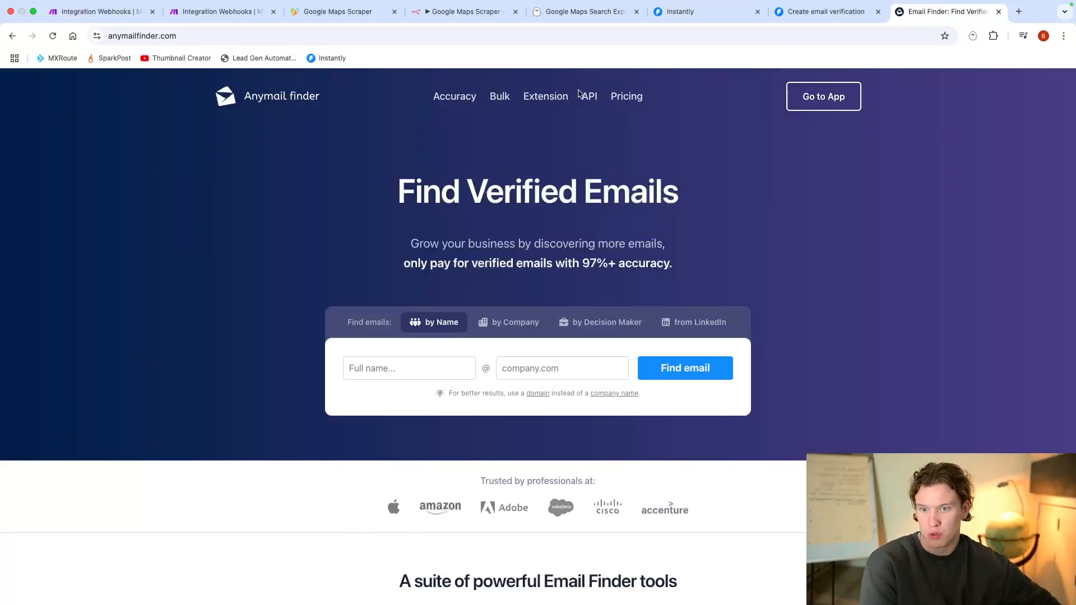
pyautogui.click(583, 95)
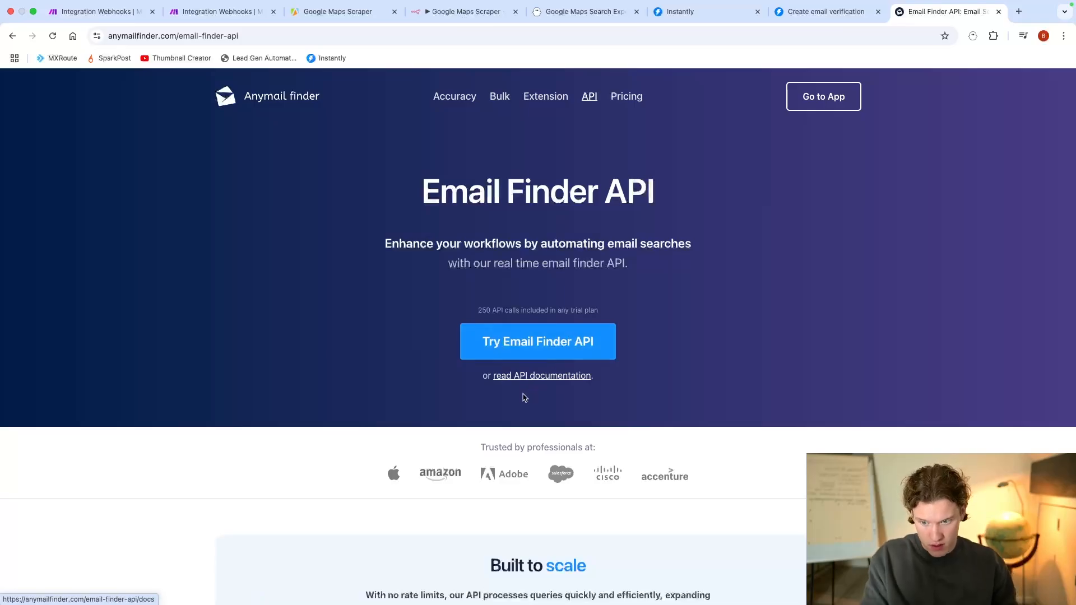
pyautogui.click(535, 375)
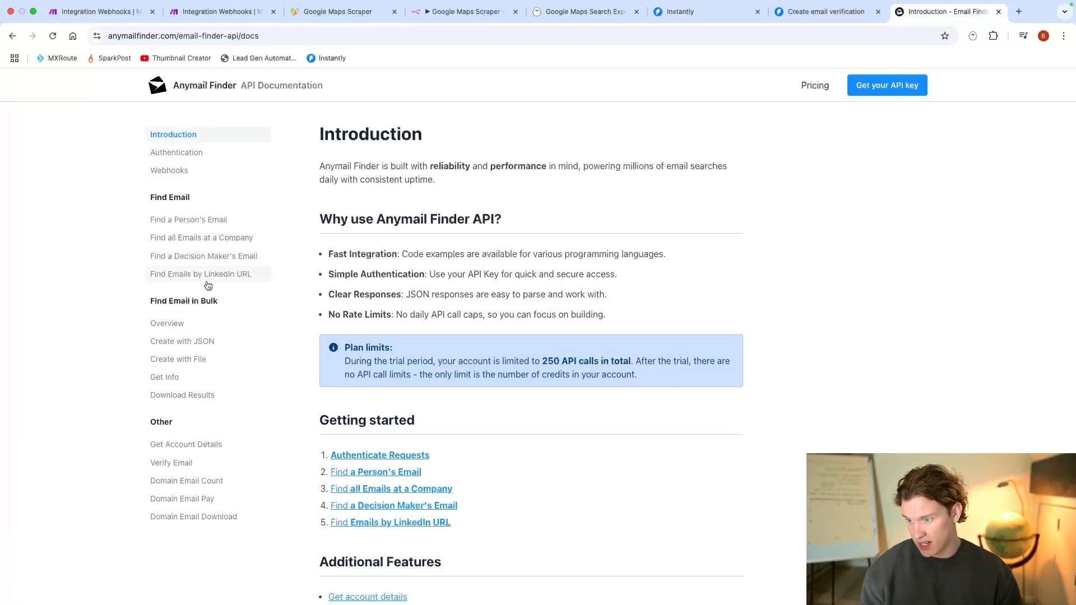
# Step: Check the Make scenario's Anymail finder module, and copy the POST endpoint from Anymail Finder's Find a Decision Maker's Email documentation
pyautogui.click(95, 11)
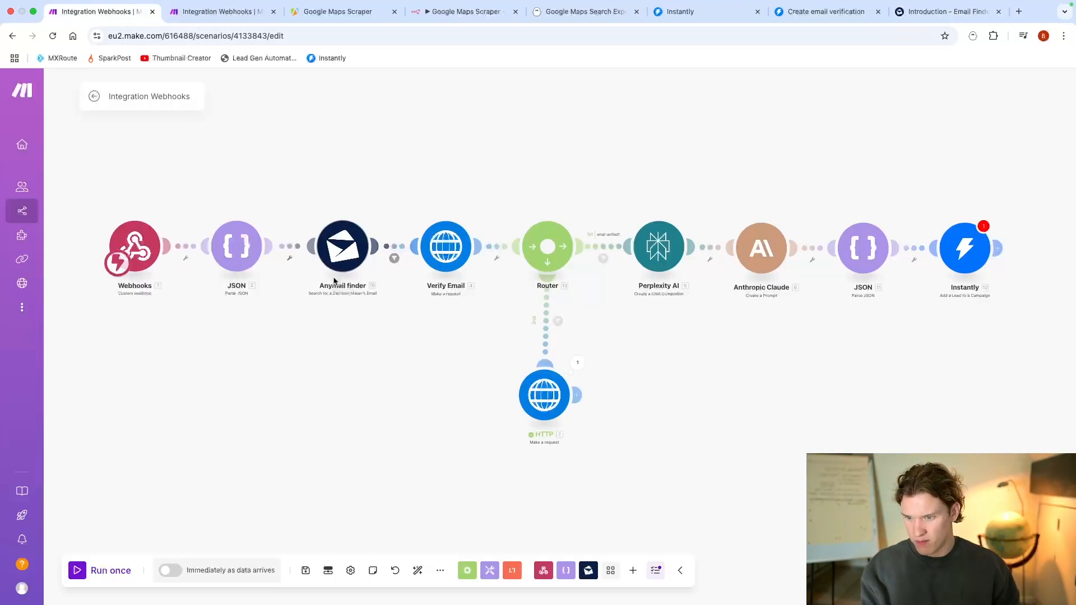
pyautogui.click(491, 11)
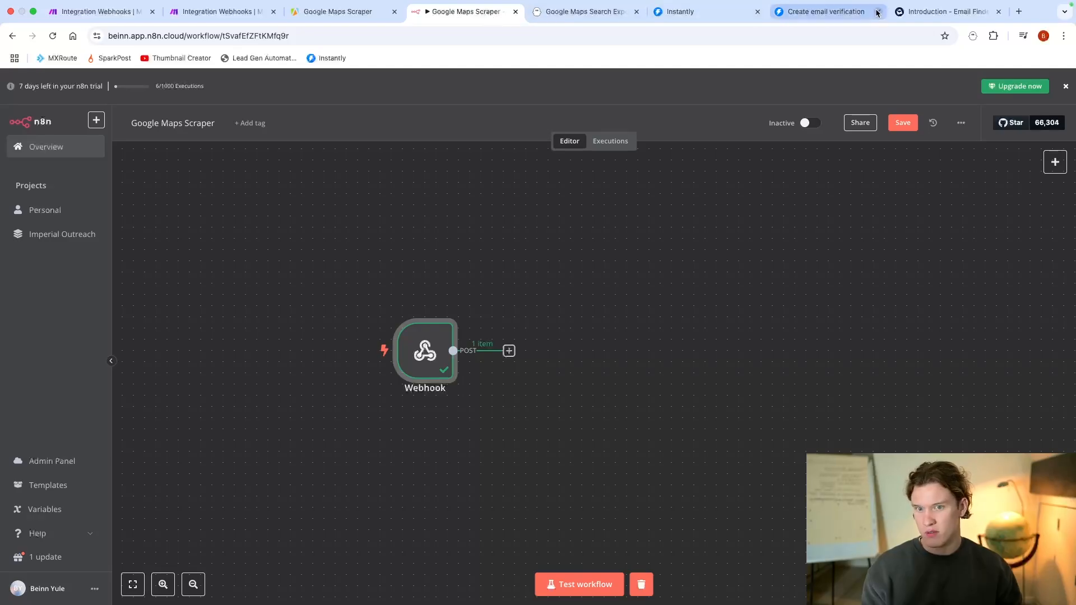
pyautogui.click(925, 12)
pyautogui.click(220, 257)
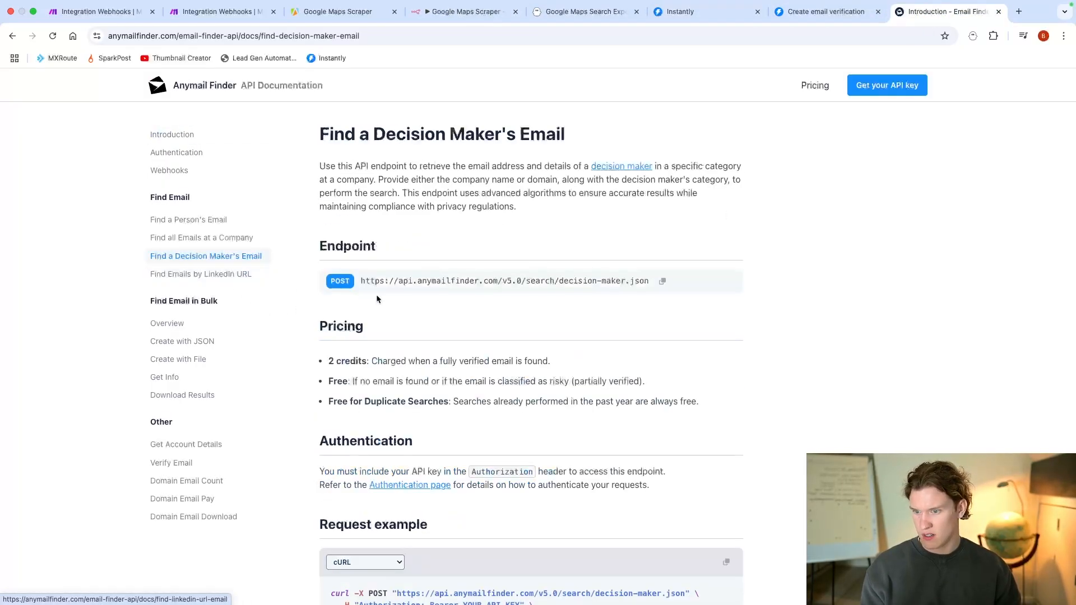
pyautogui.scroll(-2, 395, 298)
pyautogui.tripleClick(426, 239)
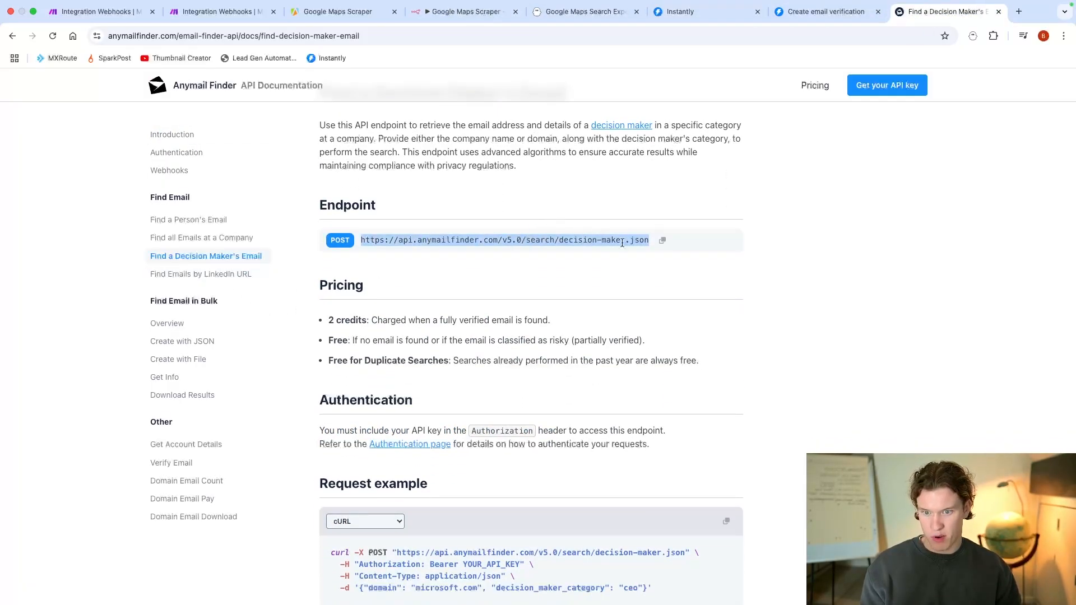
pyautogui.click(664, 240)
pyautogui.click(465, 17)
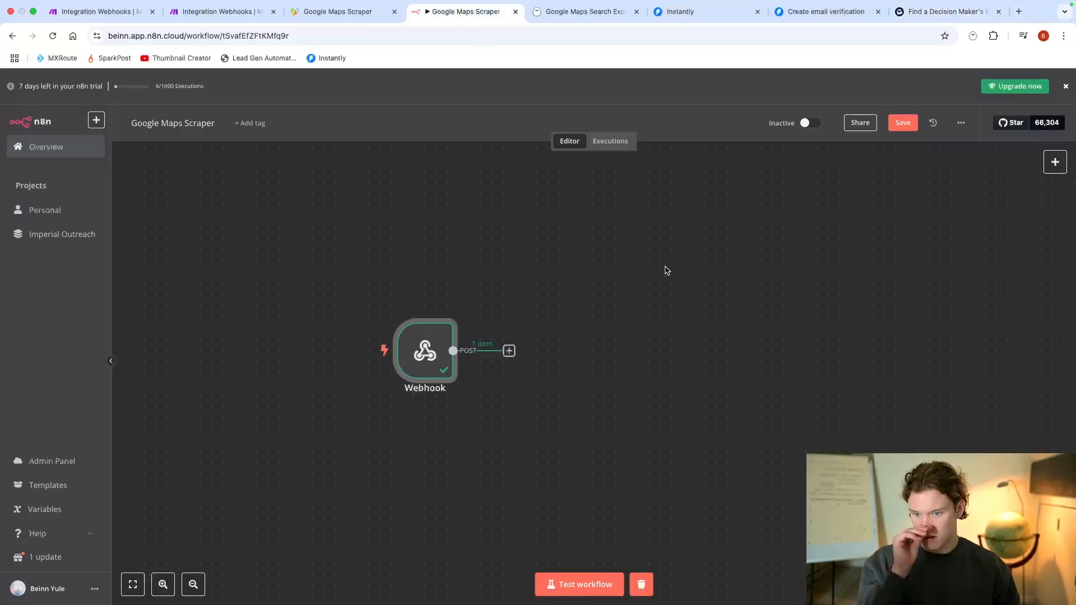
pyautogui.click(508, 350)
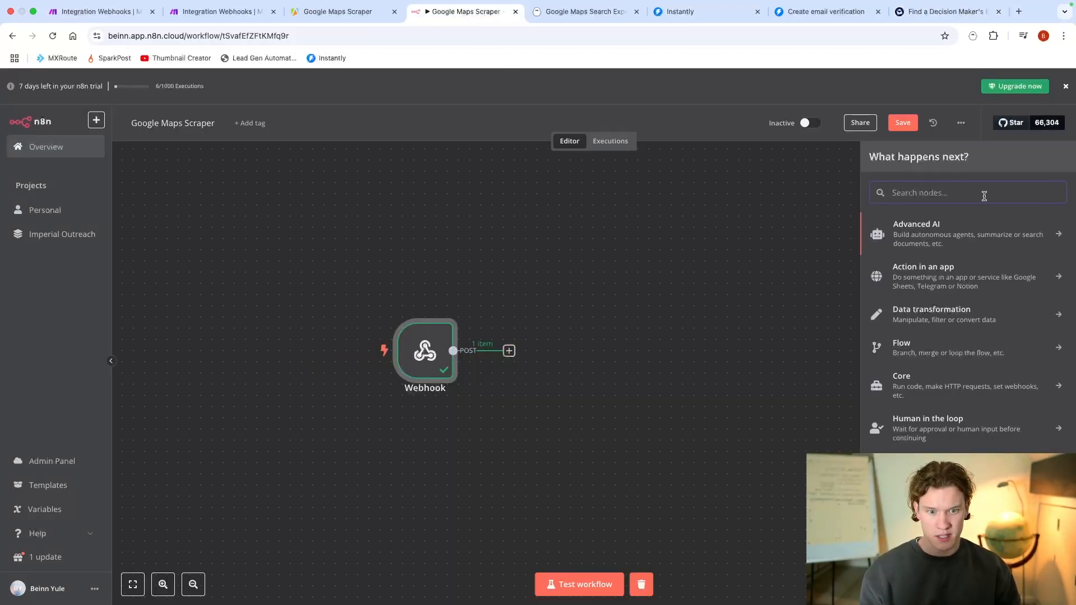
pyautogui.write('http')
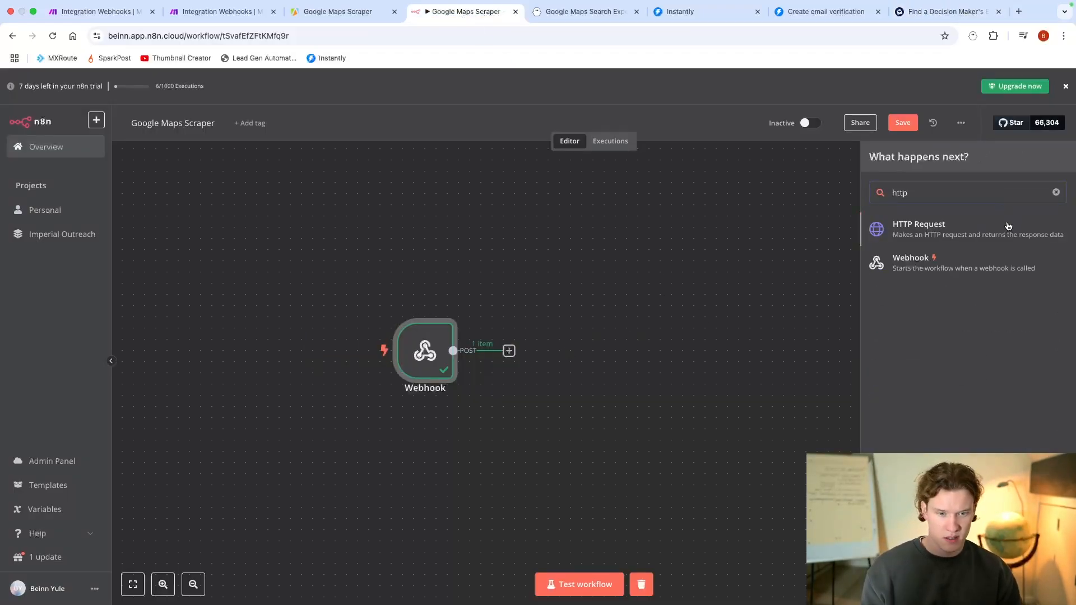
pyautogui.click(1008, 227)
pyautogui.click(492, 180)
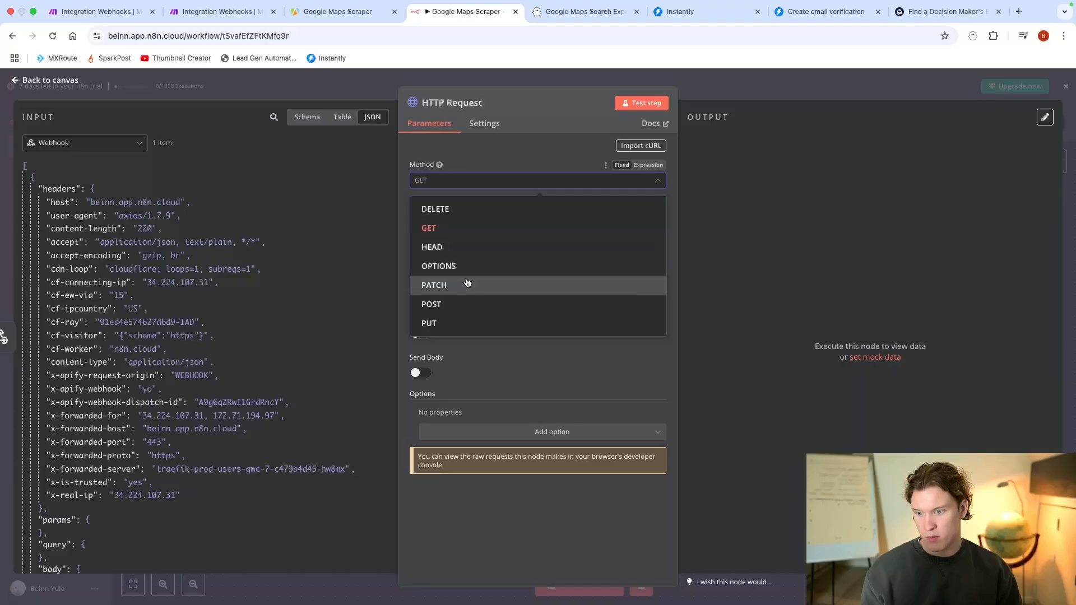
pyautogui.click(464, 304)
pyautogui.click(480, 218)
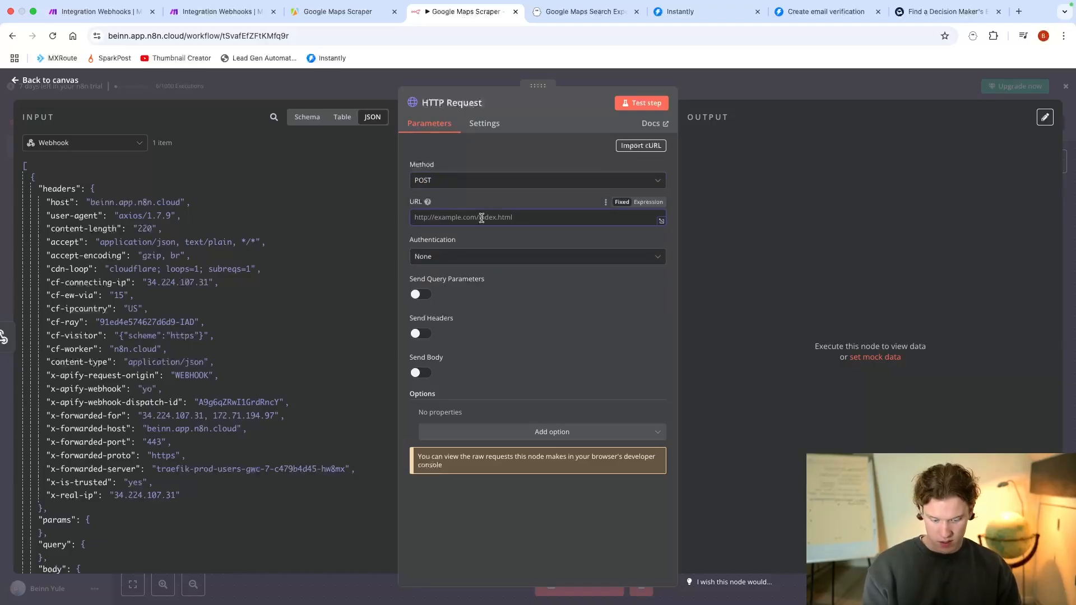
pyautogui.hotkey('ctrl', 'v')
# Step: Review the pricing rules, authentication and request example in Anymail Finder's Find a Decision Maker's Email documentation
pyautogui.click(952, 11)
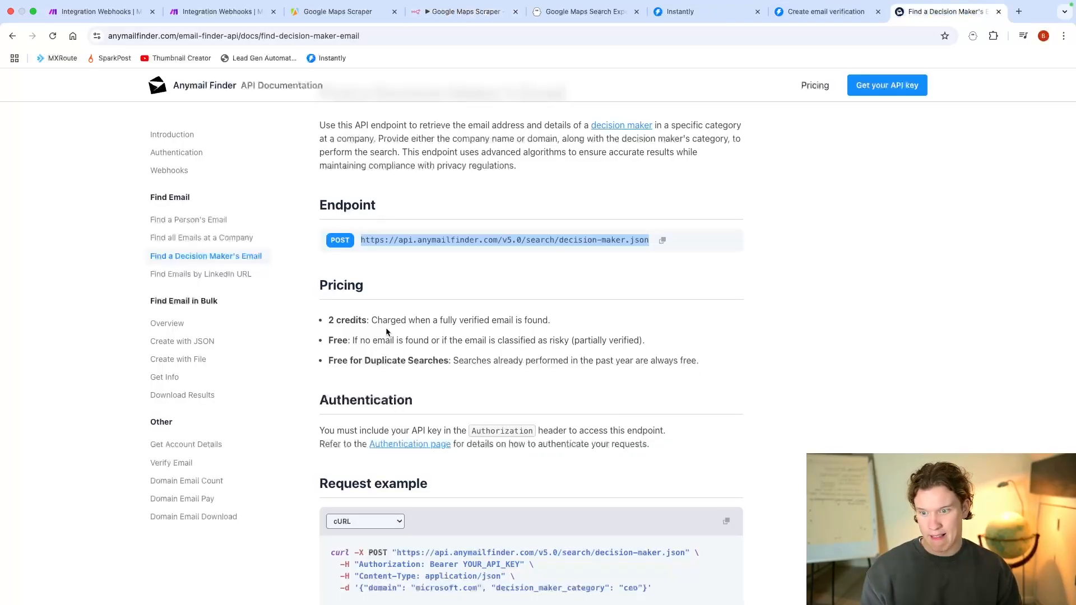
pyautogui.scroll(-2, 400, 328)
pyautogui.moveTo(381, 263); pyautogui.dragTo(552, 262)
pyautogui.scroll(-2, 567, 416)
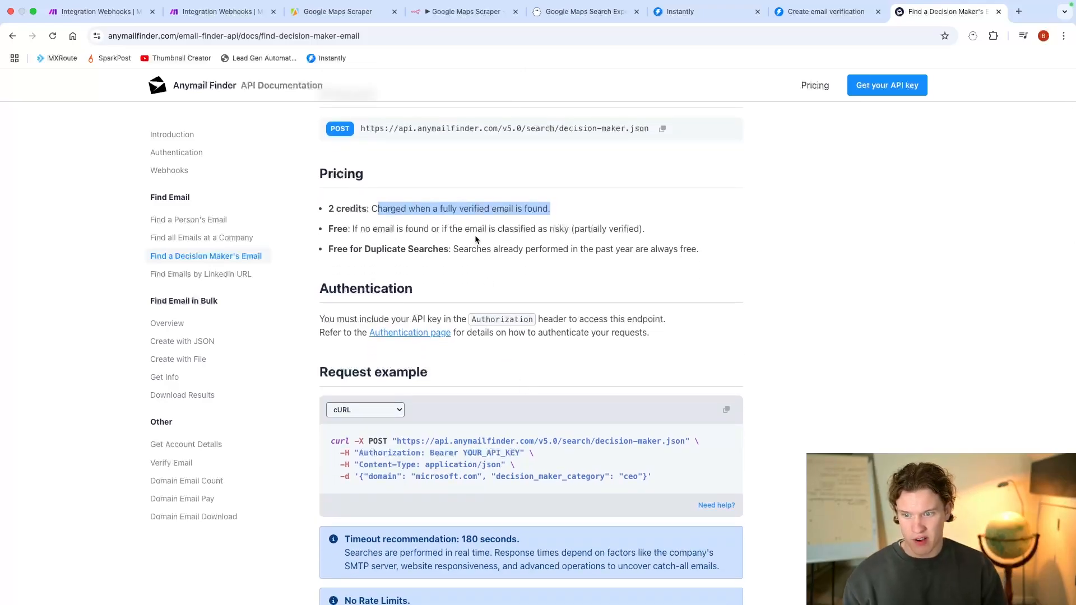
pyautogui.moveTo(351, 229); pyautogui.dragTo(645, 230)
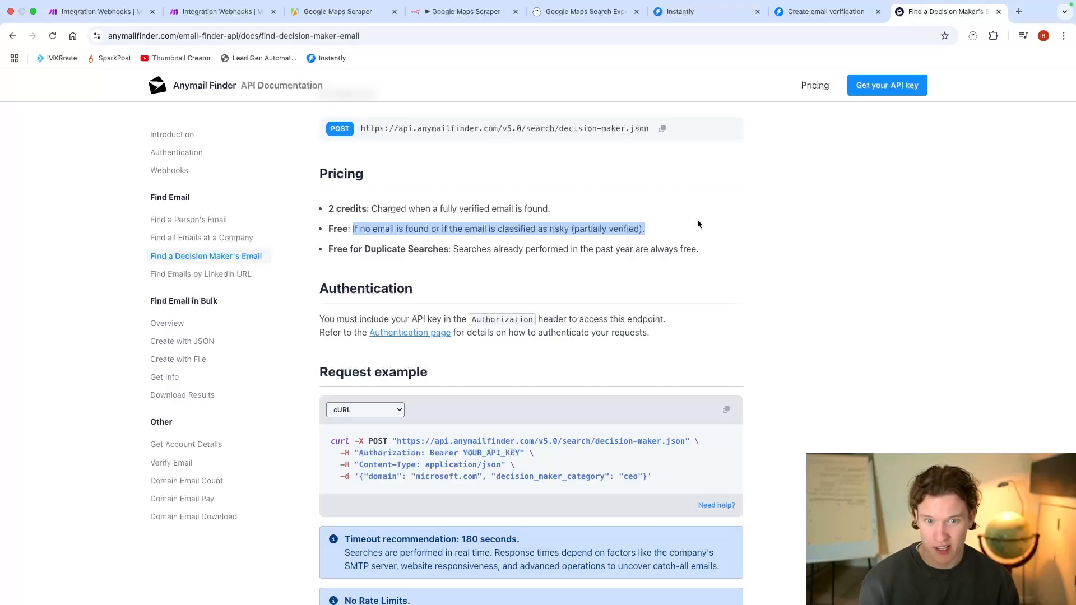
pyautogui.scroll(3, 775, 264)
pyautogui.scroll(-3, 769, 269)
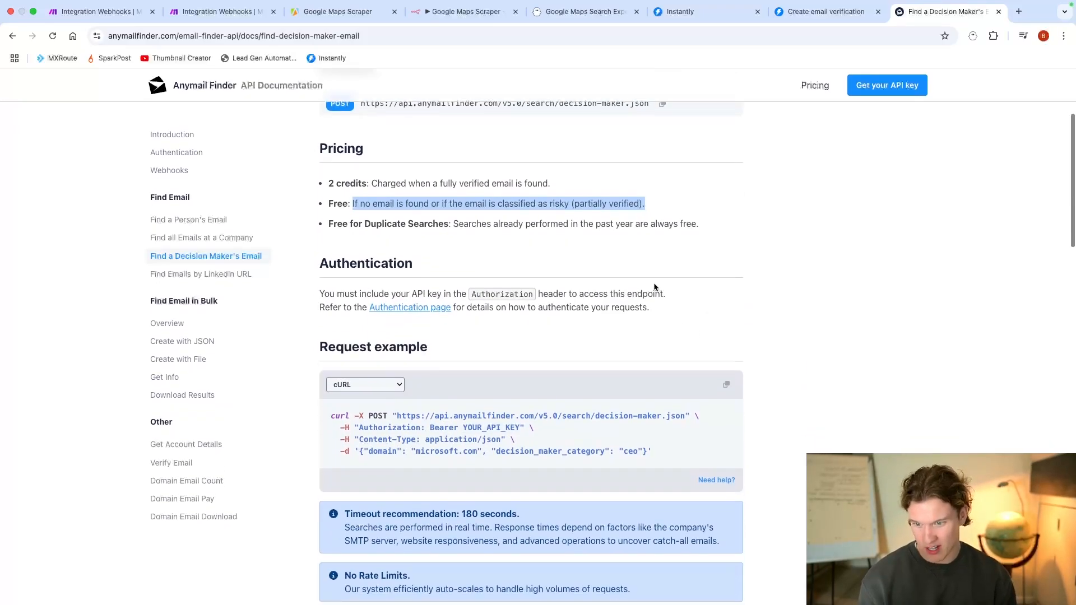
pyautogui.scroll(-3, 658, 269)
pyautogui.scroll(5, 661, 265)
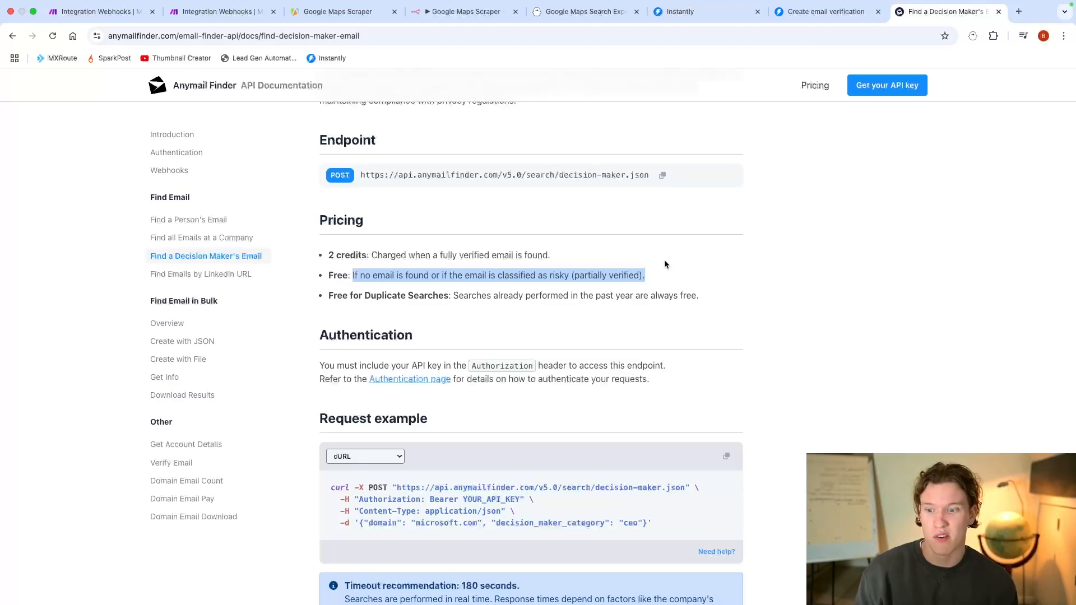
pyautogui.scroll(-5, 665, 264)
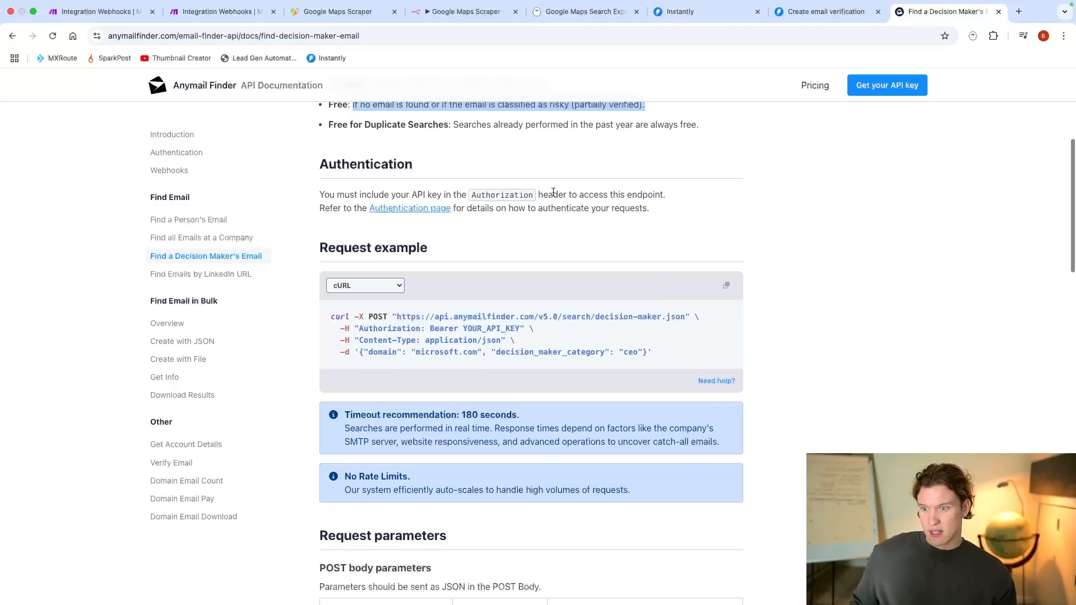
# Step: Copy the Authorization header name from the documentation, enable headers on the n8n HTTP Request, and use it as the header parameter's name
pyautogui.moveTo(472, 194); pyautogui.dragTo(540, 204)
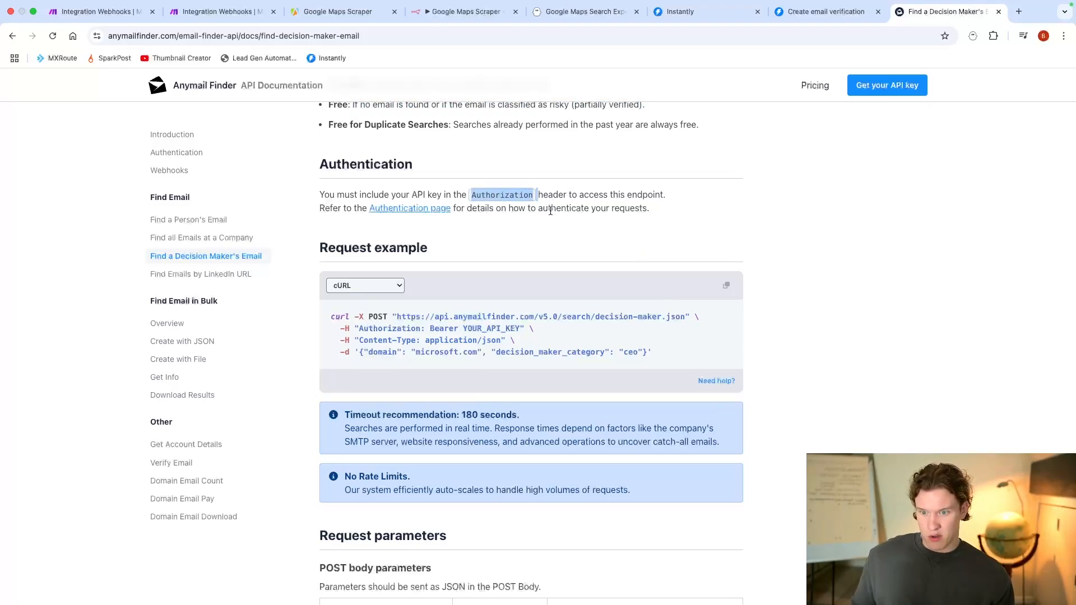
pyautogui.click(534, 202)
pyautogui.doubleClick(509, 196)
pyautogui.click(466, 11)
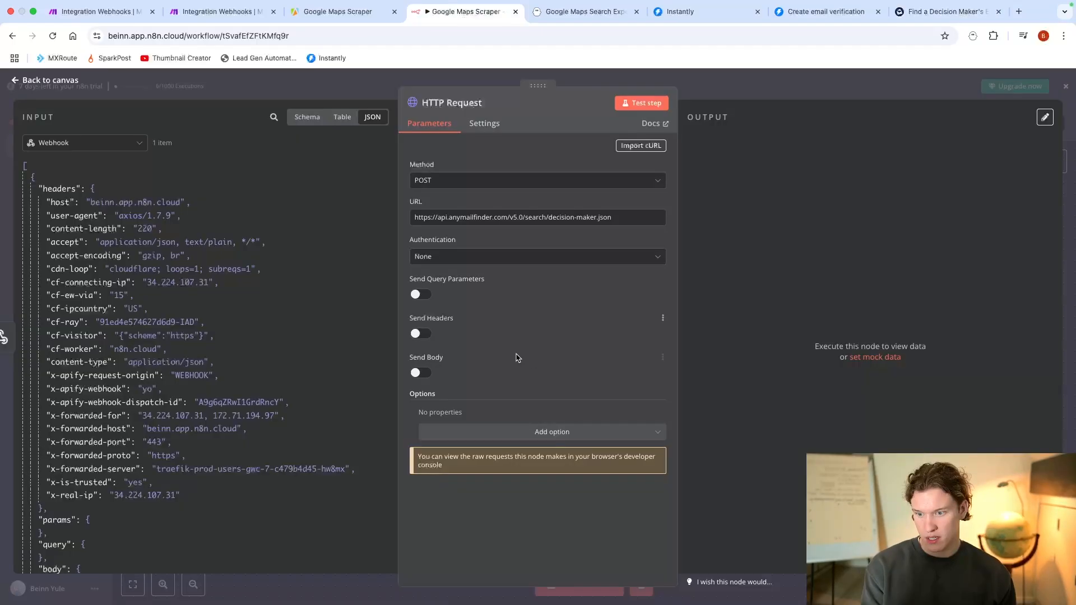
pyautogui.click(427, 335)
pyautogui.scroll(-2, 565, 350)
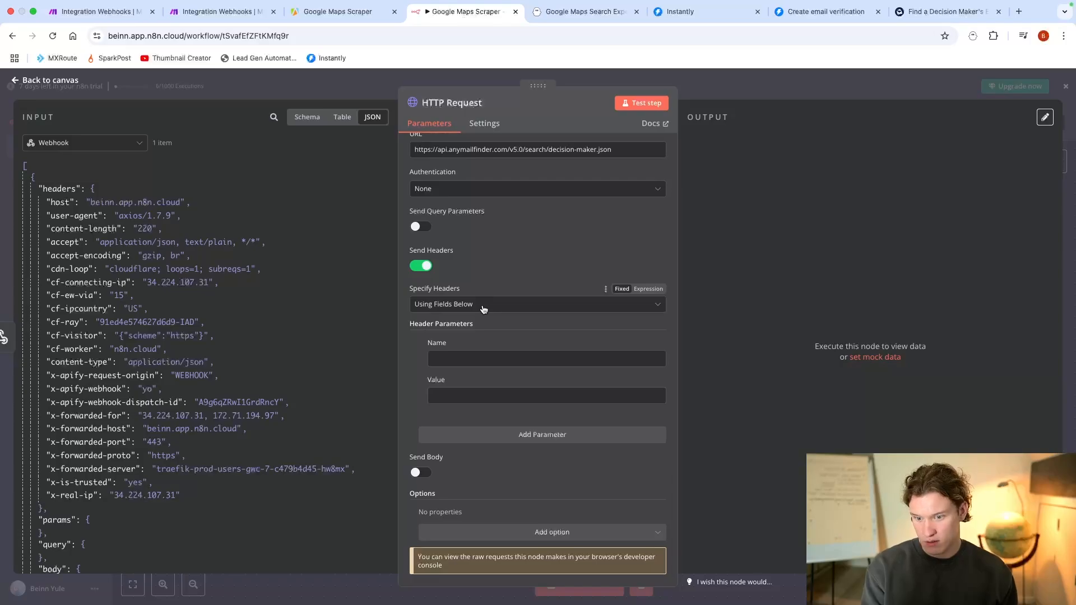
pyautogui.click(482, 358)
pyautogui.press('super+v')
# Step: Check the documentation's request example and set the Authorization header's value to "Bearer" in n8n
pyautogui.click(486, 391)
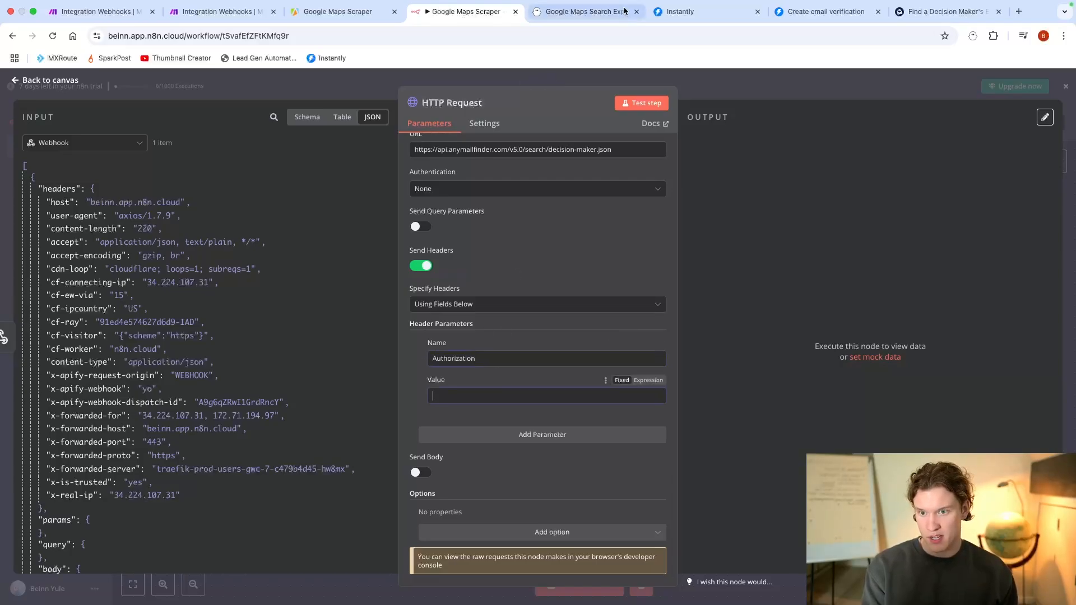
pyautogui.click(922, 15)
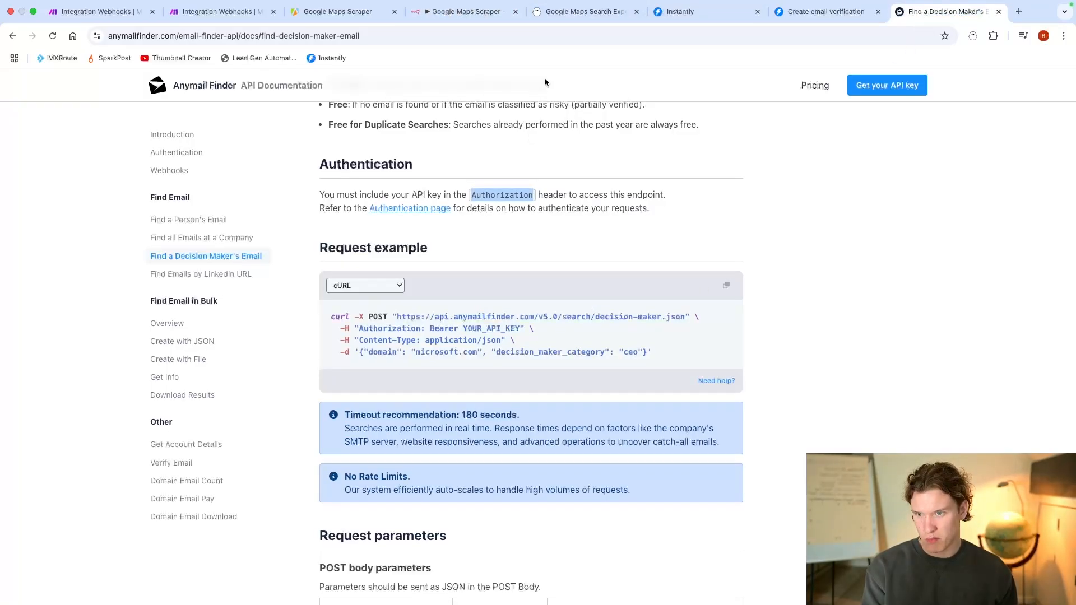
pyautogui.click(462, 14)
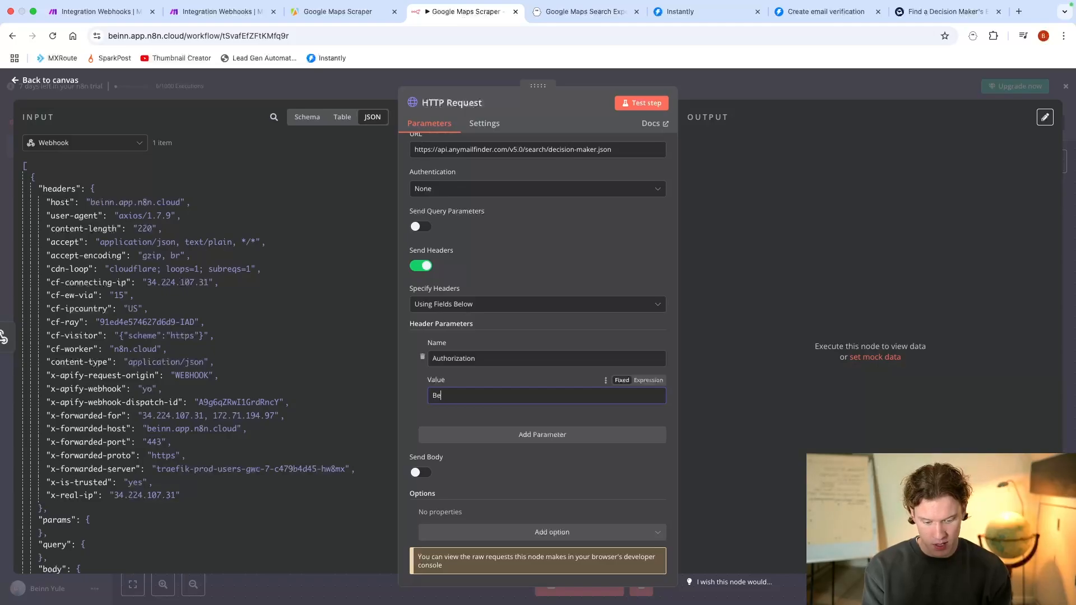
pyautogui.scroll(-1, 594, 384)
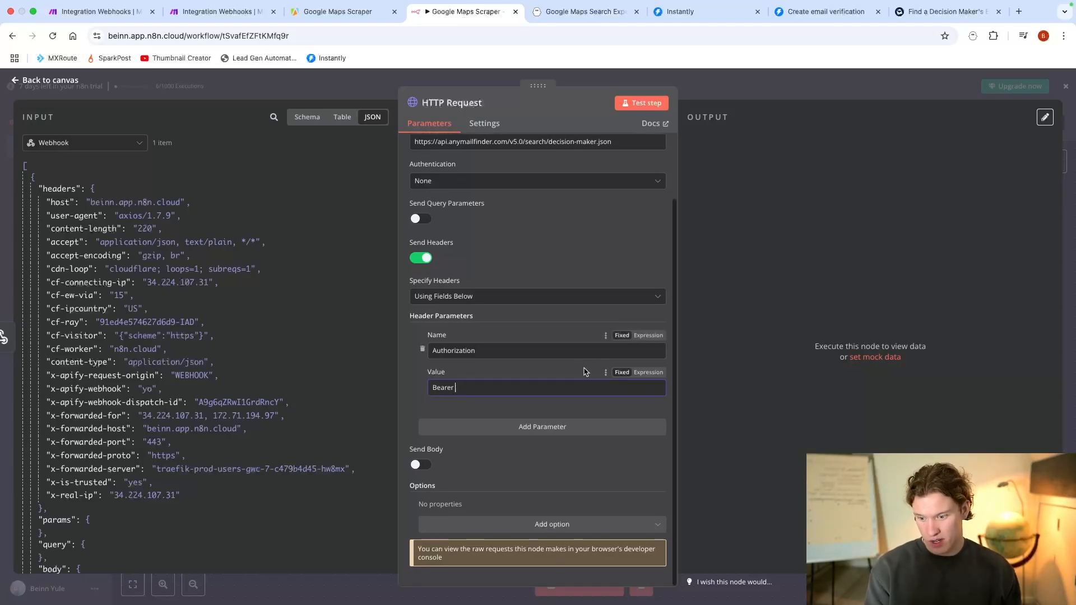
# Step: Copy the example JSON body from the Anymail Finder documentation into the HTTP Request, with the body enabled and specified using JSON
pyautogui.click(923, 14)
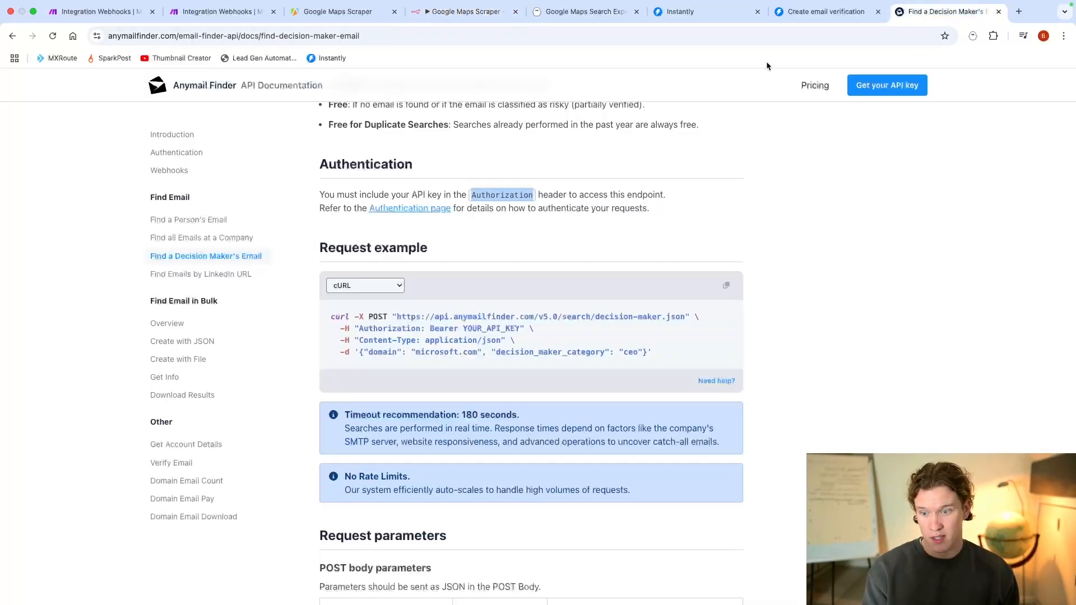
pyautogui.scroll(-2, 530, 358)
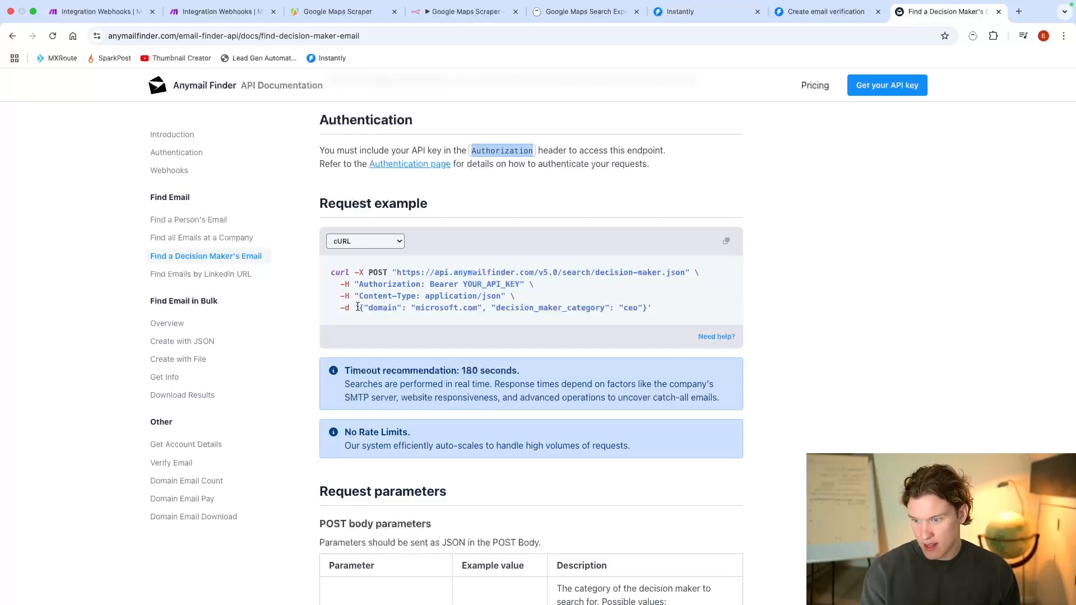
pyautogui.moveTo(360, 307); pyautogui.dragTo(646, 307)
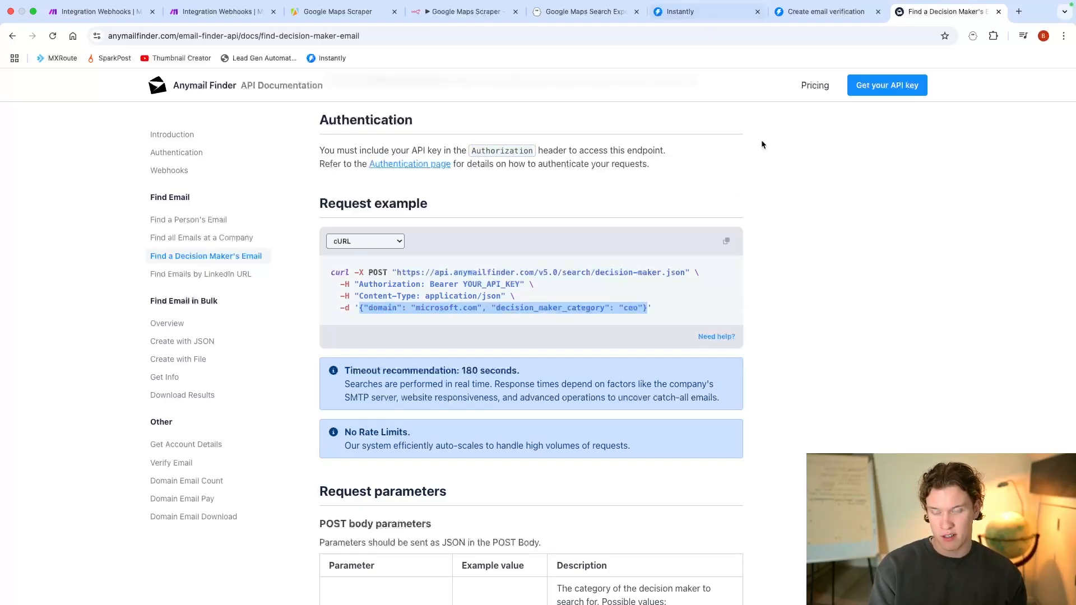
pyautogui.click(479, 16)
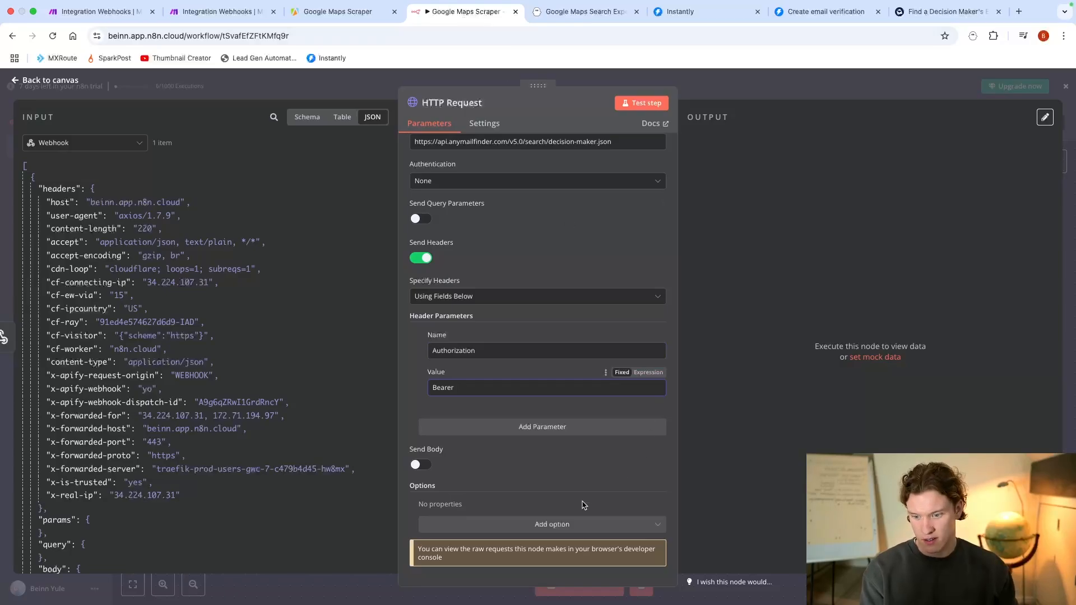
pyautogui.click(421, 464)
pyautogui.scroll(-5, 486, 452)
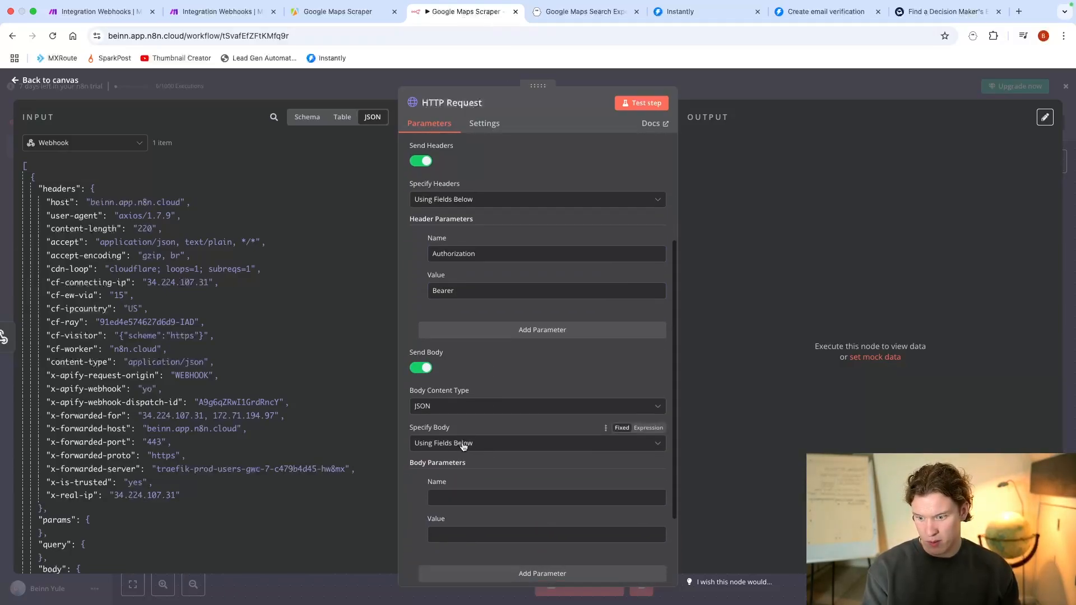
pyautogui.click(475, 338)
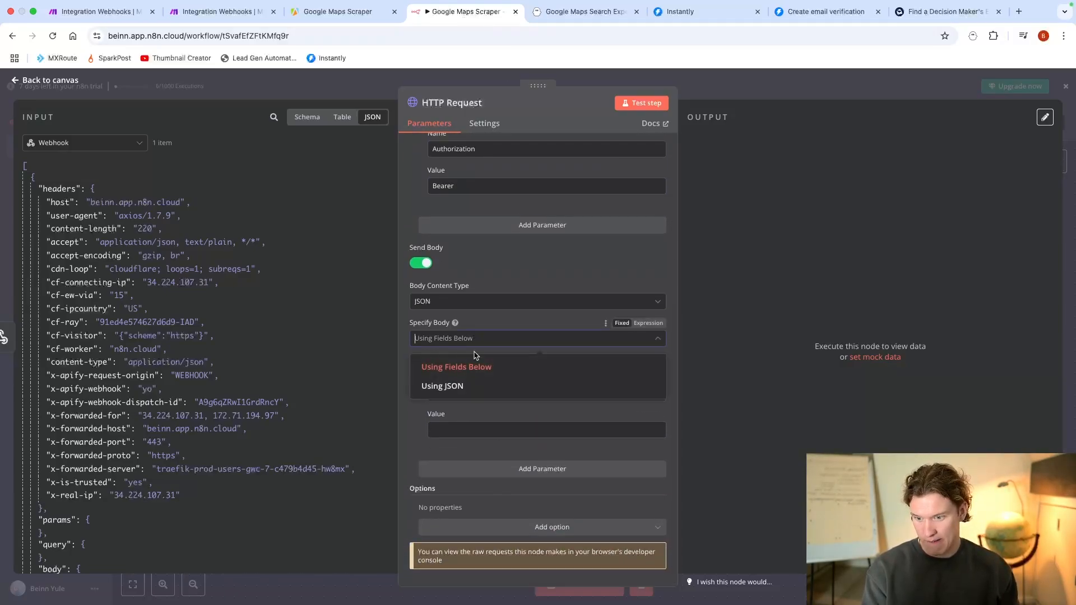
pyautogui.click(469, 386)
pyautogui.click(460, 457)
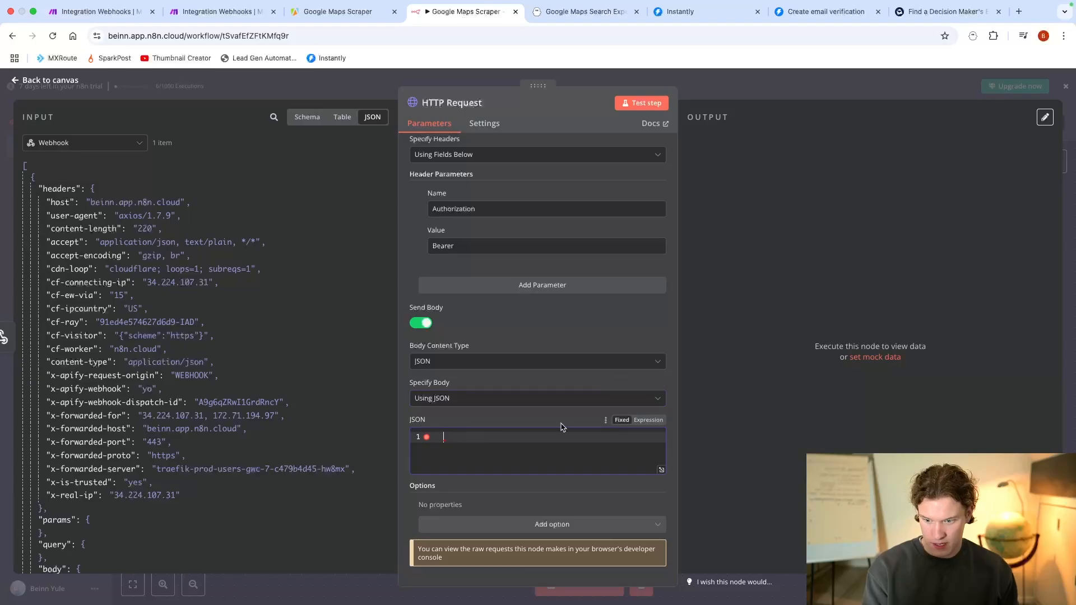
pyautogui.press('super+v')
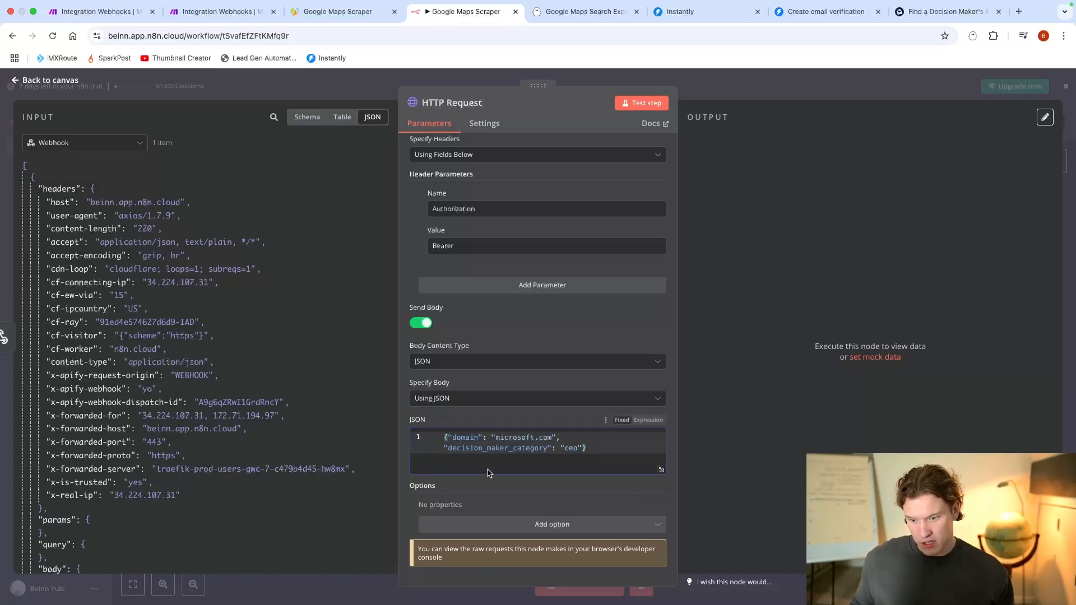
# Step: Remove microsoft.com from the domain value in the JSON body, leaving the quotes empty
pyautogui.click(554, 437)
pyautogui.press('BackSpace')
pyautogui.press('BackSpace')
pyautogui.press('BackSpace')
pyautogui.press('BackSpace')
pyautogui.press('BackSpace')
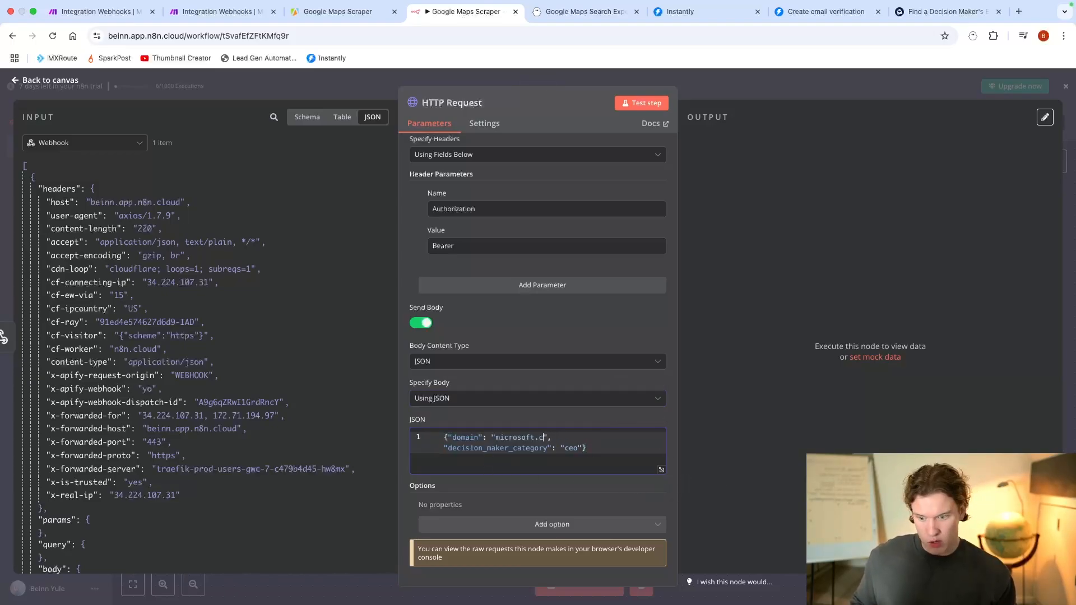
pyautogui.press('BackSpace')
pyautogui.press('BackSpace')
pyautogui.press('BackSpace')
pyautogui.press('BackSpace')
pyautogui.press('BackSpace')
pyautogui.press('BackSpace')
pyautogui.press('BackSpace')
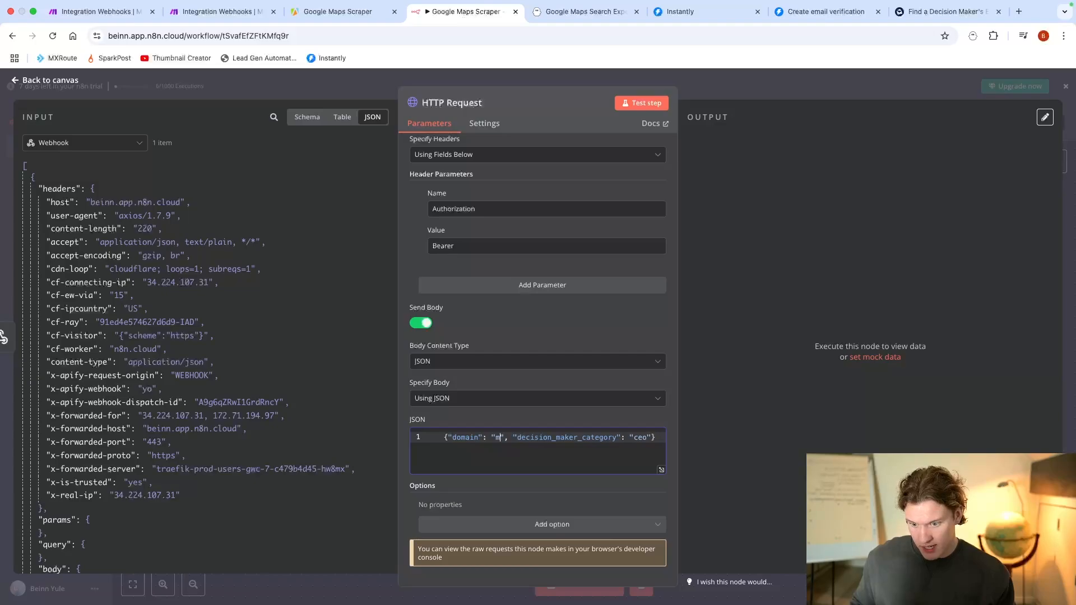
pyautogui.press('BackSpace')
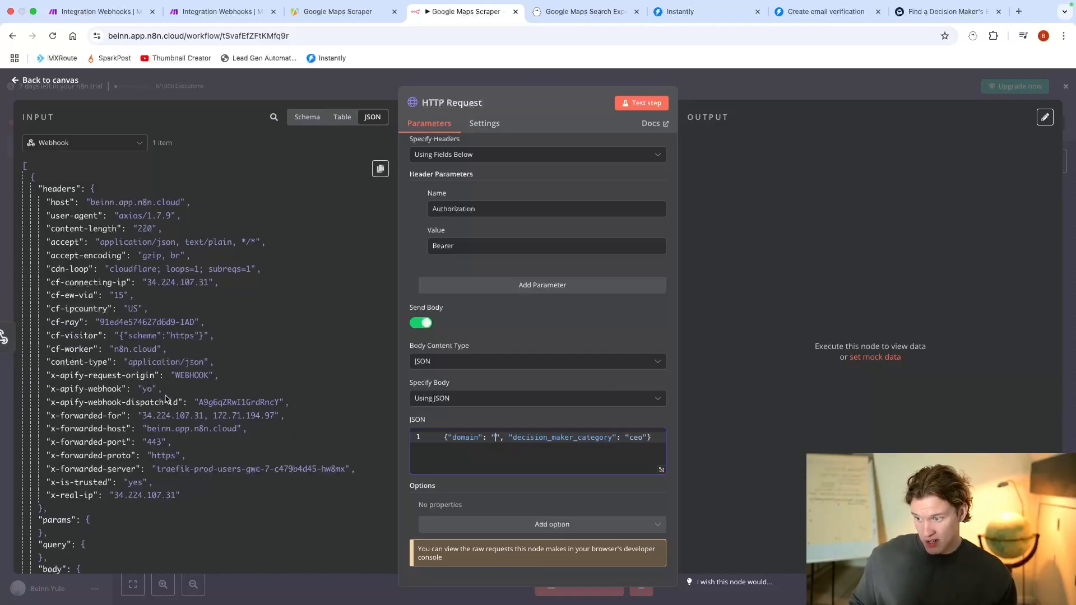
# Step: Examine the Webhook's input data for a value to map to the domain, and return to the workflow canvas
pyautogui.moveTo(108, 440); pyautogui.dragTo(150, 432)
pyautogui.scroll(-4, 152, 432)
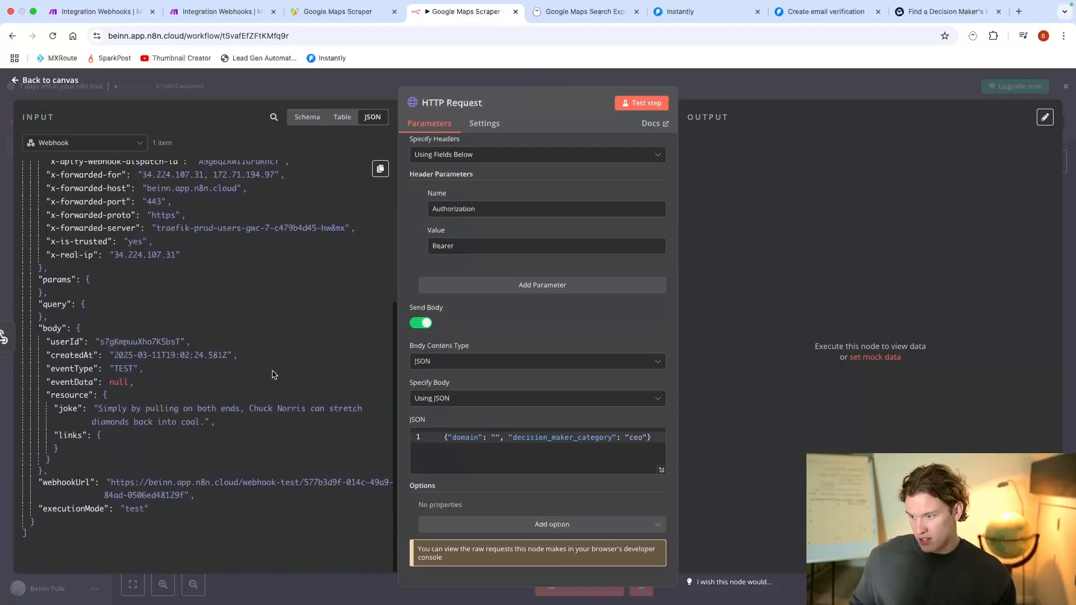
pyautogui.scroll(4, 348, 435)
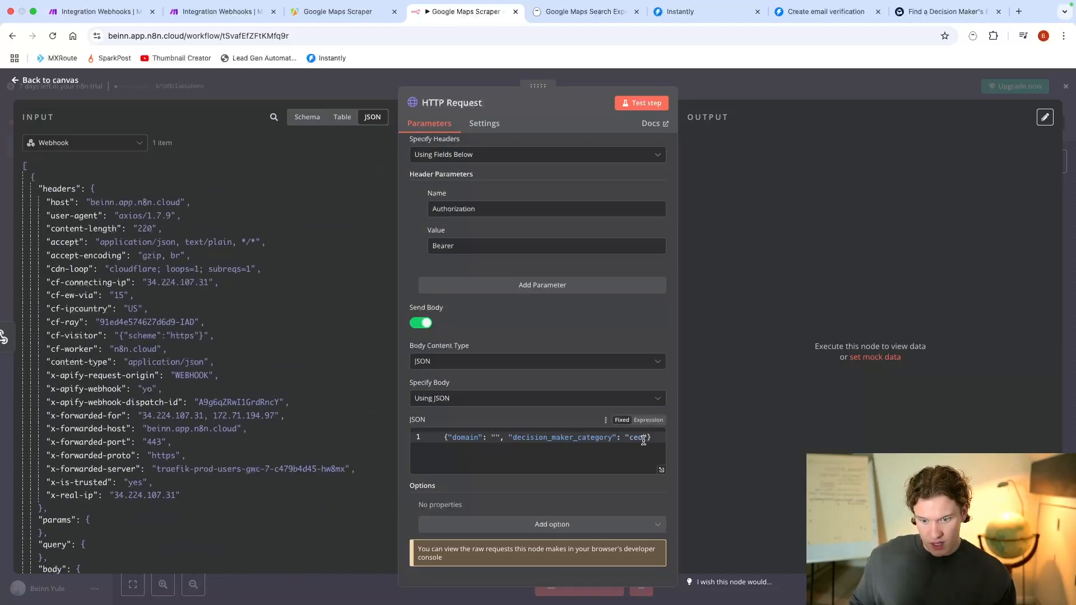
pyautogui.click(495, 438)
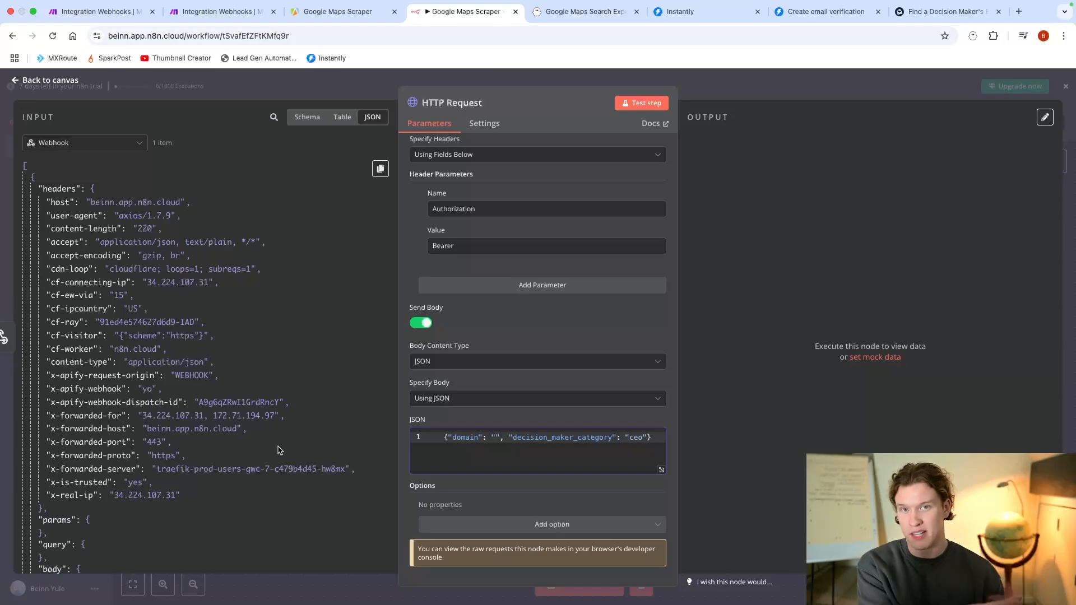
pyautogui.press('Escape')
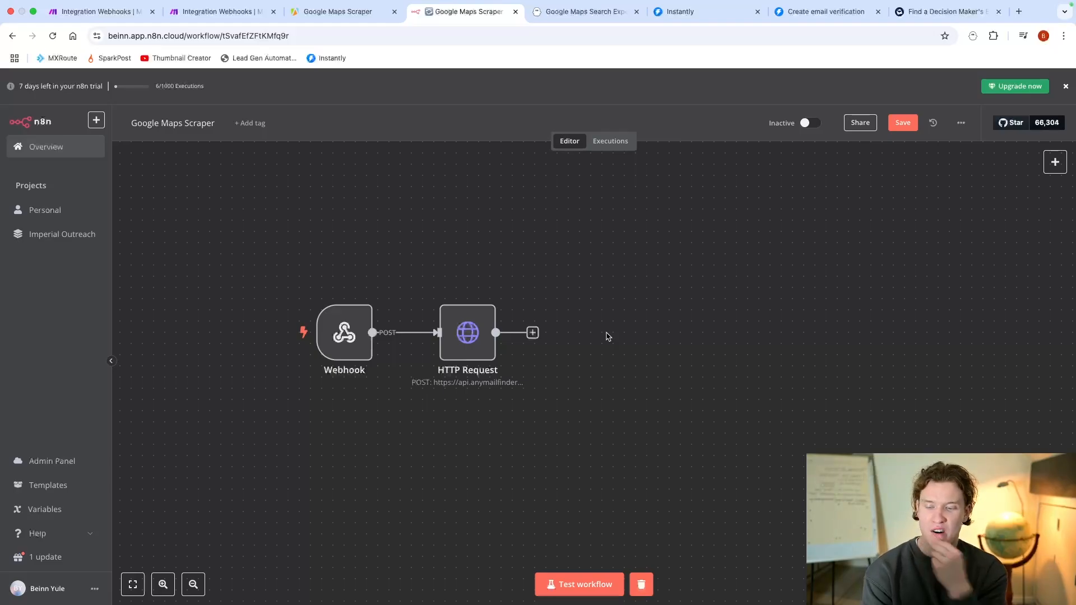
# Step: Switch to Make and review the module sequence of the Integration Webhooks scenario
pyautogui.click(88, 4)
pyautogui.click(92, 25)
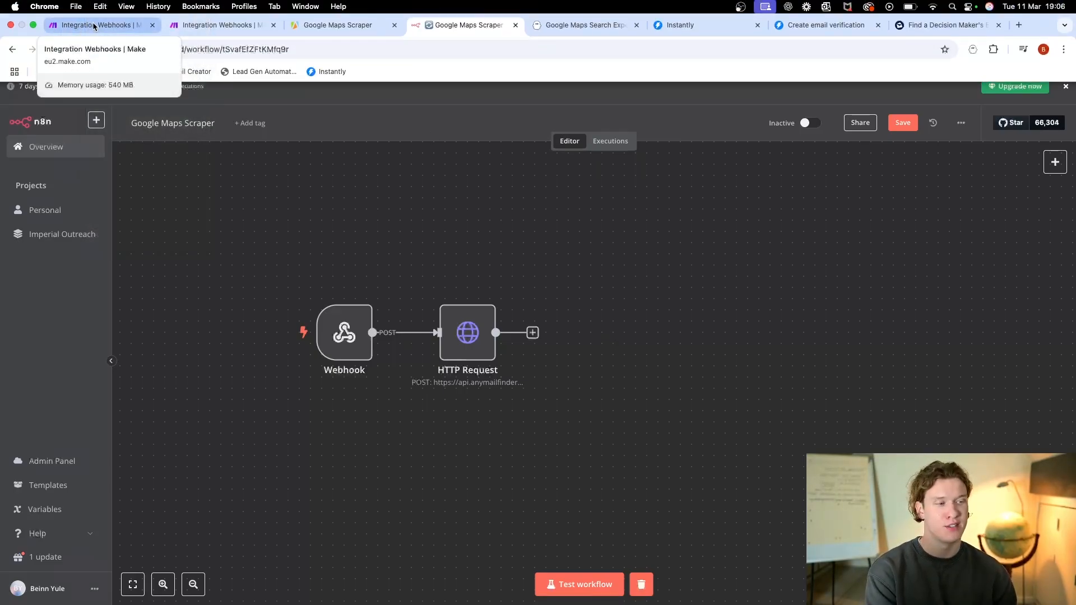
pyautogui.click(93, 25)
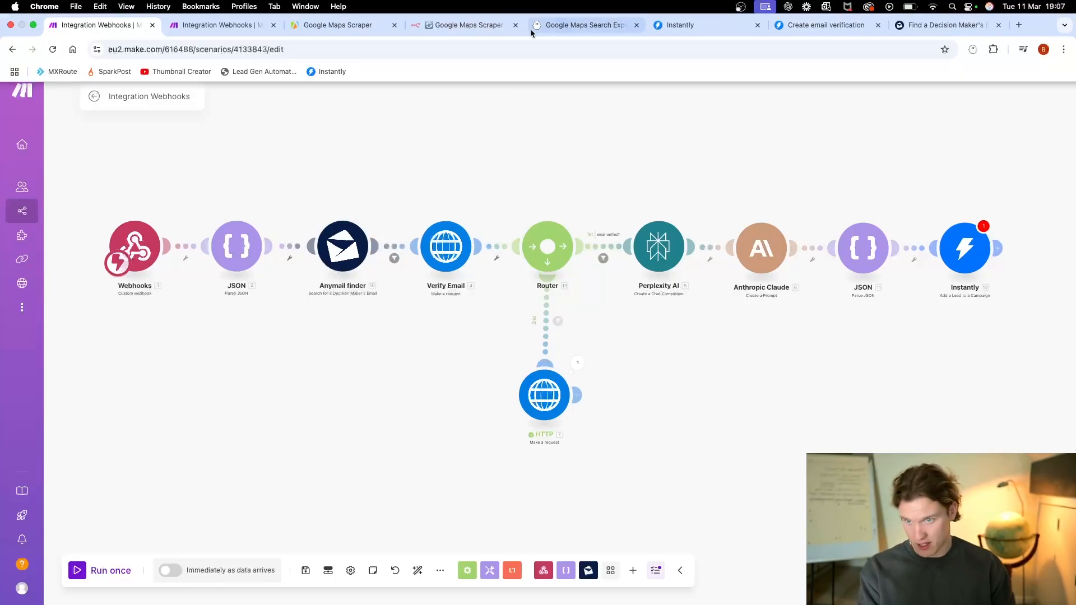
# Step: Switch to n8n and add a second HTTP Request node after the existing one, with its method set to POST
pyautogui.click(451, 31)
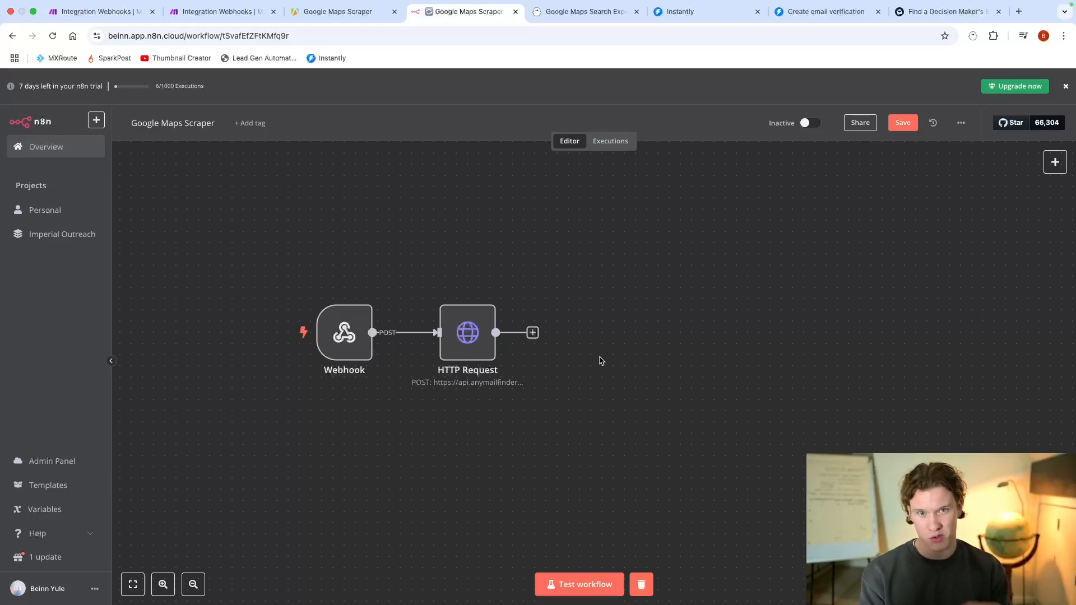
pyautogui.click(532, 332)
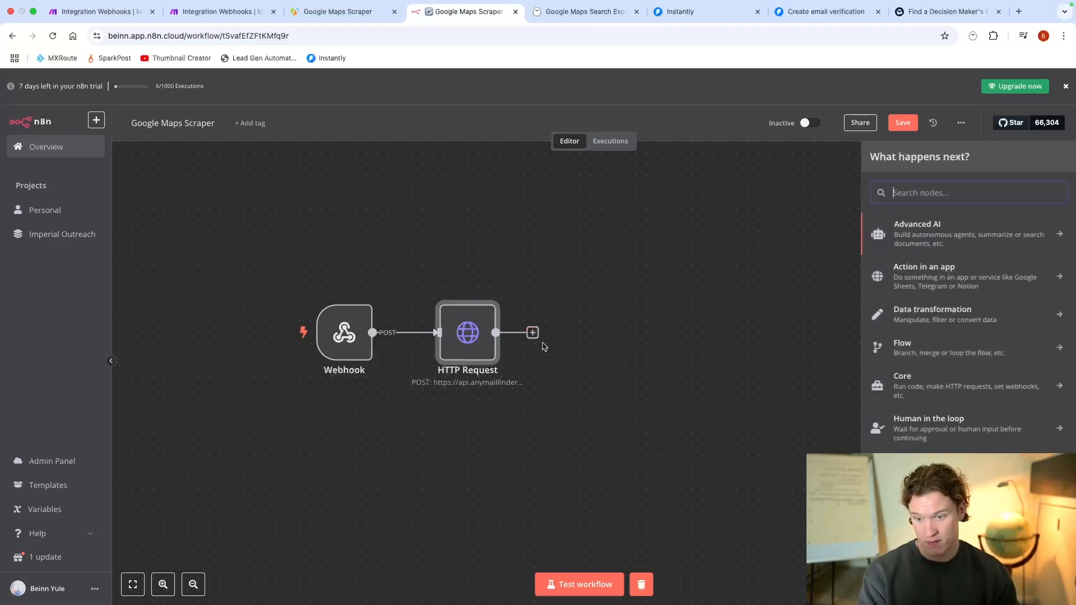
pyautogui.write('http')
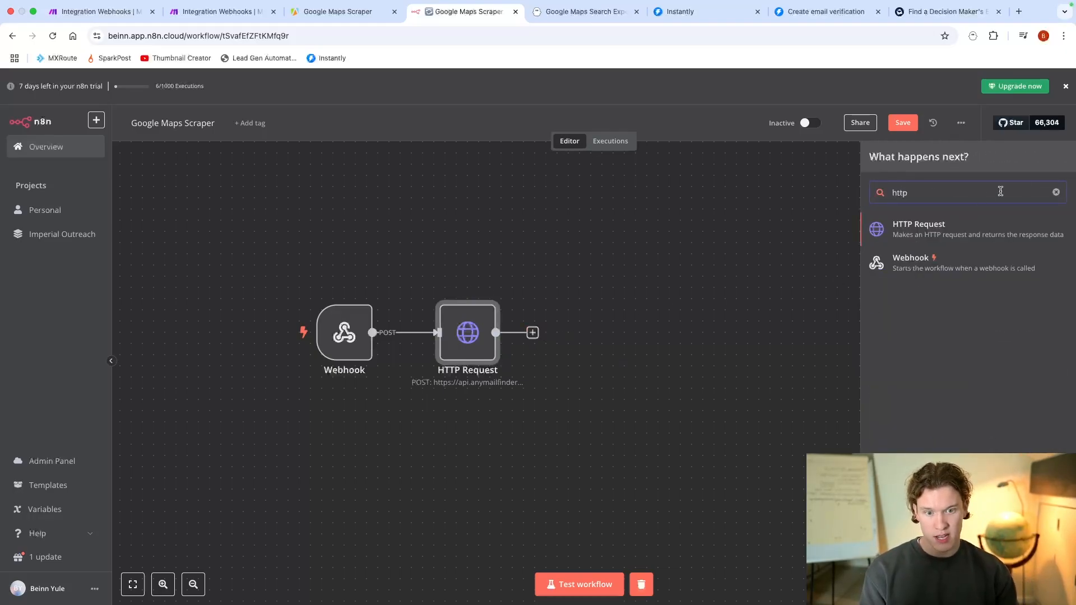
pyautogui.click(1000, 230)
pyautogui.click(520, 182)
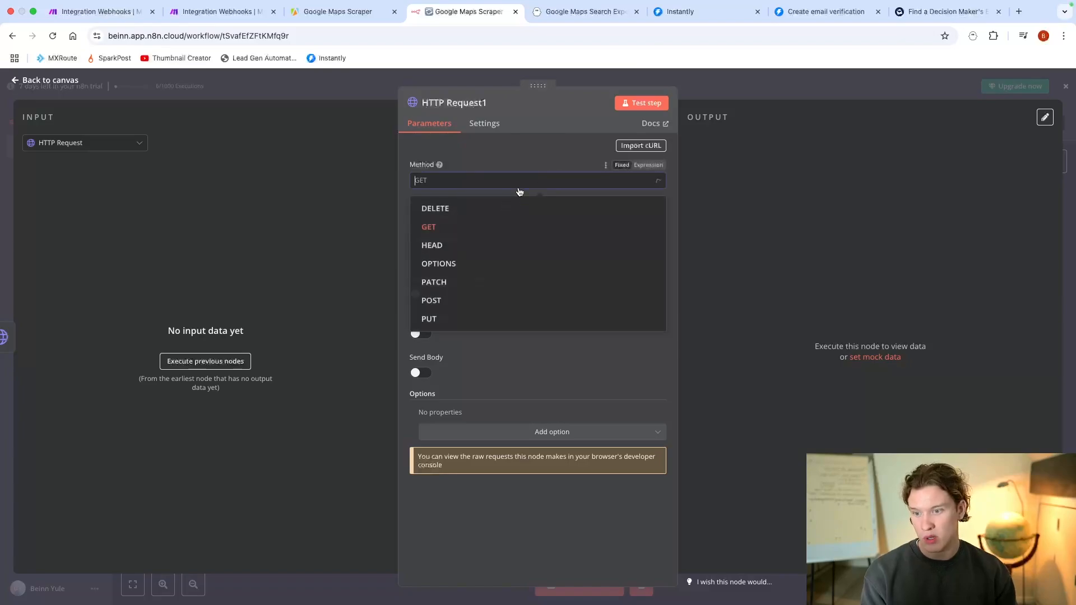
pyautogui.click(468, 303)
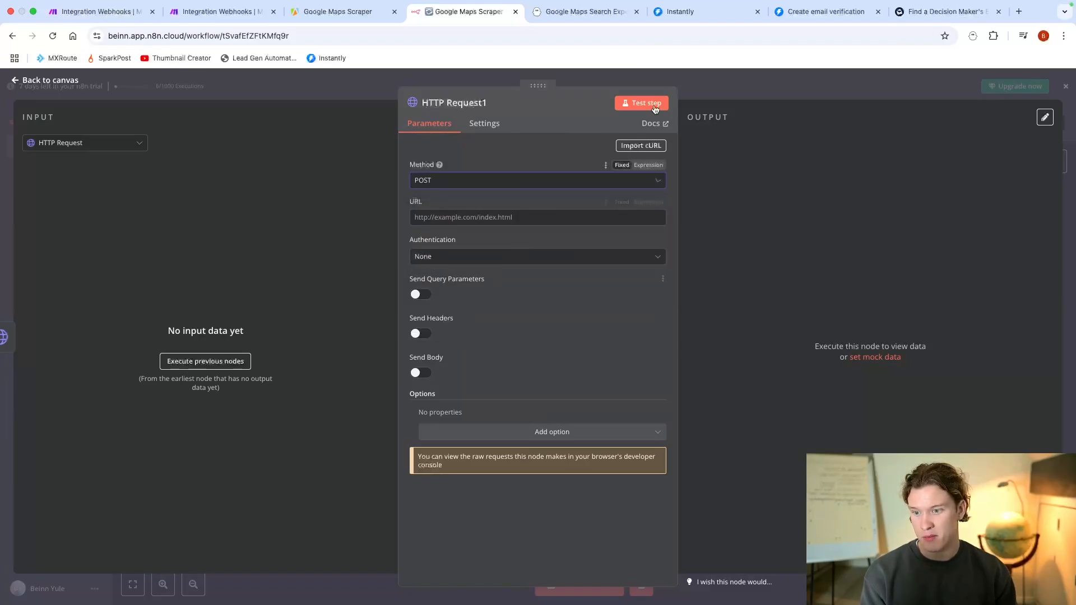
pyautogui.click(859, 16)
pyautogui.moveTo(650, 201); pyautogui.dragTo(855, 200)
pyautogui.hotkey('ctrl', 'c')
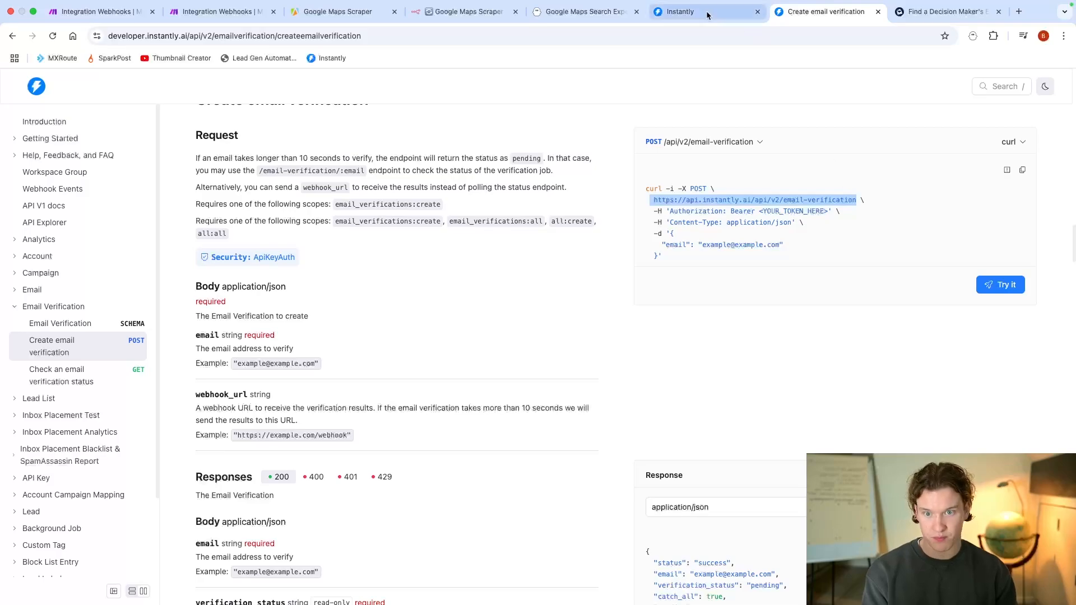
pyautogui.click(438, 13)
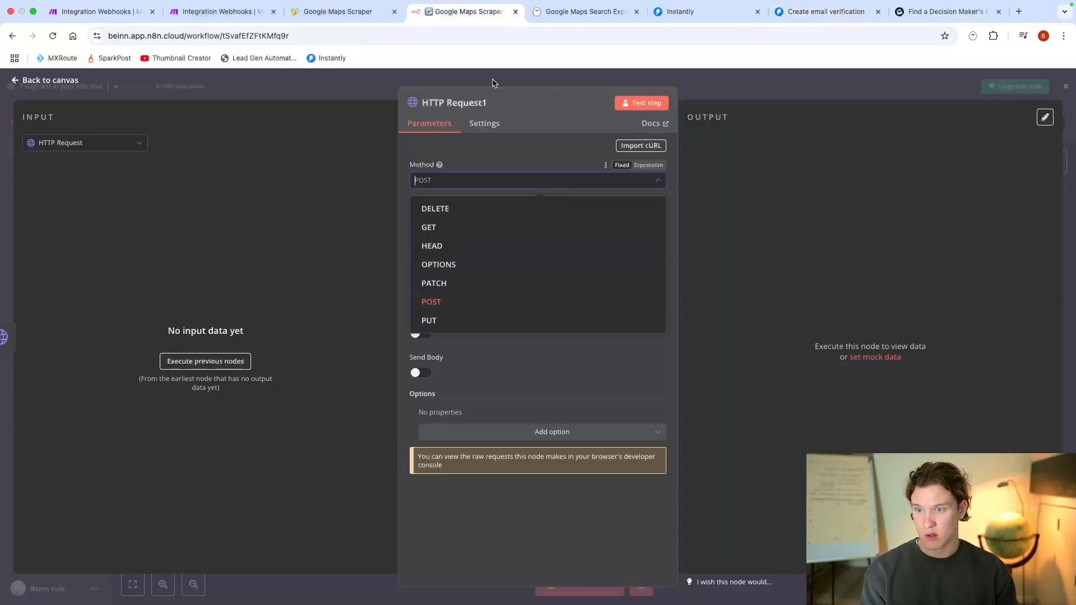
pyautogui.click(473, 148)
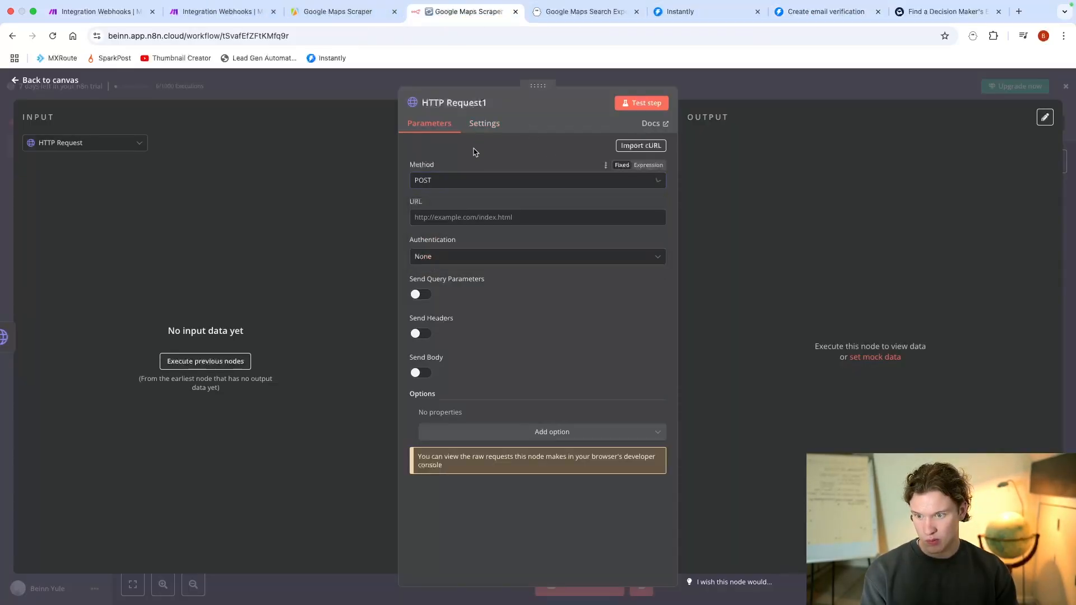
pyautogui.click(542, 217)
pyautogui.hotkey('ctrl', 'v')
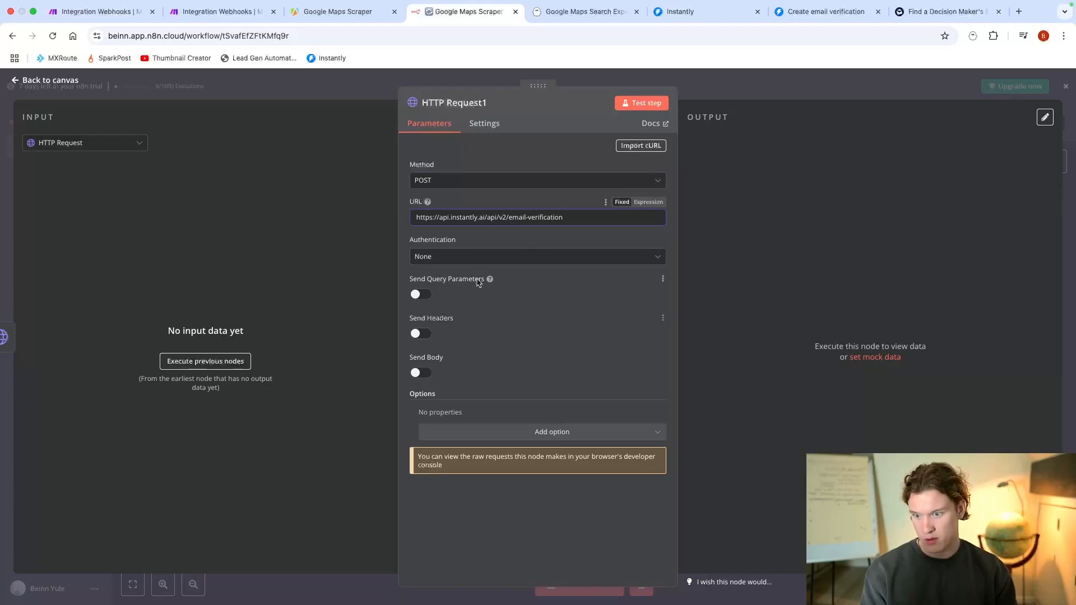
# Step: Check the example request in the Instantly documentation, then enable headers and add an Authorization header with the value Bearer
pyautogui.click(823, 16)
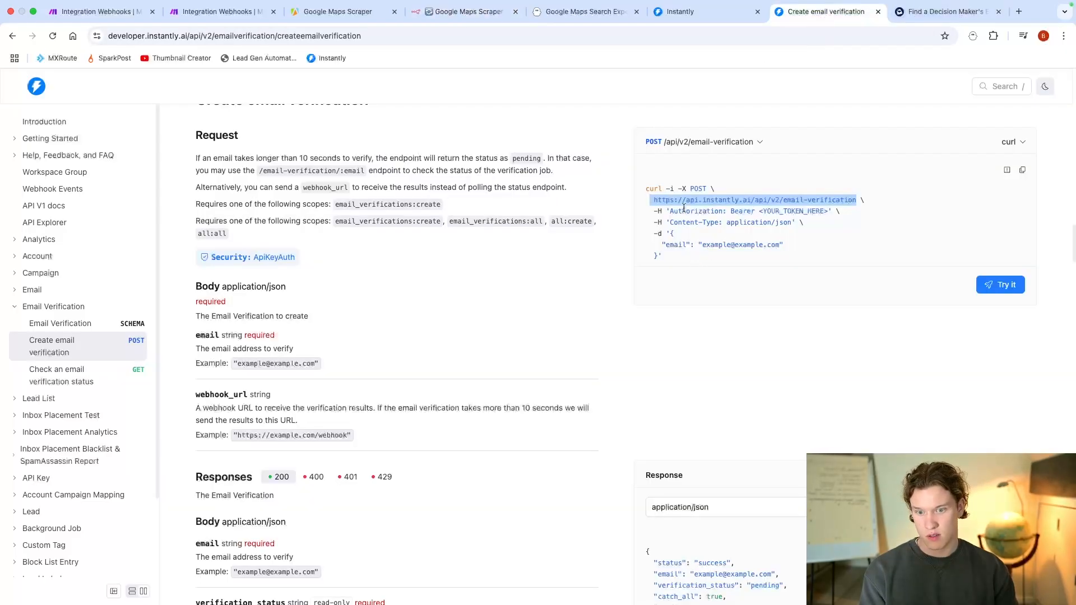
pyautogui.click(474, 13)
pyautogui.click(421, 334)
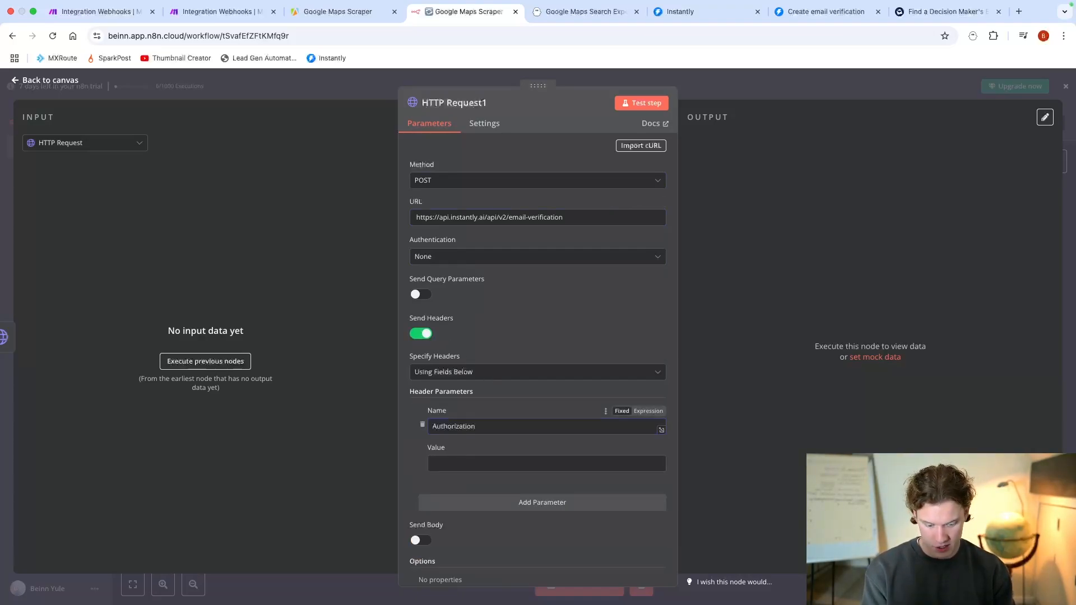
pyautogui.click(446, 460)
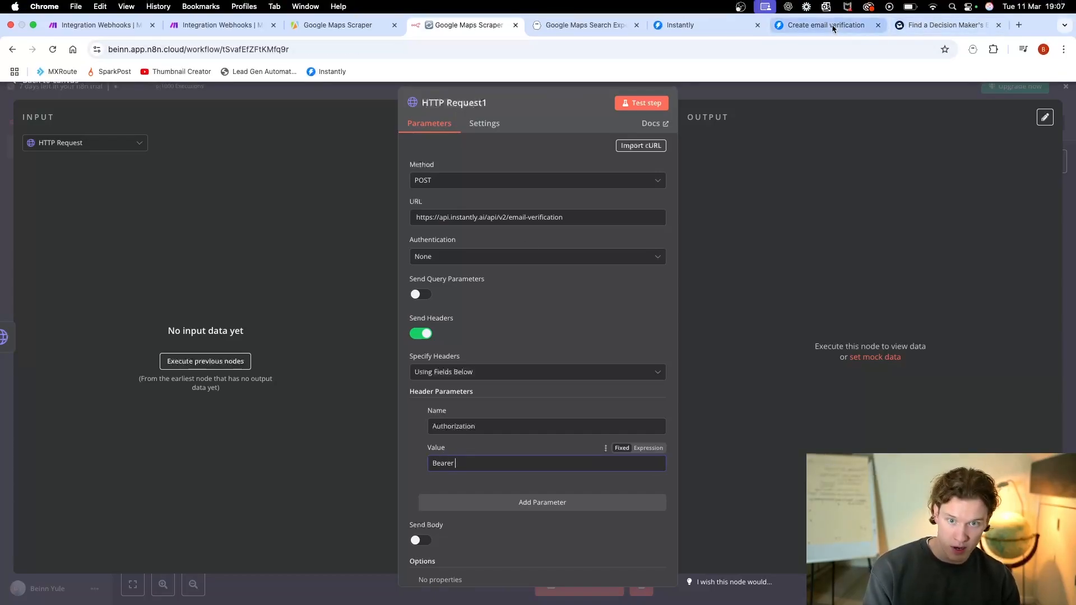
# Step: Add a second header parameter named Content-Type, following the example request in the Instantly documentation
pyautogui.click(825, 23)
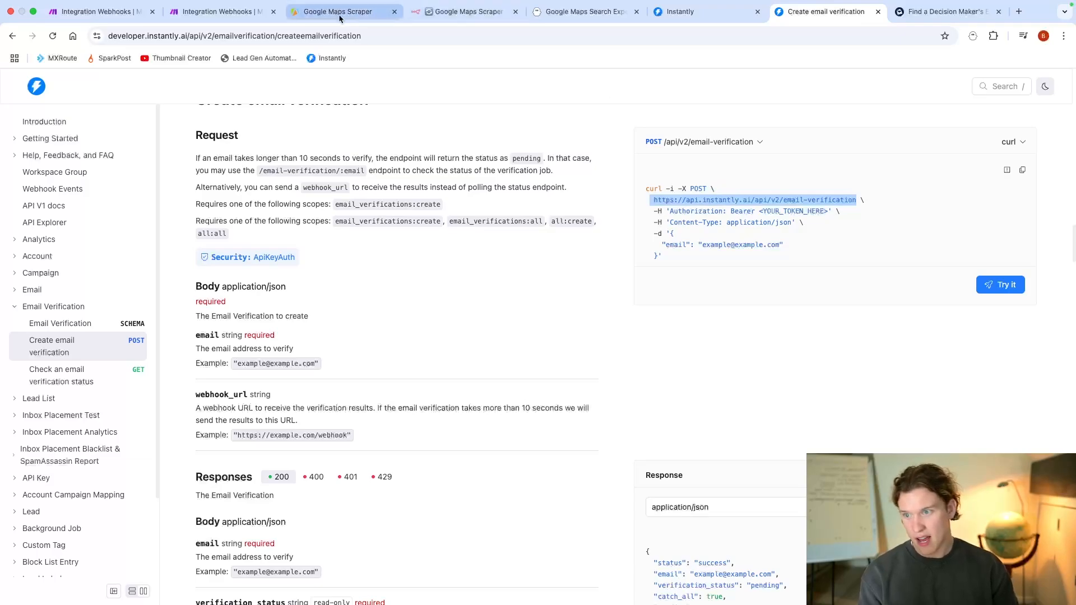
pyautogui.click(465, 11)
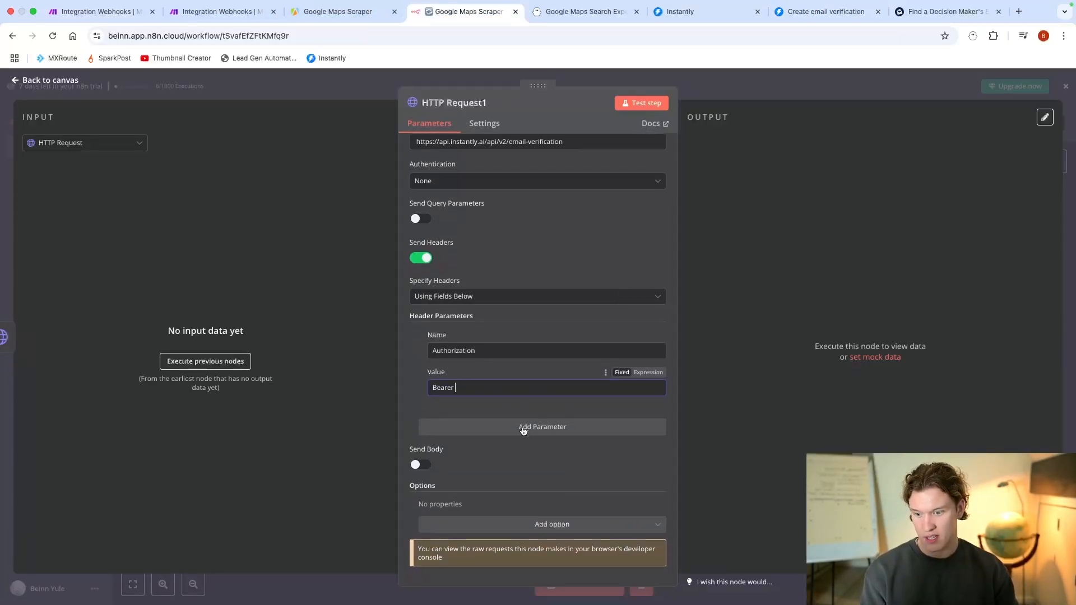
pyautogui.click(524, 427)
pyautogui.scroll(-1, 526, 428)
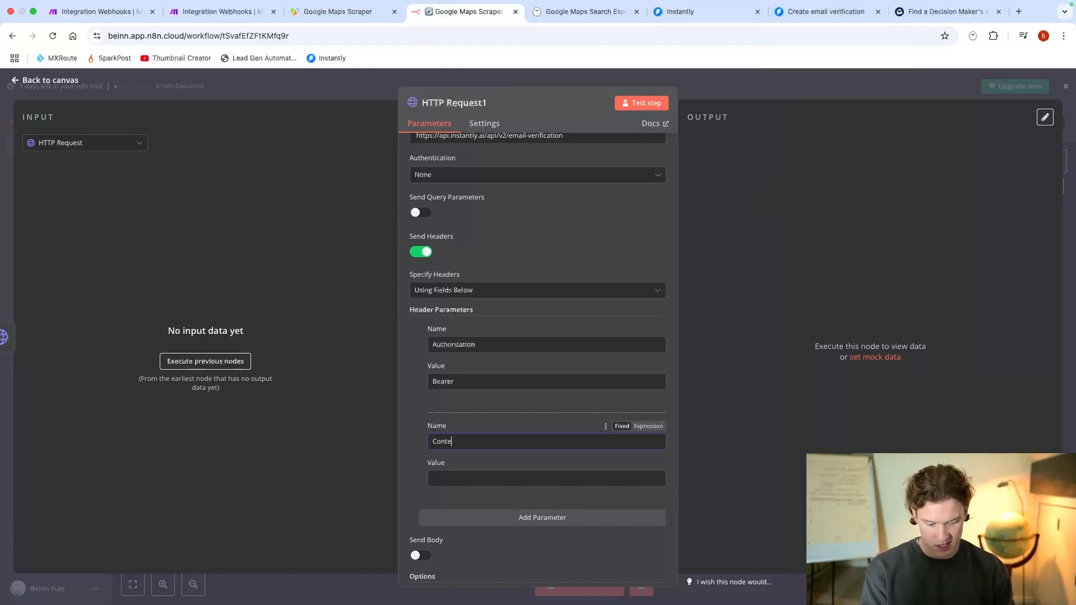
pyautogui.click(843, 16)
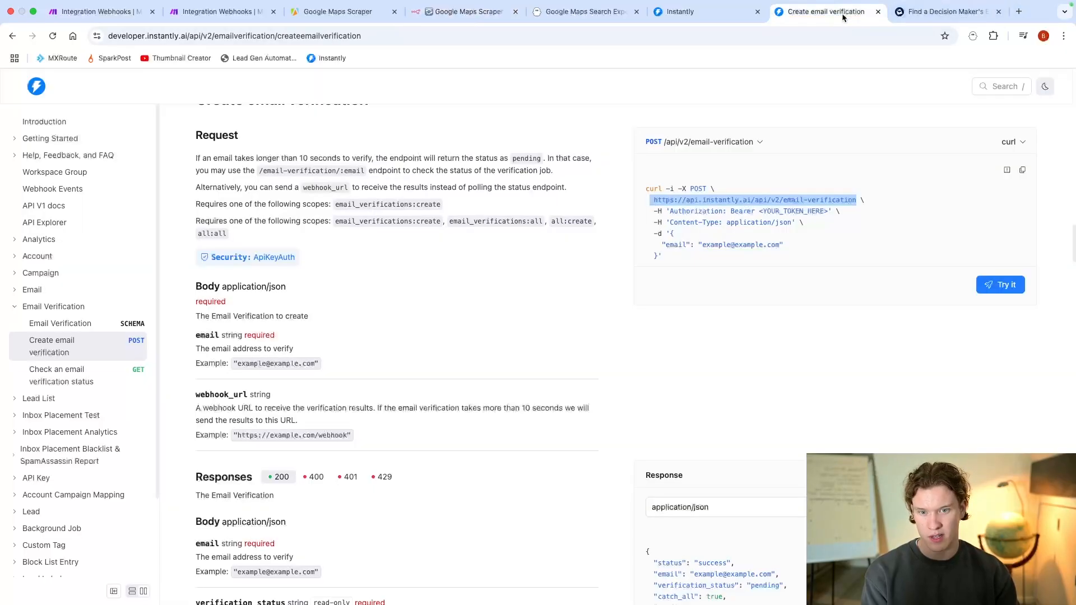
pyautogui.click(420, 15)
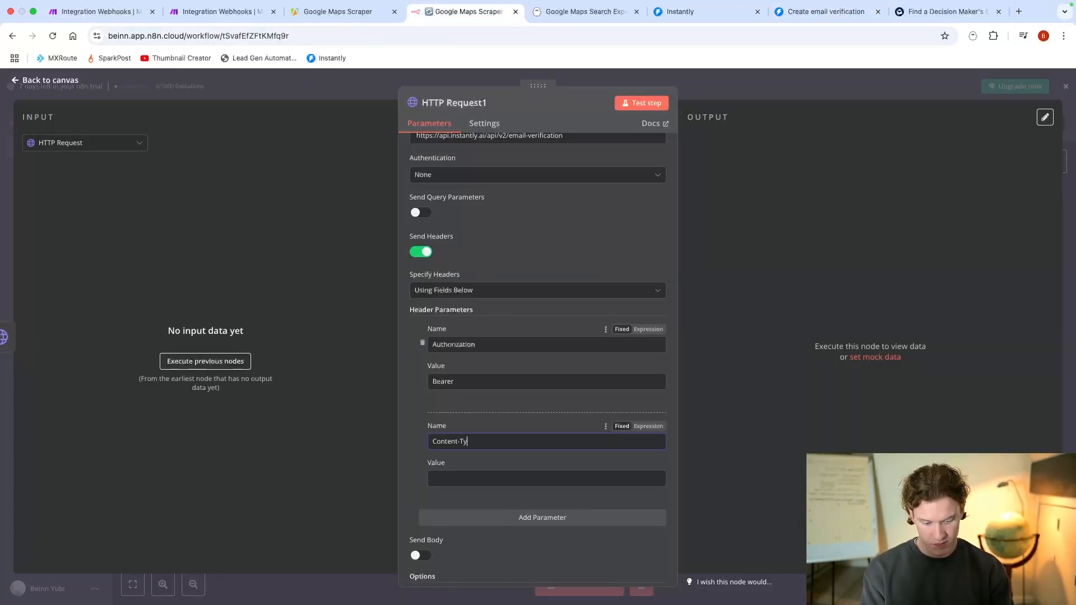
# Step: Set the Content-Type header's value to application/json, copied from the Instantly documentation
pyautogui.click(489, 479)
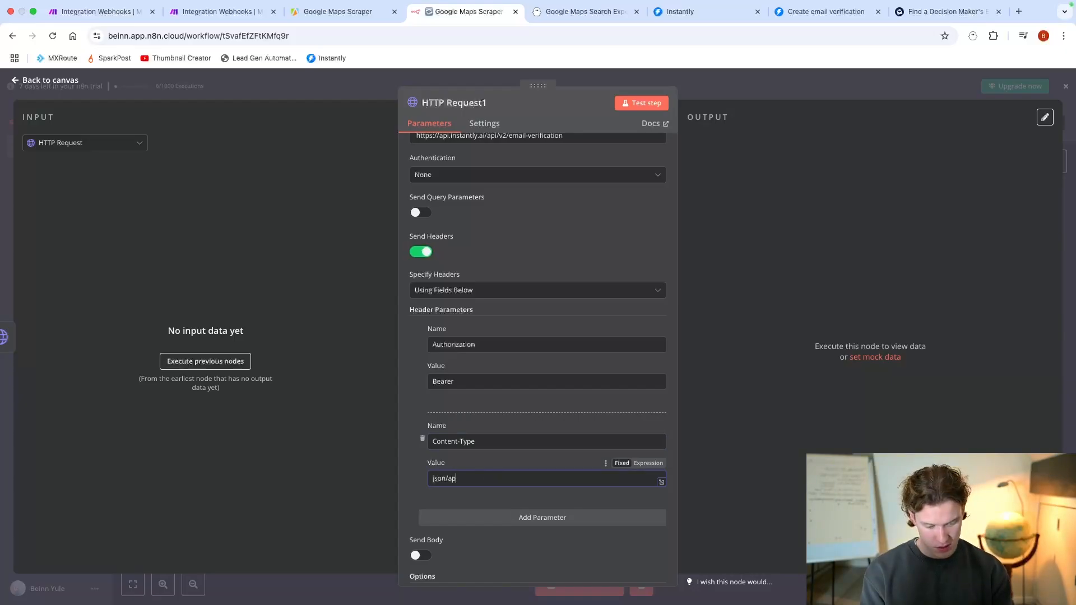
pyautogui.write('json/aplicationjson')
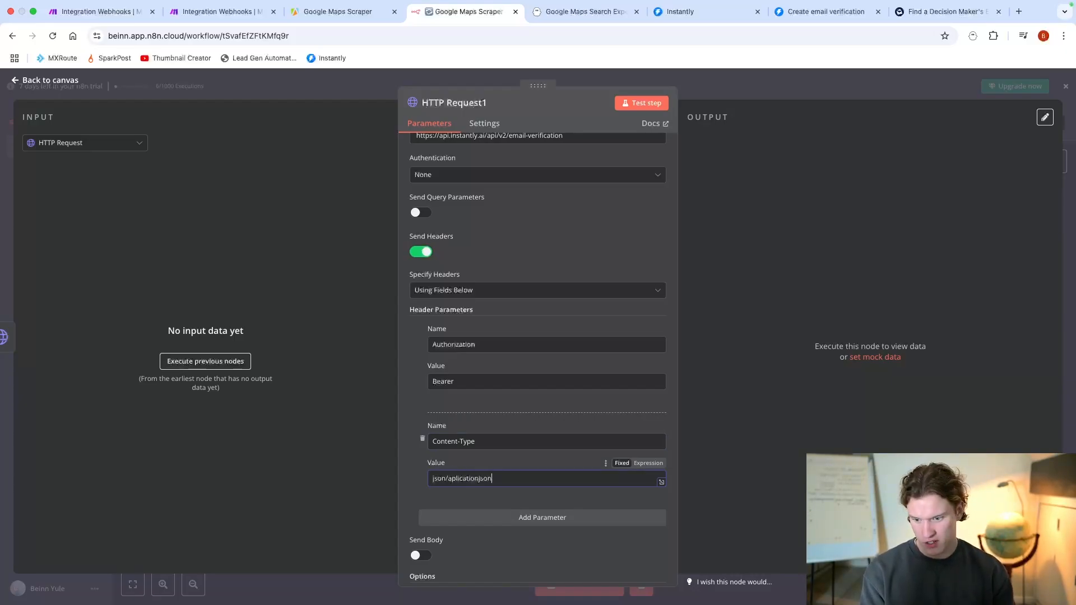
pyautogui.click(823, 9)
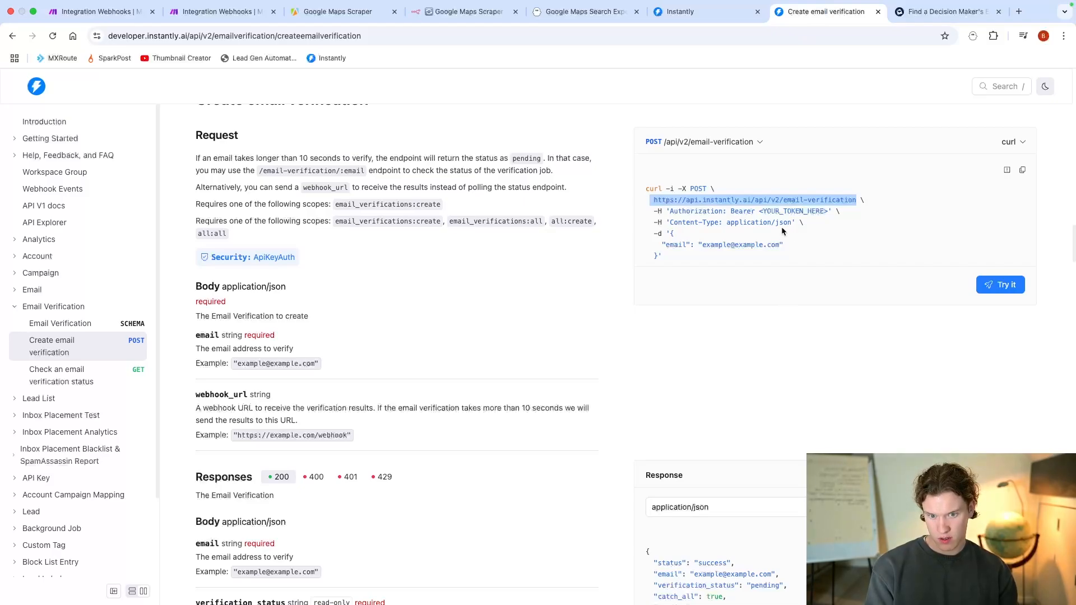
pyautogui.moveTo(728, 222); pyautogui.dragTo(797, 224)
pyautogui.press('super+c')
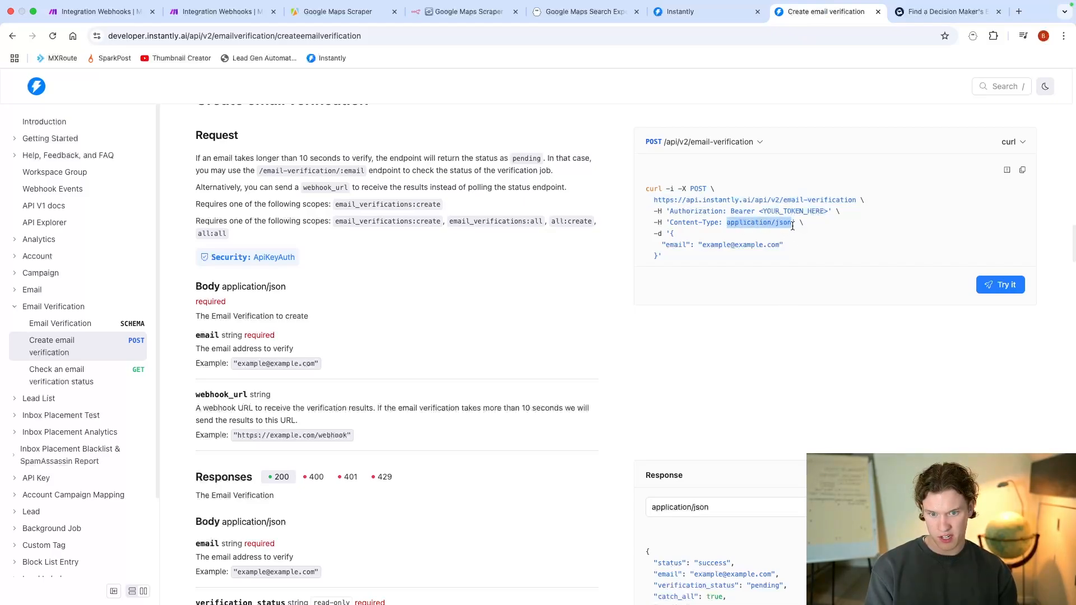
pyautogui.click(504, 8)
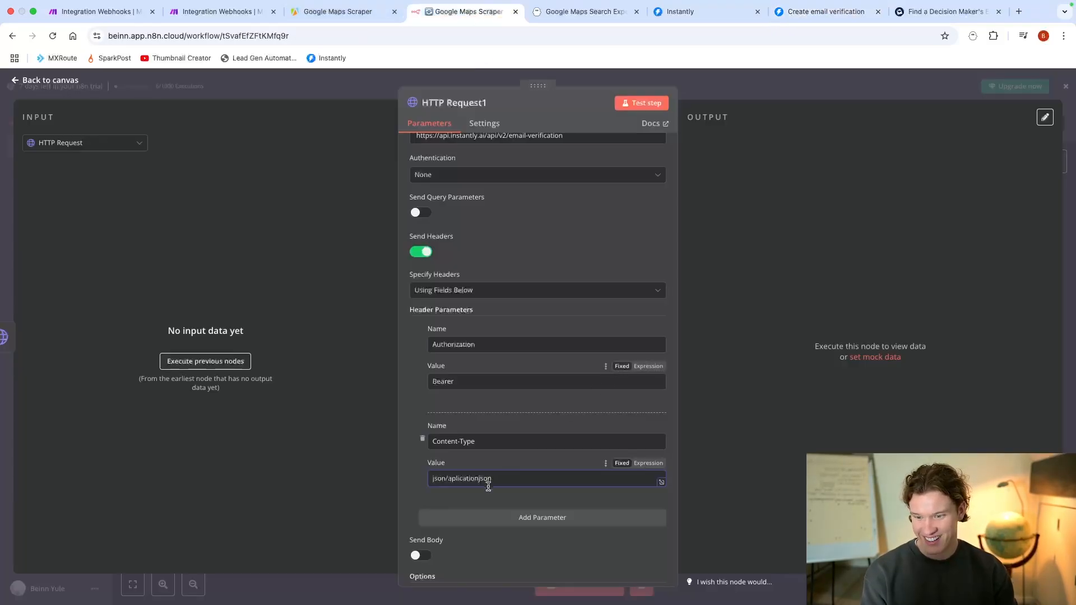
pyautogui.moveTo(501, 479); pyautogui.dragTo(362, 475)
pyautogui.press('super+v')
pyautogui.scroll(-1, 525, 432)
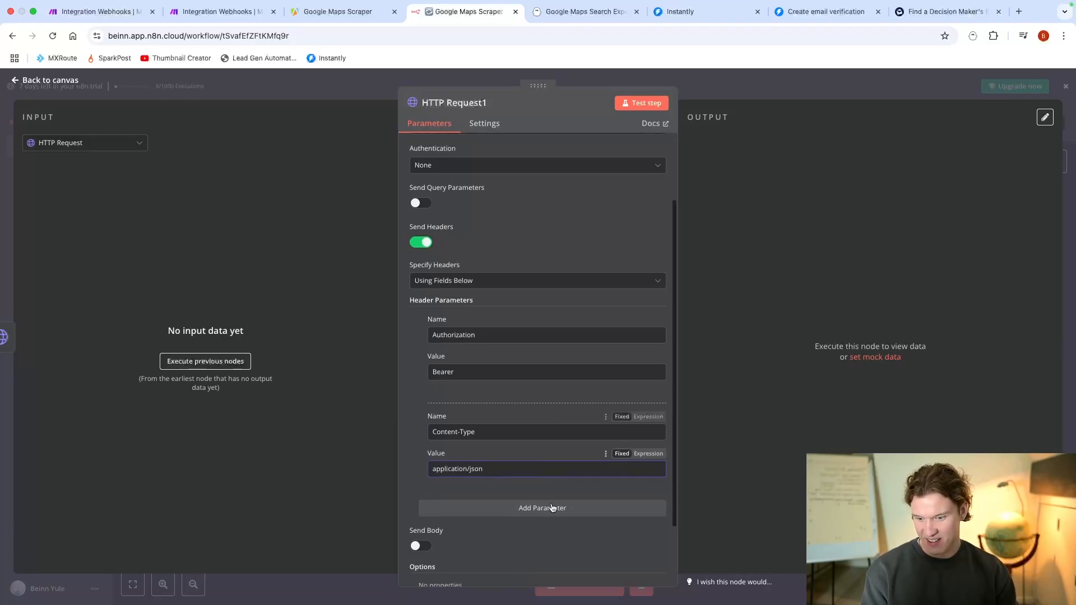
# Step: Check the example body in the Instantly documentation, and enable the request body with it specified using JSON
pyautogui.click(799, 12)
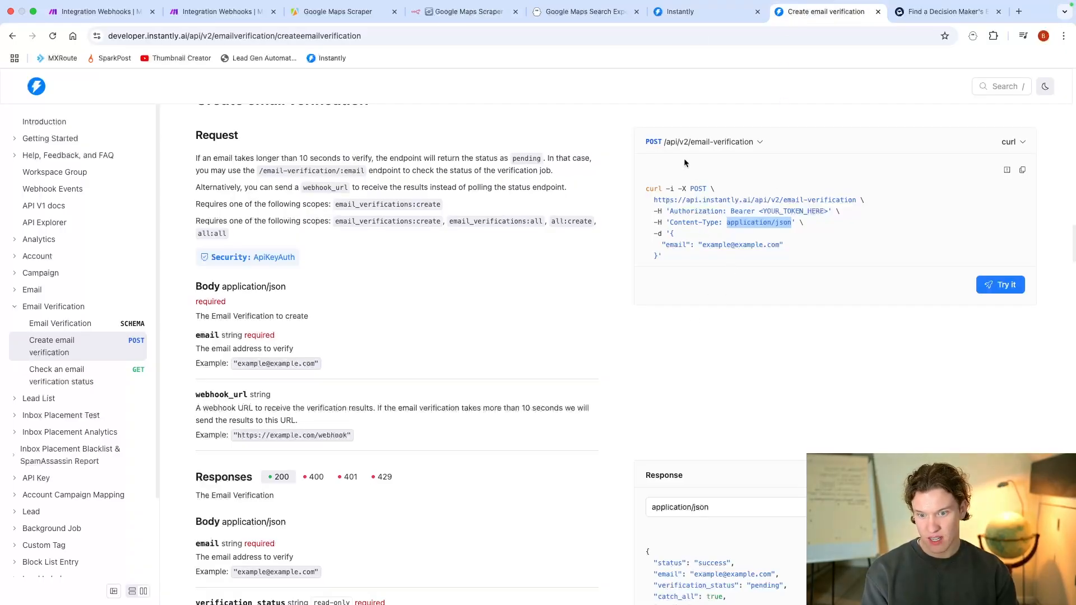
pyautogui.click(446, 11)
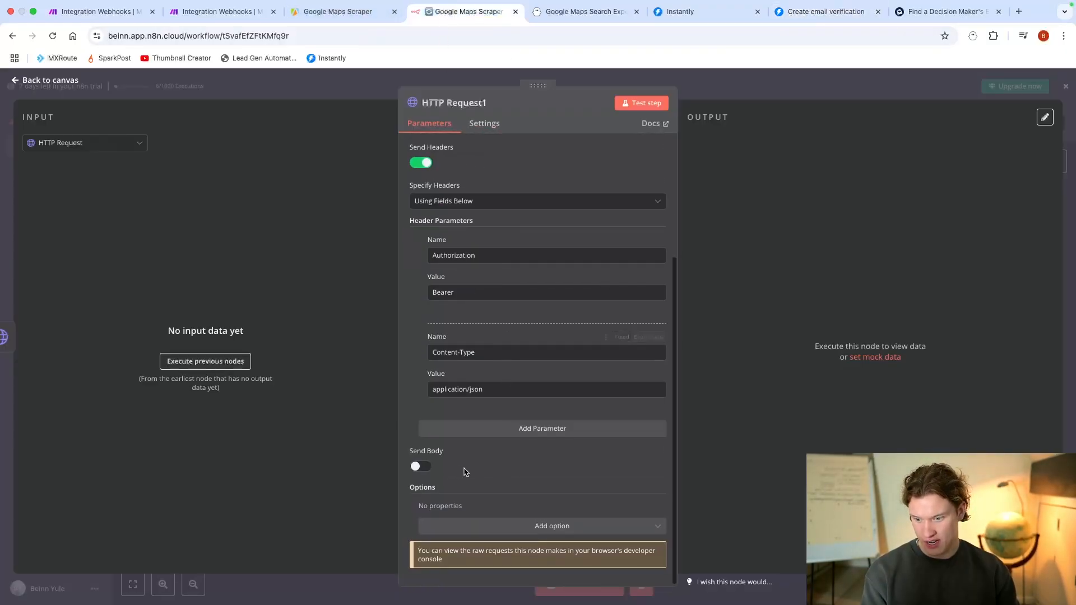
pyautogui.click(424, 466)
pyautogui.scroll(-5, 499, 392)
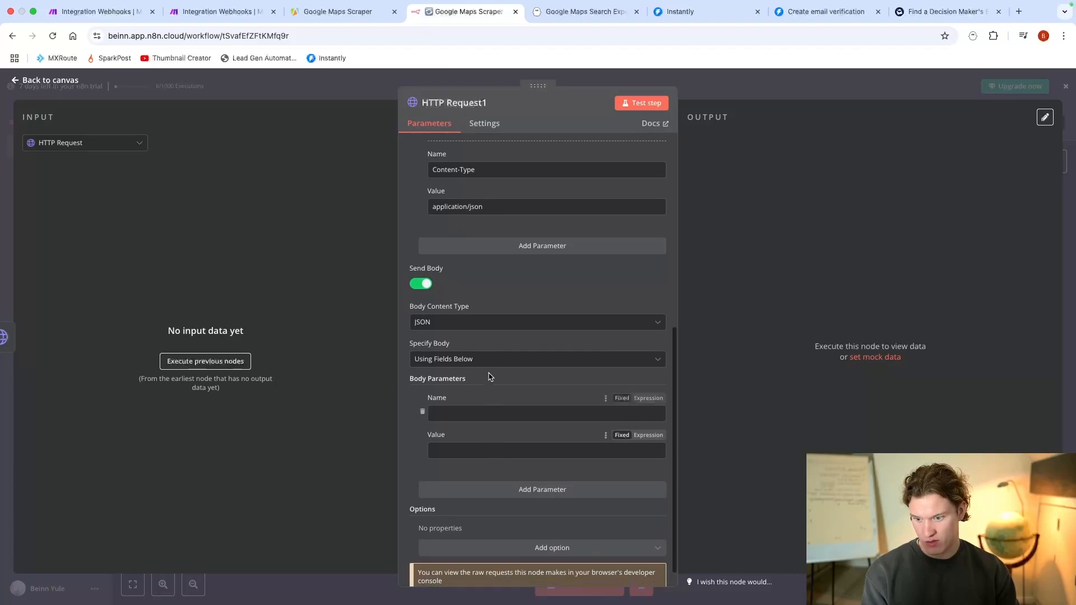
pyautogui.click(448, 359)
pyautogui.click(473, 407)
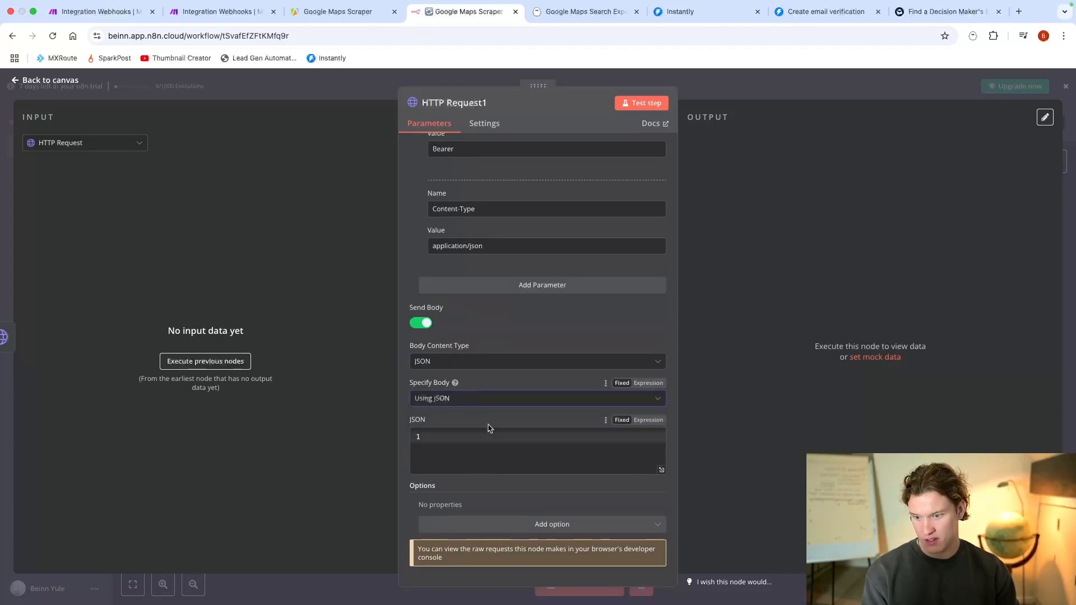
# Step: Write the JSON body {"email": ""} with an empty email value, and return to the workflow canvas
pyautogui.click(464, 440)
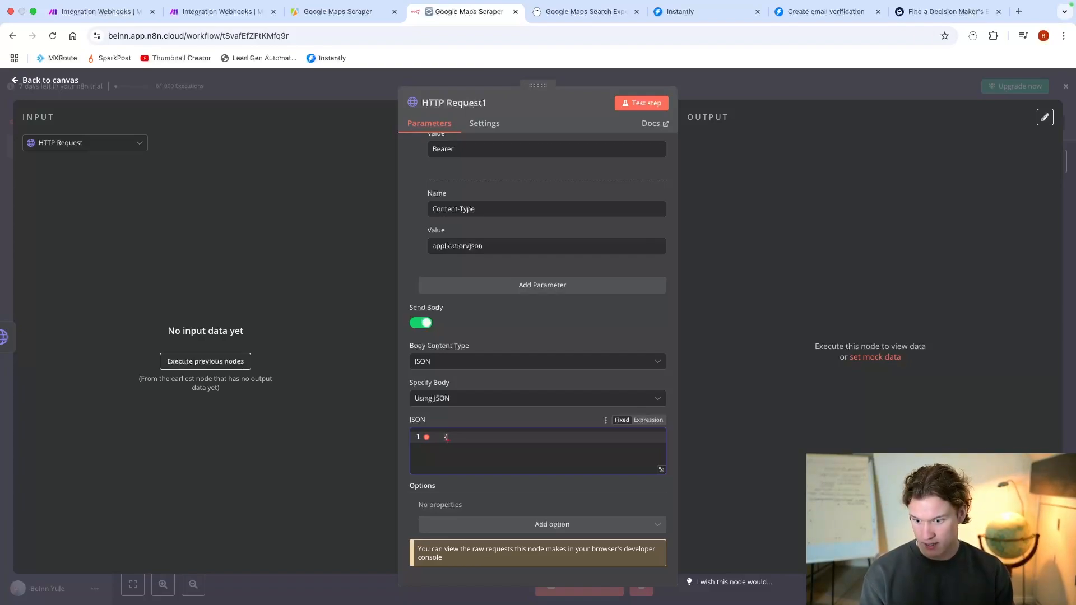
pyautogui.write('"email')
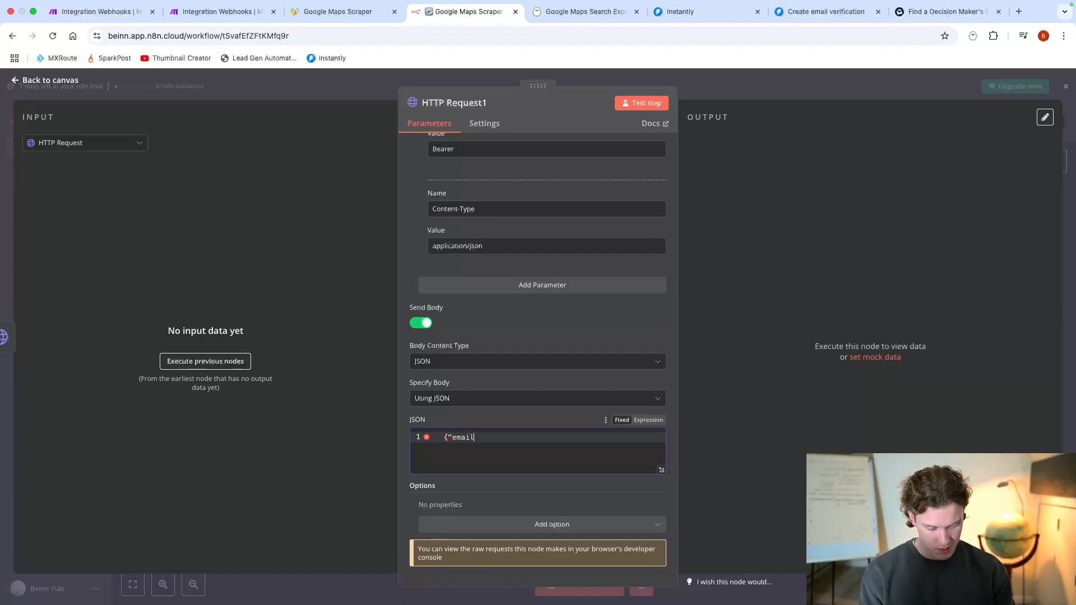
pyautogui.write('": ""')
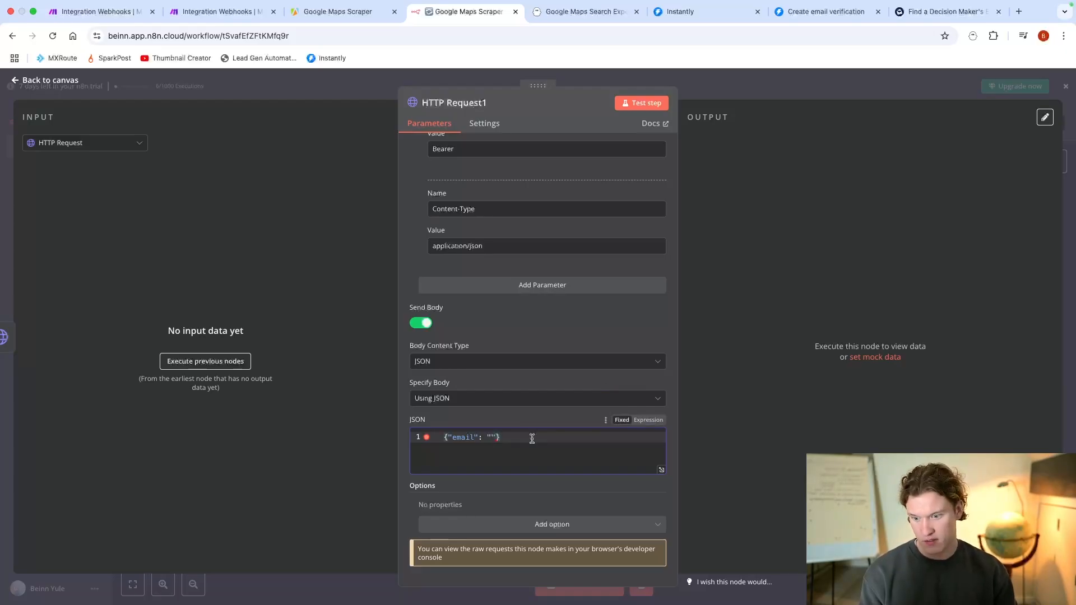
pyautogui.click(734, 97)
# Step: Rename the new HTTP Request node that calls Instantly as Verify email
pyautogui.scroll(-1, 745, 303)
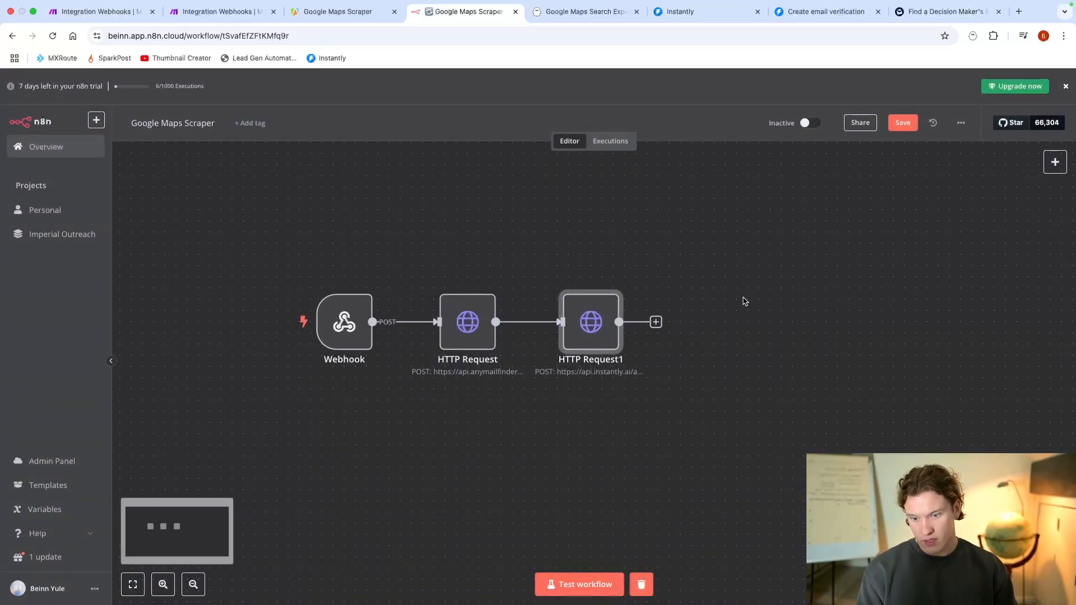
pyautogui.rightClick(609, 351)
pyautogui.click(636, 401)
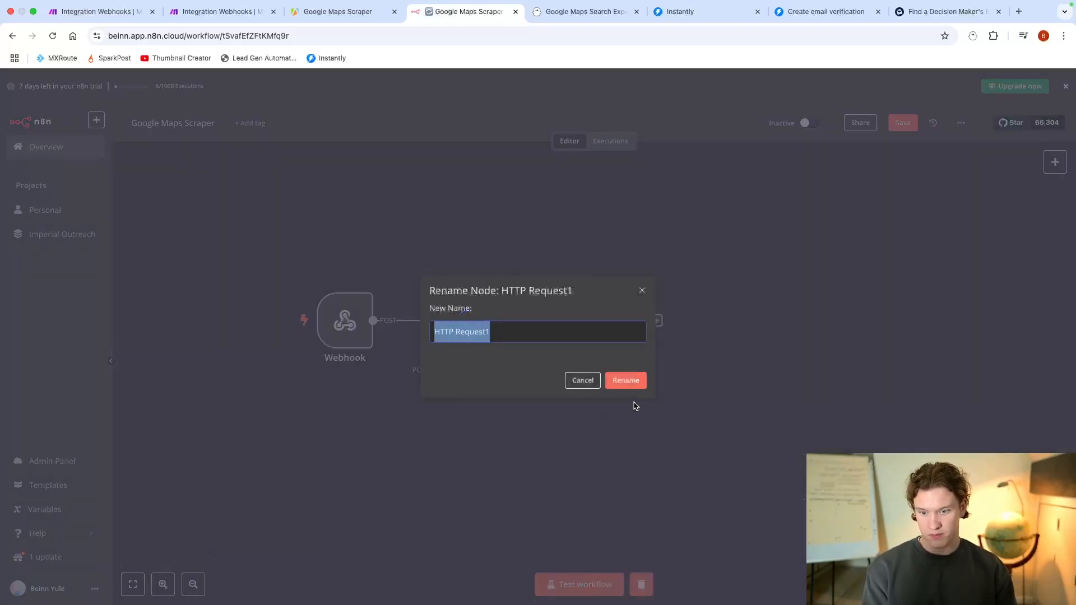
pyautogui.write('Verify email')
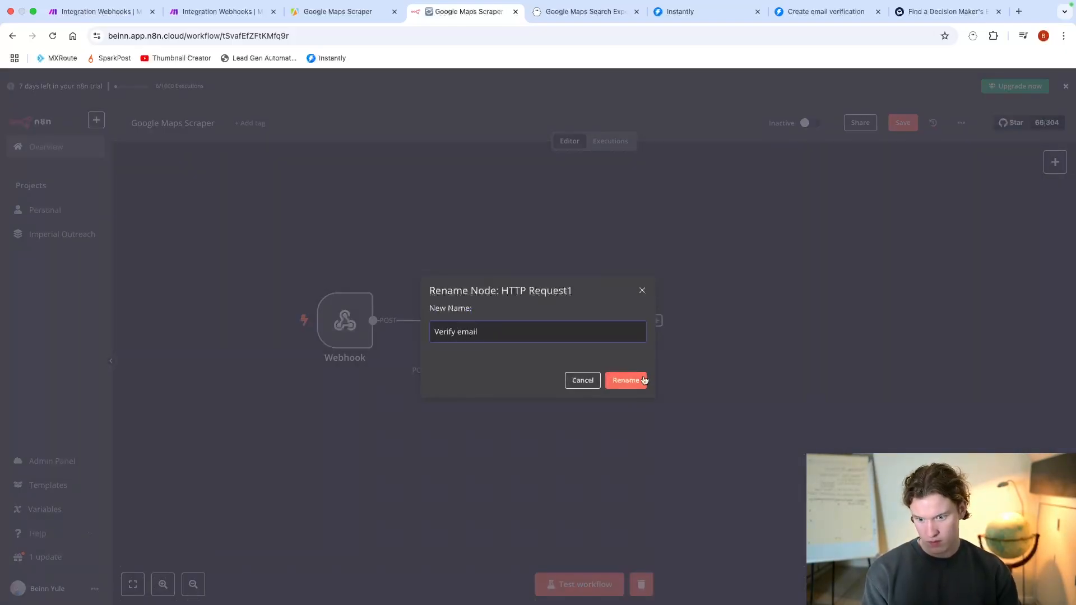
pyautogui.click(625, 379)
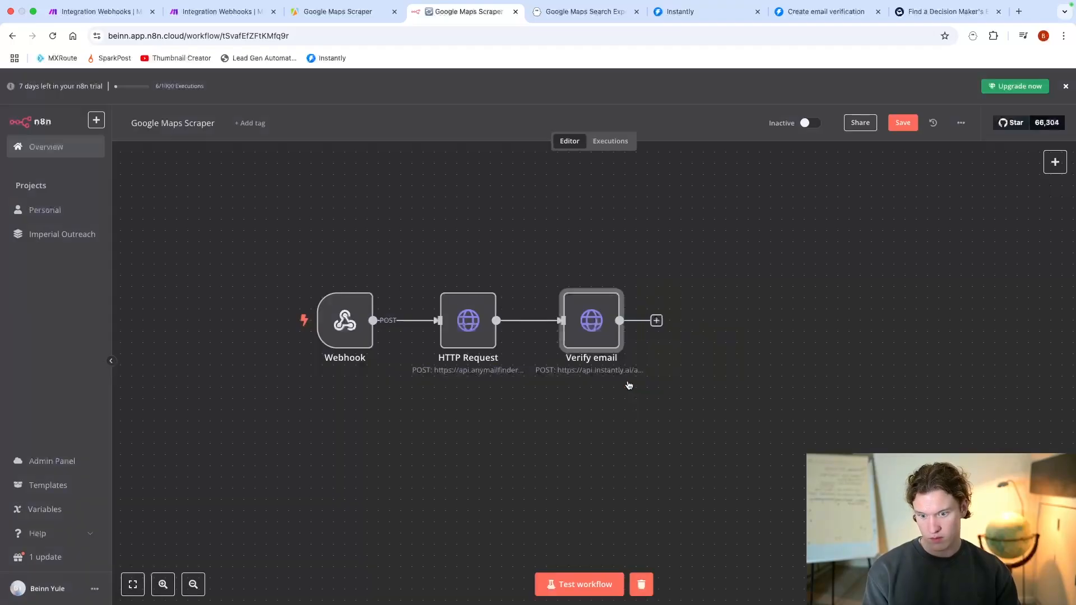
# Step: Rename the HTTP Request node that calls Anymail Finder as get email
pyautogui.rightClick(473, 343)
pyautogui.click(515, 383)
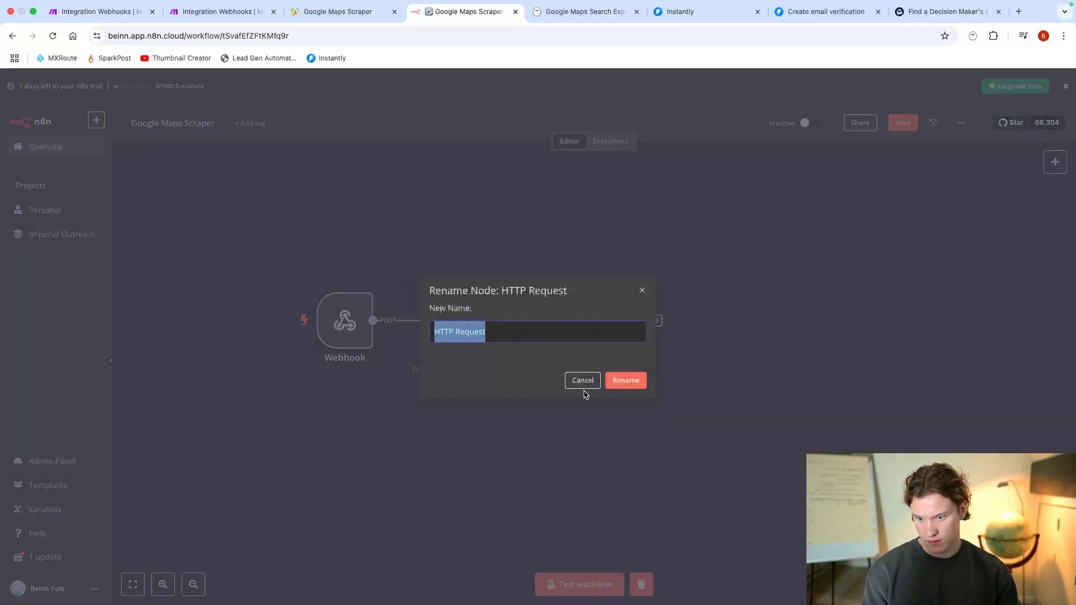
pyautogui.write('get email')
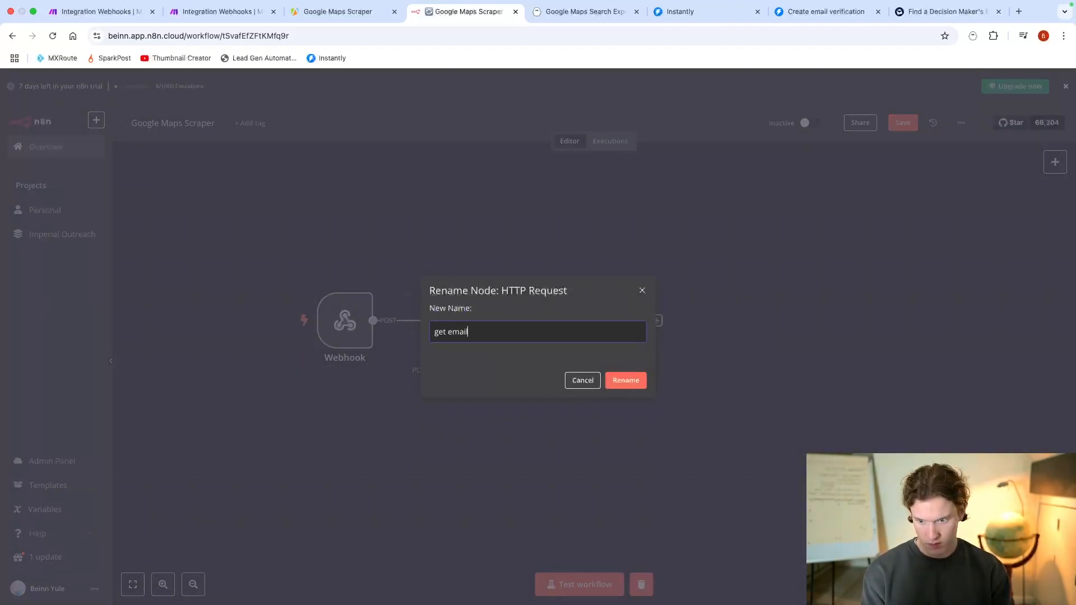
pyautogui.click(628, 380)
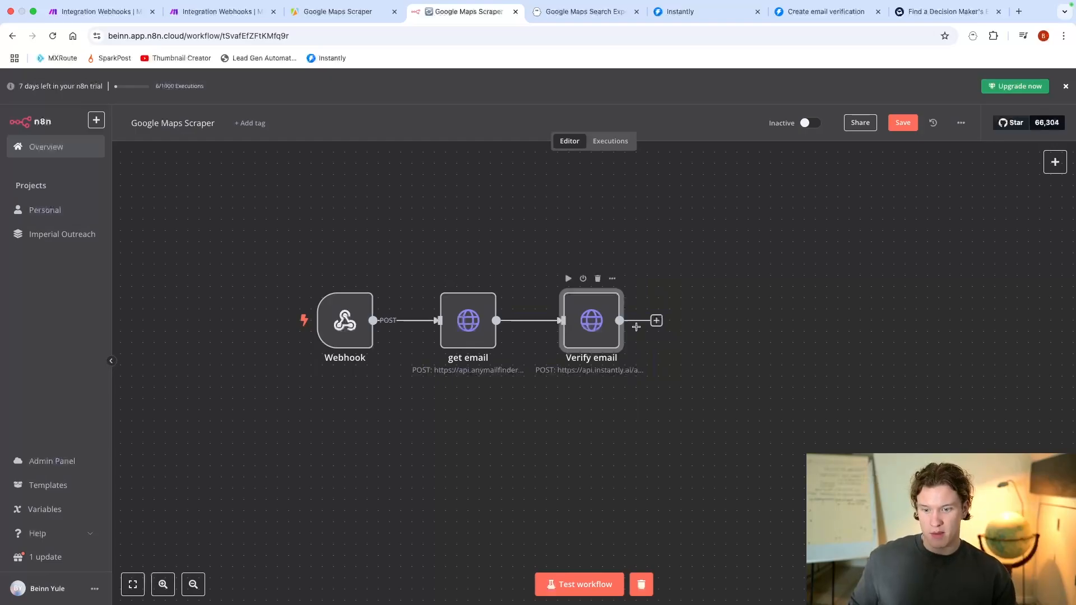
# Step: Check the router in the Make scenario, and add an If node after Verify email in the n8n workflow
pyautogui.click(147, 12)
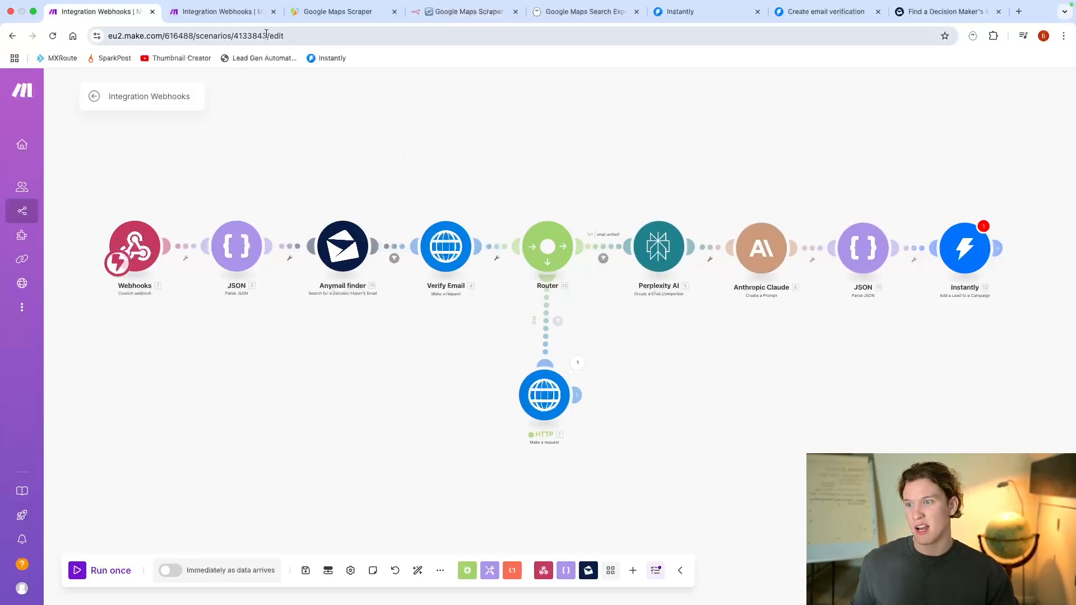
pyautogui.click(415, 18)
pyautogui.click(657, 321)
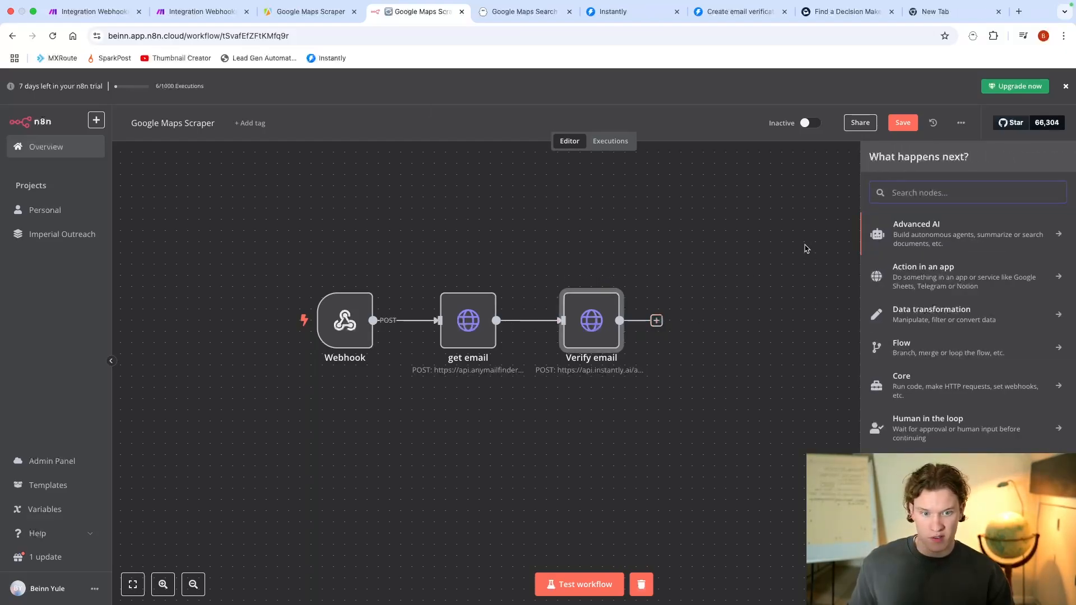
pyautogui.write('if')
pyautogui.click(935, 225)
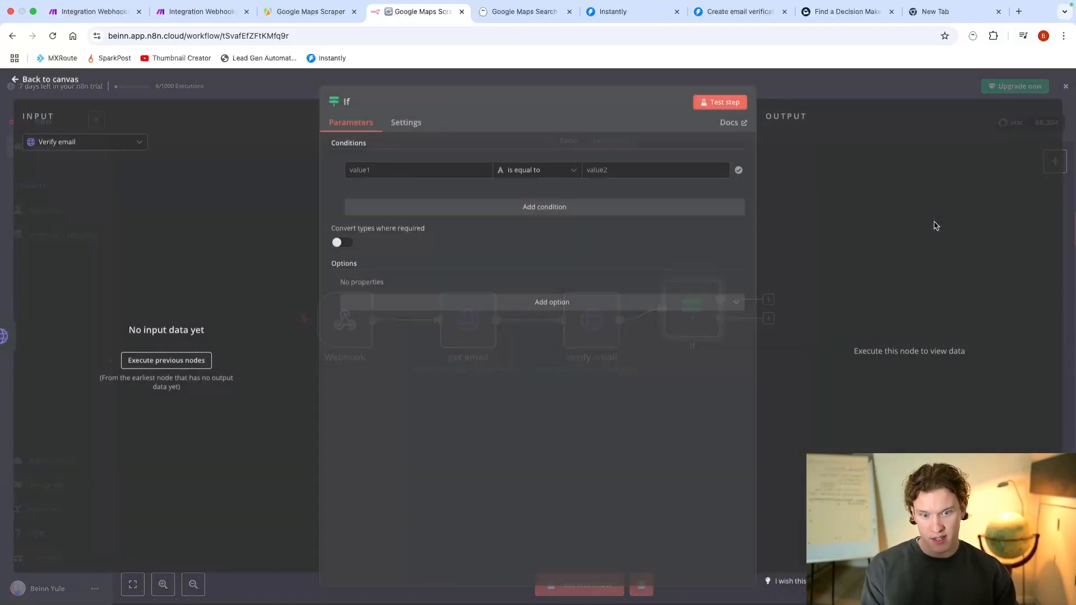
# Step: Enter the verification status to compare against as the If condition's second value, leaving the first value empty, and return to the canvas
pyautogui.click(400, 168)
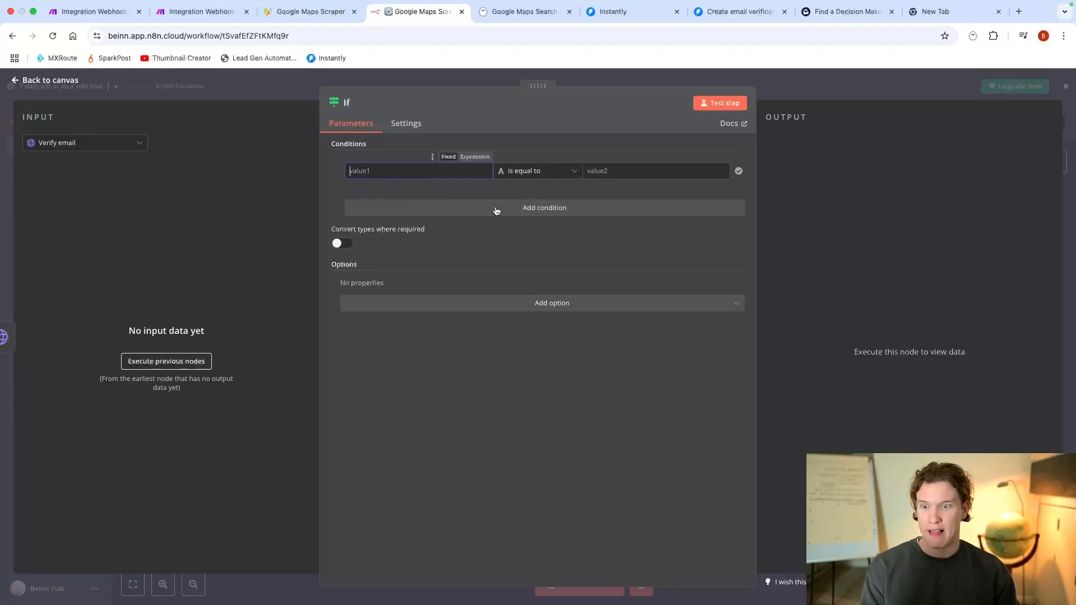
pyautogui.click(590, 175)
pyautogui.write('verified')
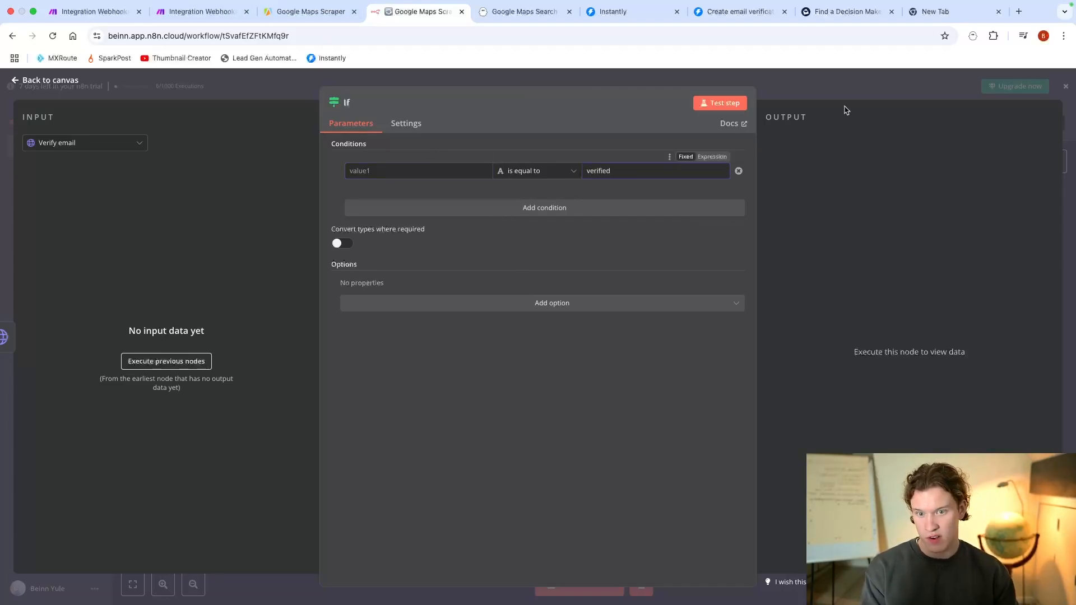
pyautogui.press('Escape')
# Step: Add an HTTP Request node after the If node and set its method to POST
pyautogui.press('Tab')
pyautogui.write('http')
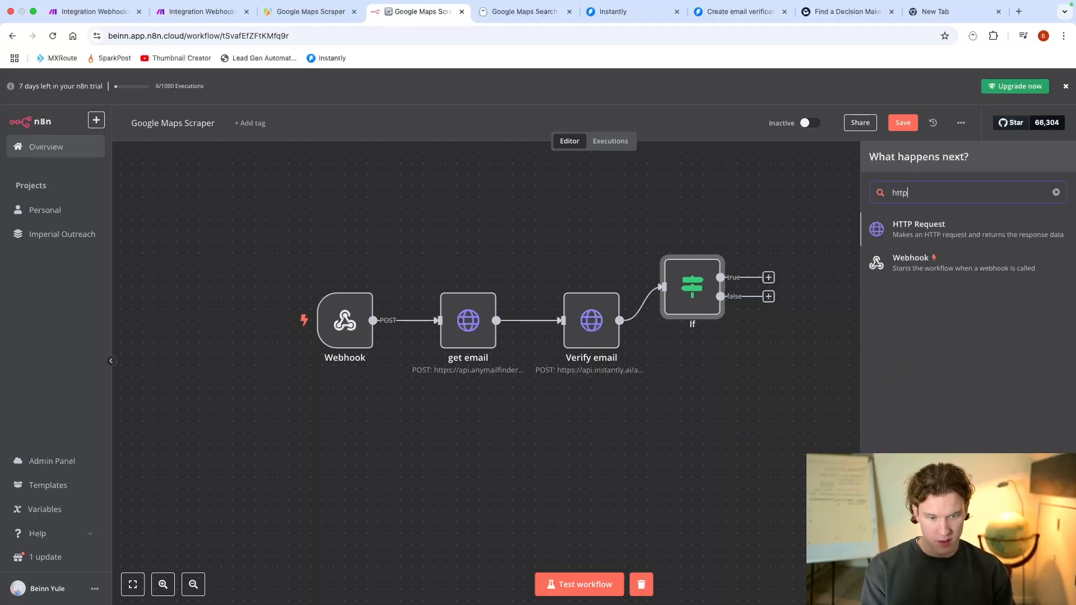
pyautogui.click(1014, 243)
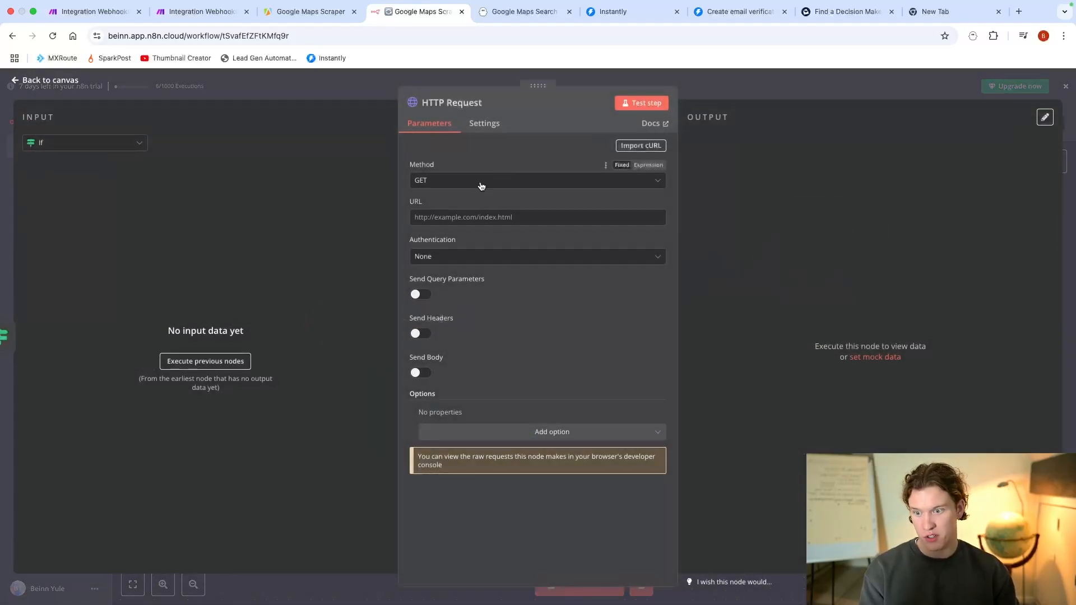
pyautogui.click(479, 182)
pyautogui.click(446, 303)
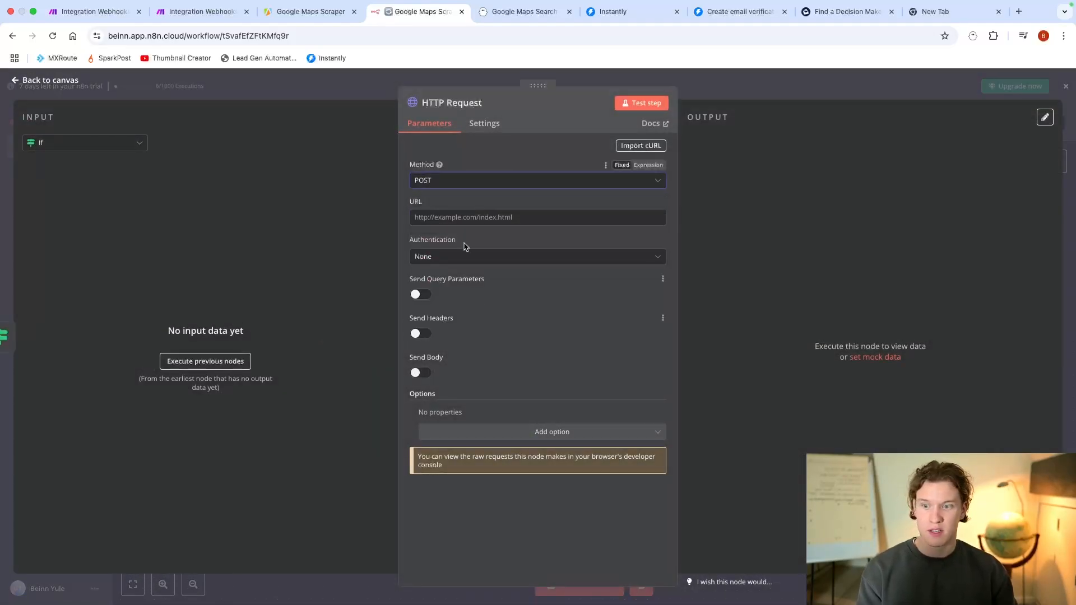